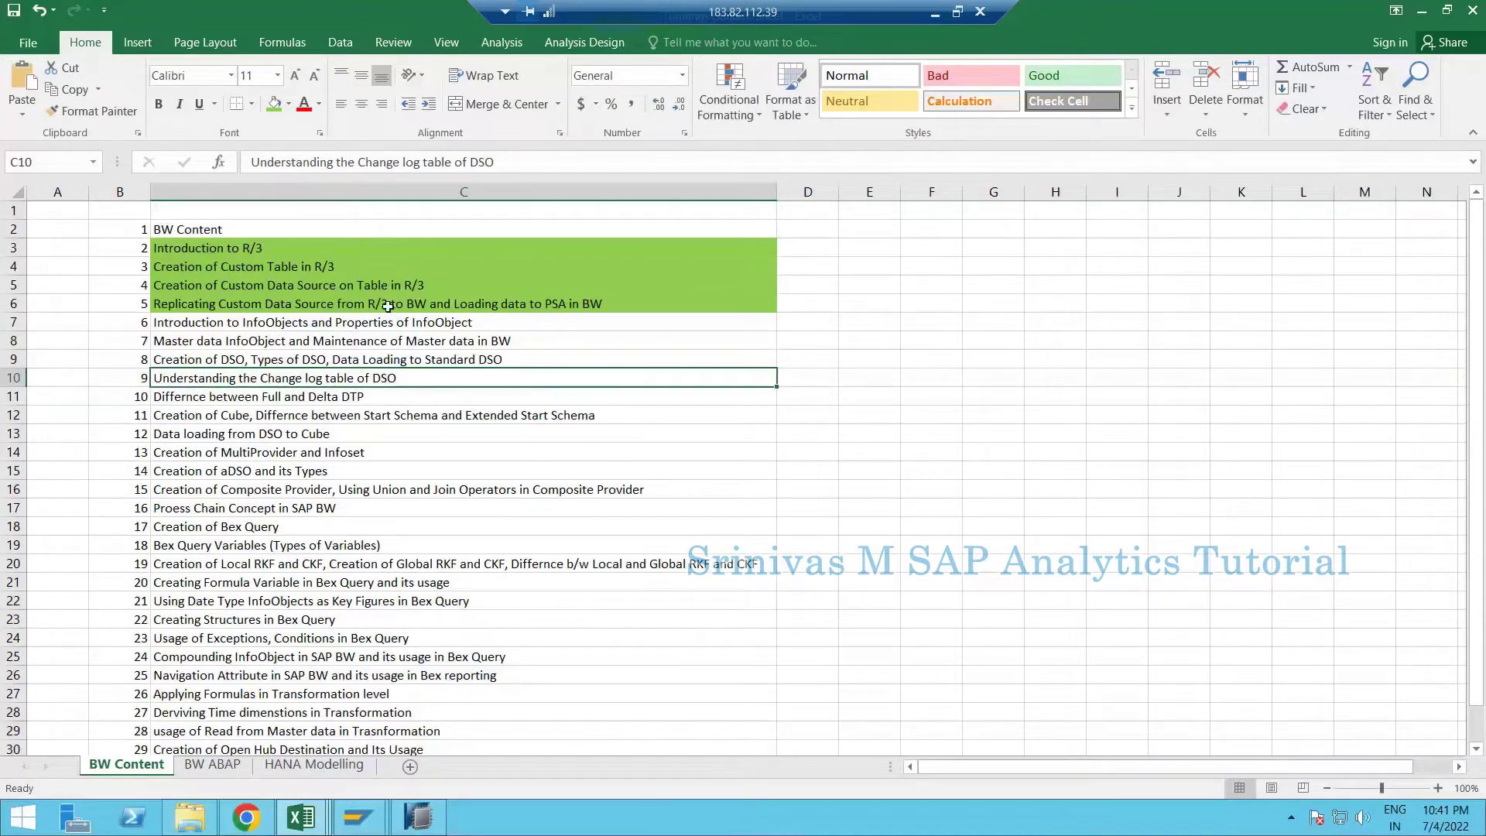
# - Review the data source and InfoObject topics in the BW Content list and the ZDS_SR_ZBILLBOOK data source in SAP HANA Studio
pyautogui.click(373, 288)
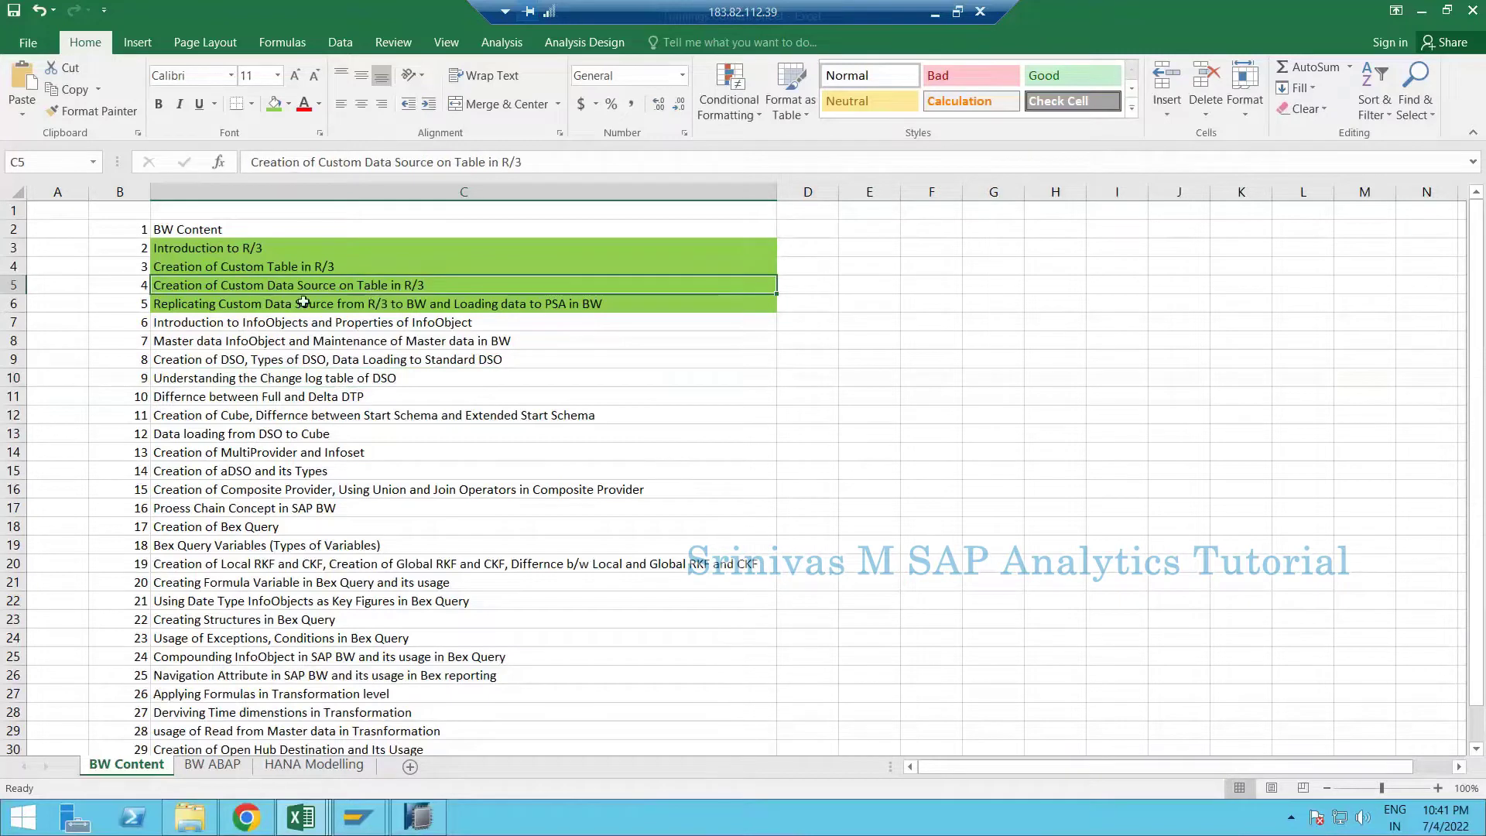
pyautogui.click(469, 306)
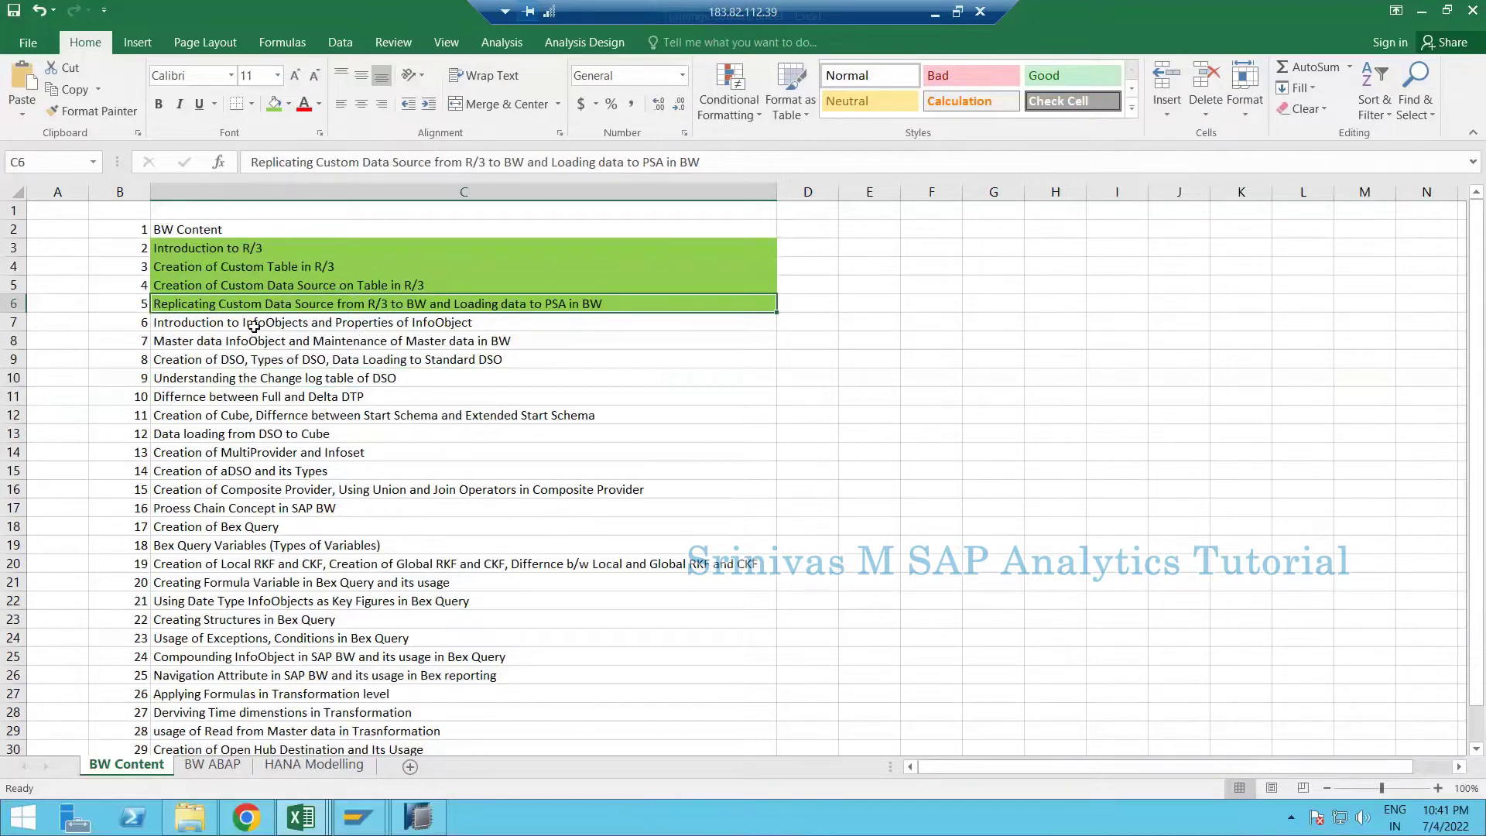
pyautogui.click(342, 329)
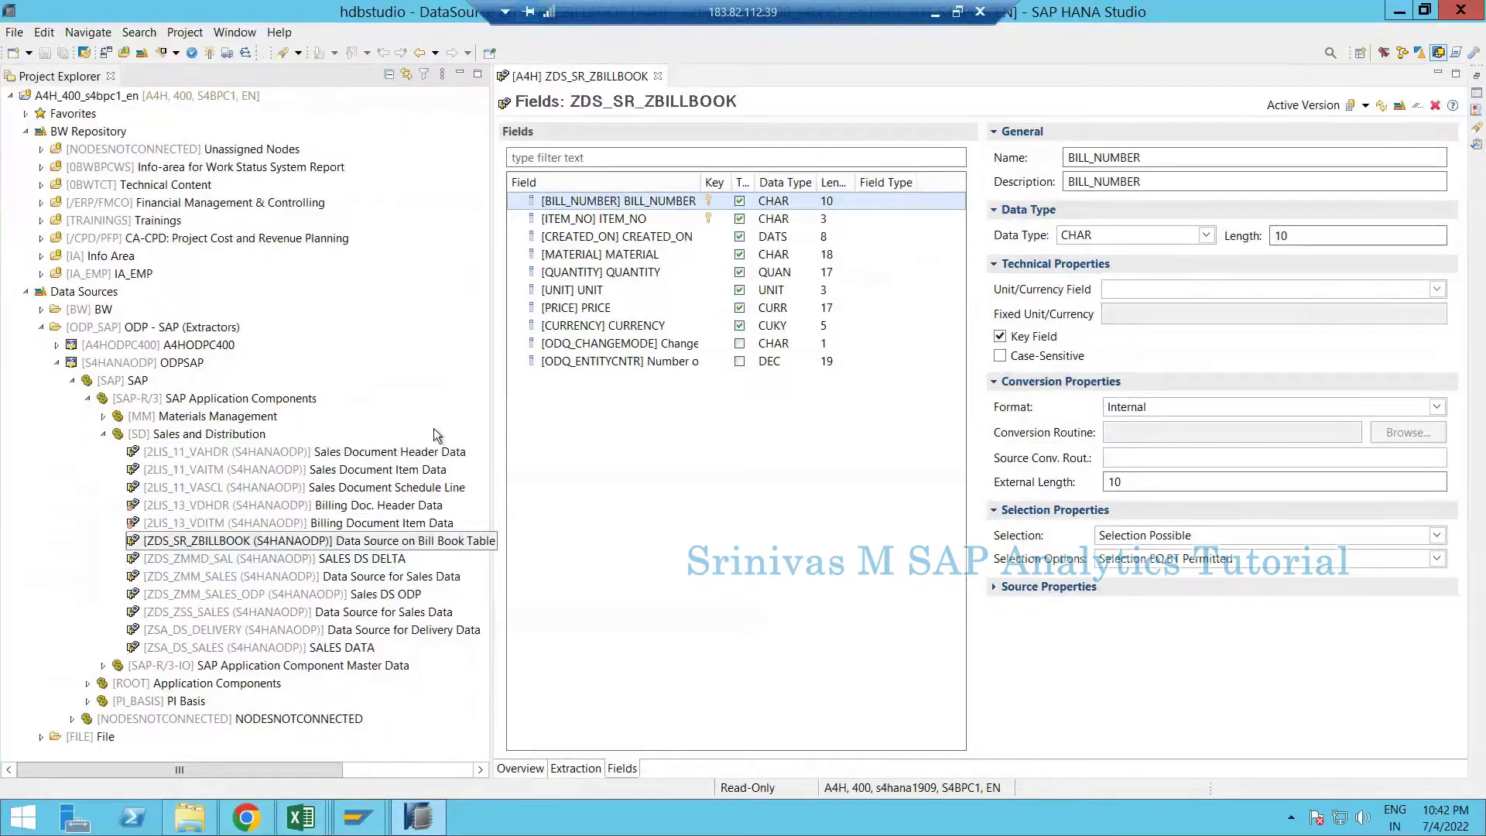
pyautogui.click(230, 542)
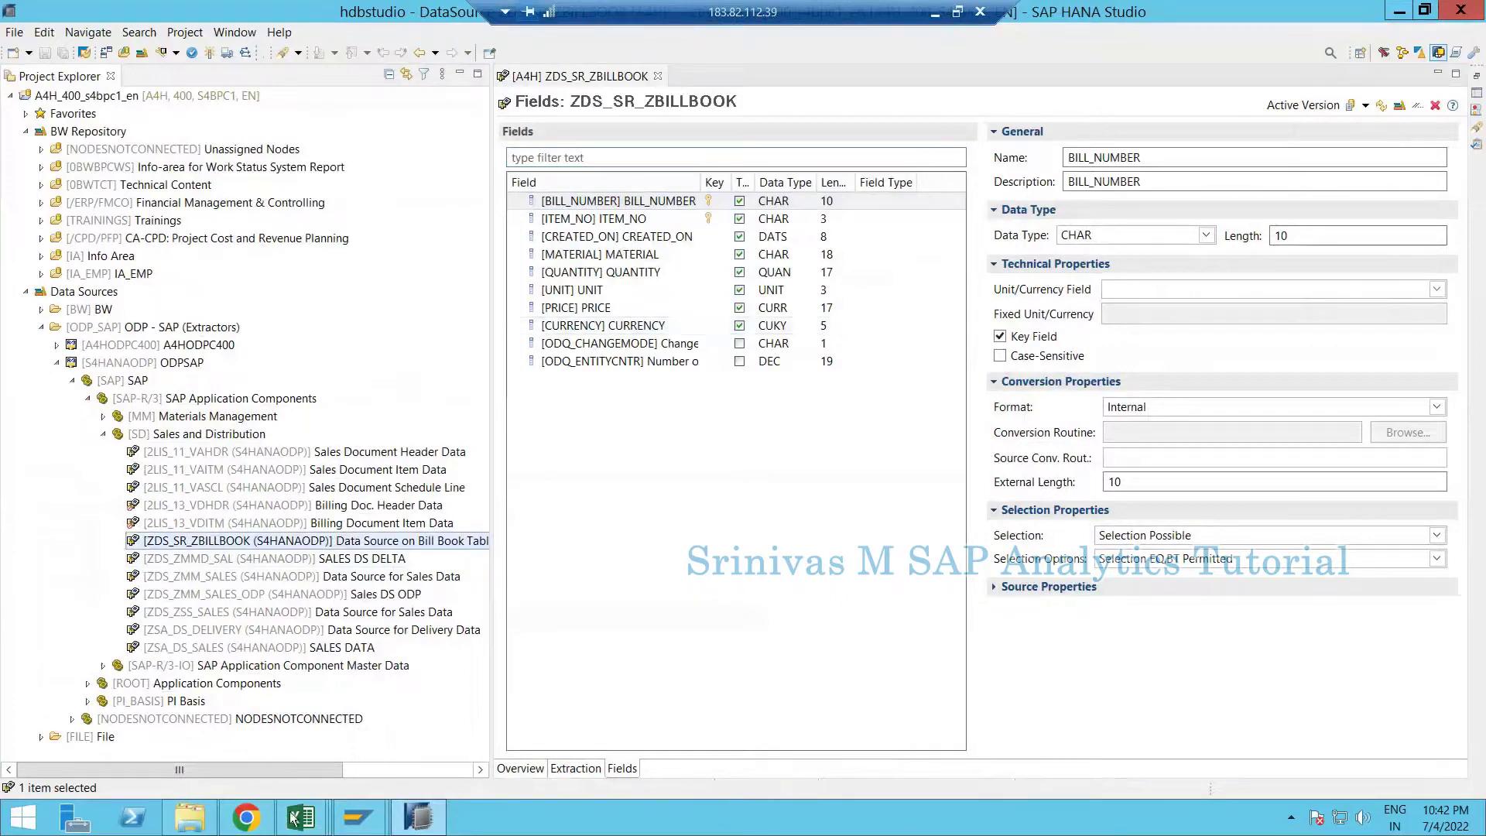
# - Switch to the Book1 workbook in Excel and open Sheet2 with the SAP ERP to SAP BW data flow
pyautogui.moveTo(301, 817)
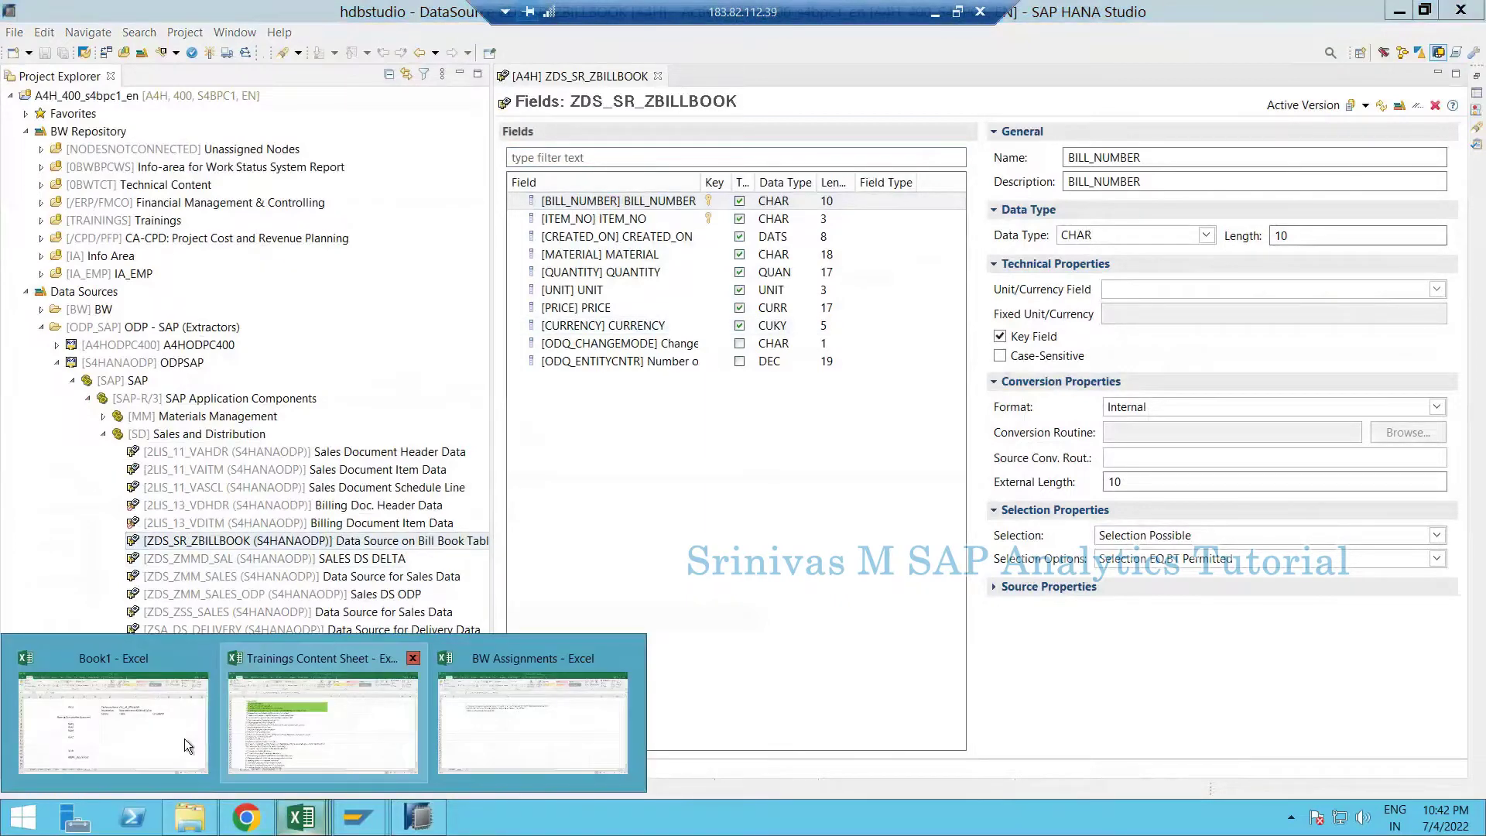
pyautogui.click(184, 739)
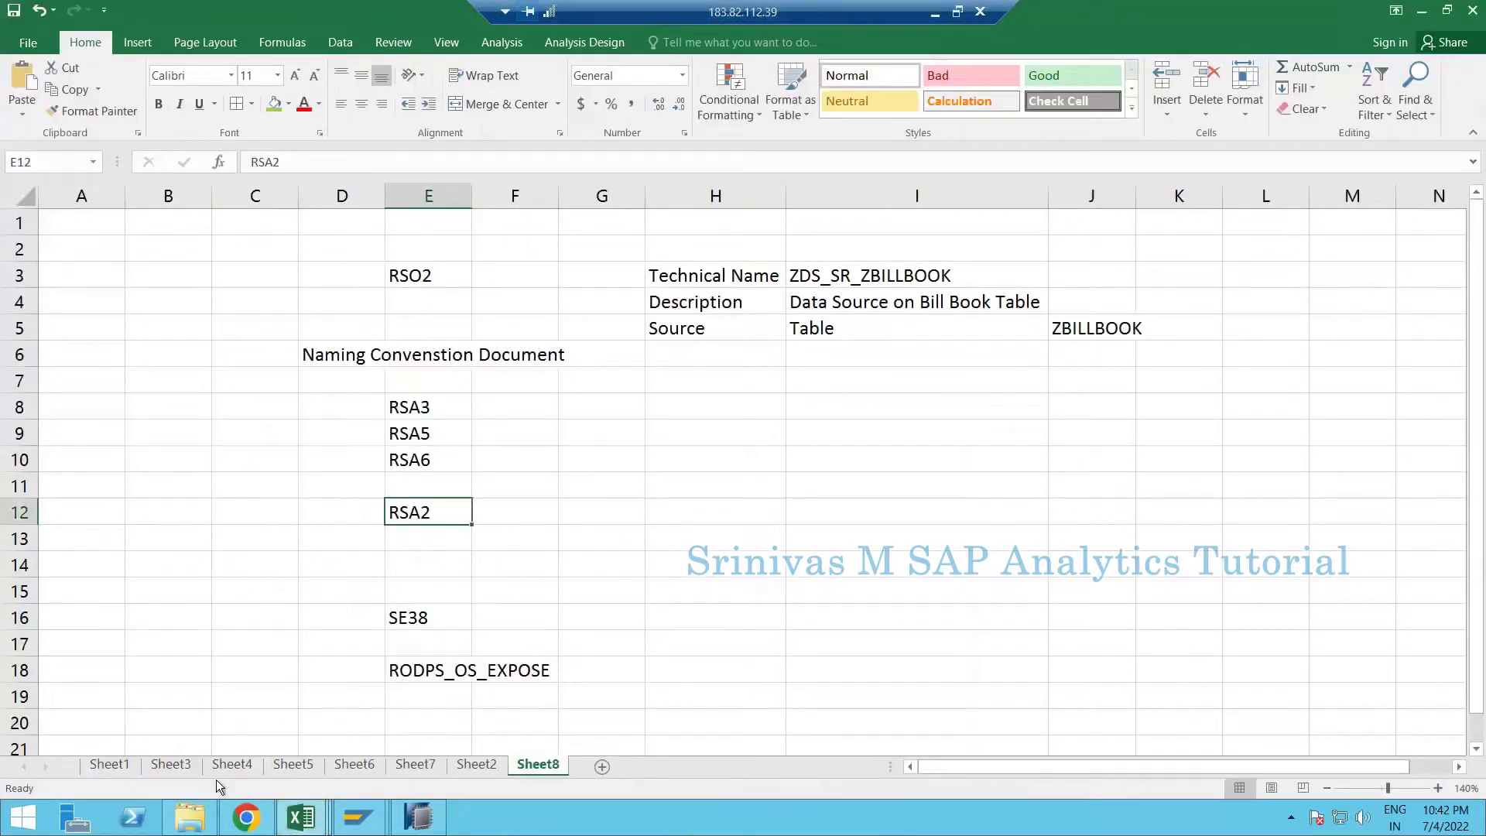
pyautogui.click(170, 764)
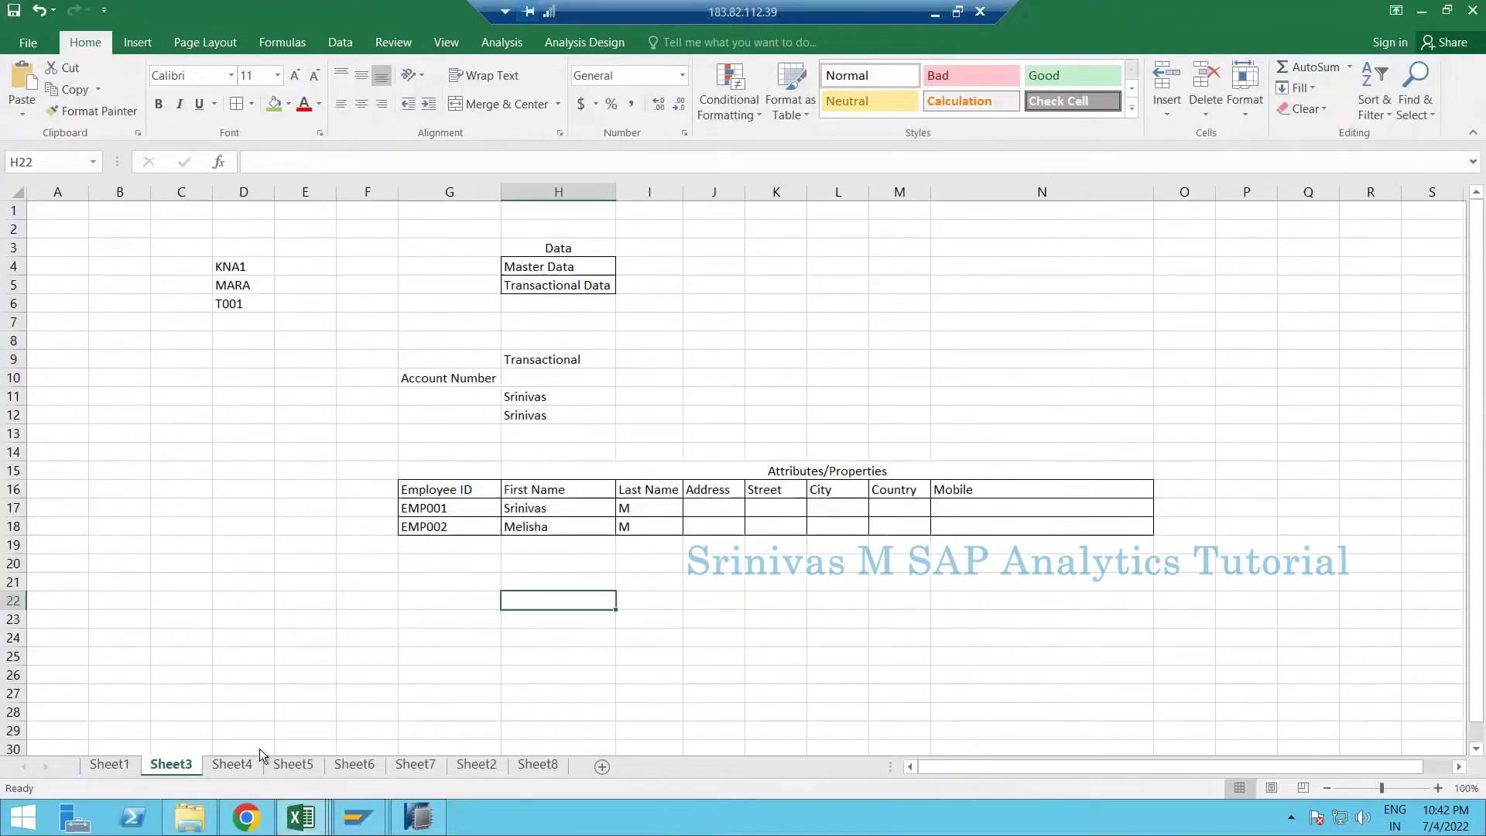
pyautogui.keyDown('ctrl'); pyautogui.click(455, 768); pyautogui.keyUp('ctrl')
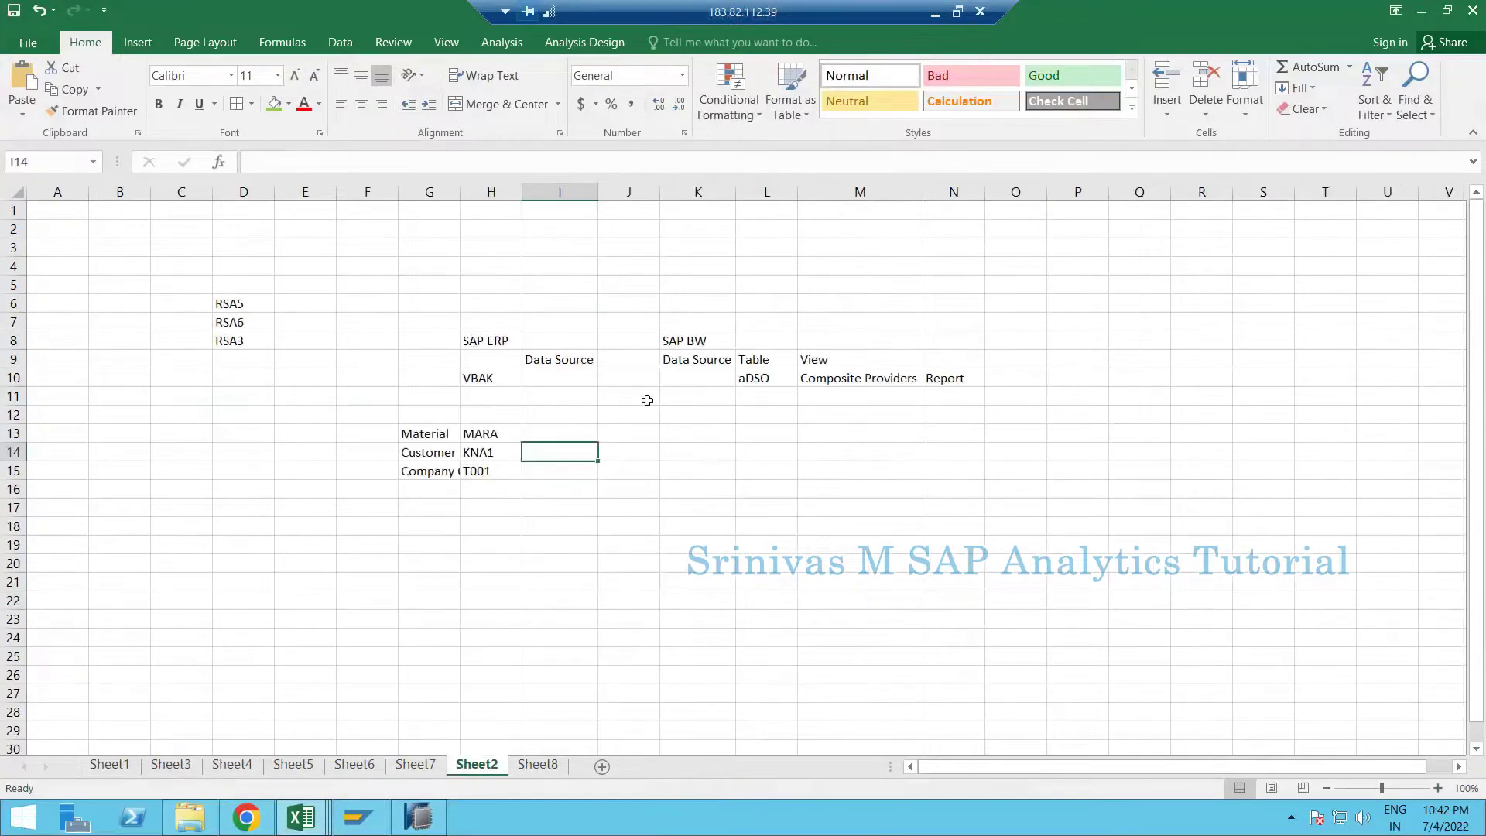
# - Highlight the Data Source cell K9 under SAP BW with a green fill
pyautogui.click(694, 355)
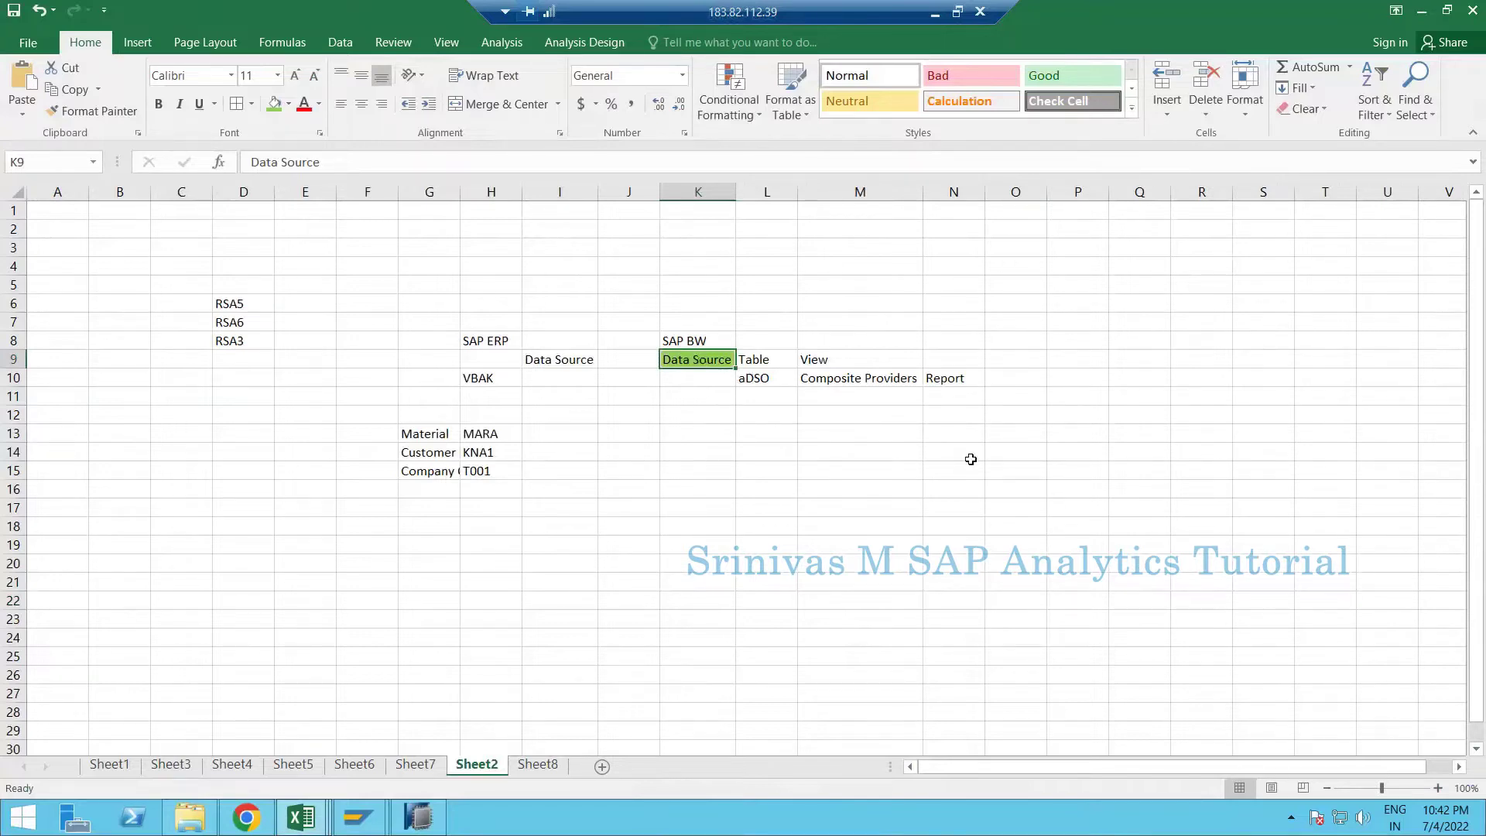
pyautogui.click(767, 414)
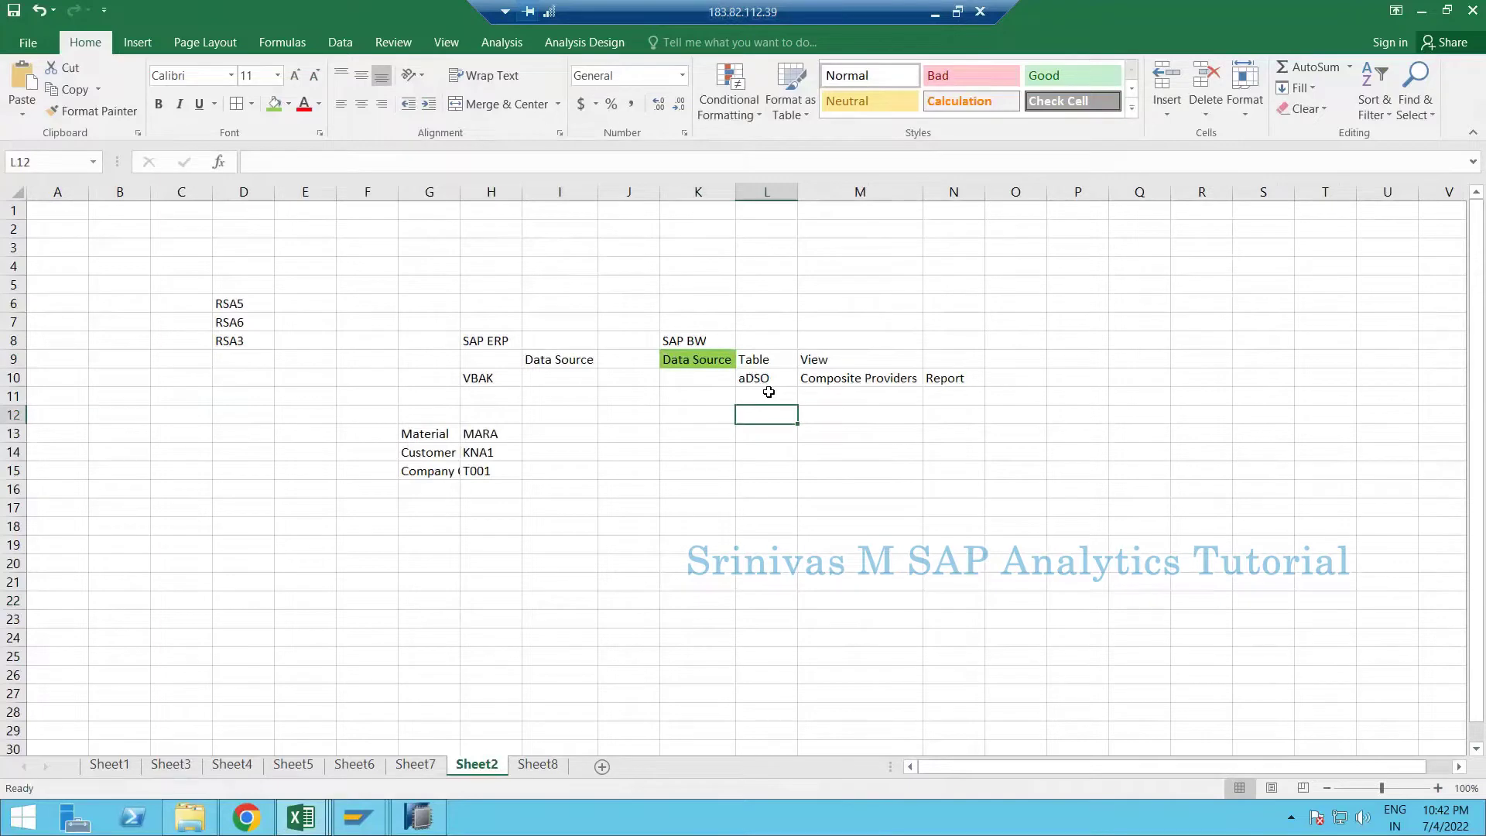
pyautogui.click(685, 362)
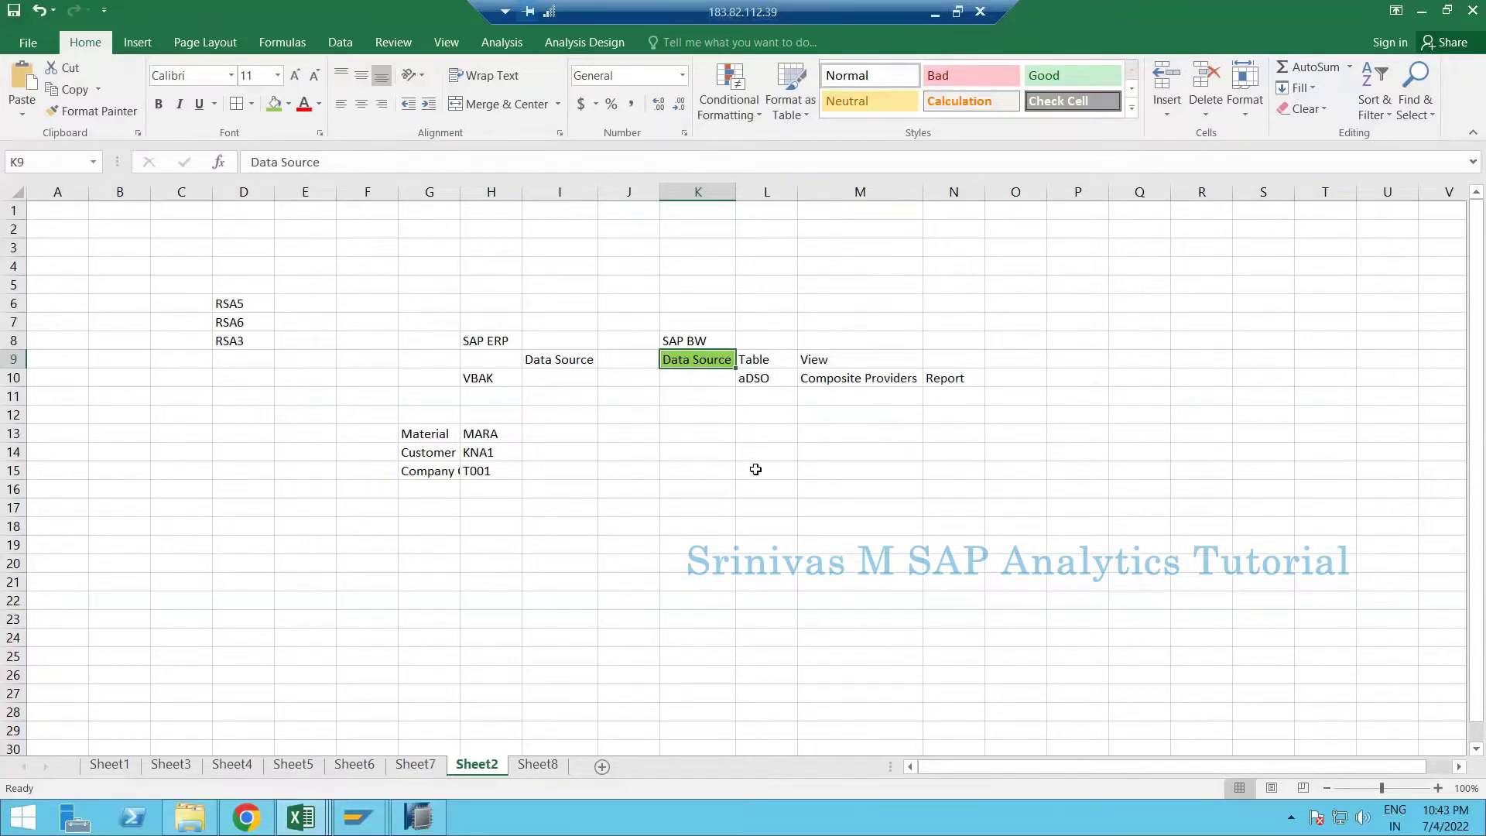
pyautogui.click(781, 440)
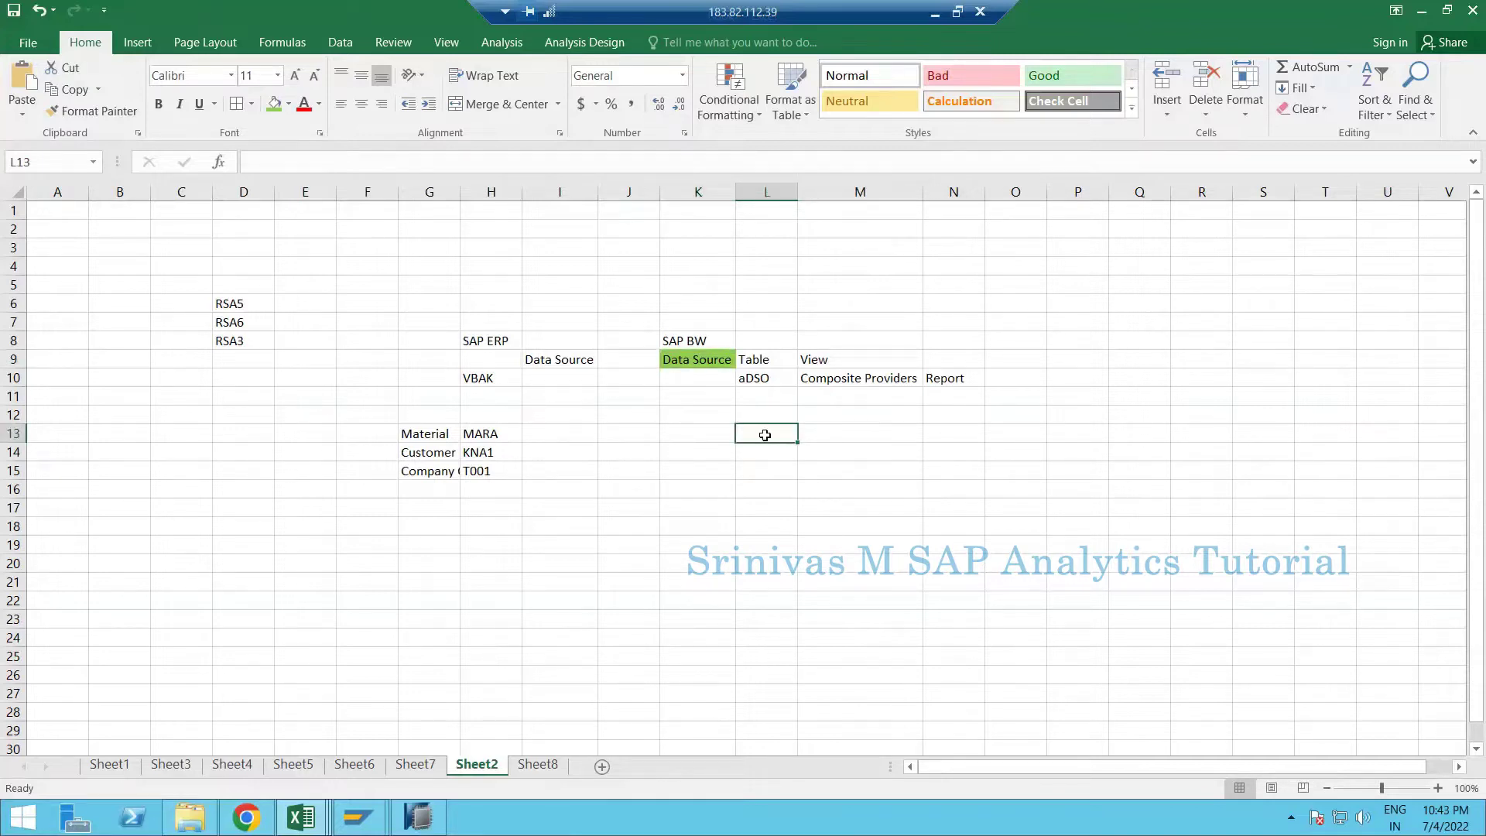
# - Enter "InfoObject Modelling" in cell P9 and fit column P's width to the text
pyautogui.click(1103, 353)
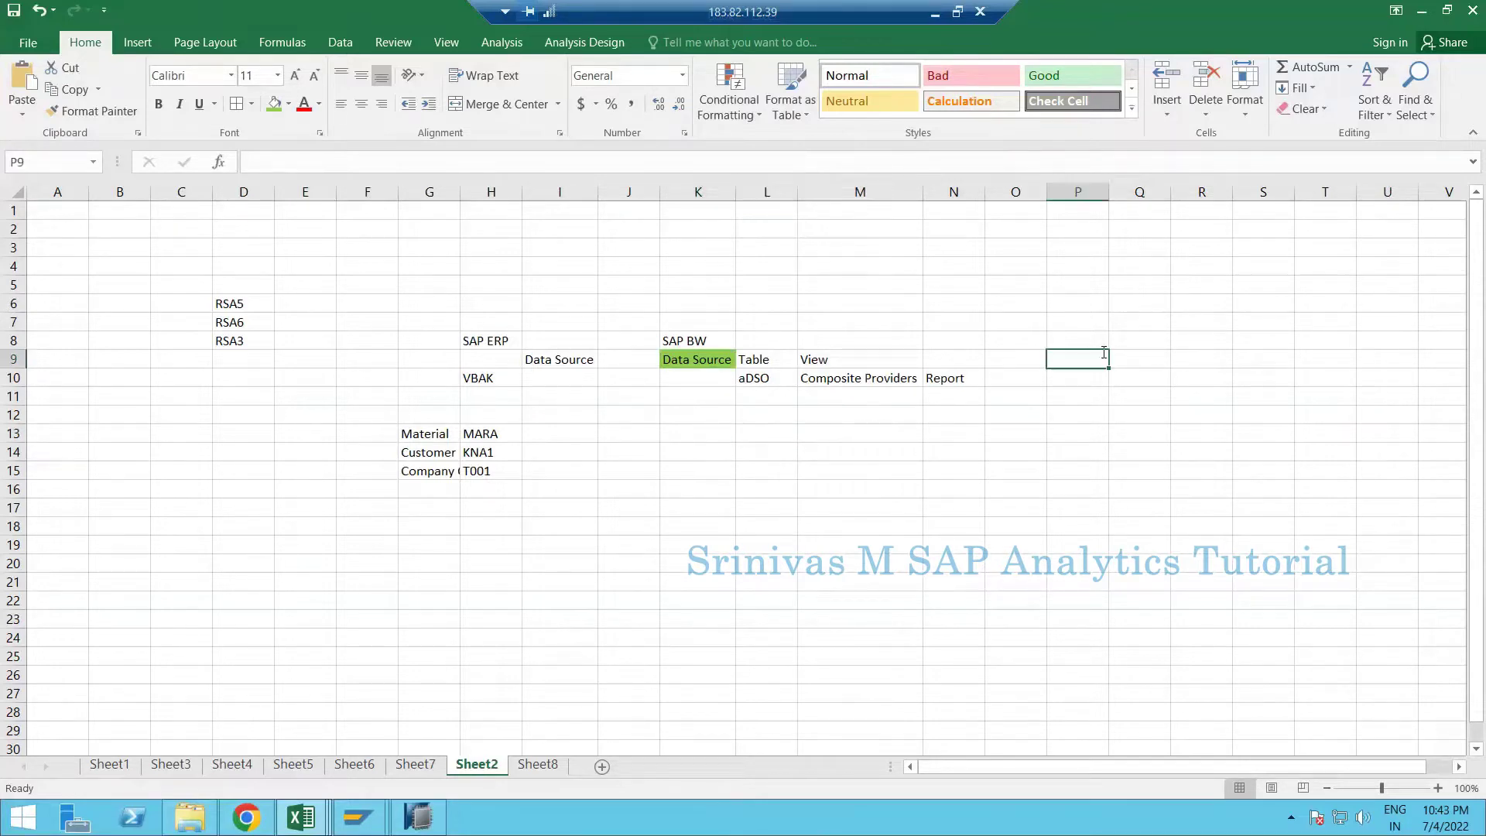
pyautogui.write('Infoi OPB')
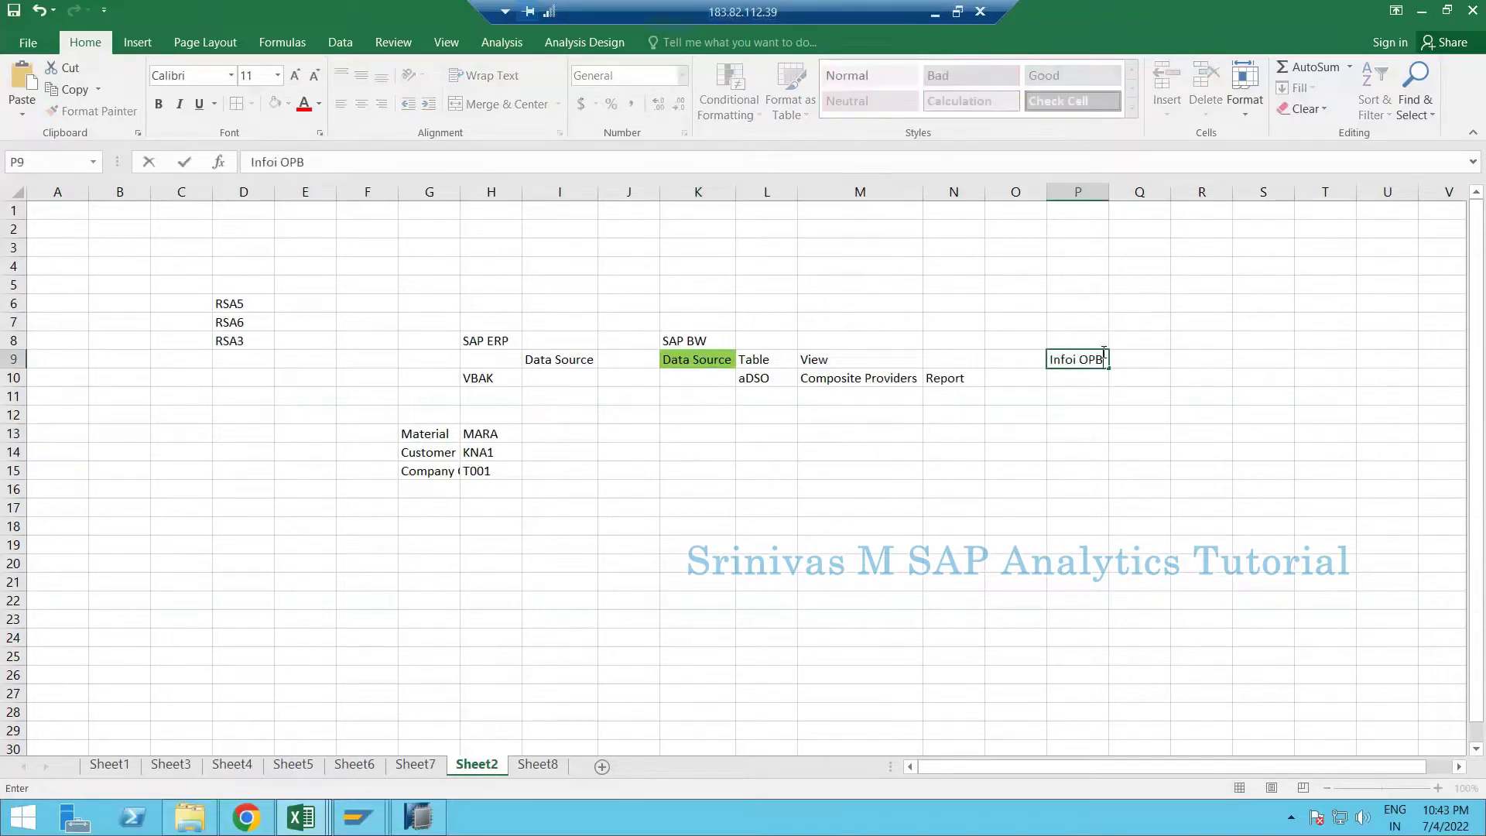
pyautogui.press('BackSpace')
pyautogui.press('BackSpace')
pyautogui.press('BackSpace')
pyautogui.press('BackSpace')
pyautogui.press('BackSpace')
pyautogui.write('Object Modelling')
pyautogui.press('Return')
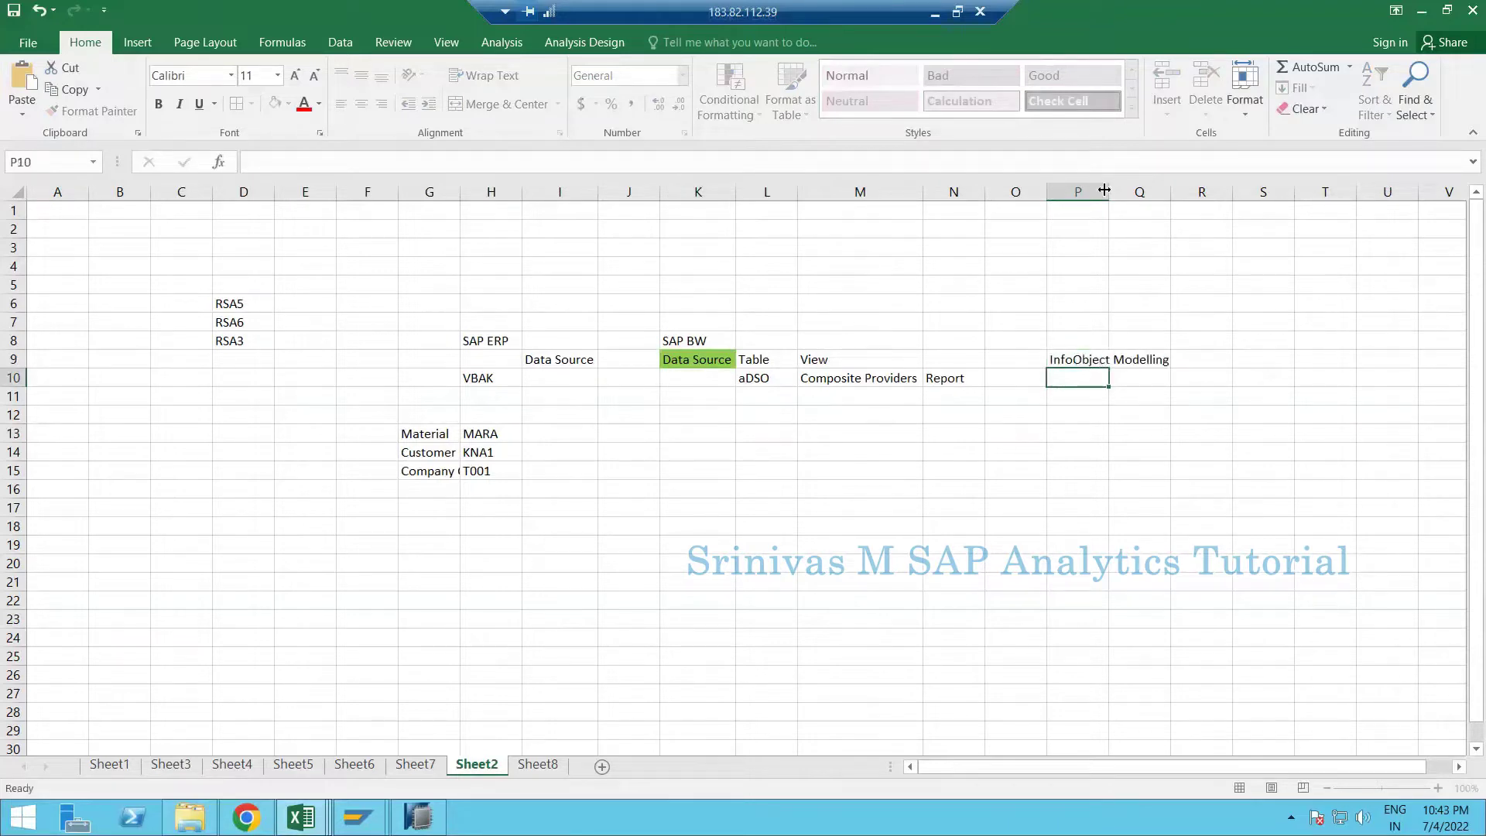
pyautogui.doubleClick(1109, 192)
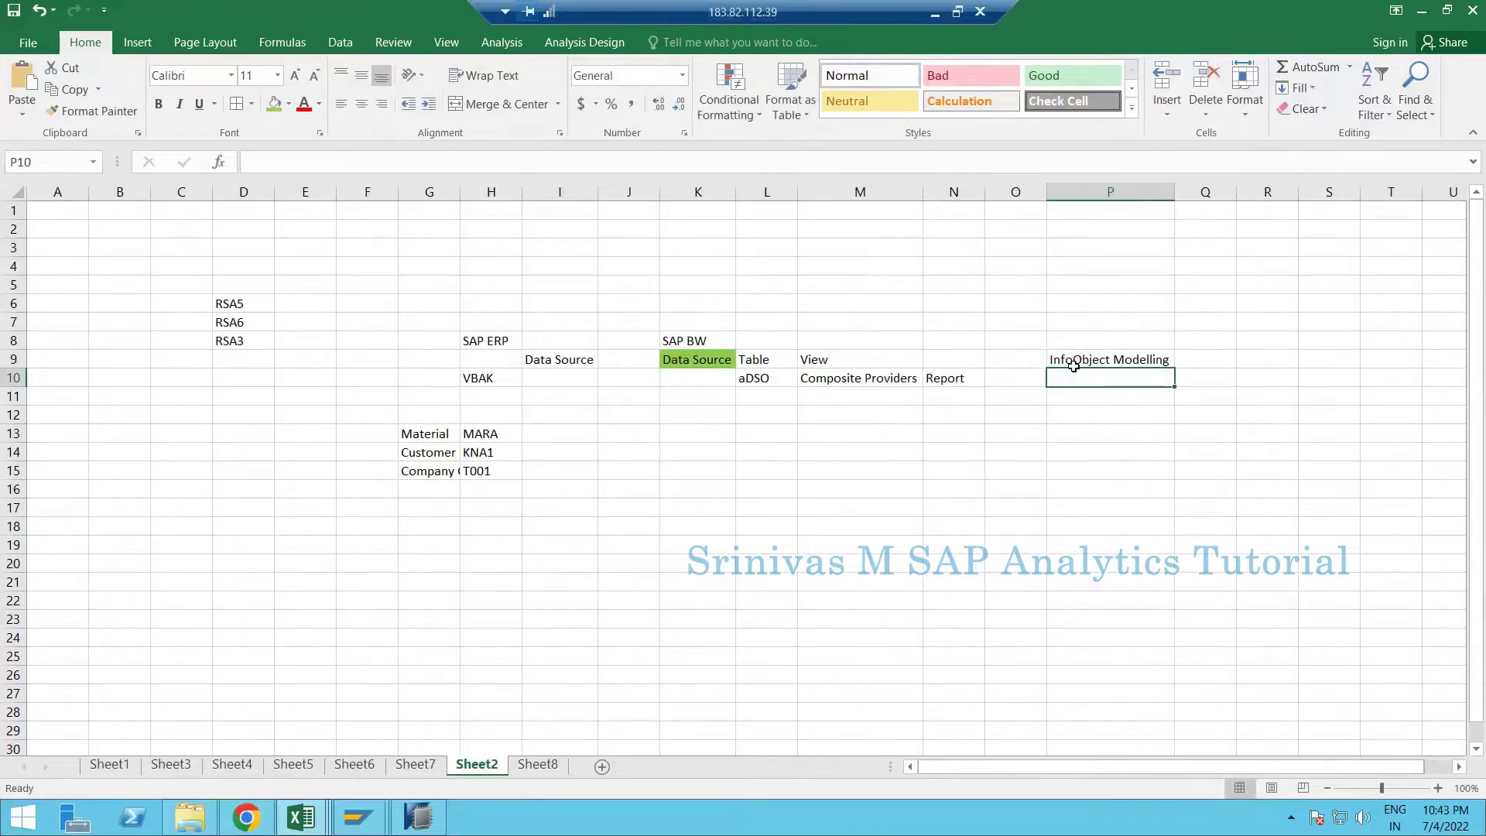
# - Enter "Field Based Modelling" in cell P10, below the InfoObject Modelling entry
pyautogui.click(1099, 362)
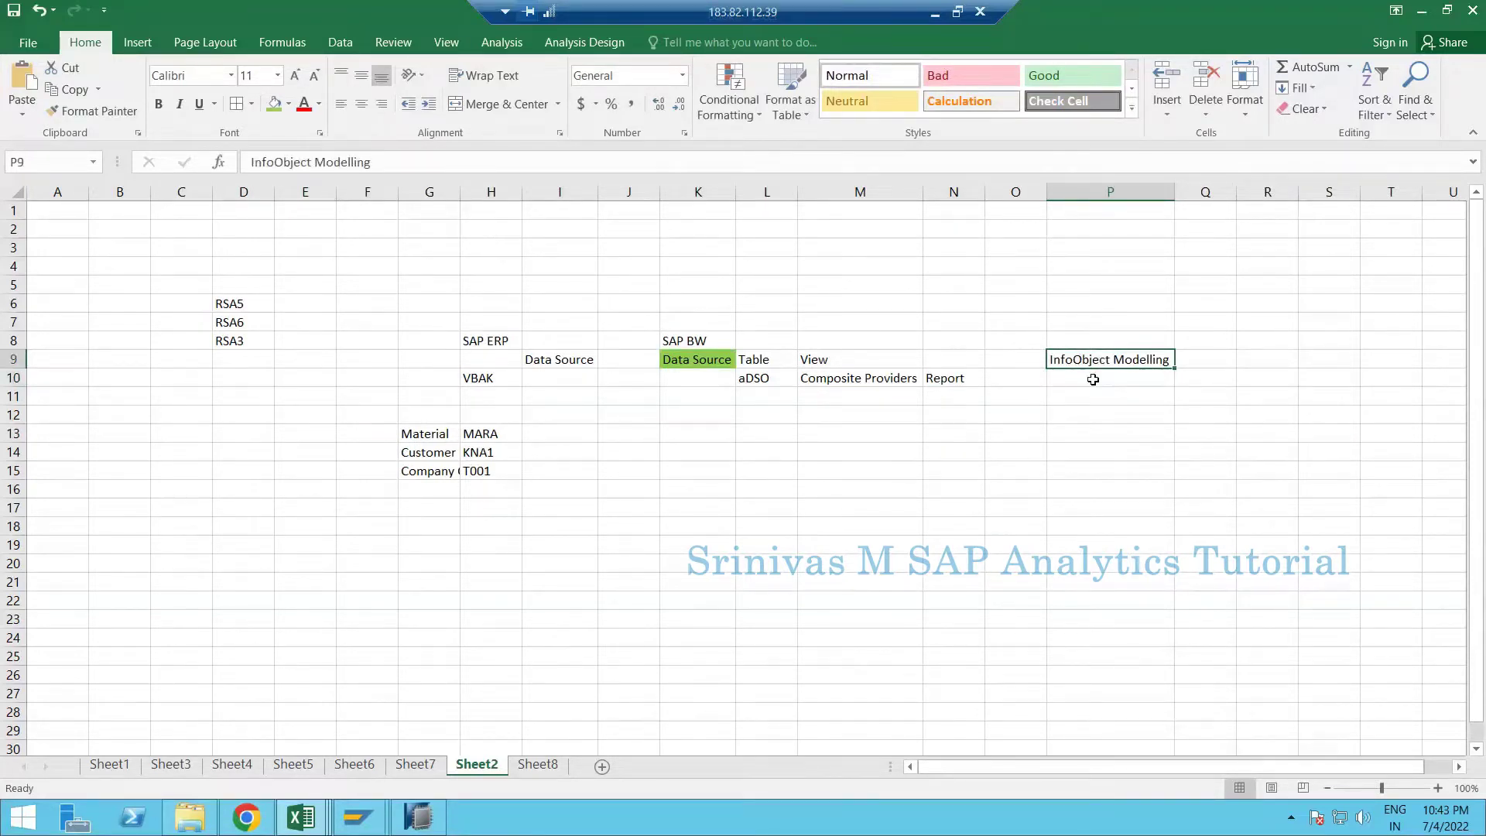
pyautogui.click(1094, 378)
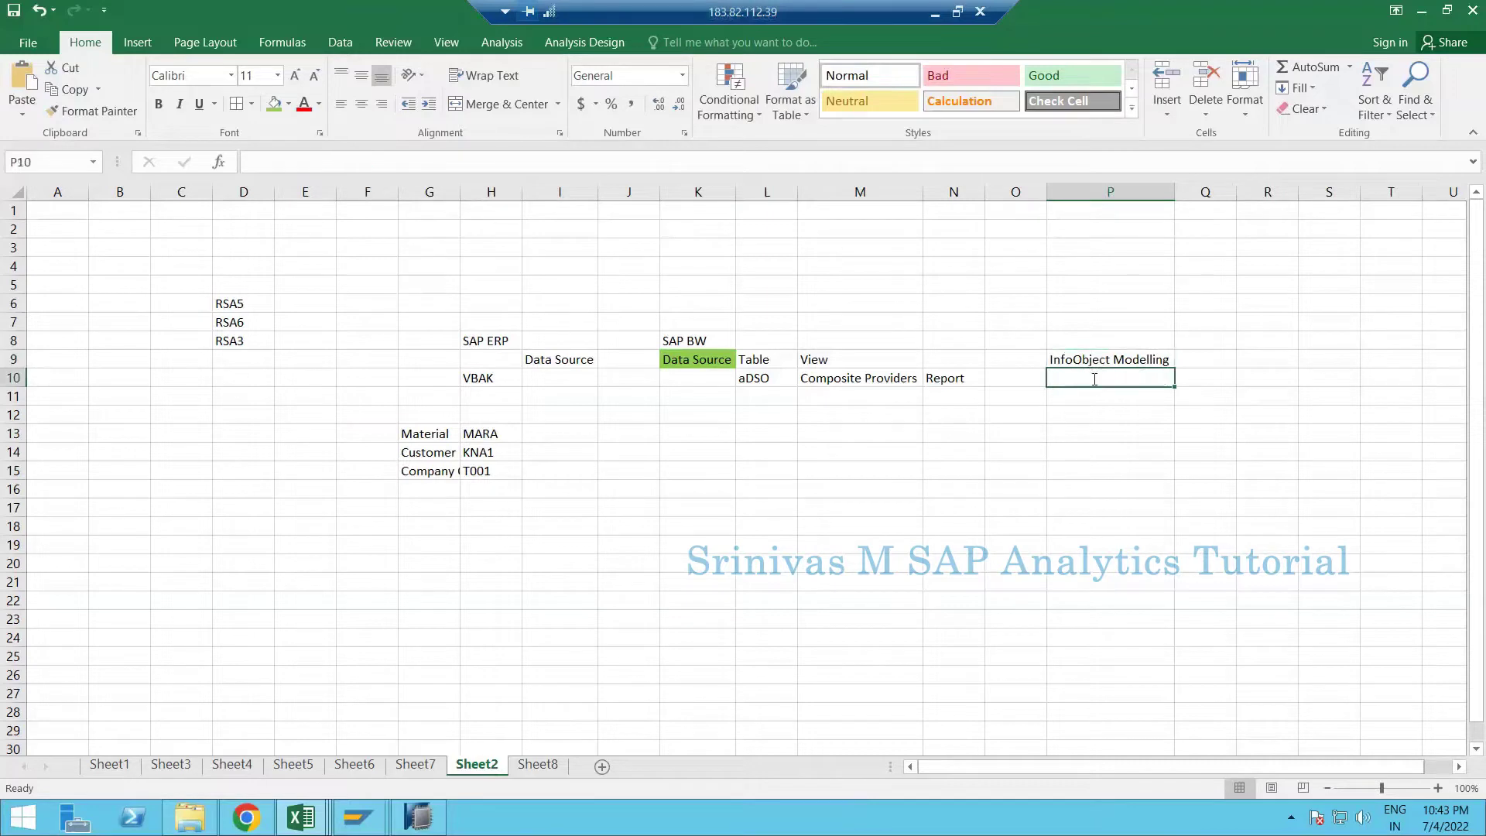
pyautogui.write('Field Based')
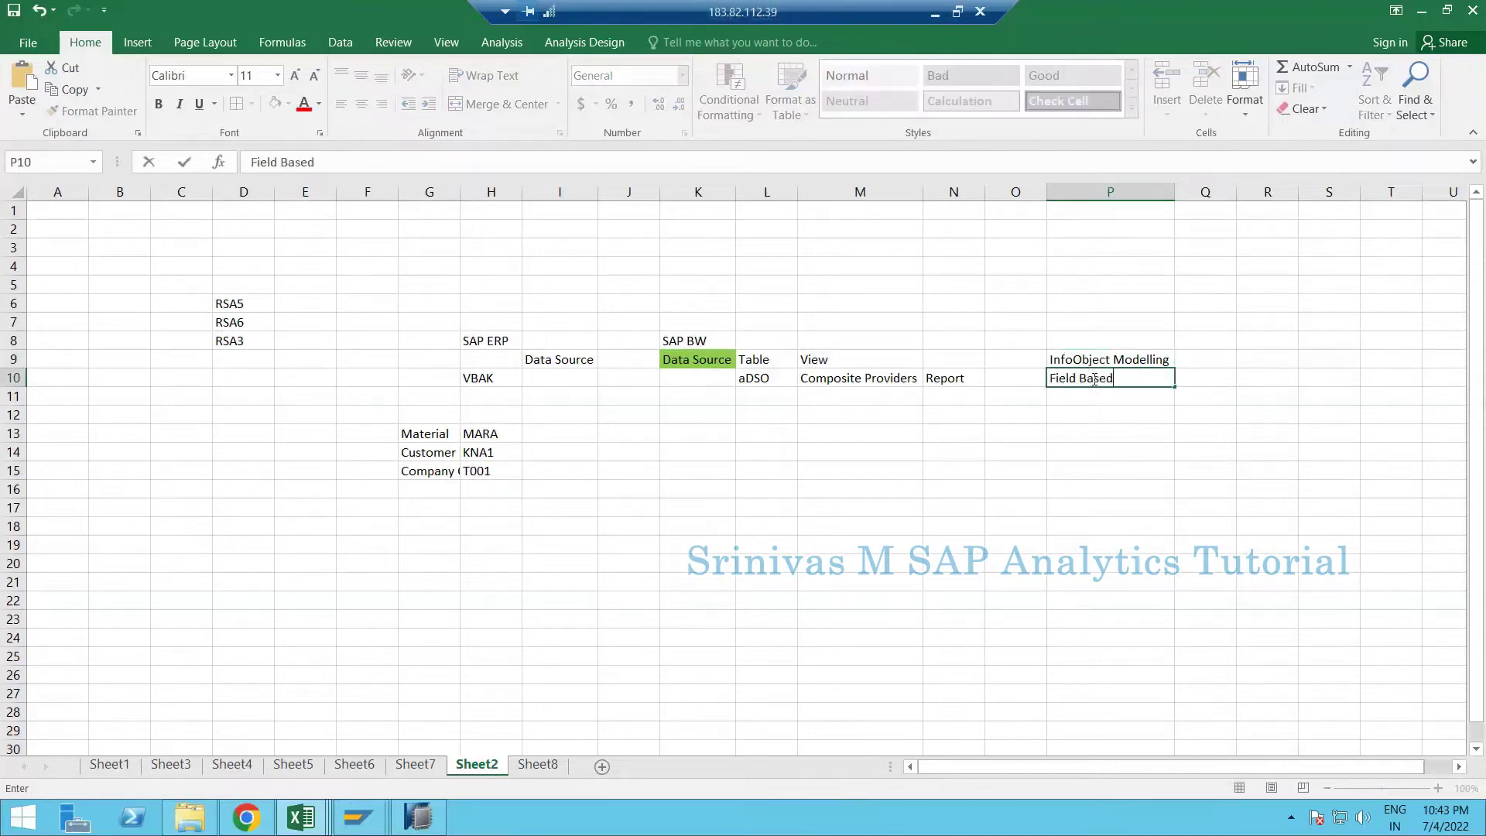
pyautogui.write(' Modelling')
pyautogui.press('Return')
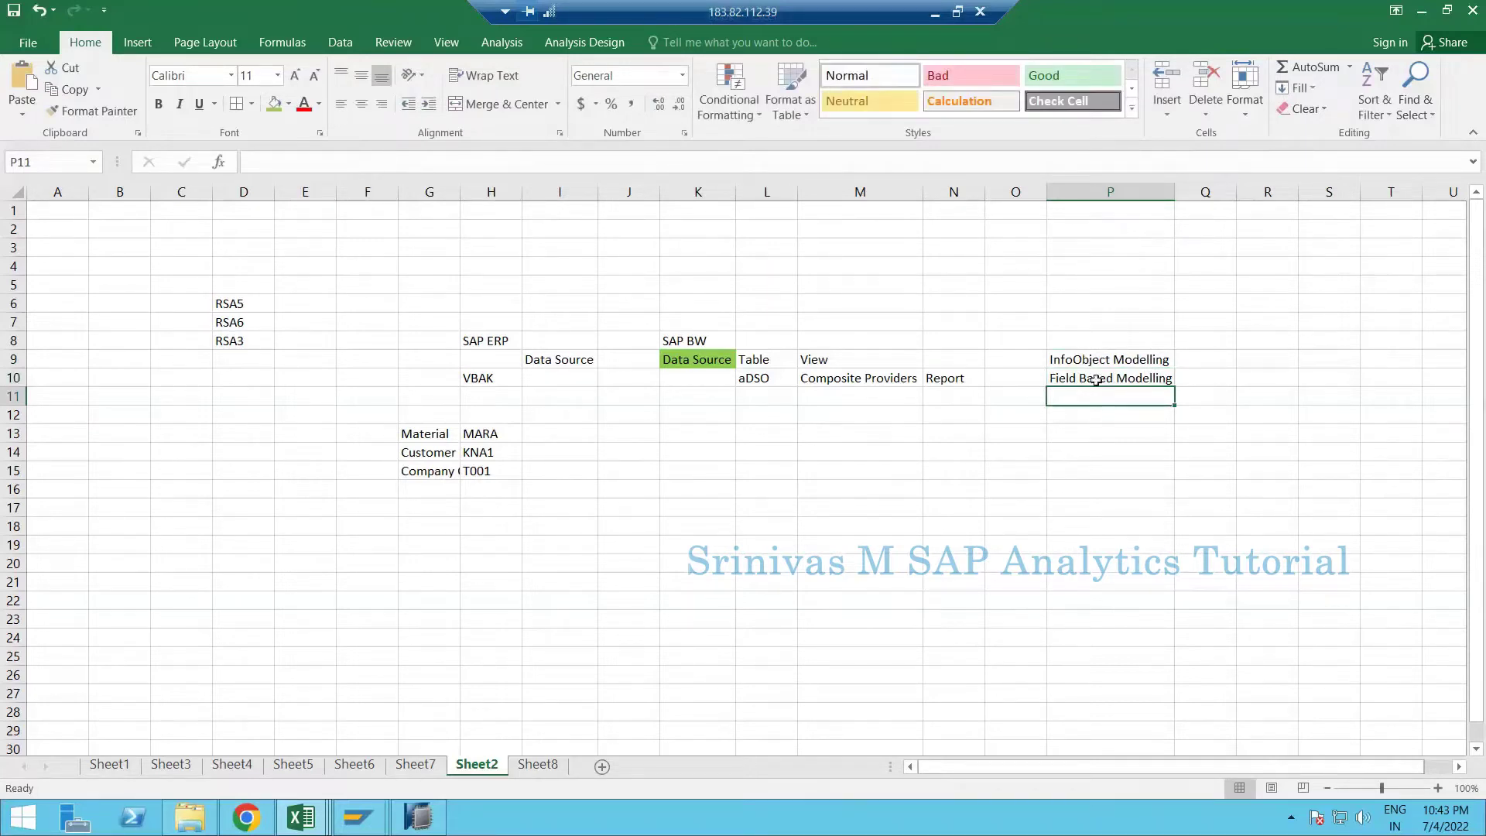
# - Compare the InfoObject Modelling and Field Based Modelling entries in cells P9 and P10
pyautogui.press('Up')
pyautogui.press('Up')
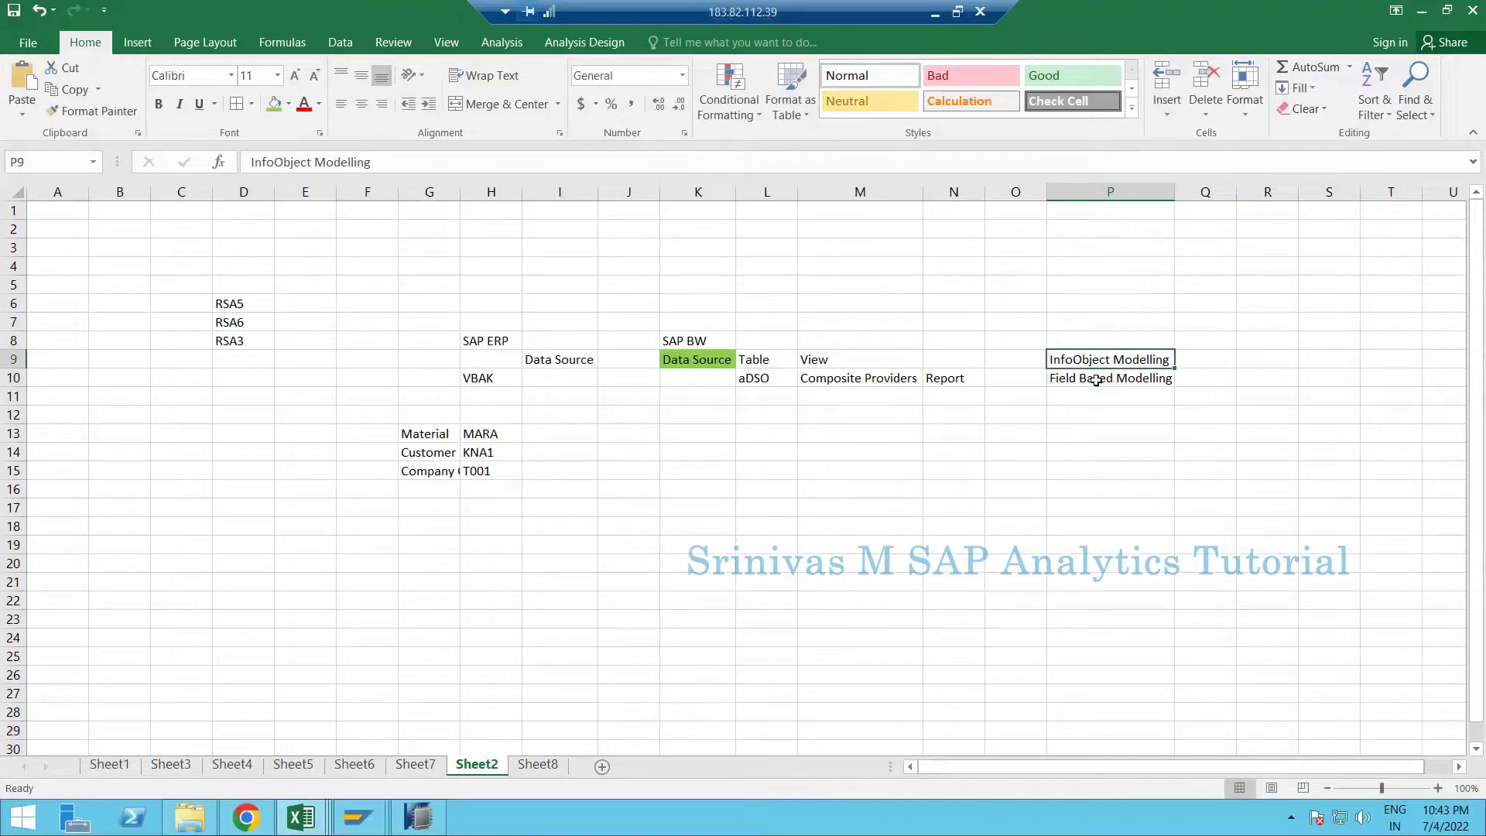
pyautogui.click(1094, 381)
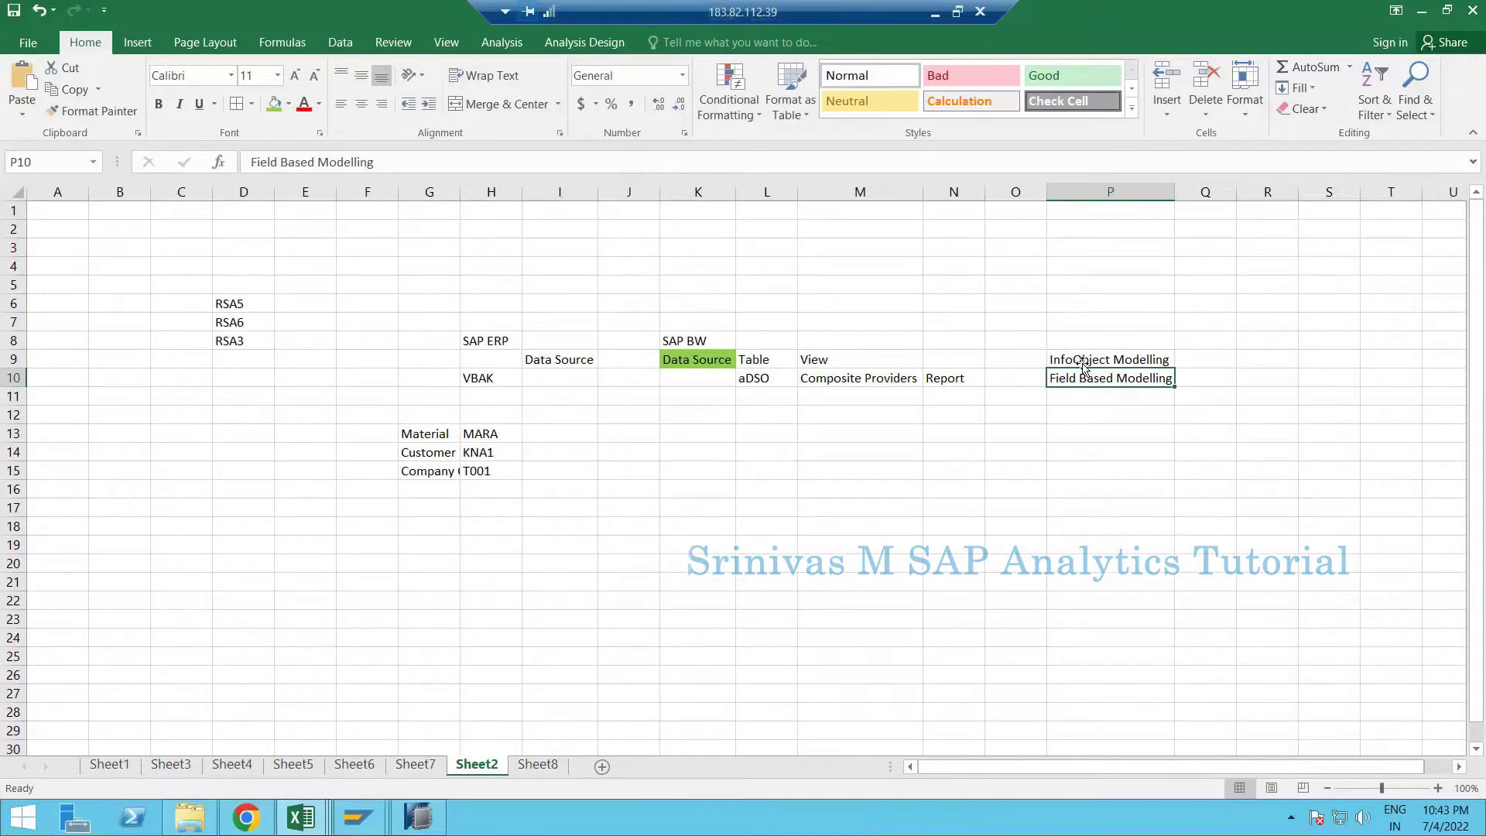
pyautogui.click(1118, 364)
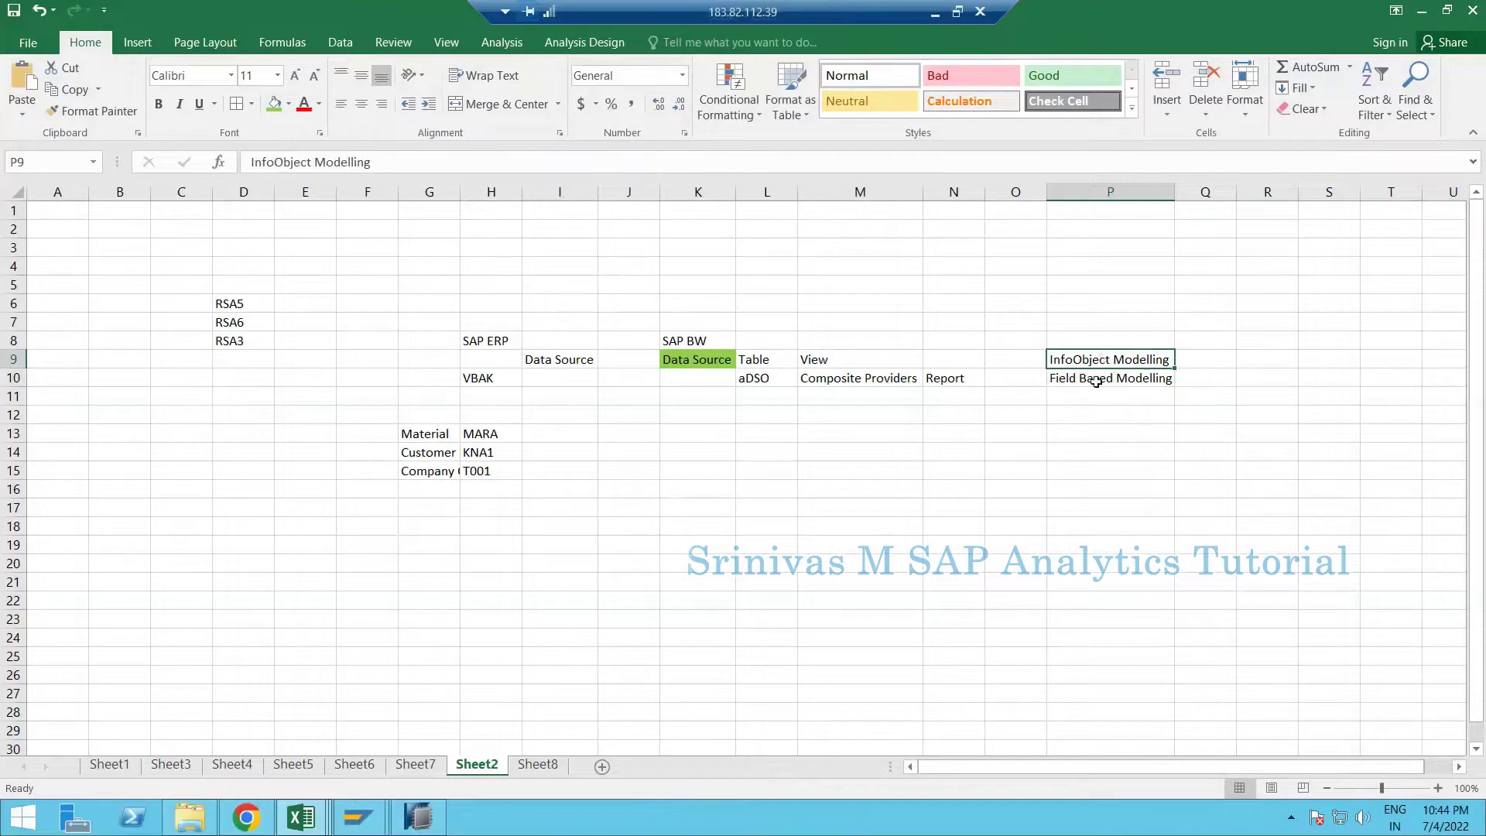
pyautogui.click(1047, 380)
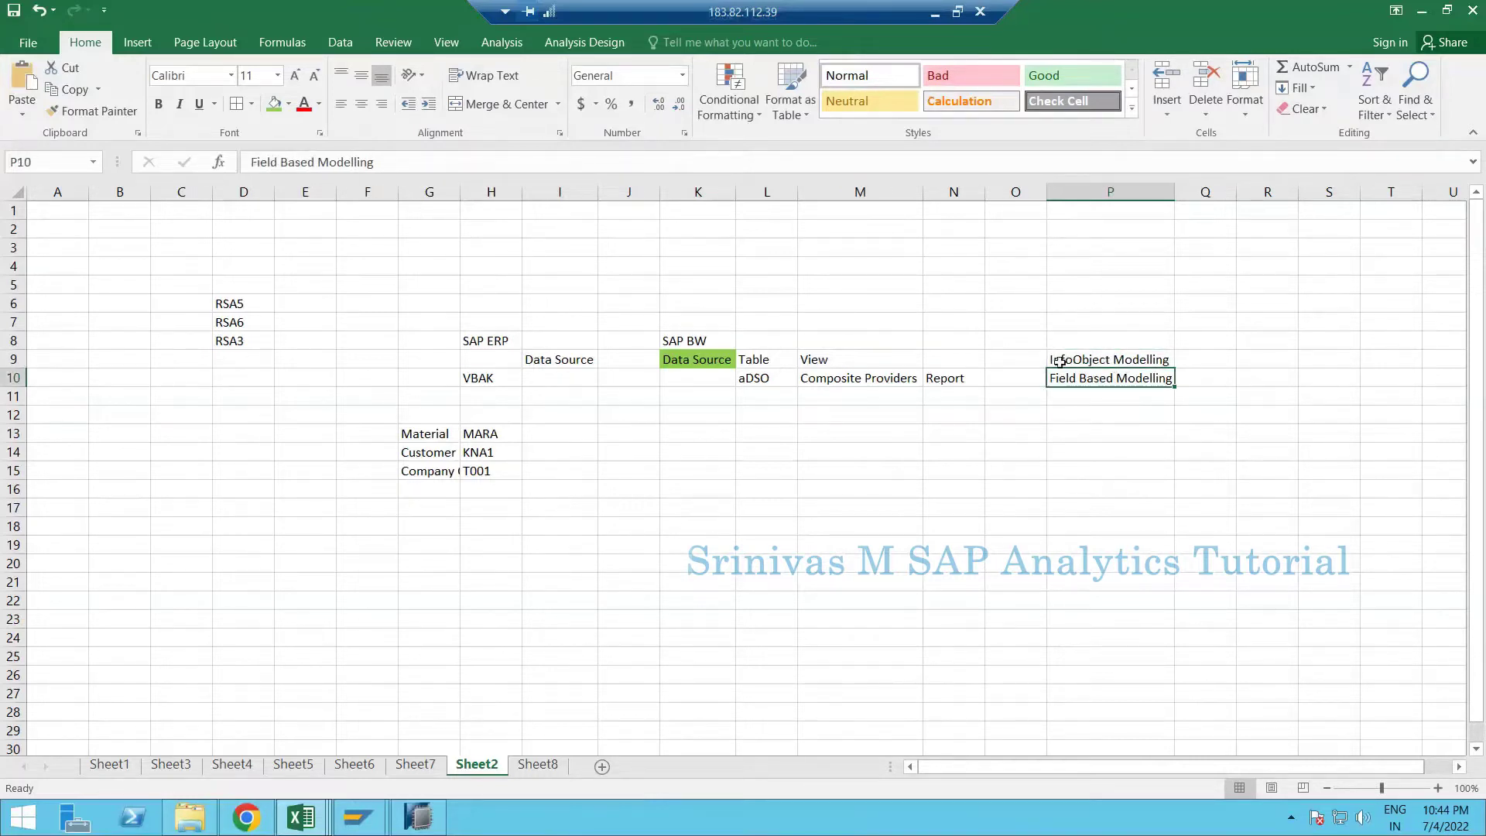
pyautogui.click(1060, 361)
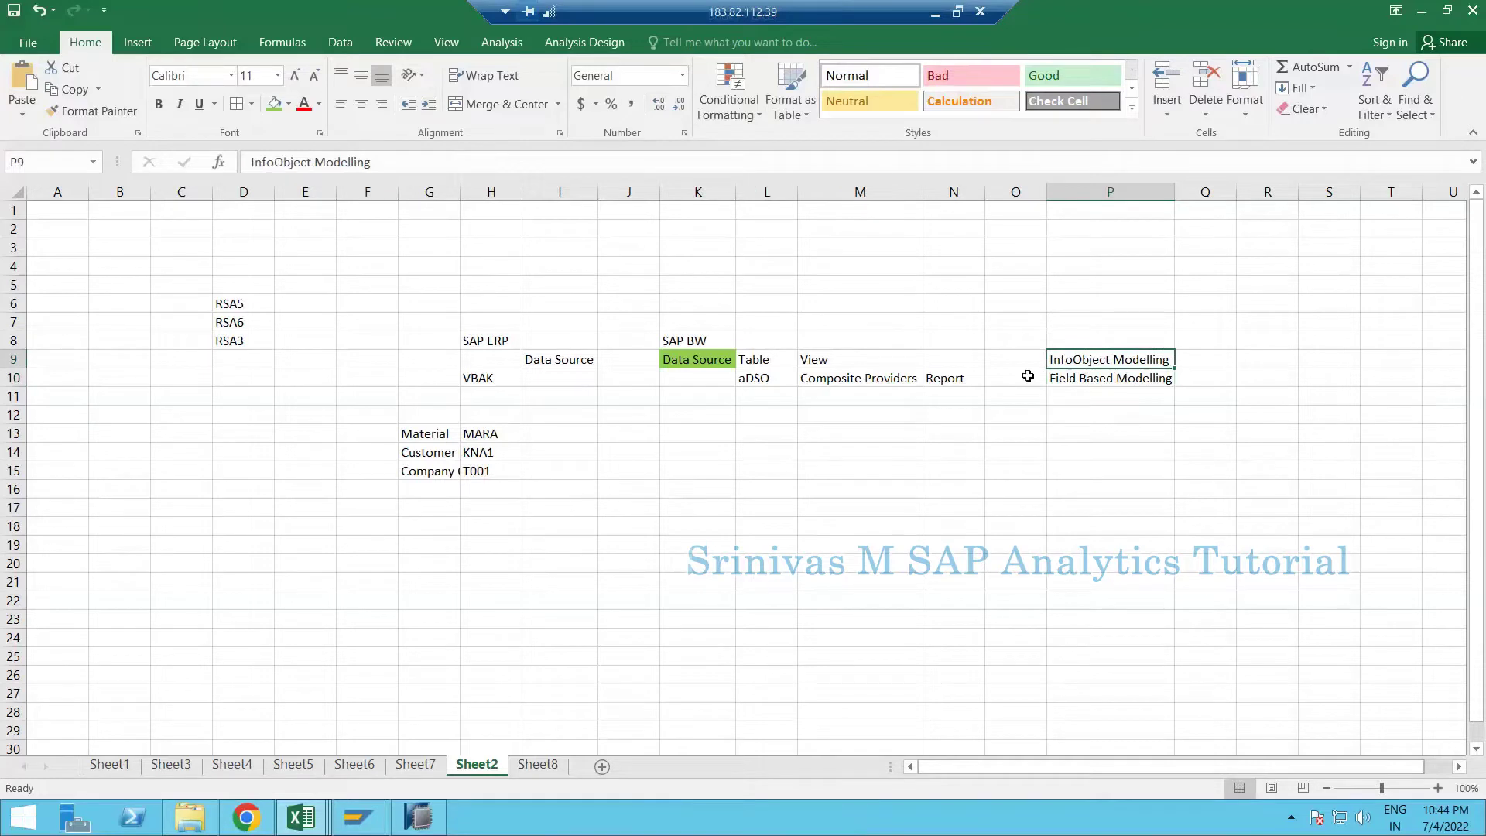
pyautogui.click(1116, 375)
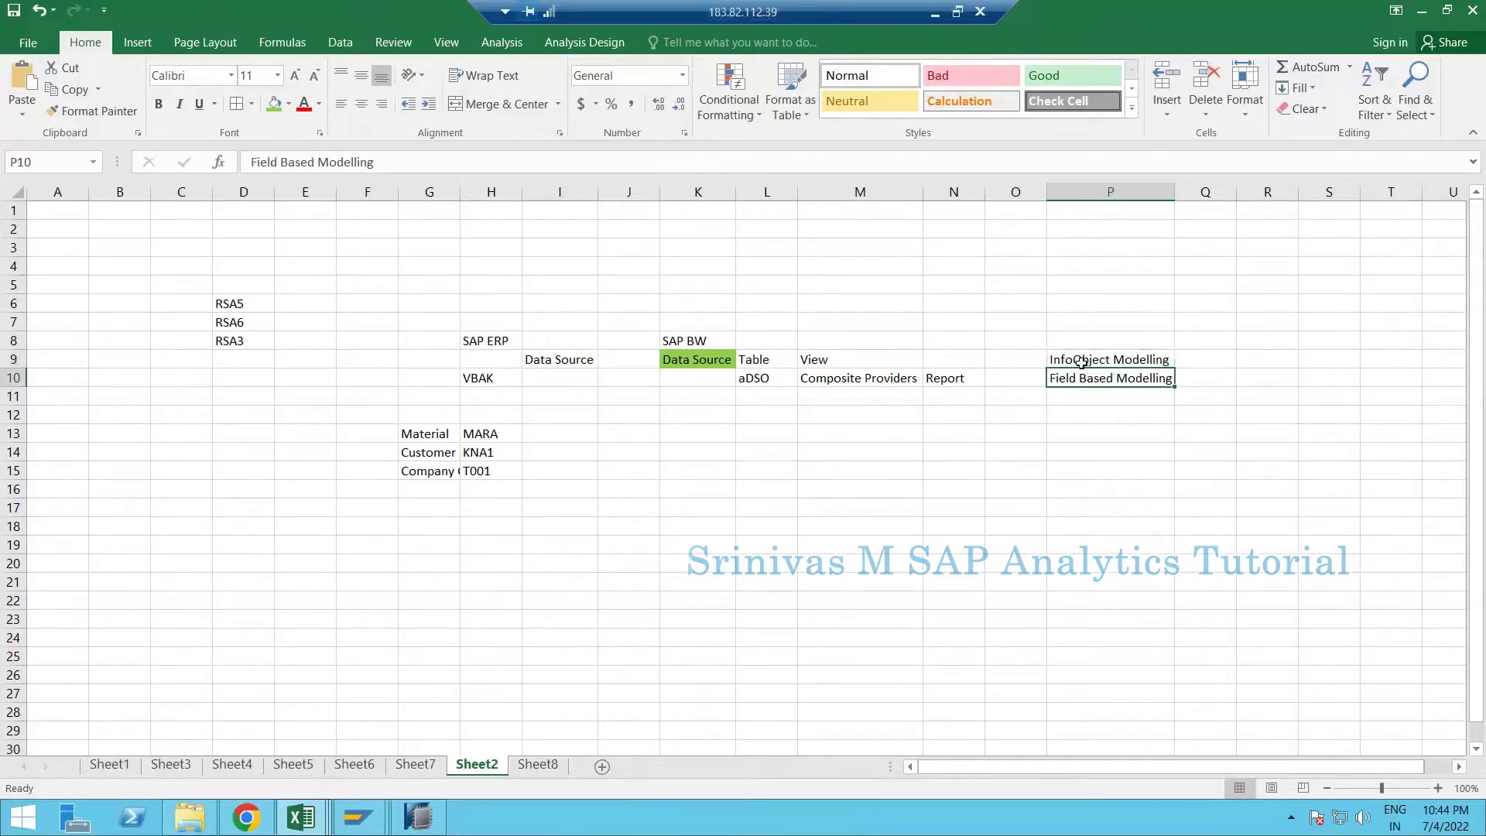
pyautogui.click(1119, 359)
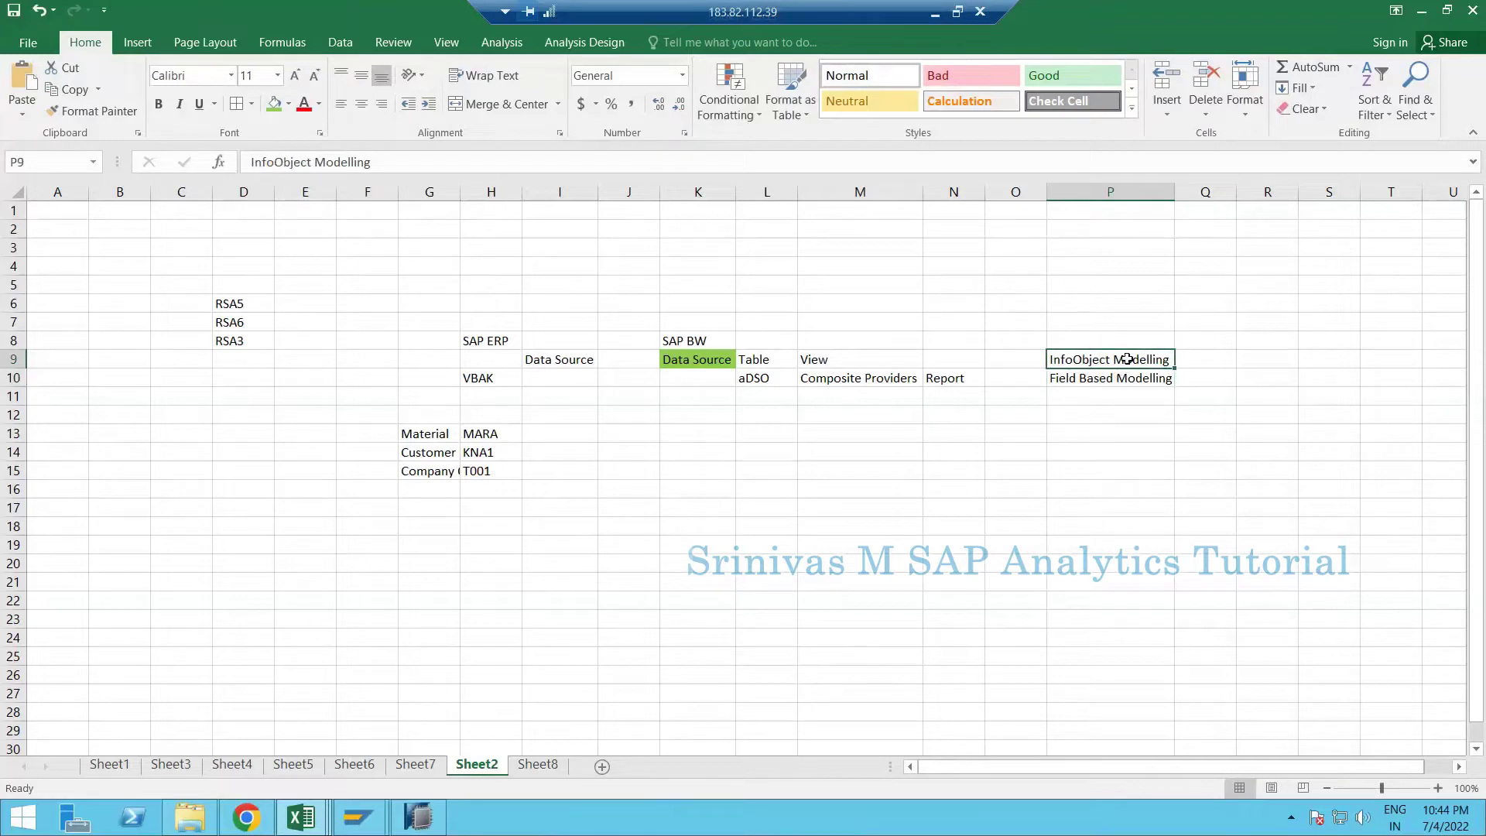
pyautogui.click(1075, 382)
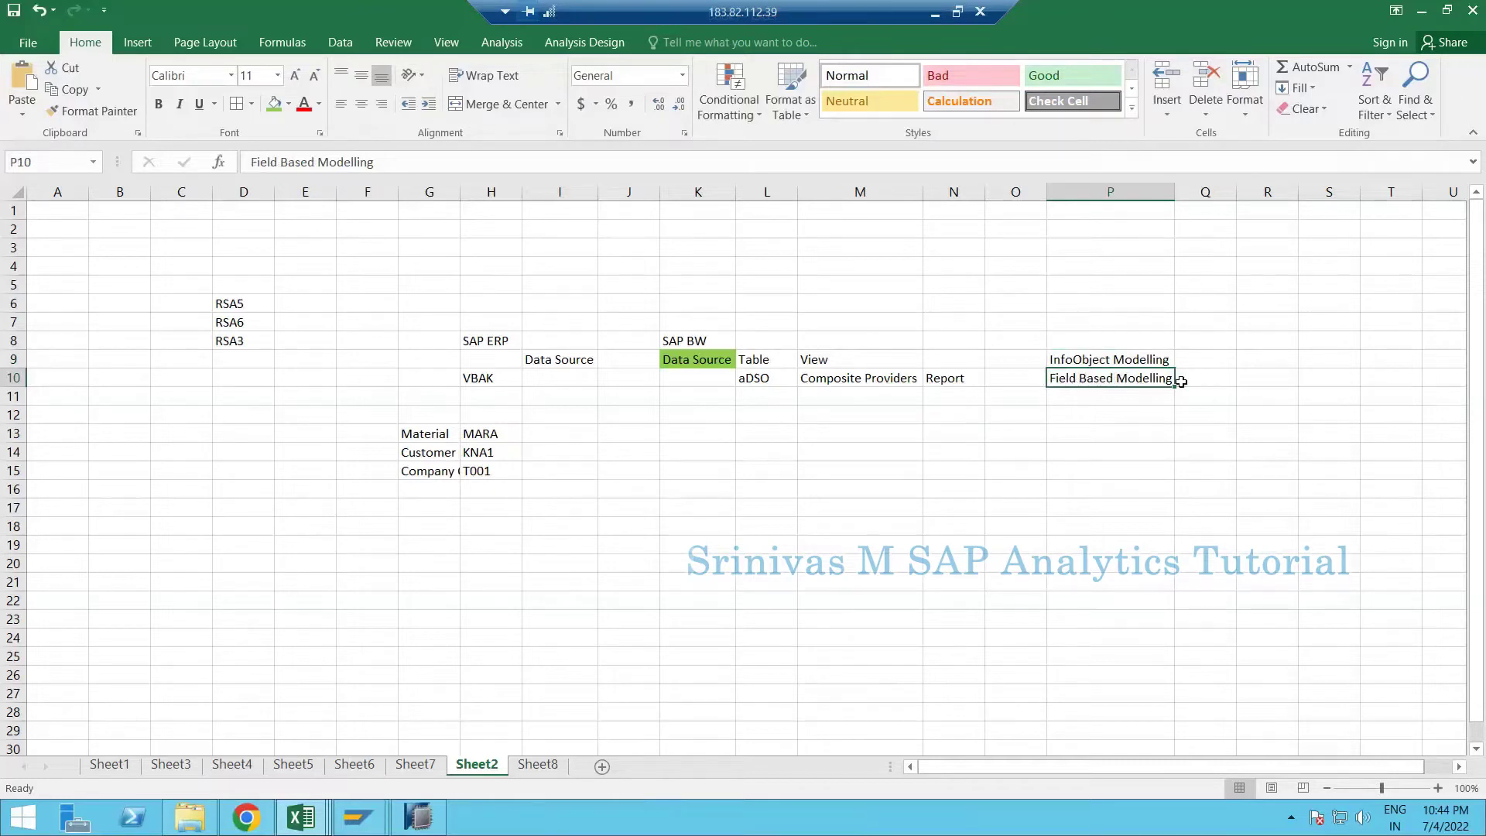
pyautogui.press('Right')
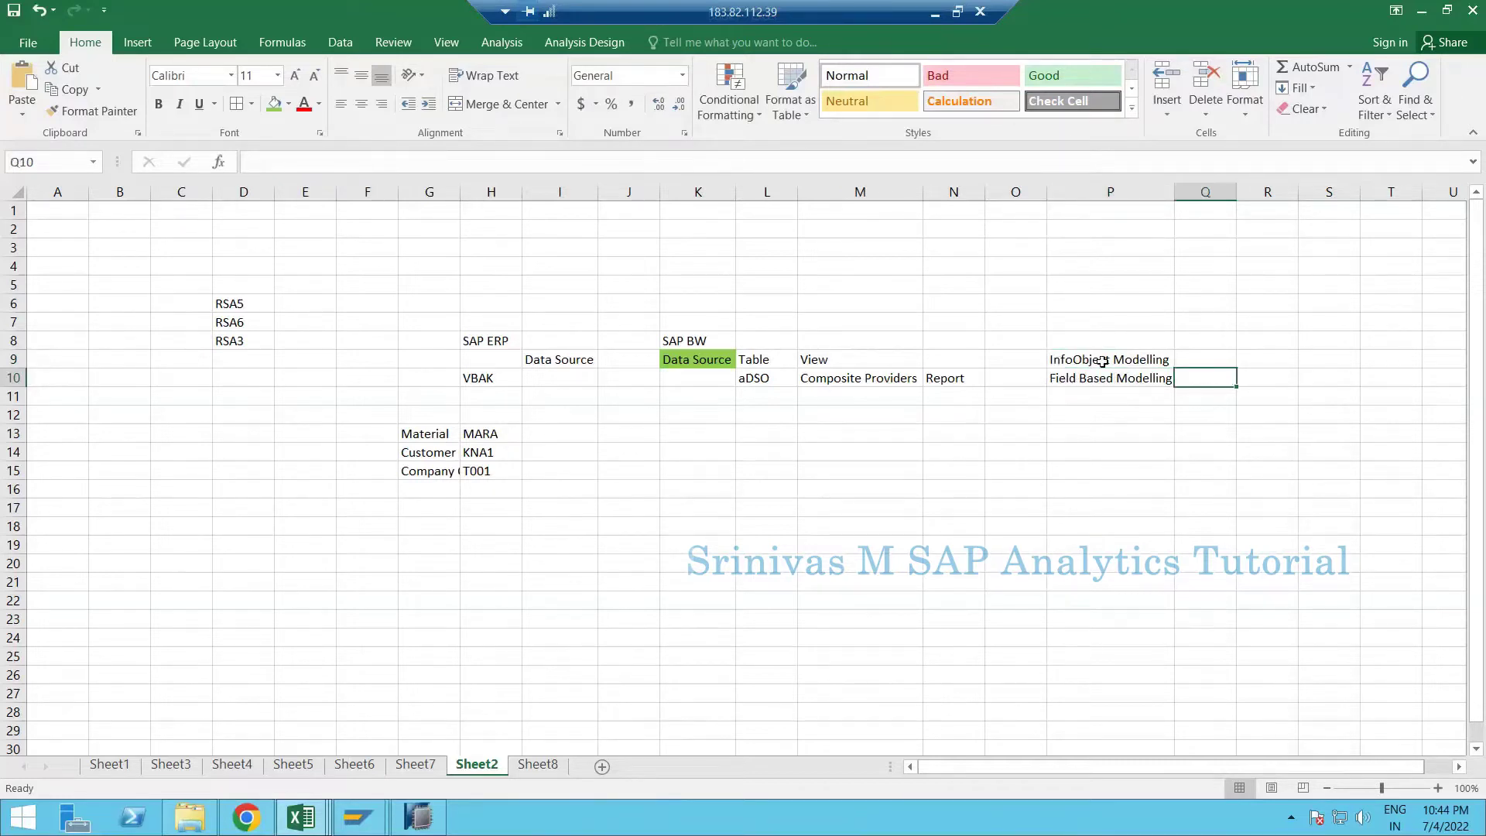
pyautogui.click(1123, 362)
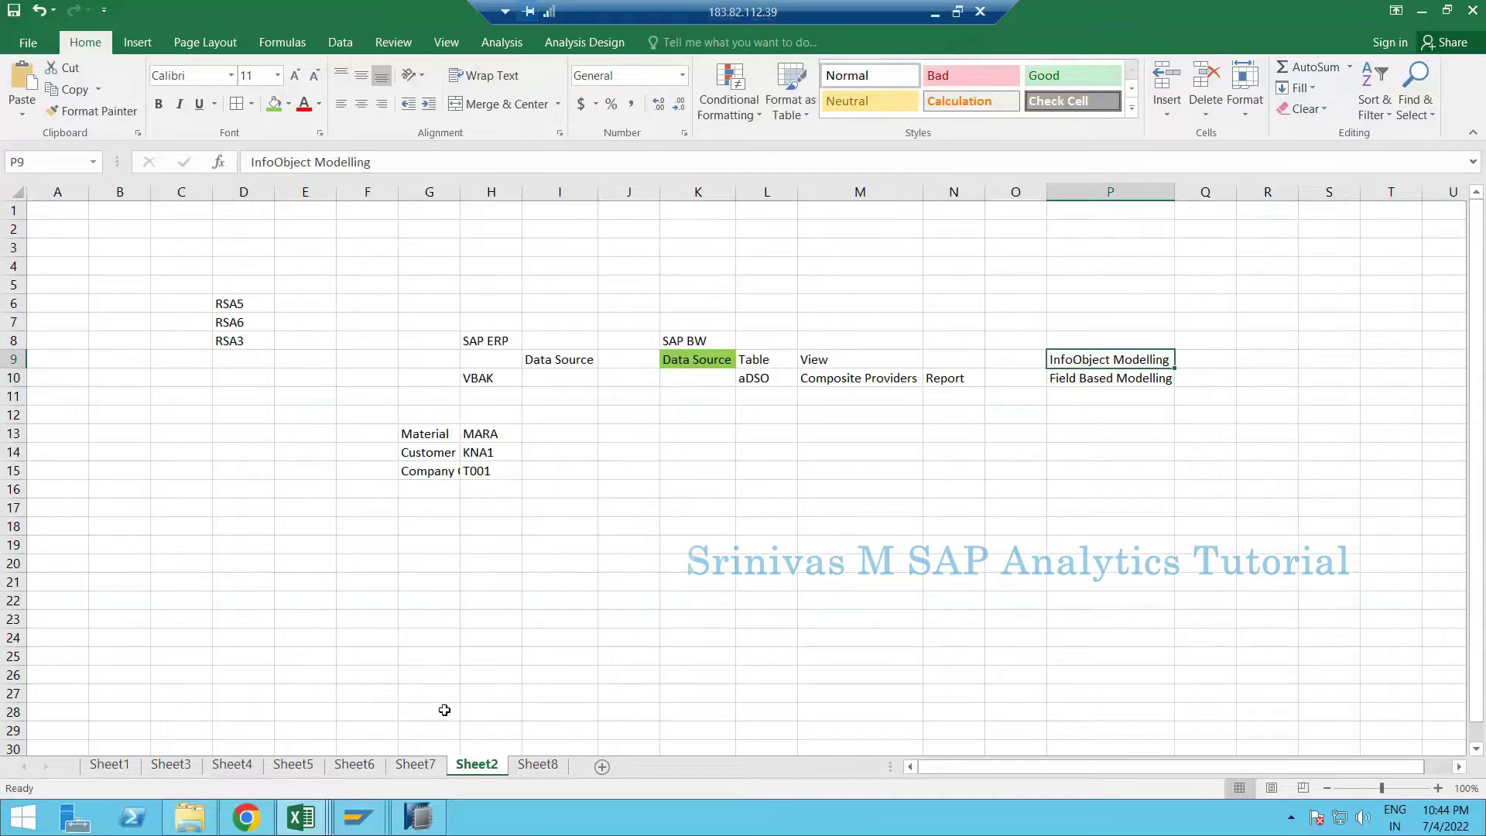
# - Open Sheet7 and examine the employee master table definition, including its technical name ZEMP_1
pyautogui.click(362, 822)
pyautogui.click(539, 766)
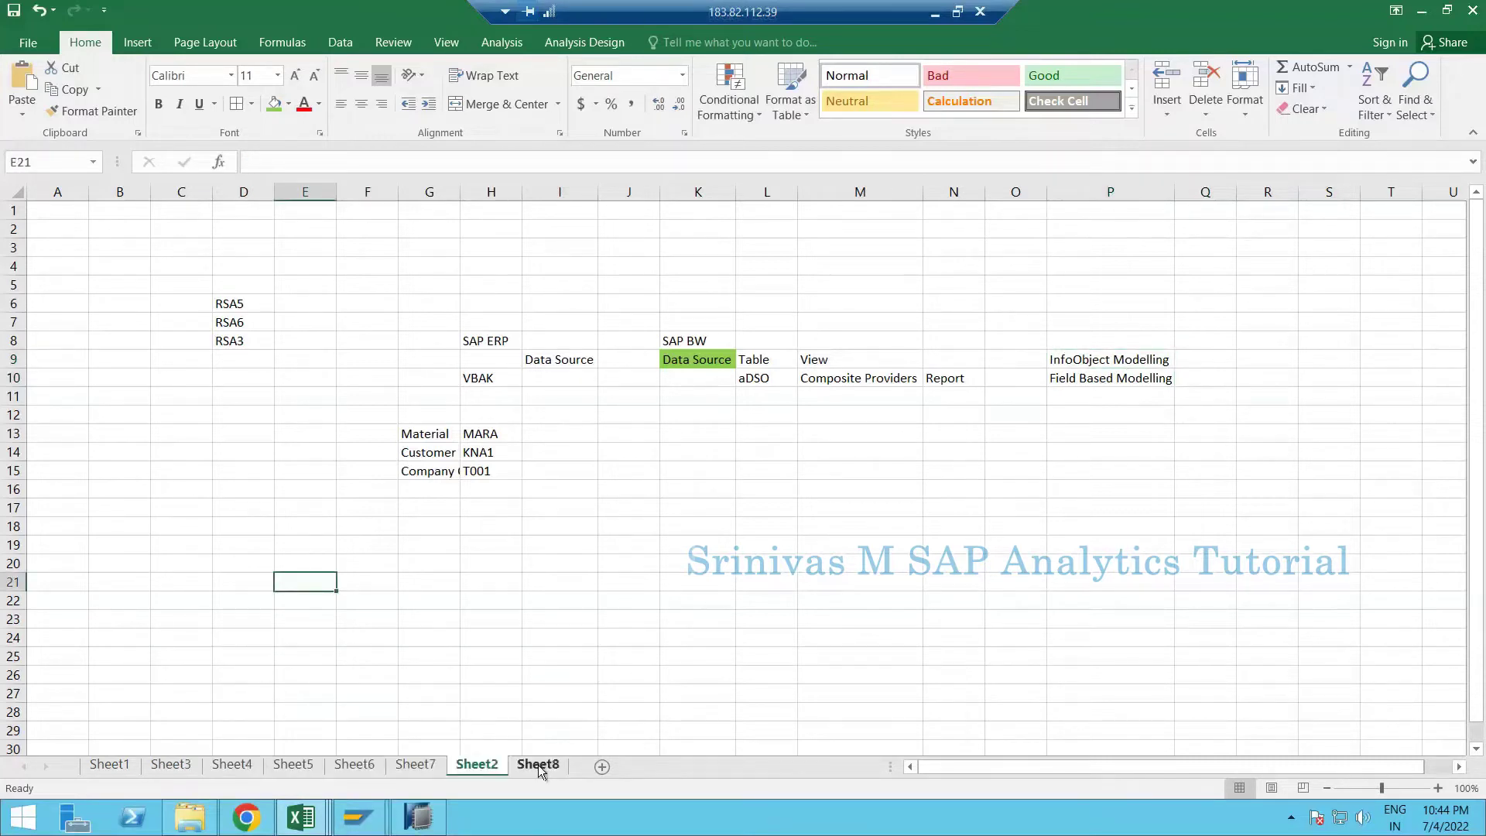
pyautogui.hotkey('ctrl', 'pagedown')
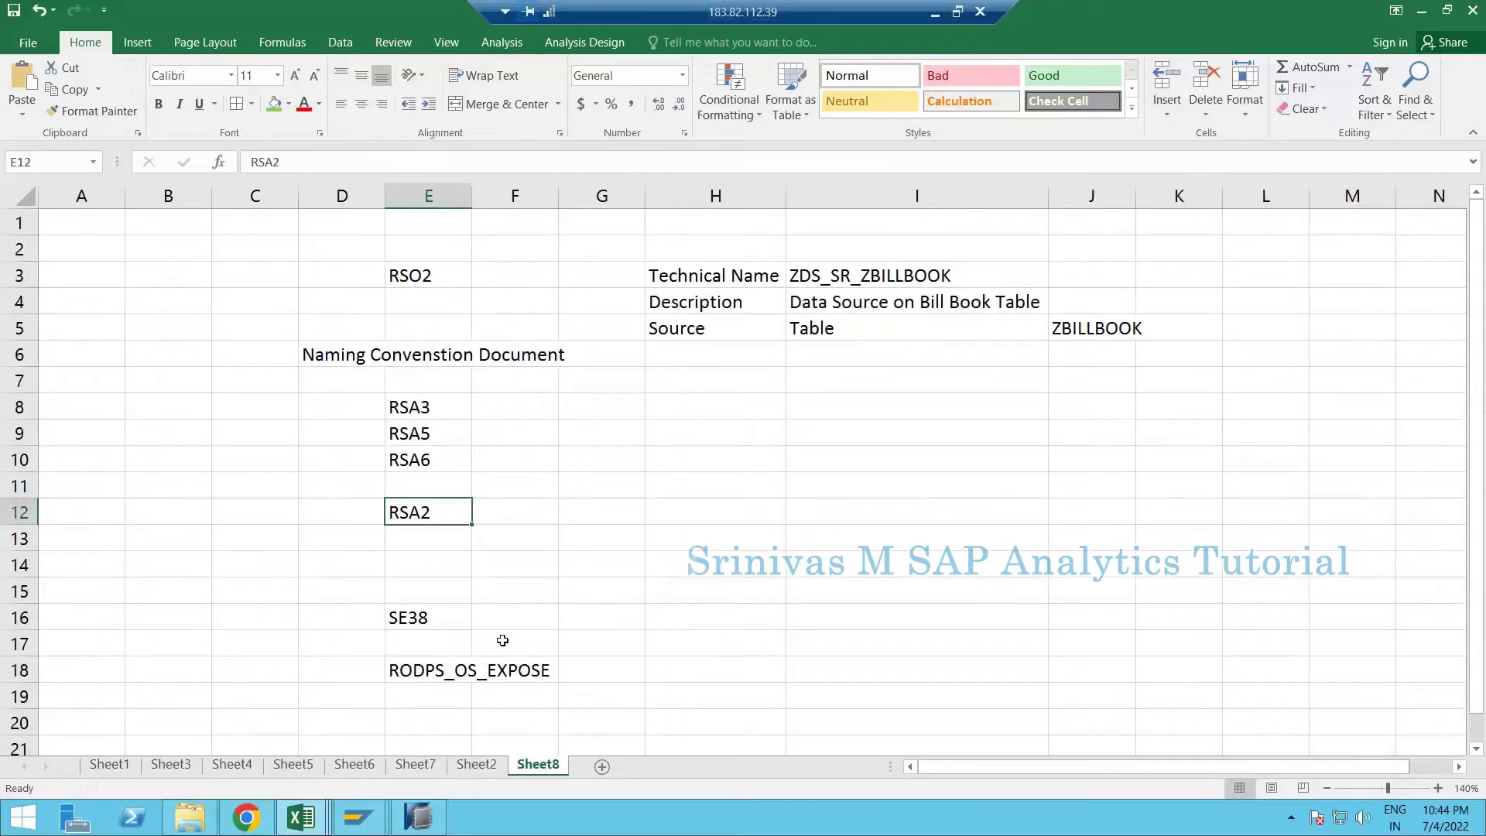
pyautogui.click(416, 766)
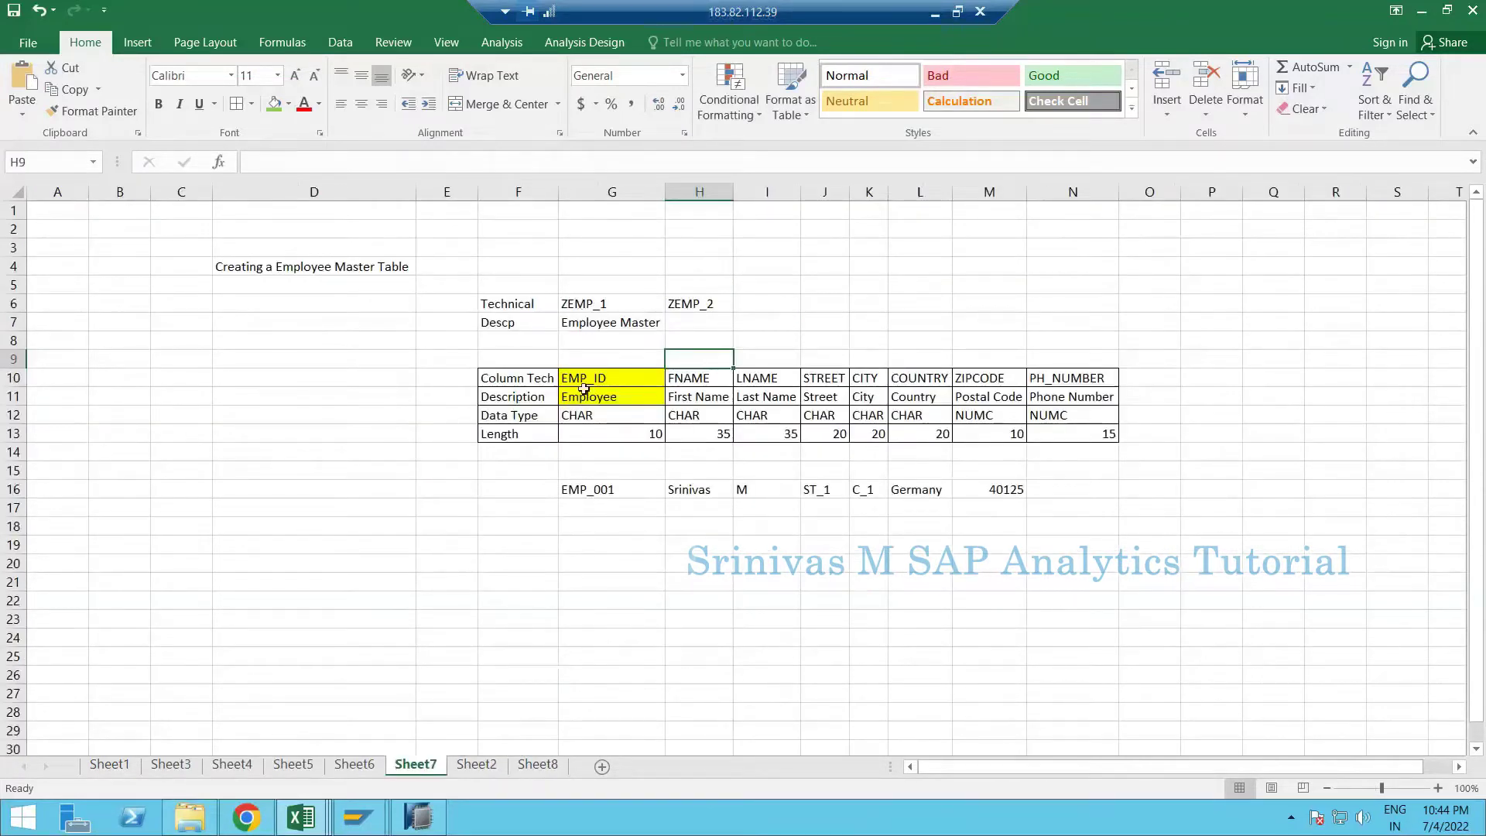
pyautogui.click(595, 305)
pyautogui.click(625, 359)
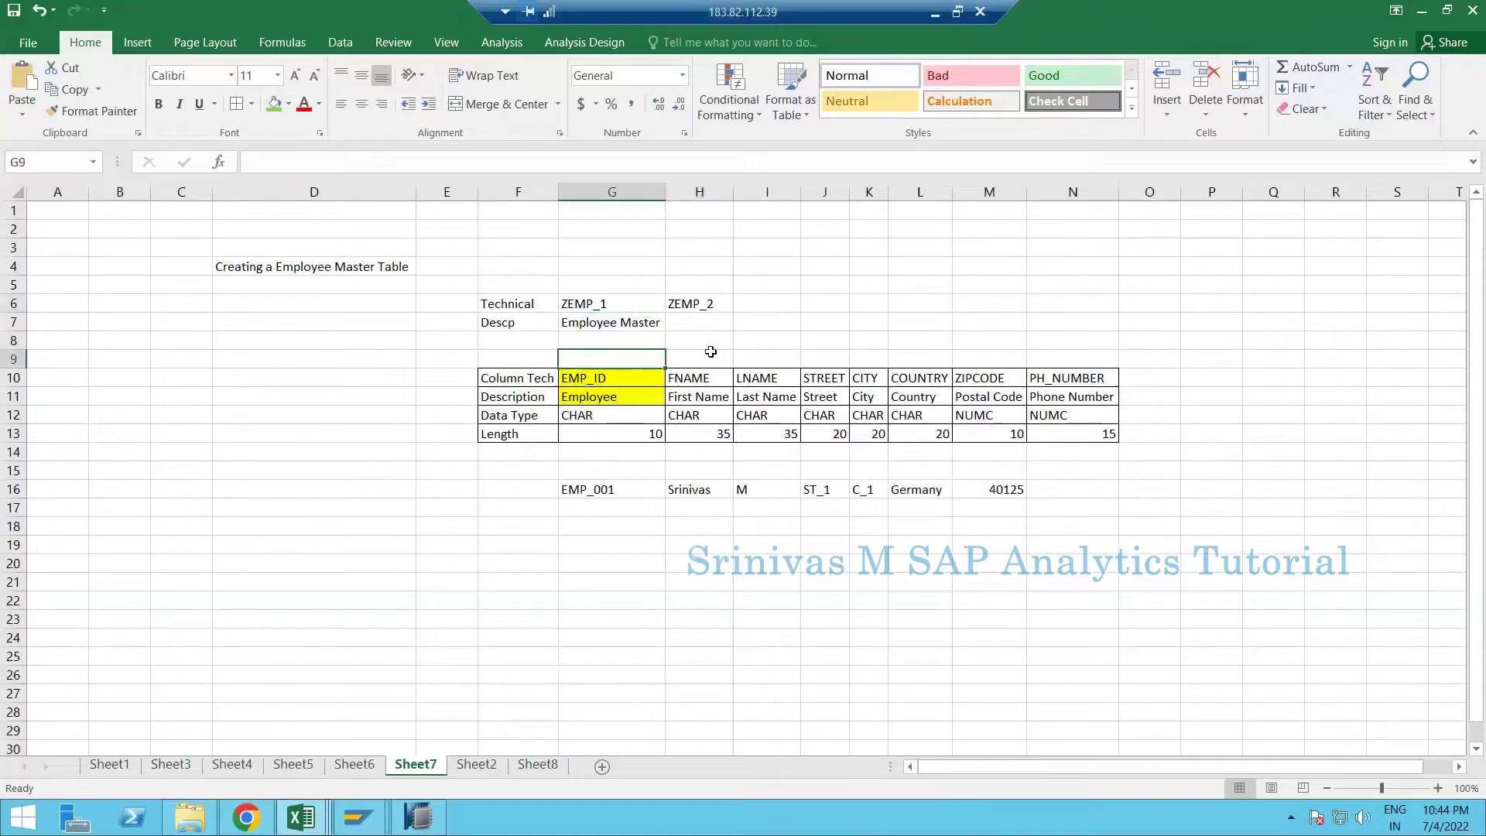
# - Examine the employee master table's column names, descriptions, data types and lengths in range G9:N13 on Sheet7
pyautogui.hotkey('ctrl', 'shift', 'Down')
pyautogui.hotkey('ctrl', 'shift', 'Down')
pyautogui.hotkey('ctrl', 'shift', 'Down')
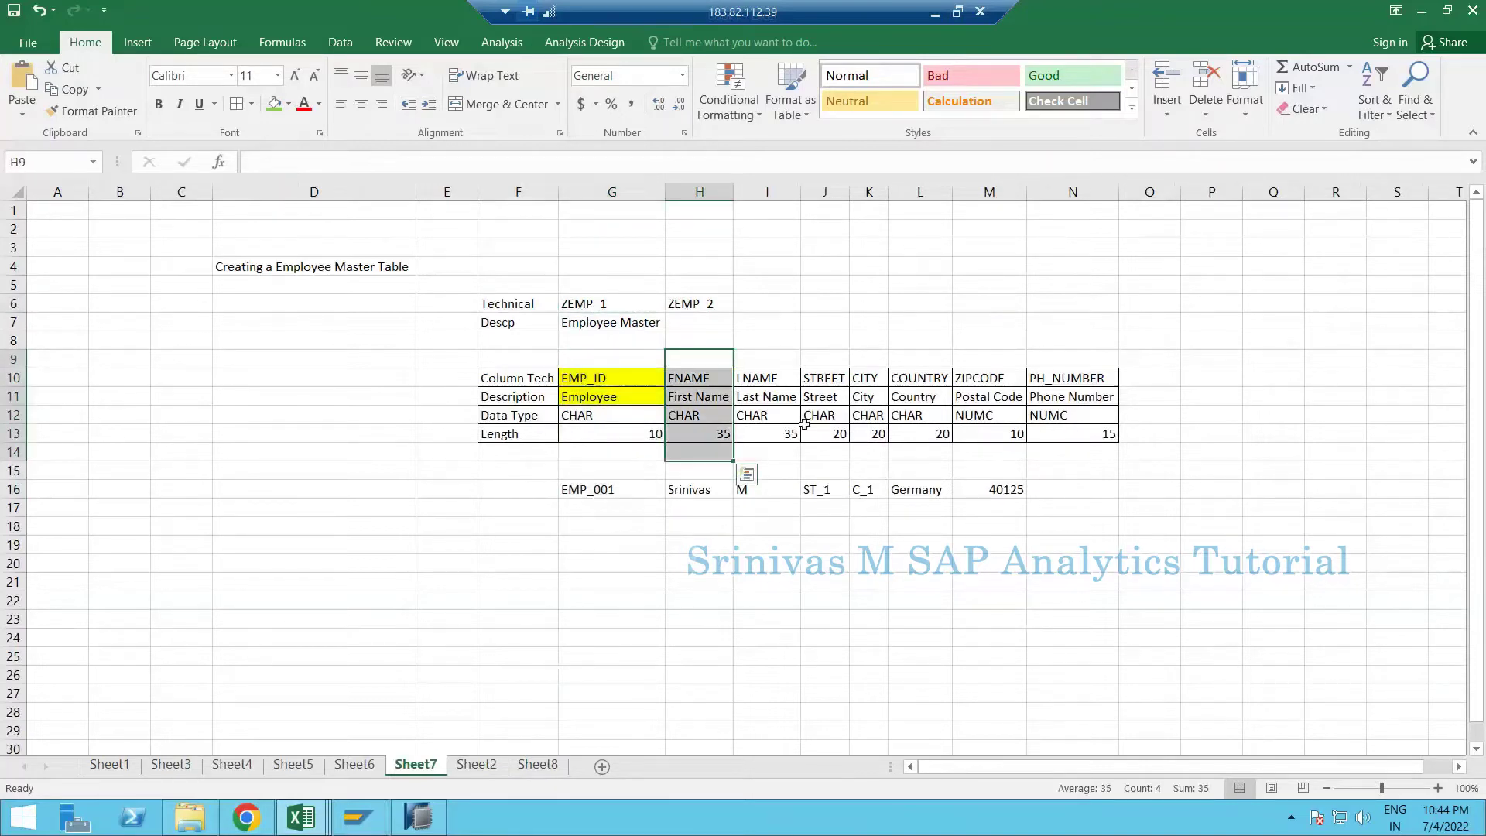
pyautogui.moveTo(766, 340)
pyautogui.mouseDown()
pyautogui.moveTo(839, 453)
pyautogui.moveTo(875, 353)
pyautogui.moveTo(875, 434)
pyautogui.moveTo(1055, 390)
pyautogui.mouseUp()
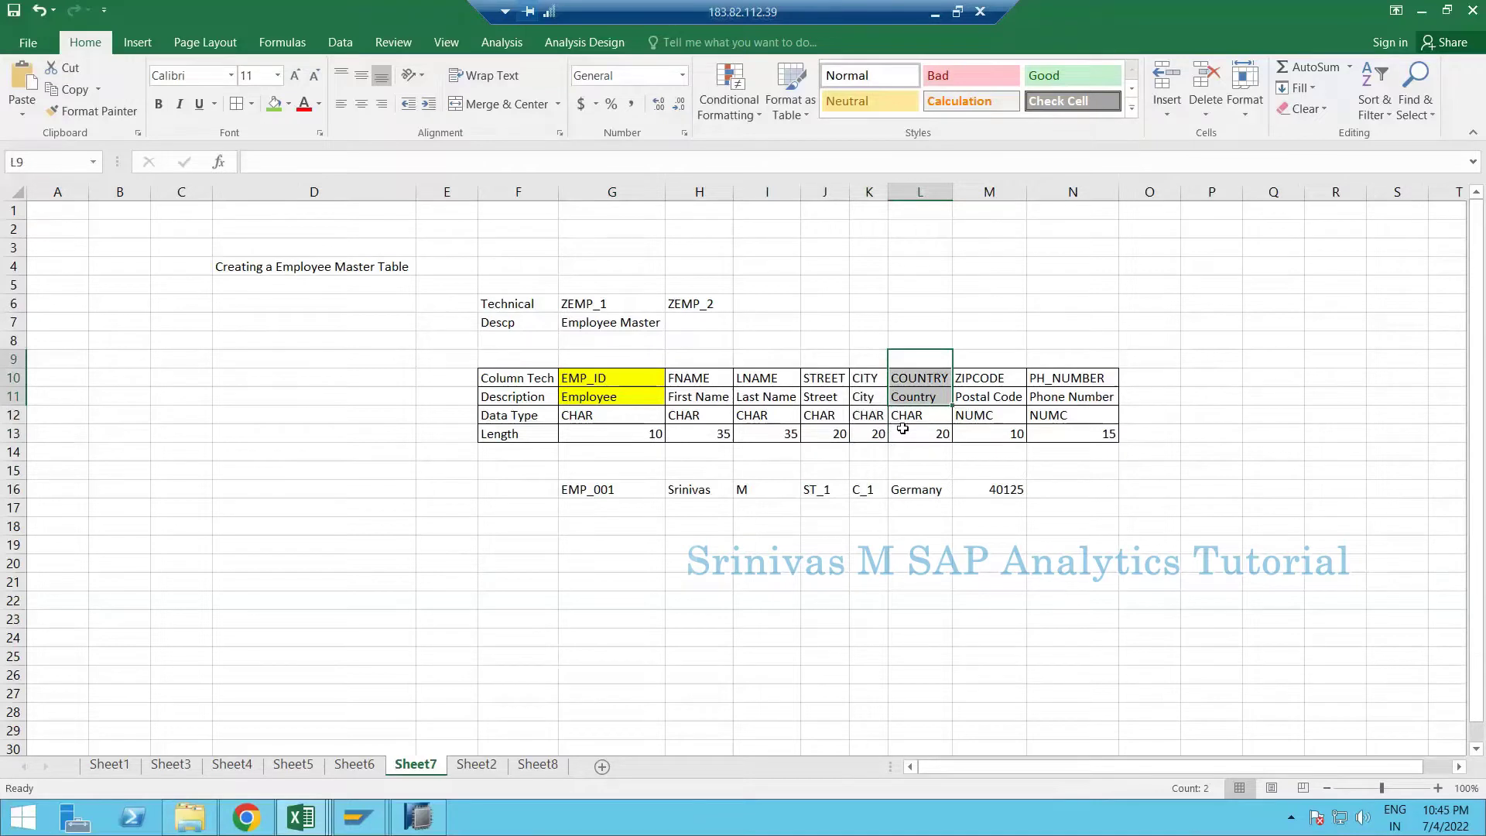
pyautogui.moveTo(596, 358); pyautogui.dragTo(766, 416)
pyautogui.moveTo(1052, 433); pyautogui.dragTo(945, 415)
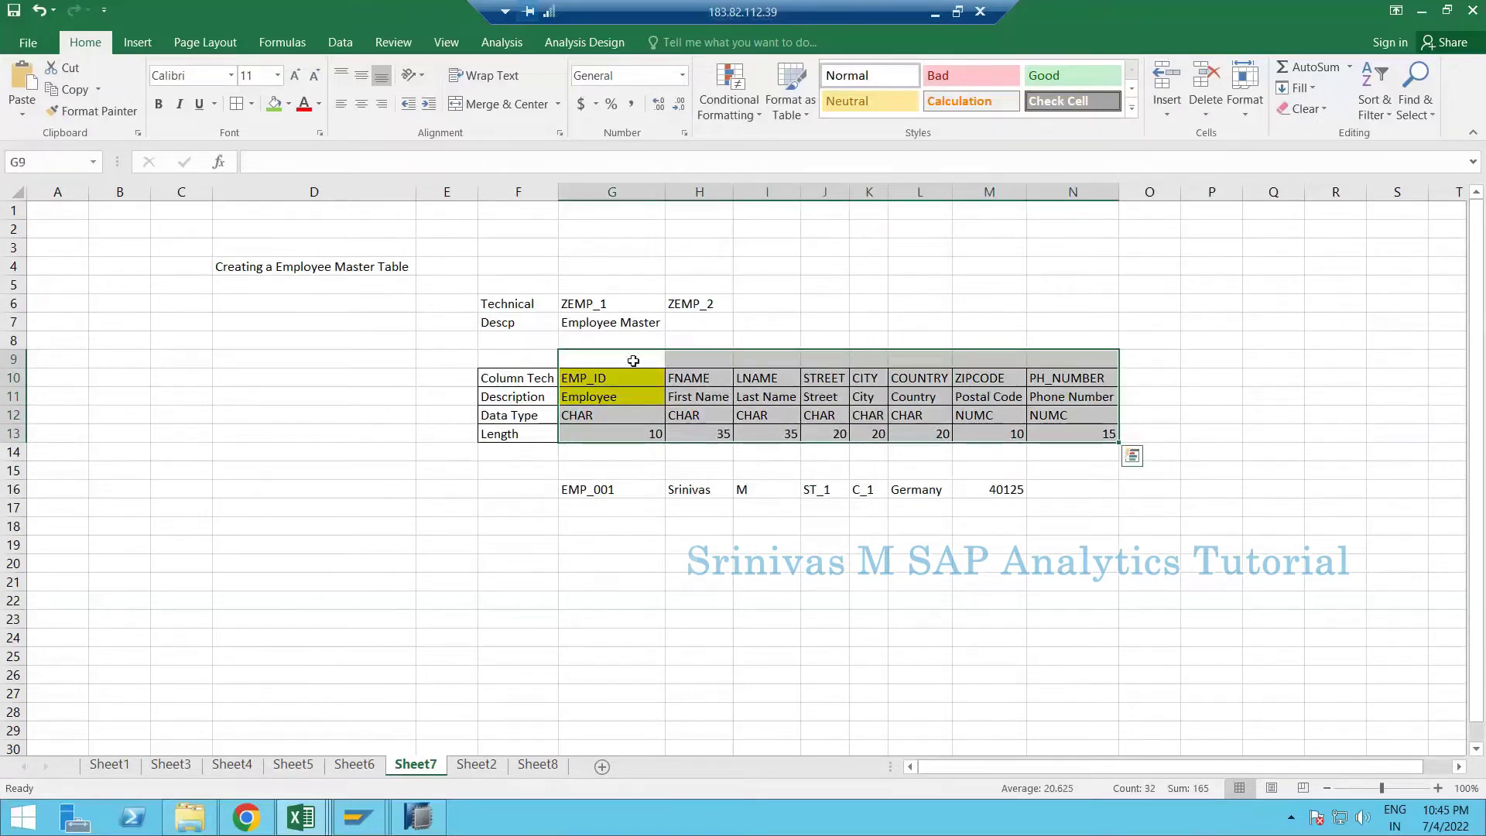
pyautogui.hotkey('shift', 'Left')
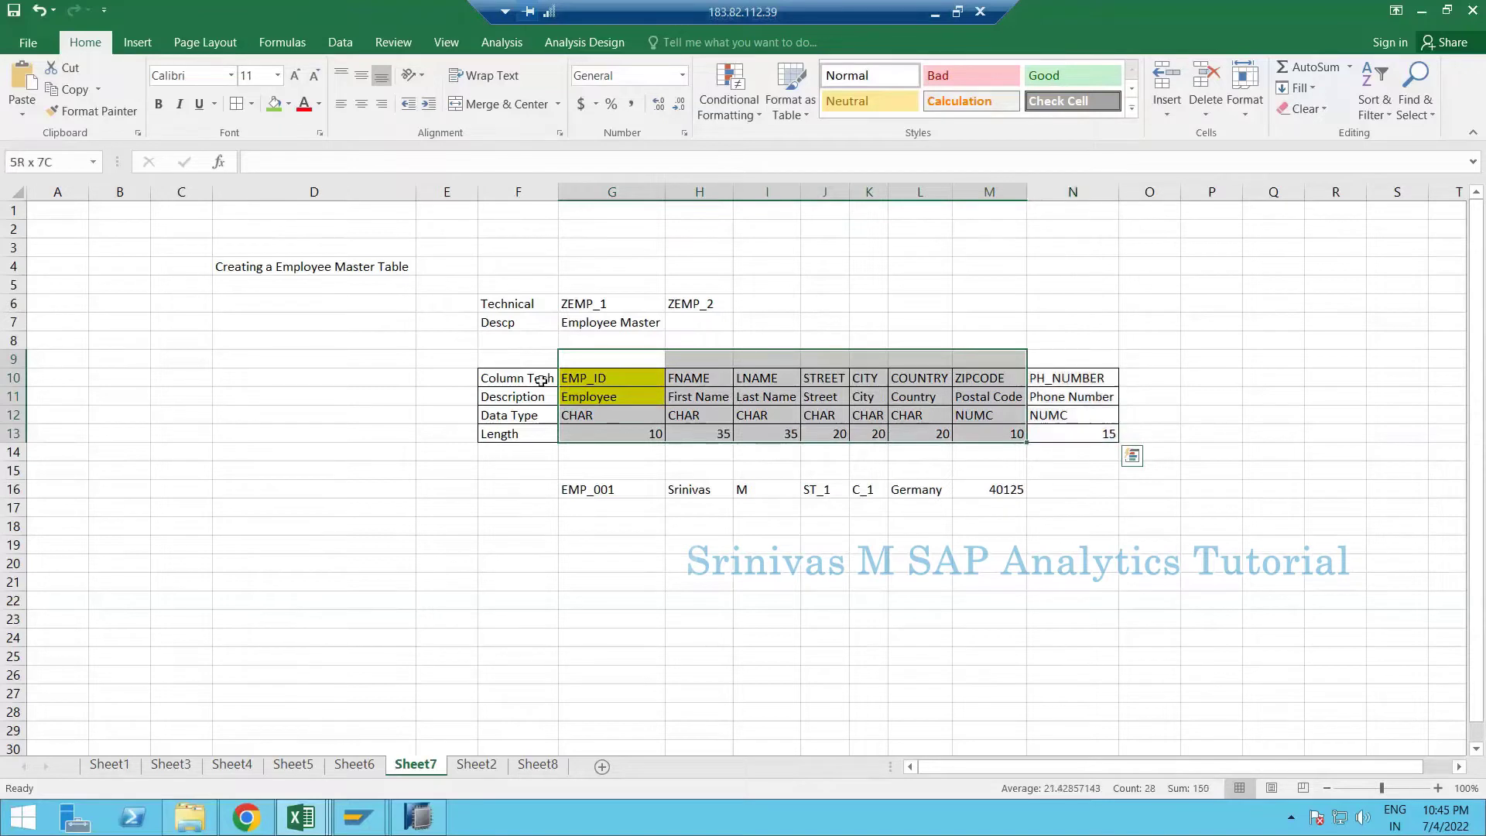
pyautogui.moveTo(541, 379); pyautogui.dragTo(337, 470)
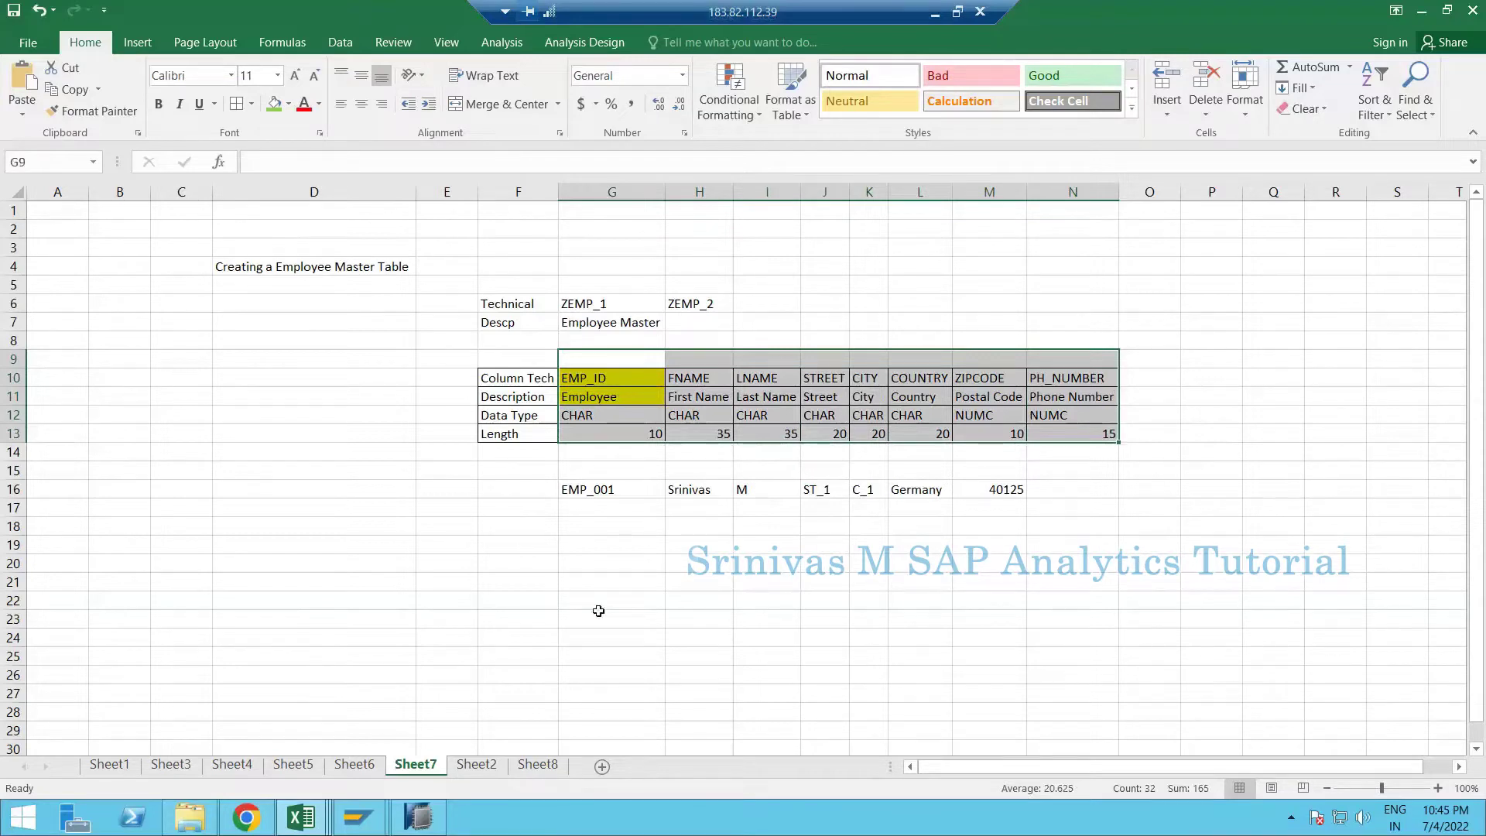
# - Enter "aDSO" in cell O16 of Sheet2, below the modelling notes
pyautogui.click(538, 764)
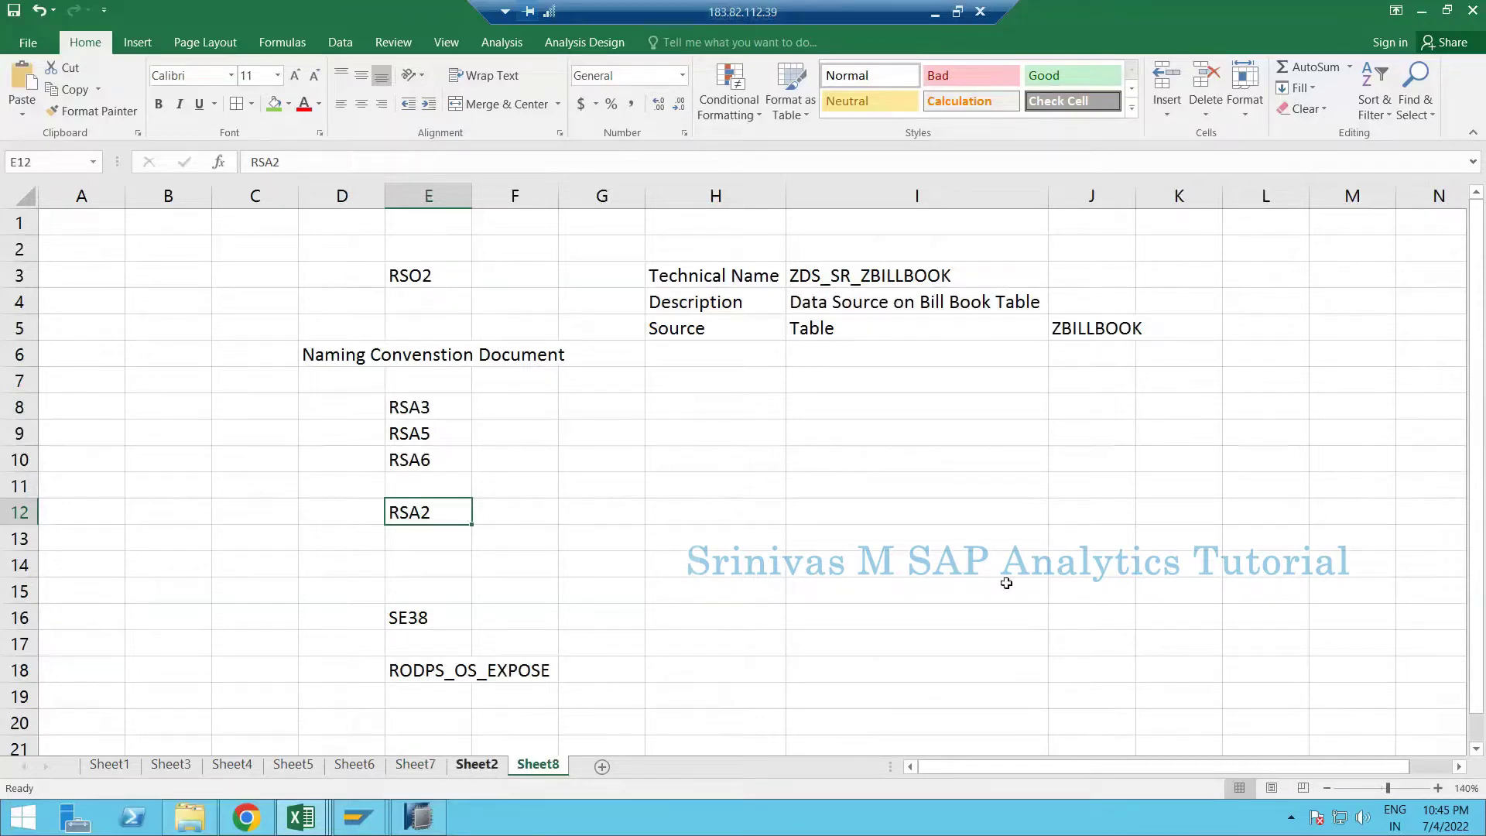
pyautogui.hotkey('ctrl', 'pageup')
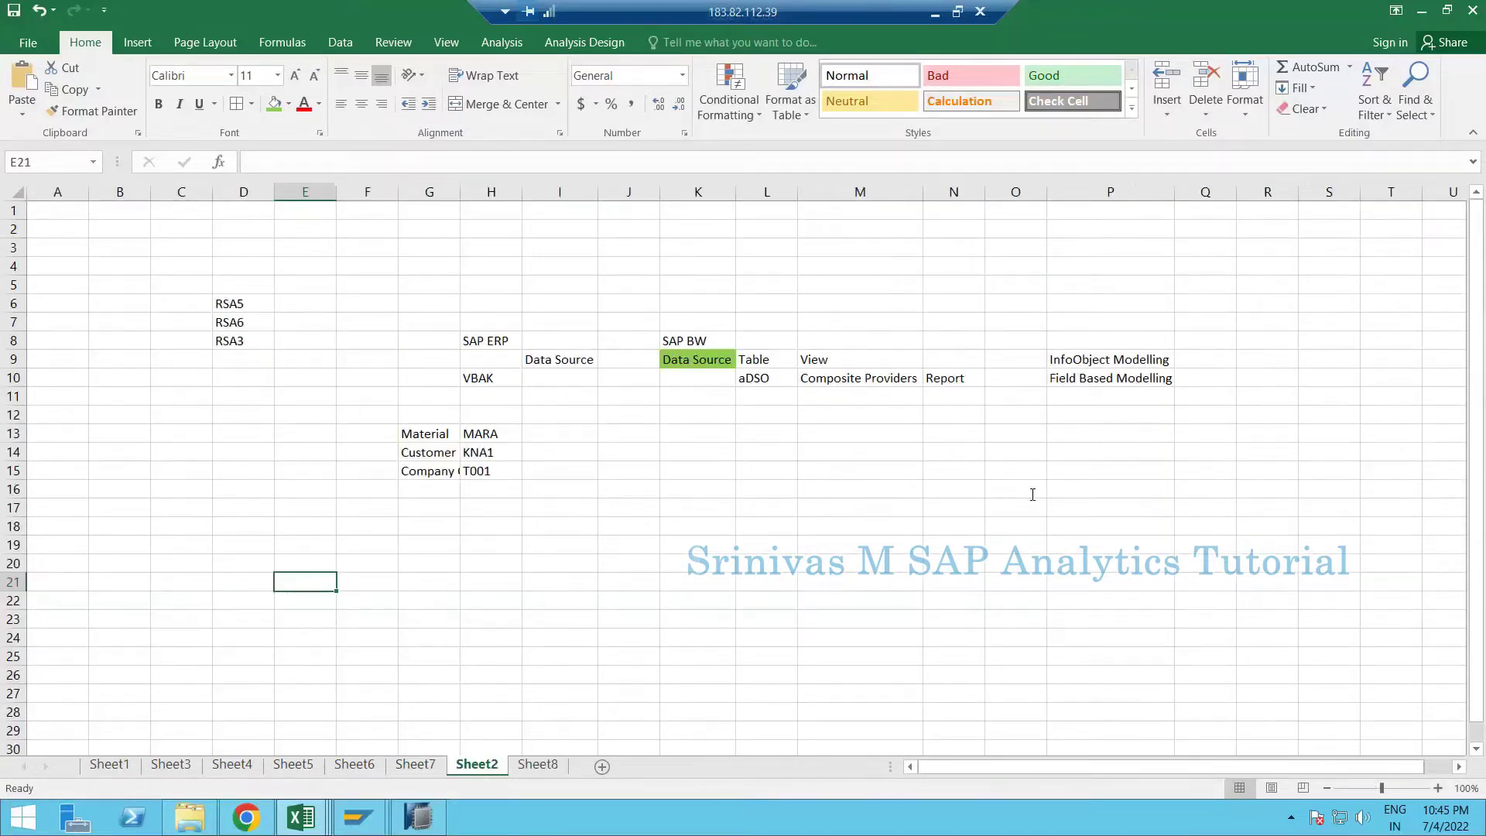
pyautogui.click(1033, 494)
pyautogui.write('aDSO')
pyautogui.press('Return')
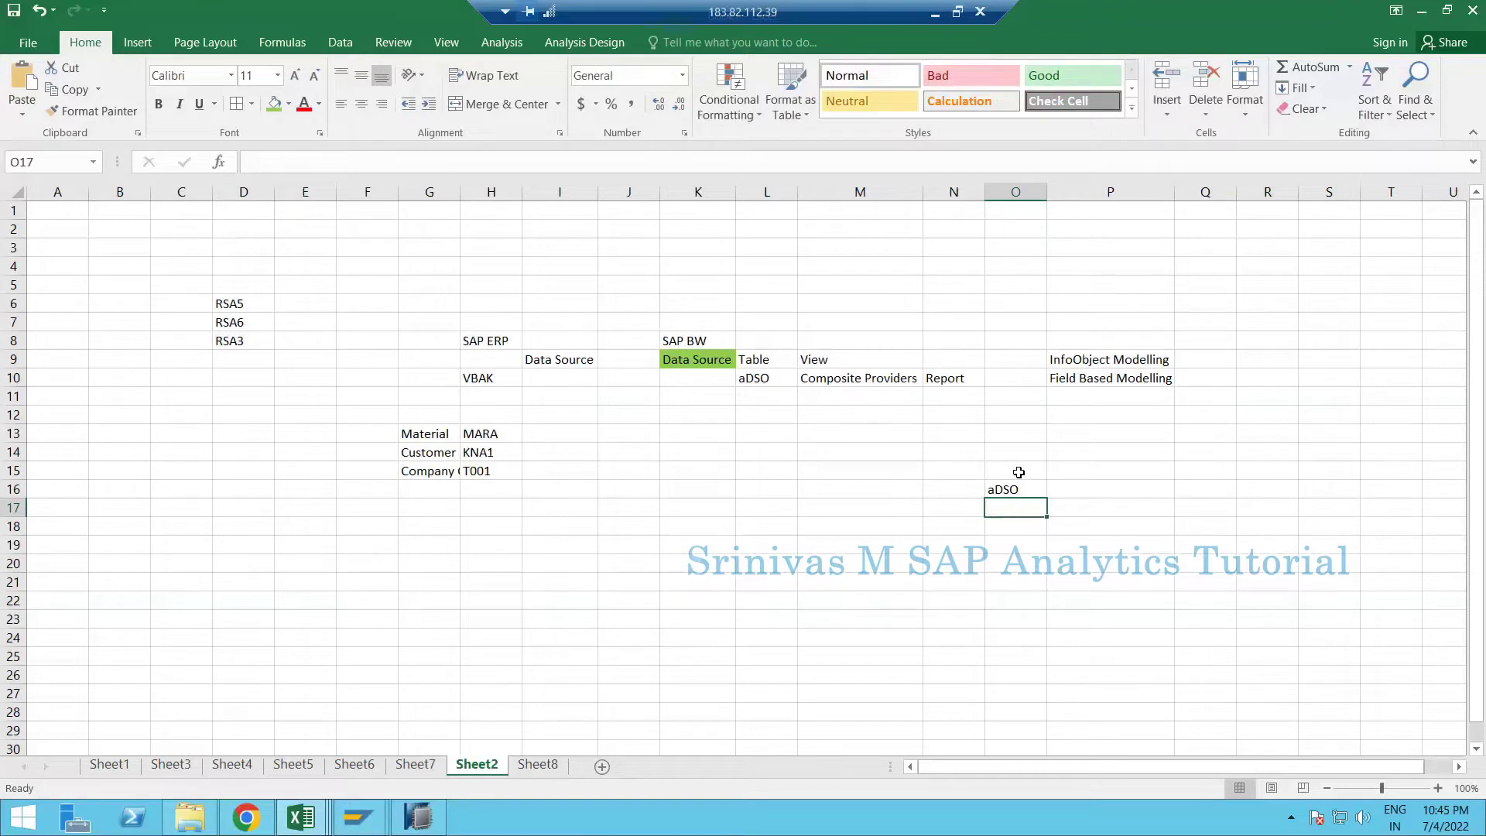
# - Return to Sheet7 and review the employee master table's column definitions from EMP_ID to PH_NUMBER
pyautogui.click(871, 476)
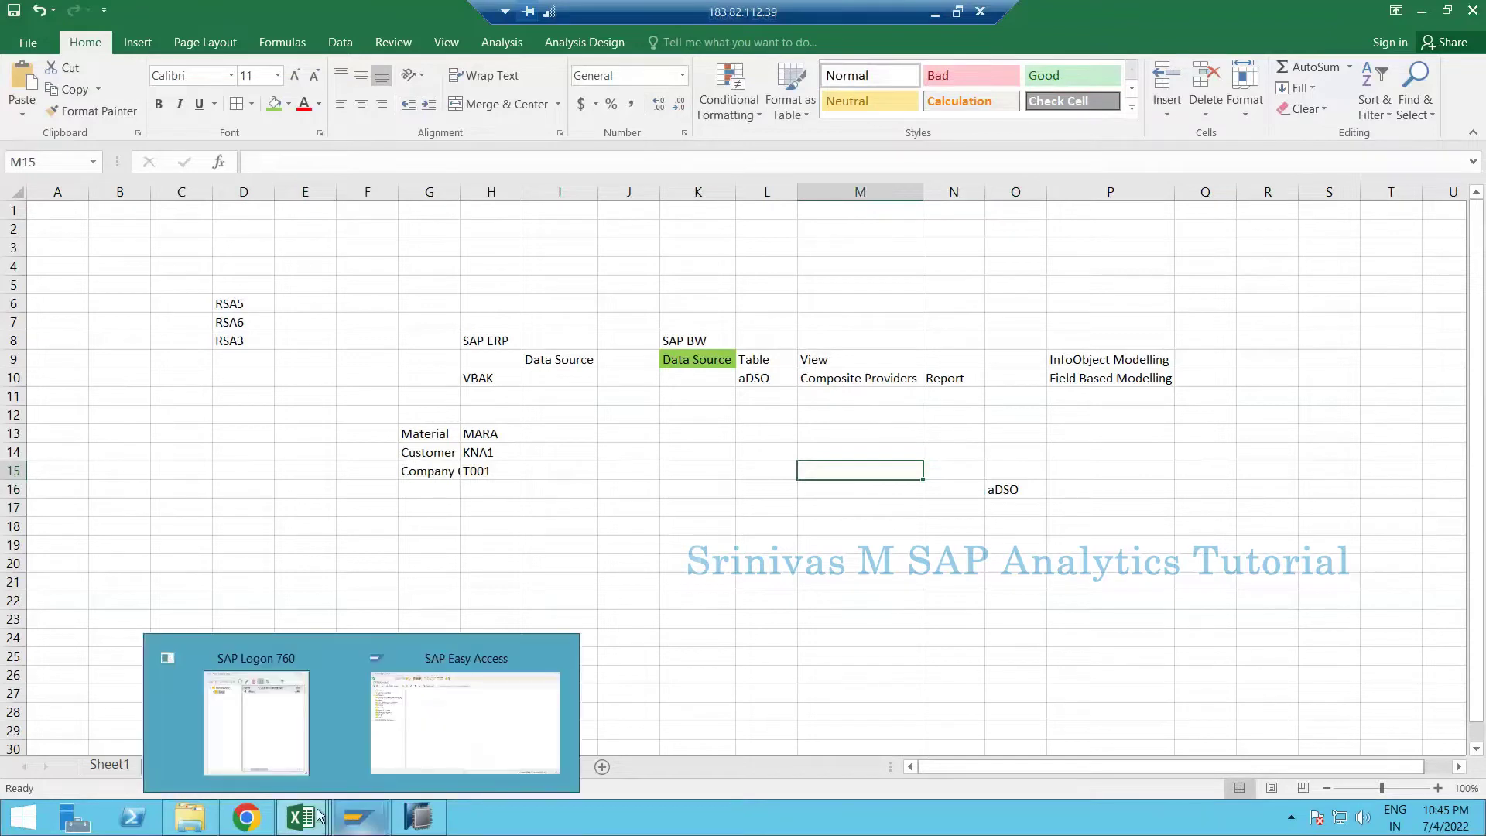
pyautogui.moveTo(325, 811)
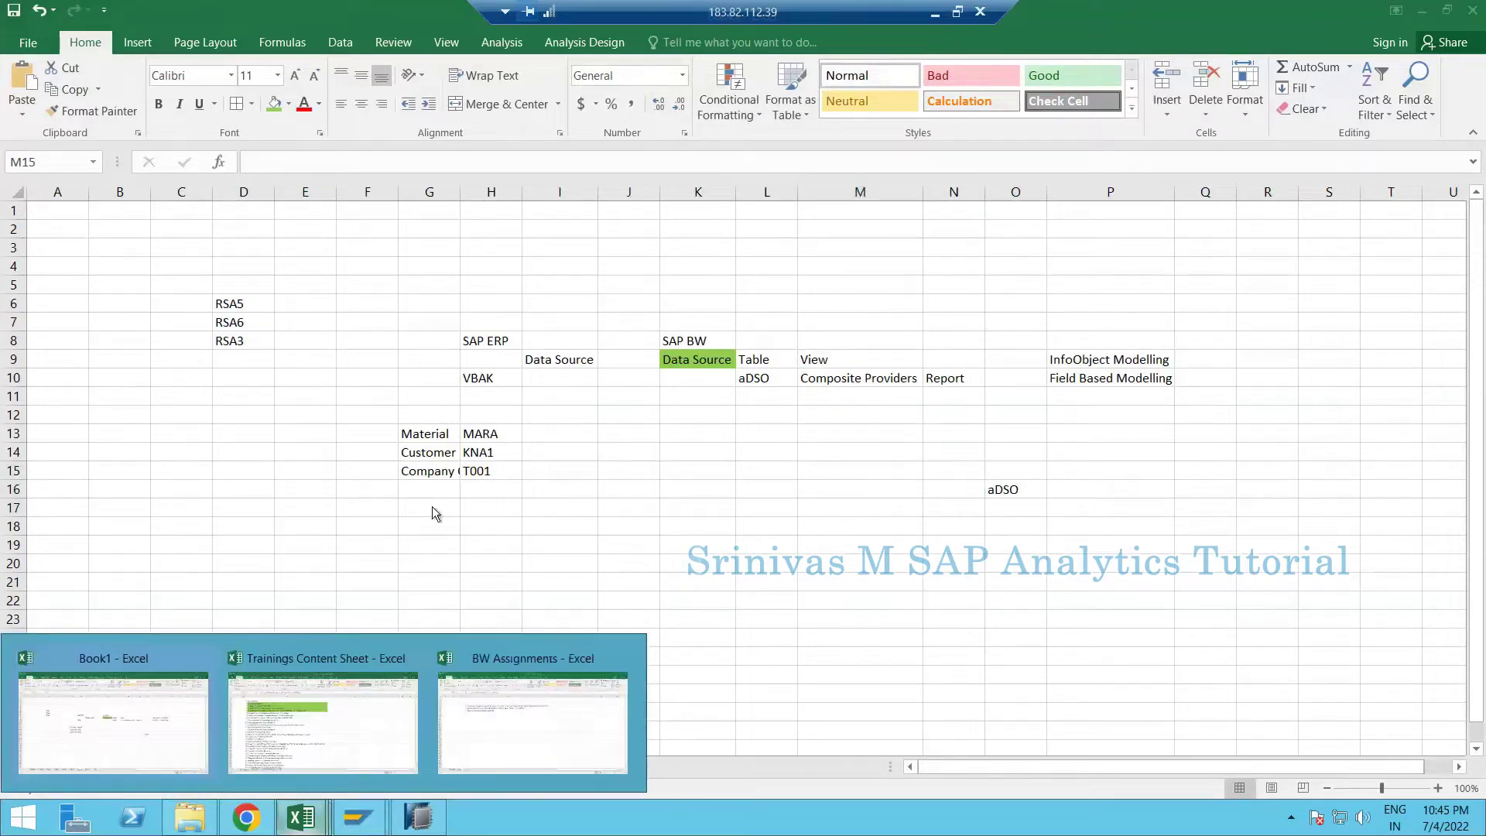
pyautogui.click(491, 701)
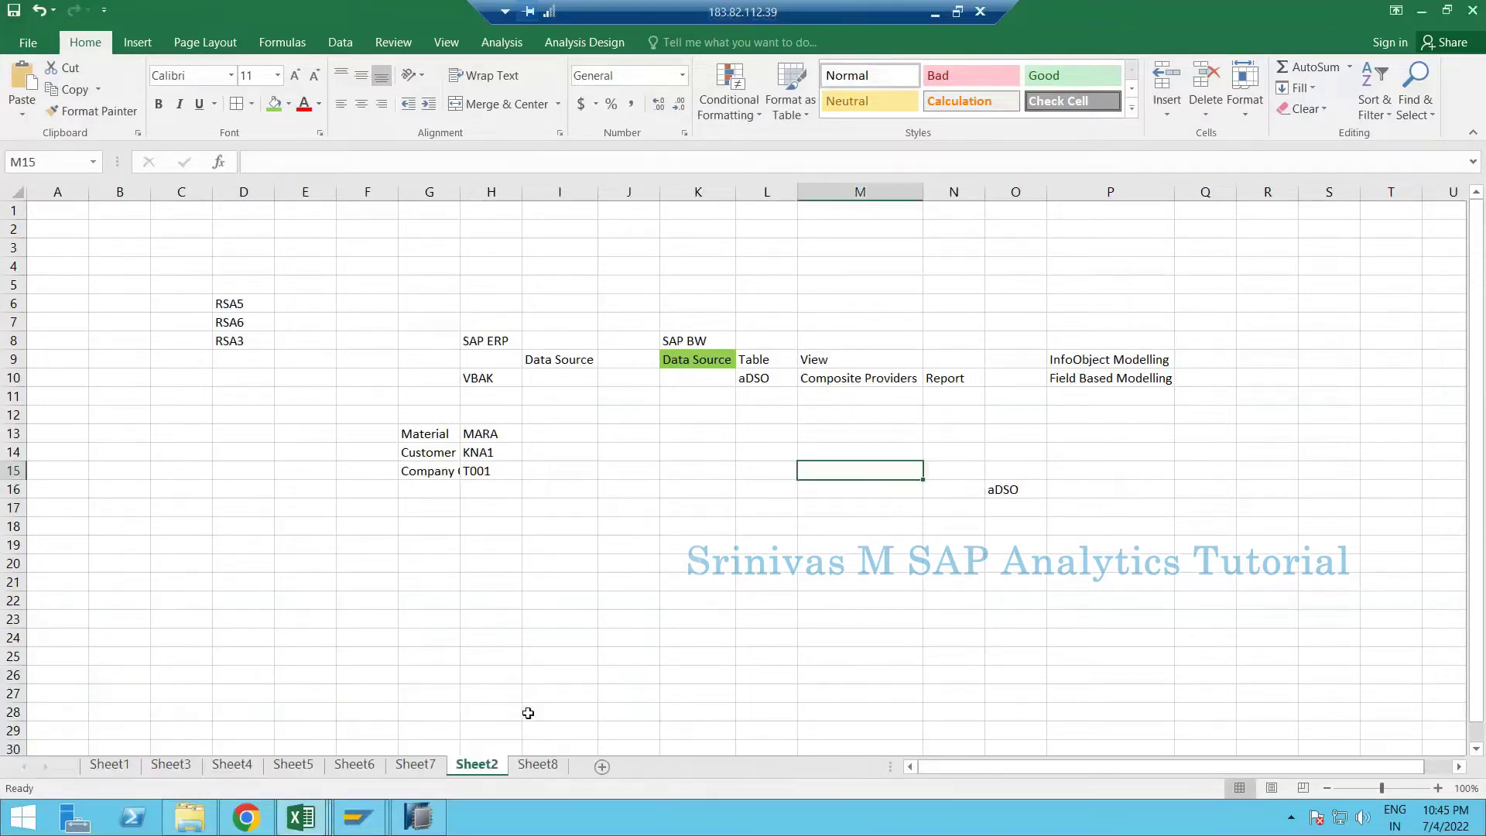
pyautogui.keyDown('ctrl'); pyautogui.click(545, 769); pyautogui.keyUp('ctrl')
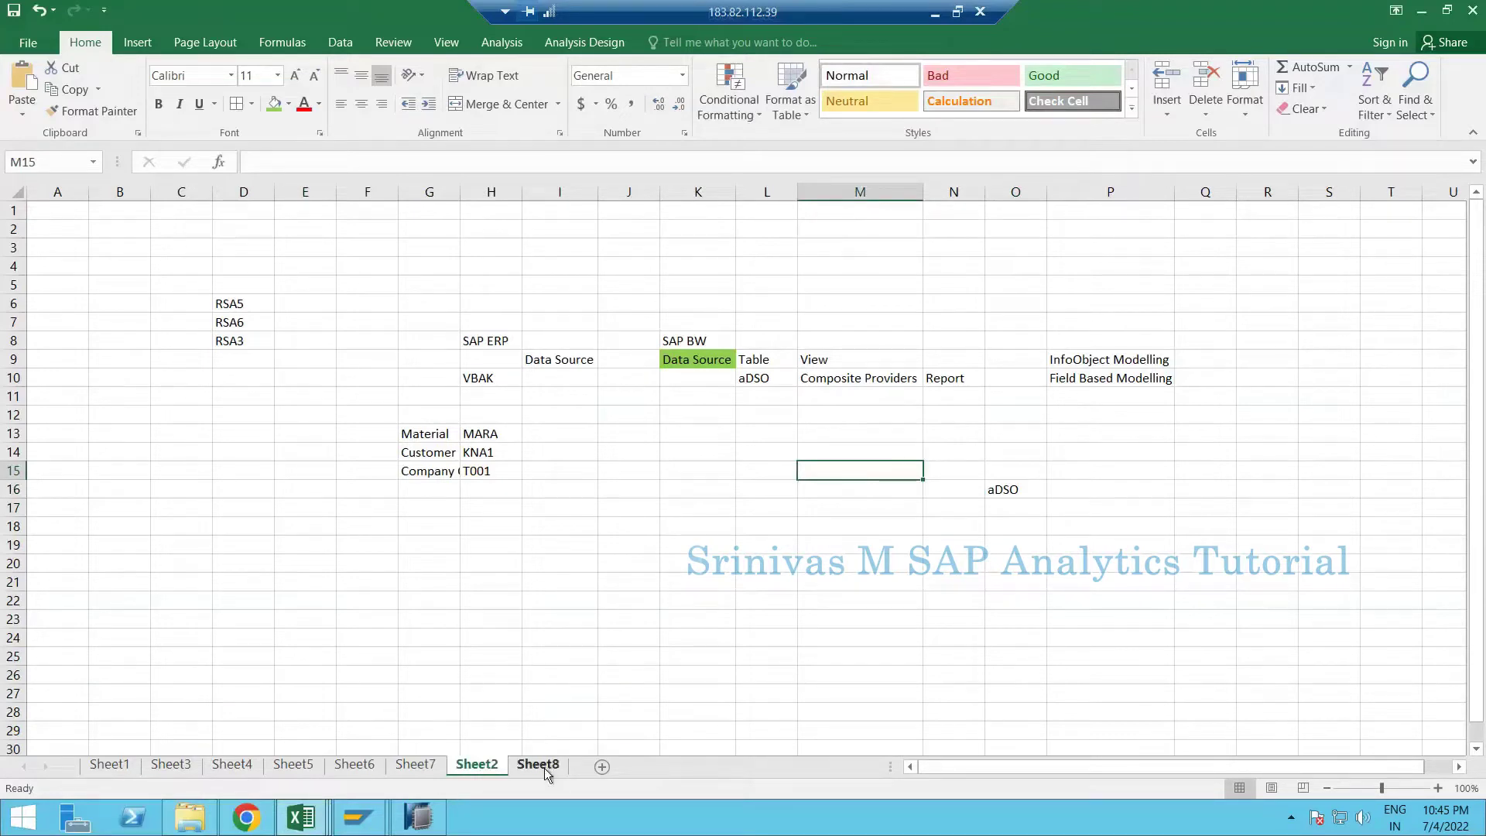
pyautogui.keyDown('shift'); pyautogui.click(401, 767); pyautogui.keyUp('shift')
pyautogui.keyDown('ctrl'); pyautogui.click(423, 761); pyautogui.keyUp('ctrl')
pyautogui.click(422, 760)
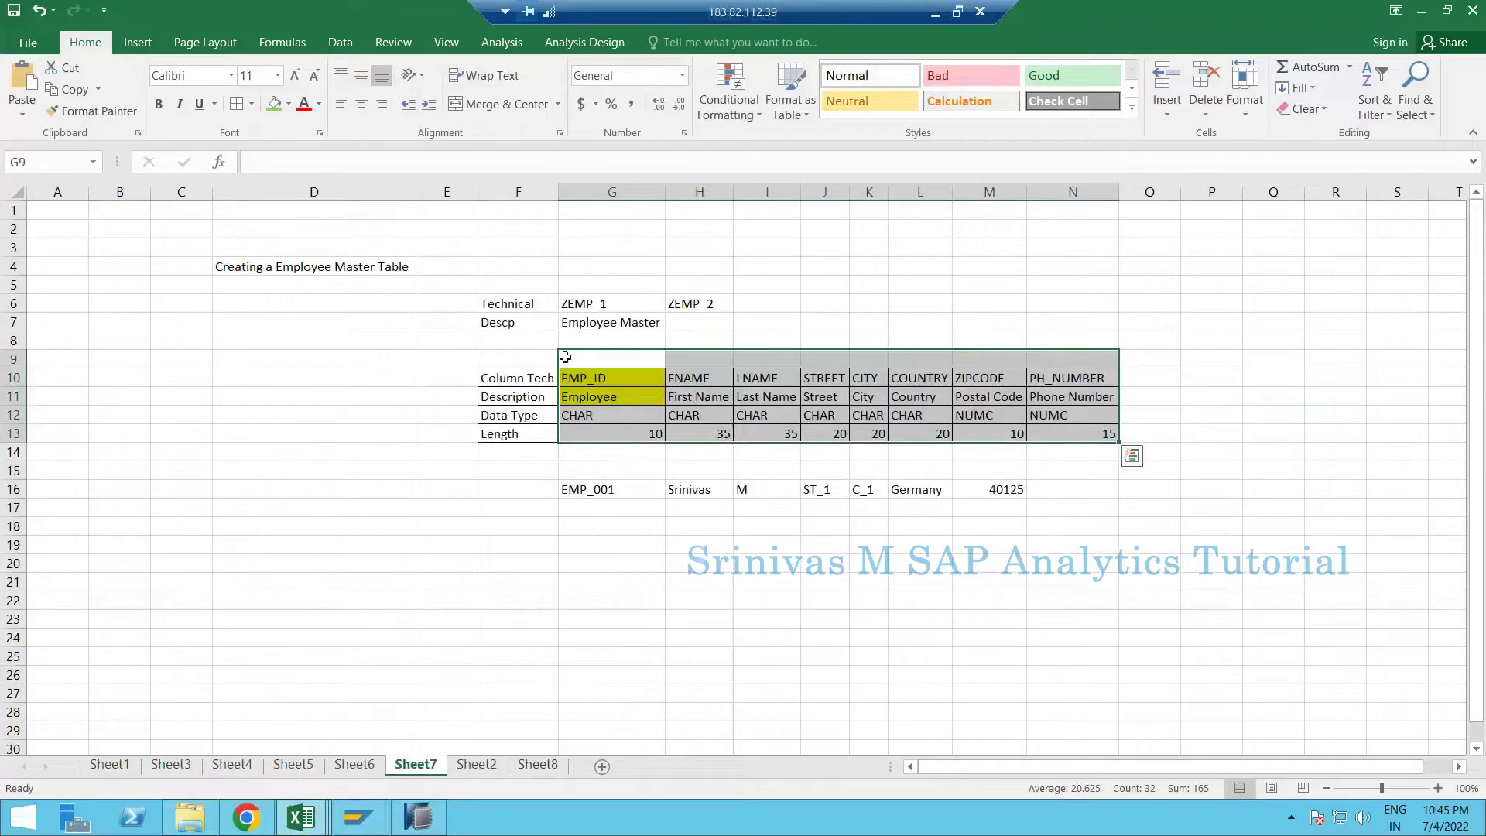
pyautogui.moveTo(565, 357); pyautogui.dragTo(1104, 434)
pyautogui.click(538, 765)
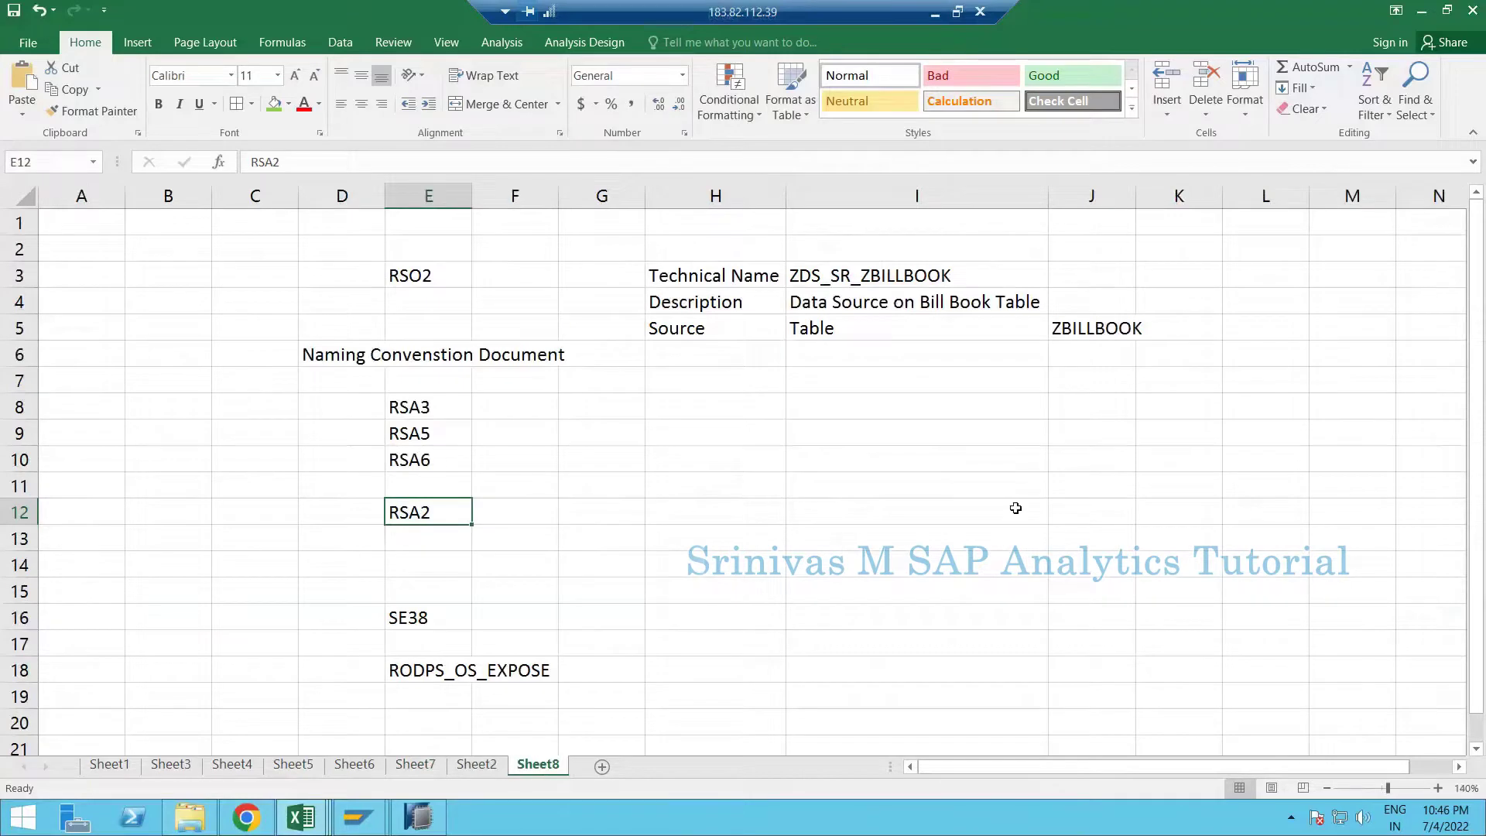
# - Enter "table" in cell O19 of Sheet2, below the aDSO entry
pyautogui.hotkey('ctrl', 'pageup')
pyautogui.click(1004, 491)
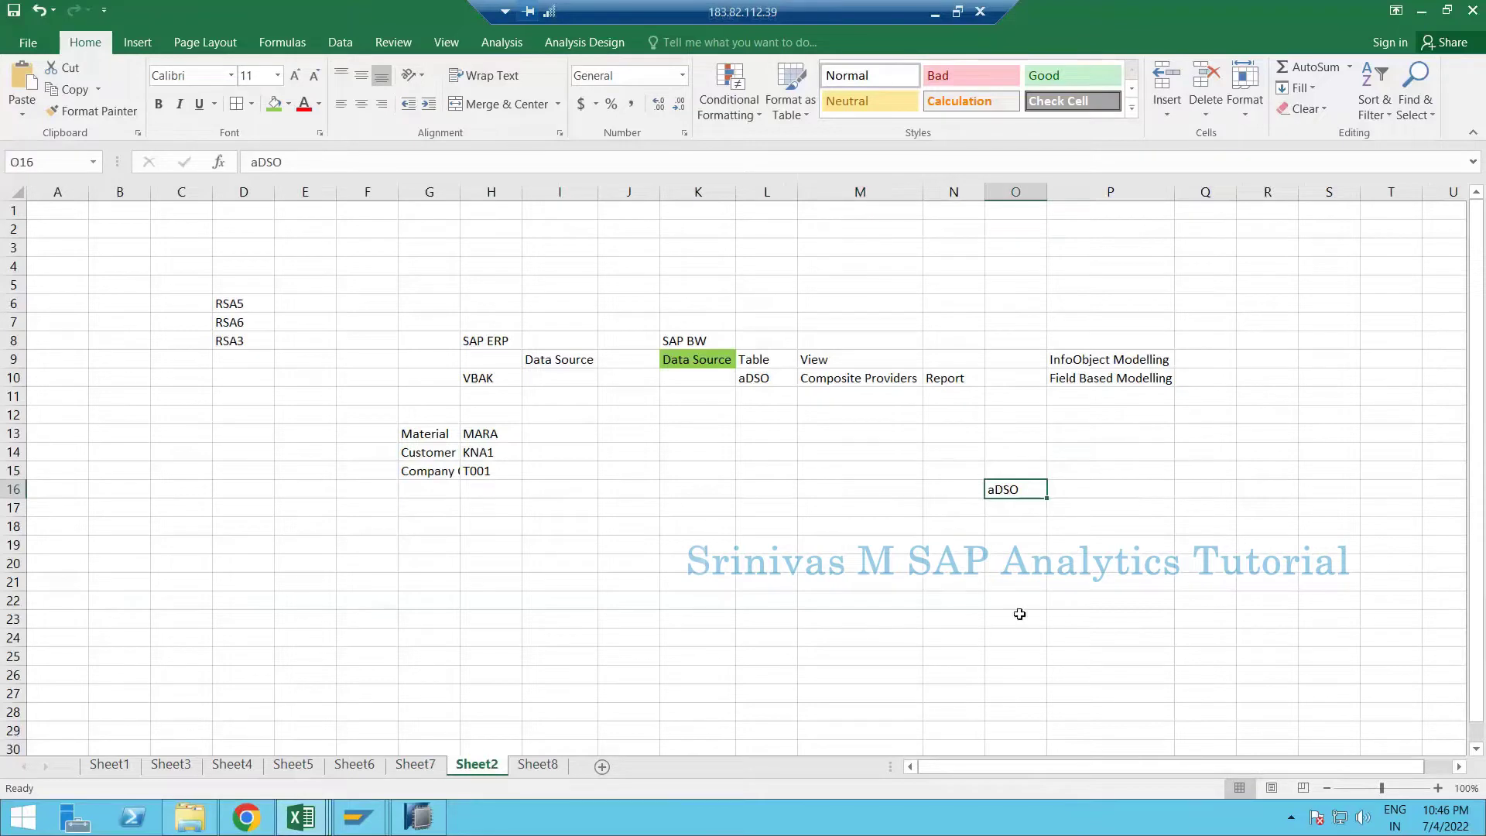
pyautogui.click(1009, 539)
pyautogui.write('yab')
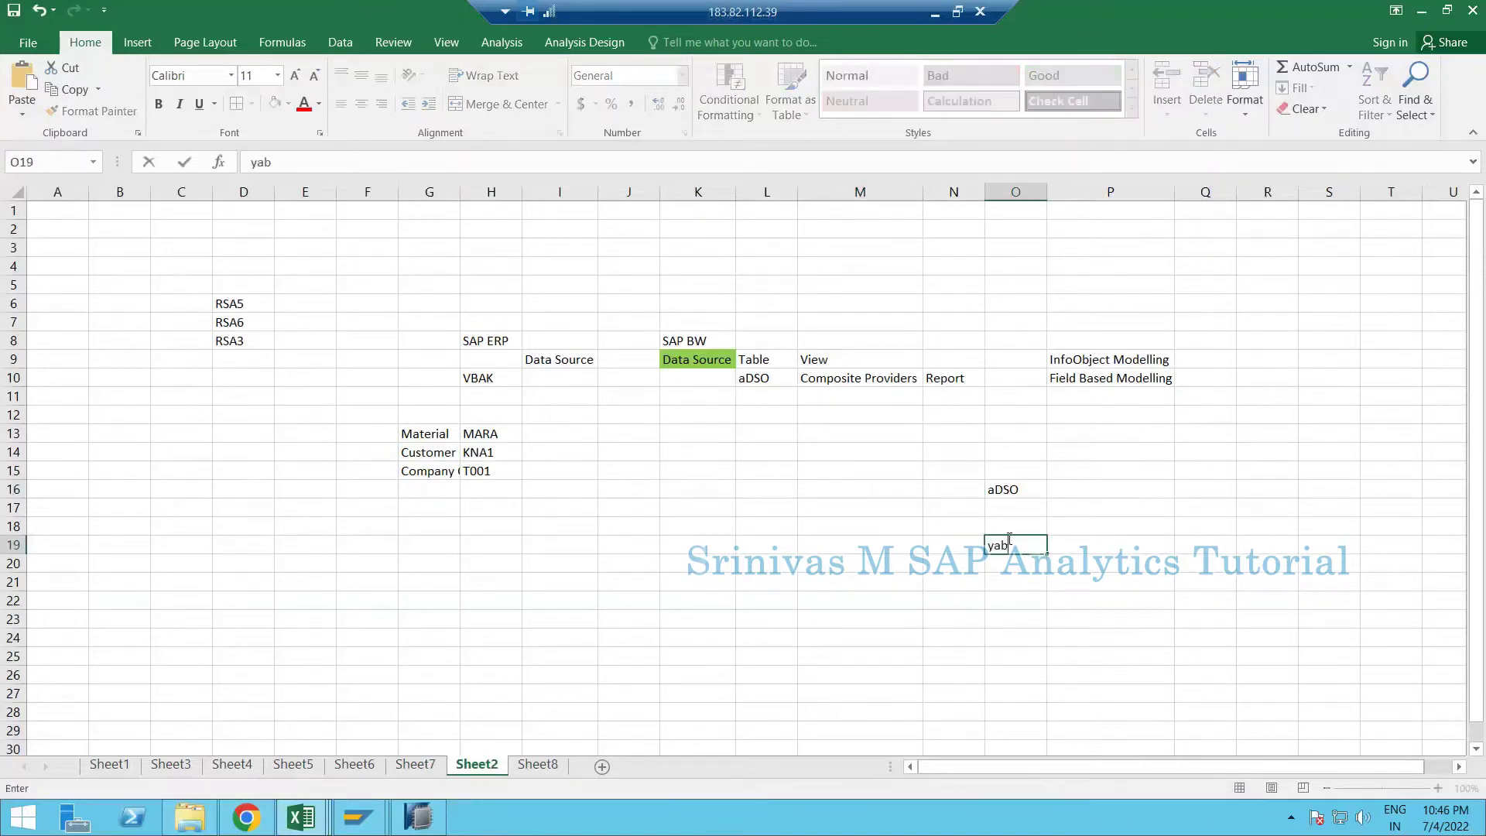
pyautogui.press('BackSpace')
pyautogui.press('BackSpace')
pyautogui.press('BackSpace')
pyautogui.write('table')
pyautogui.press('Return')
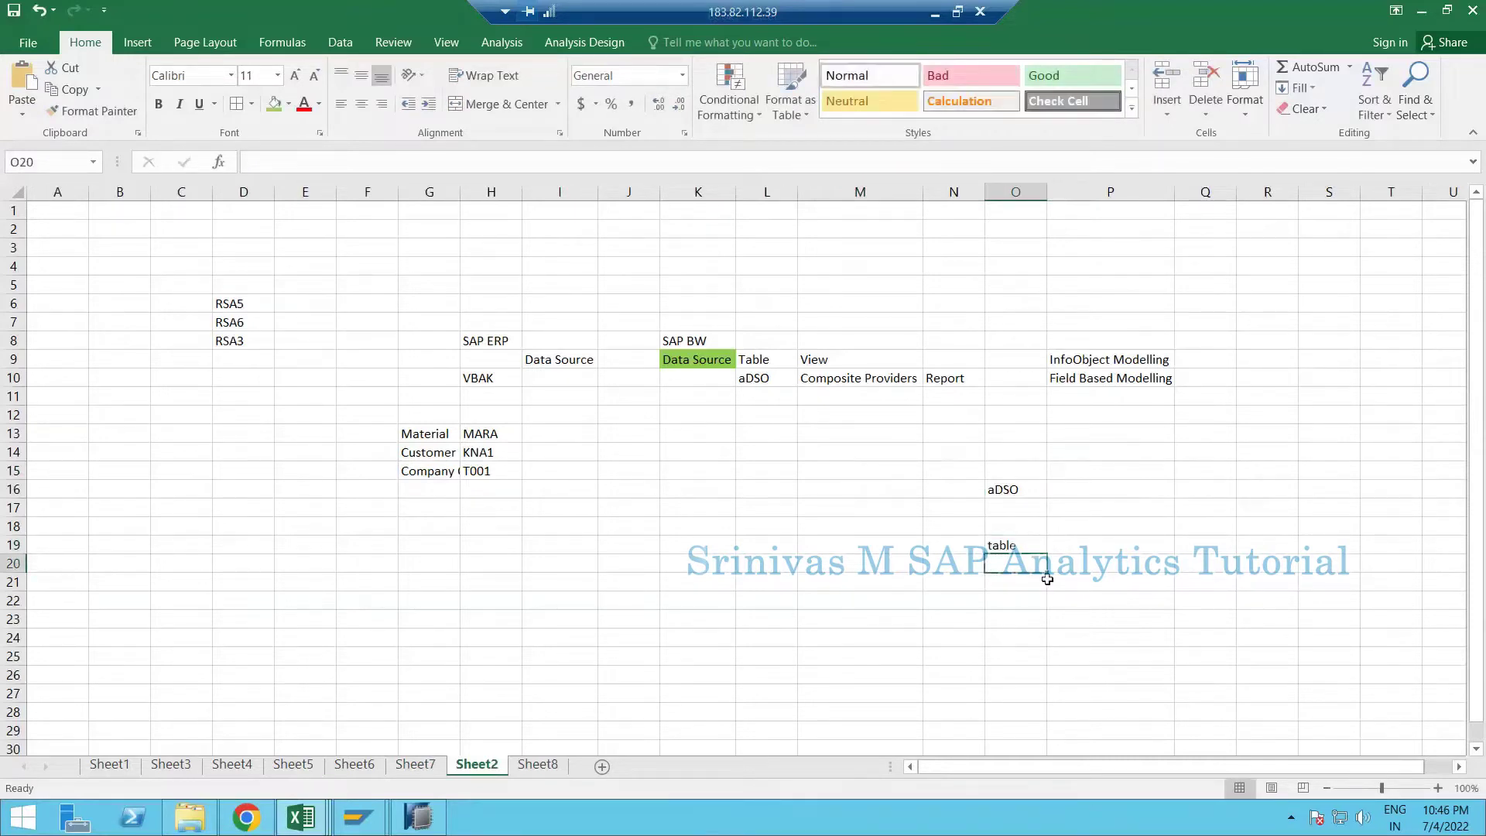
# - Enter "Info Object" in cell O20, directly below the table entry
pyautogui.click(1022, 545)
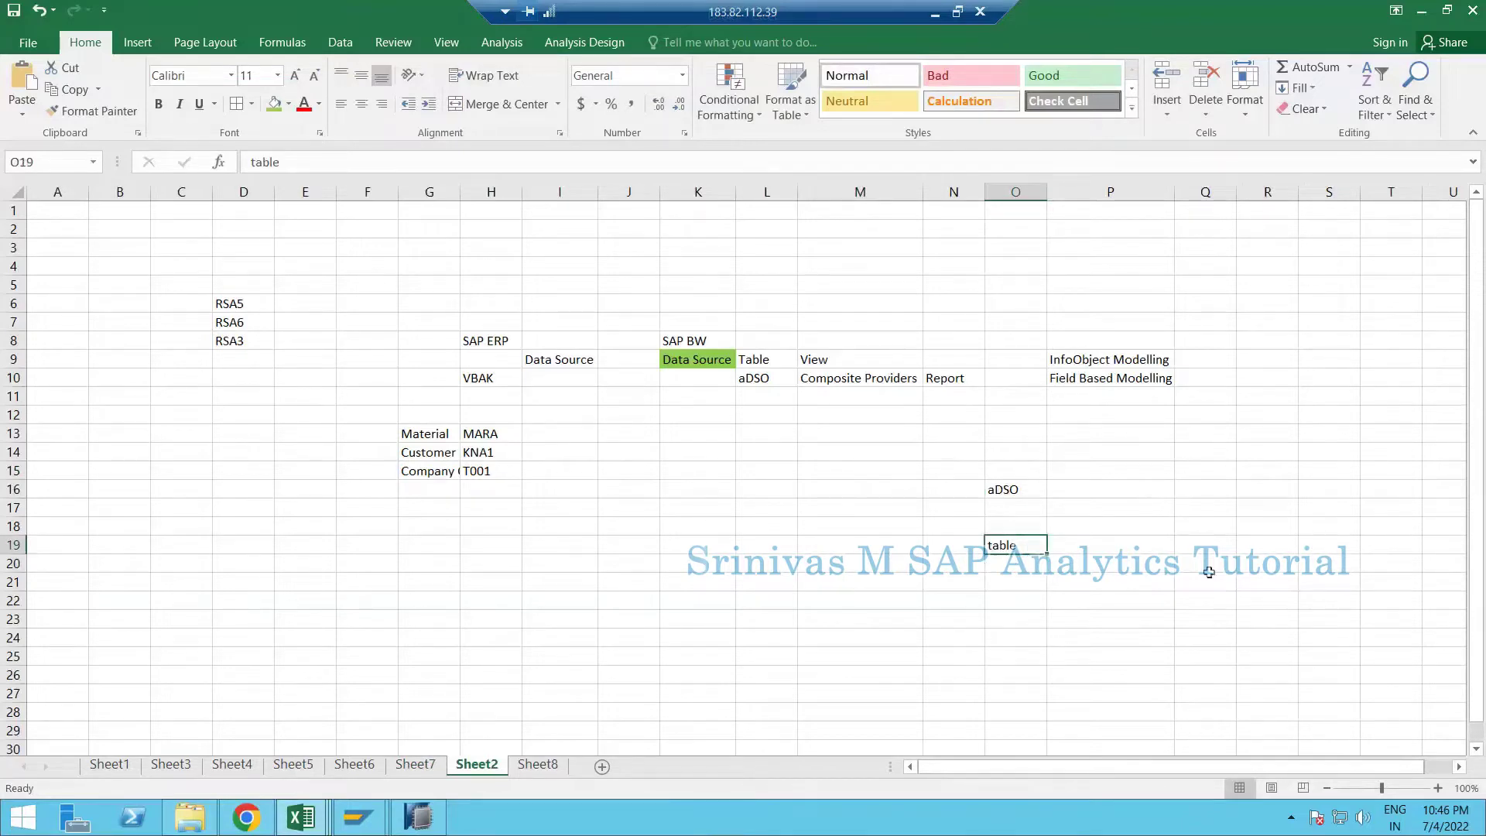
pyautogui.moveTo(1209, 572); pyautogui.dragTo(1018, 566)
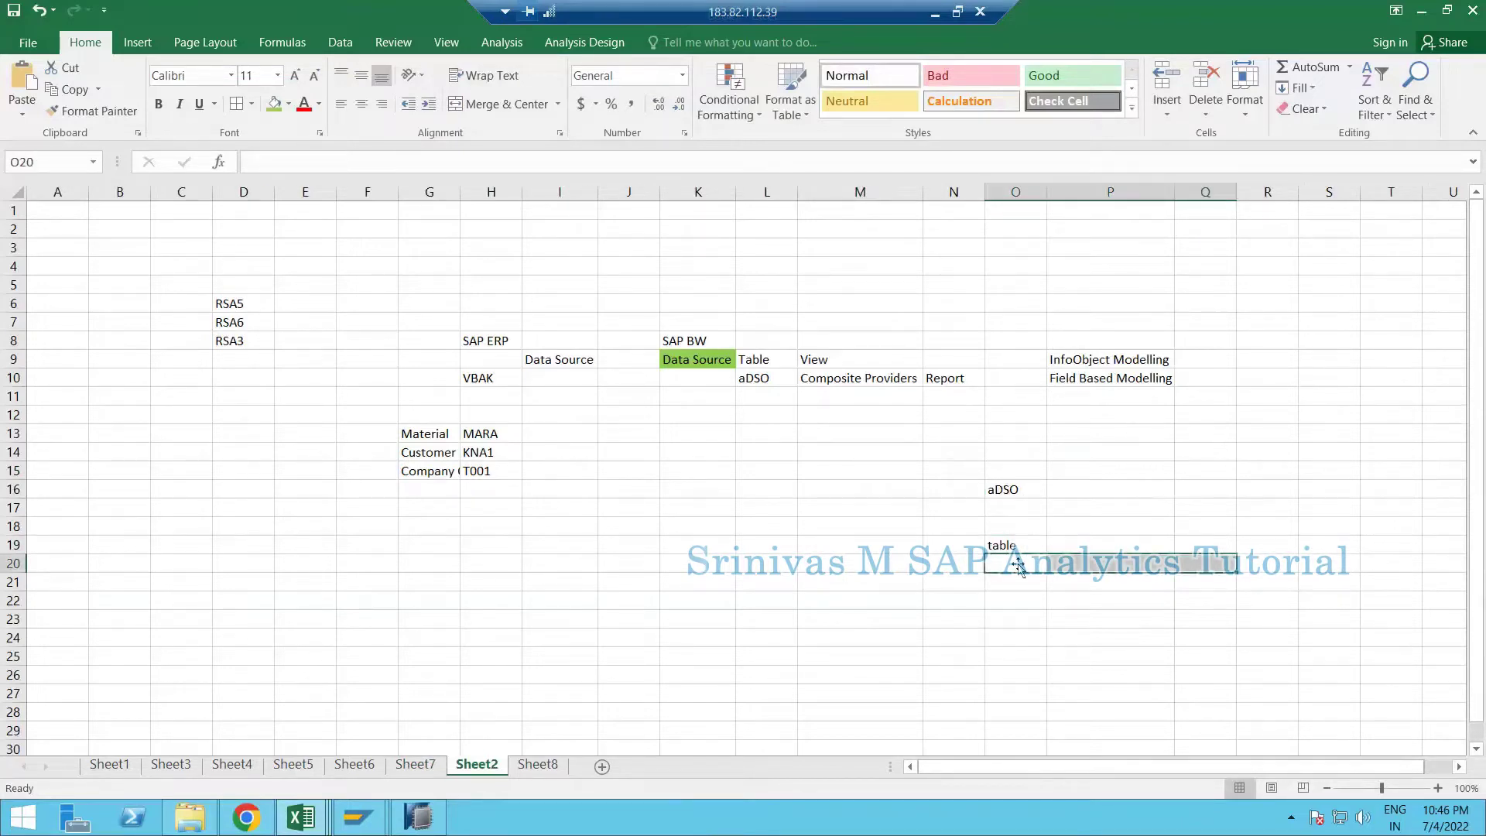
pyautogui.click(1030, 560)
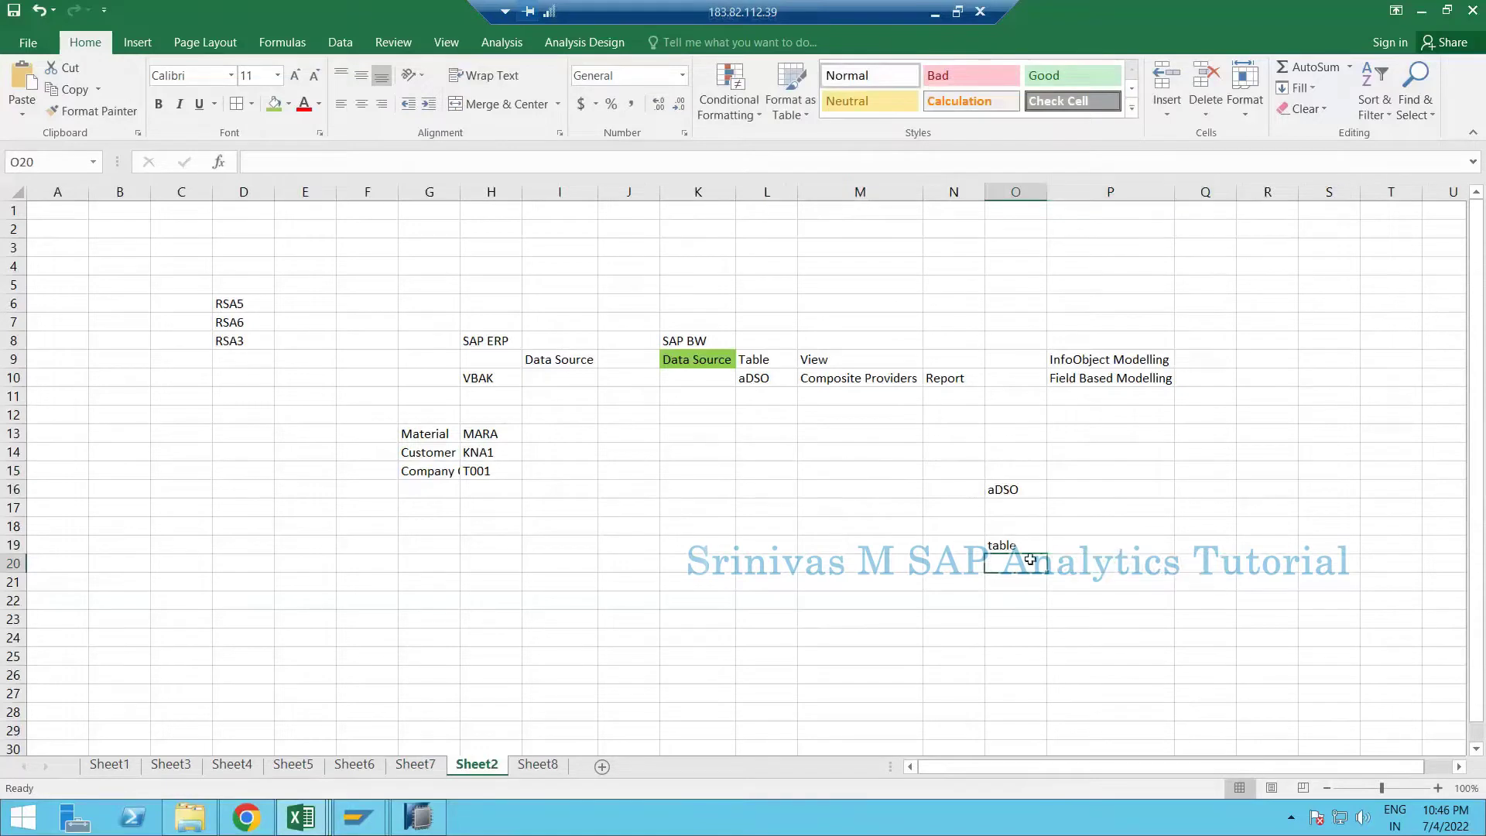
pyautogui.hotkey('shift', 'Down')
pyautogui.hotkey('shift', 'Down')
pyautogui.hotkey('shift', 'Down')
pyautogui.click(1032, 561)
pyautogui.write('Info OBject')
pyautogui.press('Return')
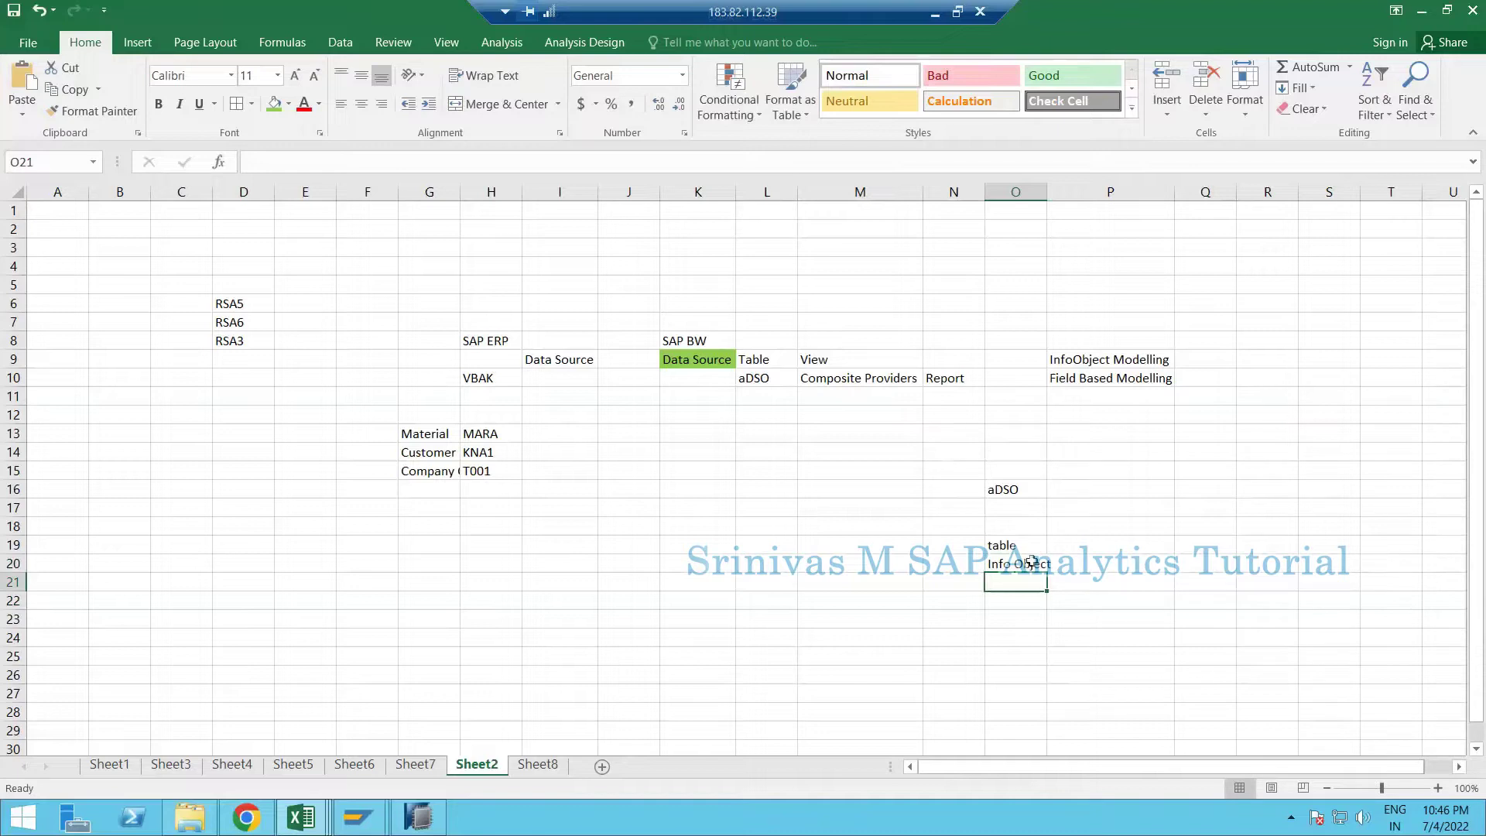
pyautogui.press('Up')
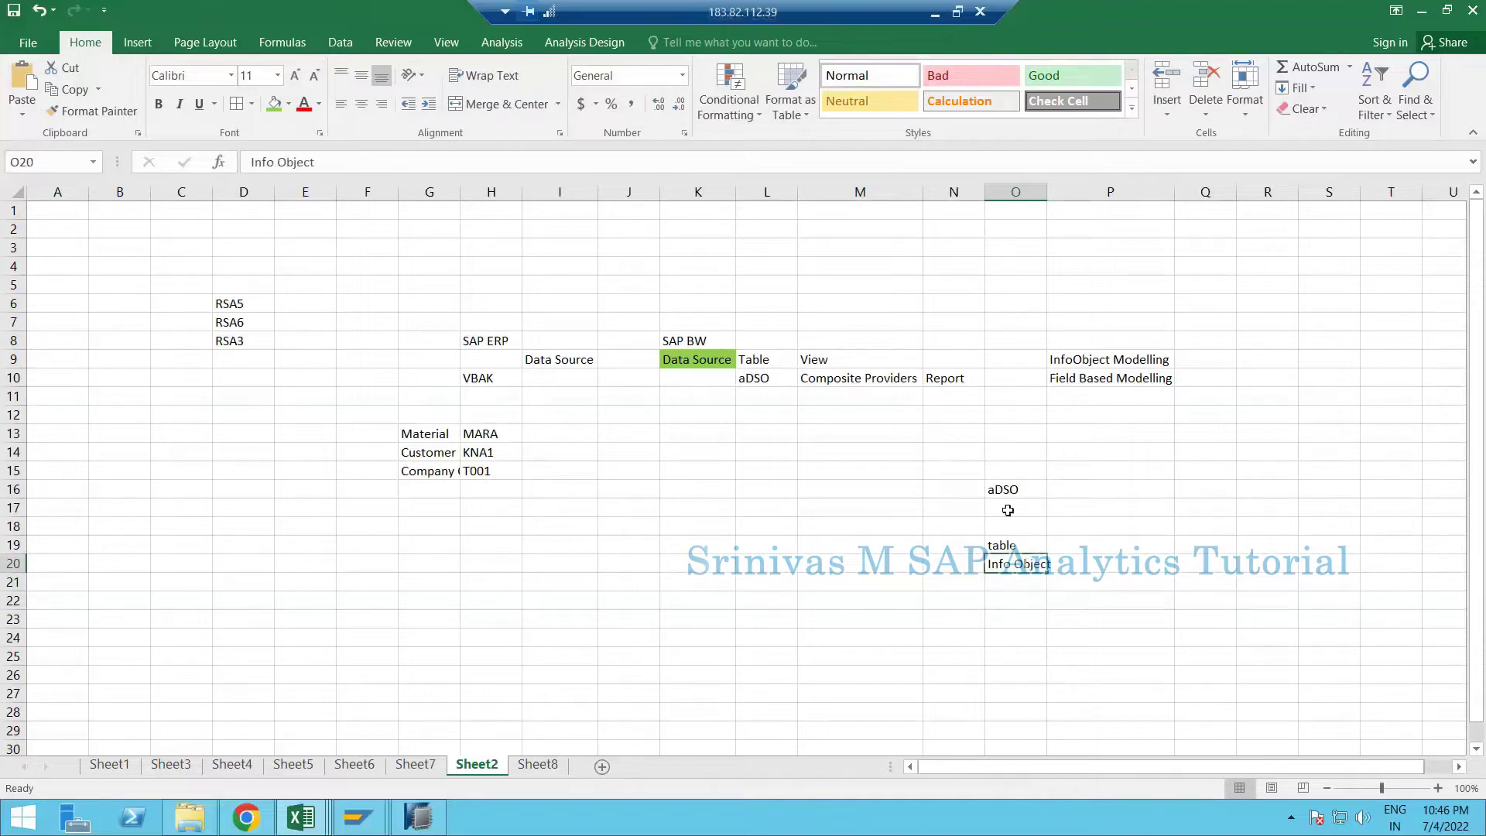
# - Switch to SAP HANA Studio and capture a screen snip of the ZDS_SR_ZBILLBOOK data source's field list
pyautogui.click(1024, 491)
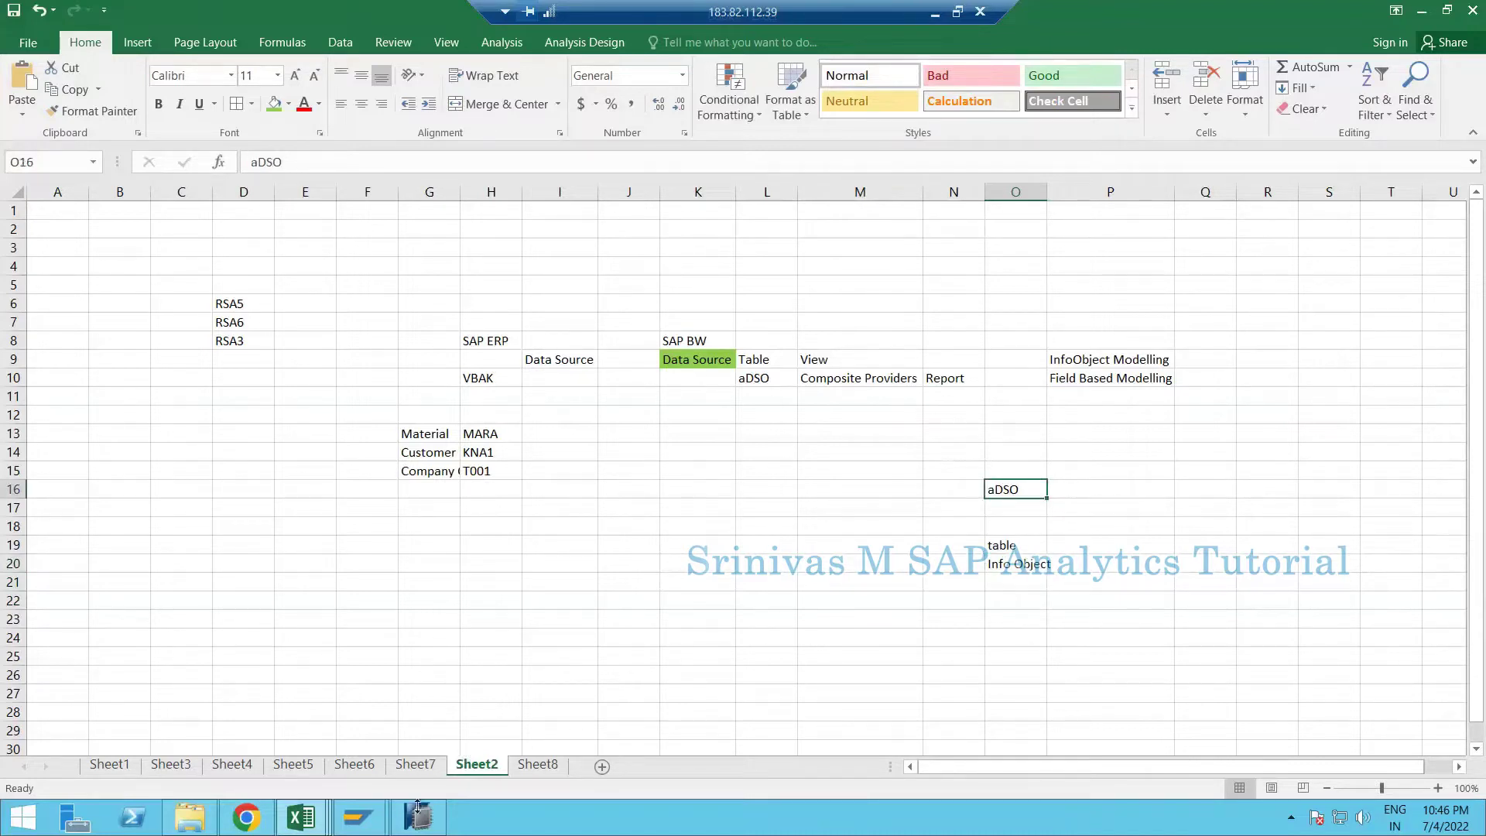
pyautogui.moveTo(416, 819)
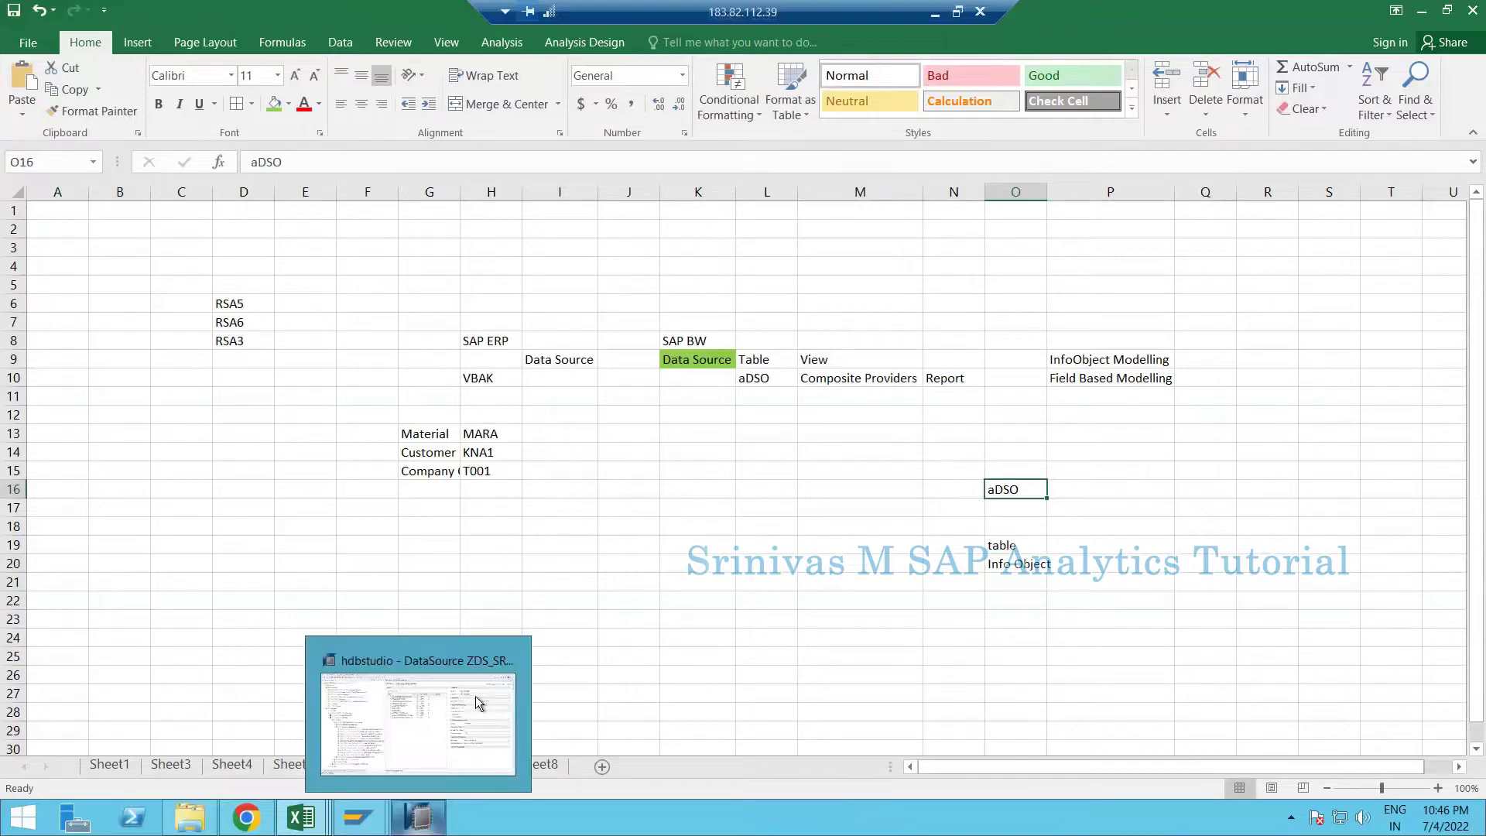
pyautogui.click(476, 695)
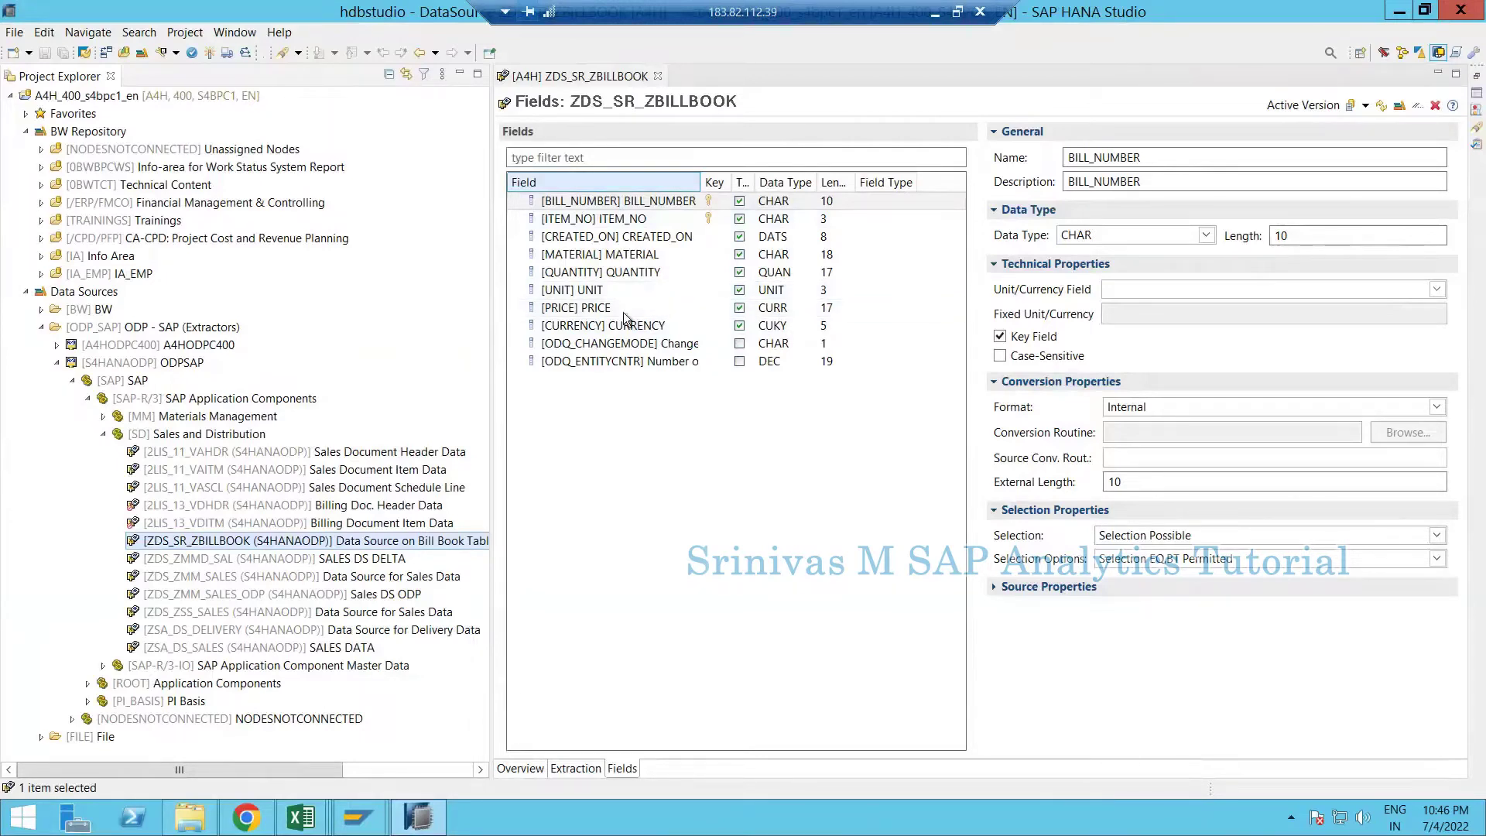
pyautogui.click(497, 97)
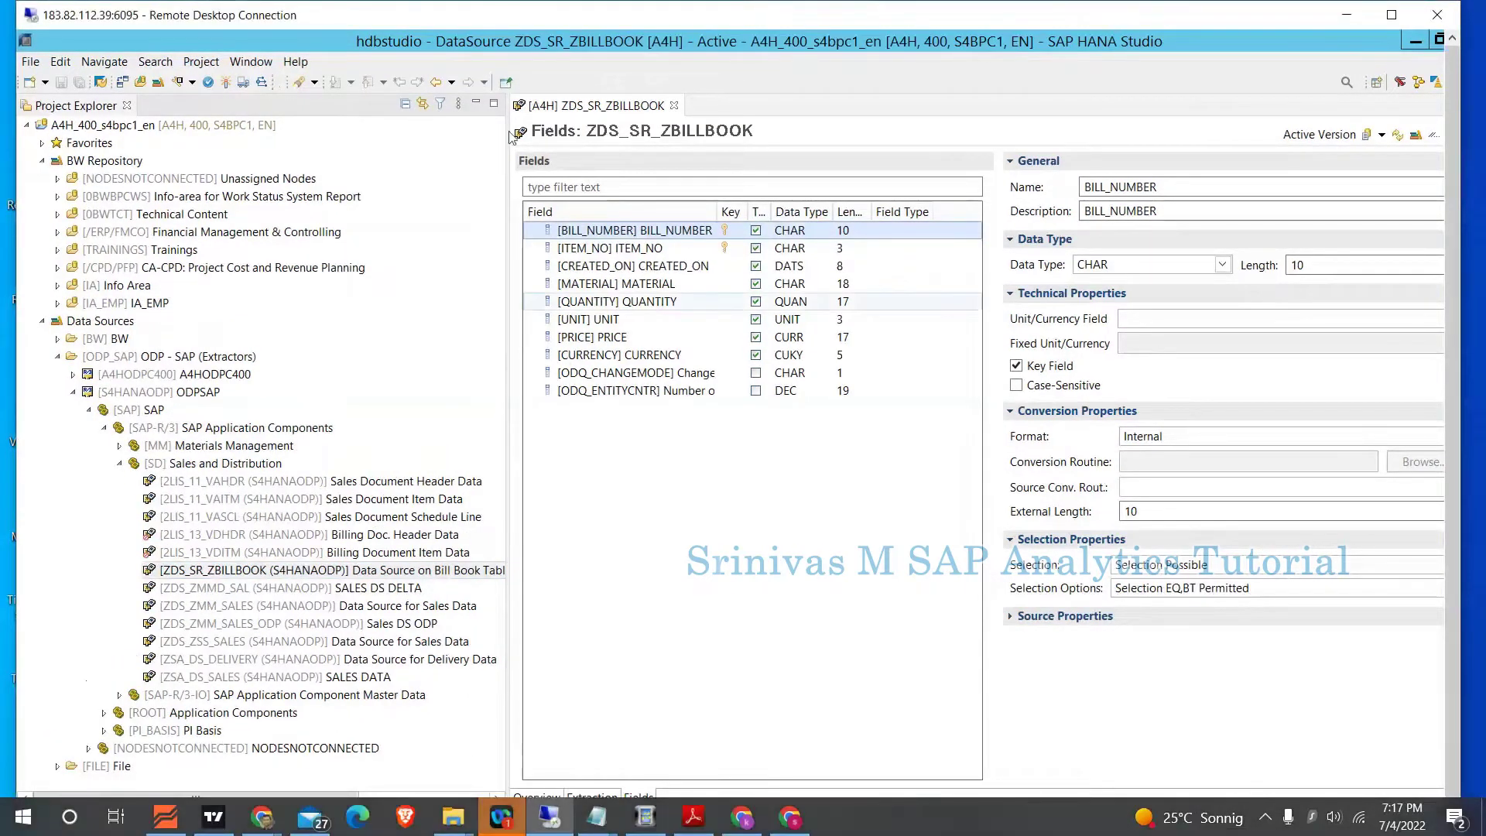
pyautogui.press('super+shift+s')
pyautogui.moveTo(509, 93); pyautogui.dragTo(801, 372)
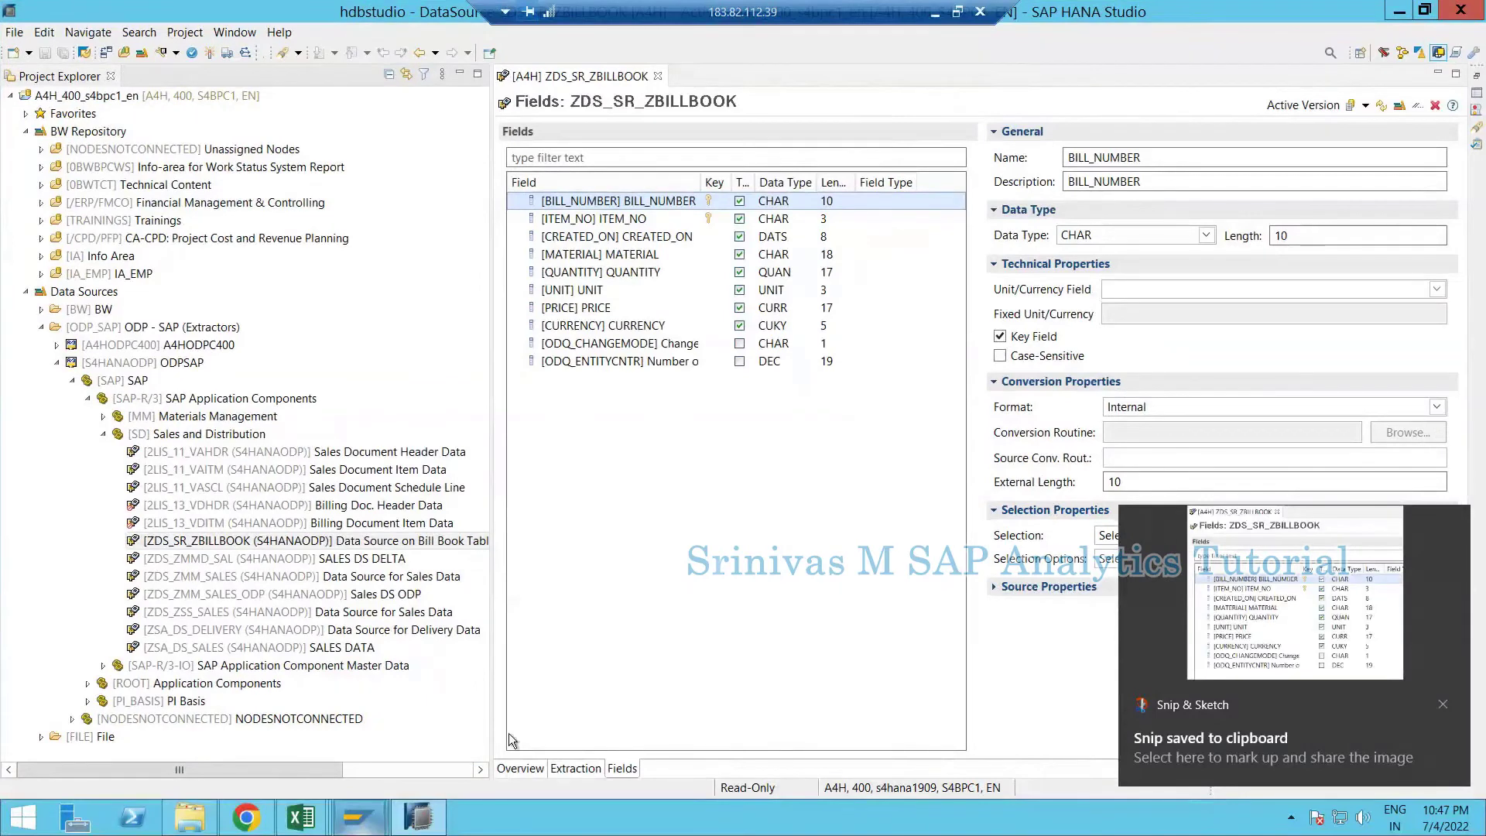
# - Switch to the Book1 workbook in Excel, paste the captured field list into Sheet2 and place it over columns F to M
pyautogui.click(323, 720)
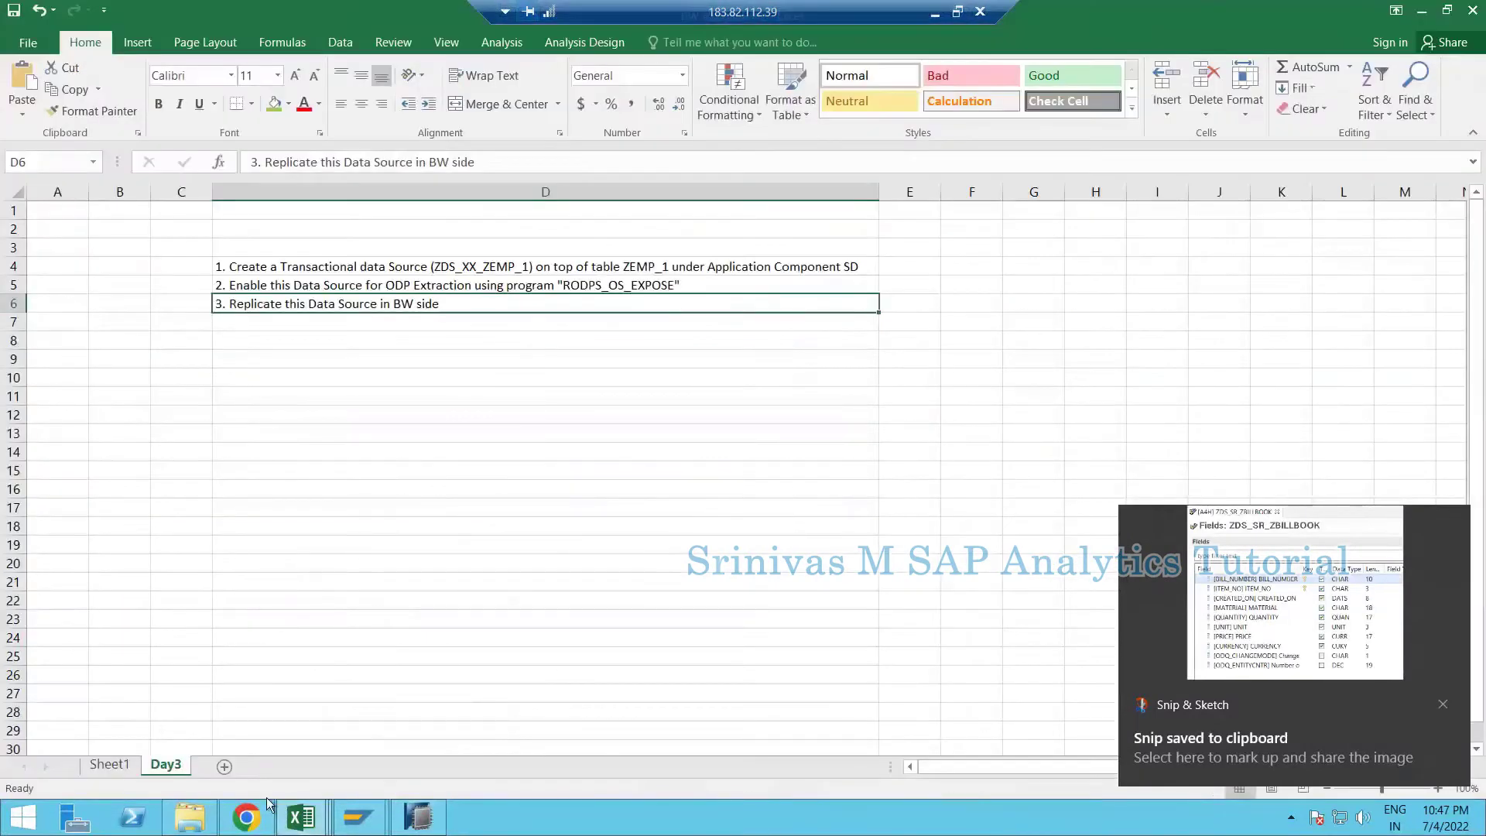
pyautogui.click(299, 816)
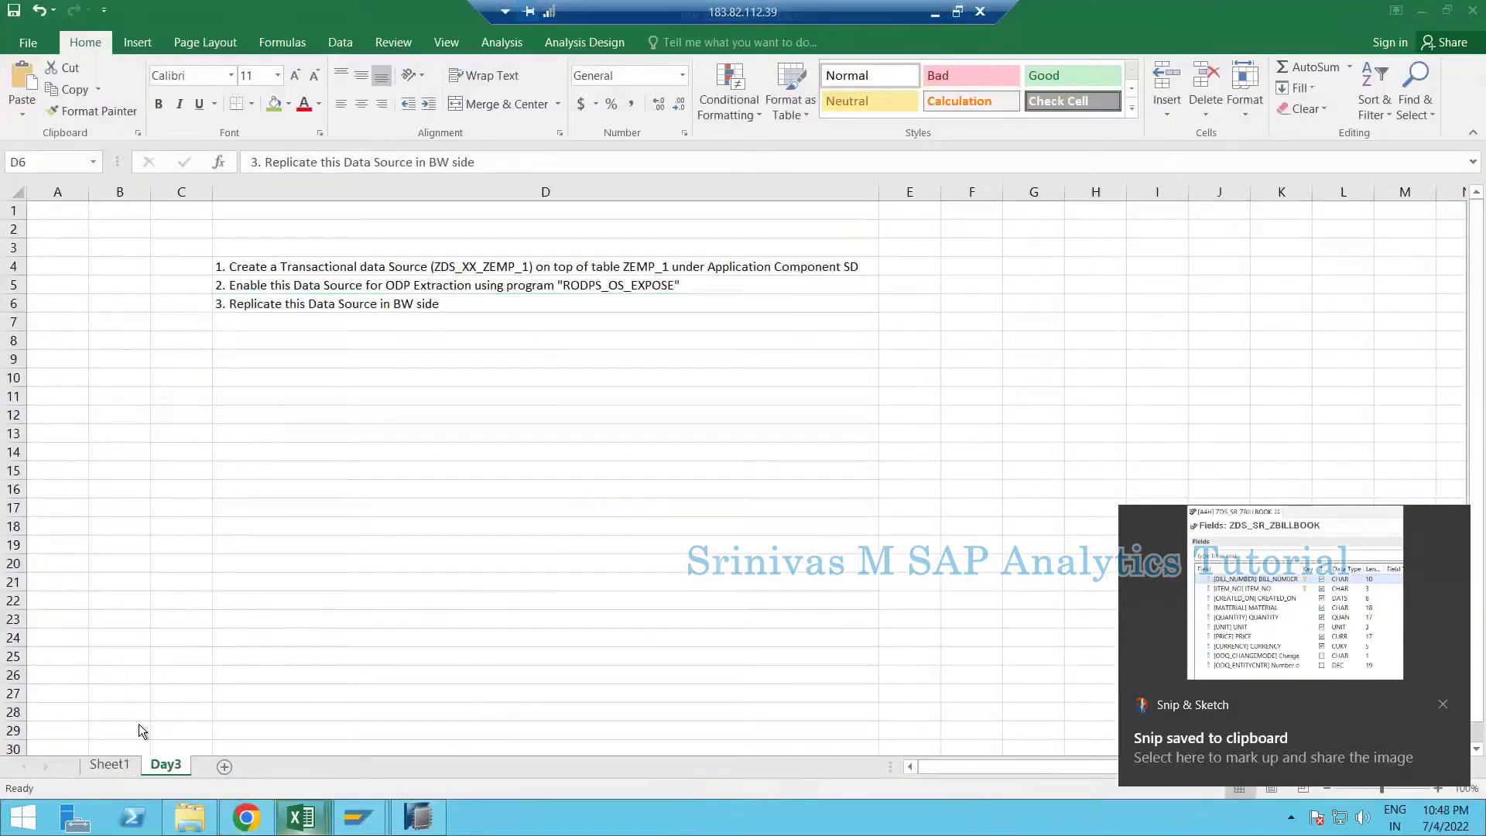
pyautogui.click(140, 725)
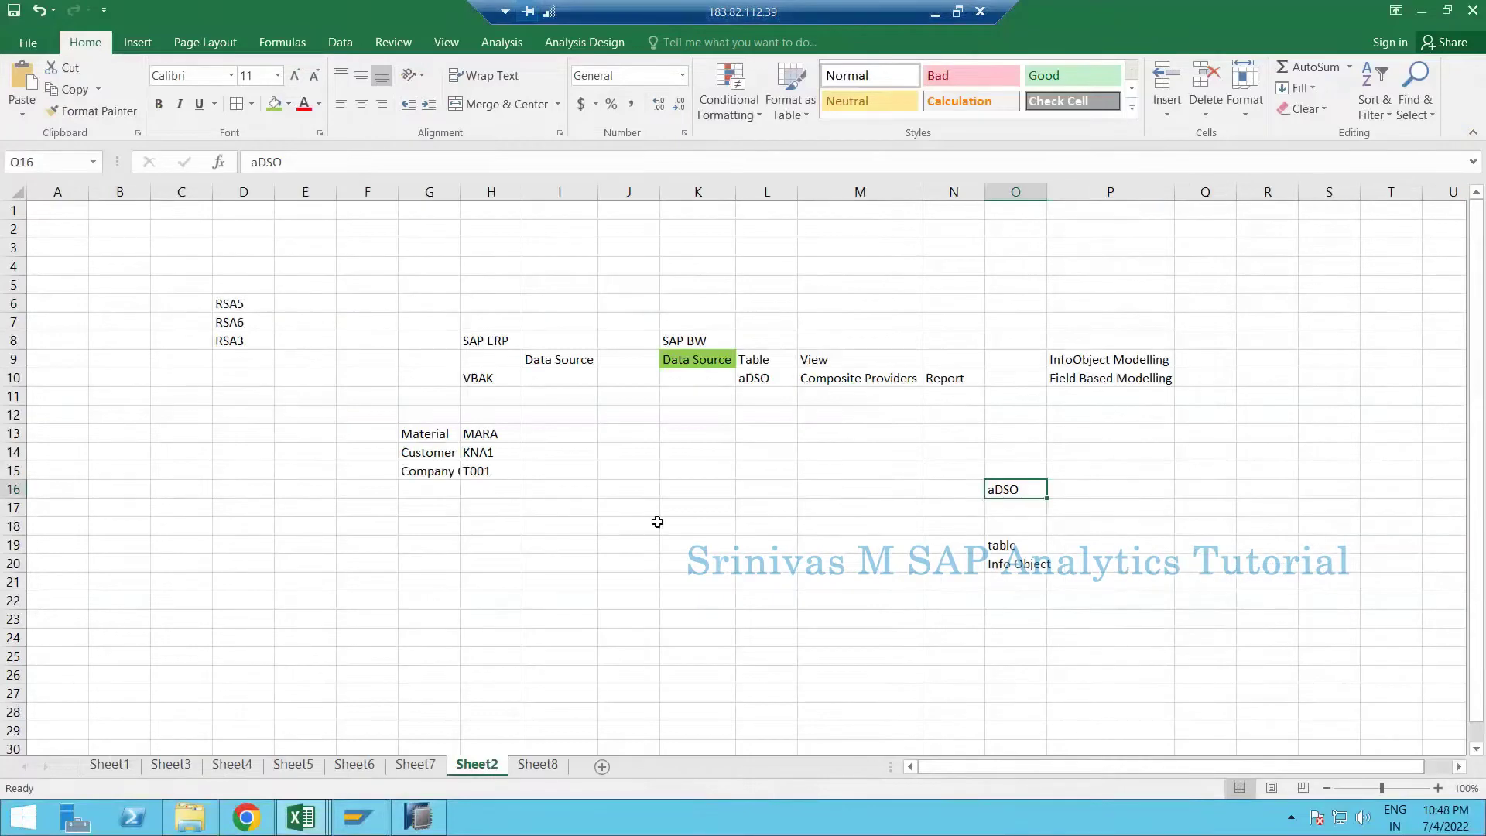
pyautogui.hotkey('ctrl', 'v')
pyautogui.moveTo(267, 264); pyautogui.dragTo(641, 329)
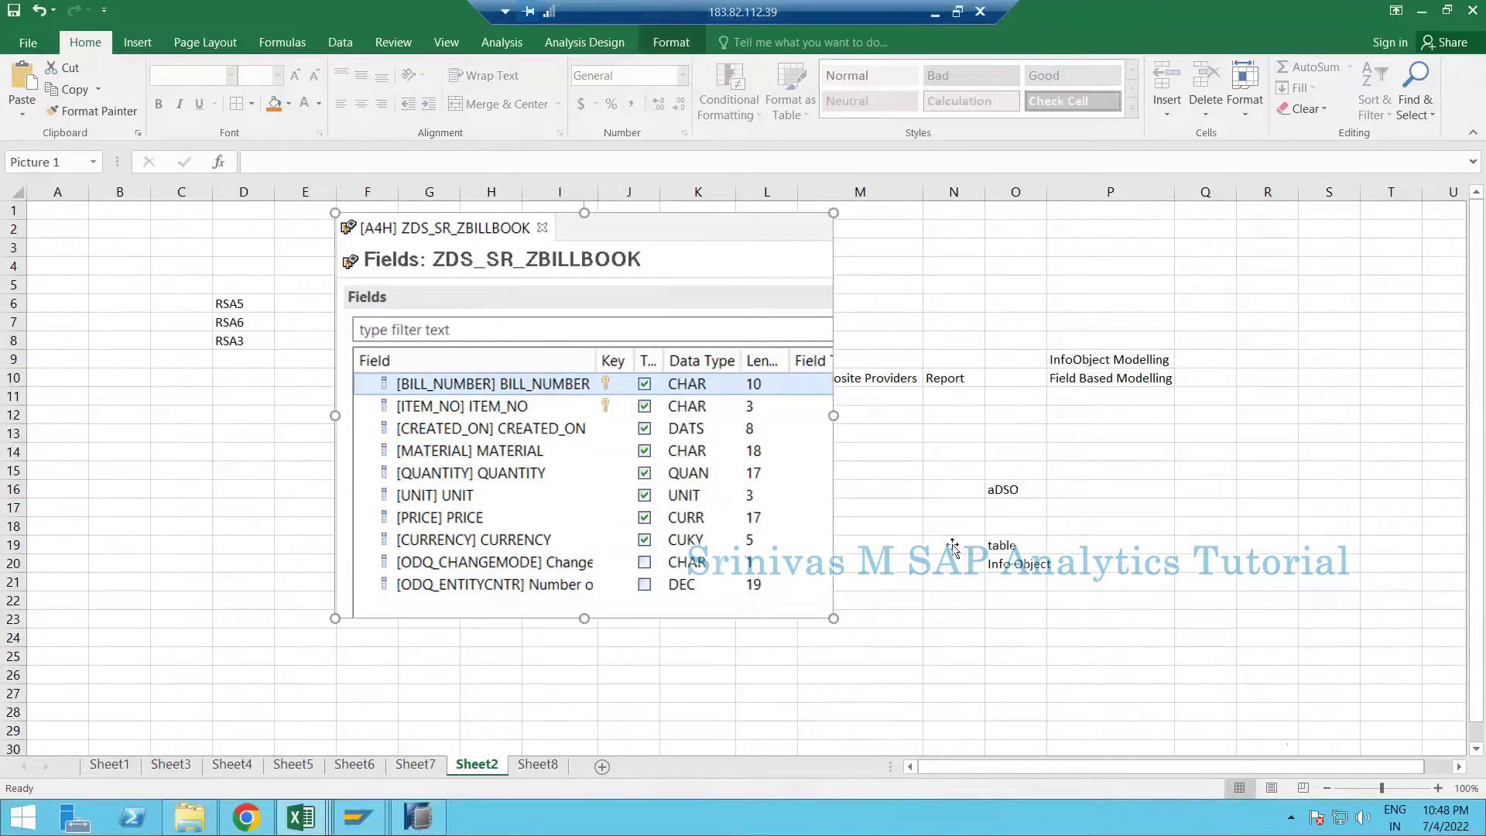
# - Enter "BILL Number" in cell O23, below the Info Object entry
pyautogui.click(997, 612)
pyautogui.write('BILL')
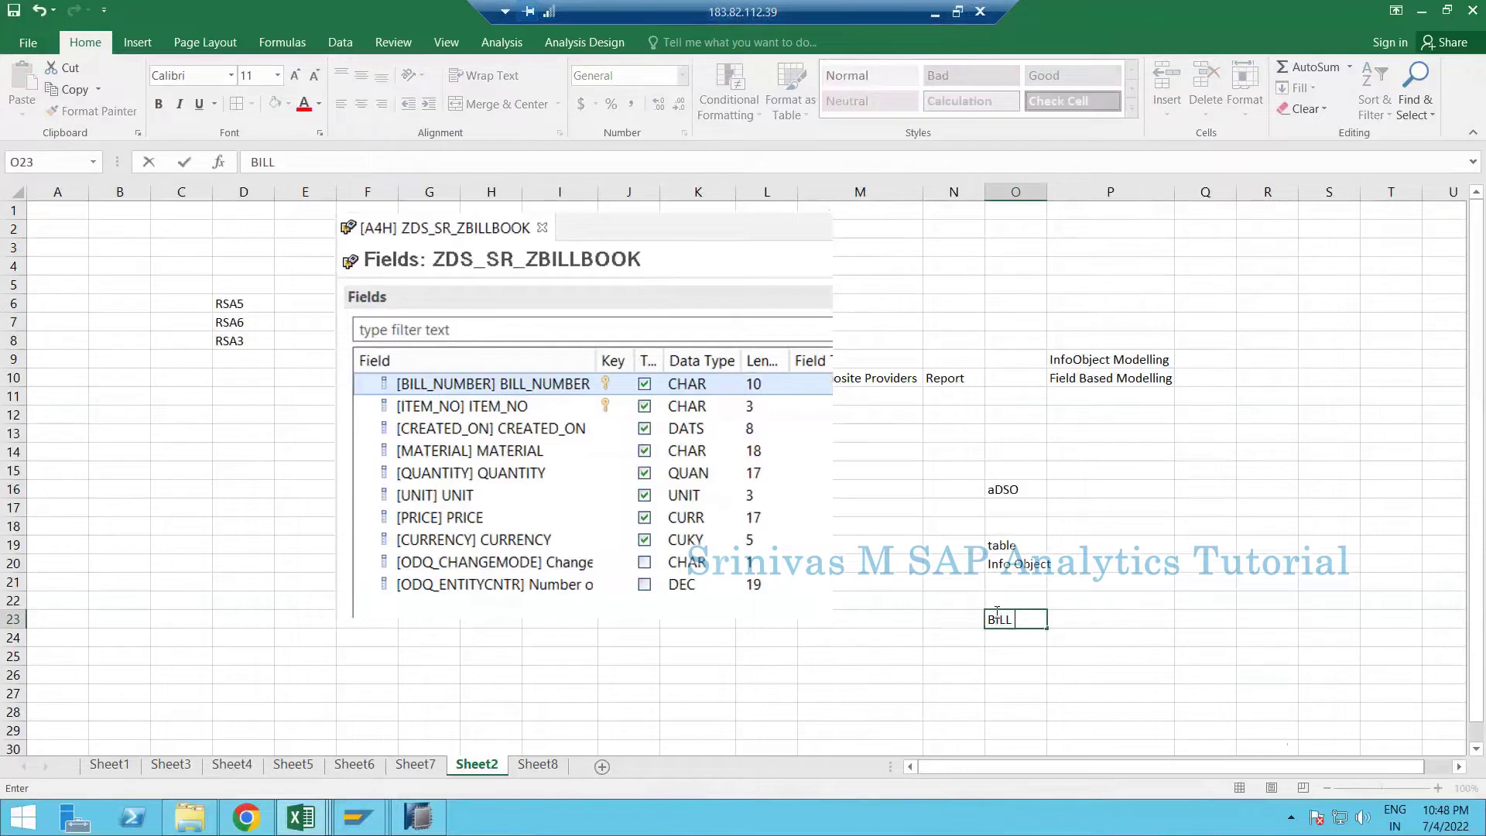
pyautogui.write('NUmber')
pyautogui.press('Return')
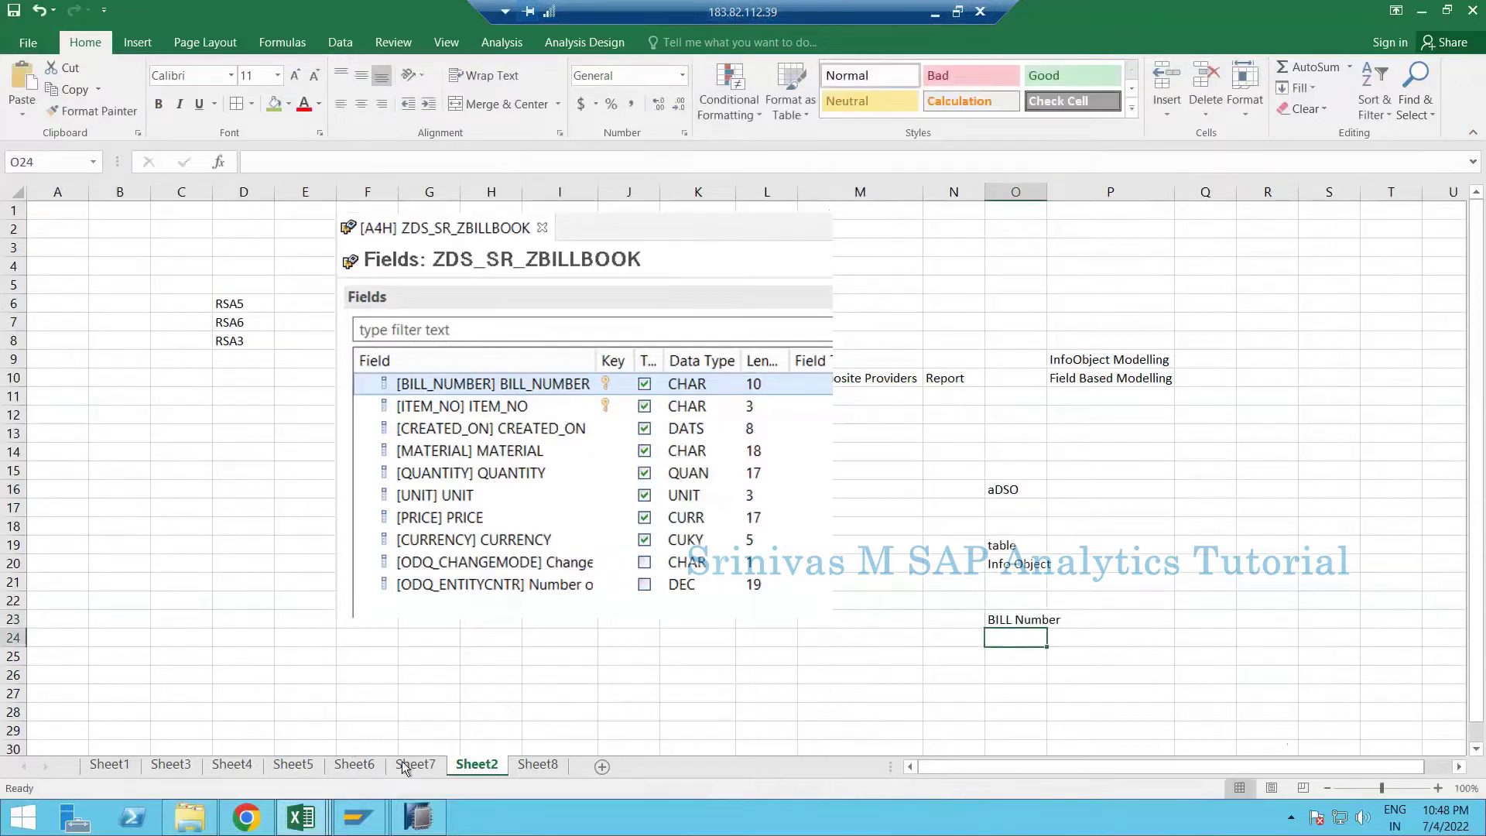
# - Find the bill book example table on Sheet6 and copy range H7:O12 with its lengths, data types, headers and records
pyautogui.keyDown('ctrl'); pyautogui.click(414, 765); pyautogui.keyUp('ctrl')
pyautogui.click(419, 765)
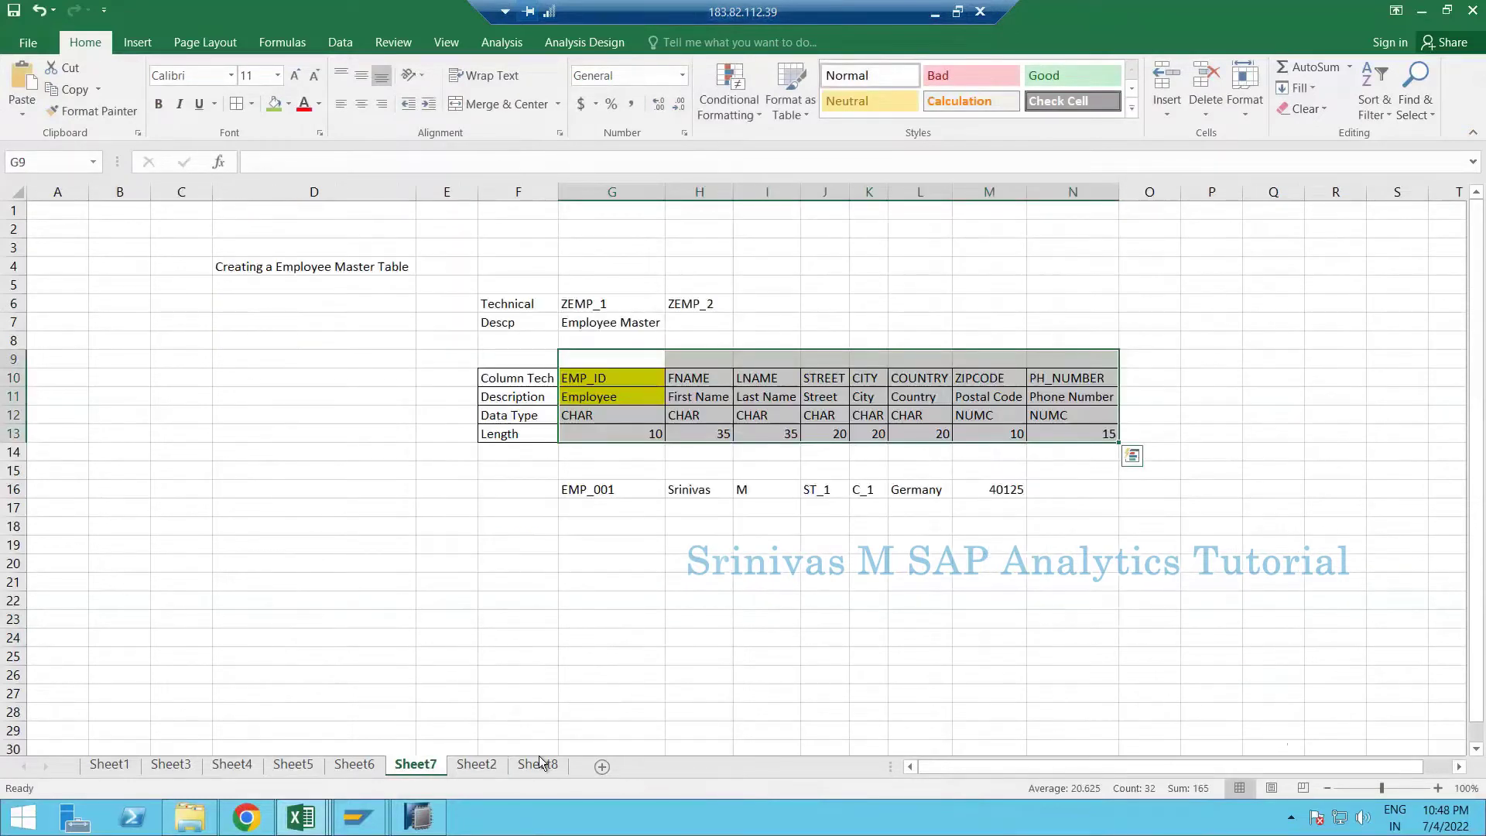
pyautogui.keyDown('ctrl'); pyautogui.click(530, 767); pyautogui.keyUp('ctrl')
pyautogui.keyDown('ctrl'); pyautogui.click(434, 765); pyautogui.keyUp('ctrl')
pyautogui.click(382, 764)
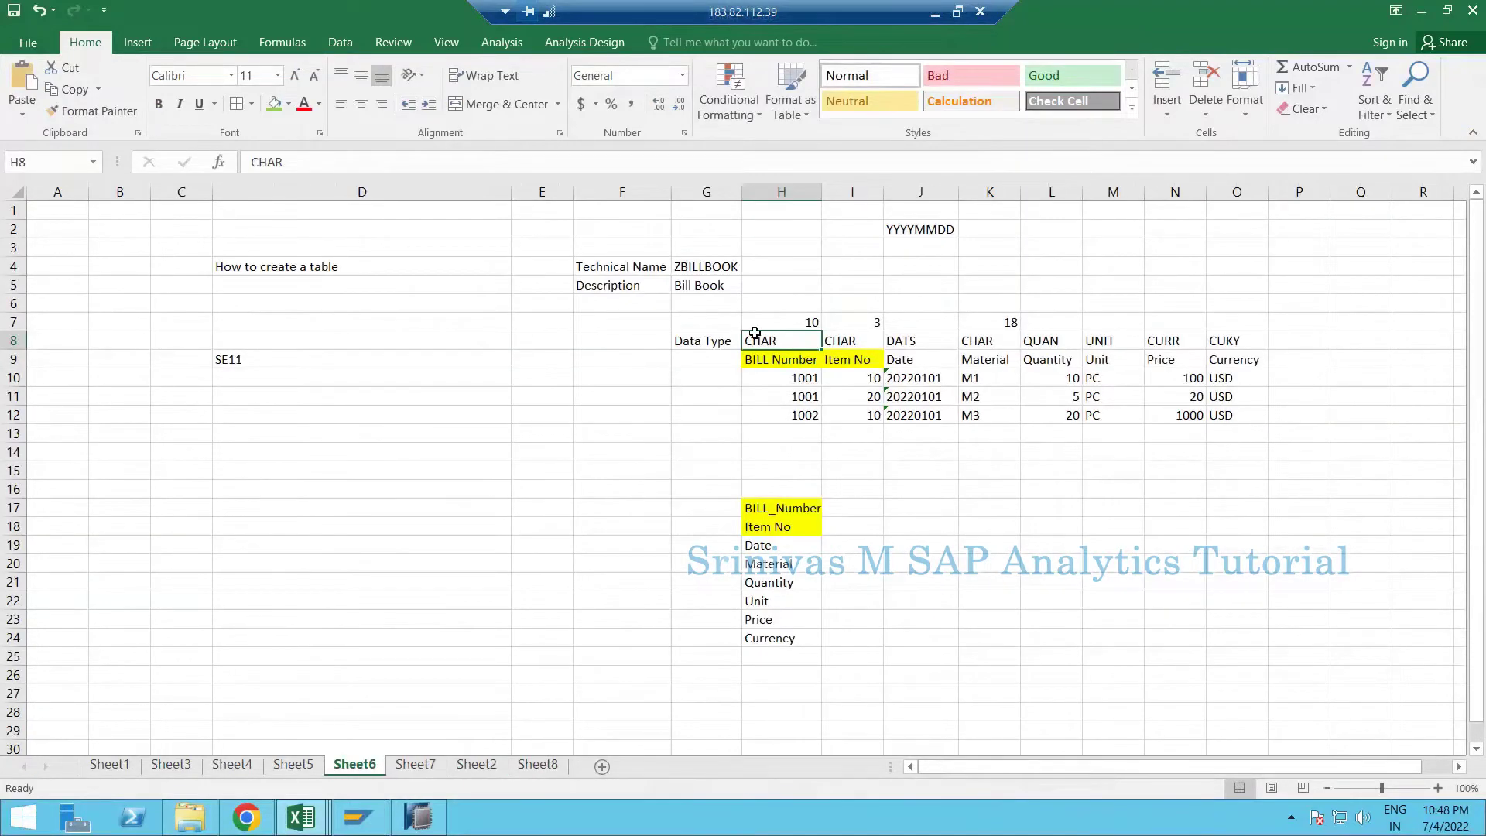
pyautogui.moveTo(759, 359); pyautogui.dragTo(925, 360)
pyautogui.moveTo(782, 322); pyautogui.dragTo(1237, 415)
pyautogui.hotkey('ctrl', 'c')
# - Add a new worksheet and paste the copied bill book table starting at cell E6
pyautogui.click(538, 764)
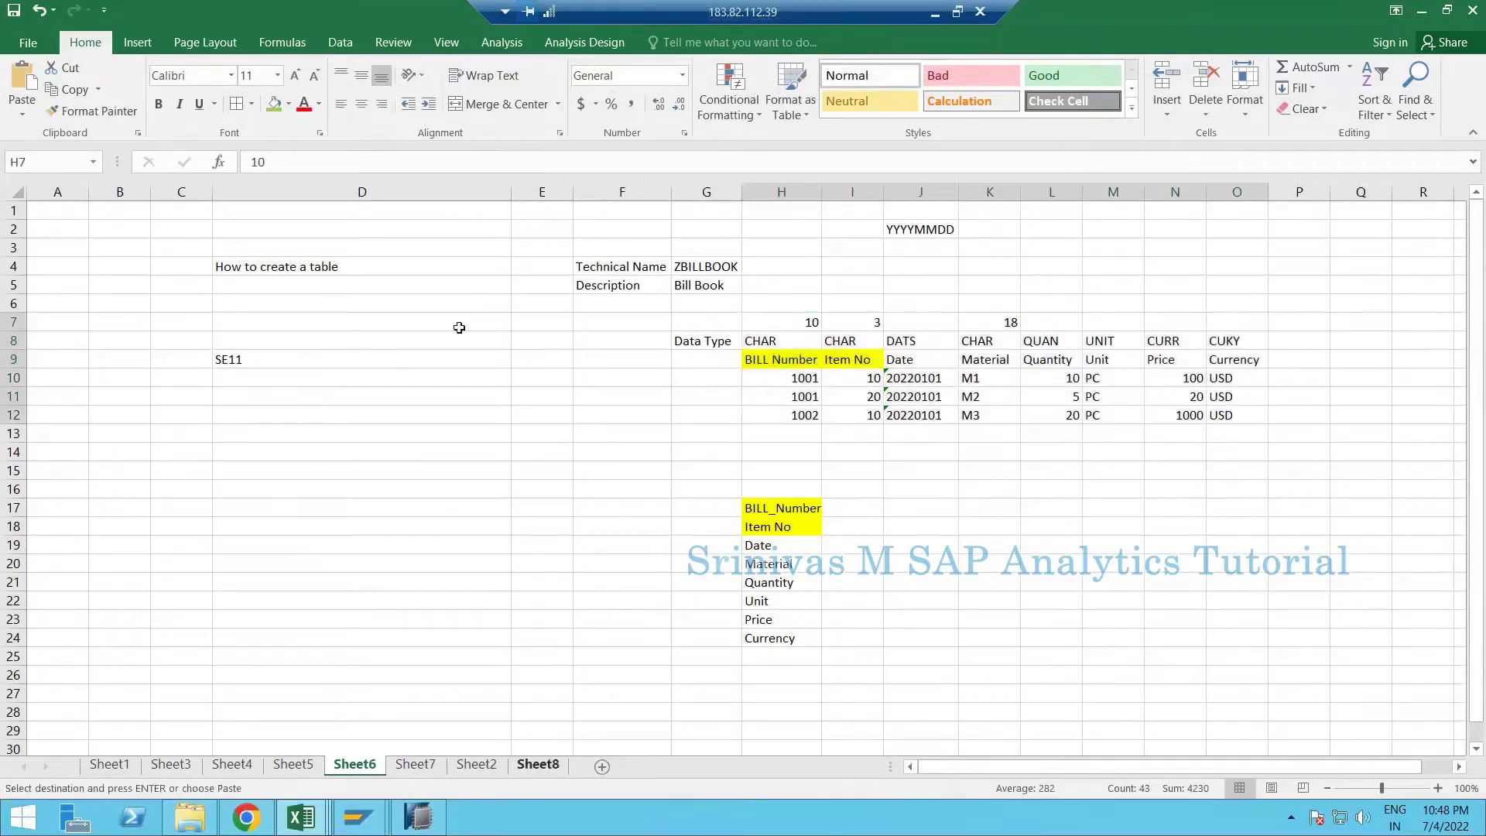
pyautogui.click(602, 766)
pyautogui.click(297, 309)
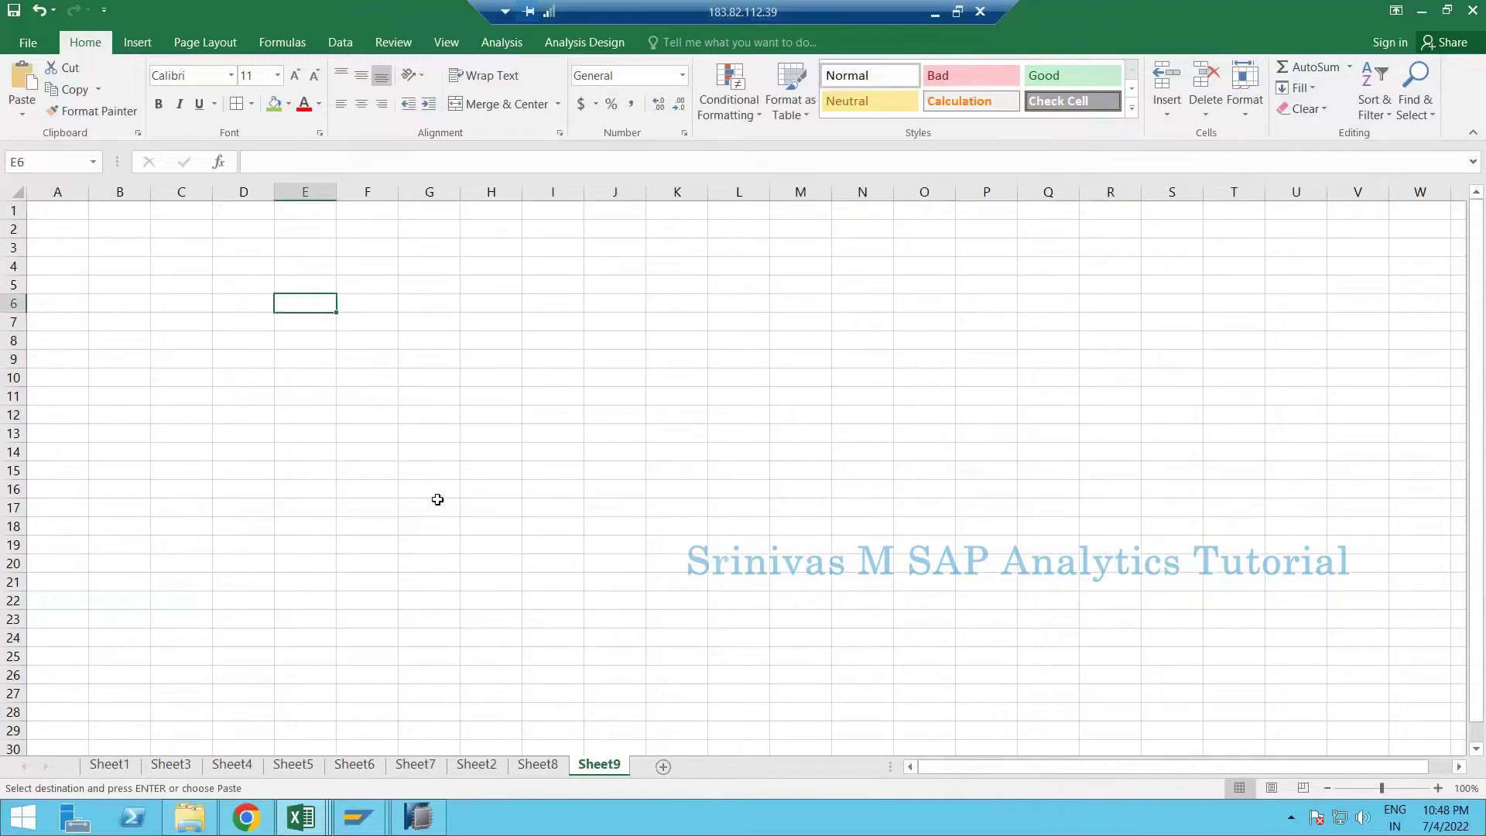
pyautogui.hotkey('ctrl', 'v')
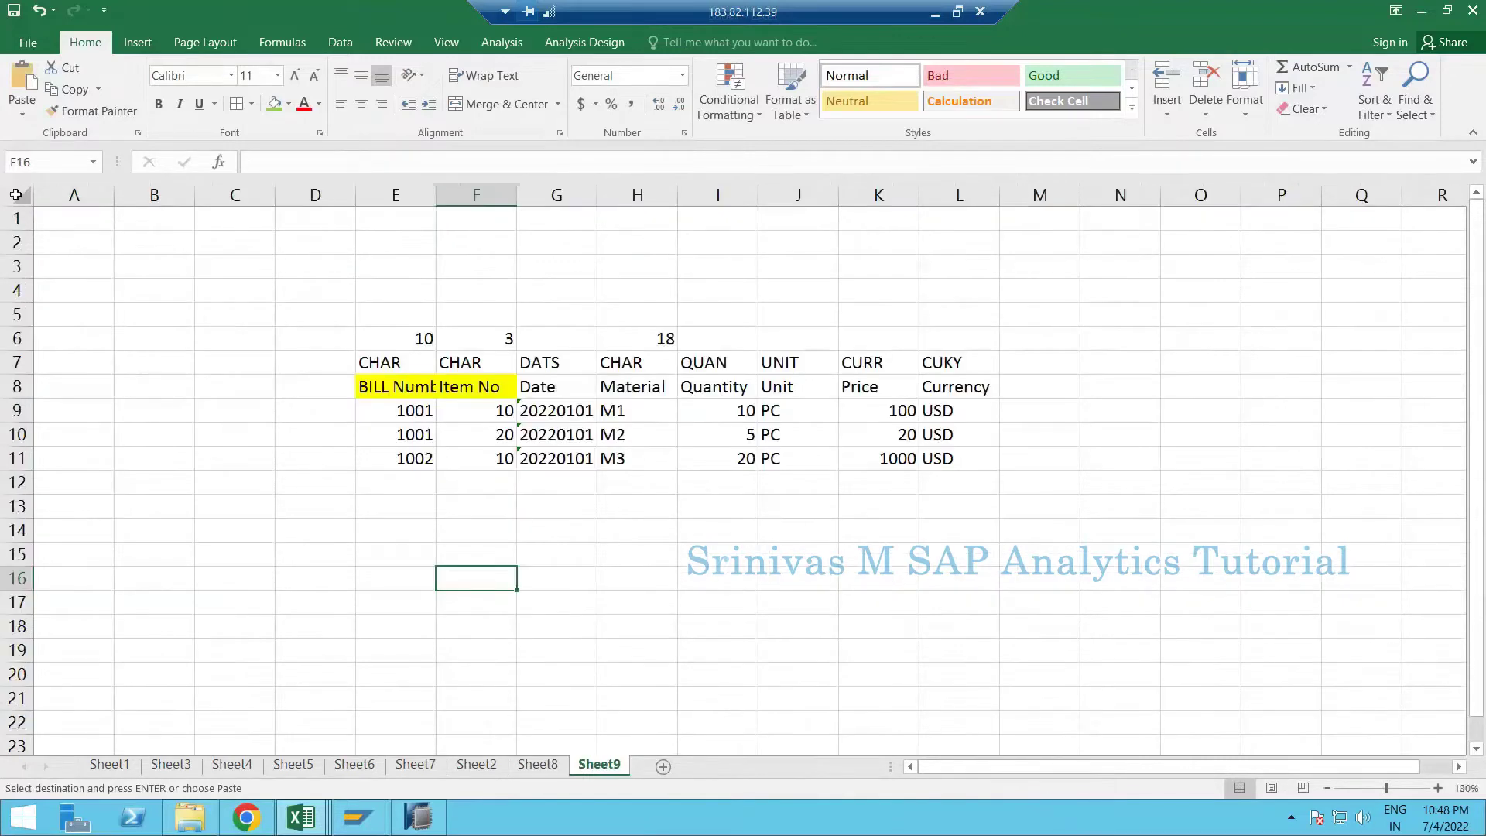
# - Fit all column widths of the new sheet to their contents
pyautogui.hotkey('ctrl', 'a')
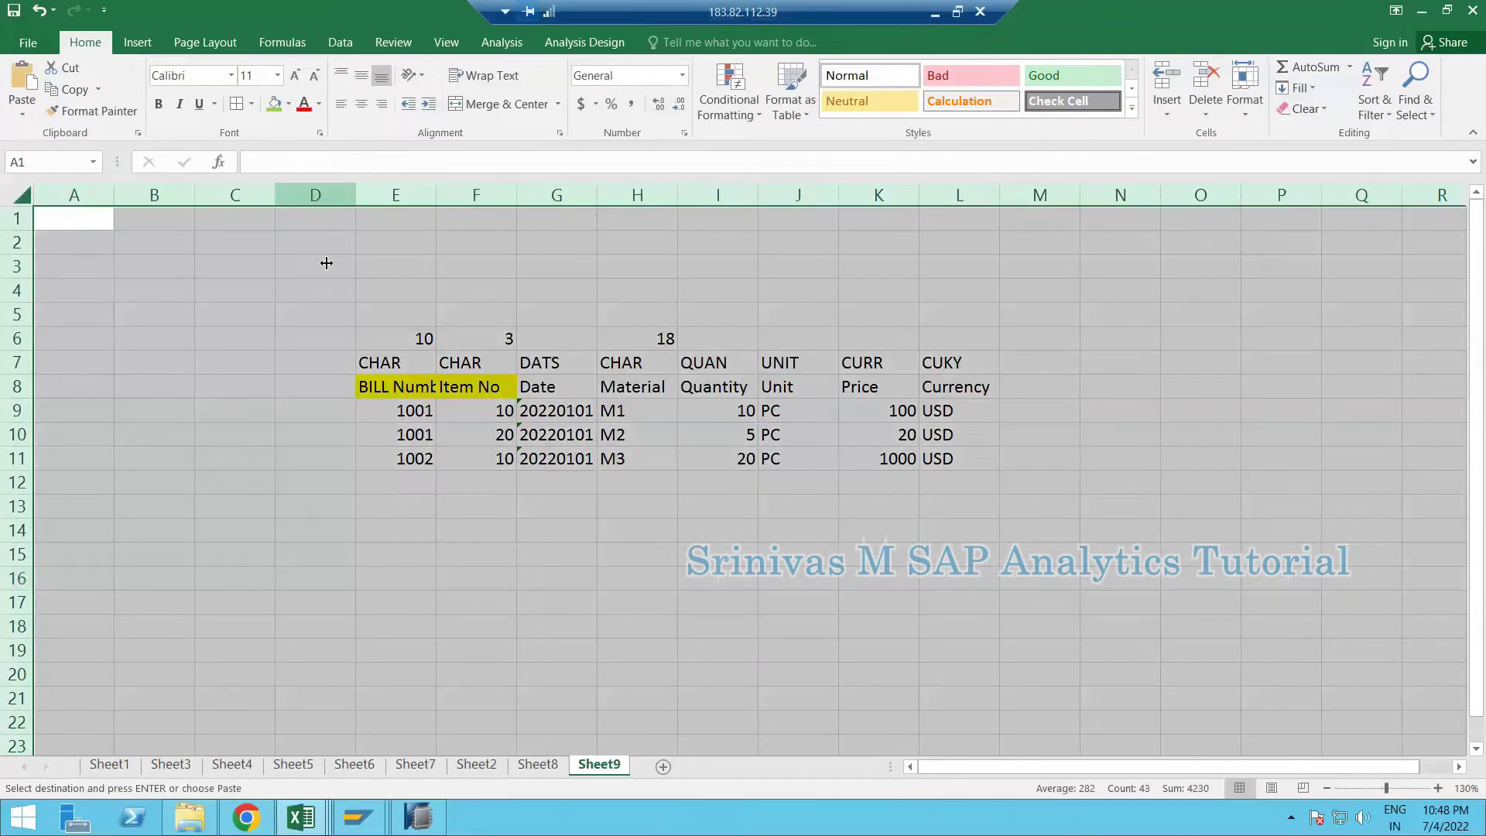
pyautogui.doubleClick(275, 195)
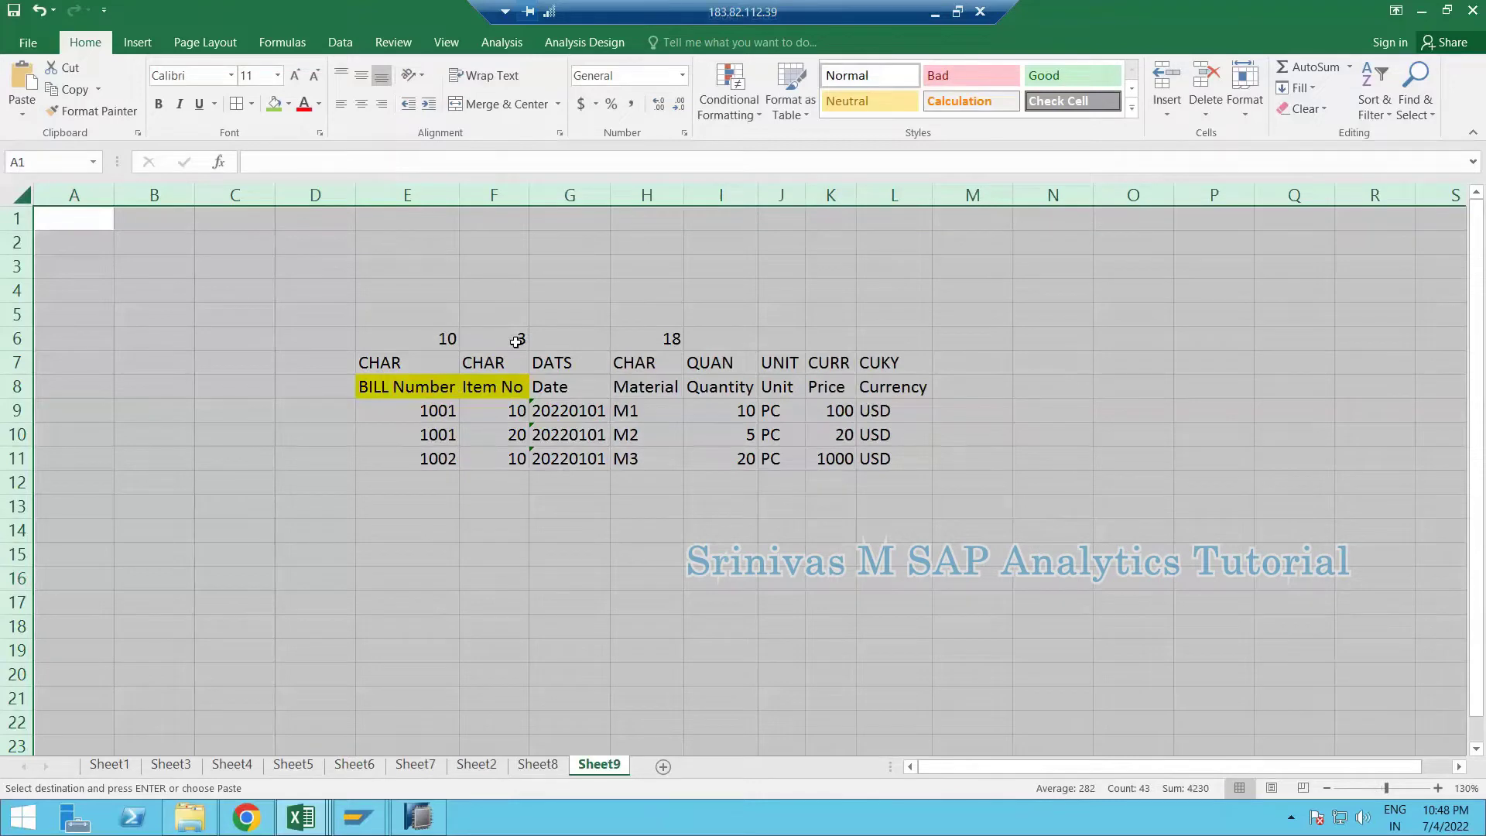
pyautogui.click(496, 435)
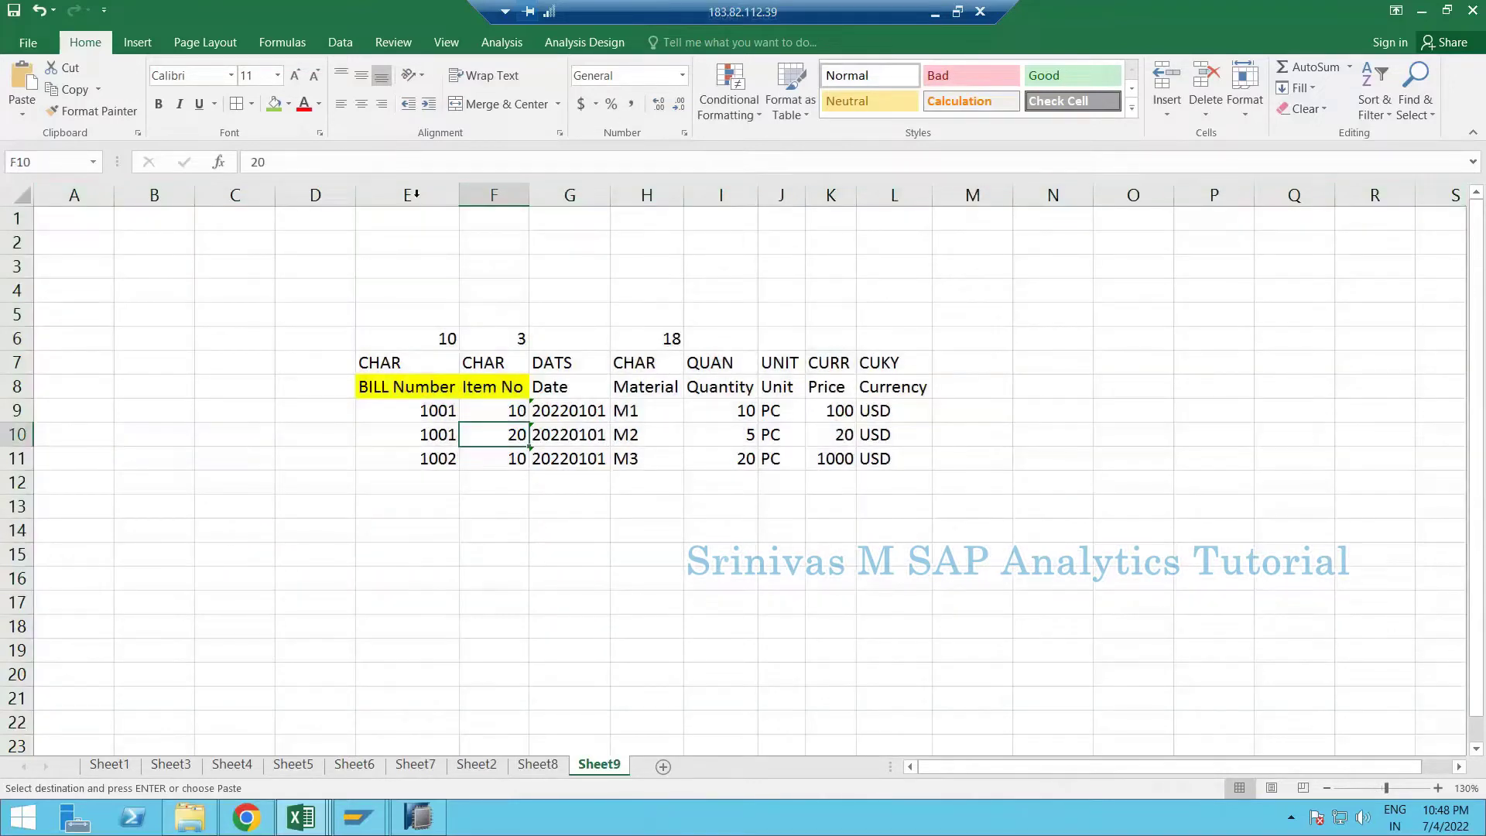
# - Examine the bill book table's header row and its columns one by one, from BILL Number to Quantity
pyautogui.moveTo(408, 195); pyautogui.dragTo(878, 219)
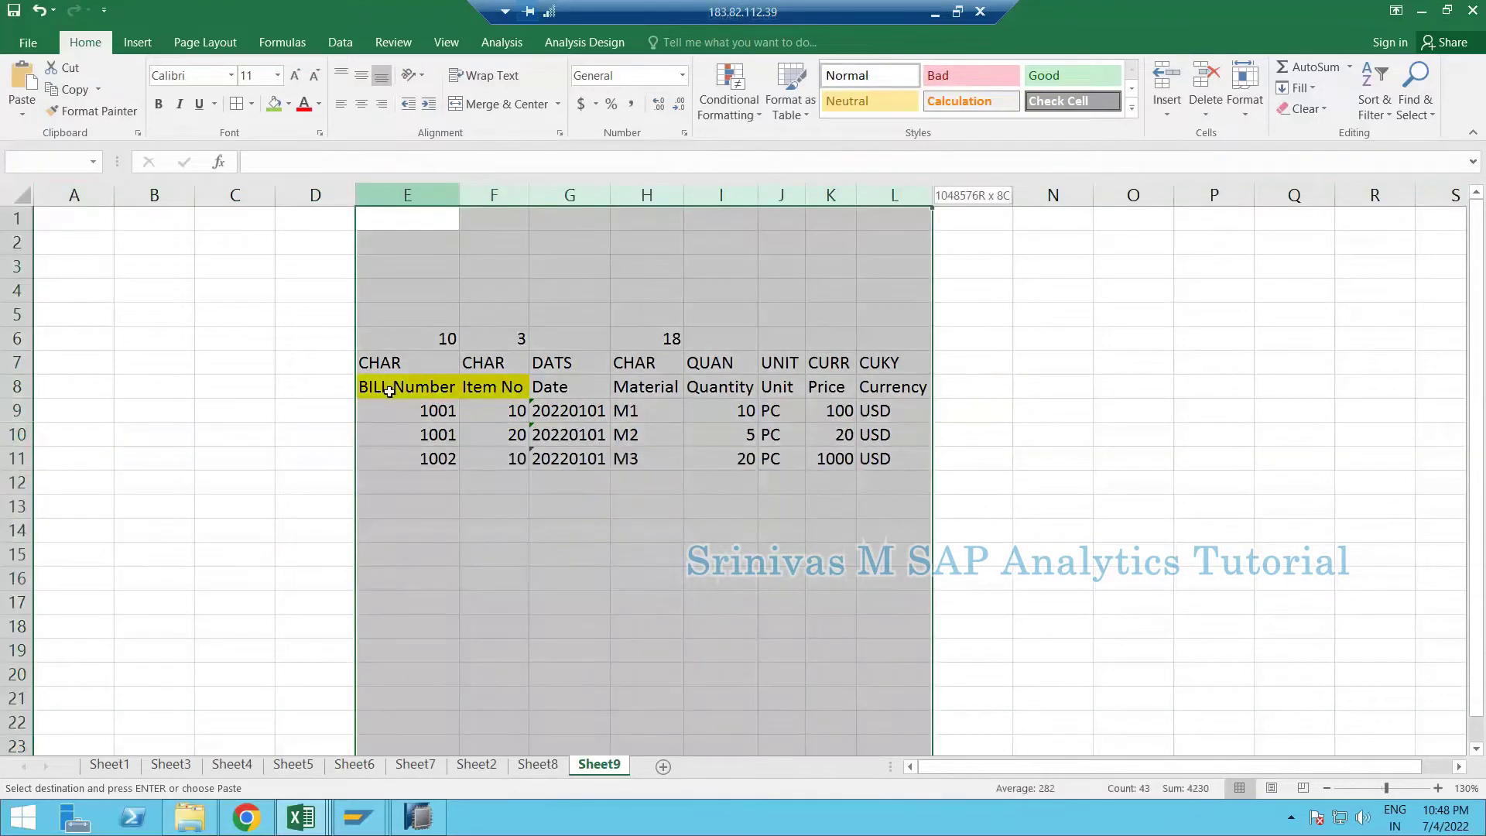
pyautogui.moveTo(407, 386); pyautogui.dragTo(894, 387)
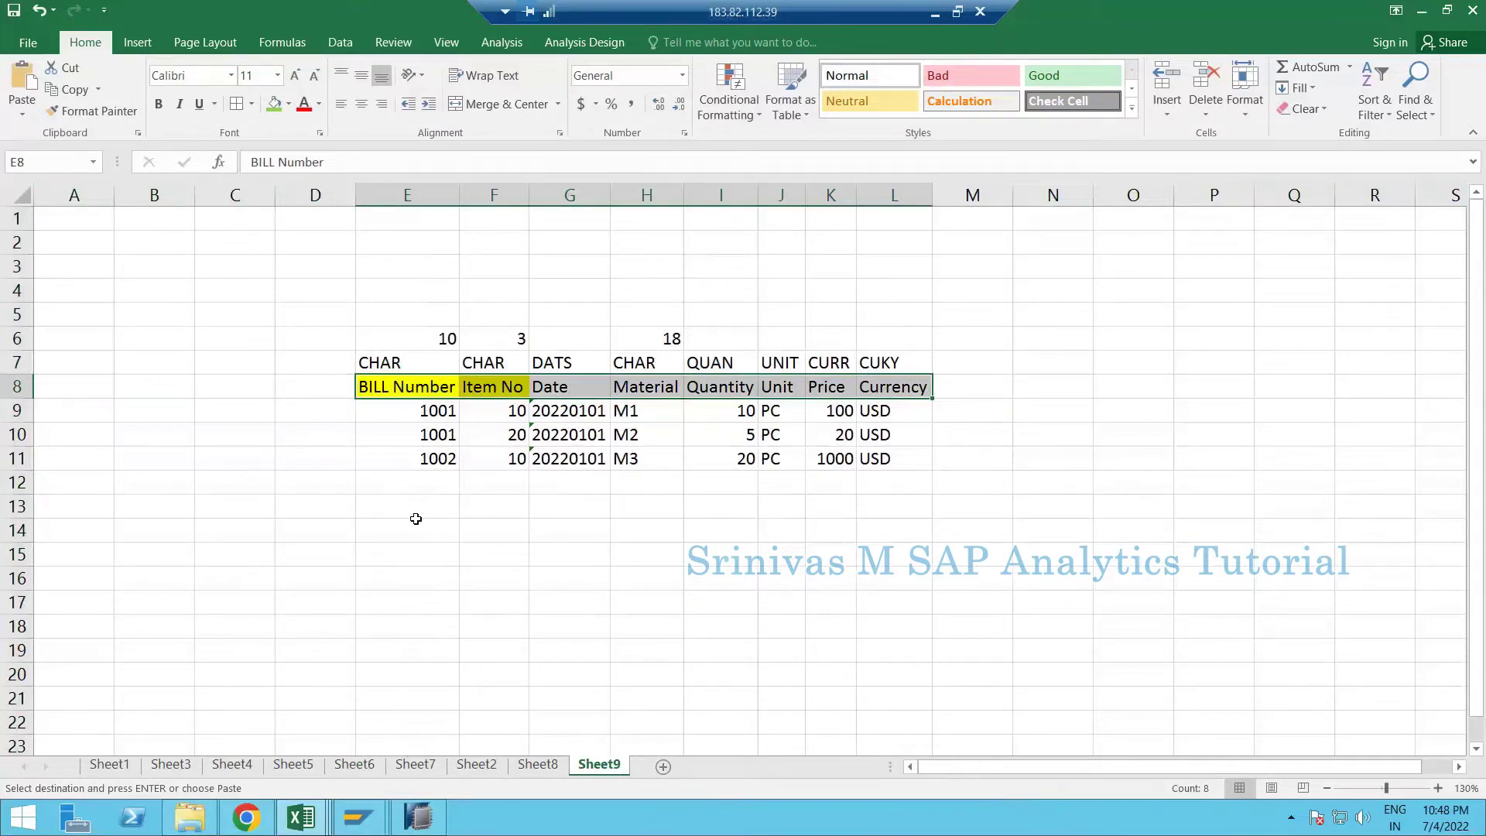
pyautogui.moveTo(416, 266); pyautogui.dragTo(415, 526)
pyautogui.click(495, 291)
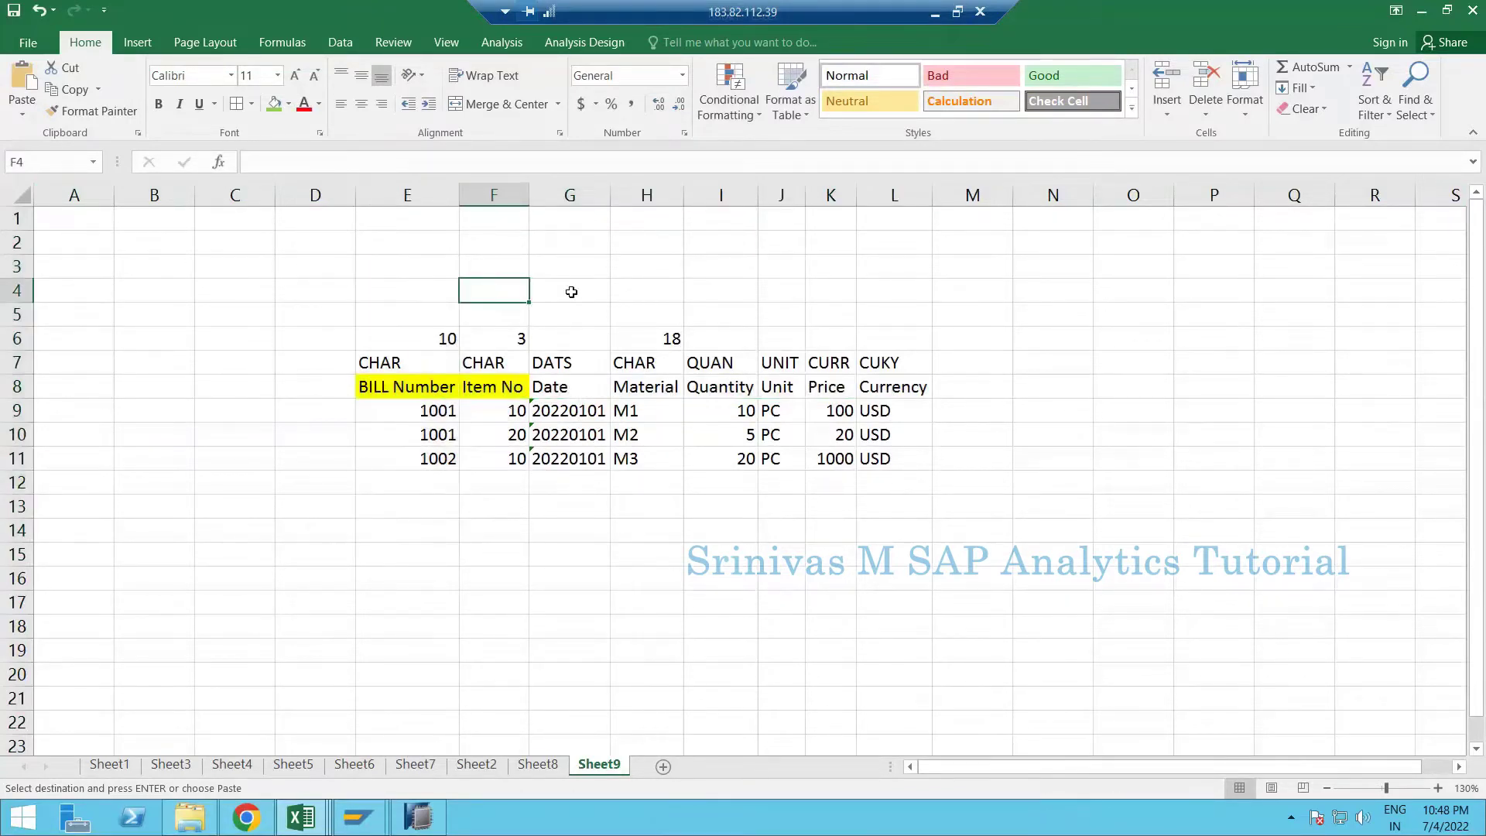
pyautogui.moveTo(495, 291); pyautogui.dragTo(496, 507)
pyautogui.moveTo(577, 291); pyautogui.dragTo(577, 506)
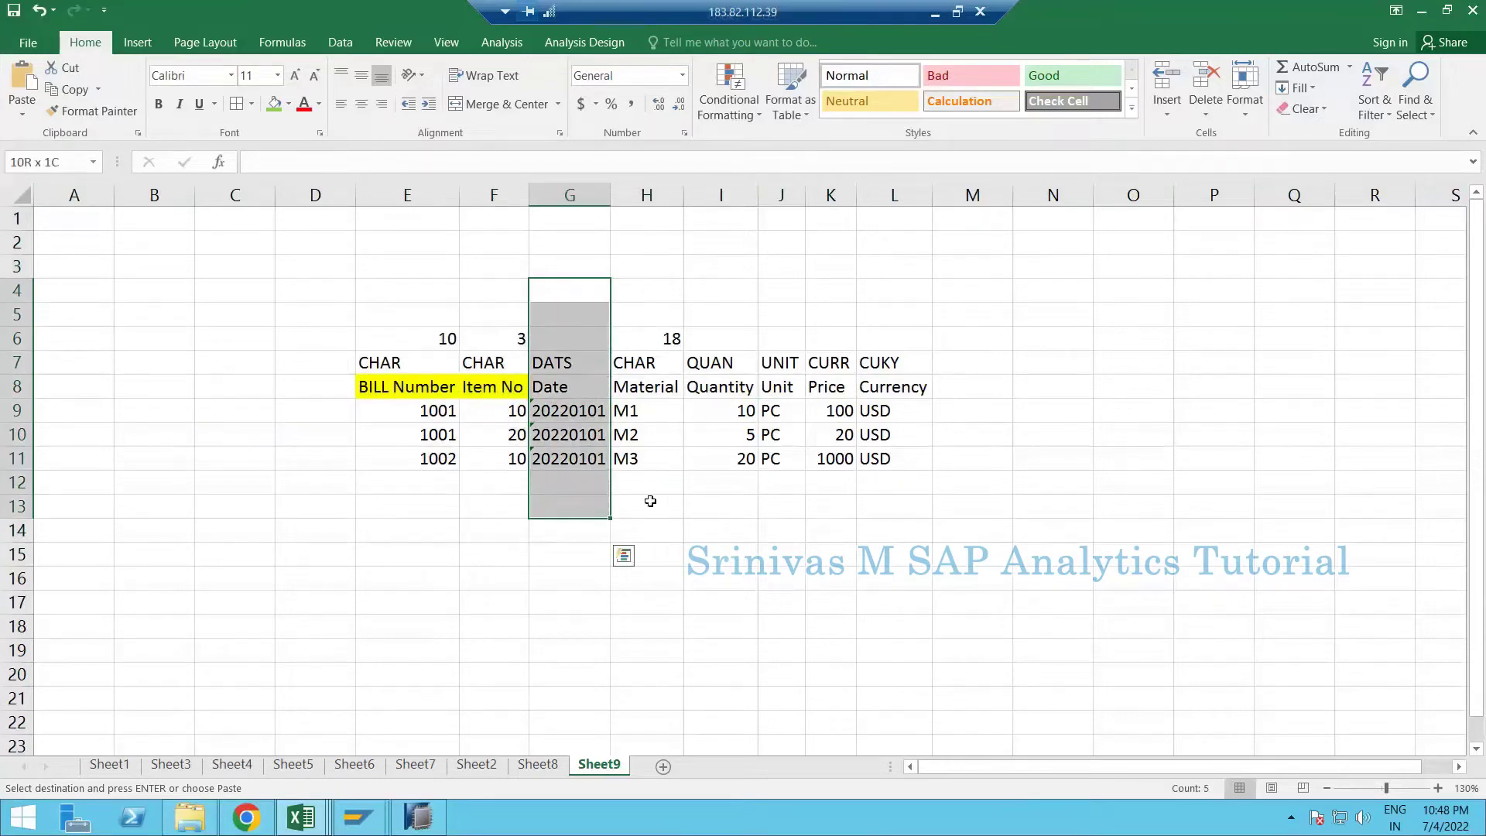
pyautogui.moveTo(649, 267); pyautogui.dragTo(650, 501)
pyautogui.hotkey('ctrl', 'v')
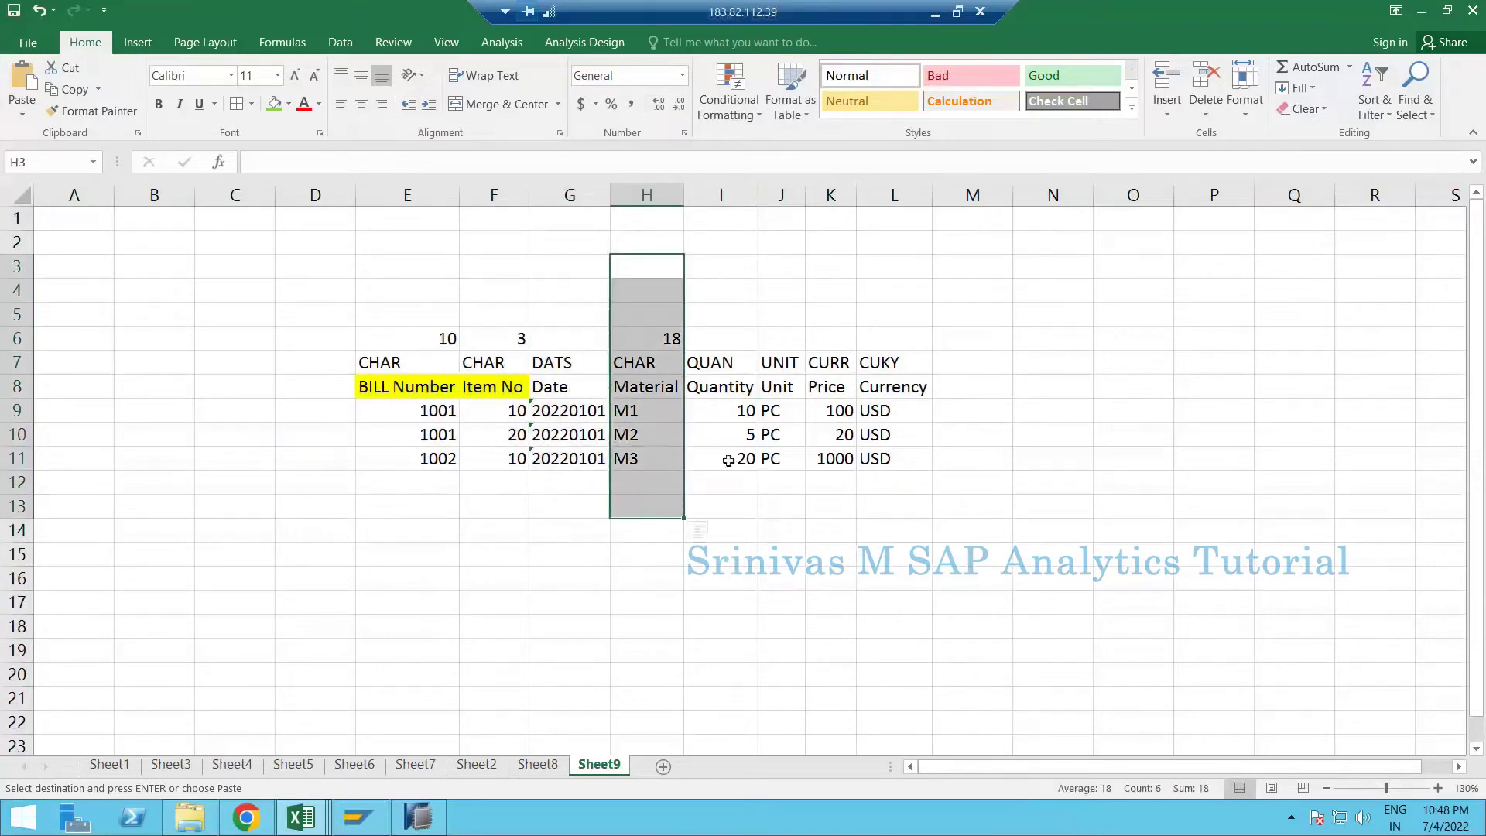
pyautogui.moveTo(721, 266); pyautogui.dragTo(595, 594)
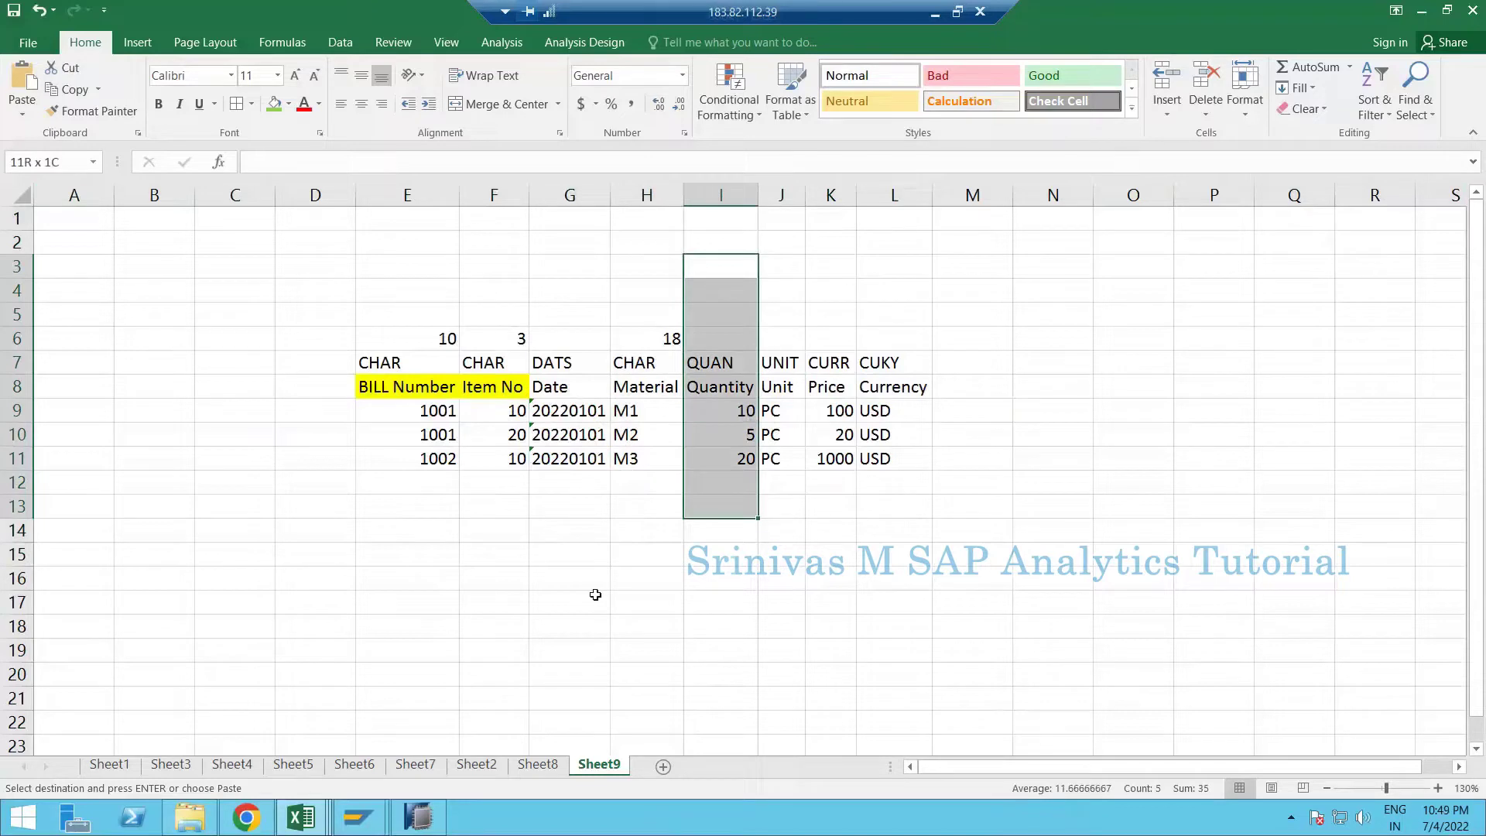
pyautogui.hotkey('ctrl', 'v')
# - Switch to the SAP Easy Access session, run transaction rsa1 and dismiss the information message
pyautogui.click(379, 817)
pyautogui.click(436, 827)
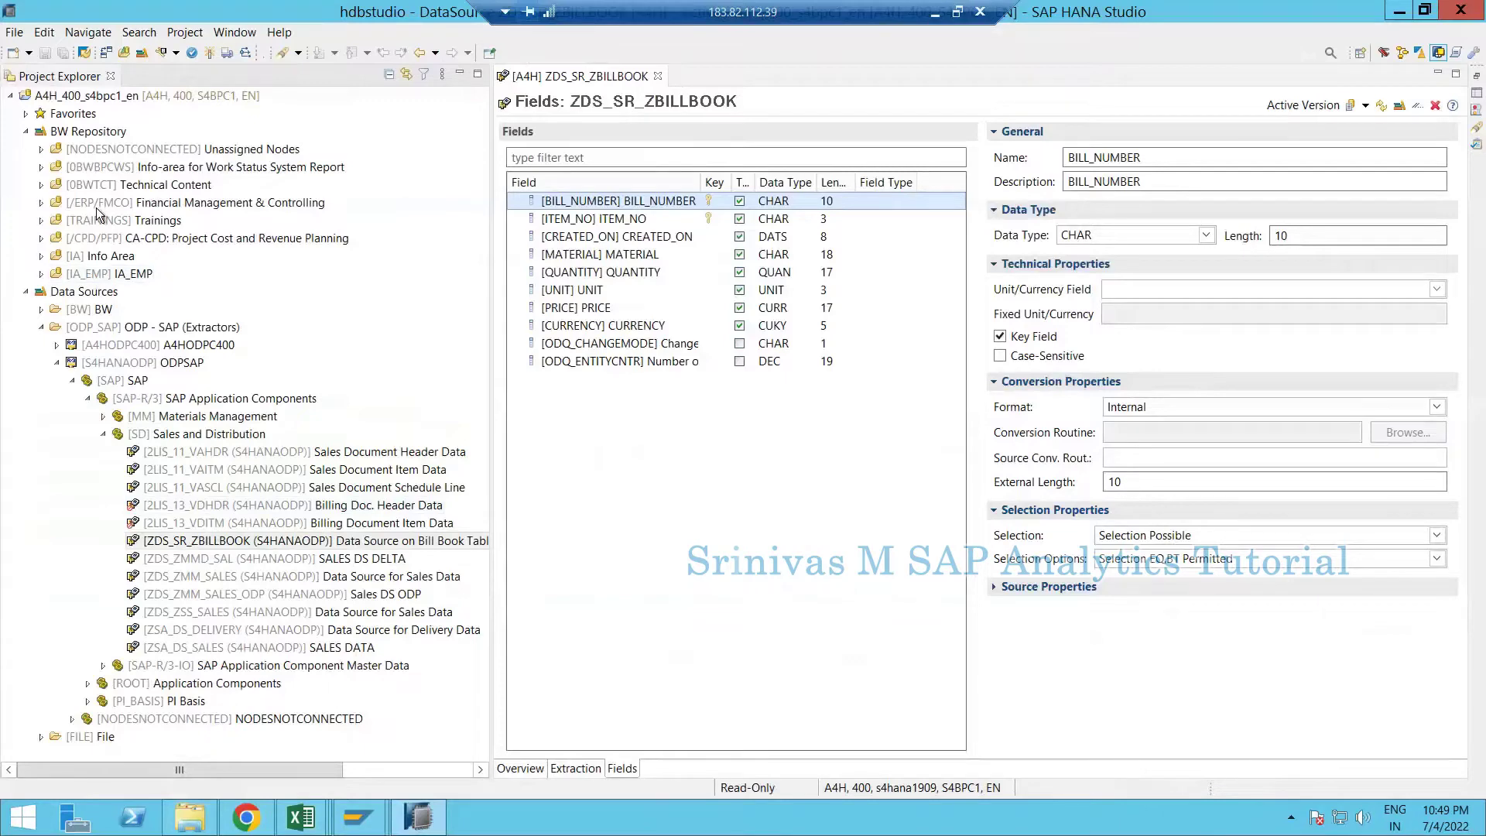
pyautogui.click(367, 827)
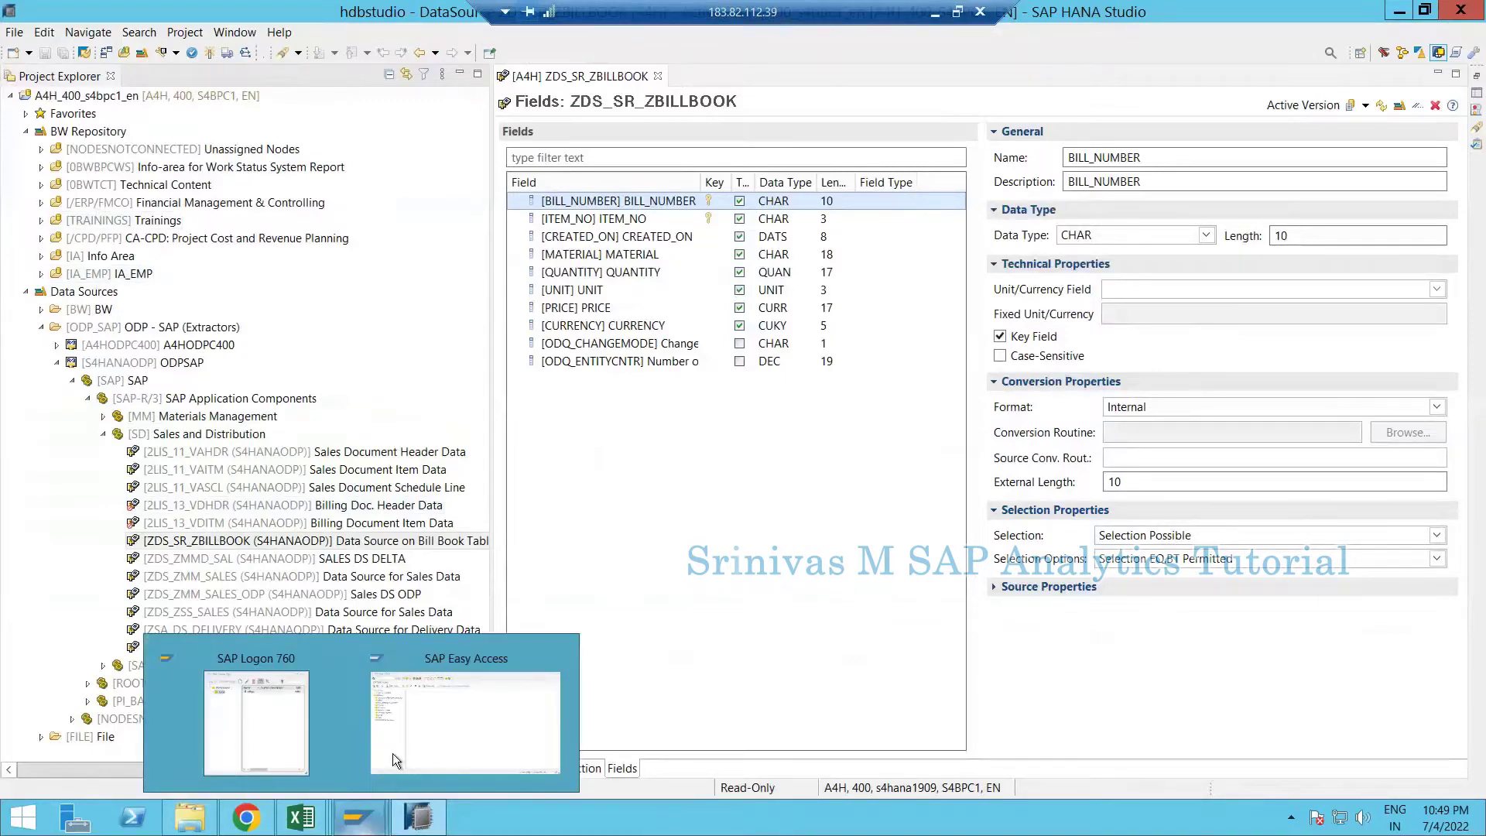
pyautogui.moveTo(393, 754)
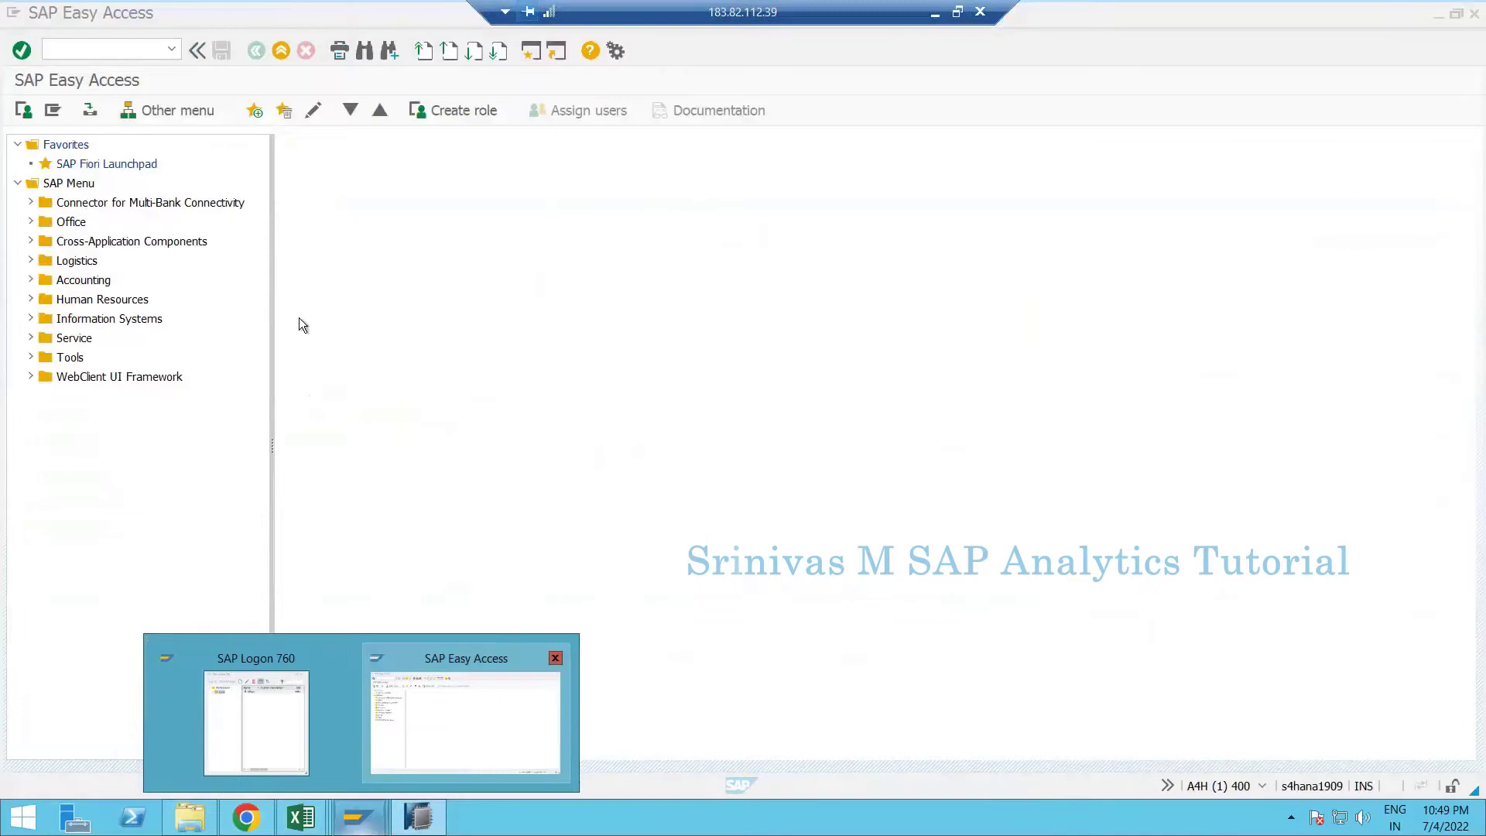
pyautogui.click(125, 51)
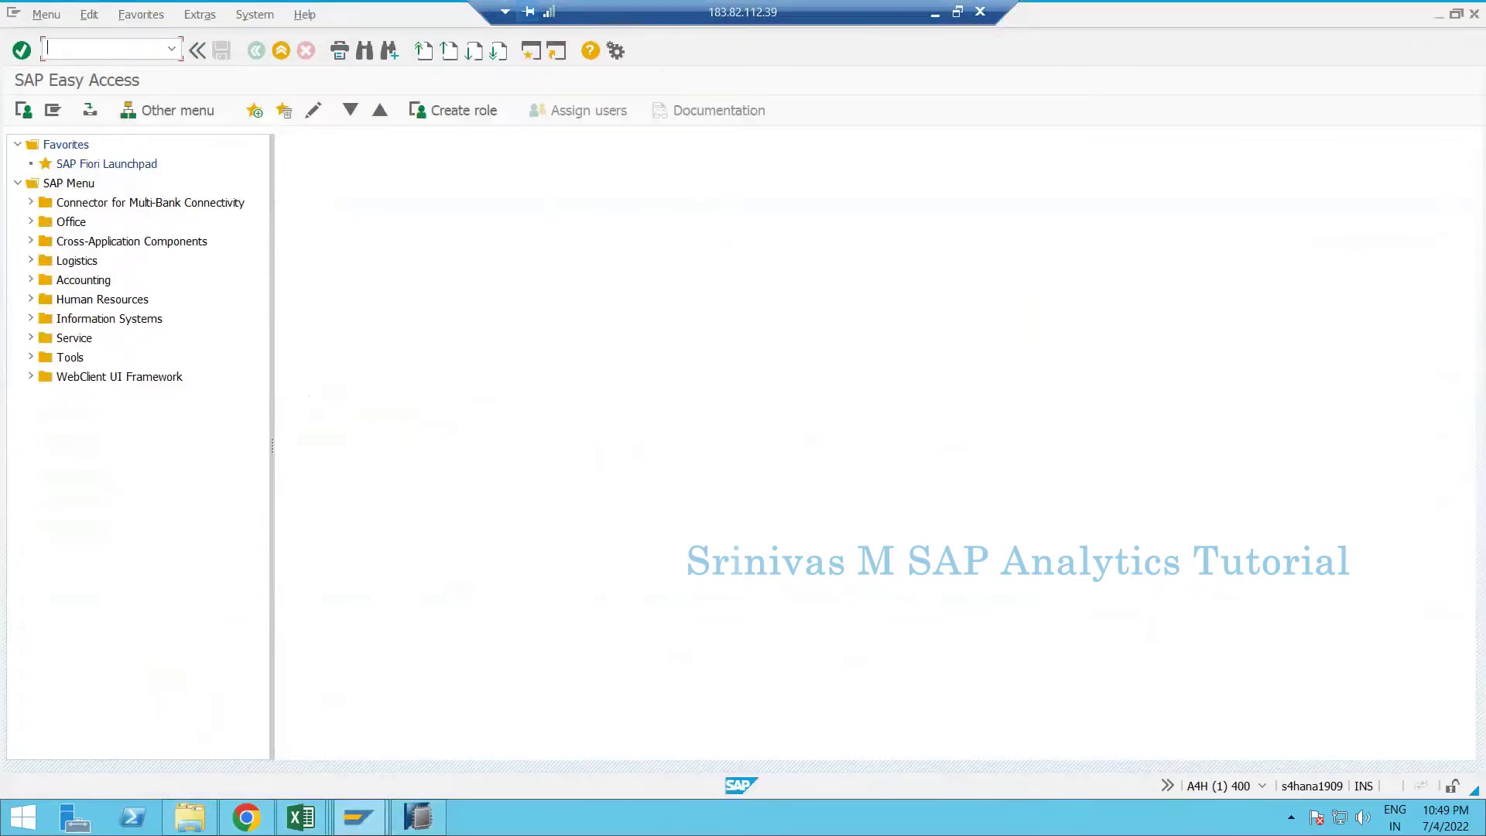
pyautogui.write('rsa1')
pyautogui.press('Return')
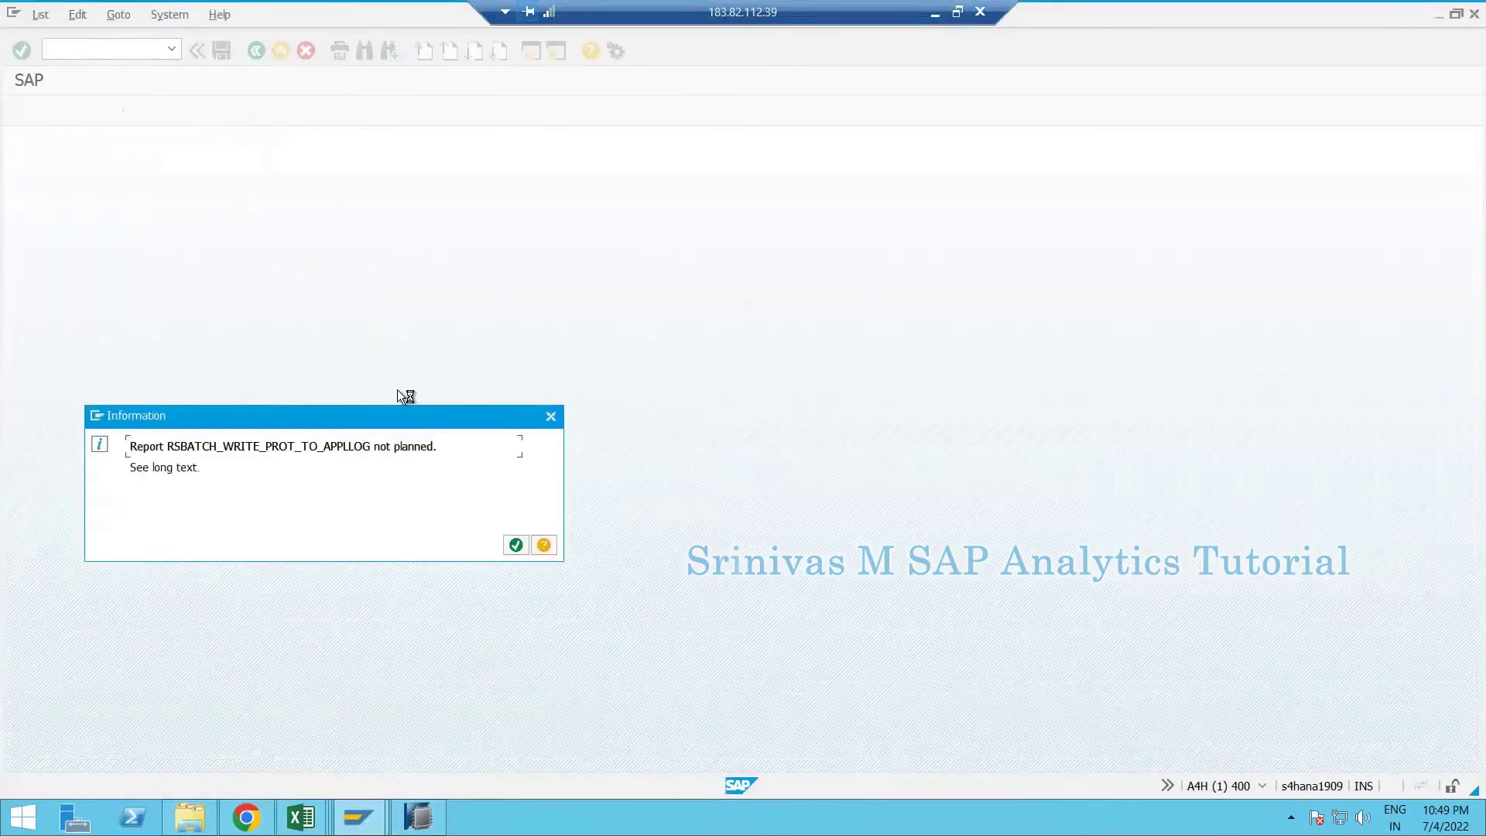
pyautogui.press('Return')
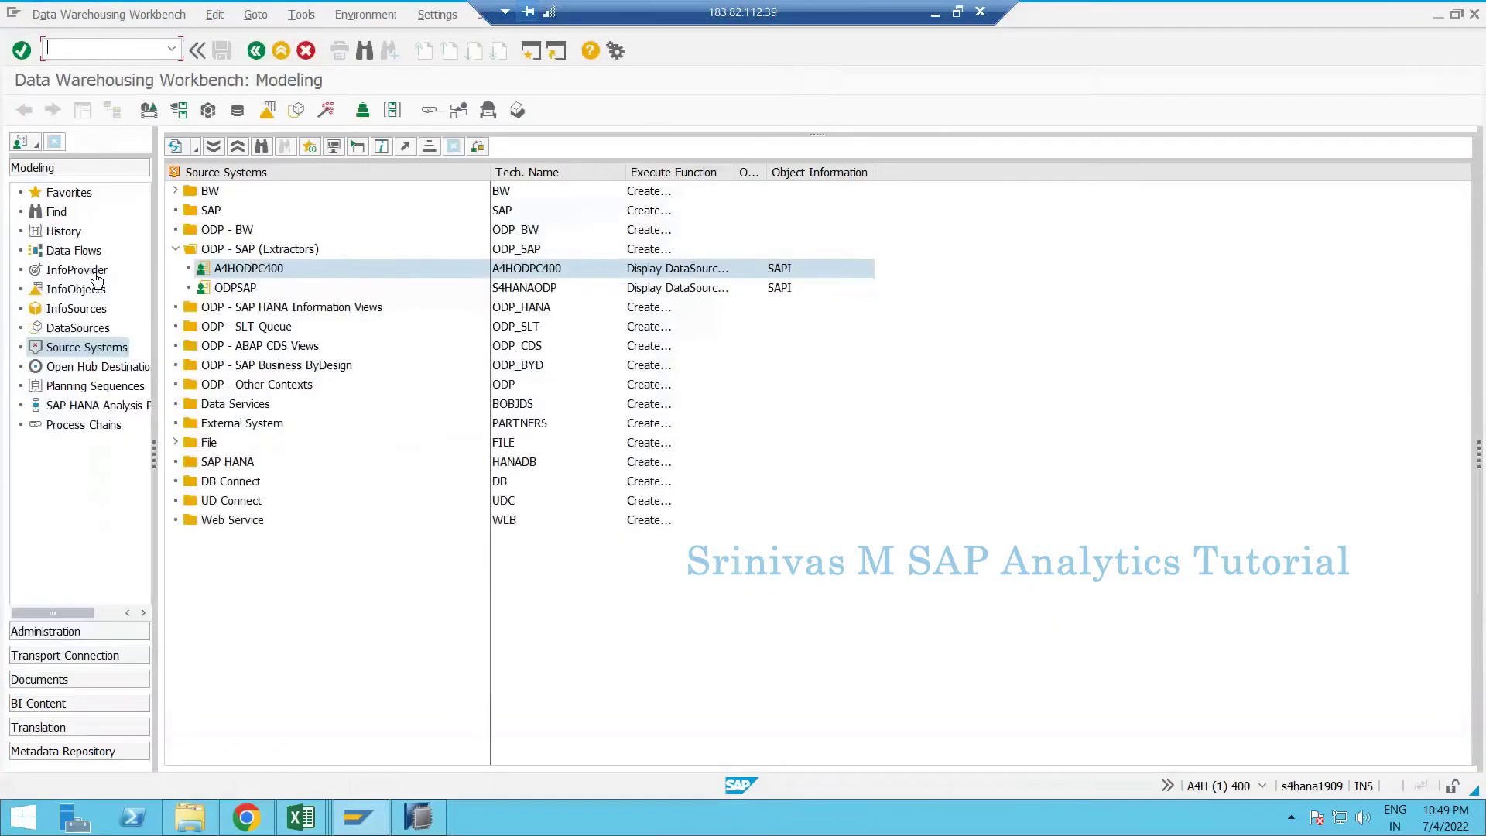
# - Display the InfoProvider tree and the InfoObjects tree in the Modeling area, and select the Trainings info area
pyautogui.click(95, 275)
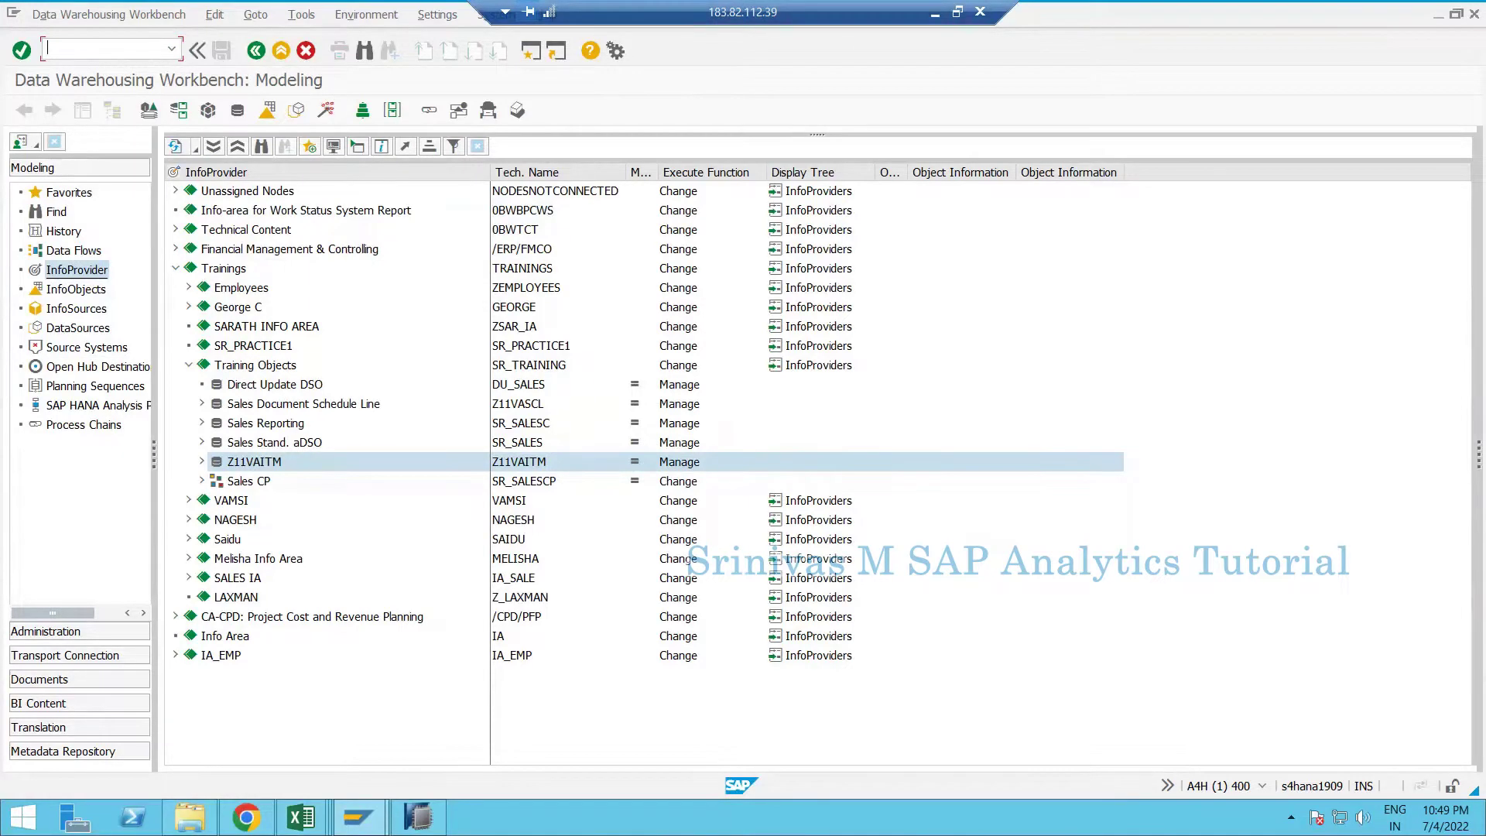
pyautogui.click(93, 350)
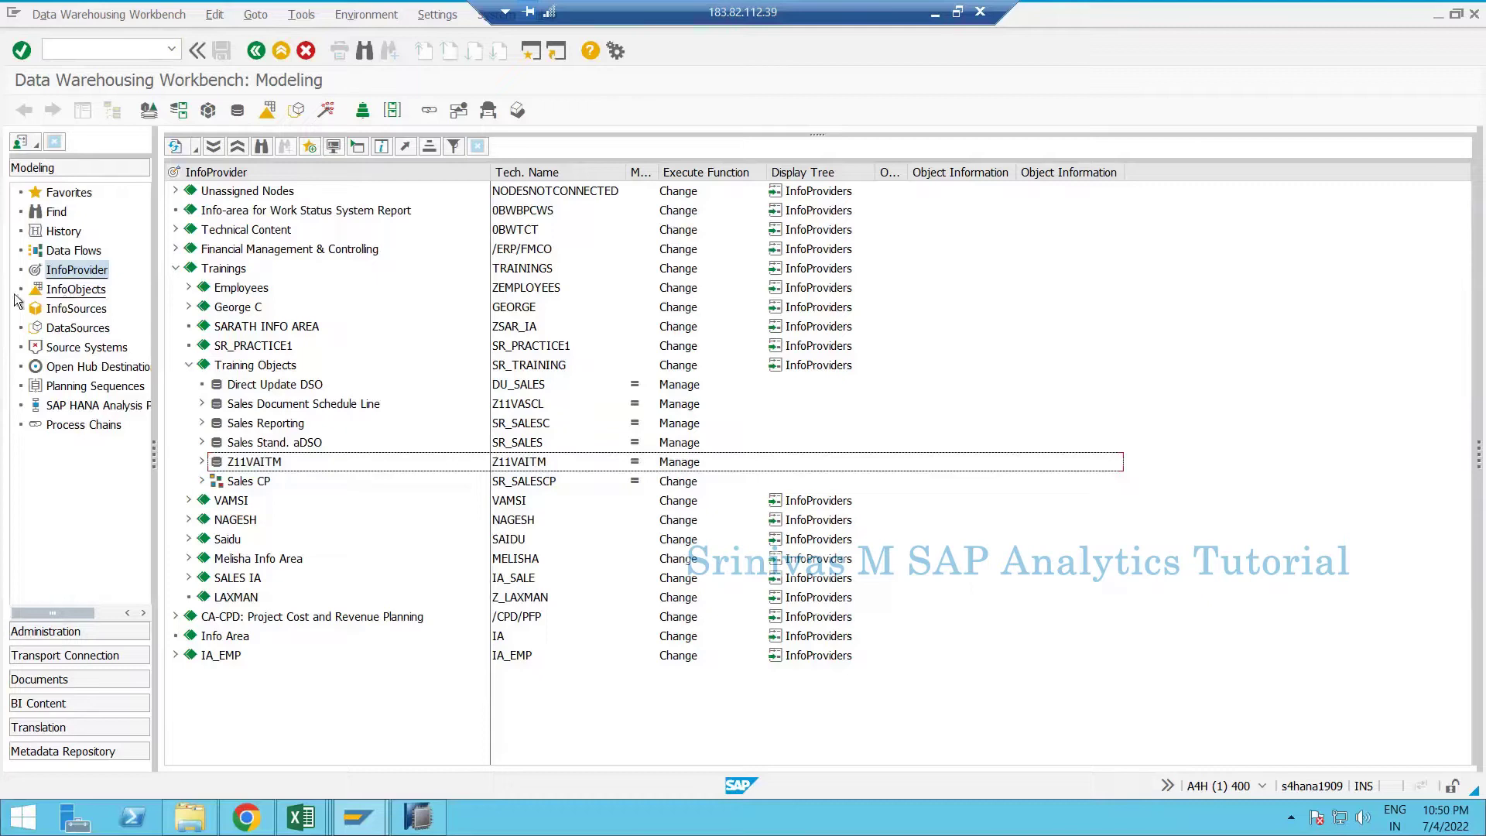
pyautogui.click(85, 291)
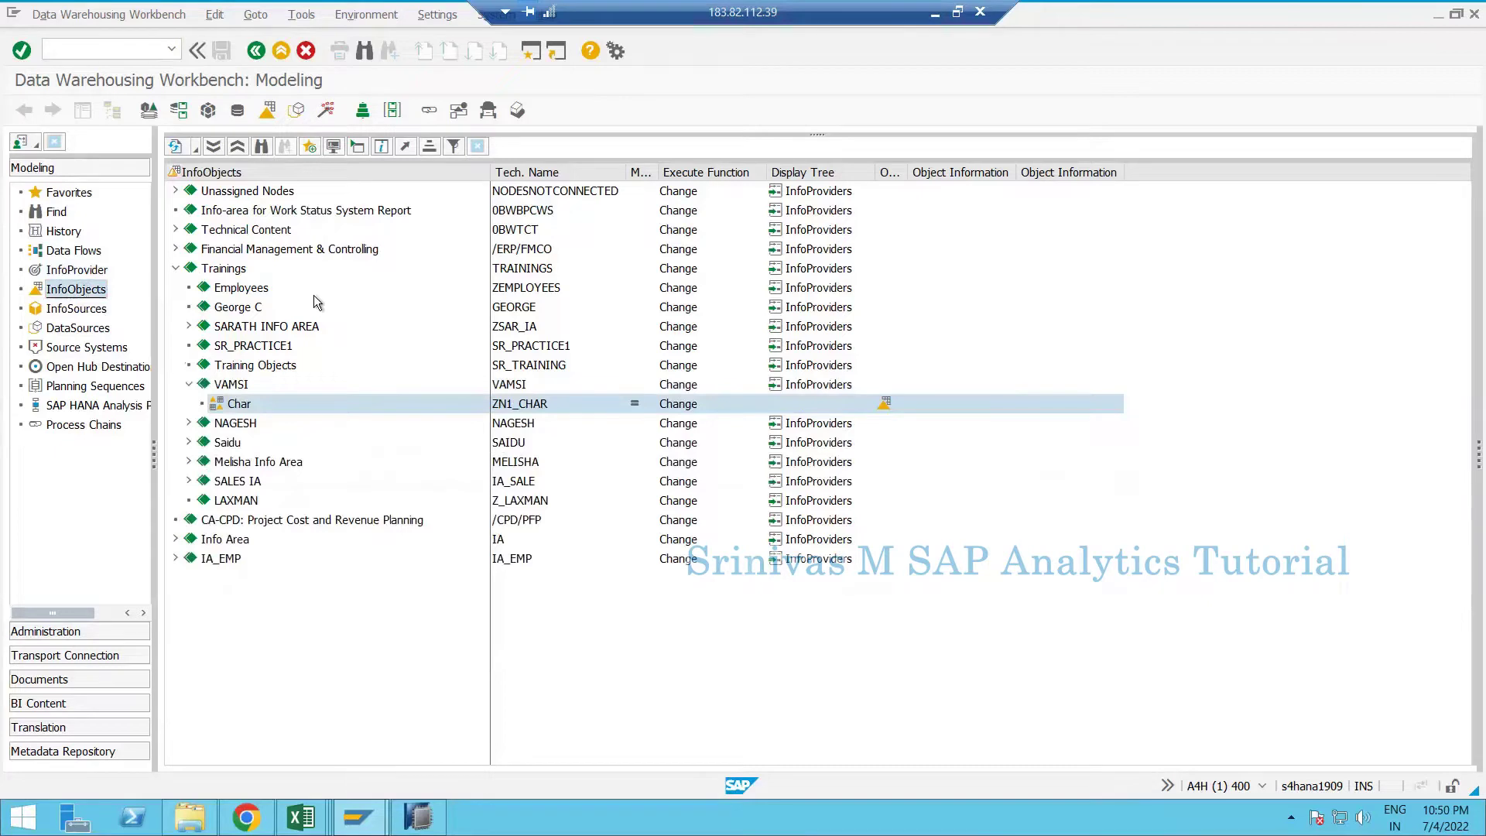
pyautogui.click(226, 269)
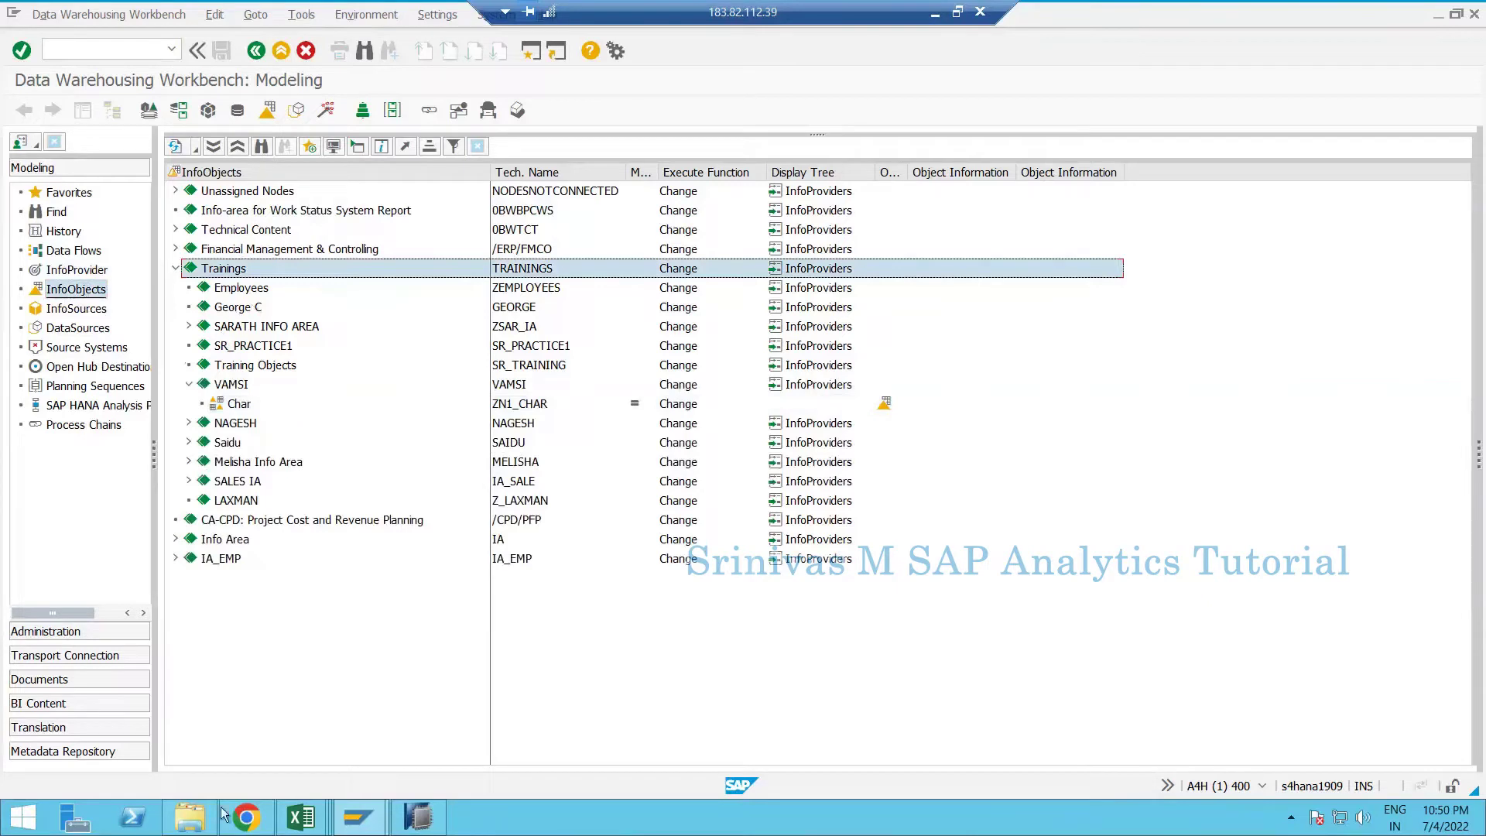
# - Switch to File Explorer and go up from the BW Training folder to Documents to view the folder structure
pyautogui.moveTo(205, 816)
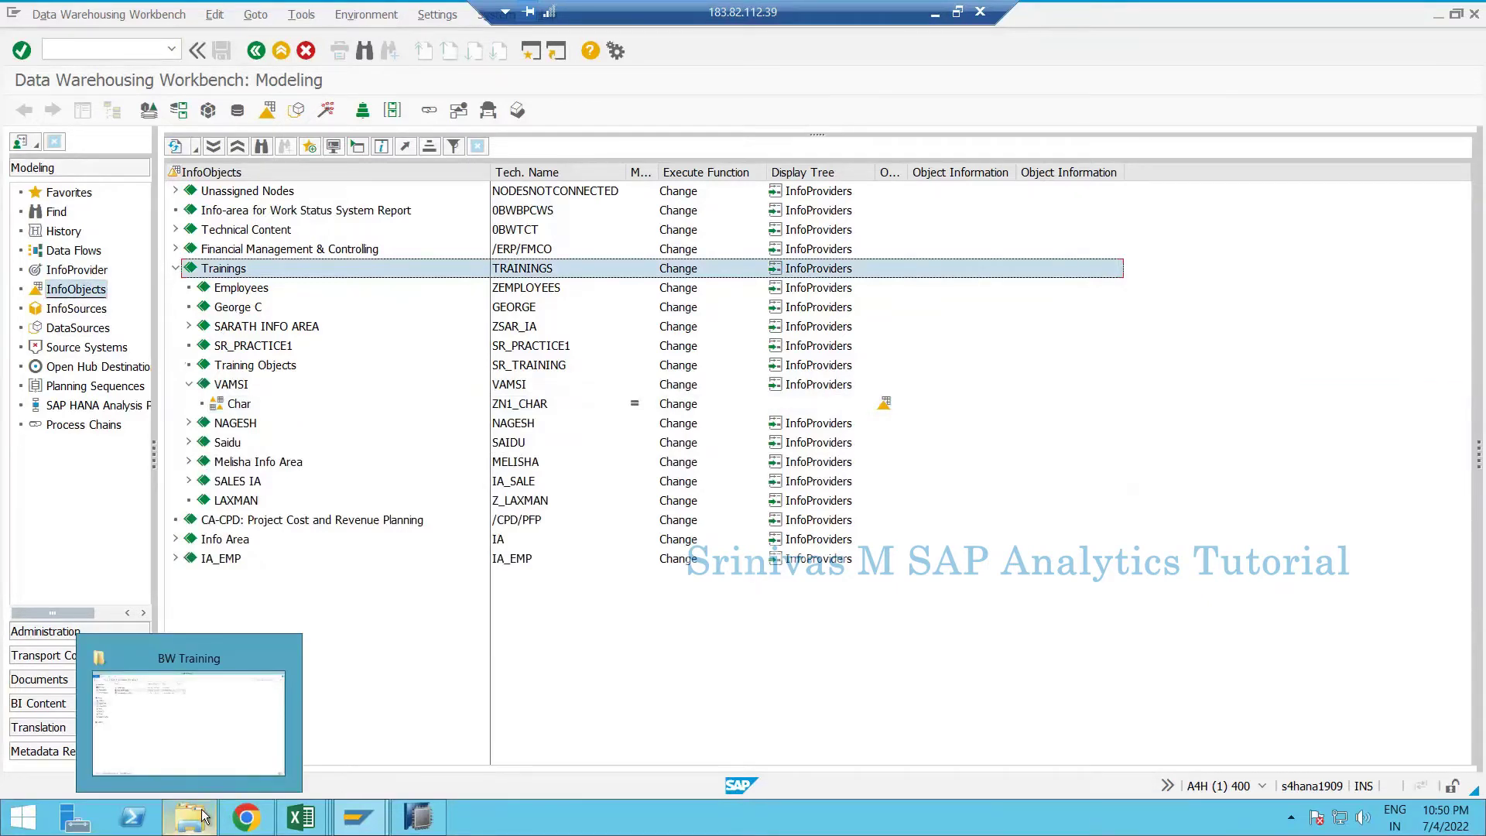
pyautogui.hotkey('alt', 'Tab')
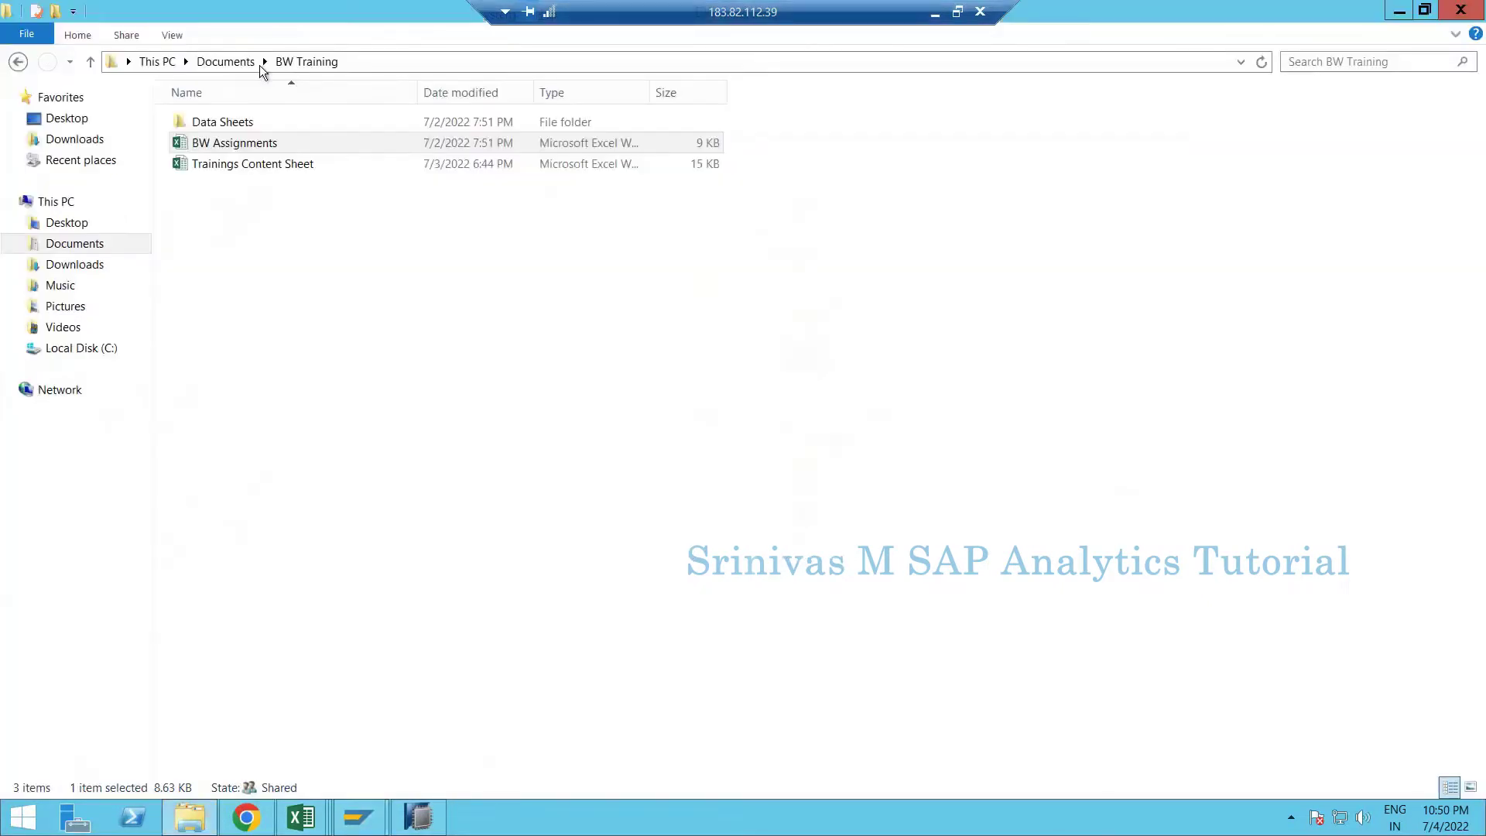
pyautogui.click(227, 148)
pyautogui.press('BackSpace')
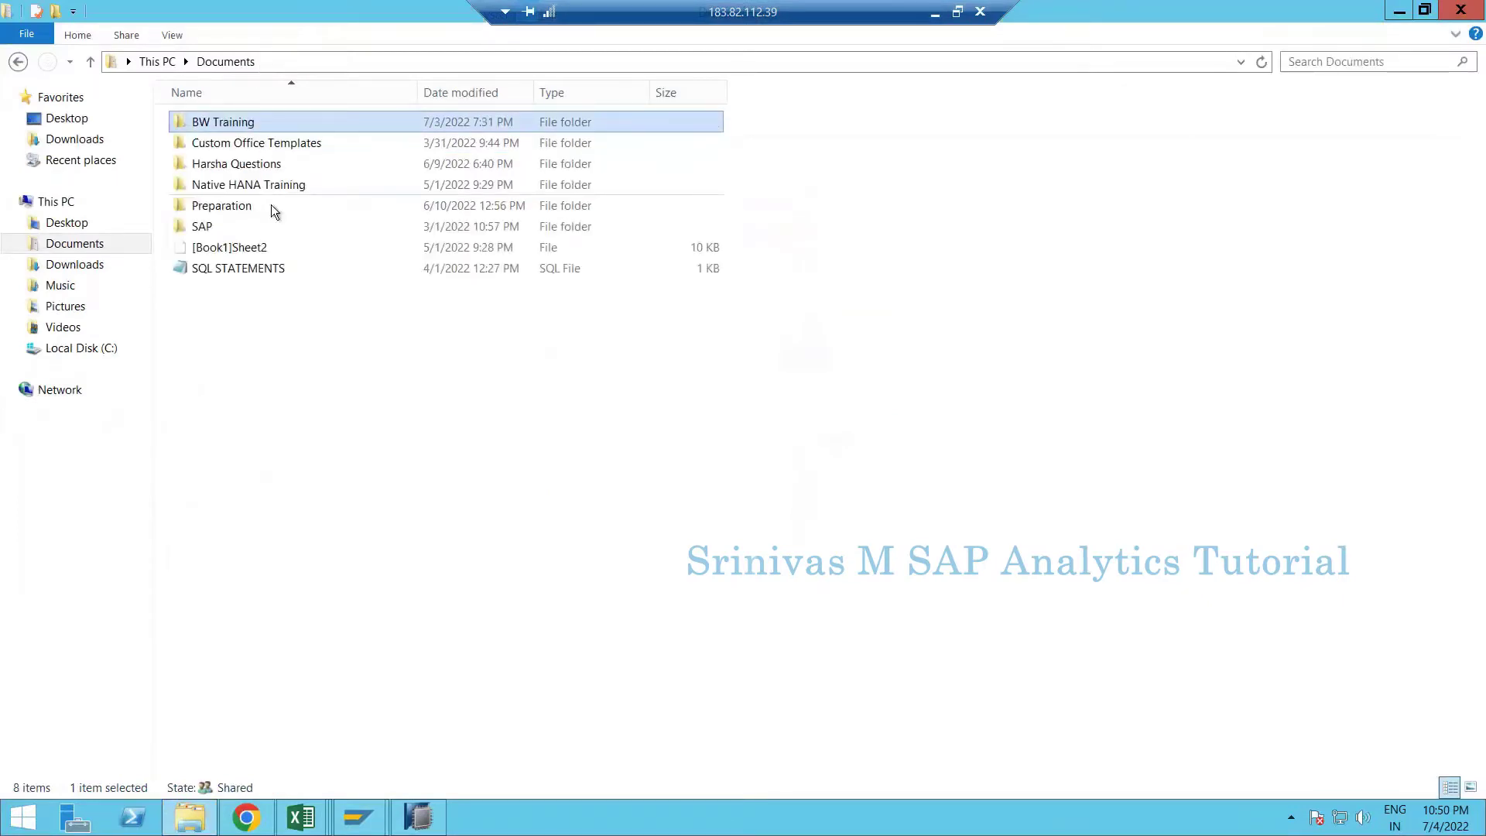
# - Switch back to the SAP workbench and look through the info areas under Trainings in the InfoProvider tree, collapsing Training Objects
pyautogui.hotkey('alt', 'Tab')
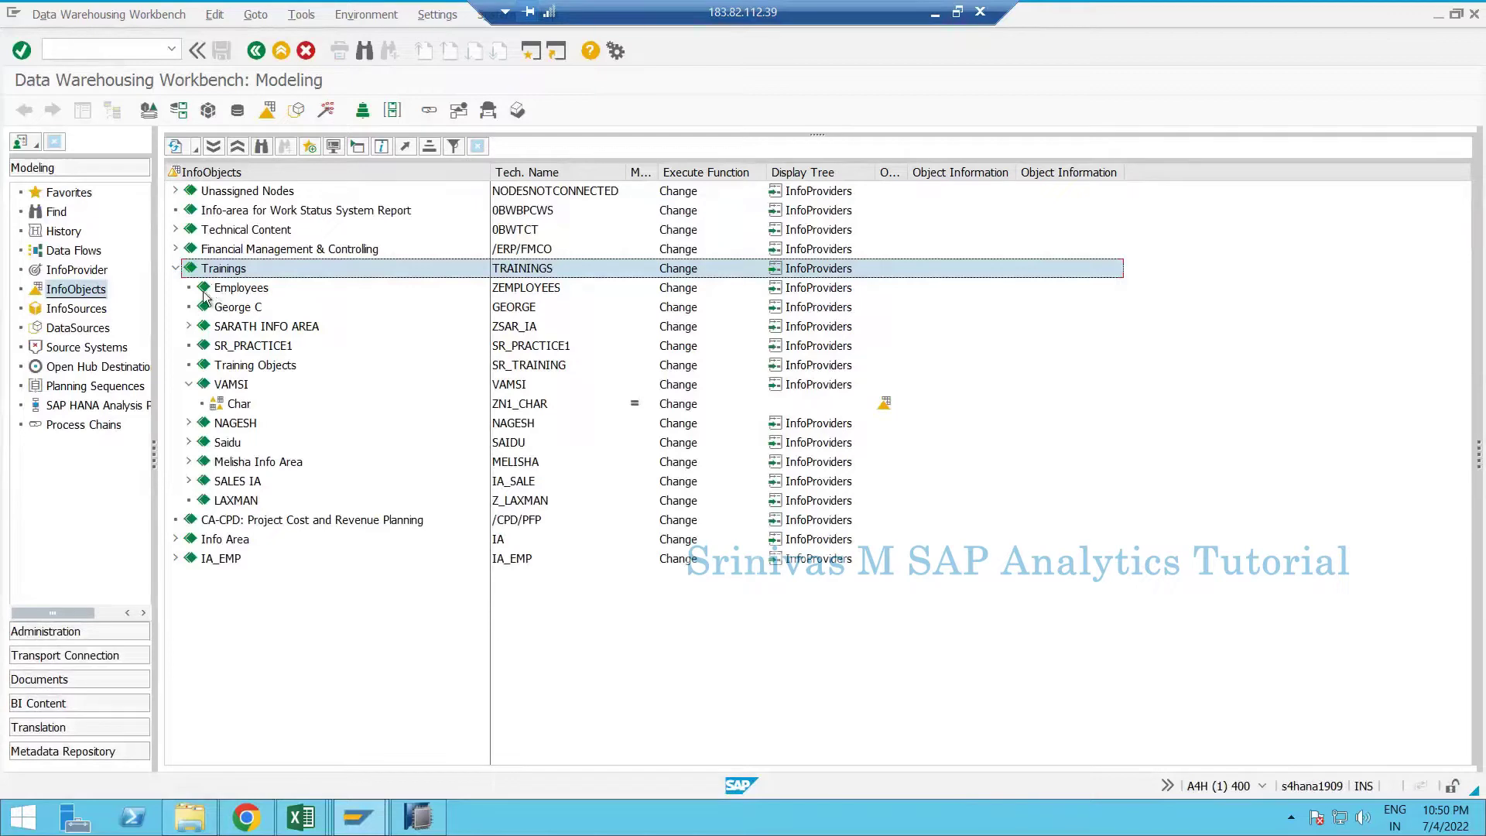
pyautogui.press('Down')
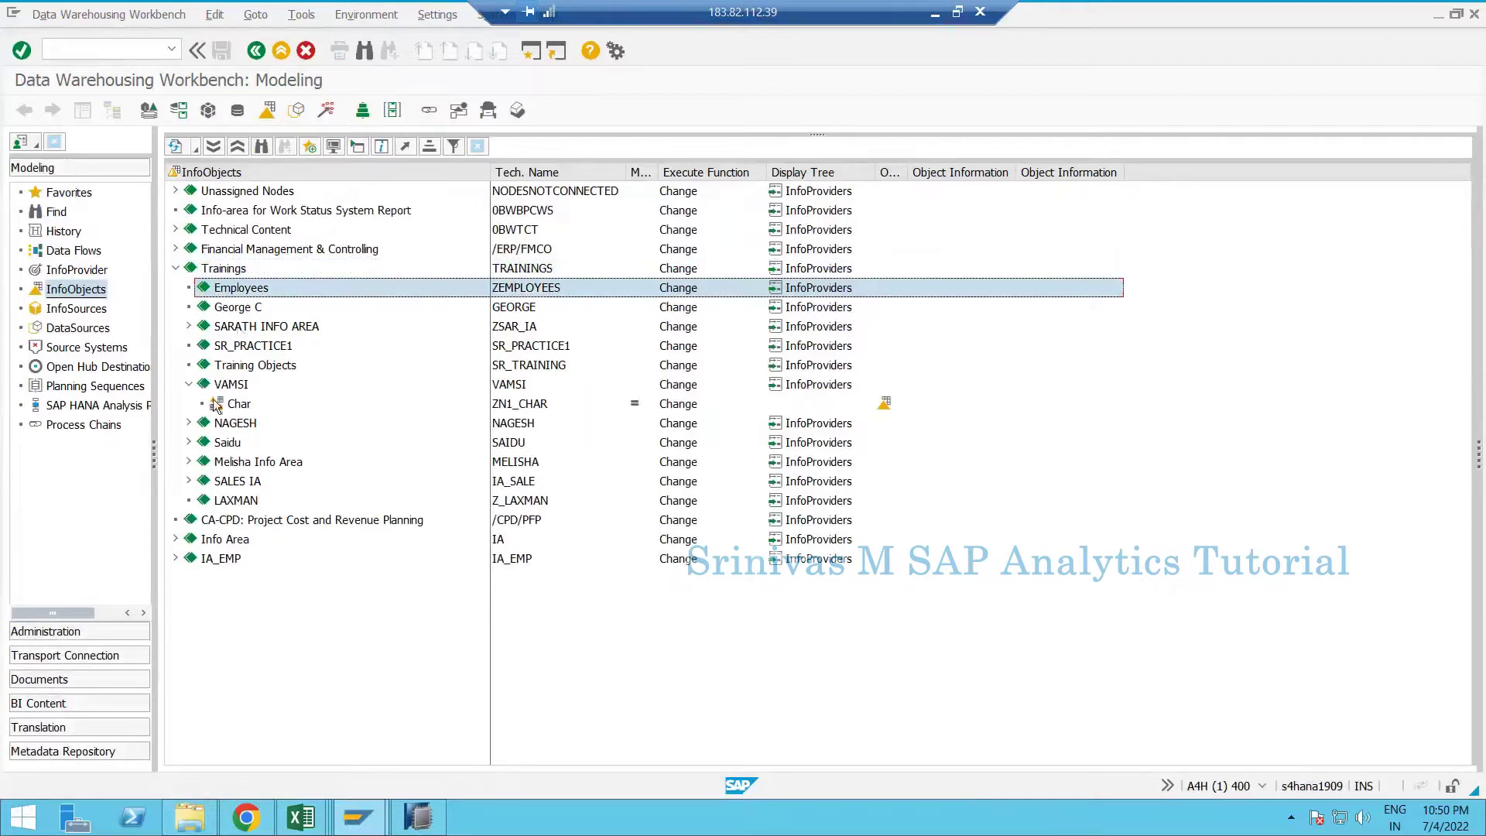
pyautogui.click(89, 271)
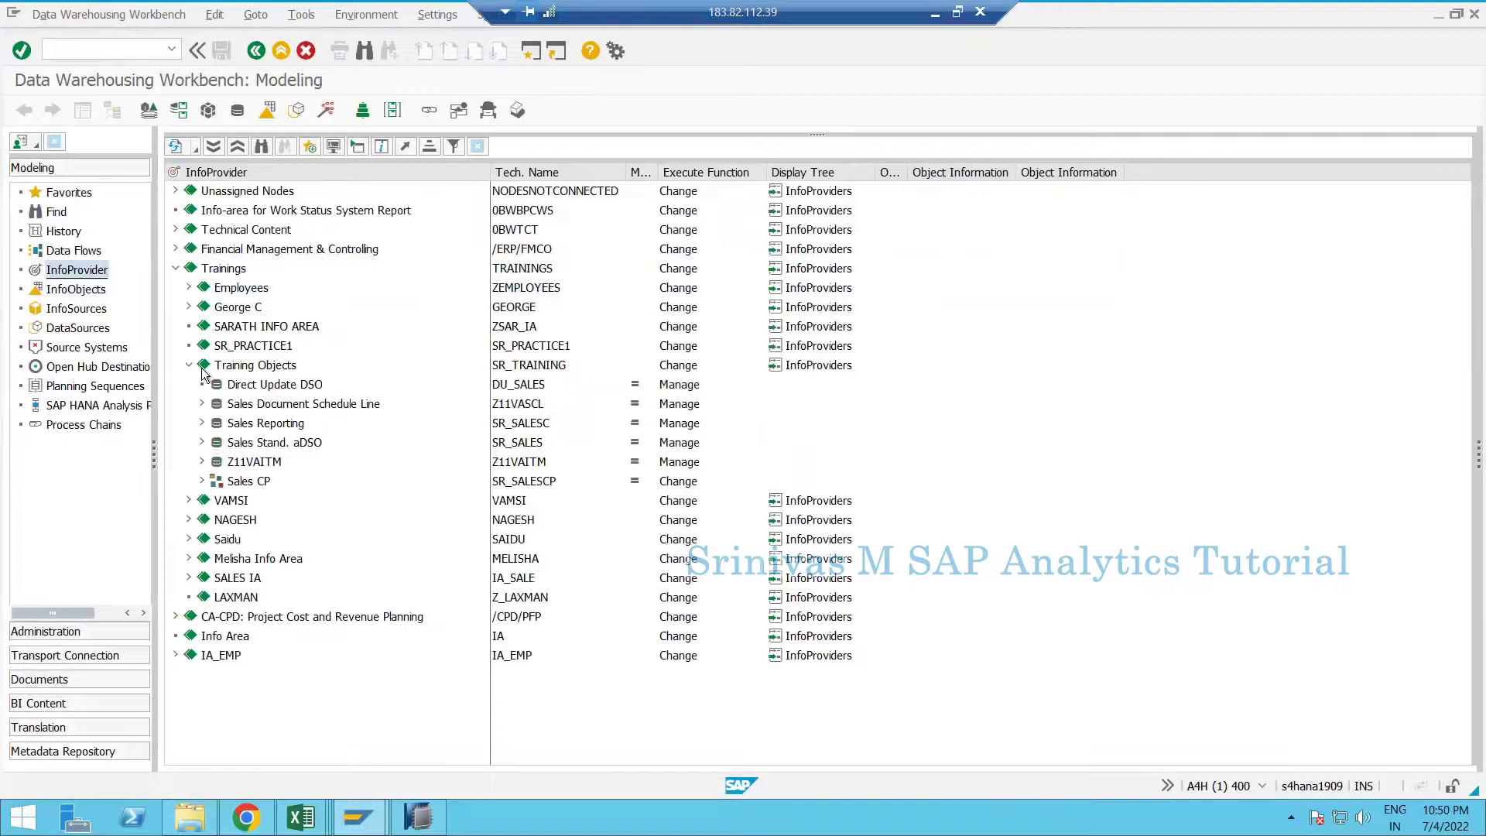
pyautogui.click(227, 308)
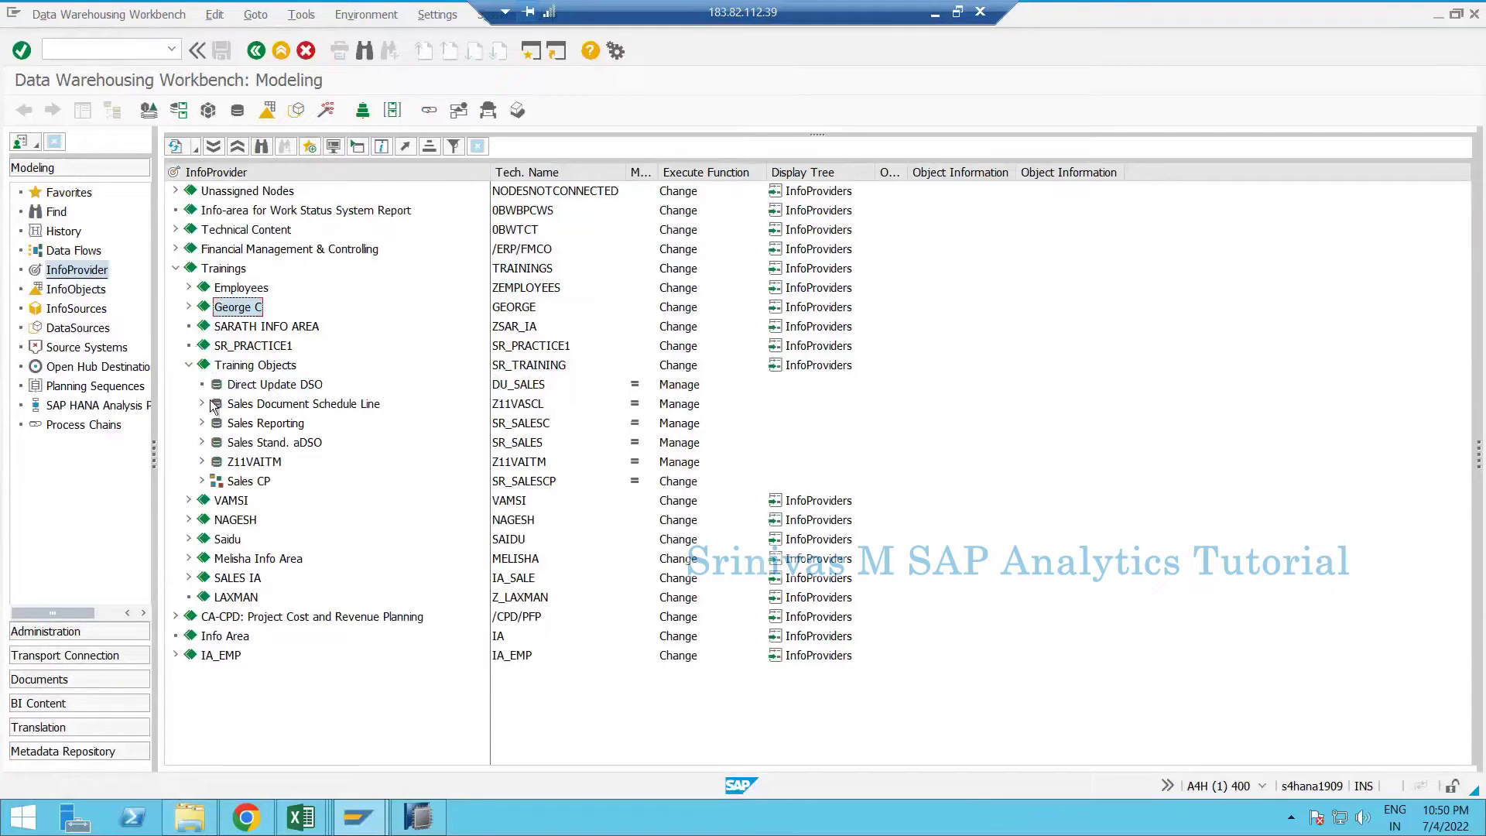
pyautogui.click(204, 346)
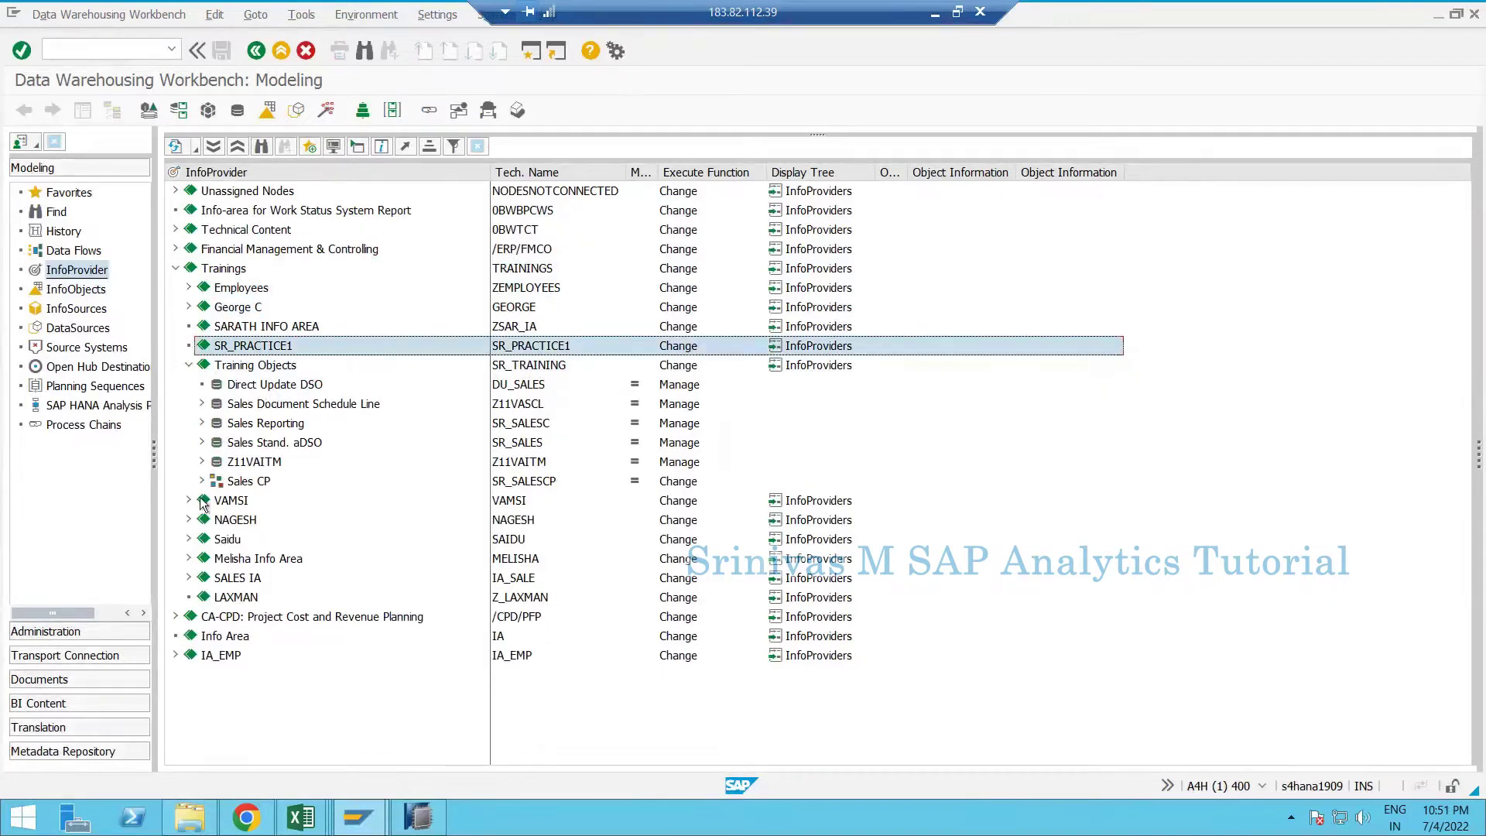
pyautogui.click(249, 503)
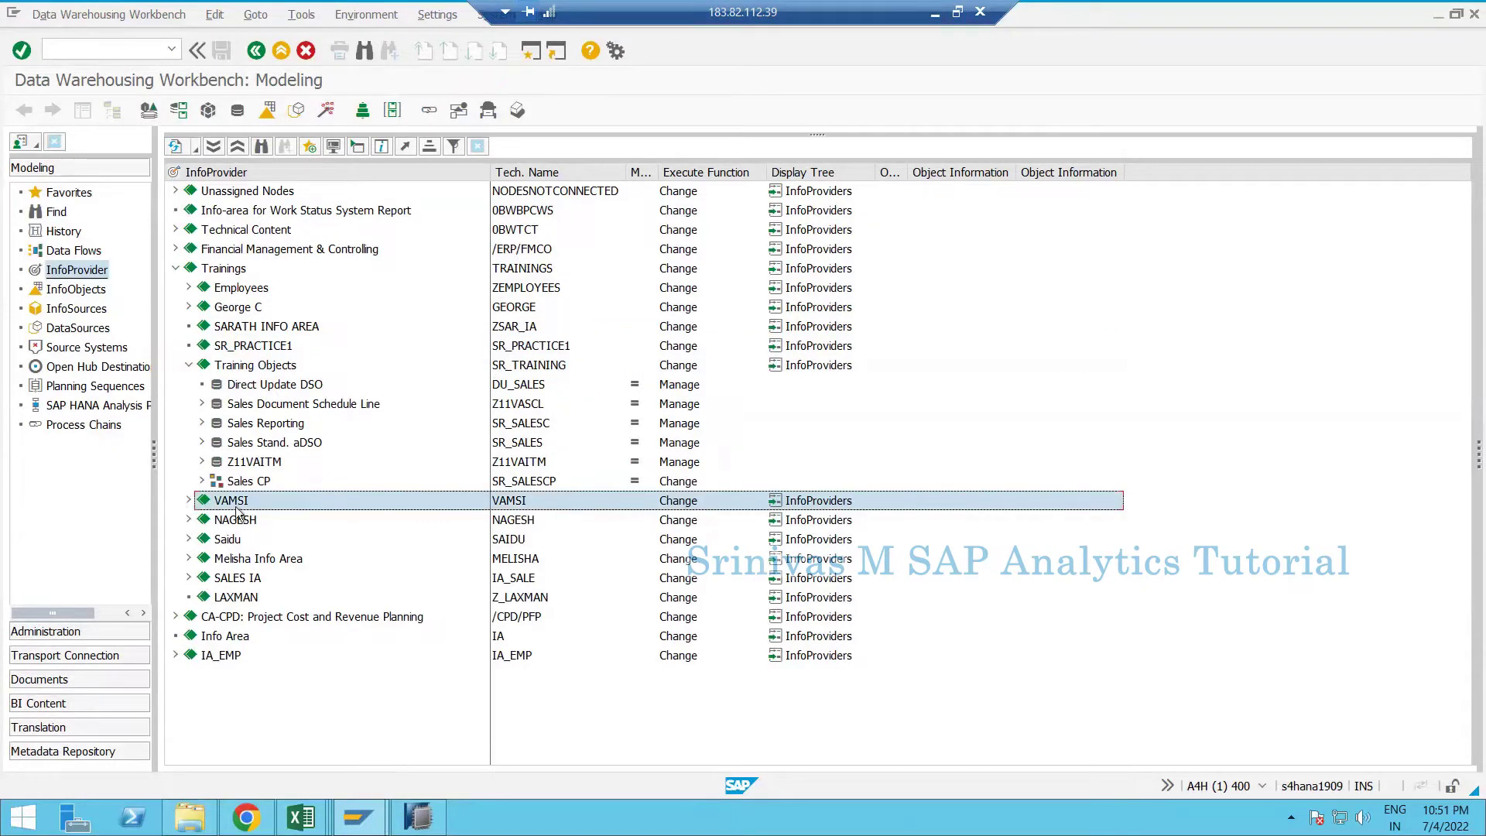
pyautogui.doubleClick(221, 507)
pyautogui.click(222, 270)
pyautogui.press('Down')
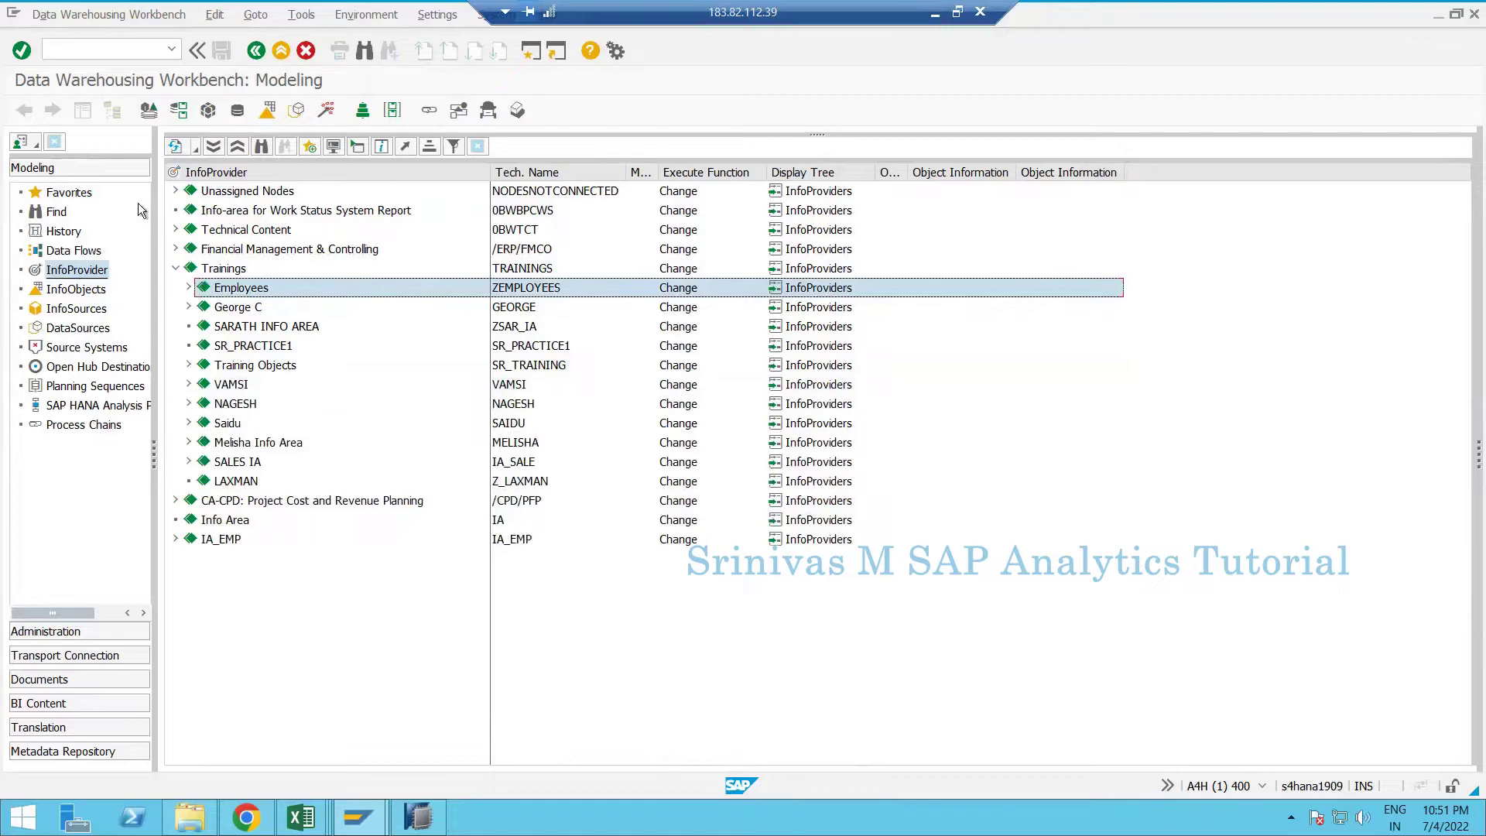
pyautogui.hotkey('alt', 'Tab')
pyautogui.click(76, 271)
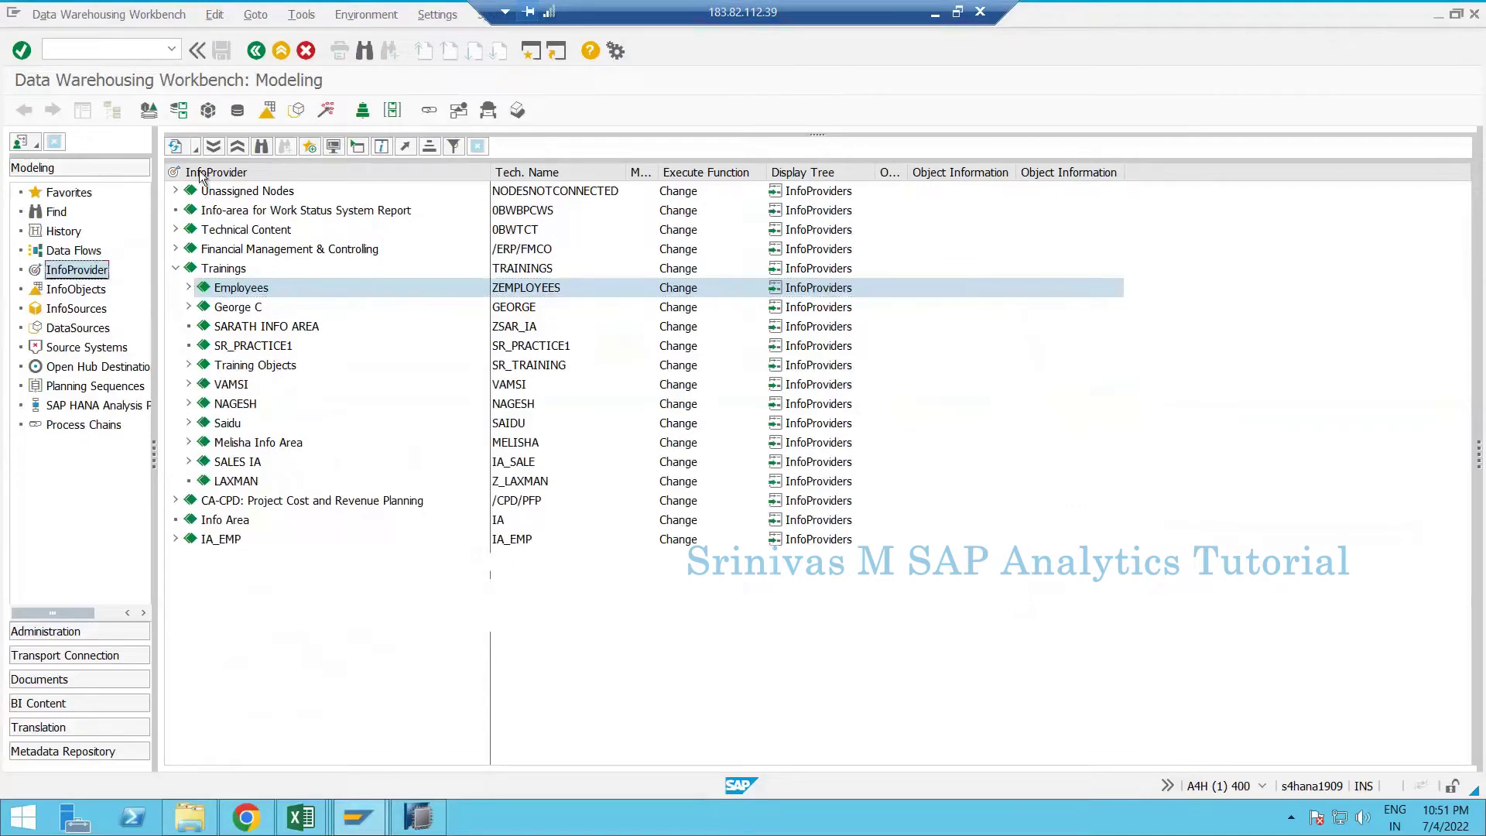
pyautogui.rightClick(284, 169)
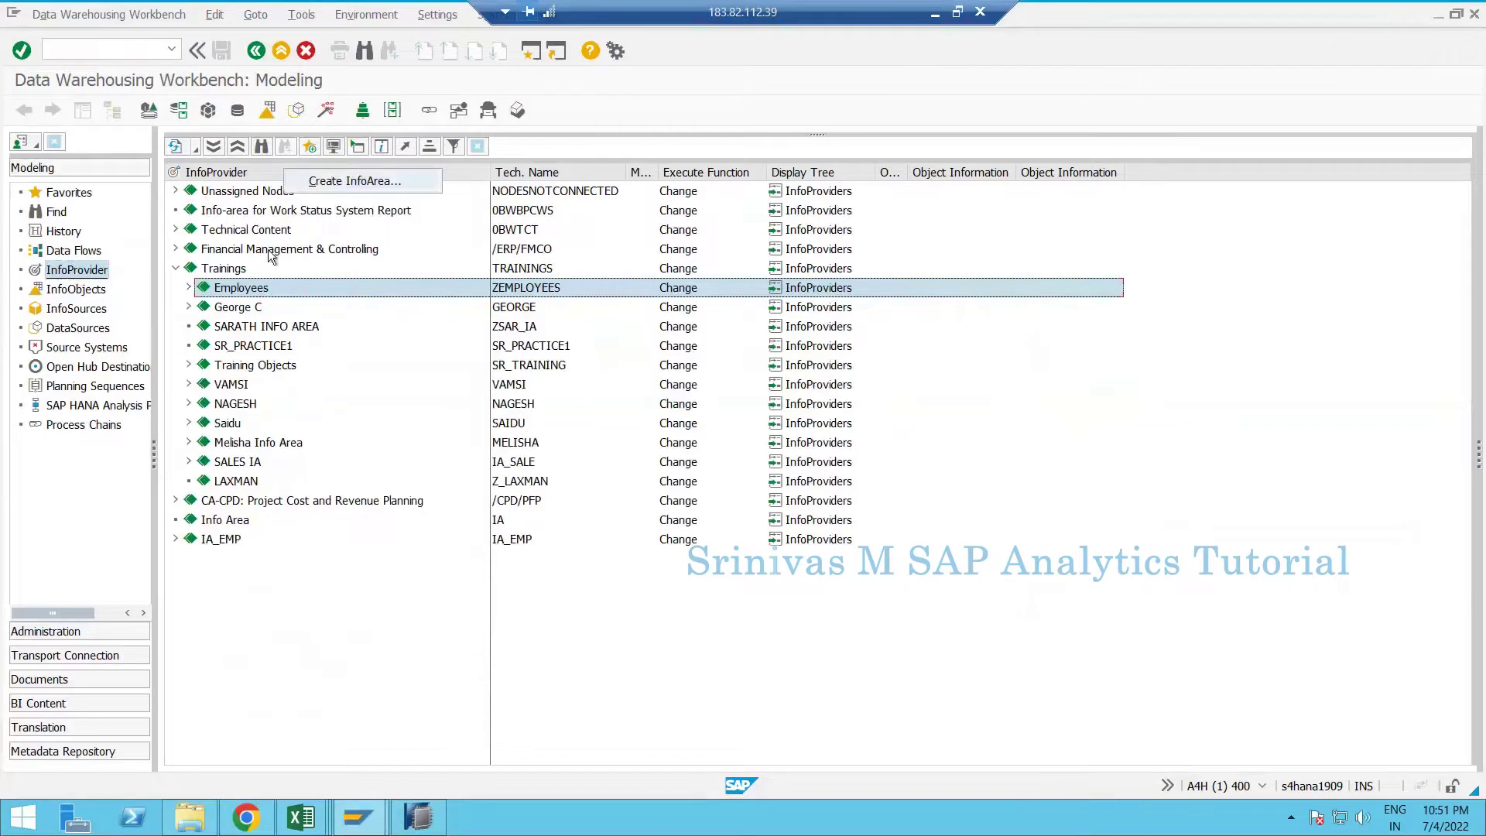
pyautogui.click(354, 180)
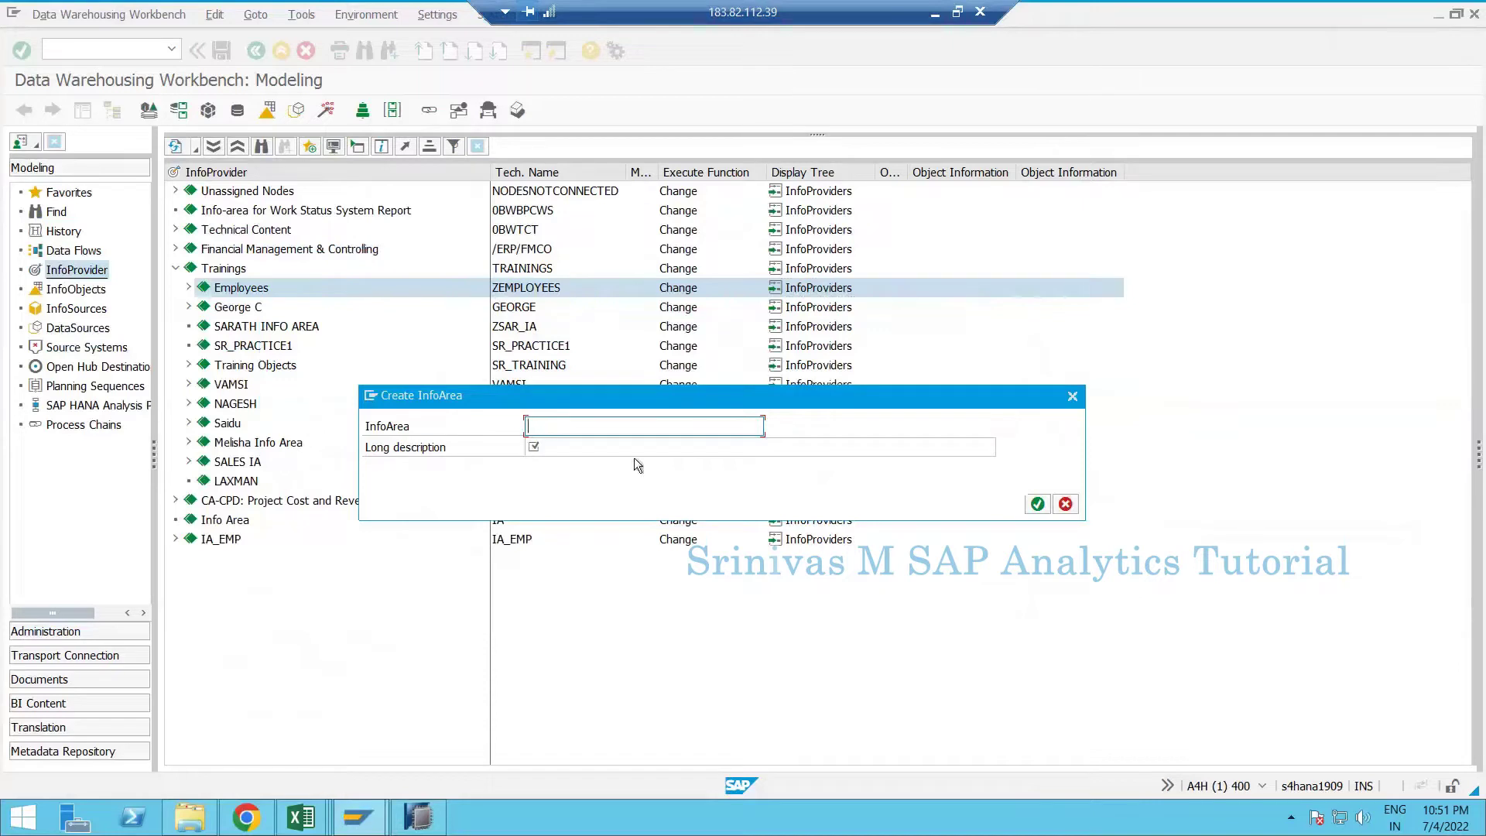
pyautogui.press('Tab')
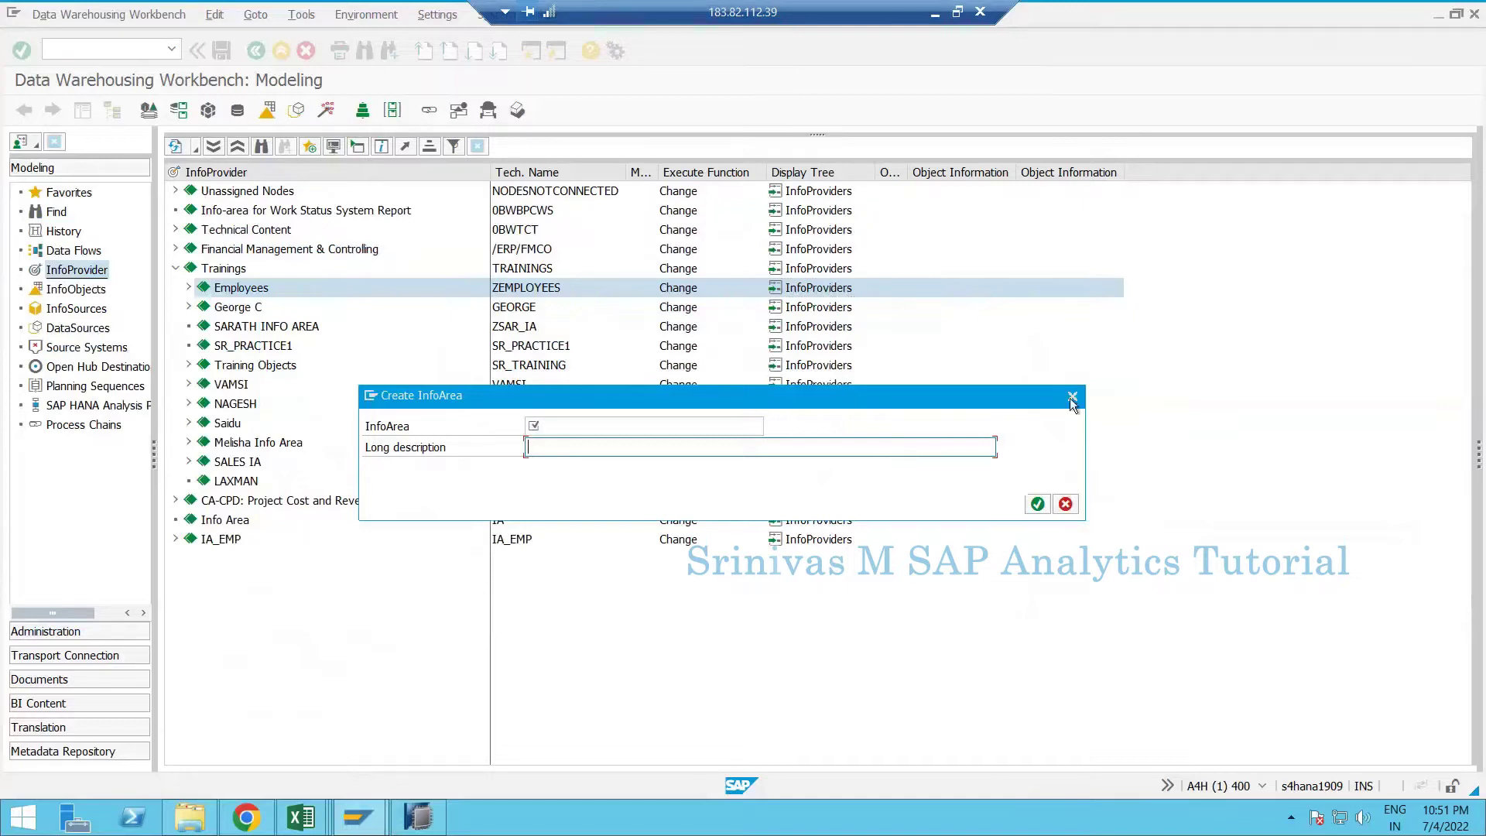
pyautogui.press('Escape')
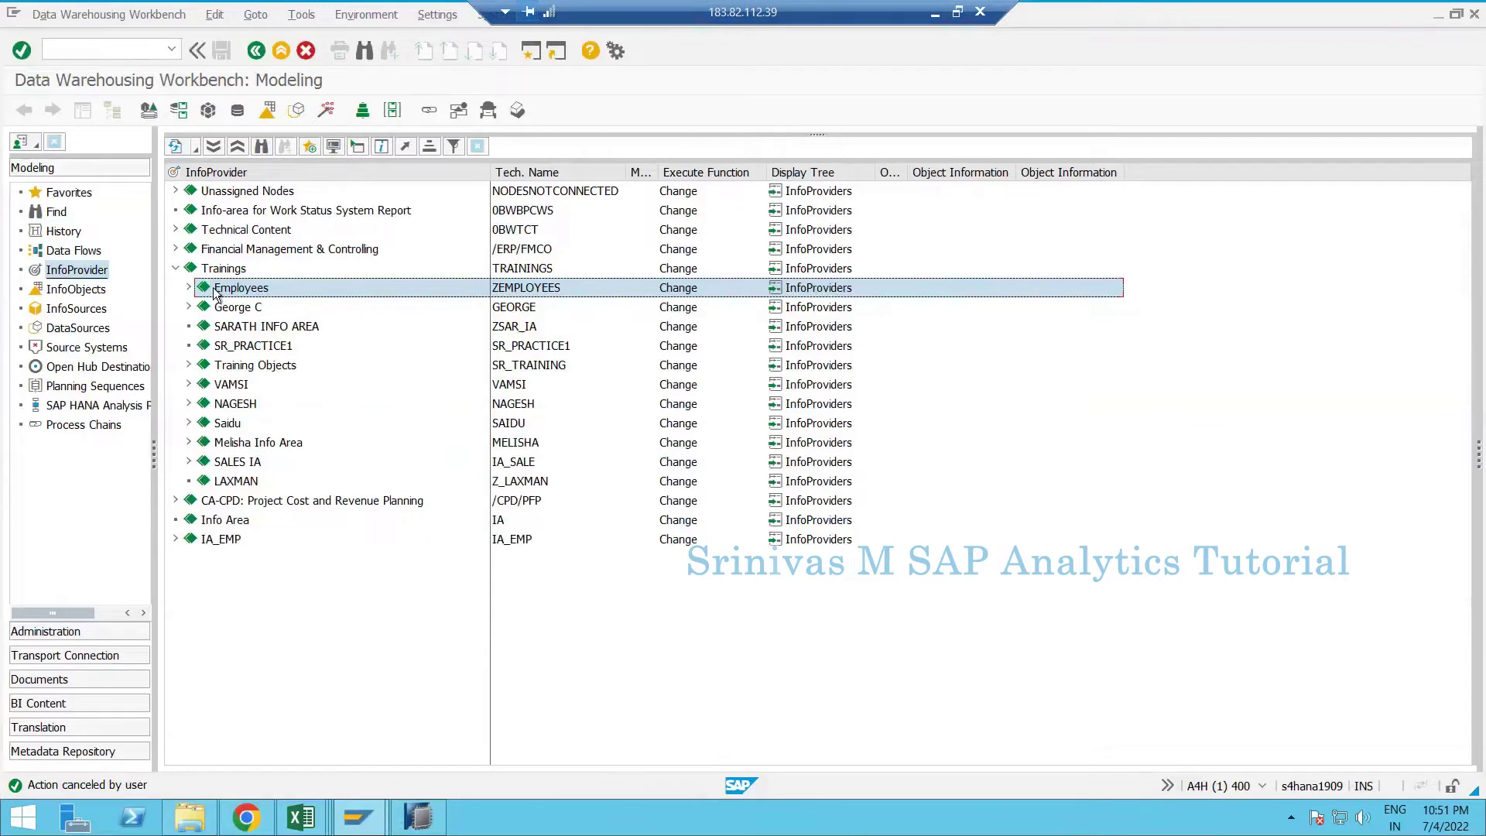
# - Expand Training Objects and start a new InfoArea under it with the technical name SR_BW4HANA
pyautogui.click(229, 370)
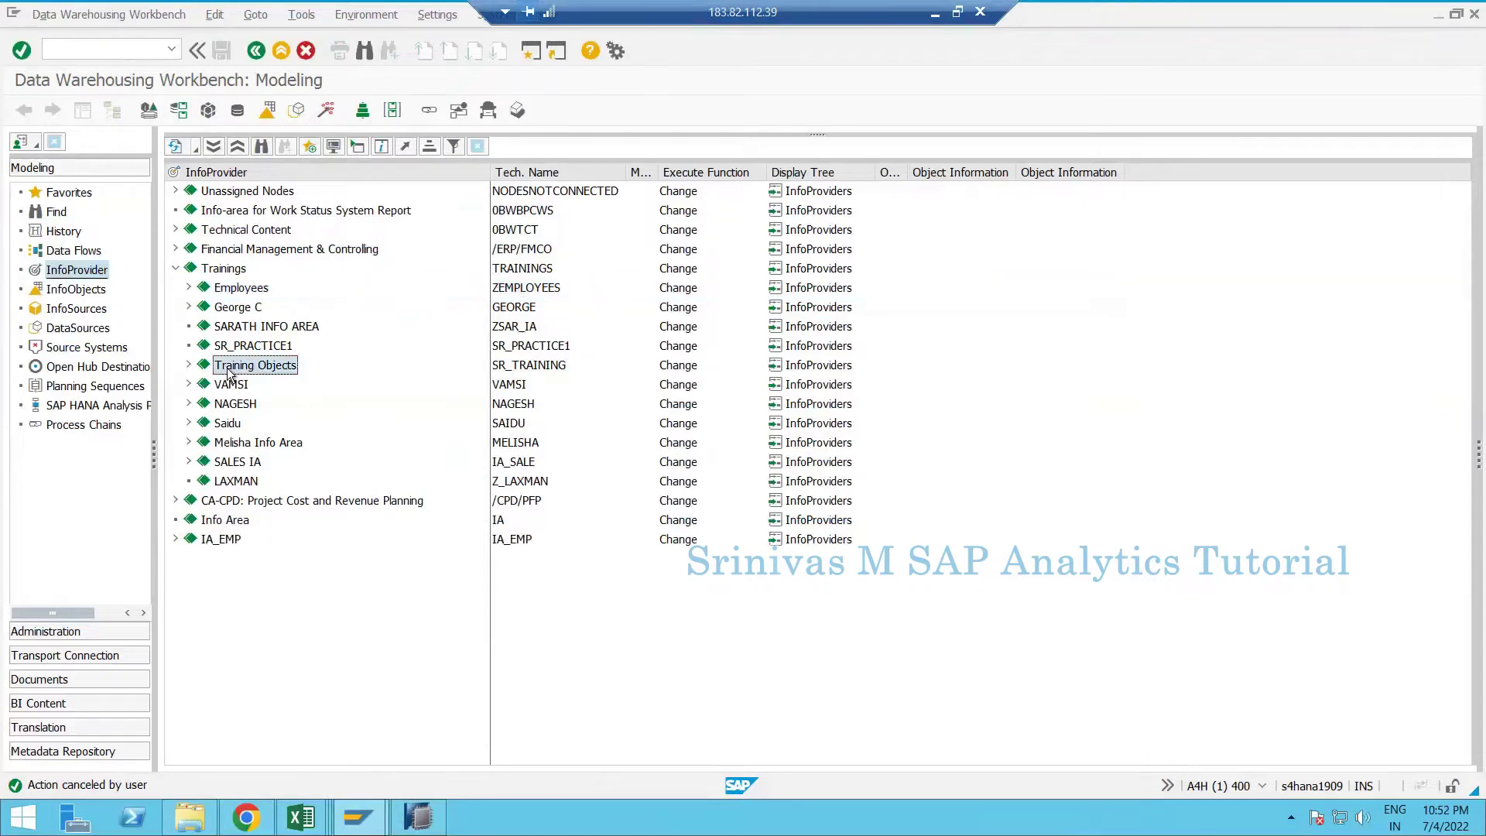
pyautogui.doubleClick(231, 373)
pyautogui.rightClick(249, 376)
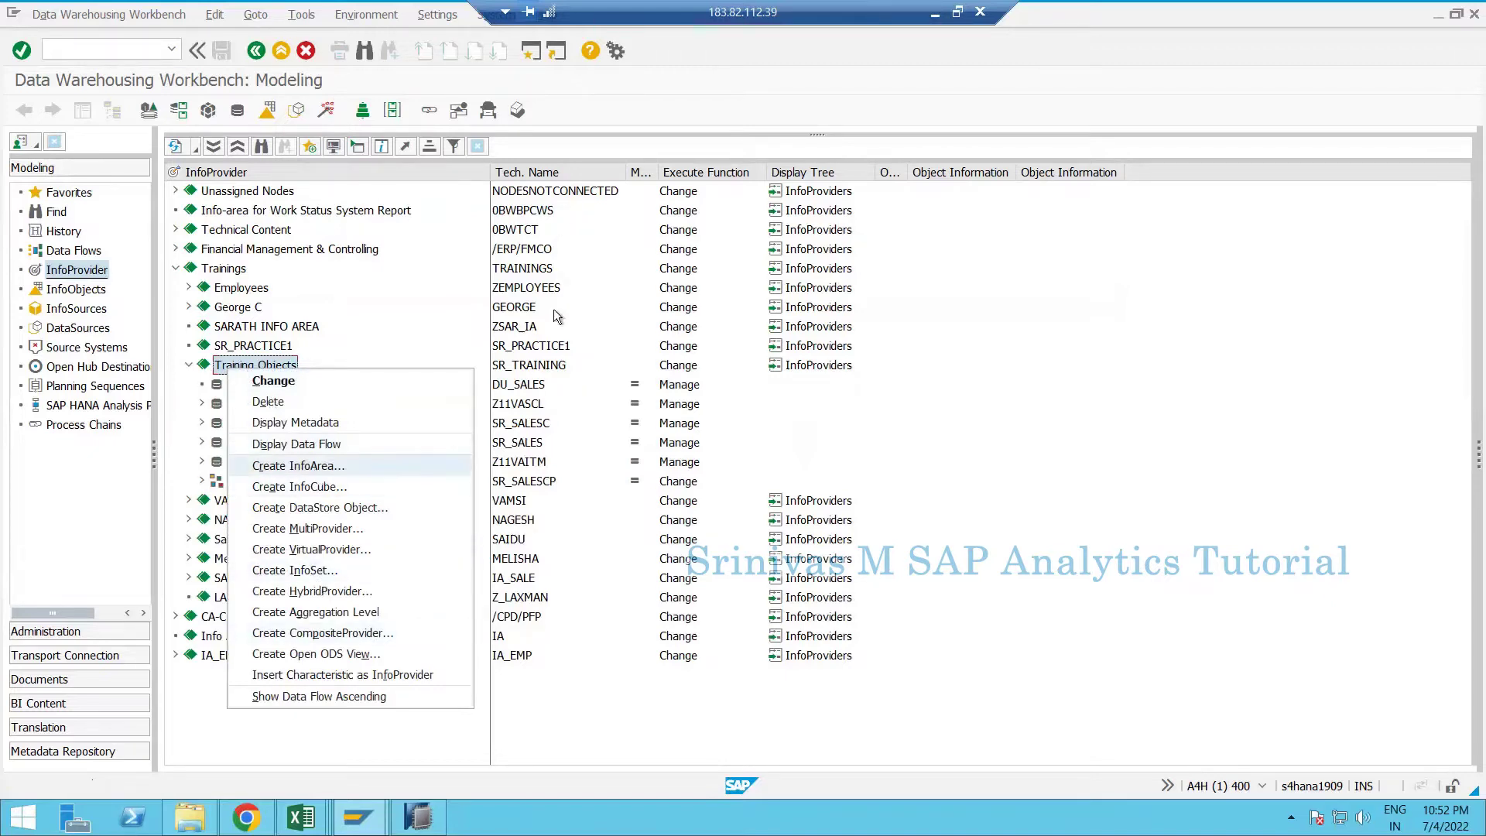
pyautogui.press('Return')
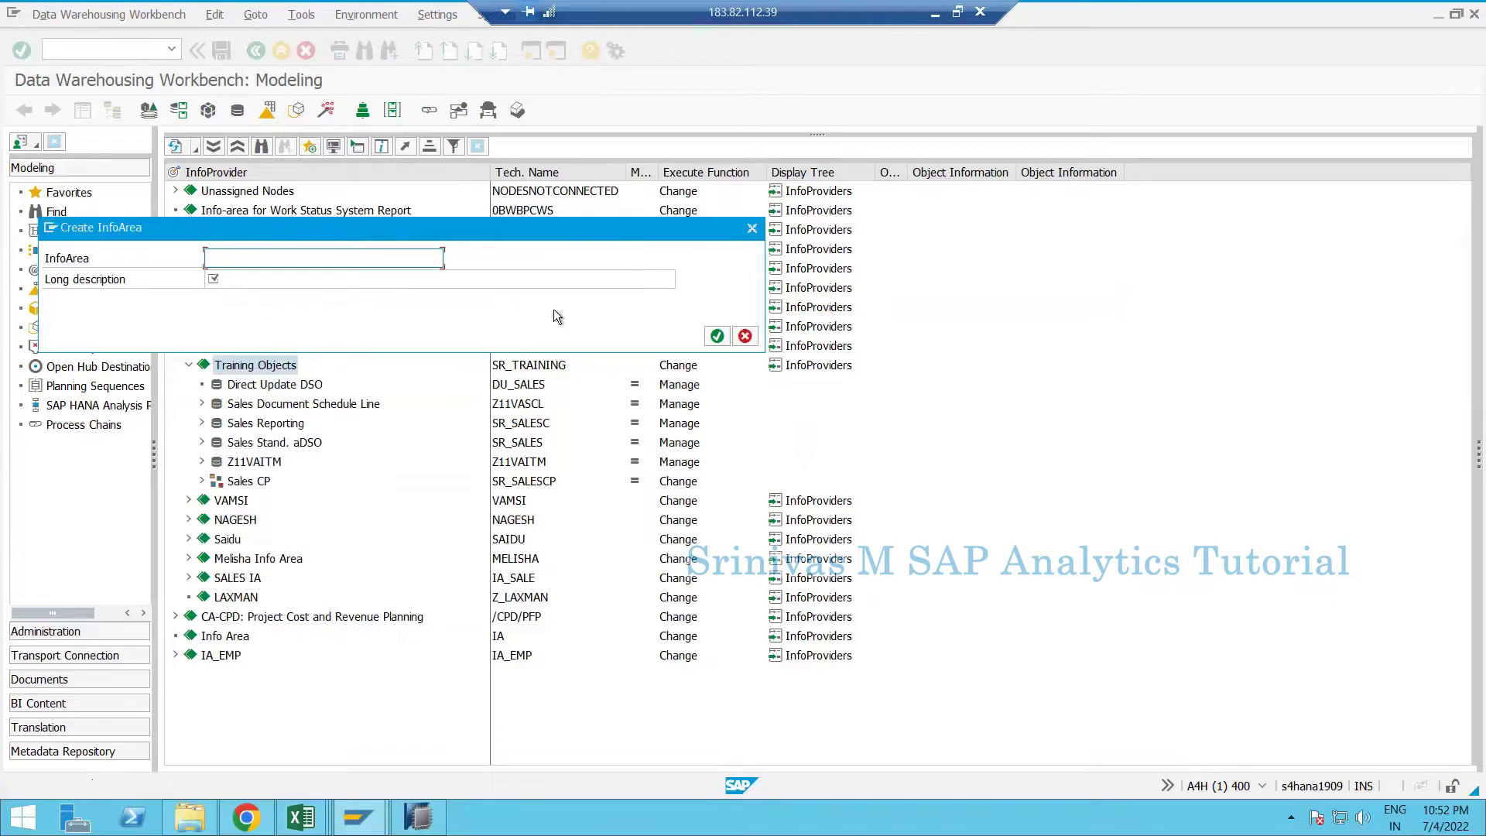
pyautogui.write('SR_')
pyautogui.write('BW')
pyautogui.write('$')
pyautogui.write('HANA')
pyautogui.press('Tab')
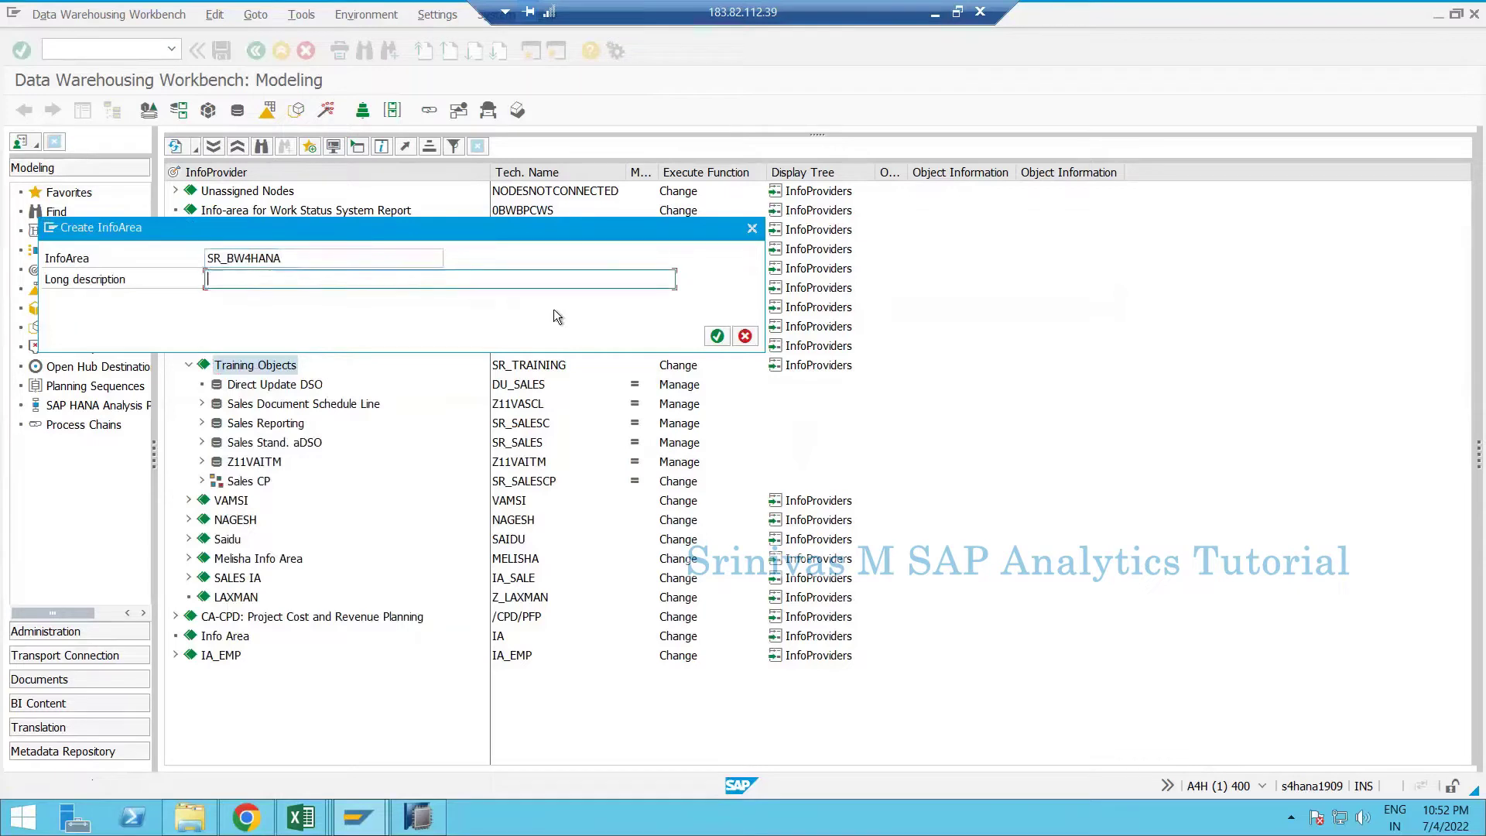
# - Give the new InfoArea the long description BW4HANA Class Objects and create it
pyautogui.write('BW4HANA Class Objects')
pyautogui.moveTo(283, 238); pyautogui.dragTo(563, 449)
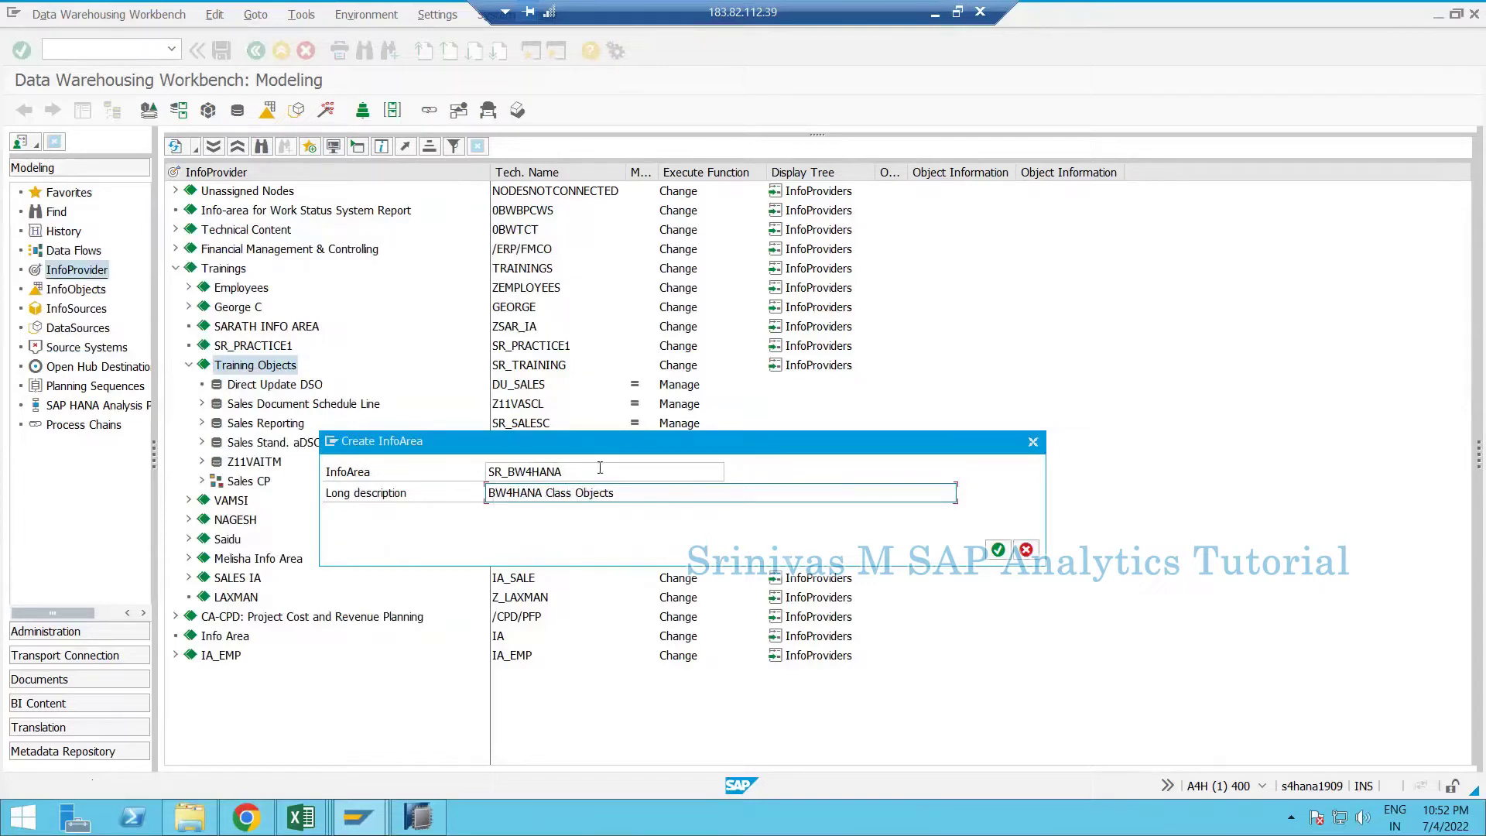
pyautogui.click(572, 470)
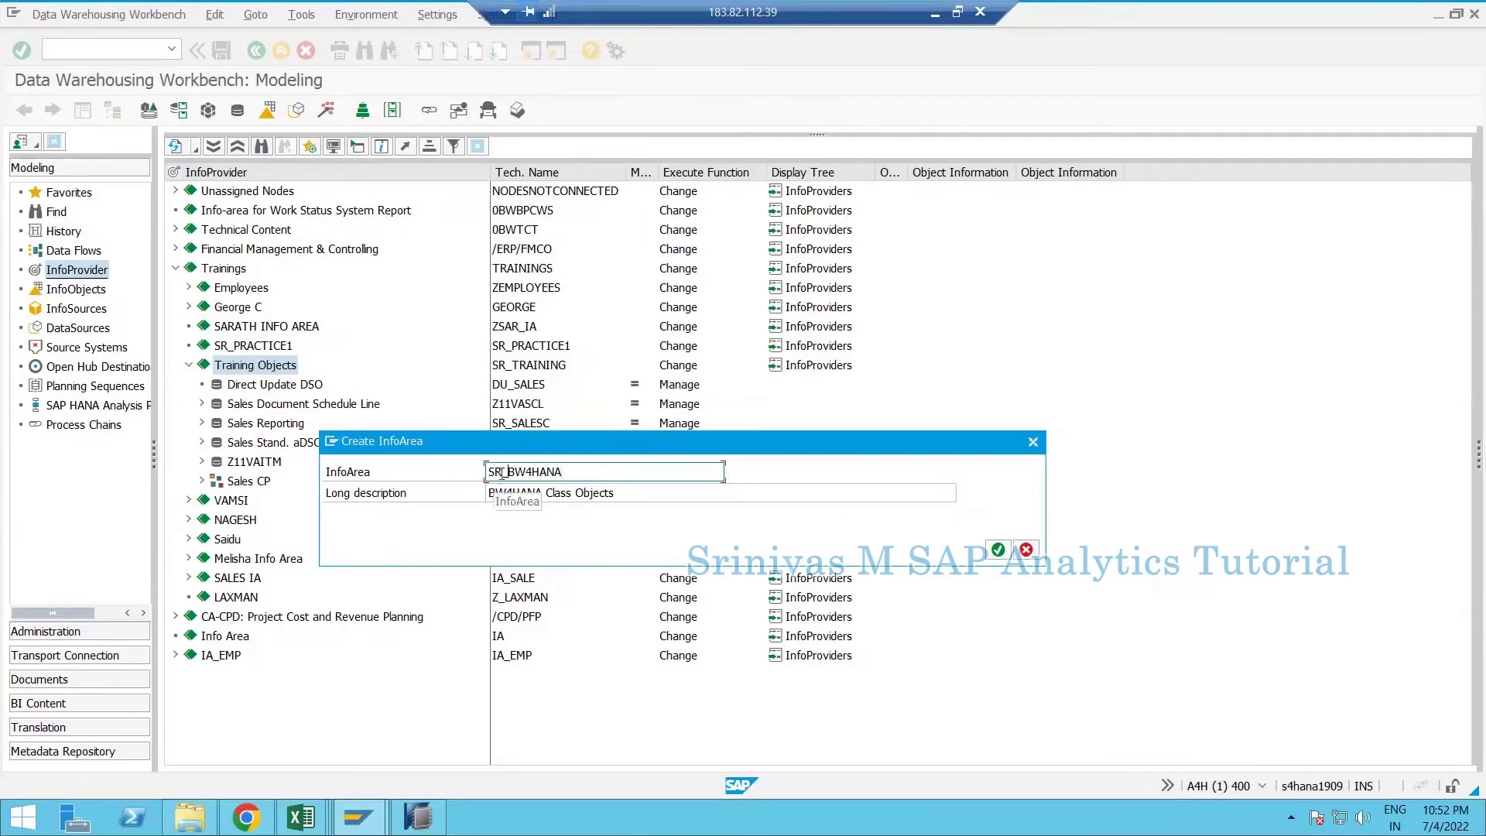
pyautogui.moveTo(502, 473); pyautogui.dragTo(508, 472)
pyautogui.click(627, 478)
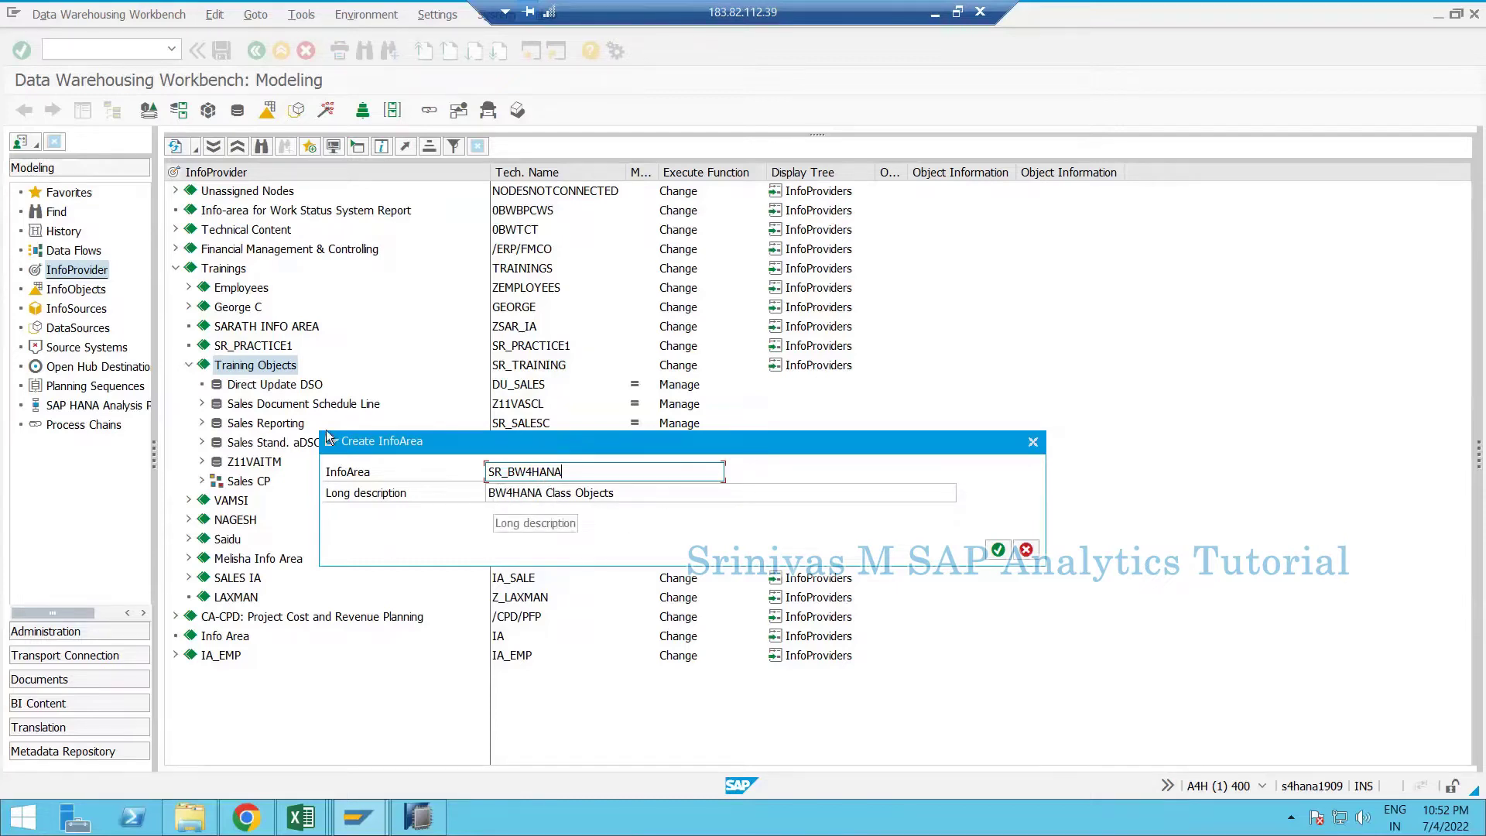
pyautogui.press('Return')
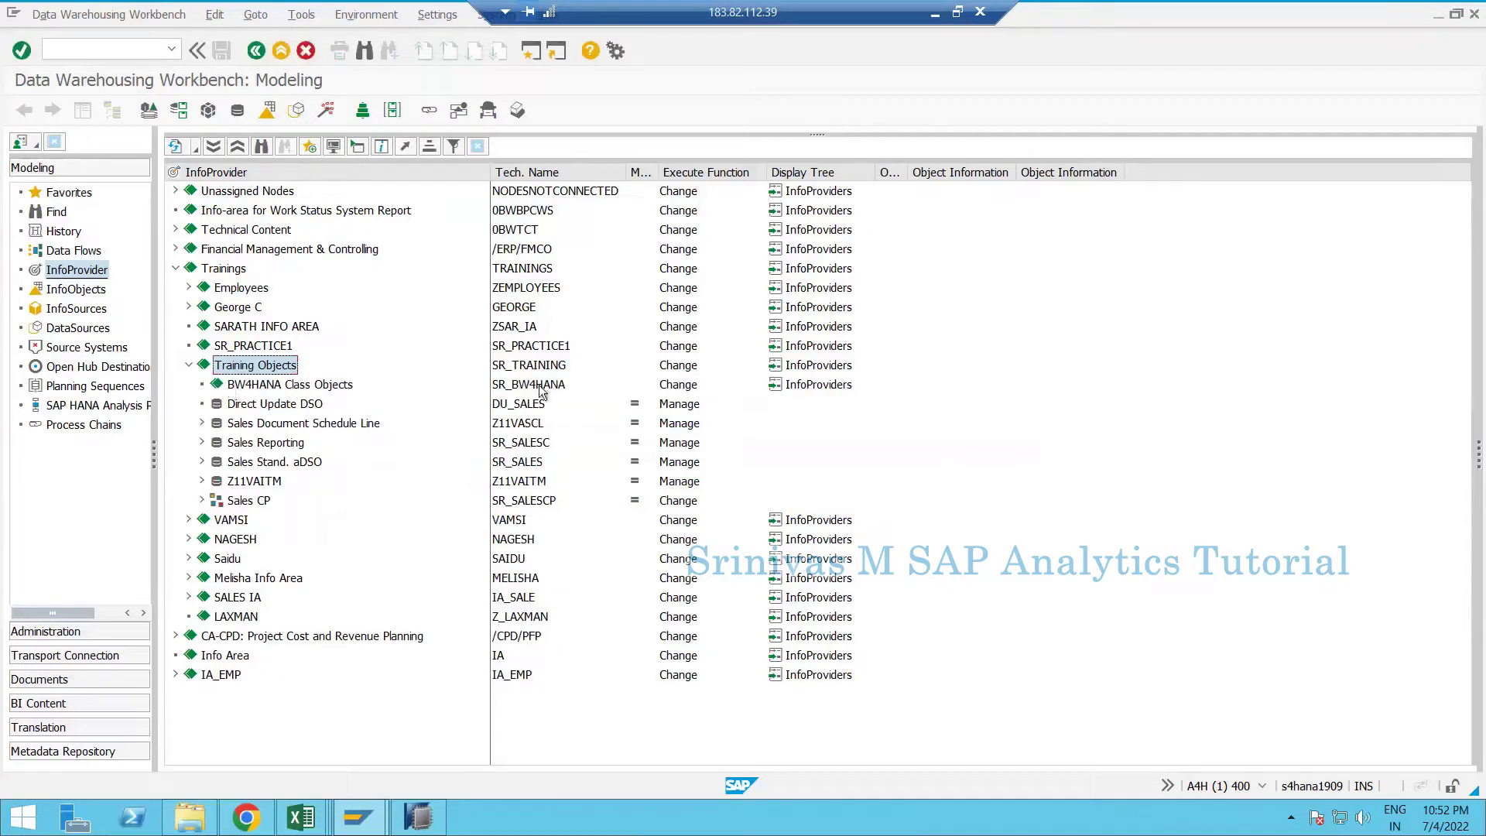
# - Review where the BW4HANA Class Objects InfoArea sits under Training Objects in the InfoProvider tree
pyautogui.click(232, 385)
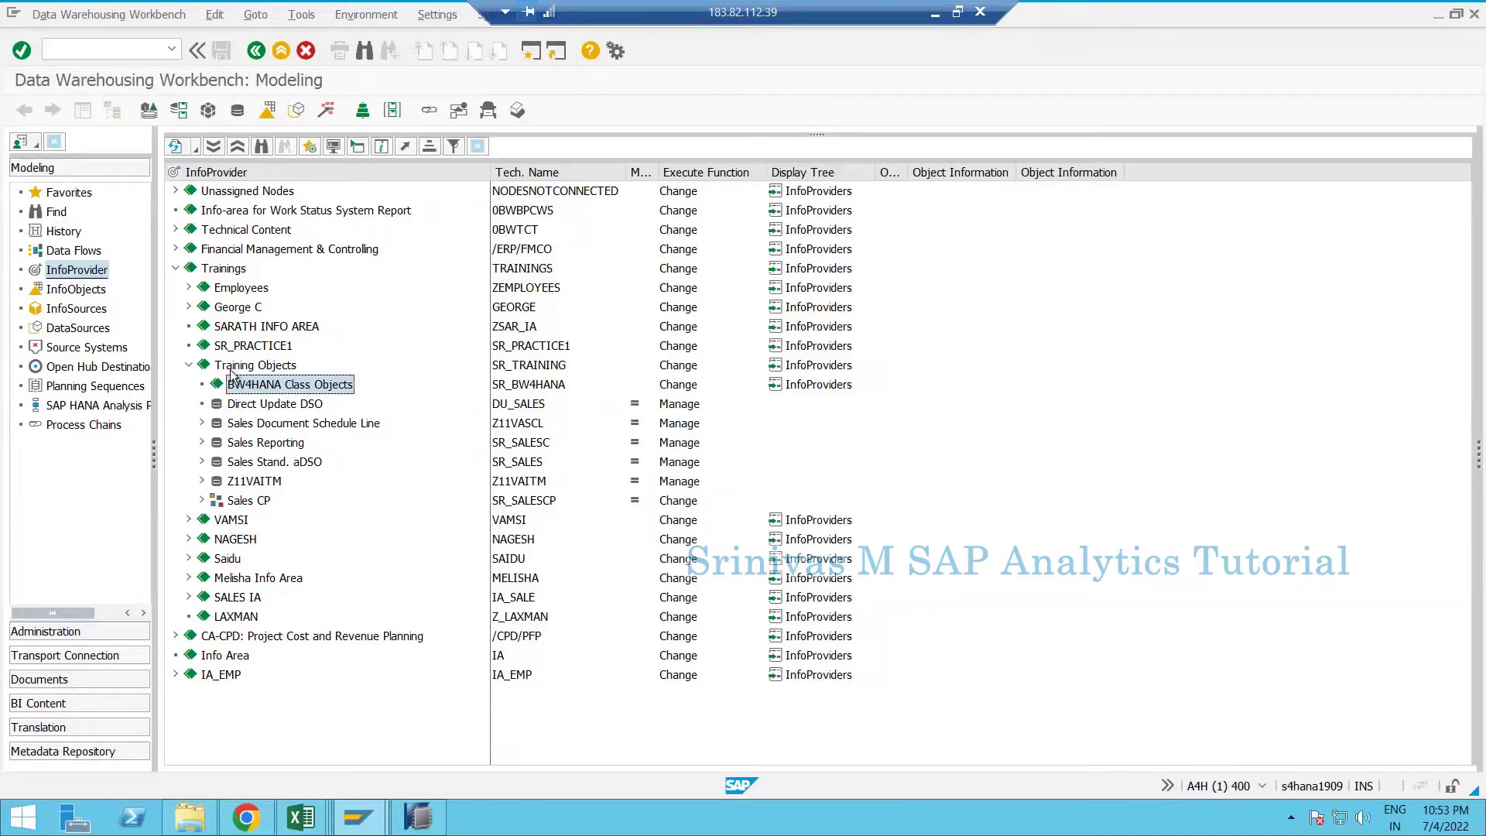
pyautogui.press('Up')
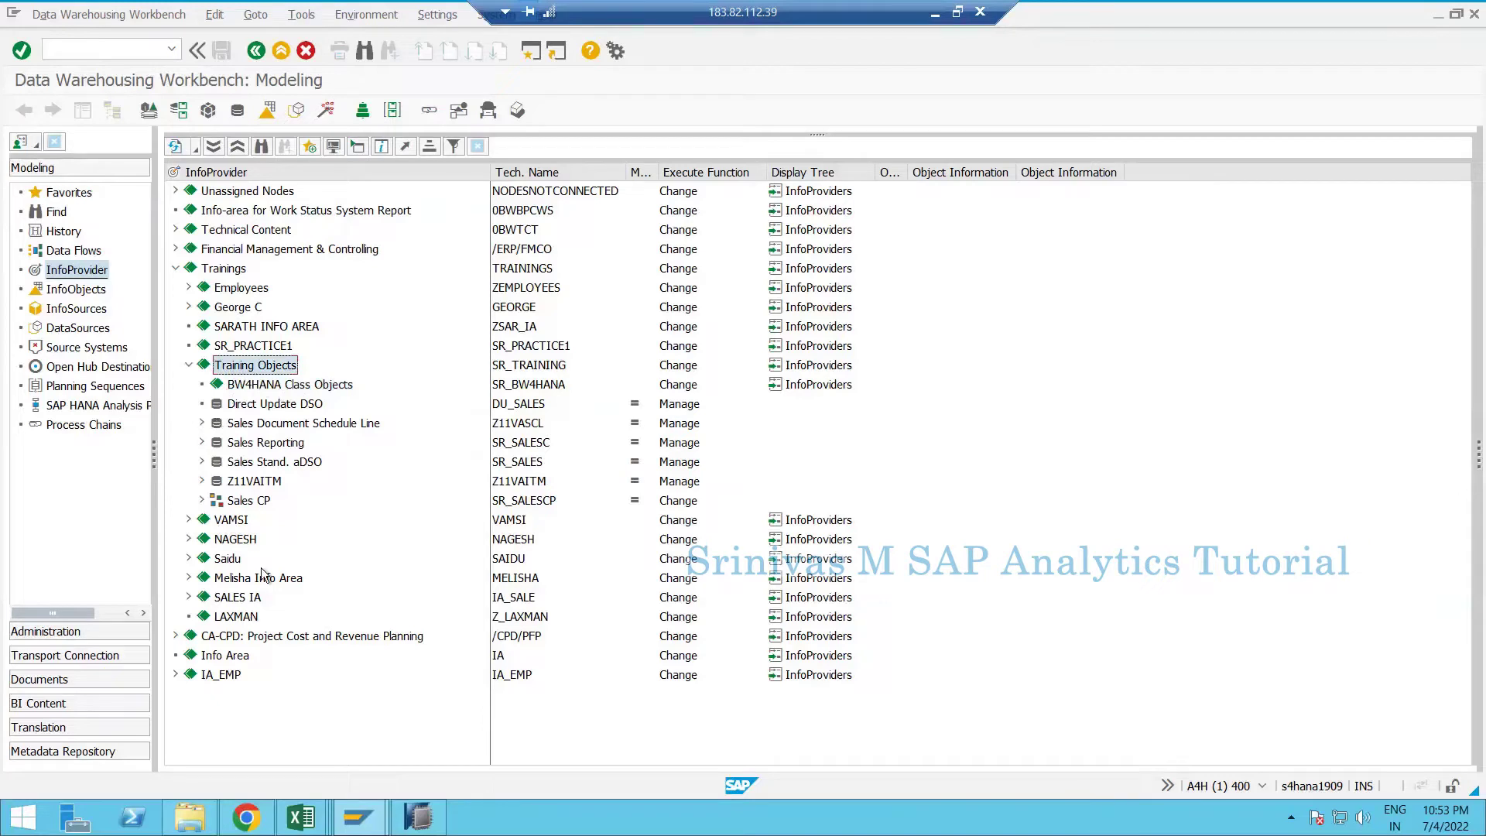
pyautogui.click(258, 387)
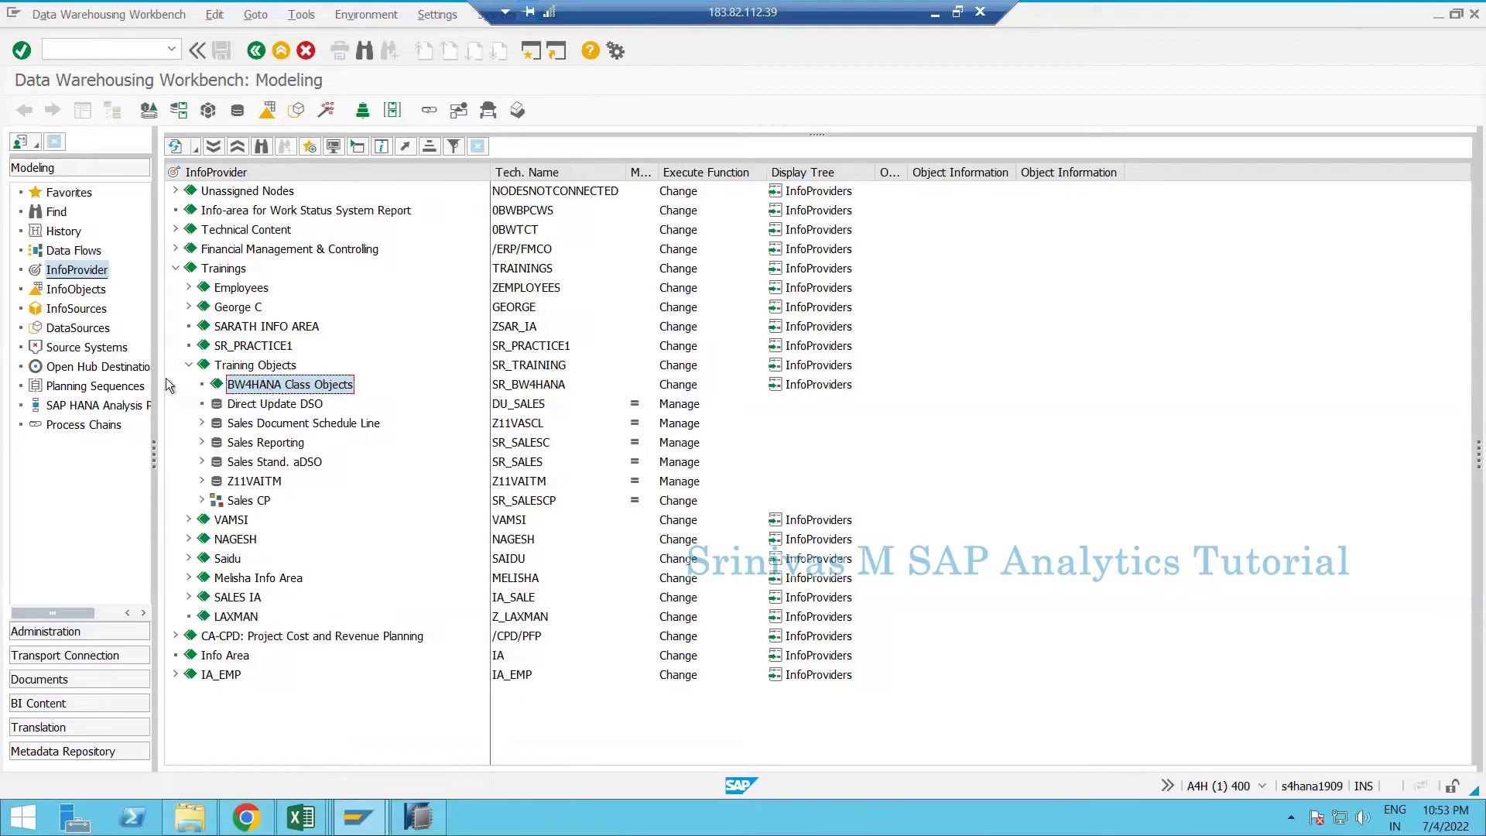
# - Display the InfoObjects tree, refresh the entire tree and expand Training Objects
pyautogui.click(75, 290)
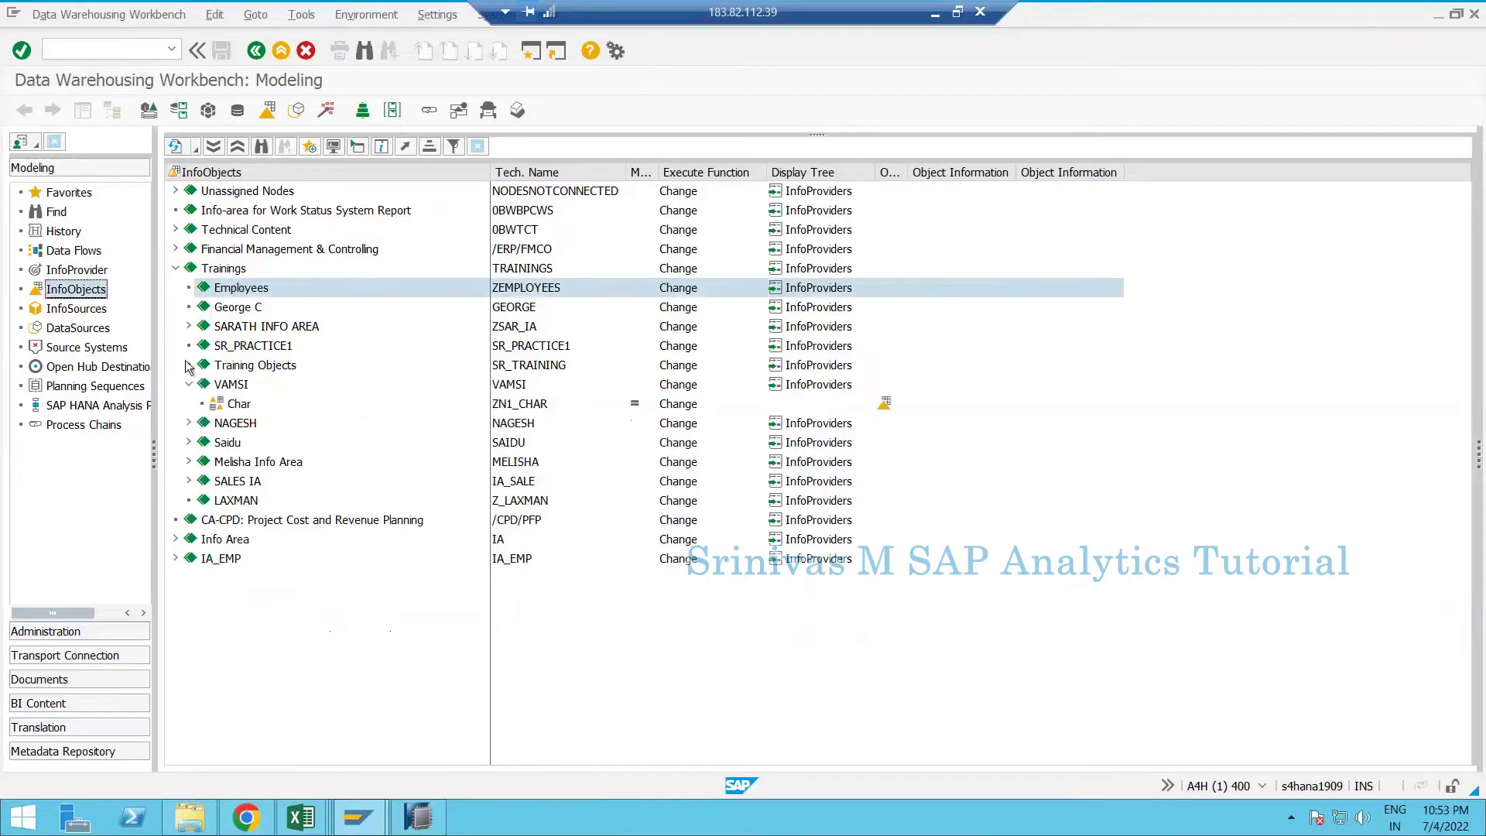
pyautogui.click(196, 149)
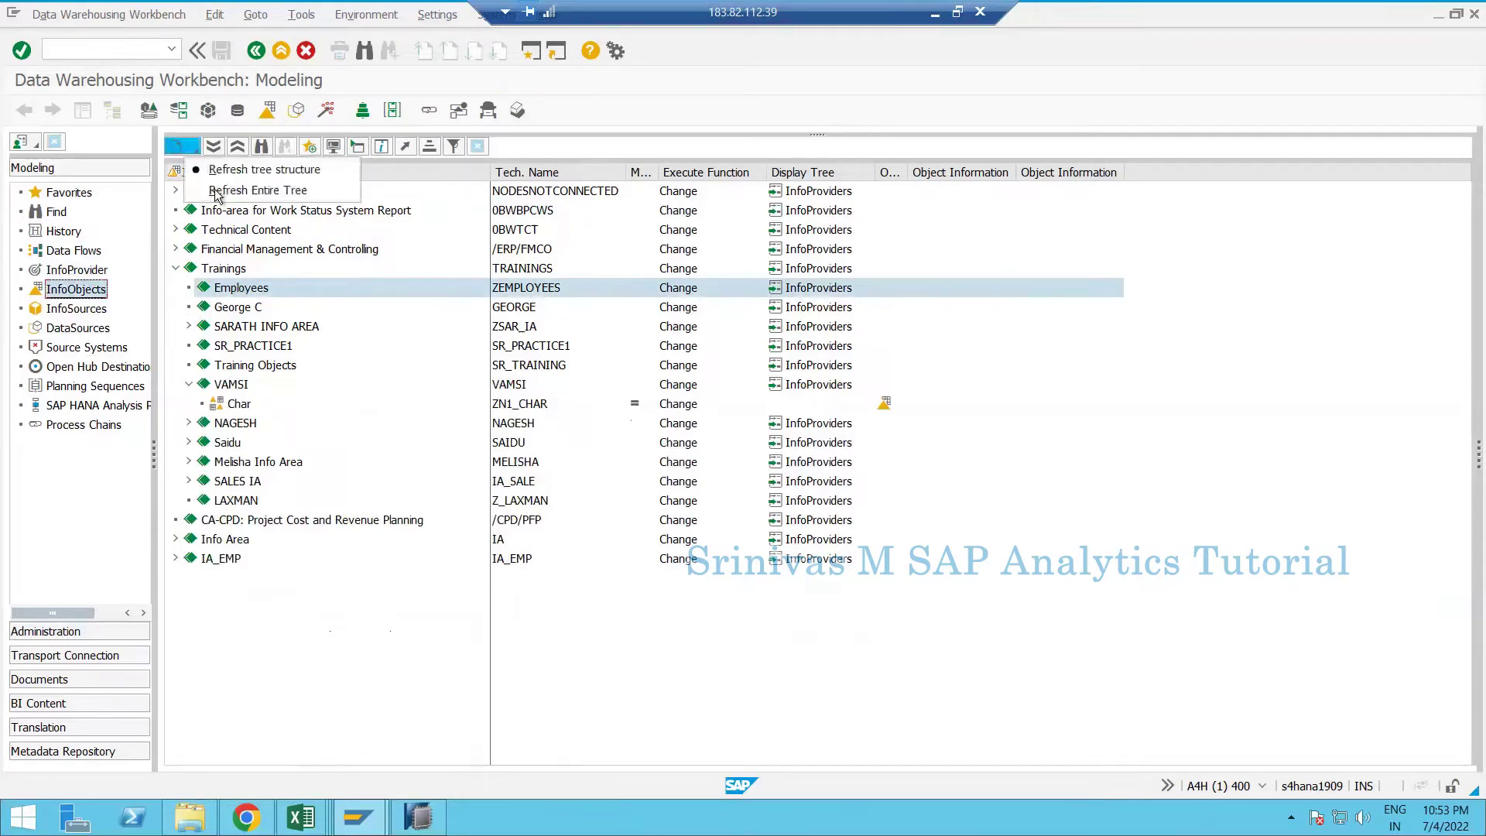
pyautogui.click(189, 365)
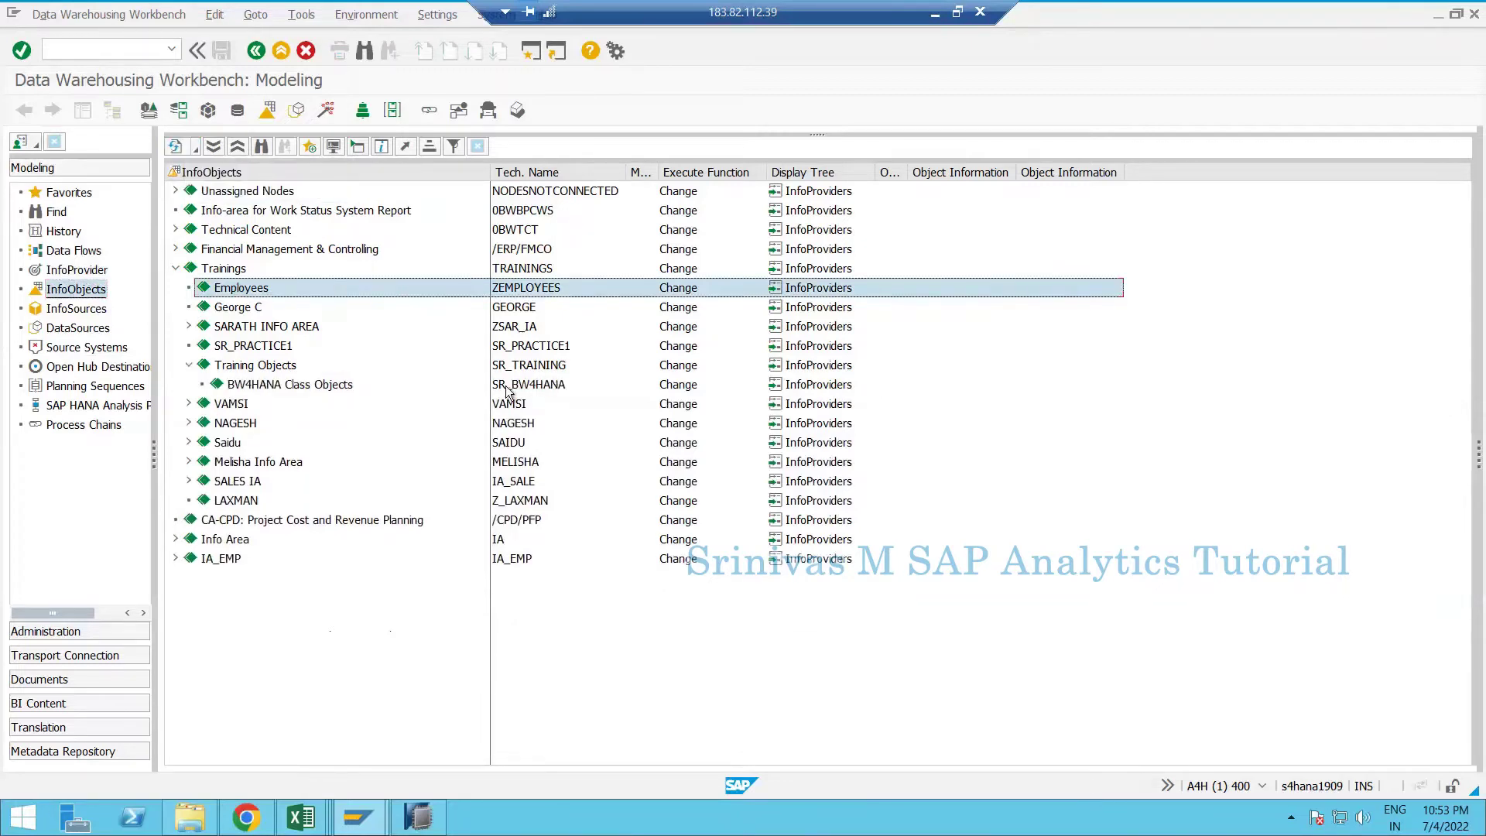
# - Start creating an InfoObject catalog in the BW4HANA Class Objects InfoArea
pyautogui.click(518, 386)
pyautogui.click(519, 384)
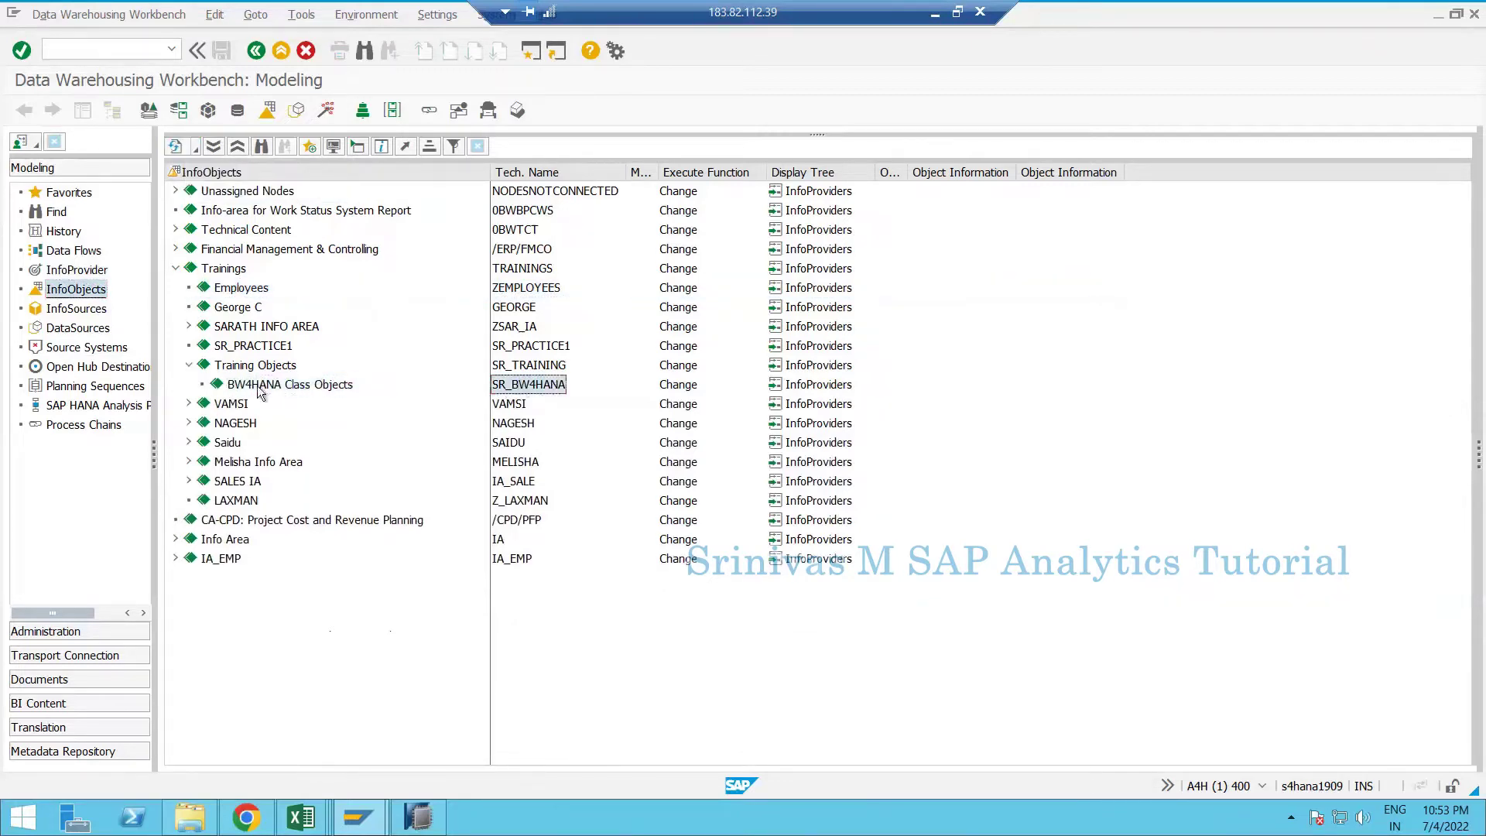
pyautogui.rightClick(260, 387)
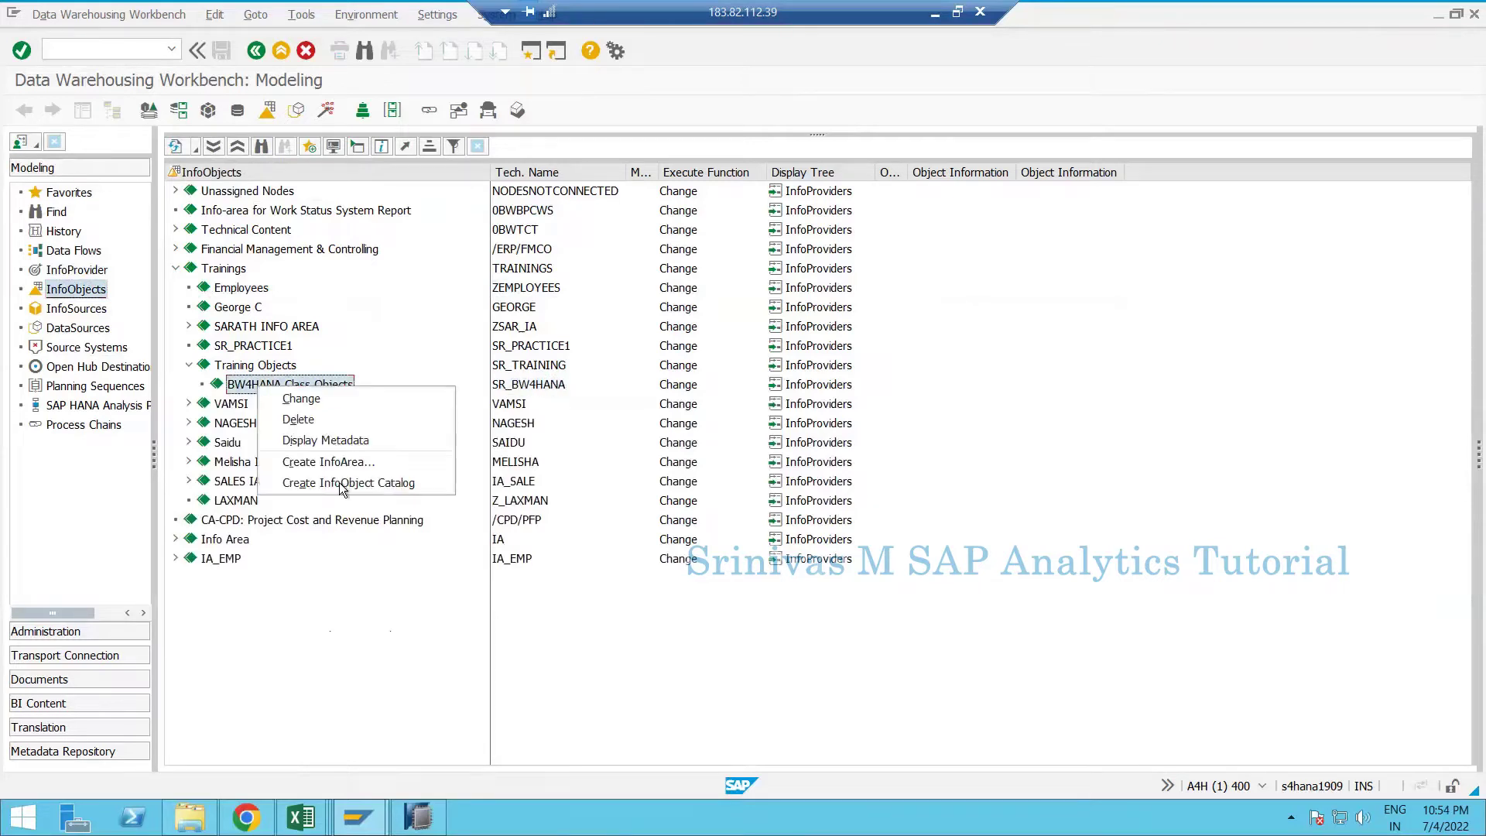
pyautogui.click(384, 484)
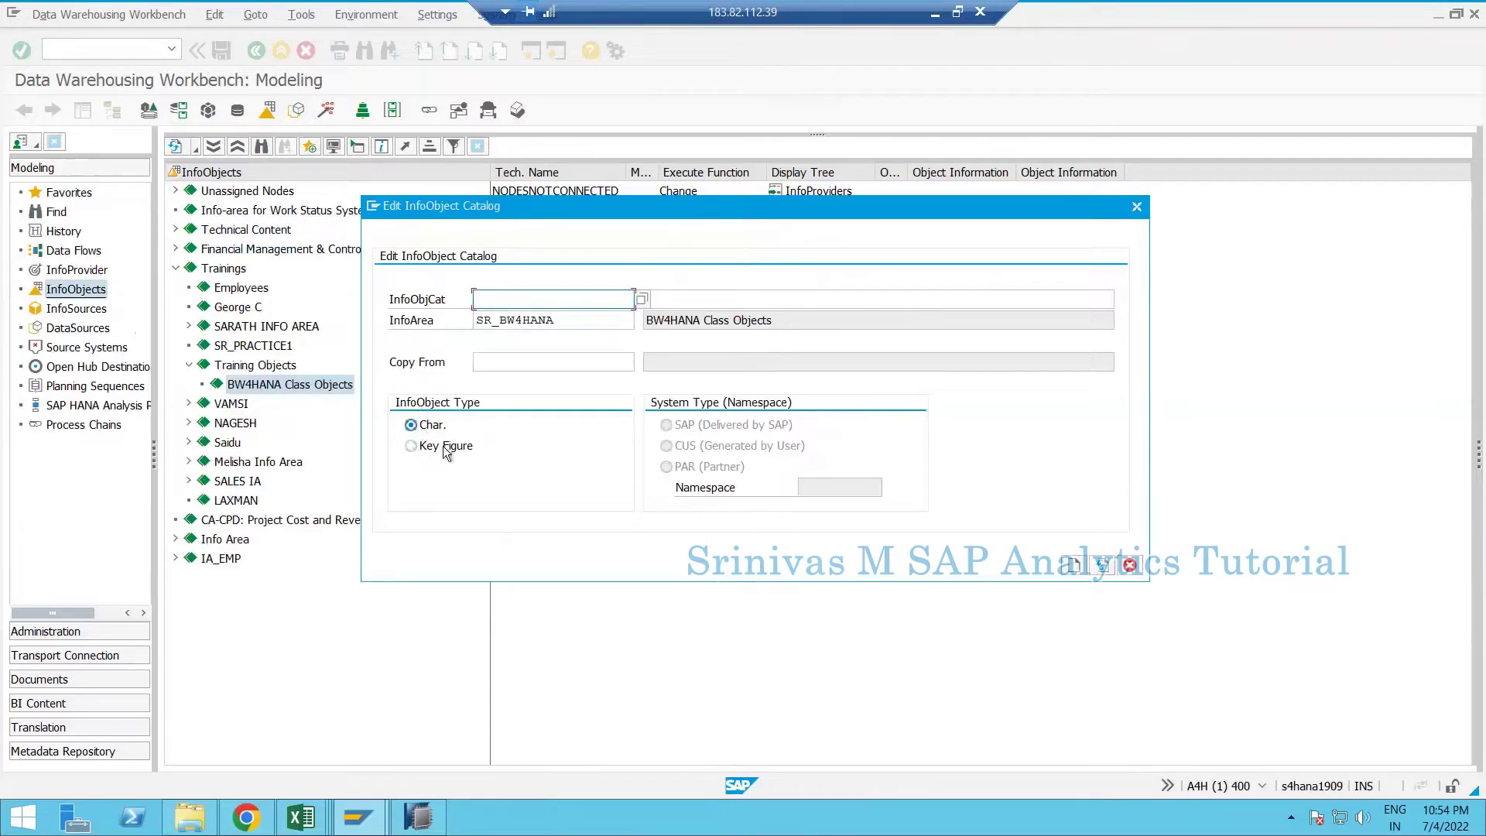
# - Switch to the Book1 workbook in Excel and highlight the billing example data in E6:L12 of Sheet9
pyautogui.click(314, 813)
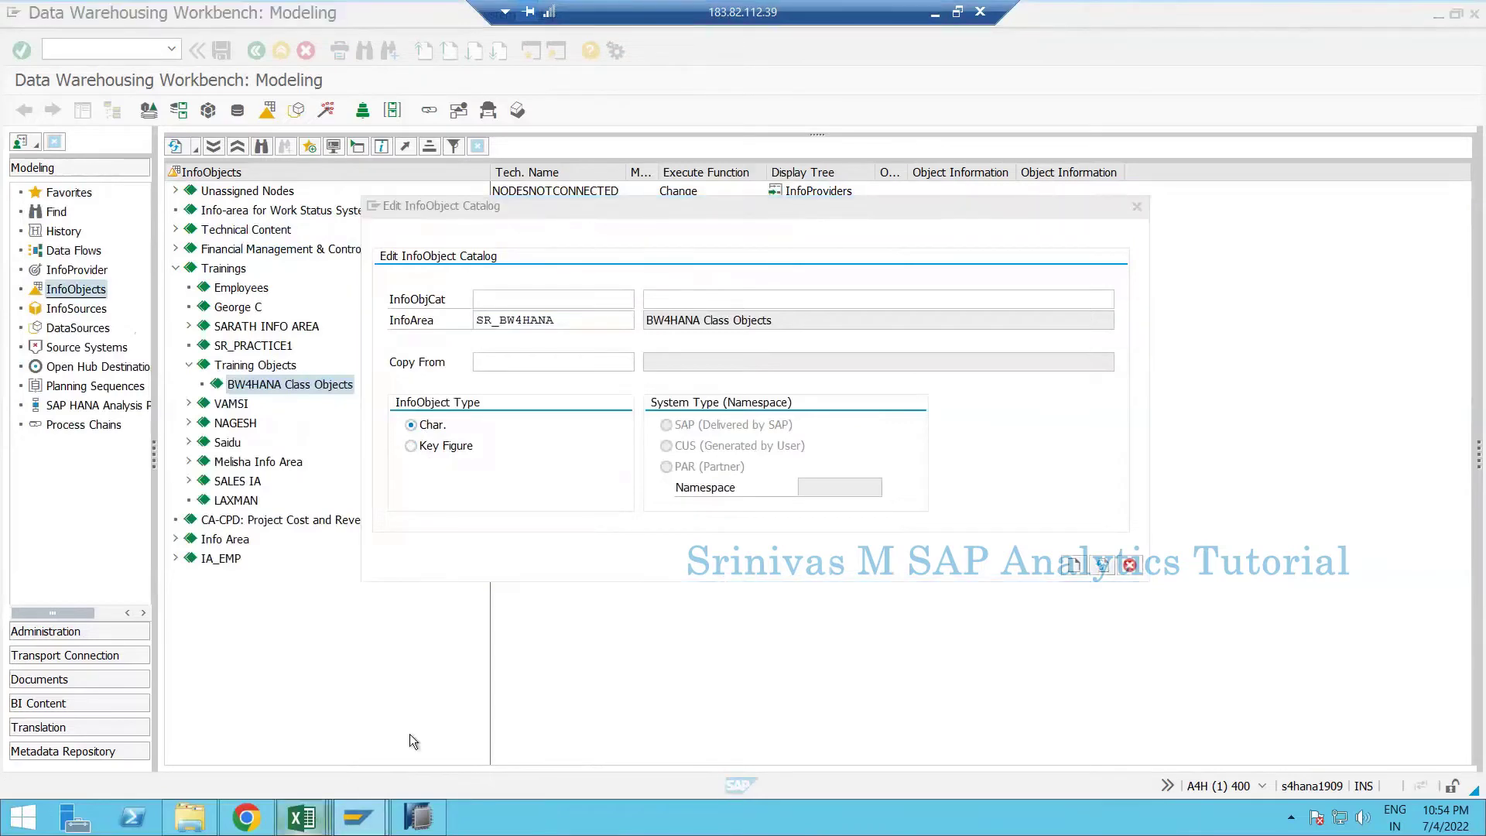
pyautogui.click(206, 755)
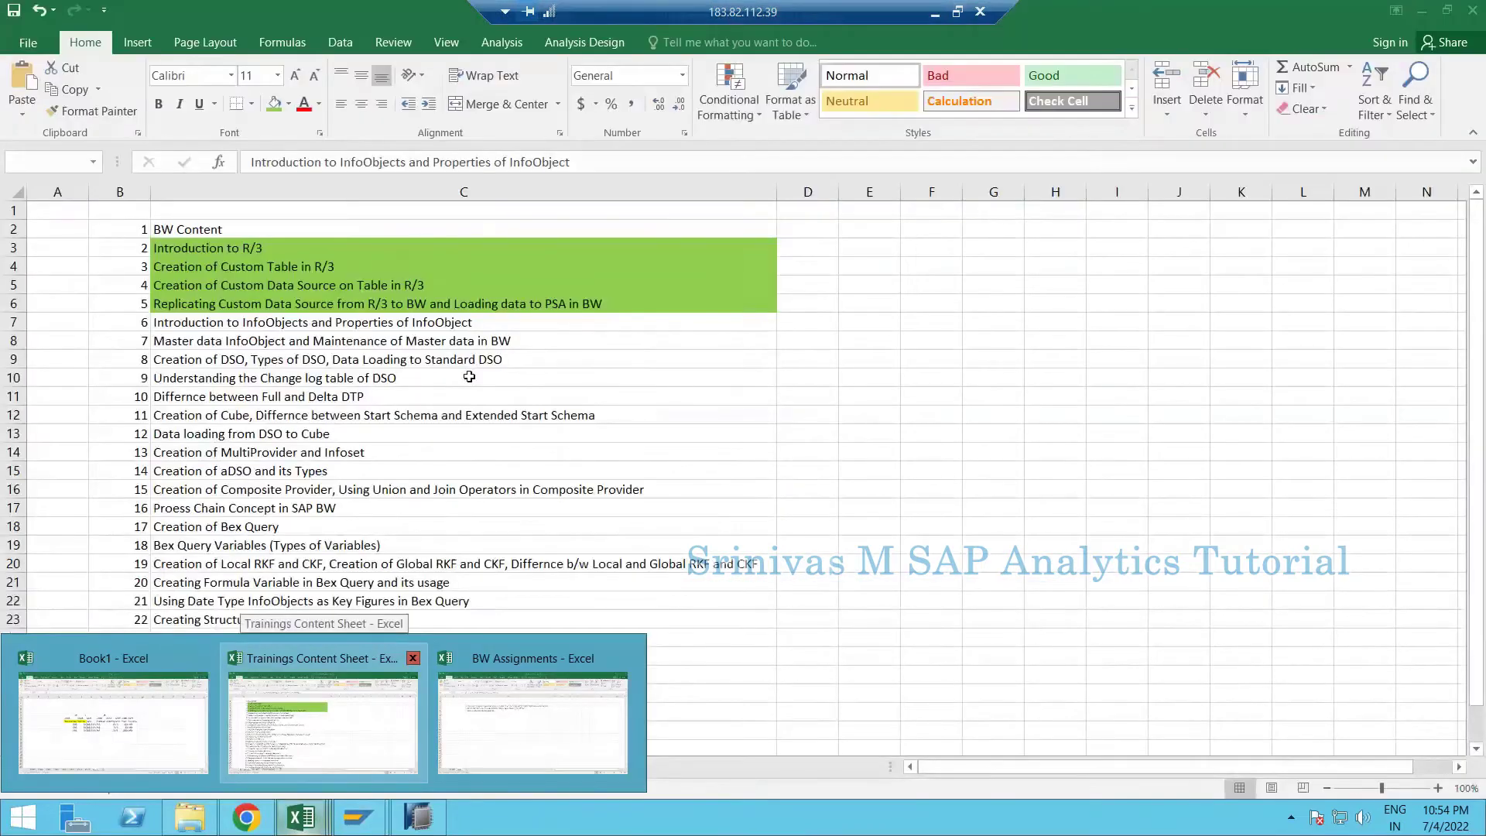
pyautogui.click(393, 335)
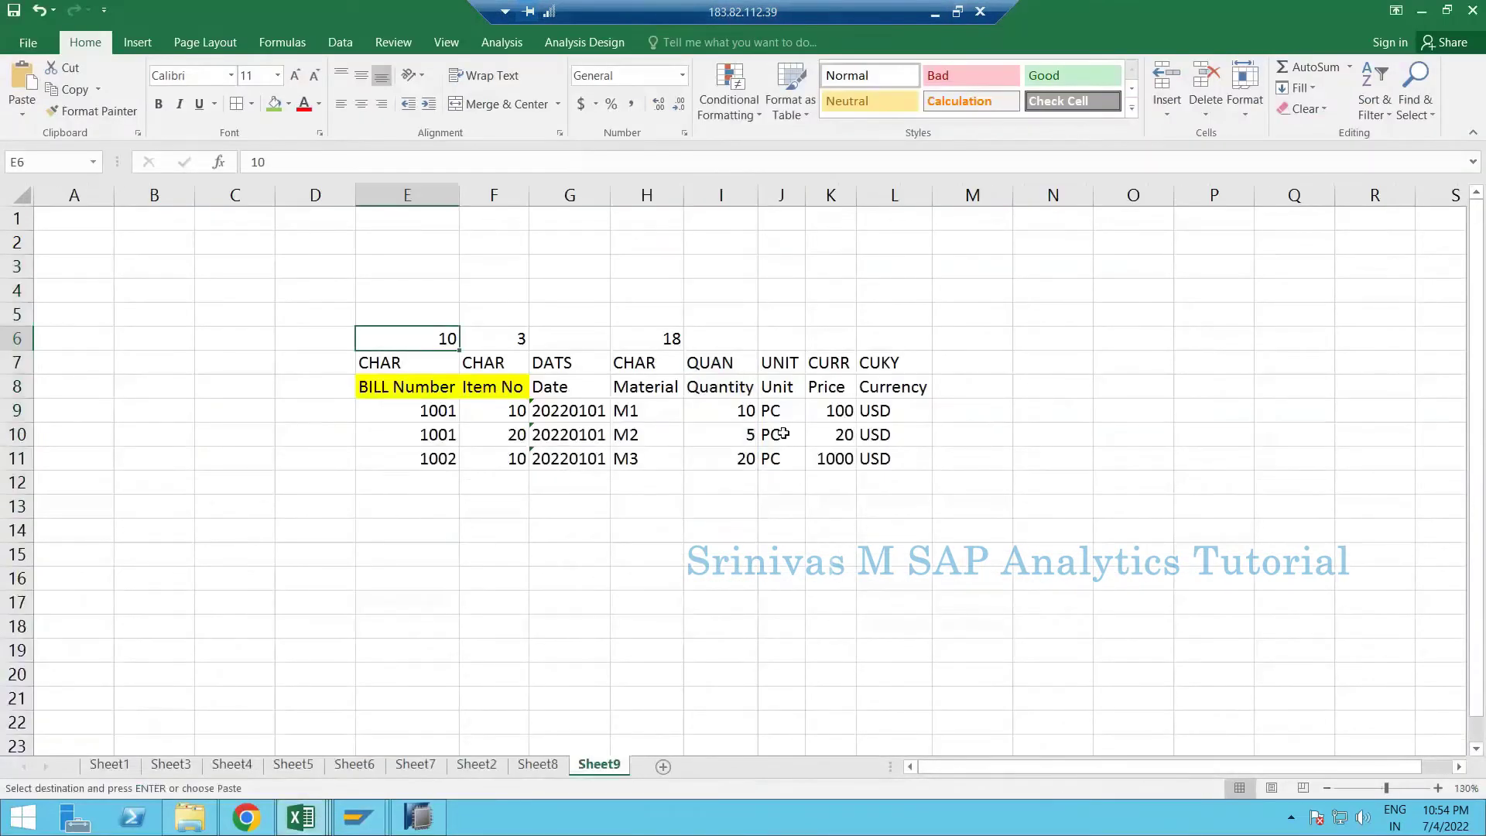
pyautogui.moveTo(784, 434); pyautogui.dragTo(884, 473)
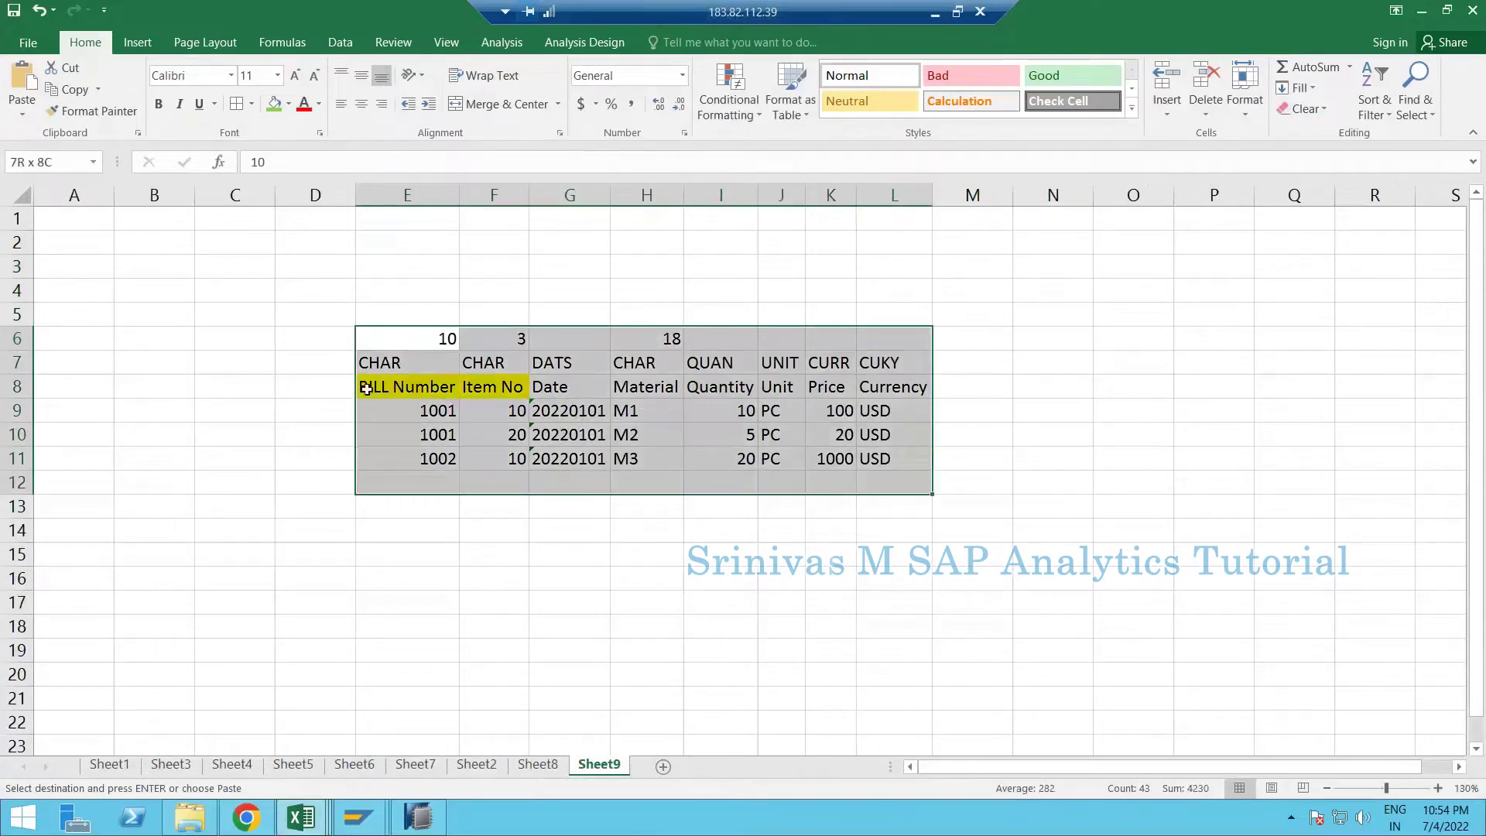
pyautogui.click(494, 507)
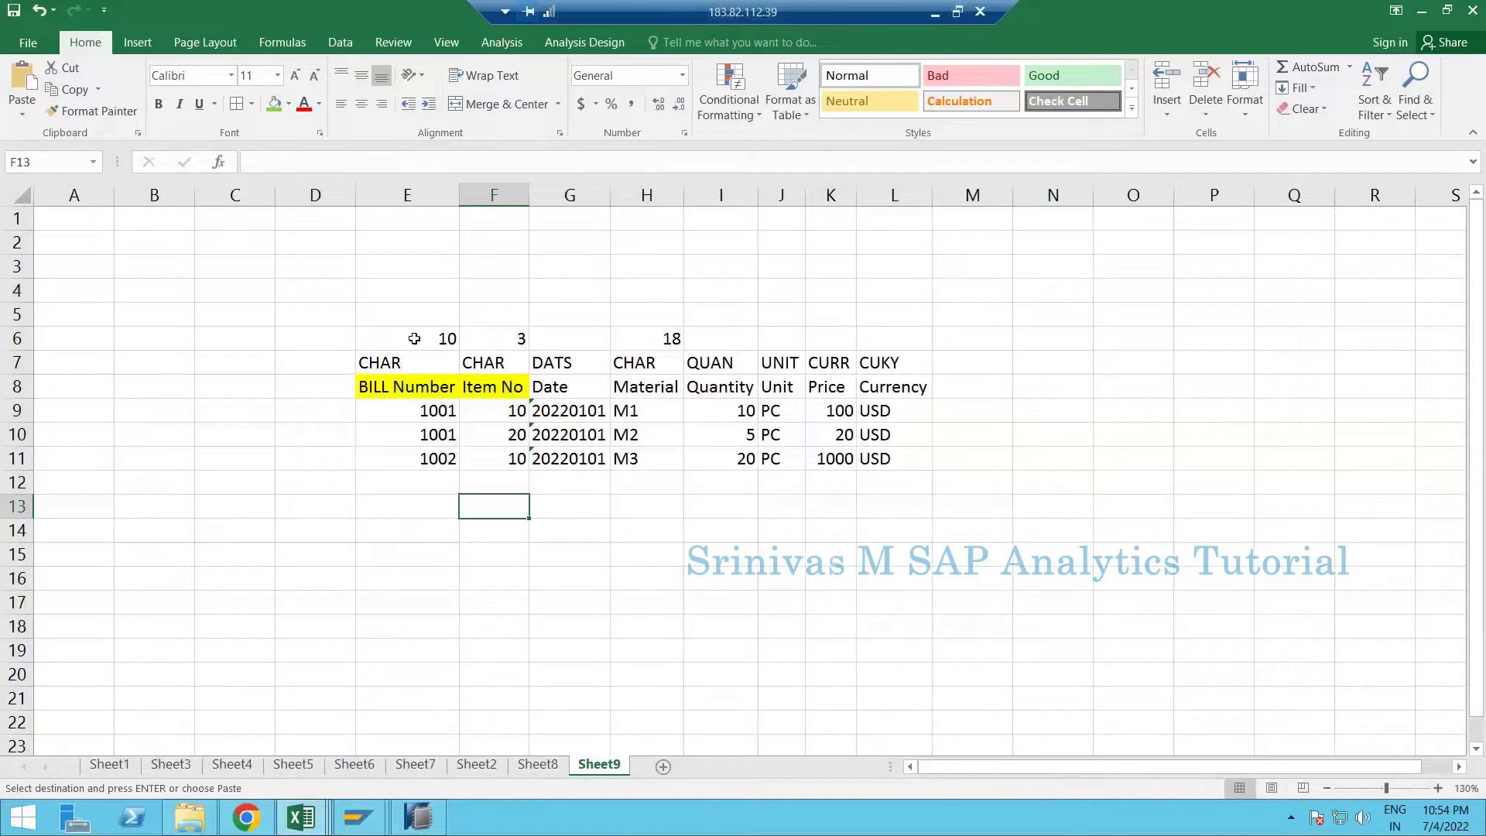
# - List the two InfoObject types beside the billing data: CHAR in cell O4 and KYF in cell O5
pyautogui.click(1103, 281)
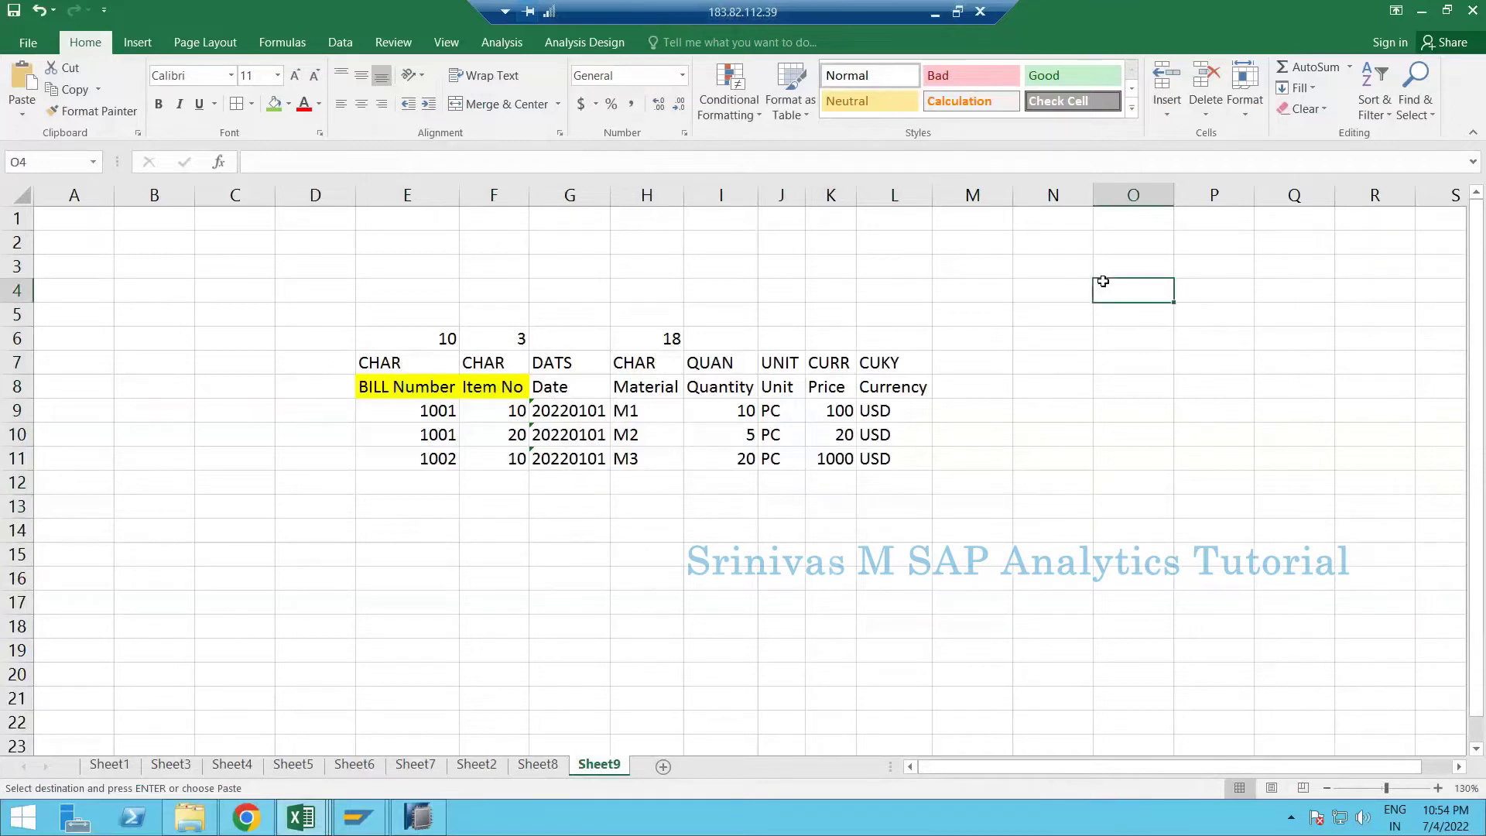
pyautogui.press('Return')
pyautogui.write('K')
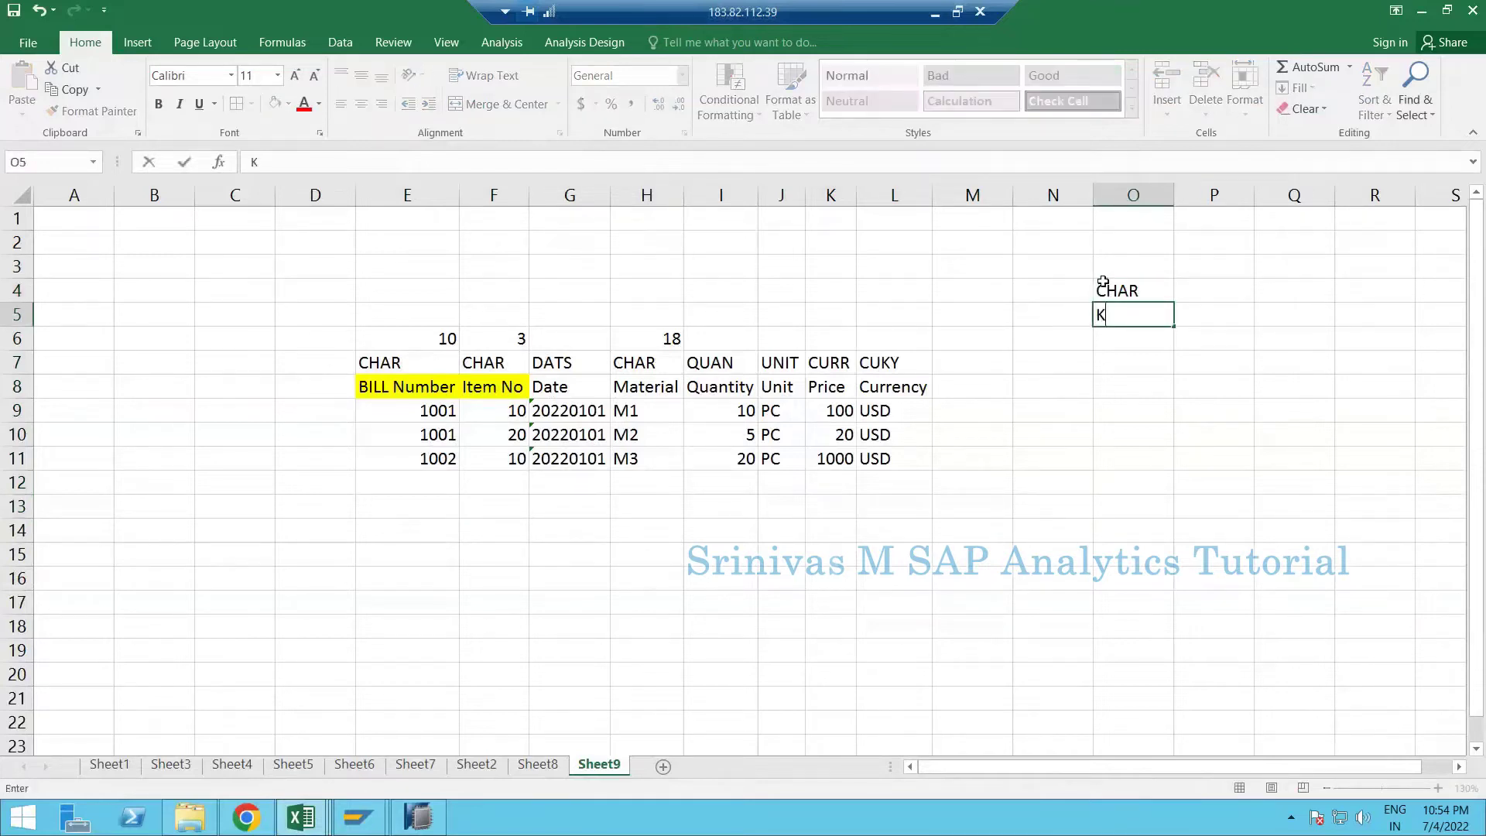
pyautogui.write('YF')
pyautogui.press('Return')
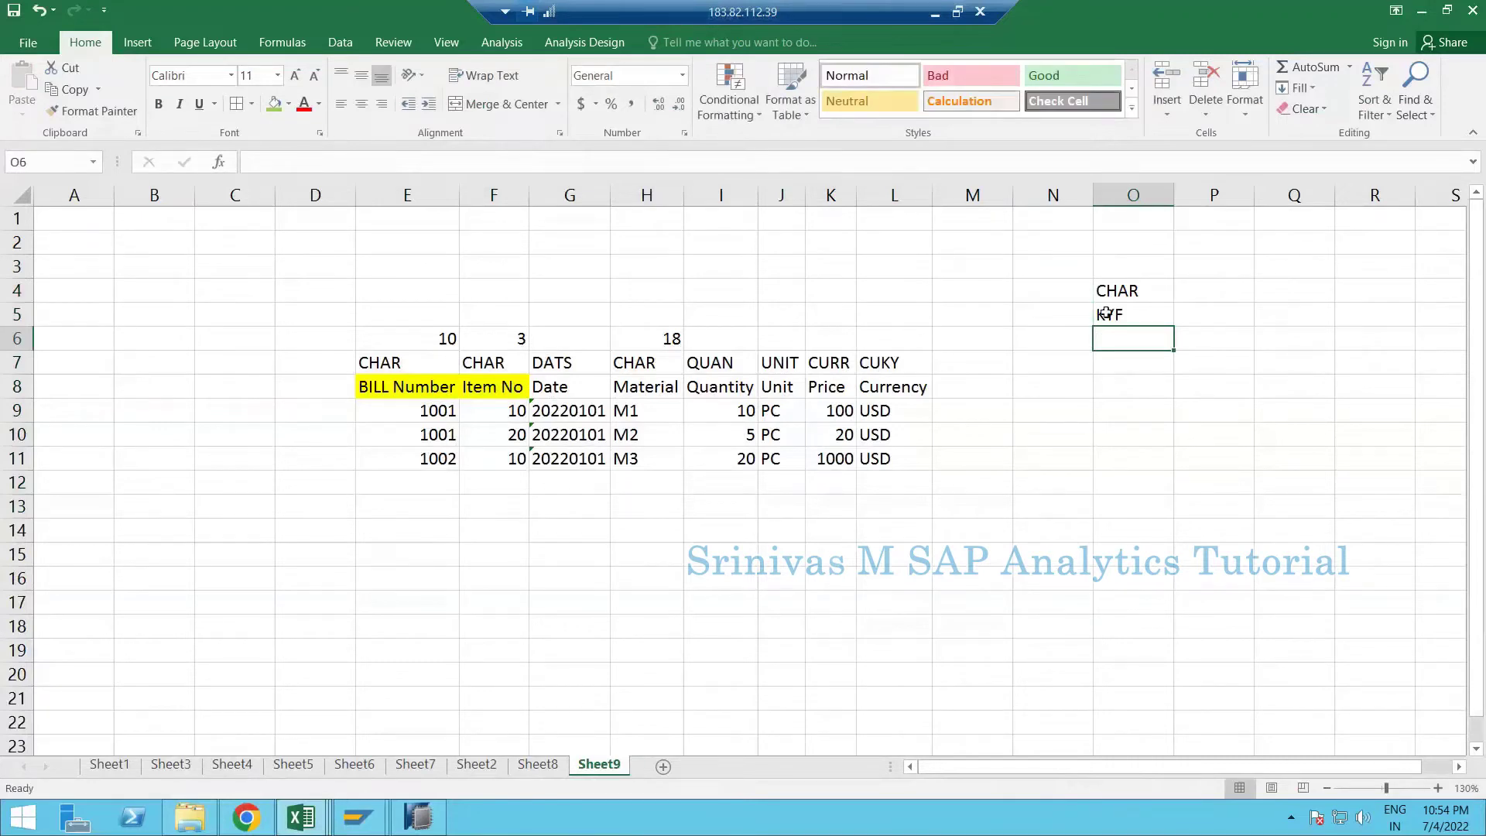
pyautogui.press('Up')
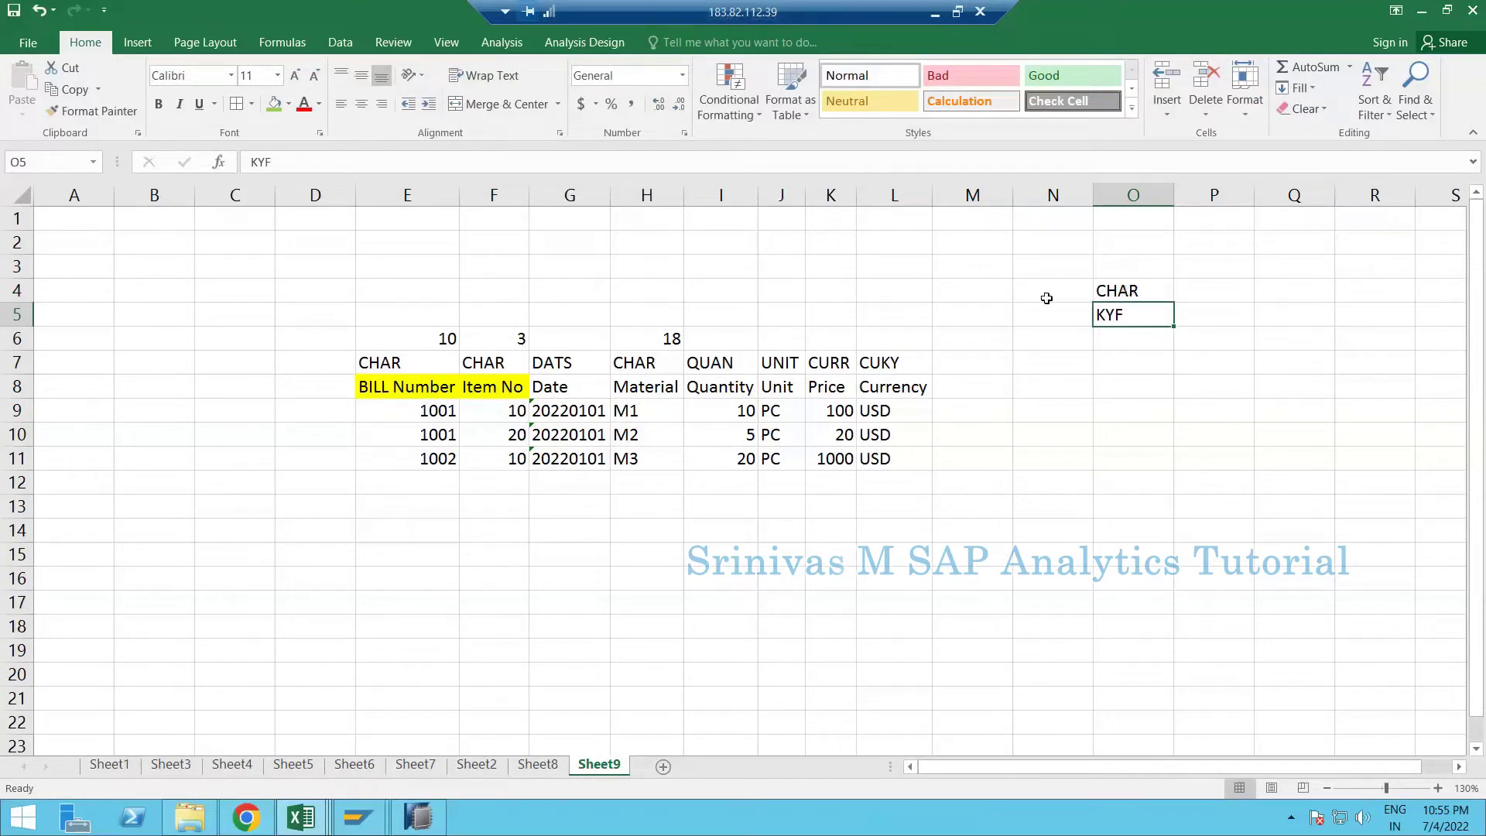
# - Label the BILL Number column as CHAR in cell E4
pyautogui.click(1130, 294)
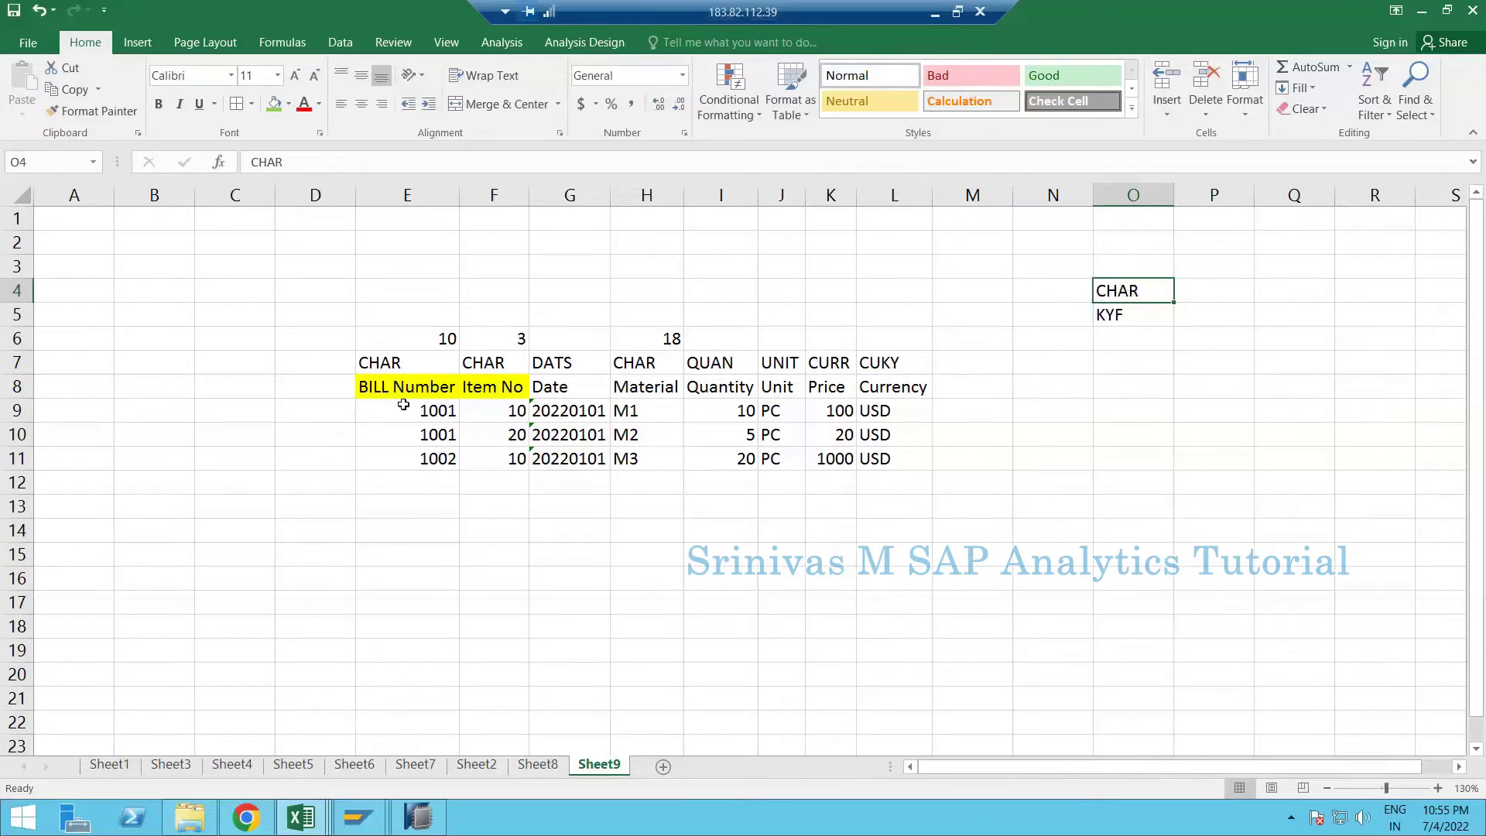
pyautogui.moveTo(410, 412); pyautogui.dragTo(411, 459)
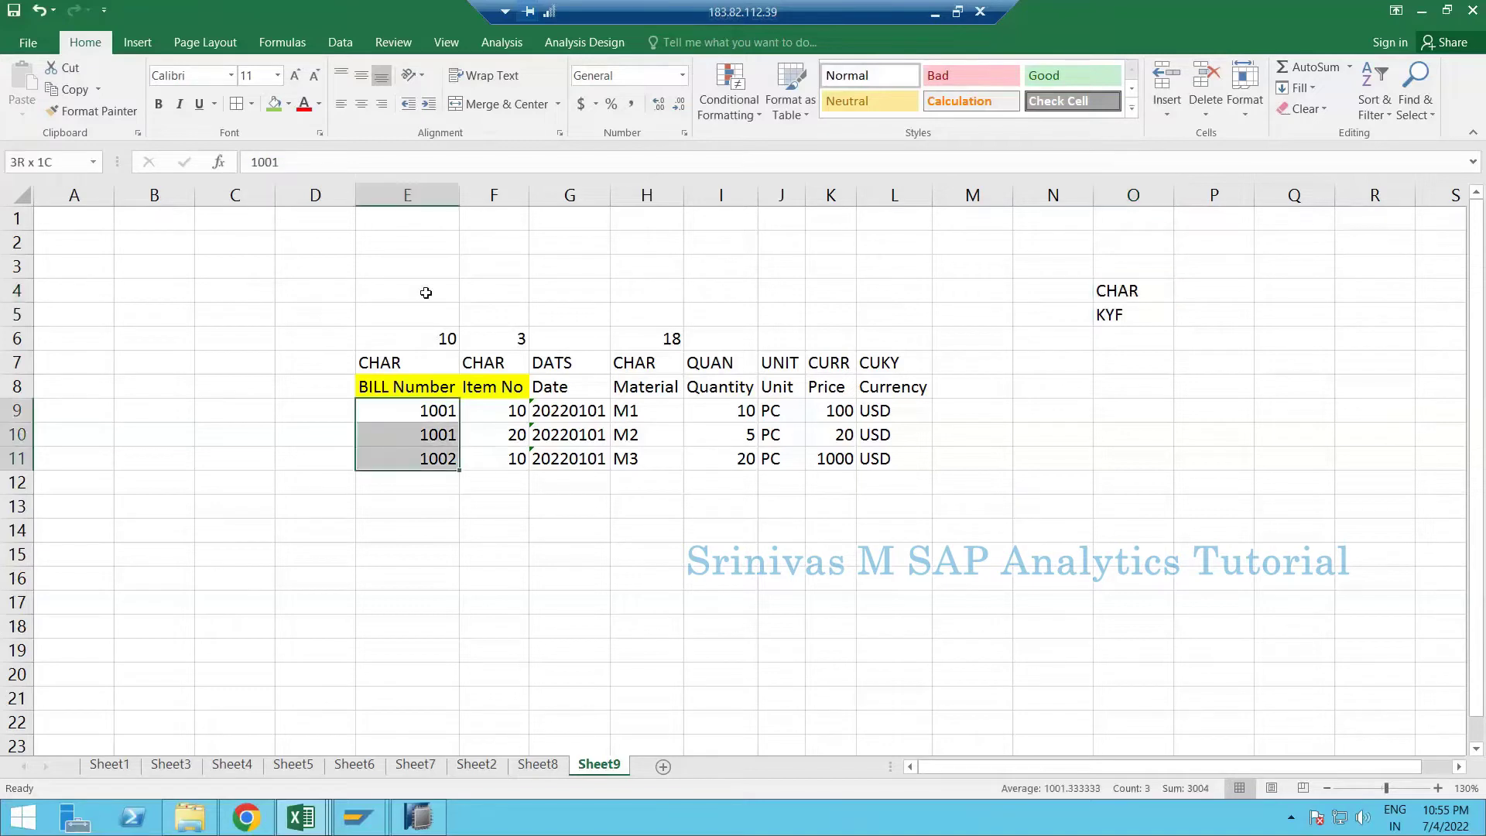
pyautogui.click(426, 293)
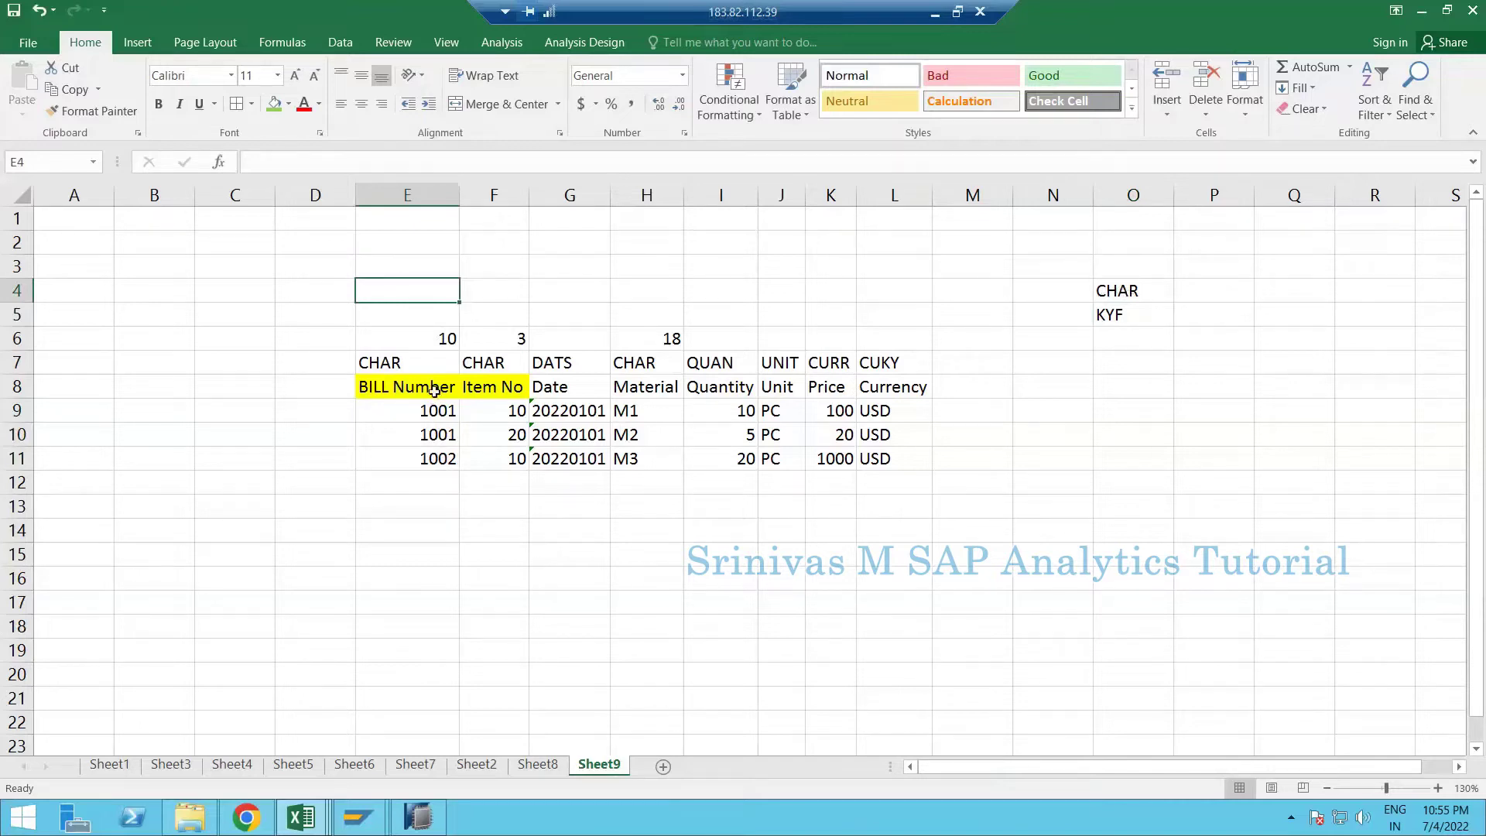
pyautogui.write('CHAR')
pyautogui.press('Tab')
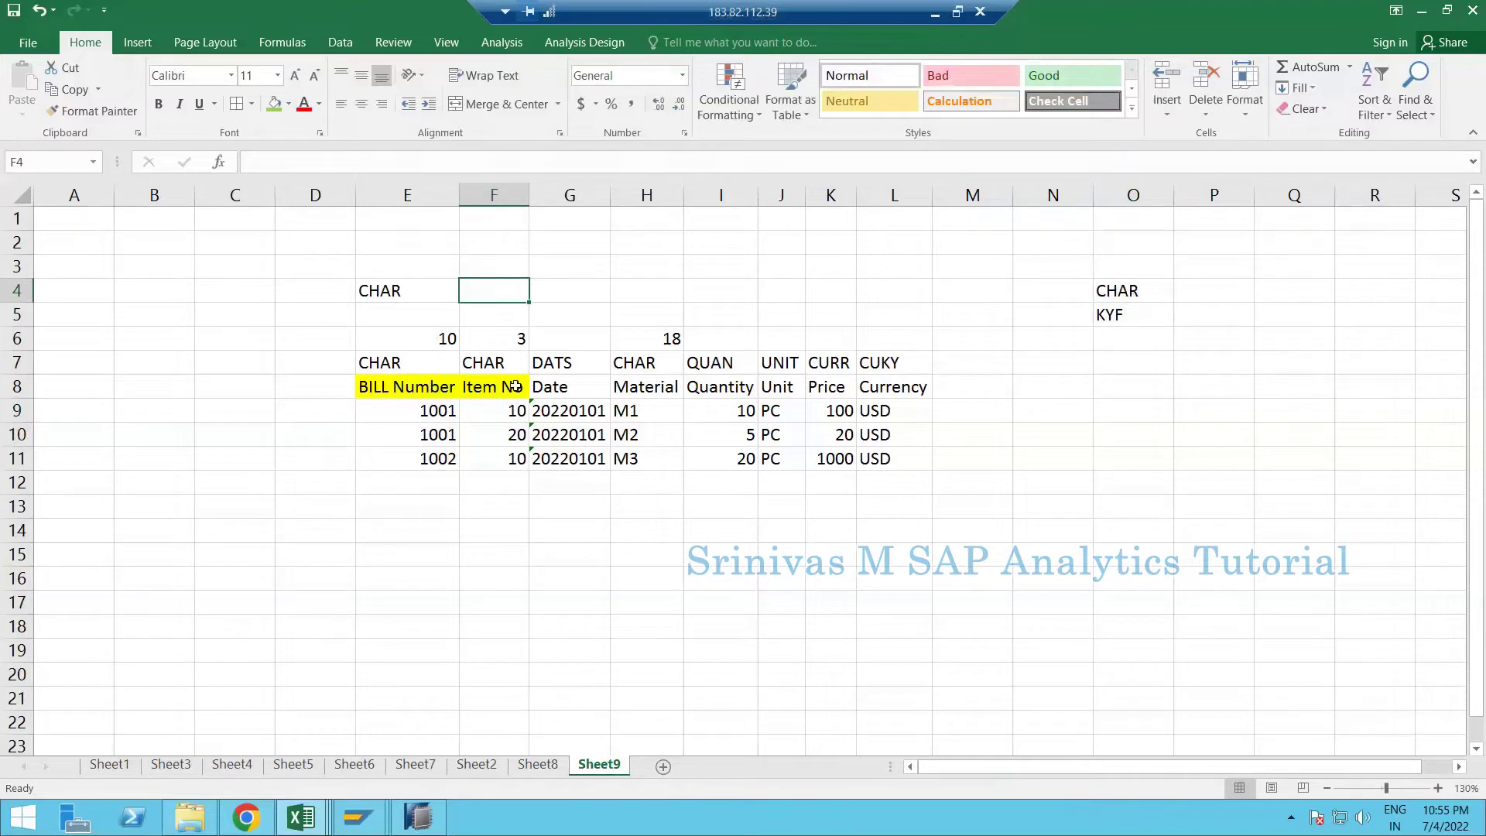
# - Label the Item No, Date and Material columns as CHAR in cells F4, G4 and H4
pyautogui.write('CHAR')
pyautogui.press('Tab')
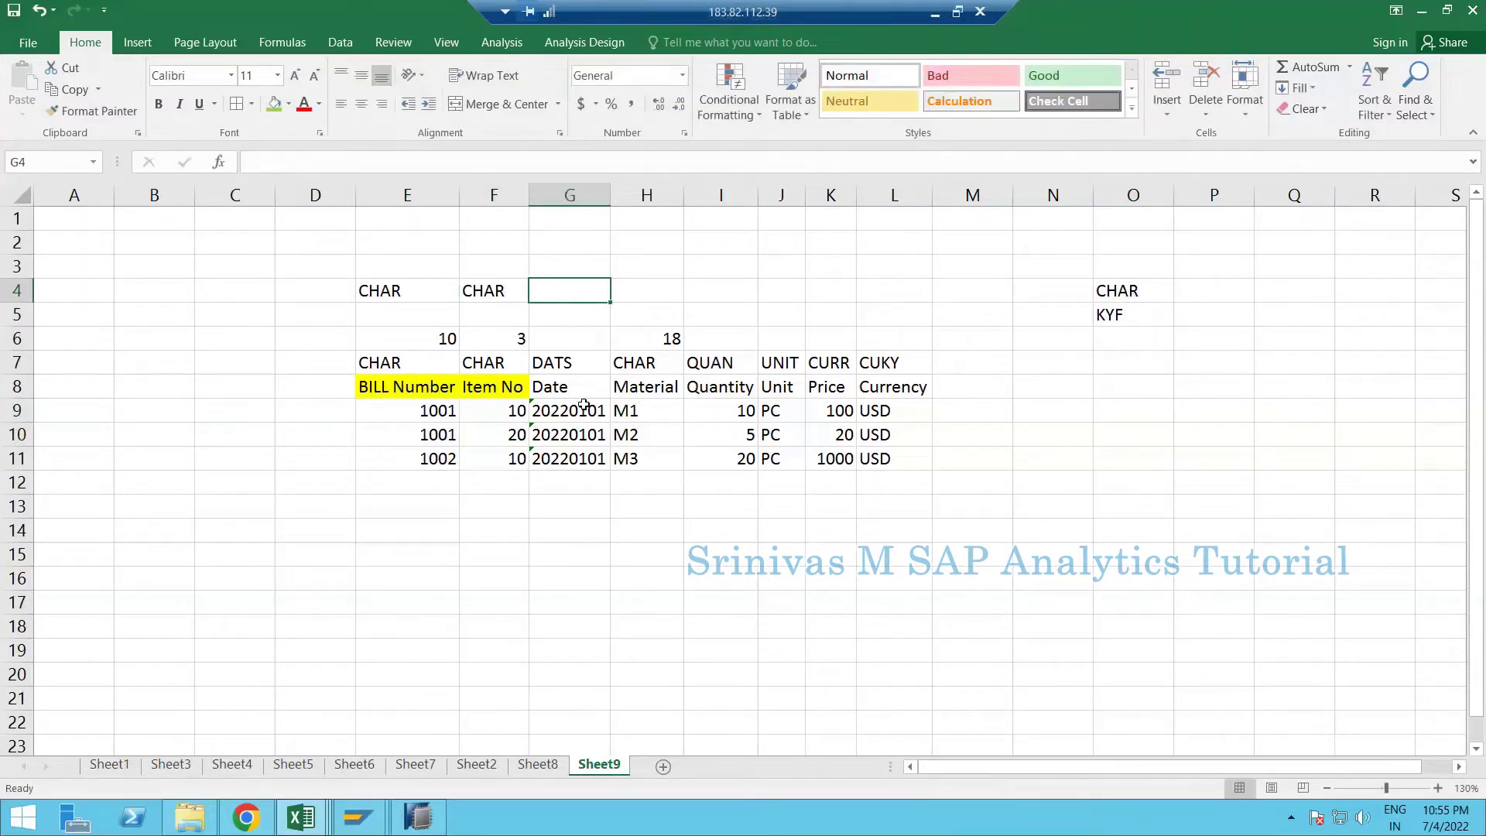
pyautogui.write('CHAR')
pyautogui.press('Tab')
pyautogui.write('C')
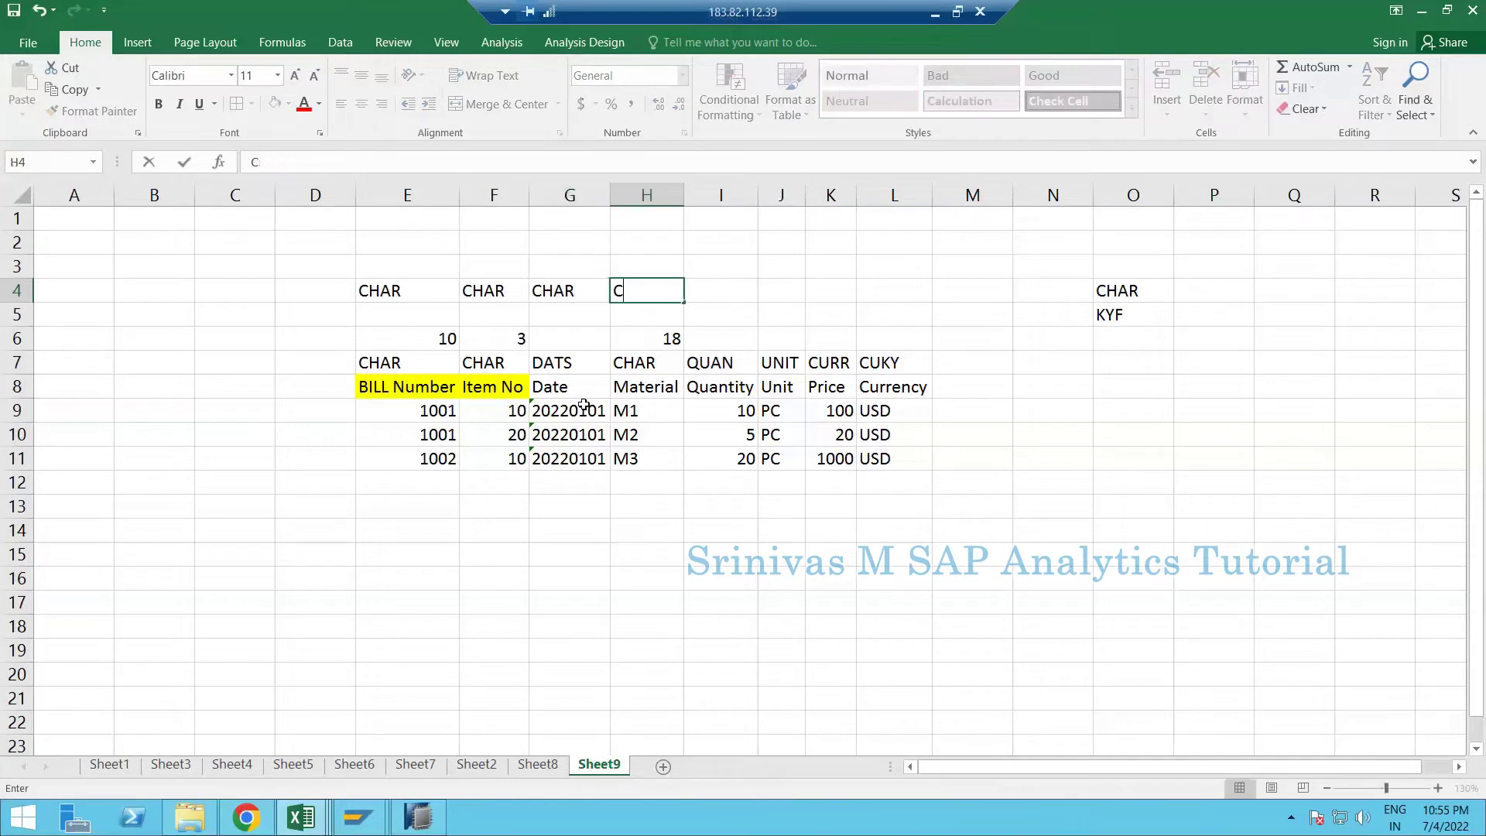
pyautogui.write('HAR')
pyautogui.press('Tab')
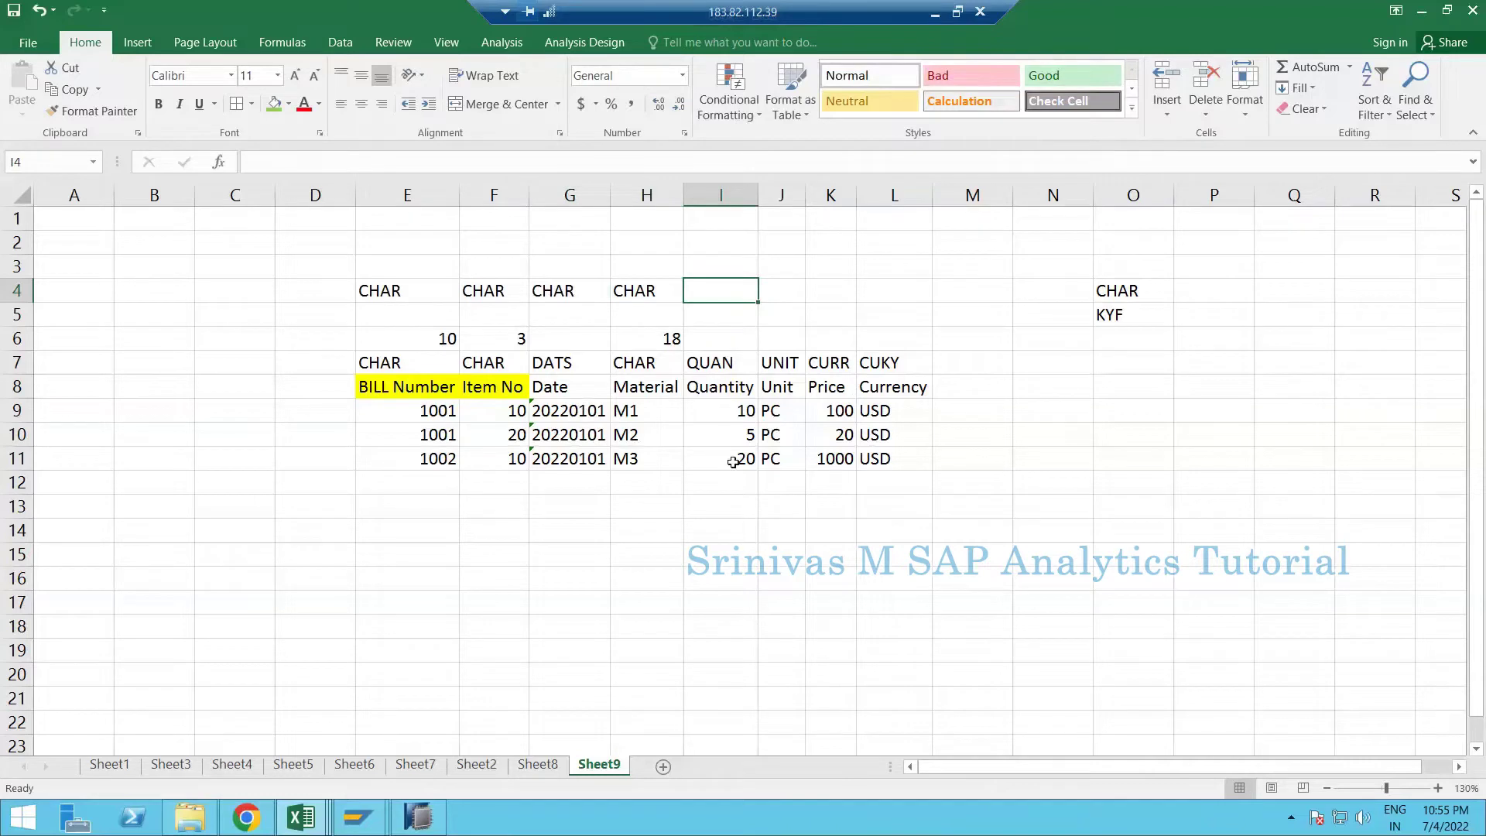
# - Classify the Quantity column as KYF in cell I4 and the Unit column as CHAR in cell J4
pyautogui.moveTo(733, 410); pyautogui.dragTo(736, 473)
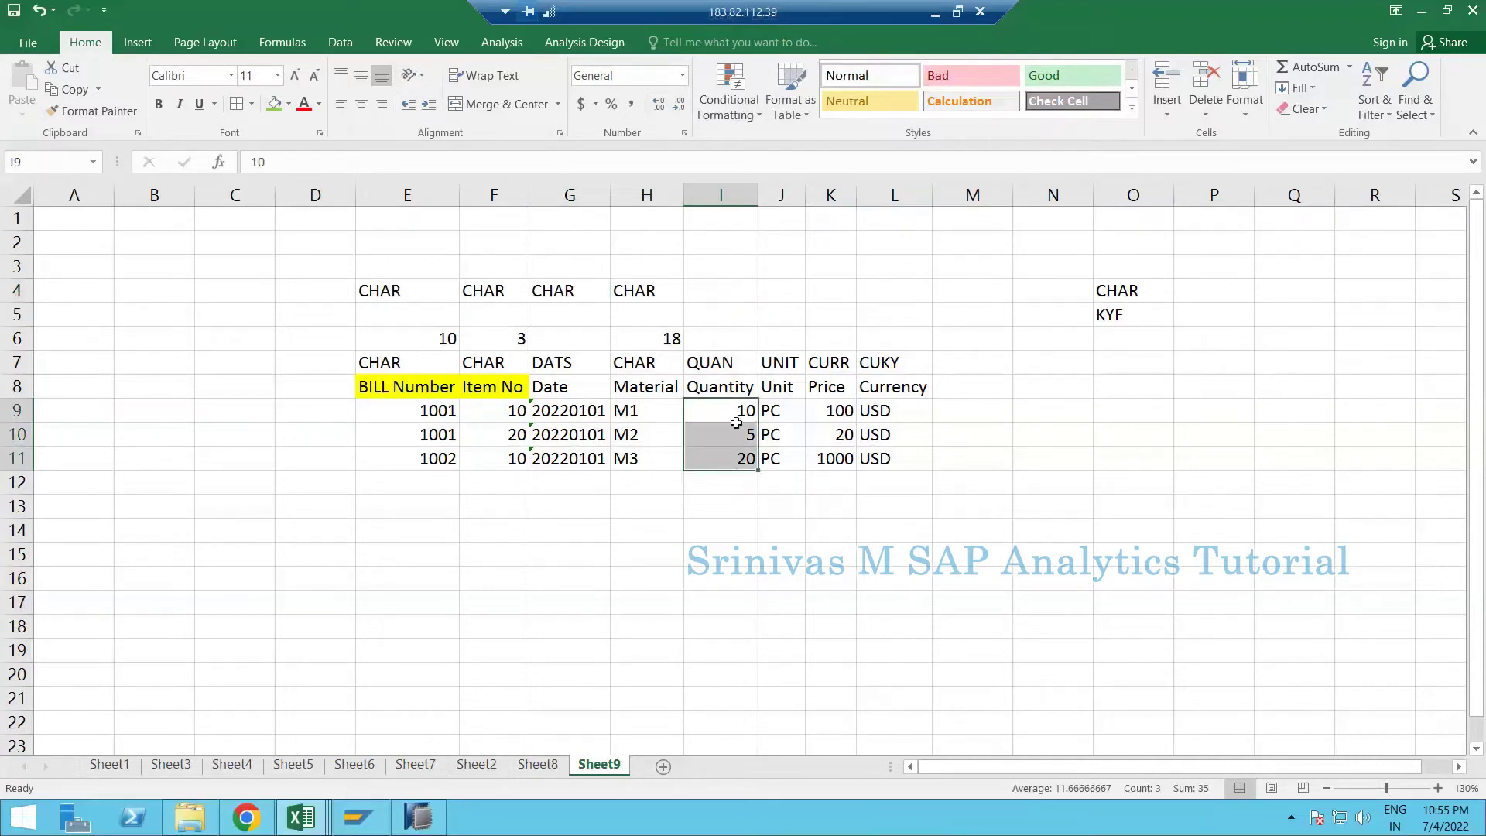
pyautogui.click(713, 198)
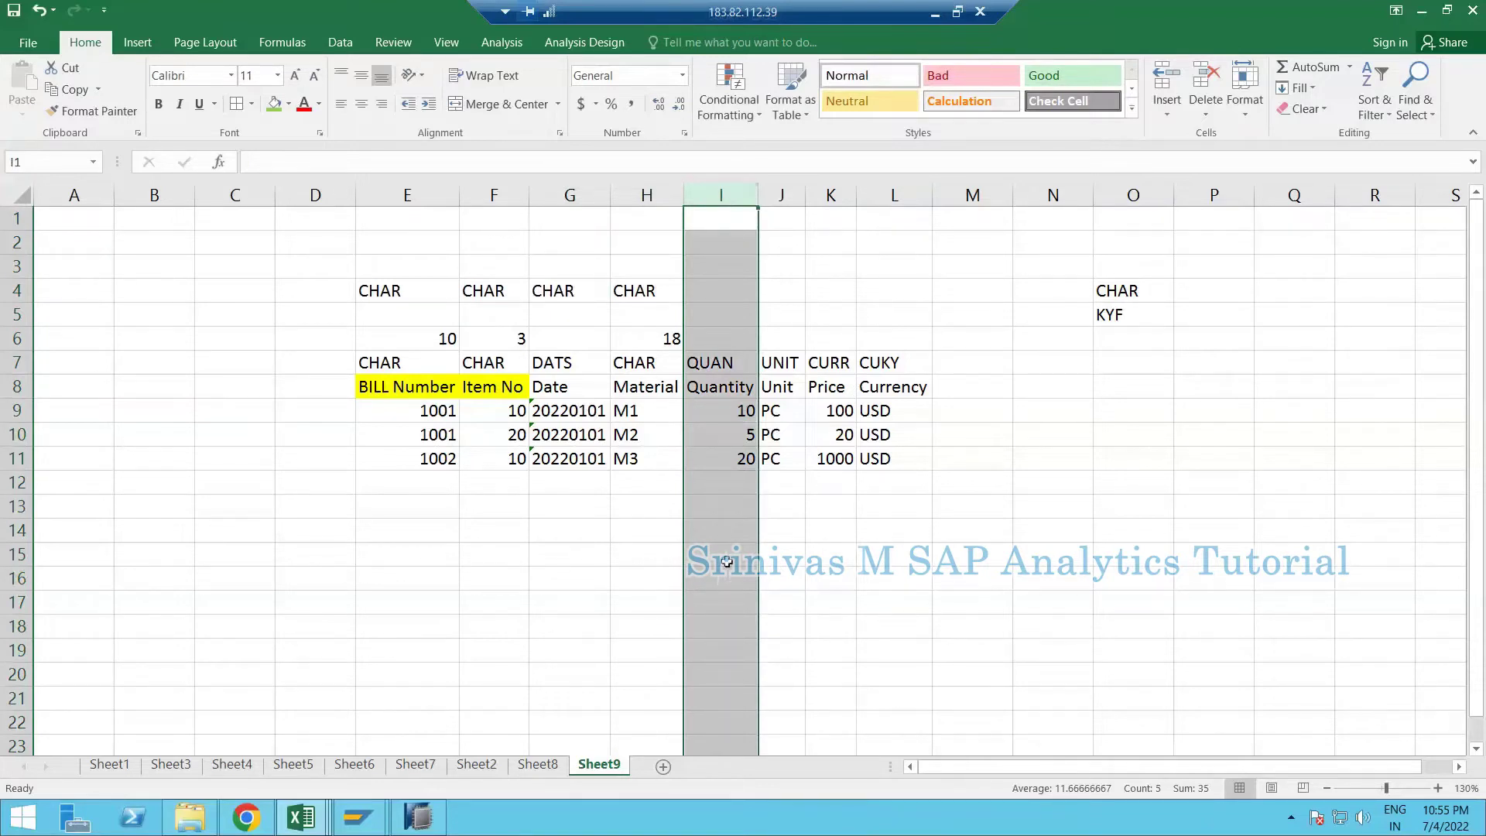
pyautogui.click(719, 291)
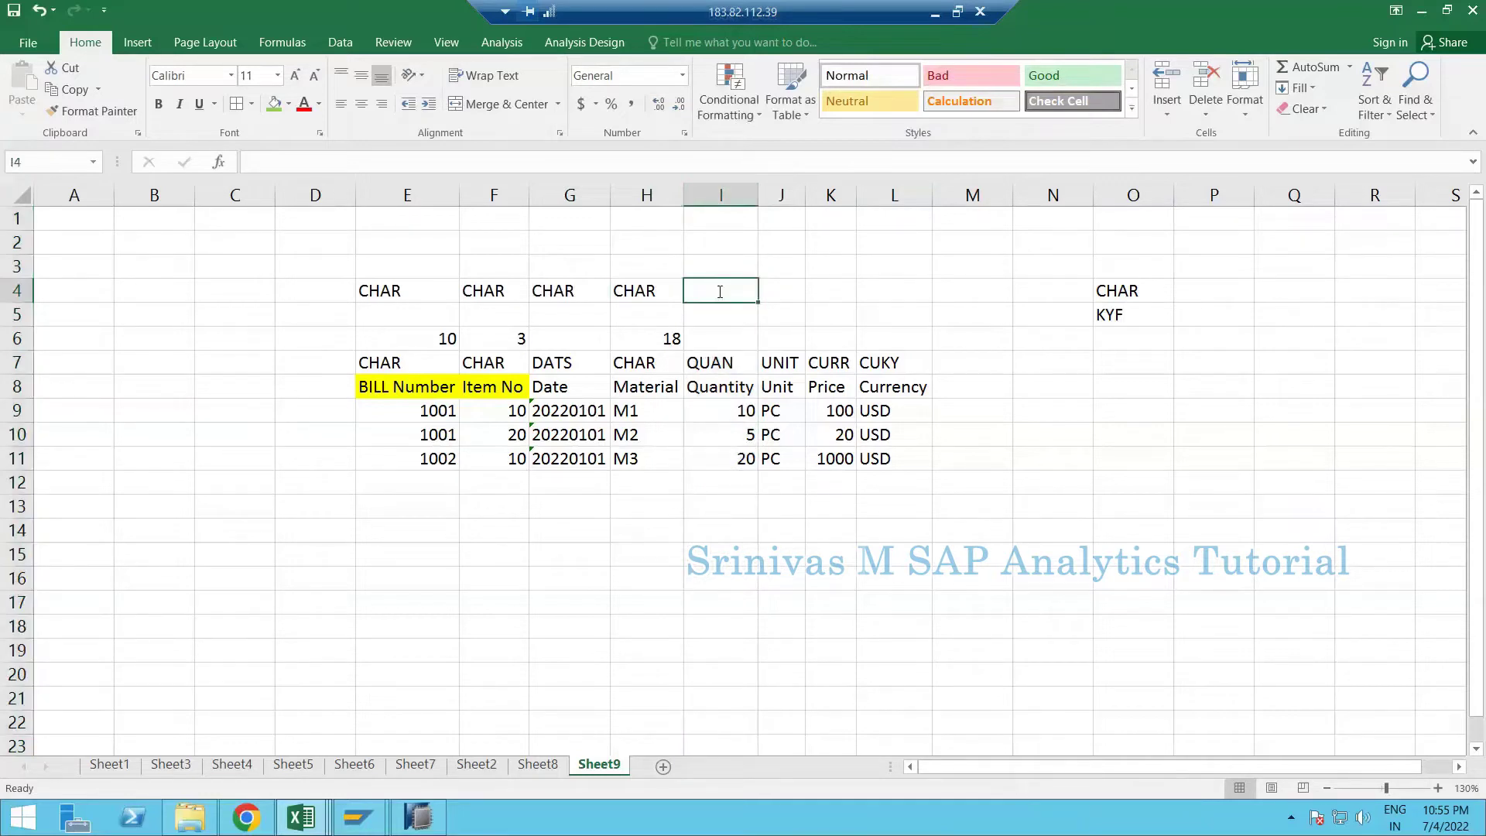
pyautogui.write('KYF')
pyautogui.press('Tab')
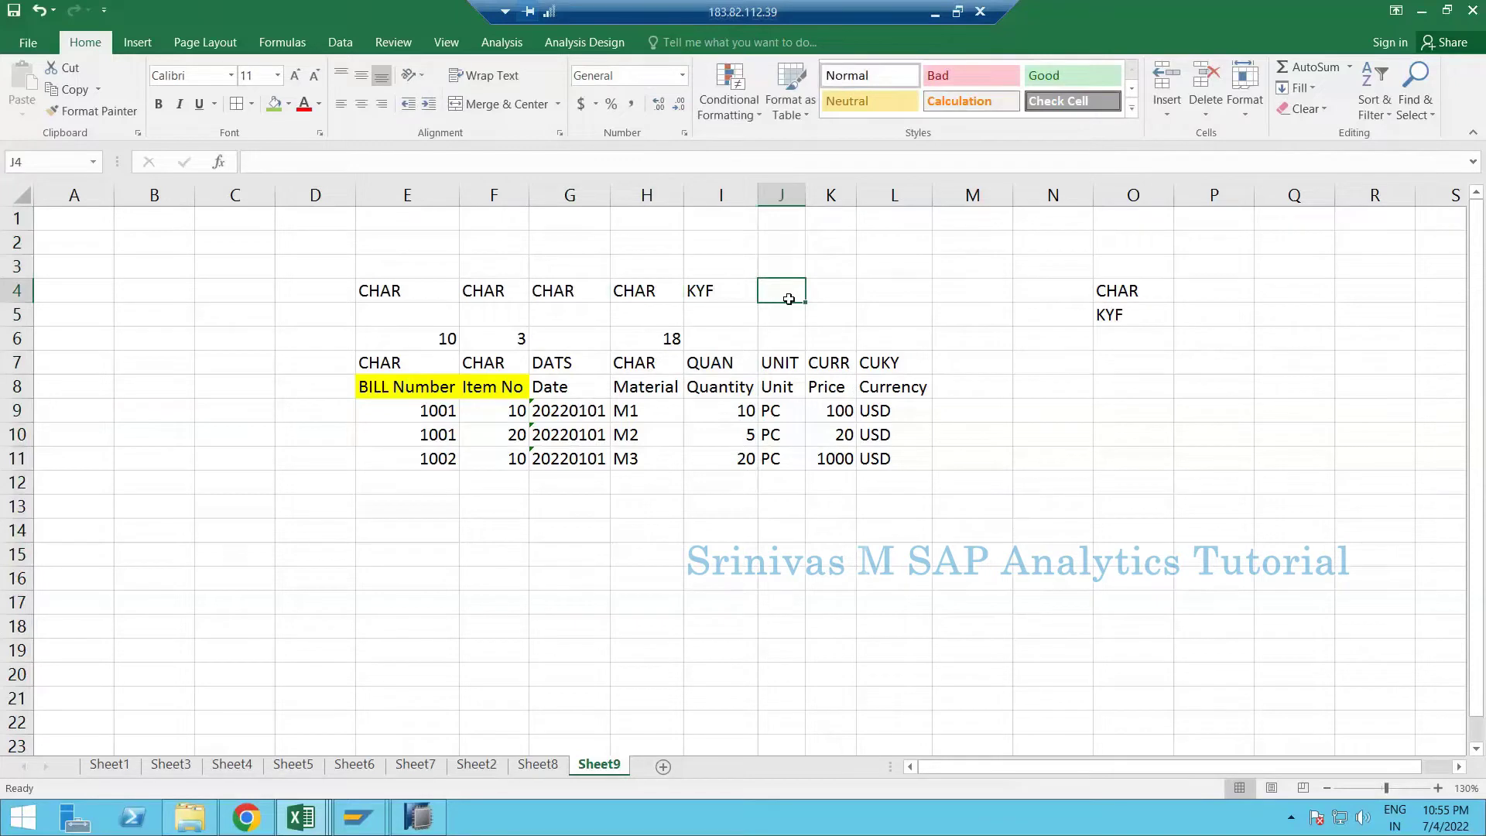
pyautogui.write('CHAR')
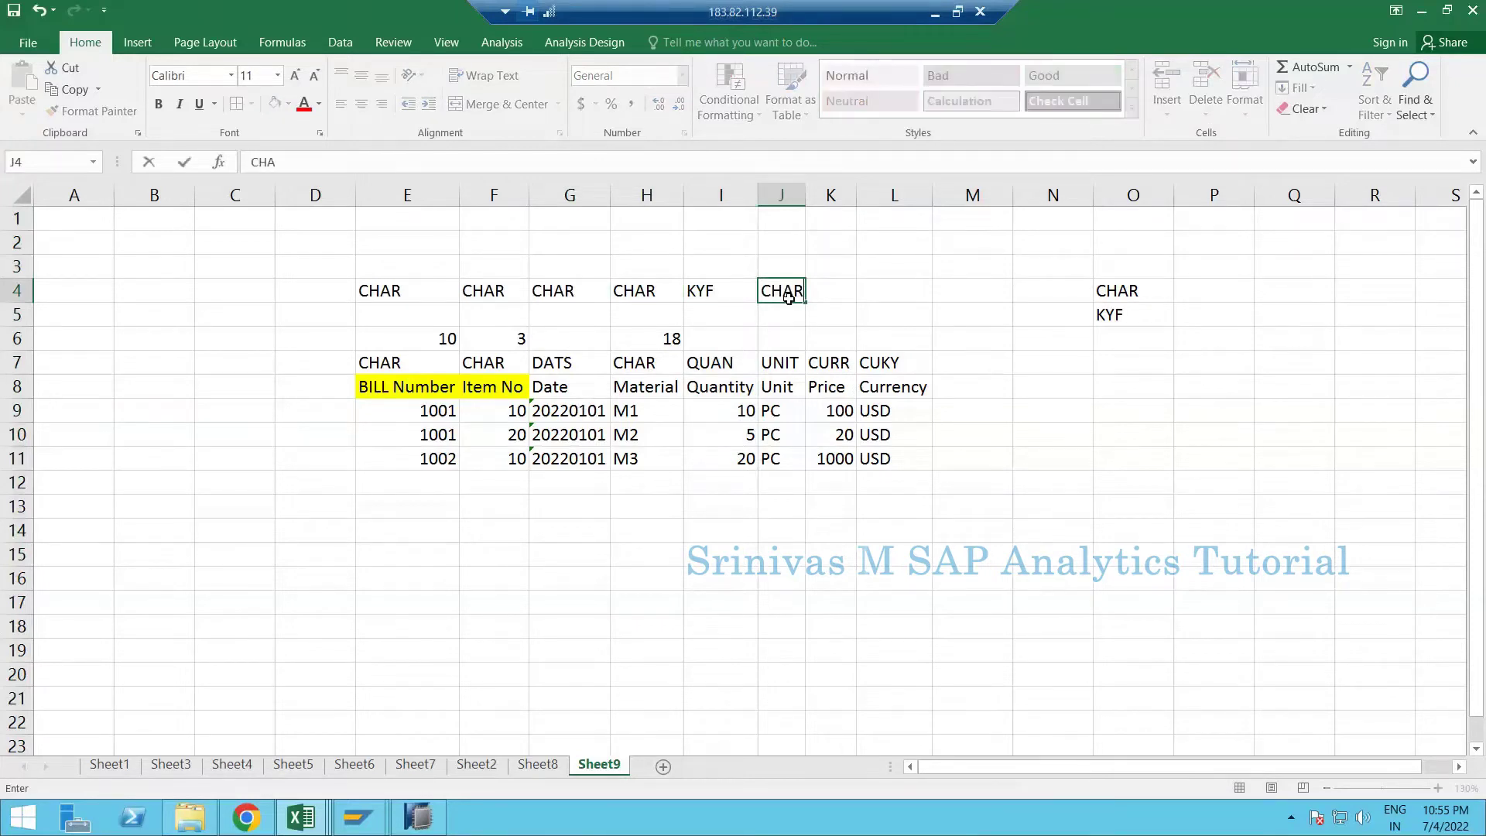
pyautogui.press('Tab')
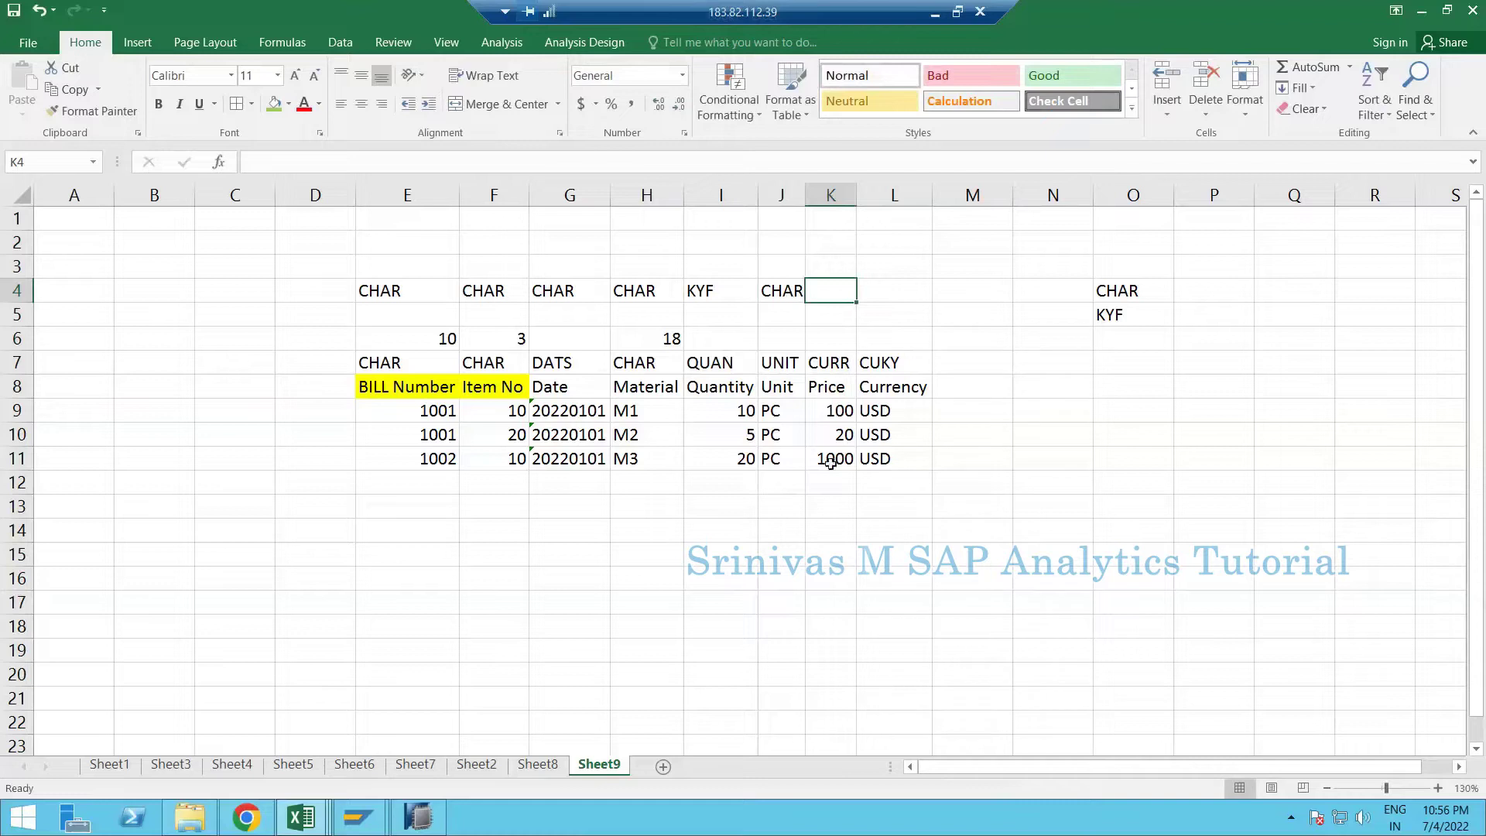
# - Classify the Price column as KYF in cell K4 and the Currency column as CHAR in cell L4
pyautogui.moveTo(830, 411); pyautogui.dragTo(830, 472)
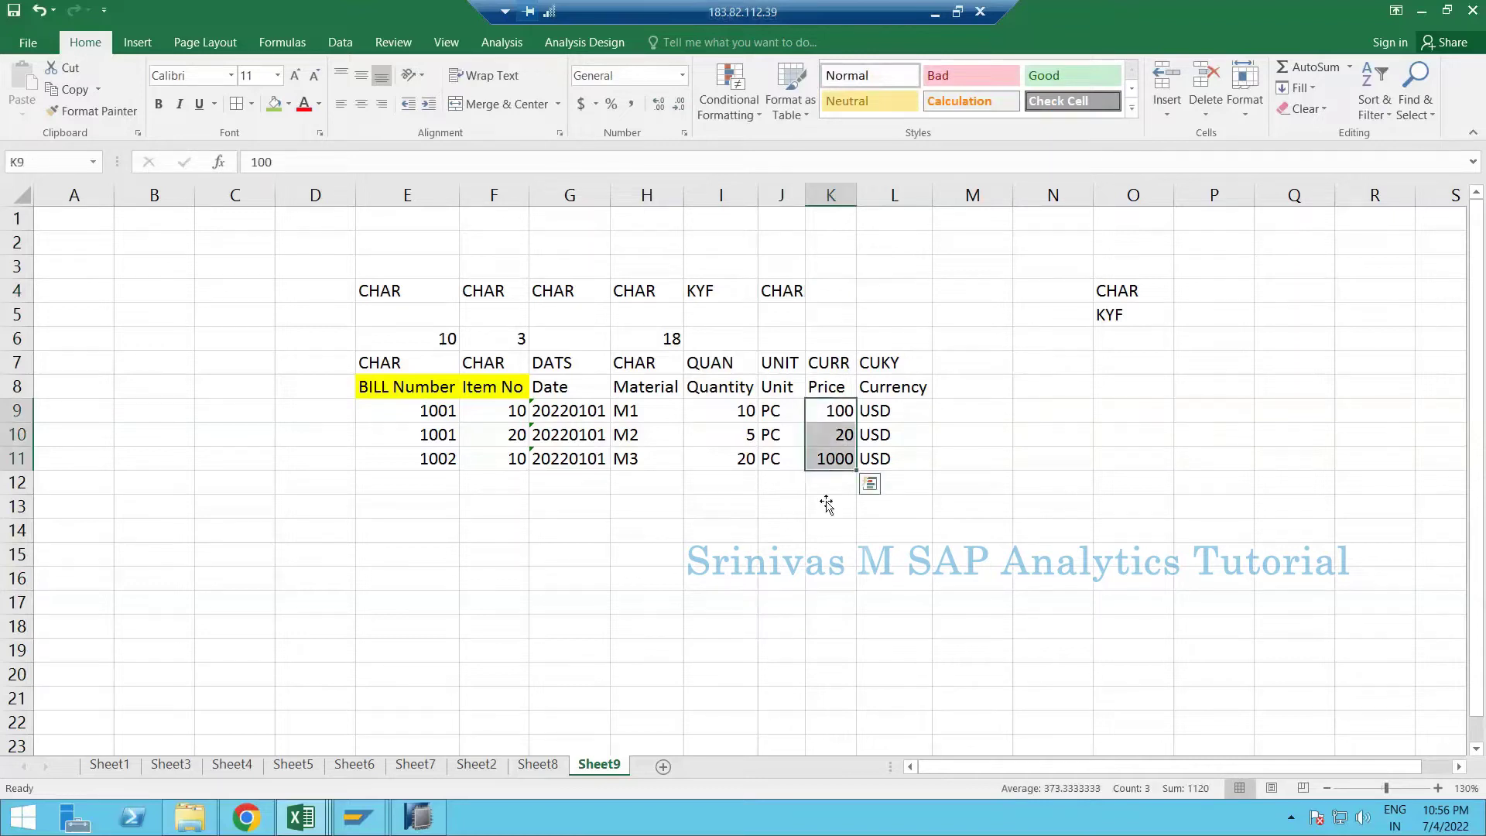
pyautogui.click(847, 282)
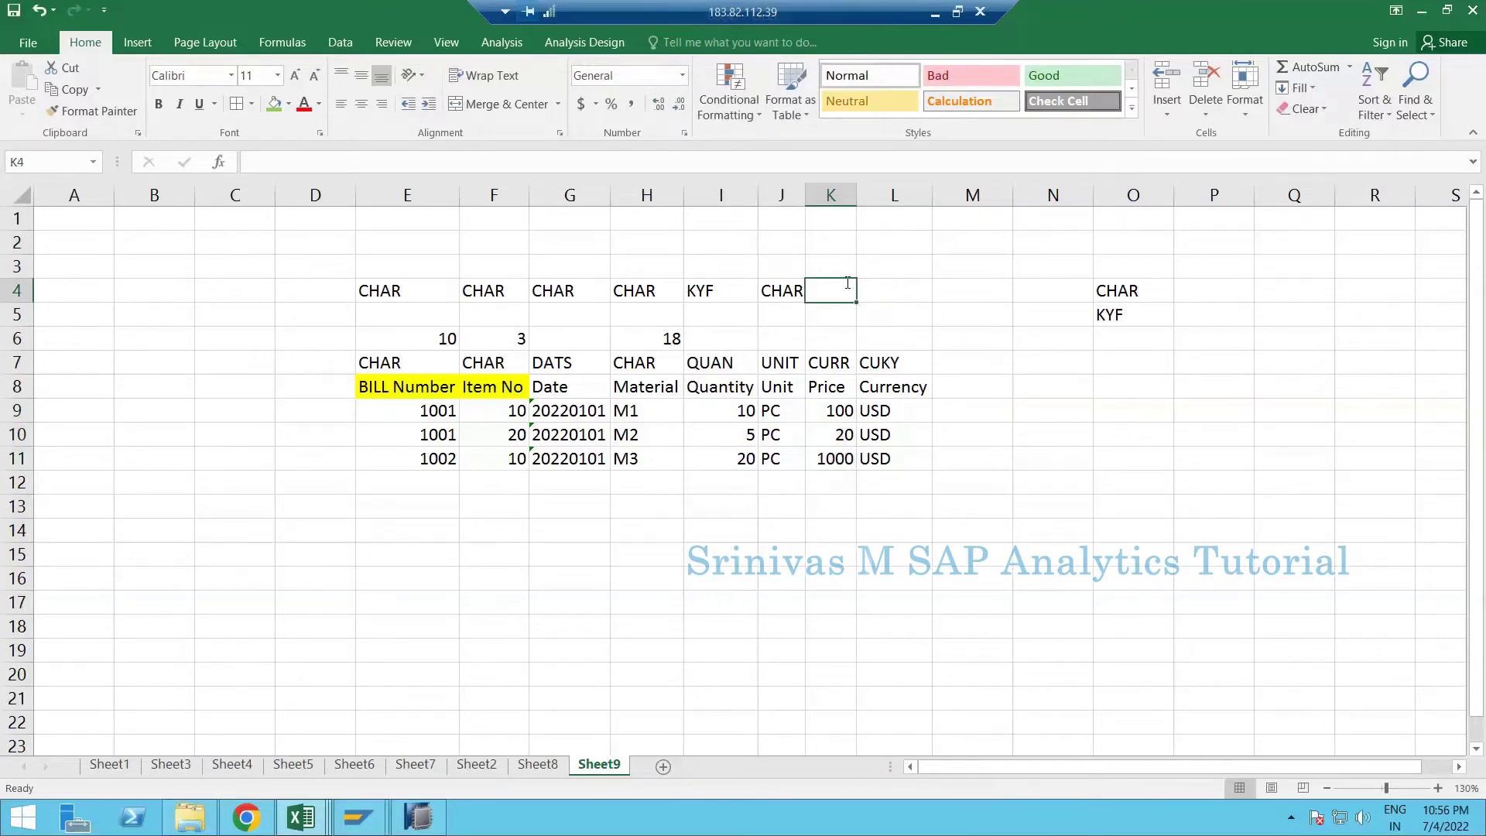
pyautogui.write('JYF')
pyautogui.press('BackSpace')
pyautogui.press('BackSpace')
pyautogui.press('BackSpace')
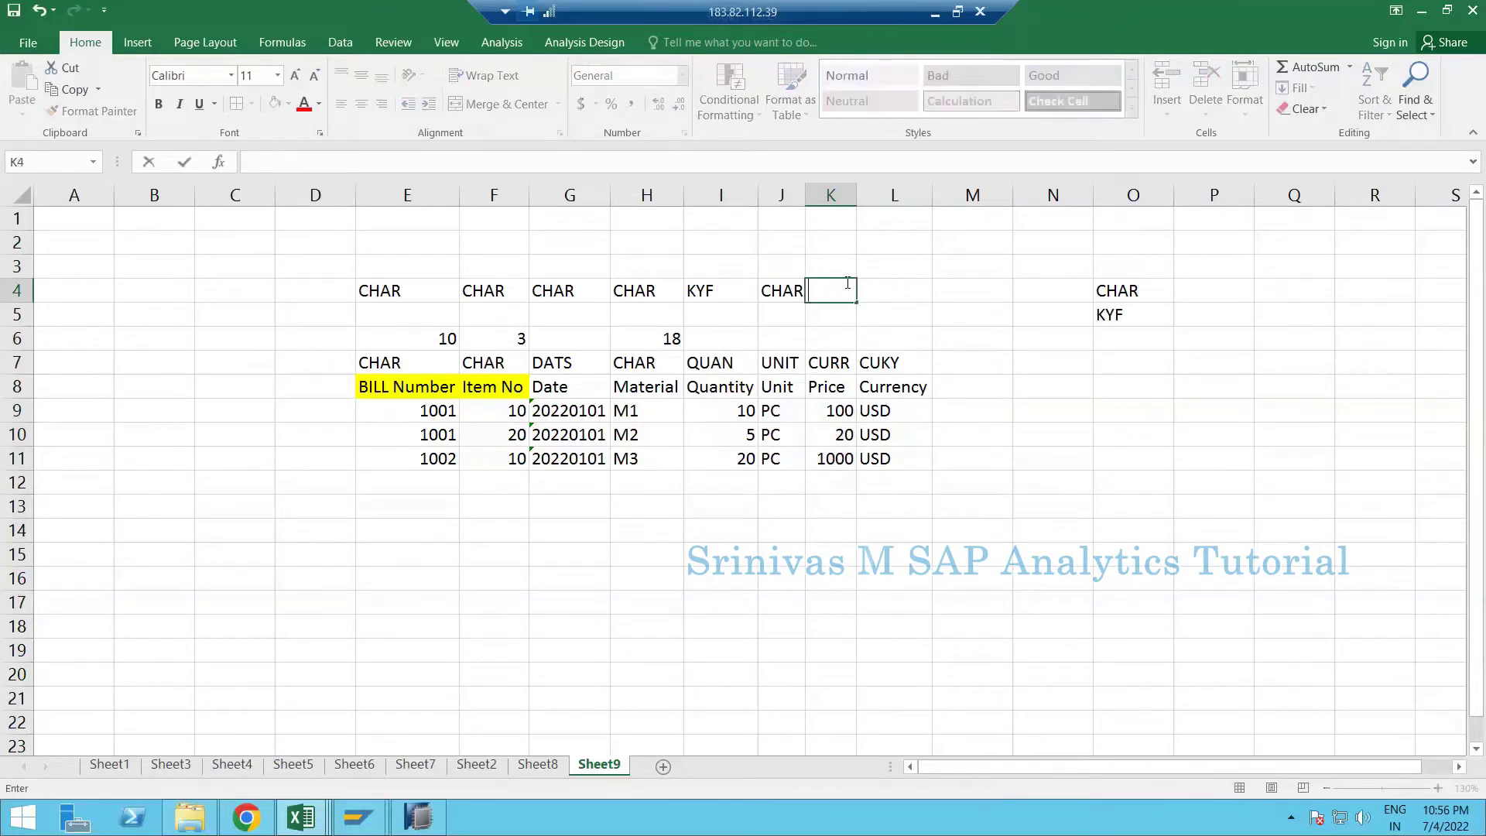
pyautogui.write('KYF')
pyautogui.press('Tab')
pyautogui.write('C')
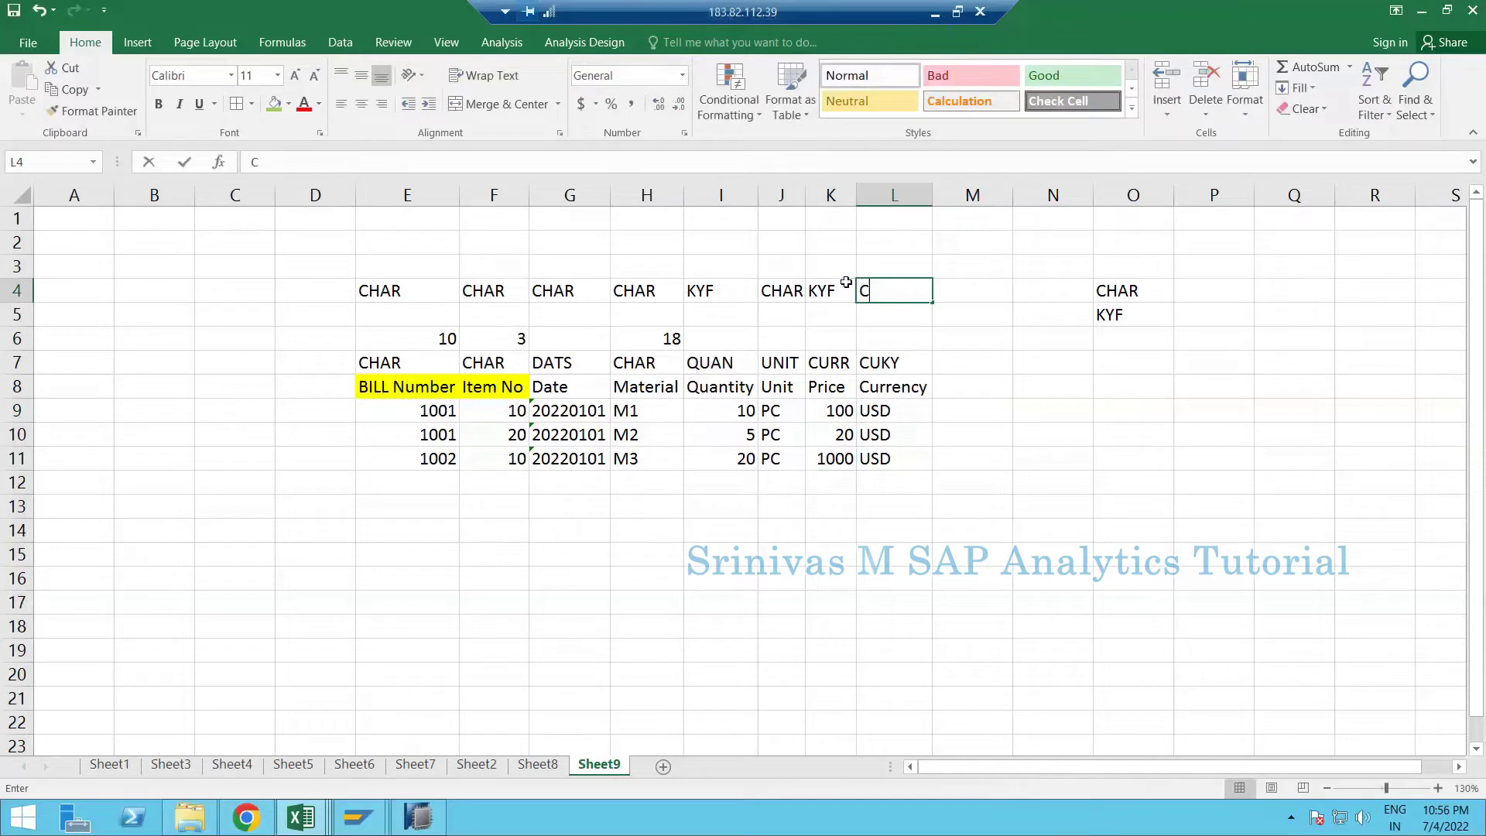
pyautogui.write('HAR')
pyautogui.press('Return')
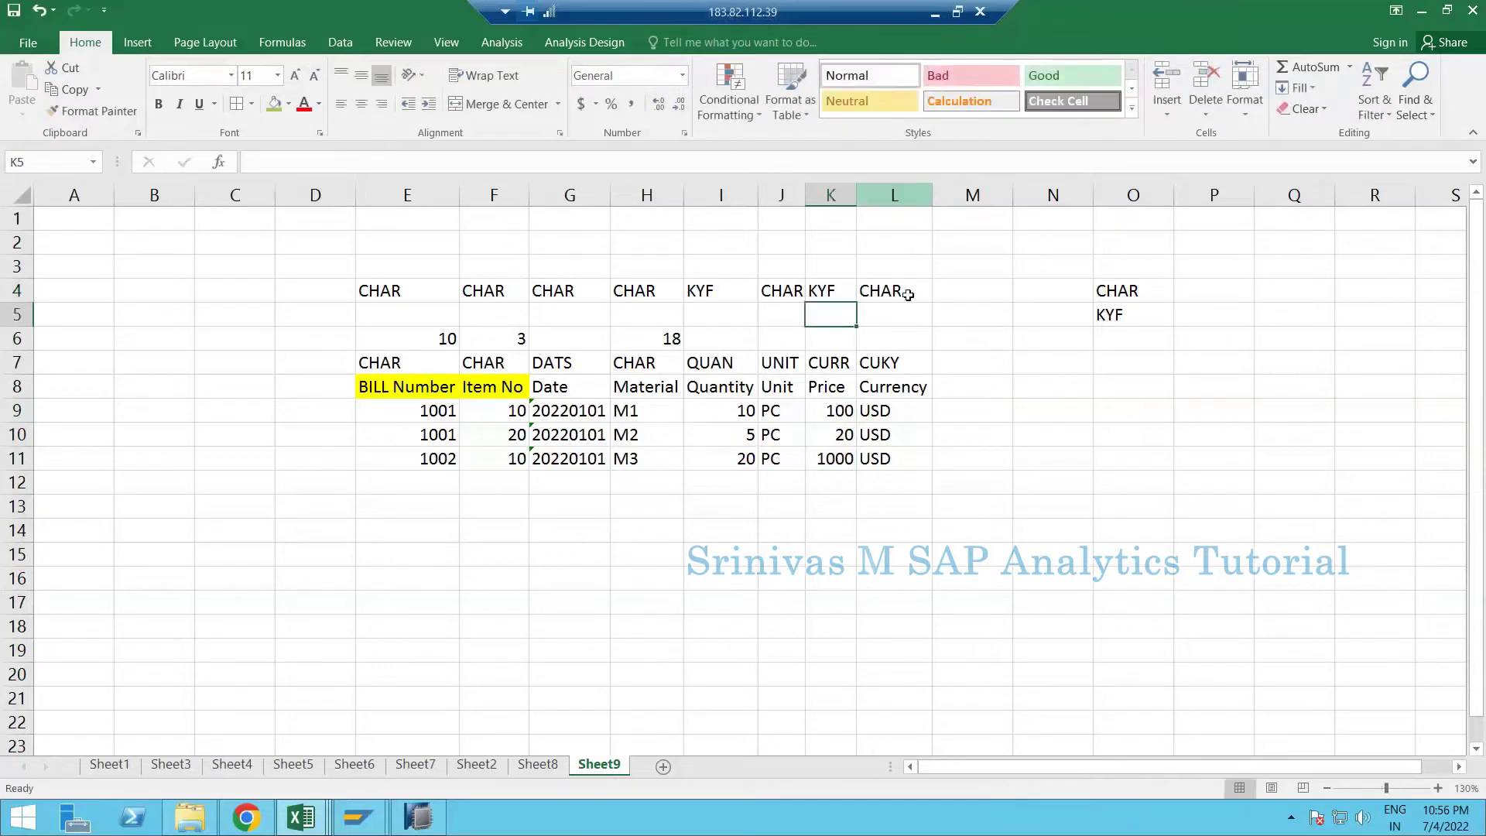
pyautogui.click(898, 292)
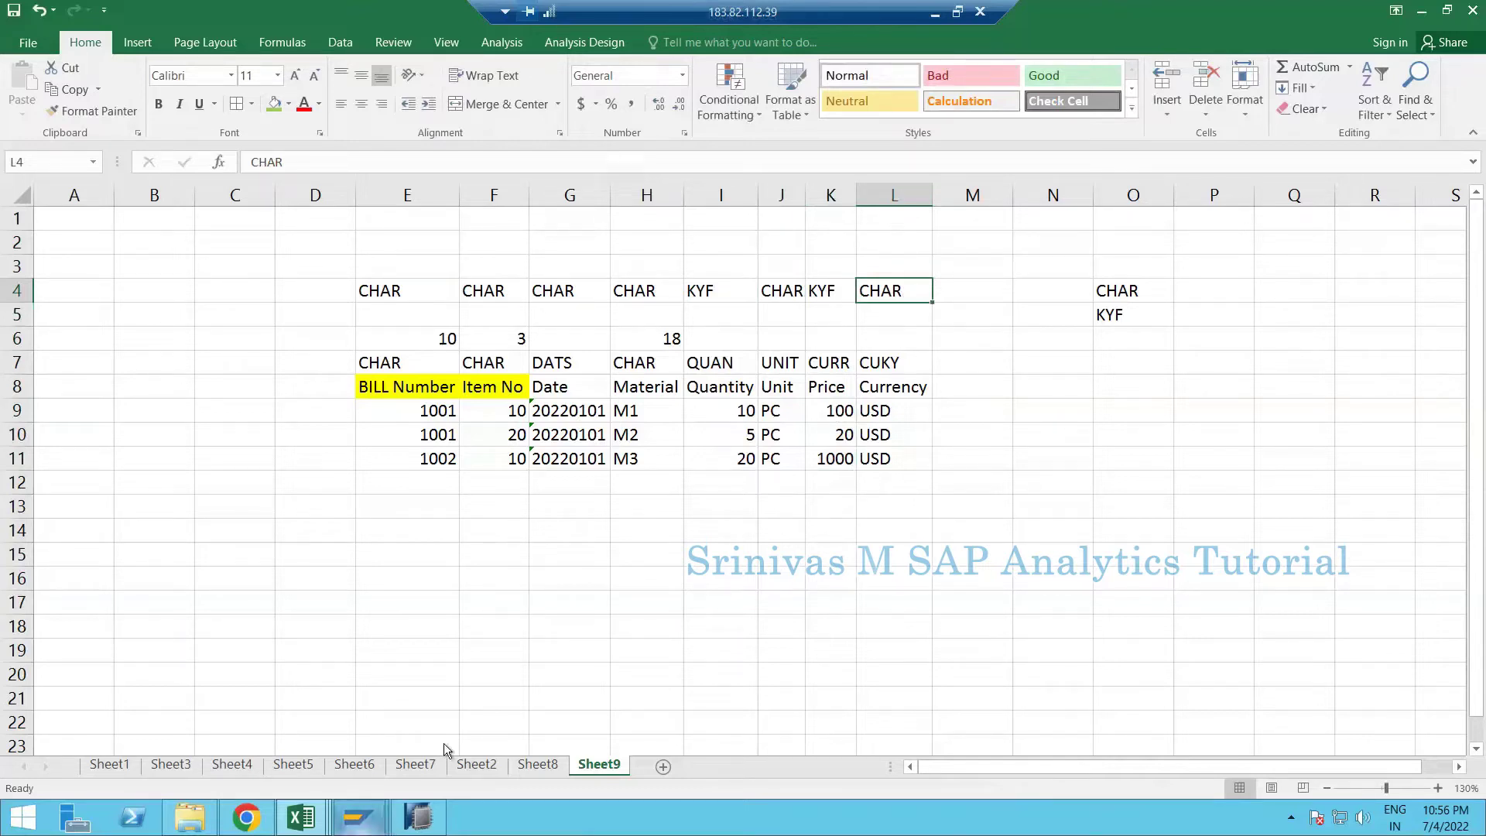
# - Compare the catalog's InfoObject types in SAP GUI with the Excel classification, and cancel the Edit InfoObject Catalog dialog
pyautogui.click(387, 822)
pyautogui.click(464, 721)
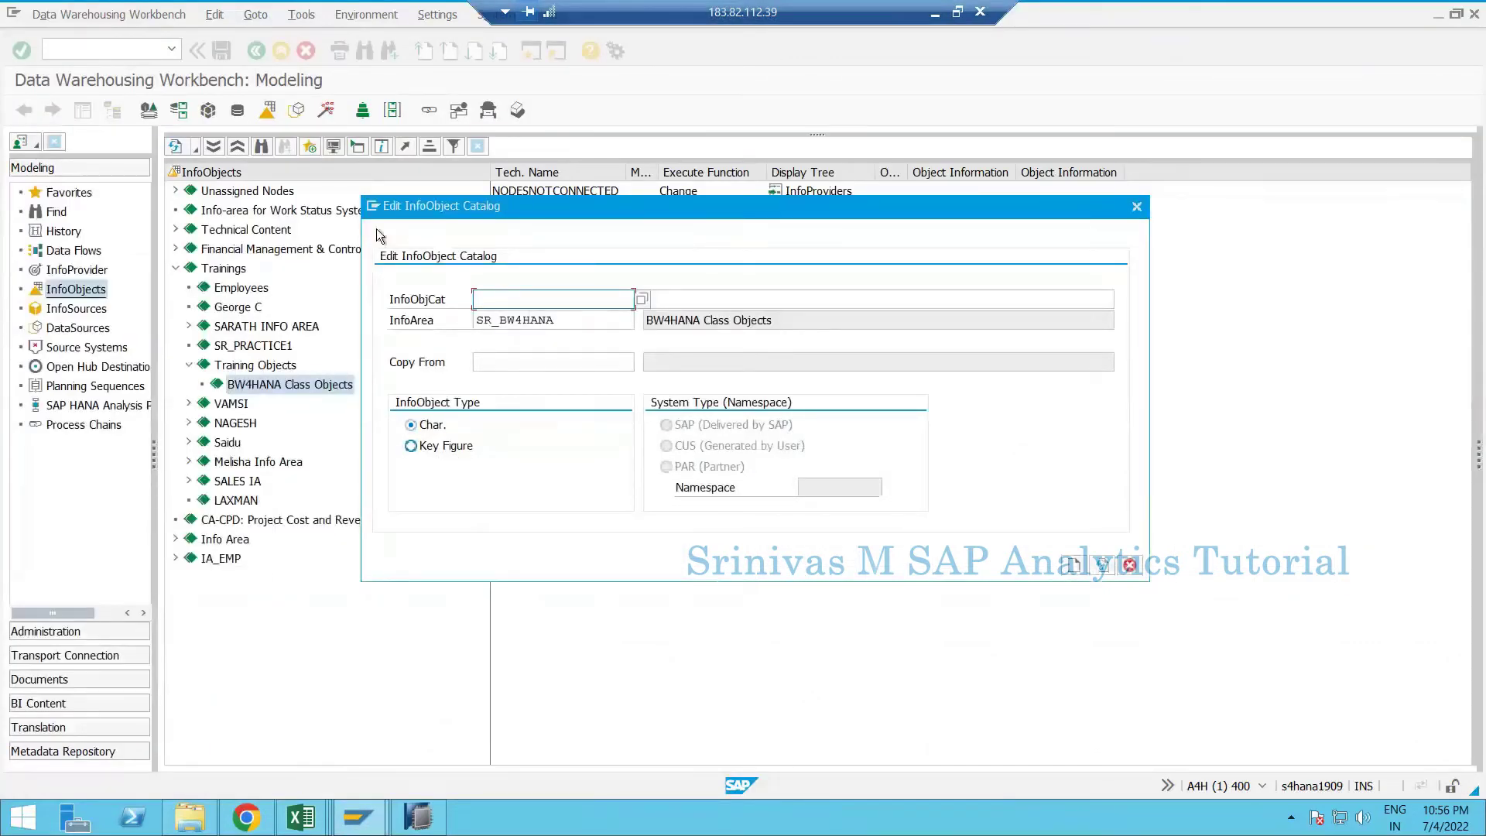
pyautogui.hotkey('alt', 'Tab')
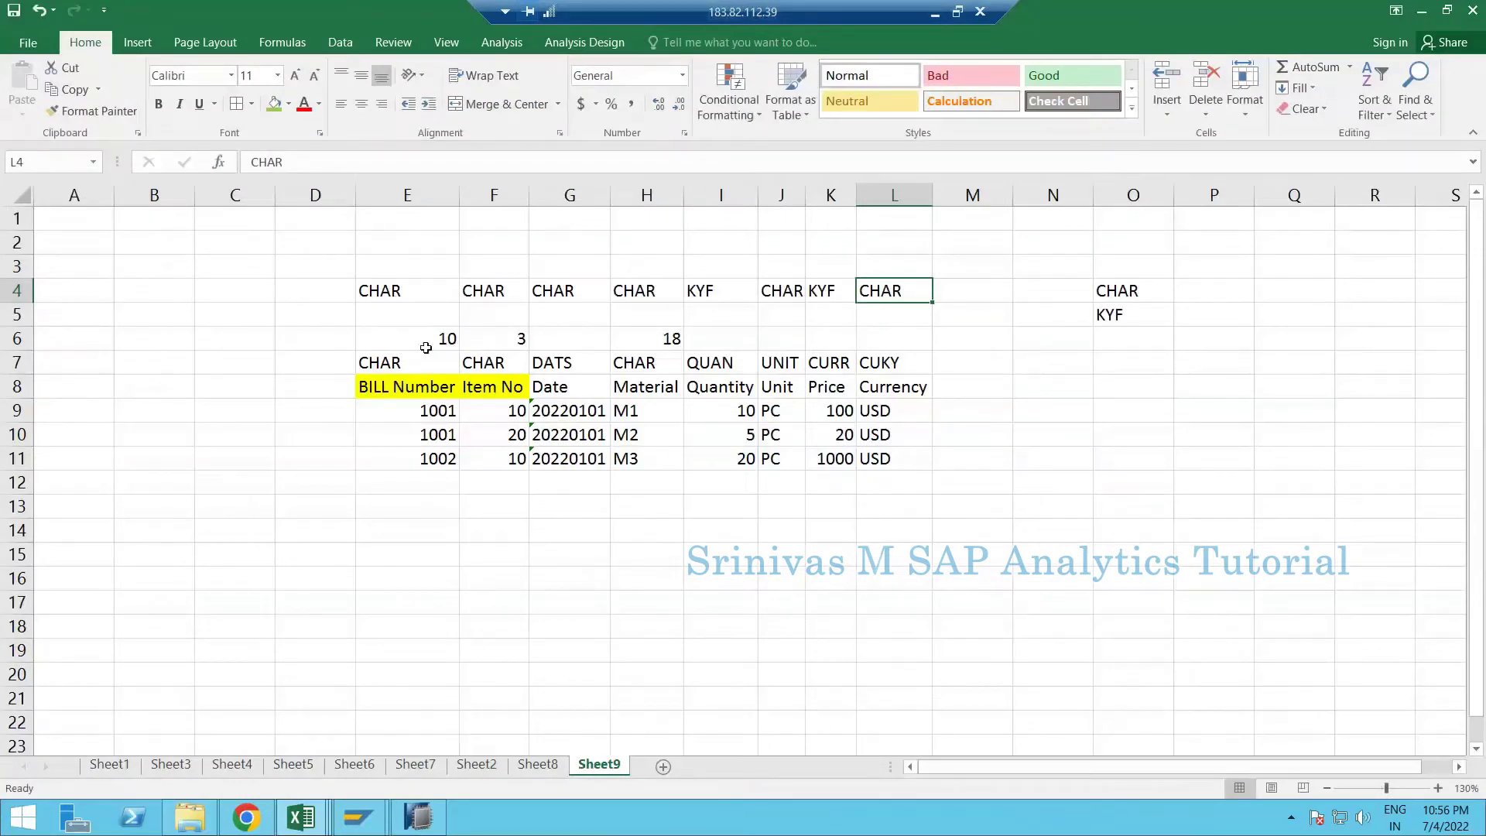
pyautogui.hotkey('ctrl', 'Left')
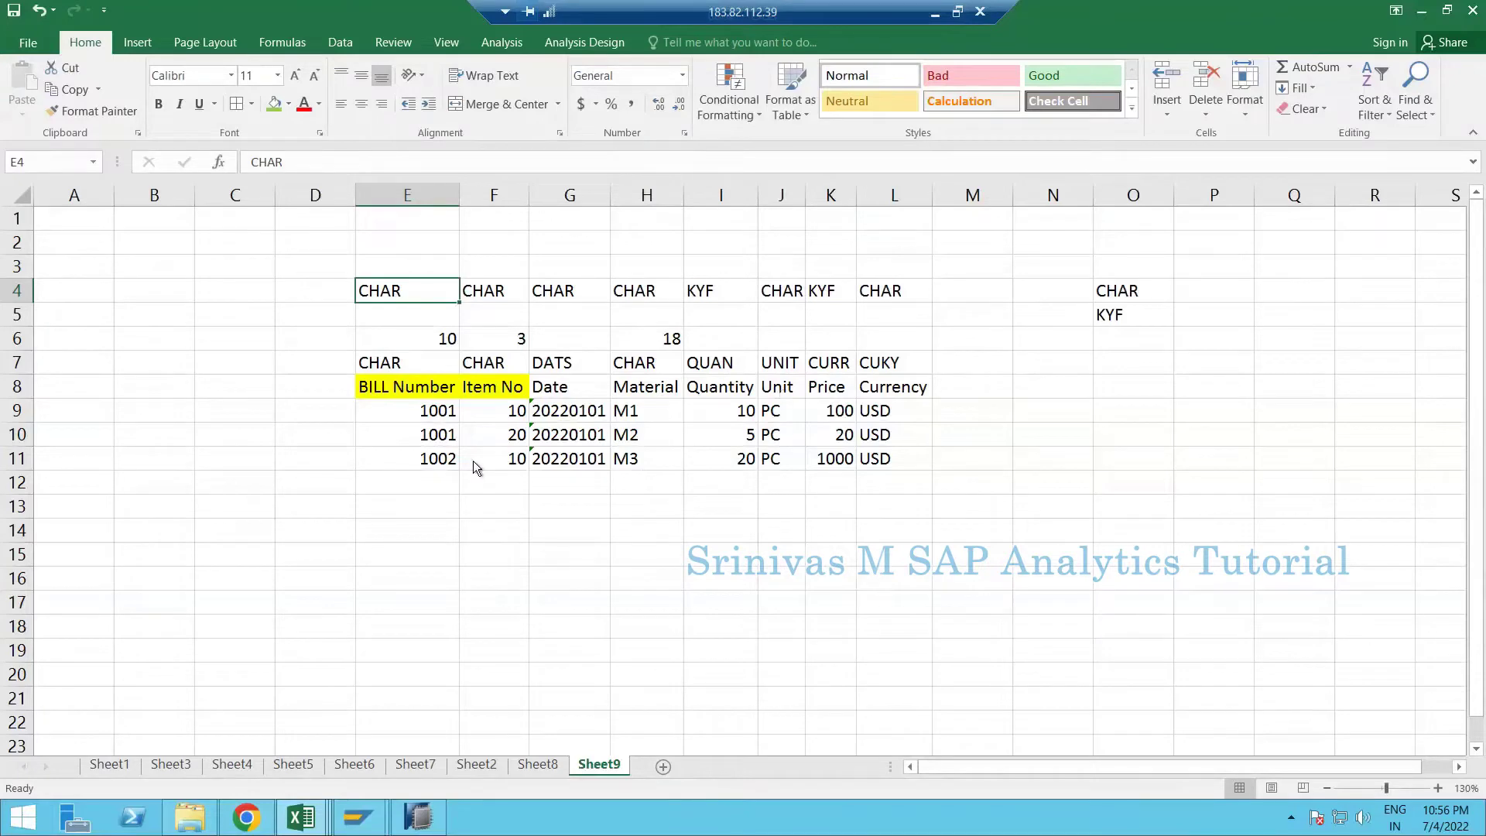
pyautogui.hotkey('alt', 'Tab')
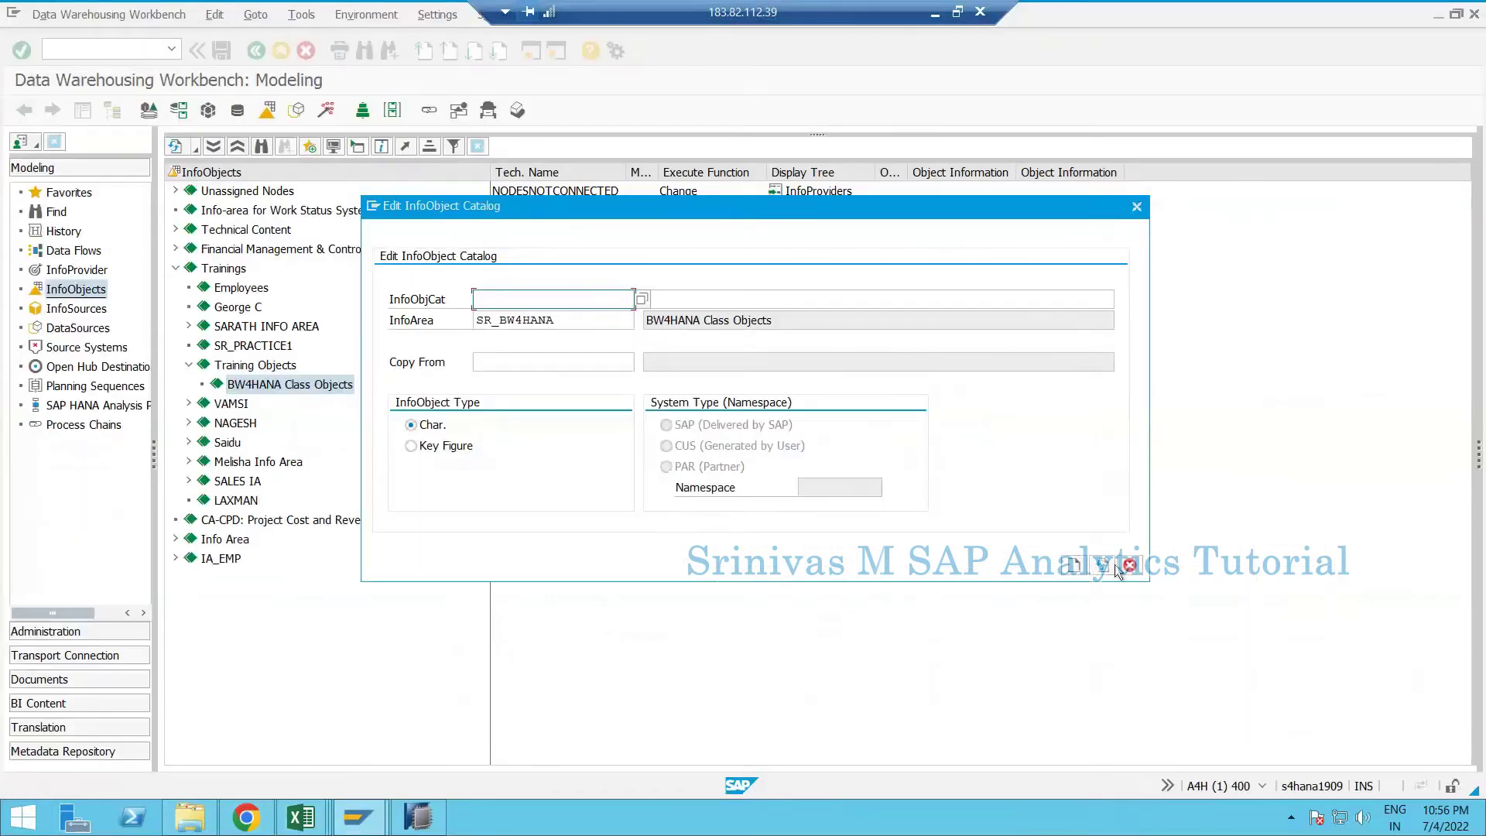
pyautogui.press('Escape')
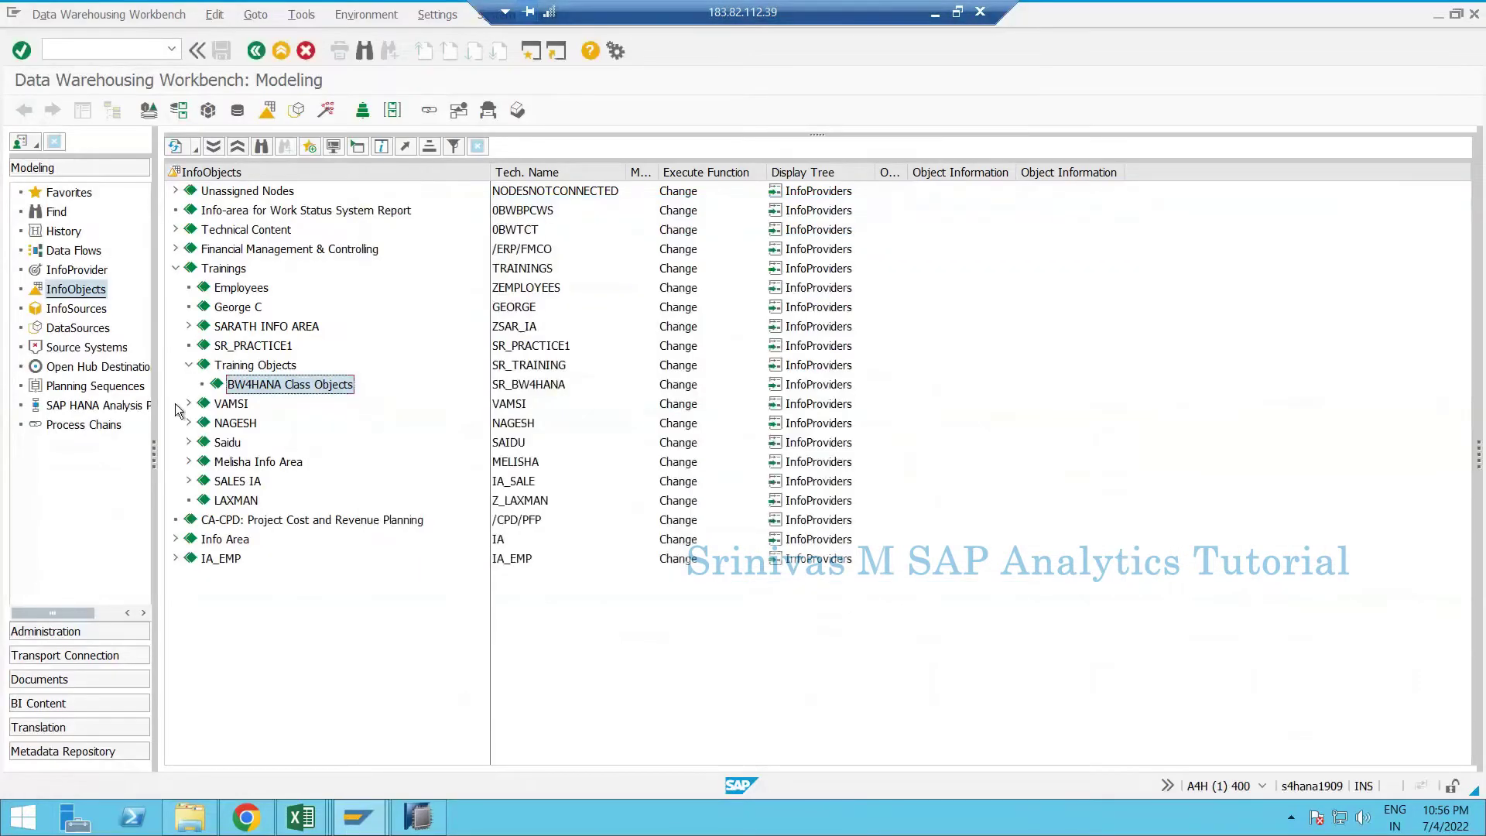
# - Examine the existing characteristic and key figure catalogs in the VAMSI and ZSAR_IA InfoAreas under Trainings
pyautogui.click(188, 404)
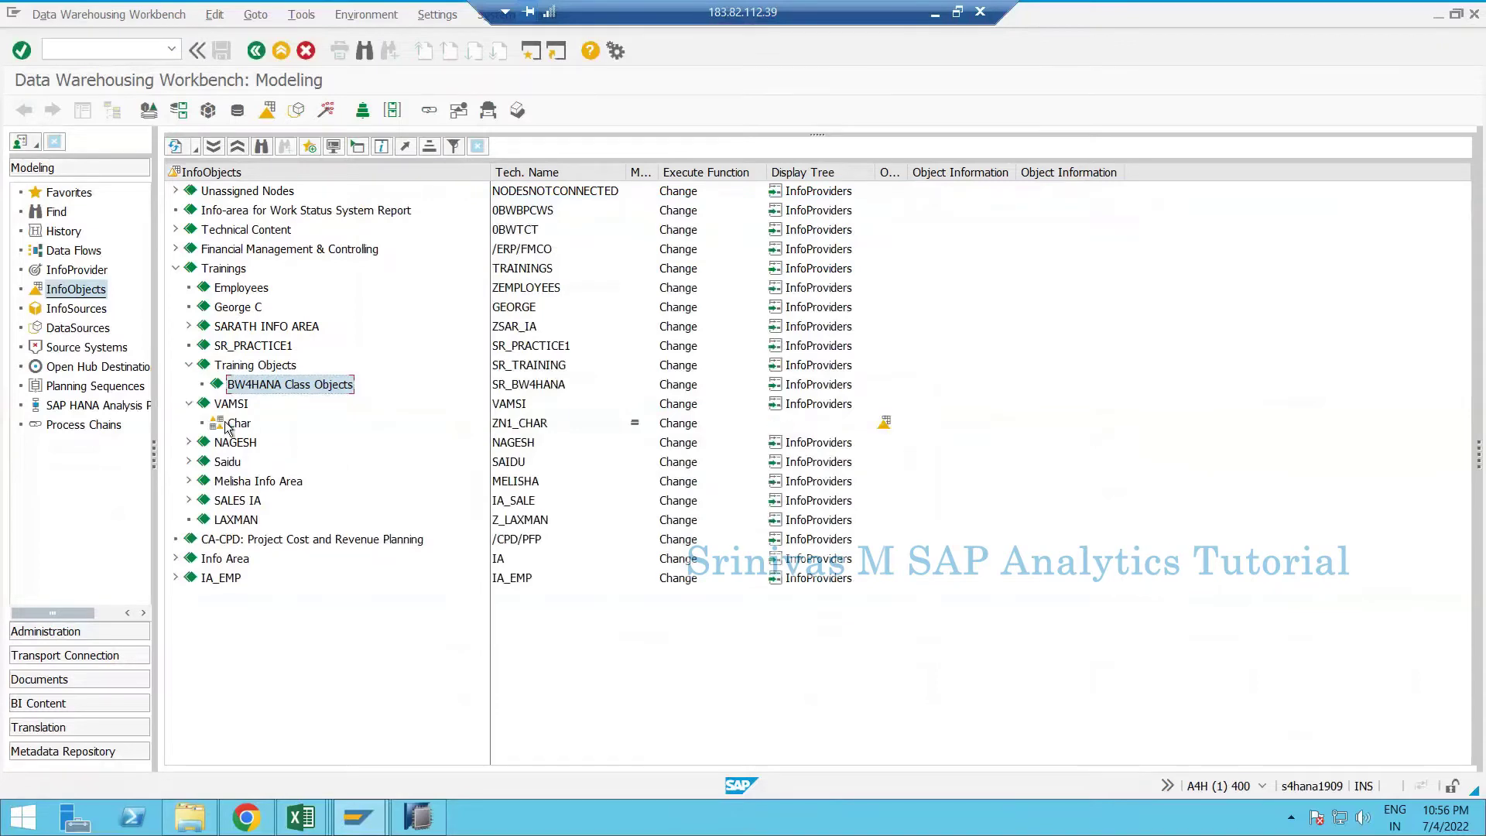
pyautogui.click(246, 424)
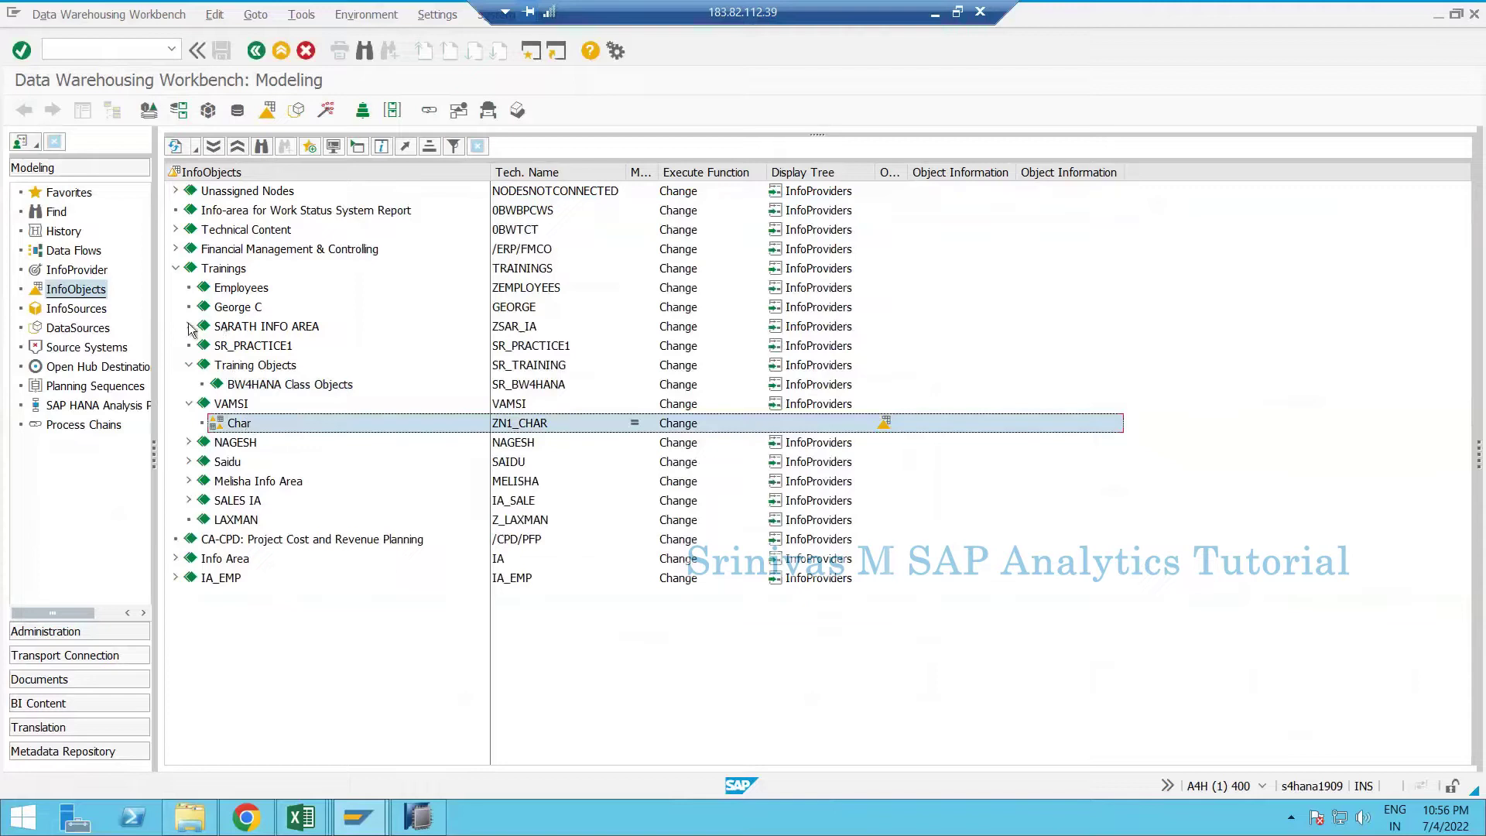
pyautogui.click(270, 347)
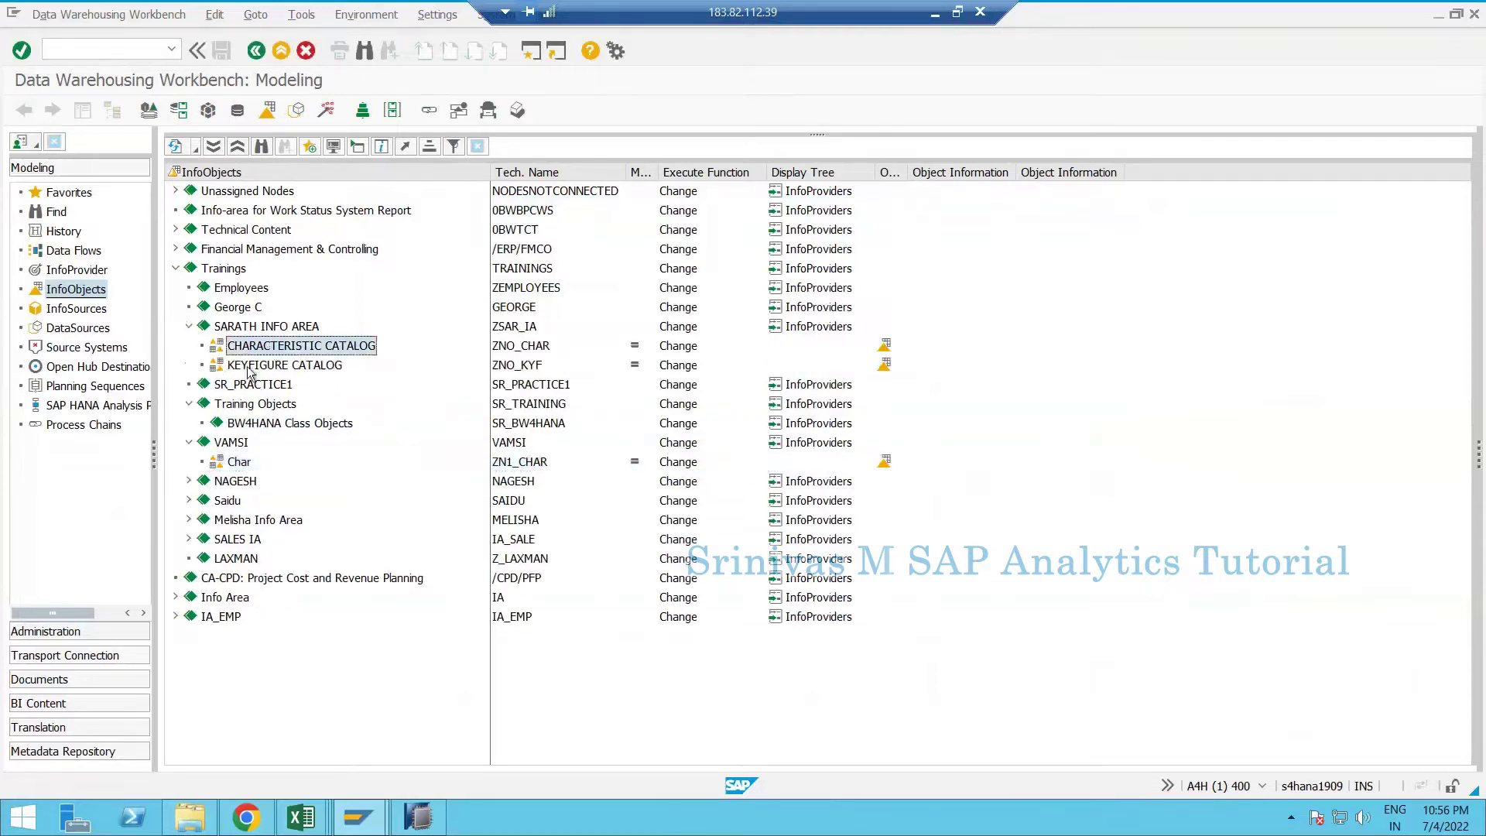
pyautogui.click(298, 364)
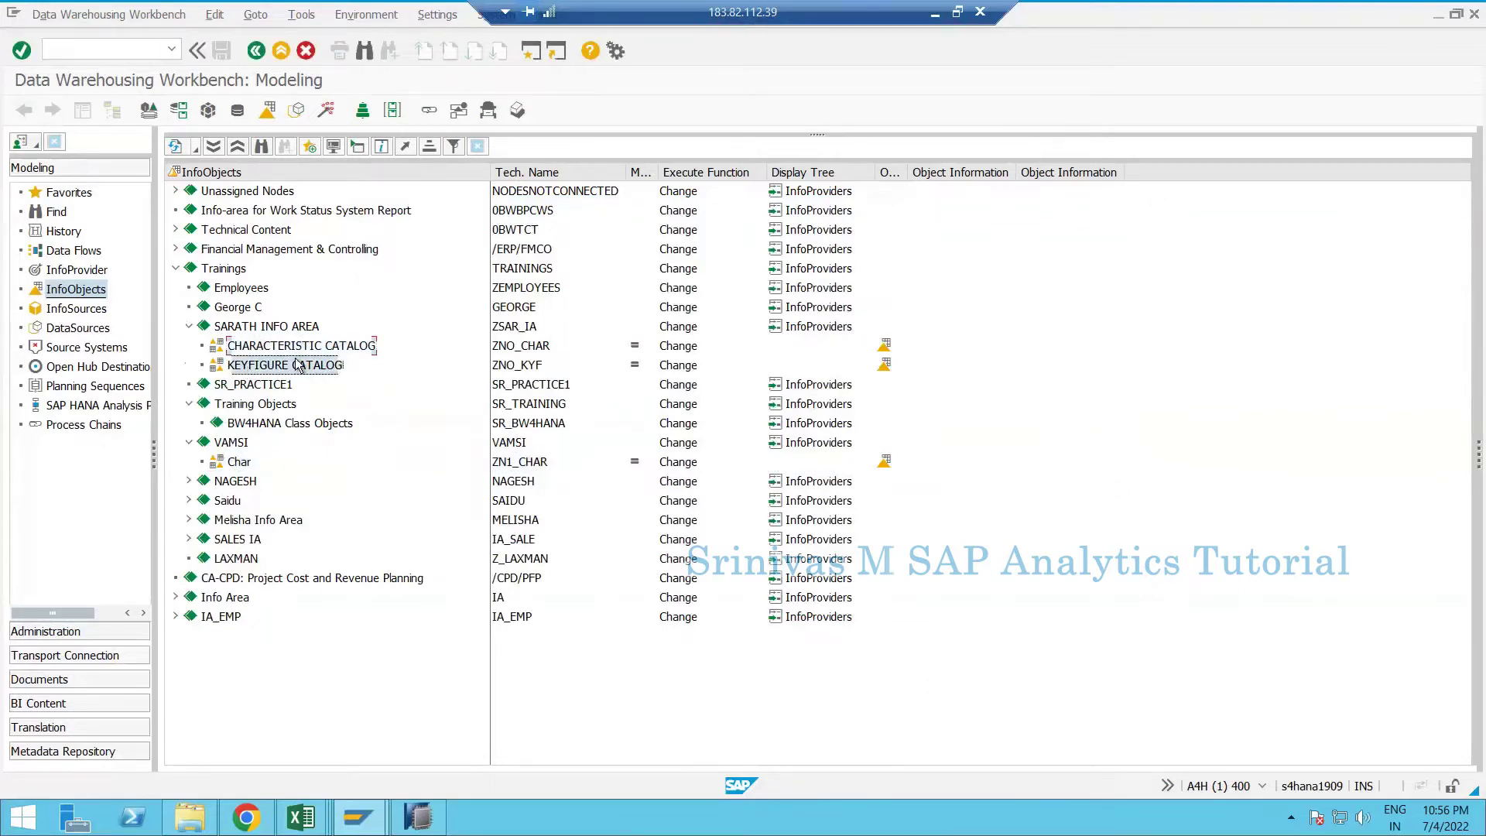
pyautogui.click(316, 350)
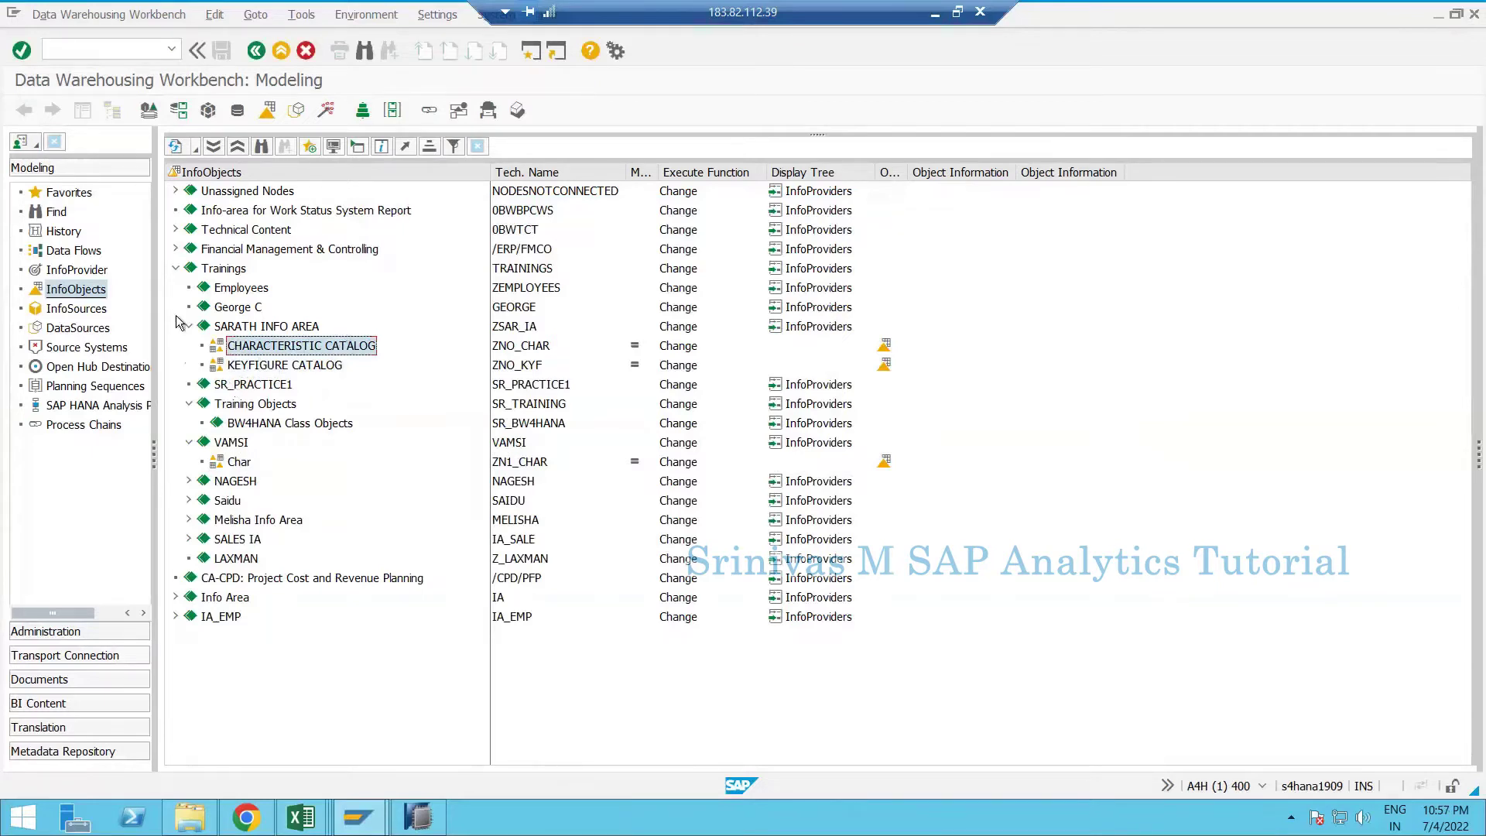
pyautogui.moveTo(176, 317); pyautogui.dragTo(647, 352)
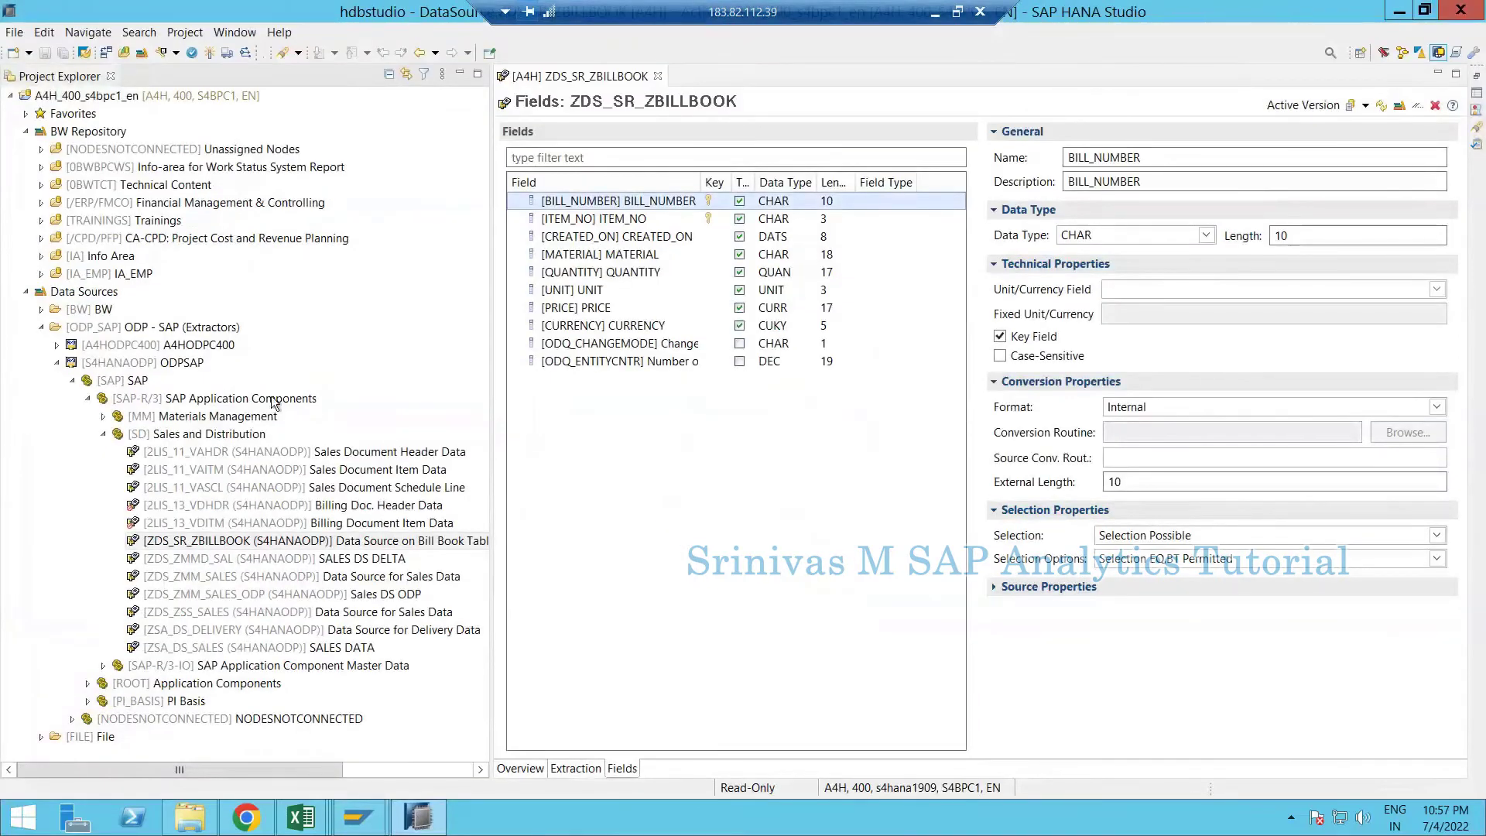
# - Refresh the BW Repository in SAP HANA Studio and collapse the Data Sources node
pyautogui.rightClick(100, 136)
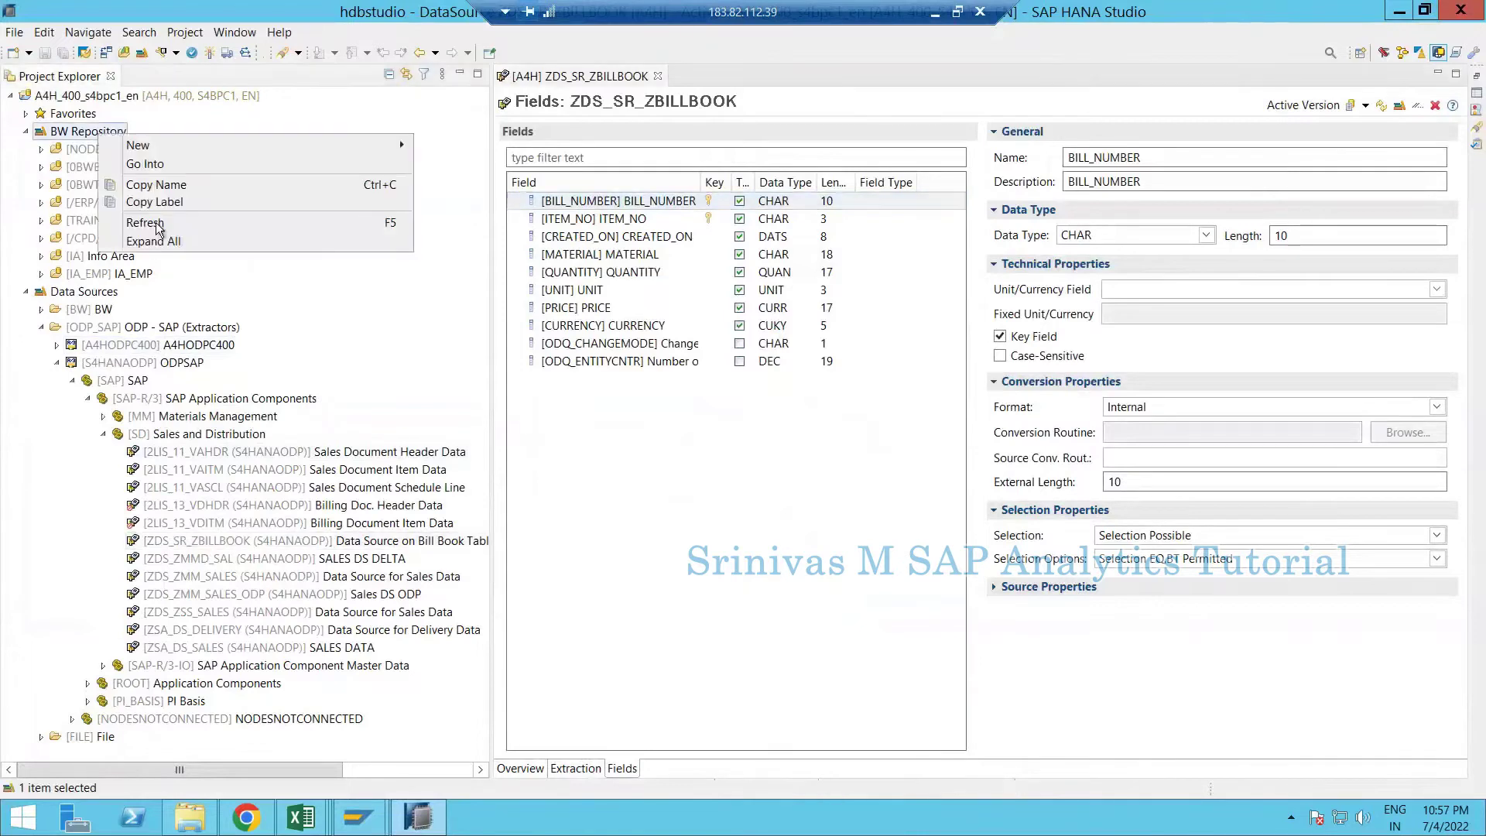
pyautogui.click(147, 223)
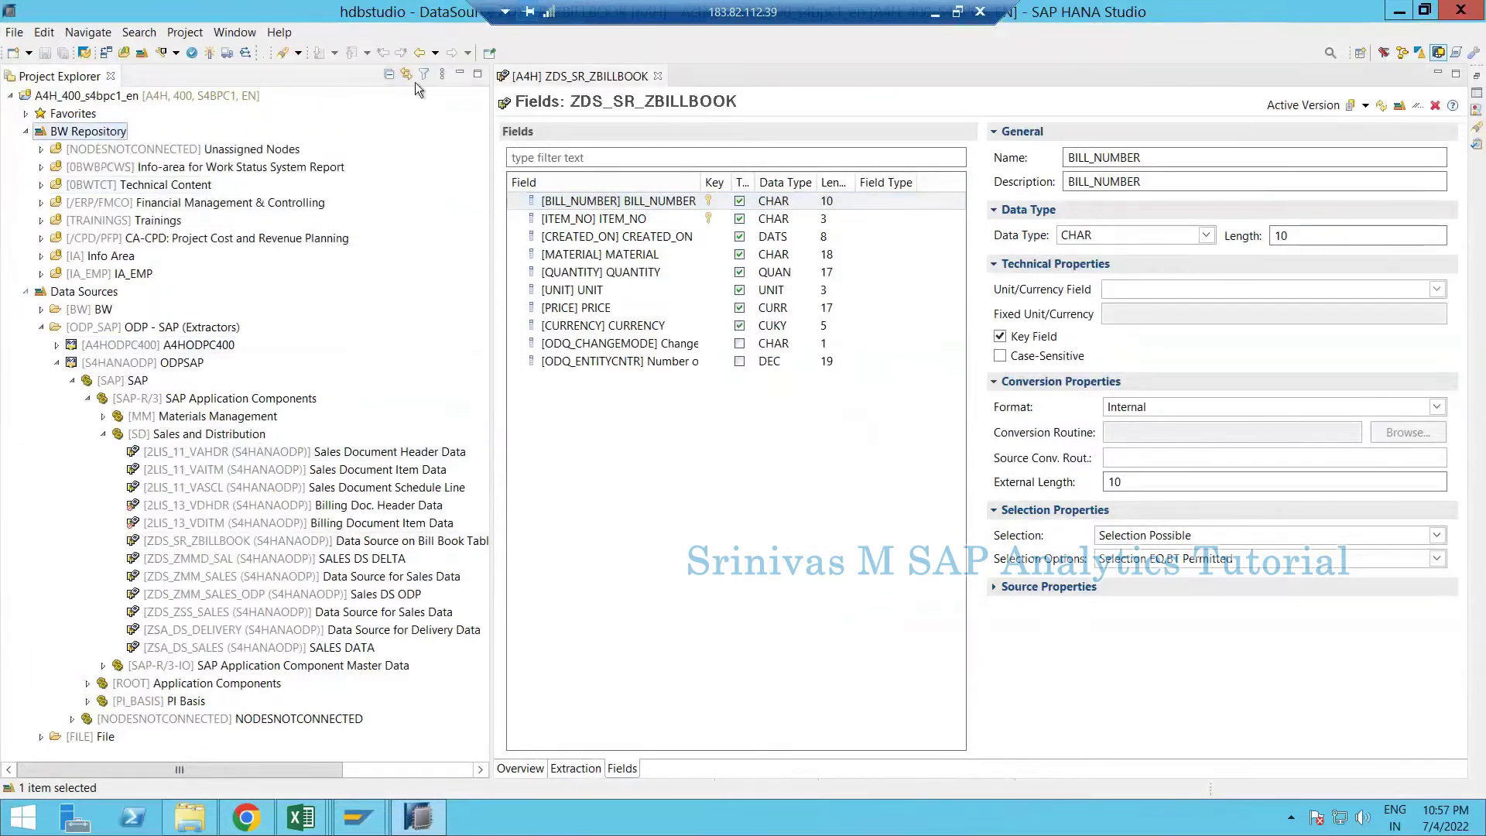
pyautogui.click(26, 291)
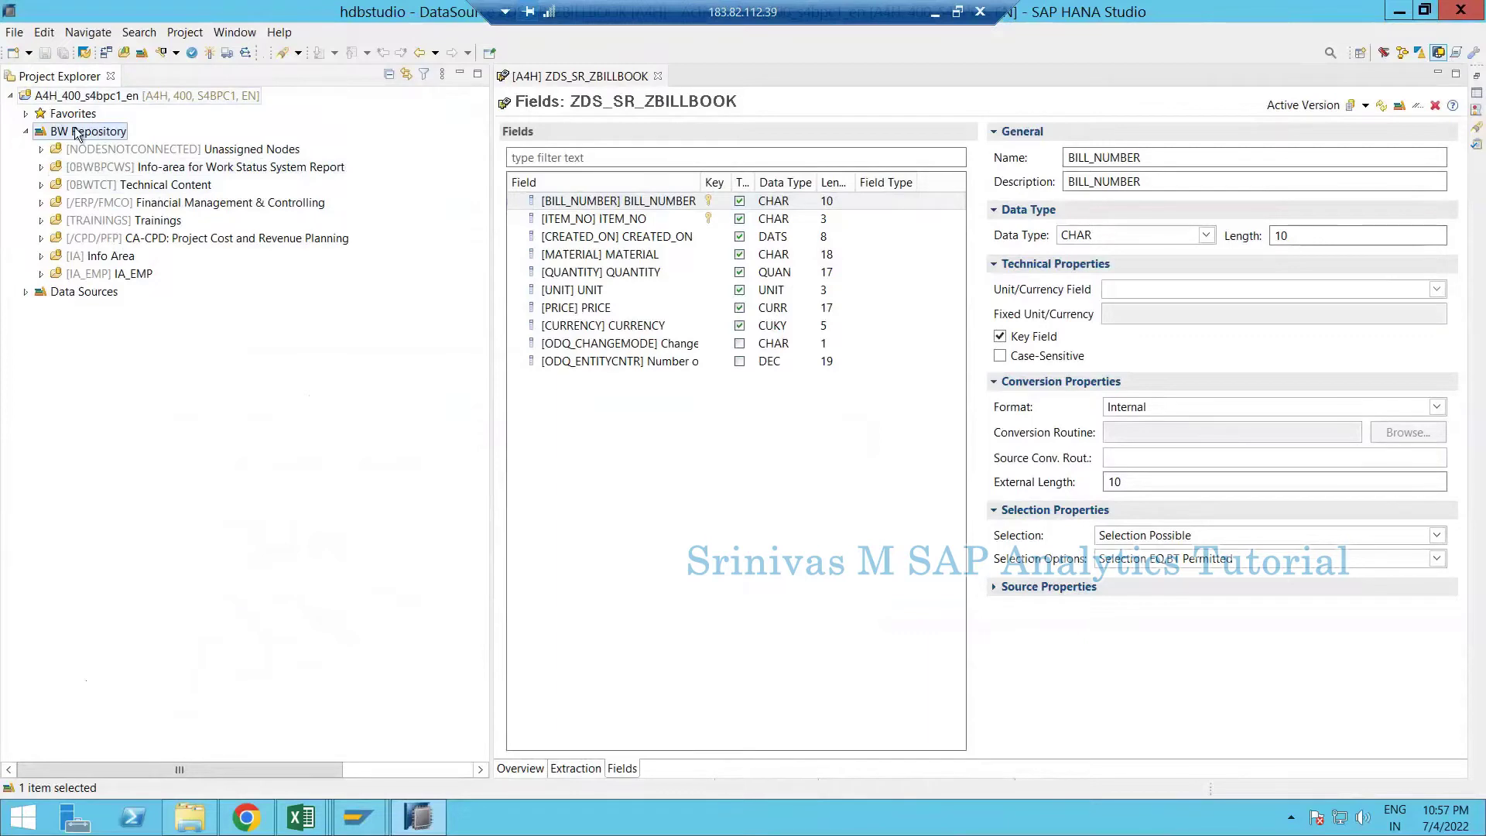
pyautogui.click(77, 95)
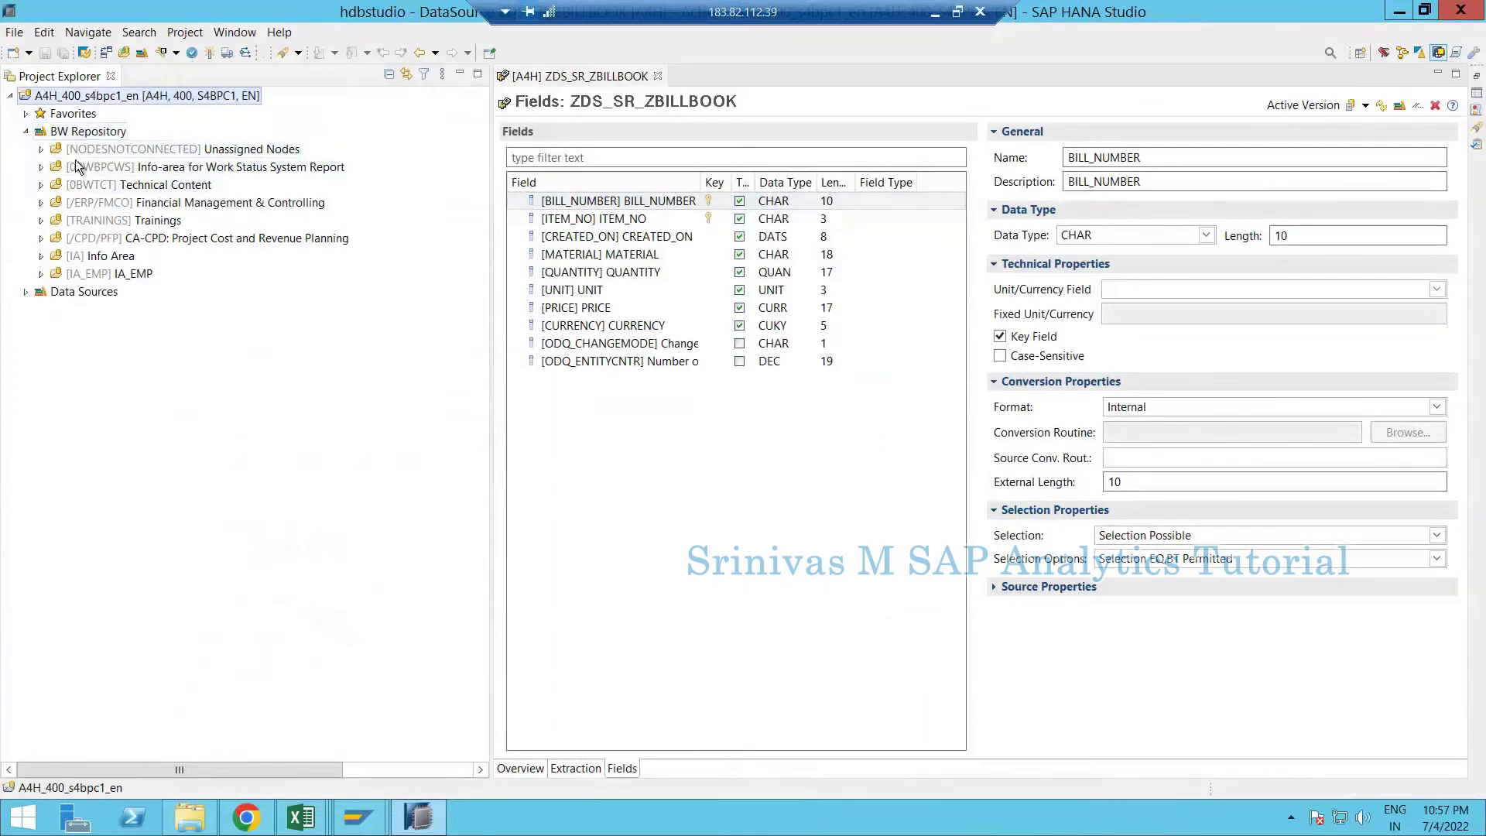
pyautogui.click(77, 133)
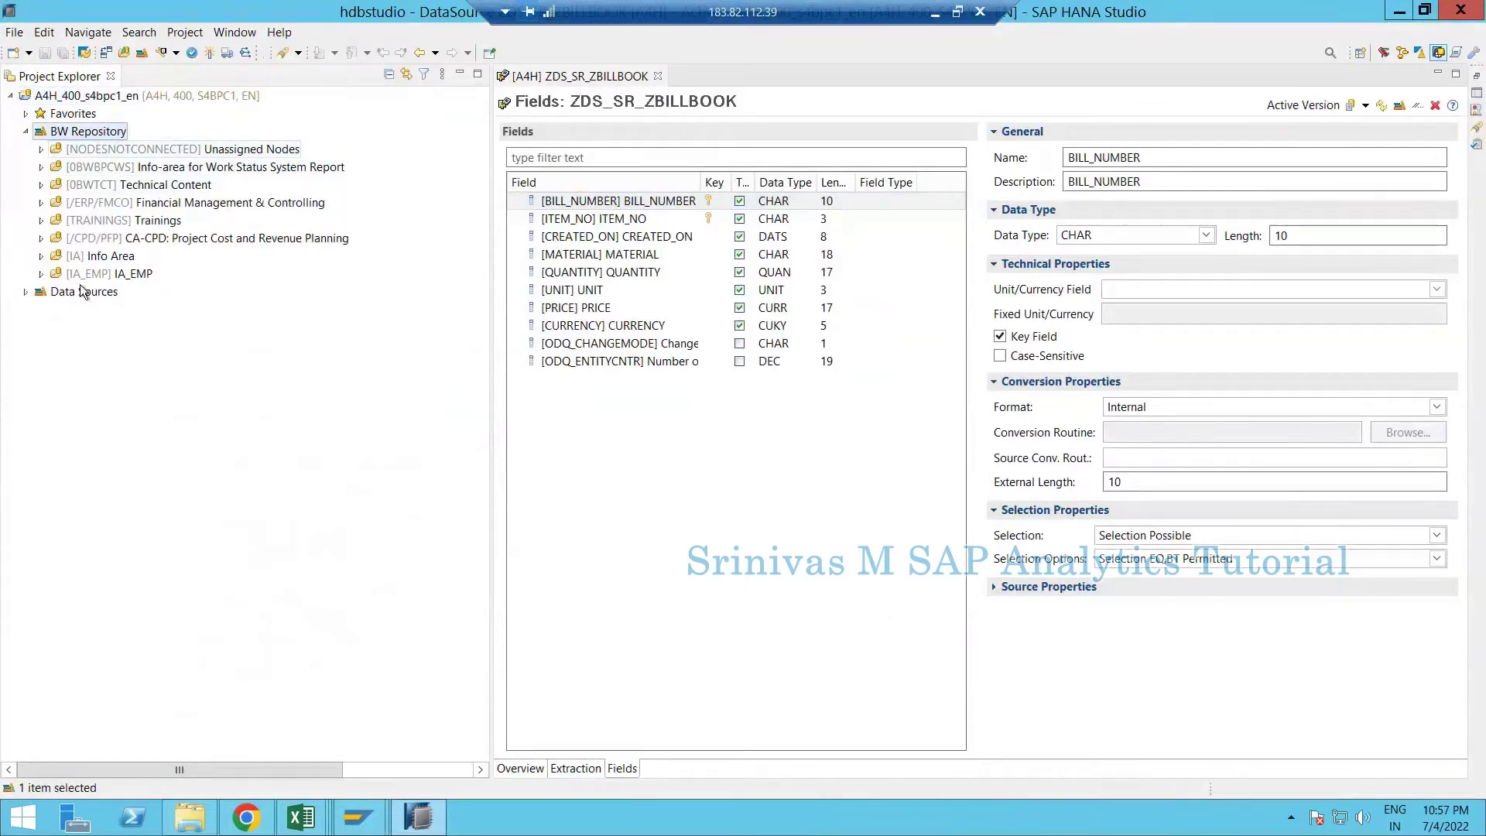
# - Switch to SAP GUI to check the Trainings InfoArea in the InfoObjects tree, and return to SAP HANA Studio
pyautogui.click(382, 808)
pyautogui.click(466, 722)
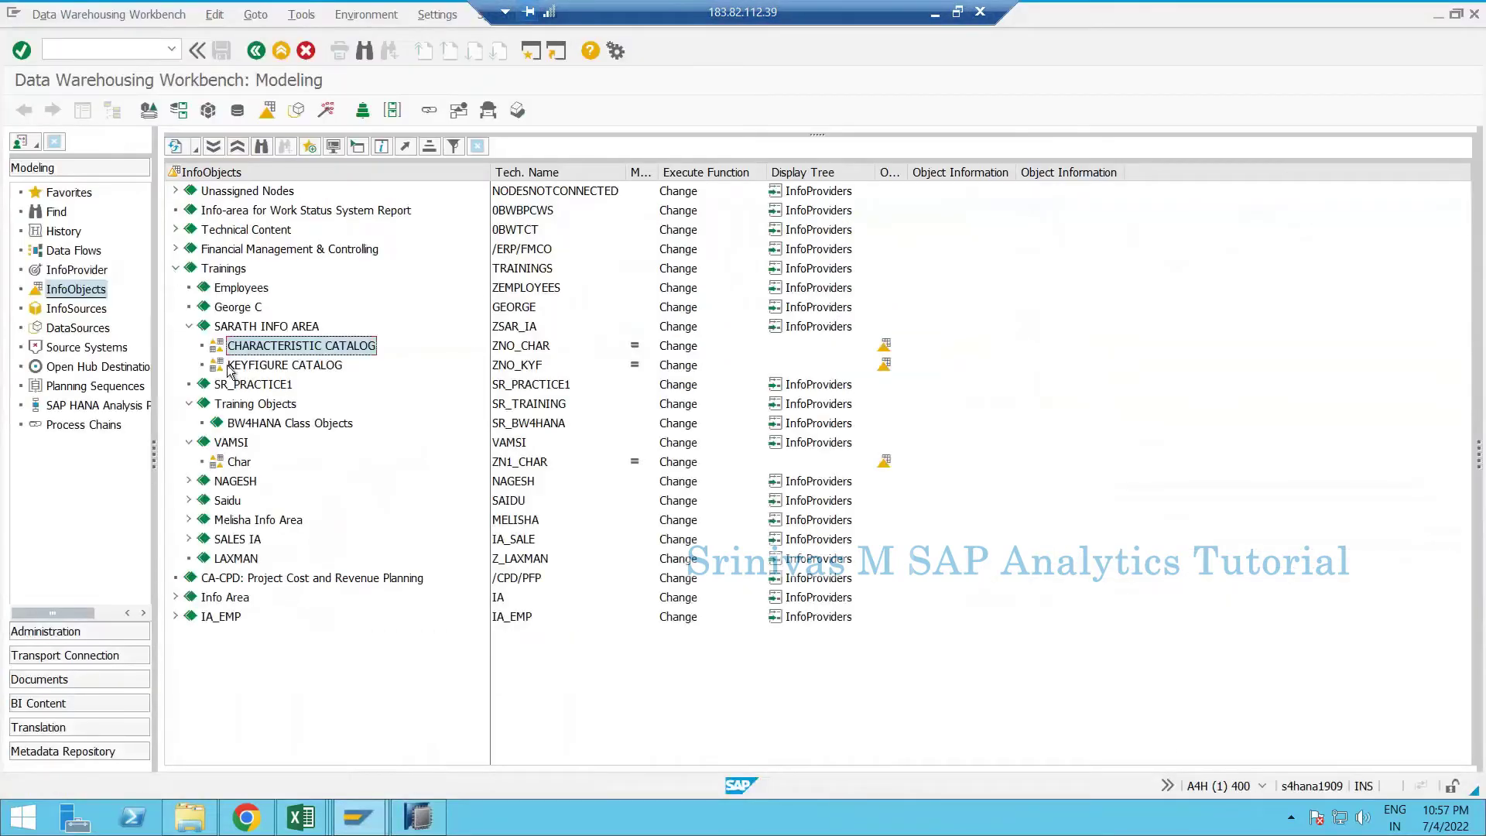
pyautogui.click(176, 267)
pyautogui.hotkey('alt', 'Tab')
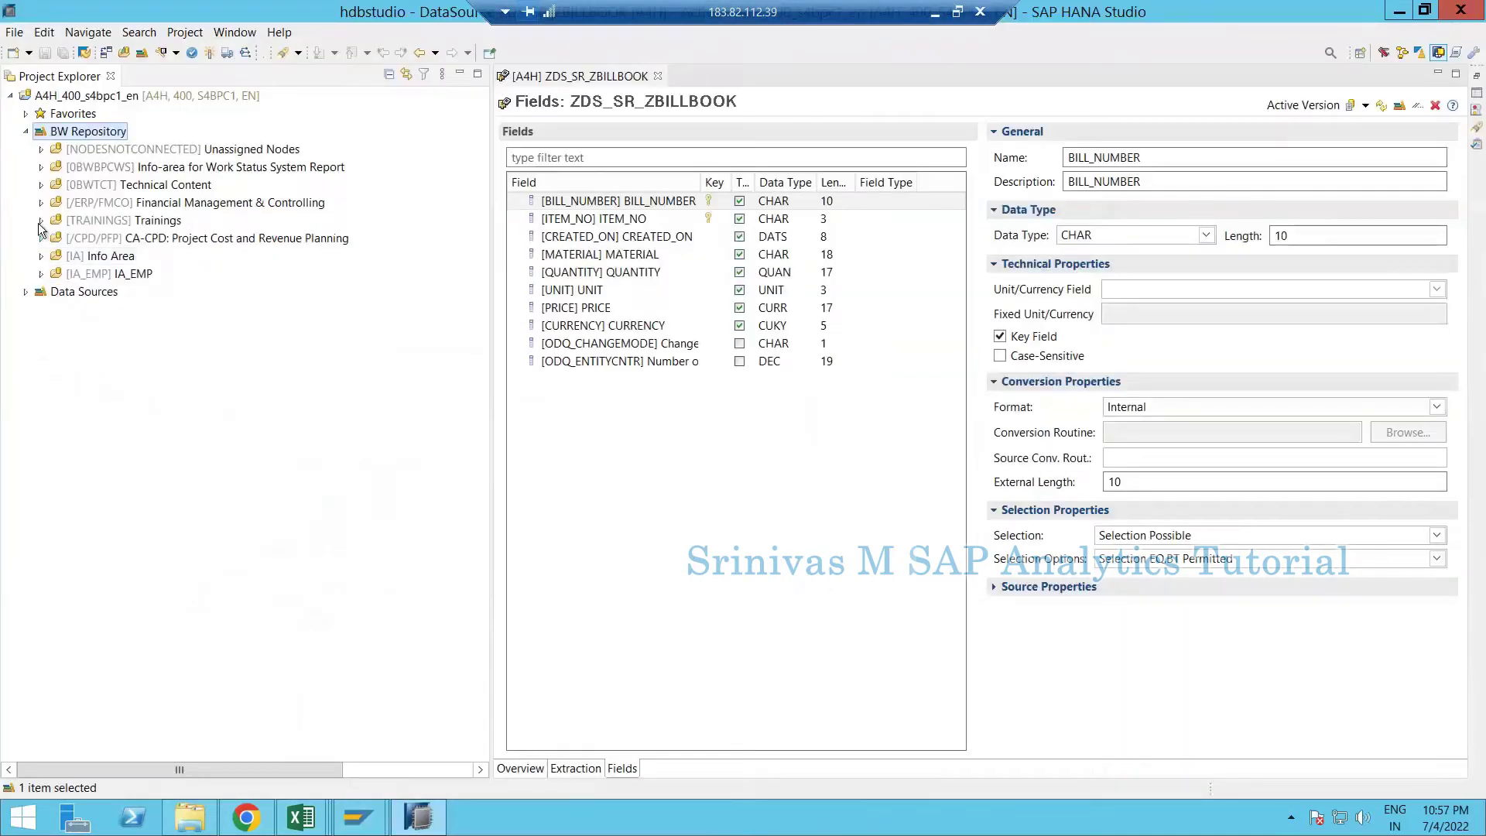
# - Expand the Trainings InfoArea and its Training Objects sub-area in the BW Repository, and select BW4HANA Class Objects
pyautogui.click(40, 221)
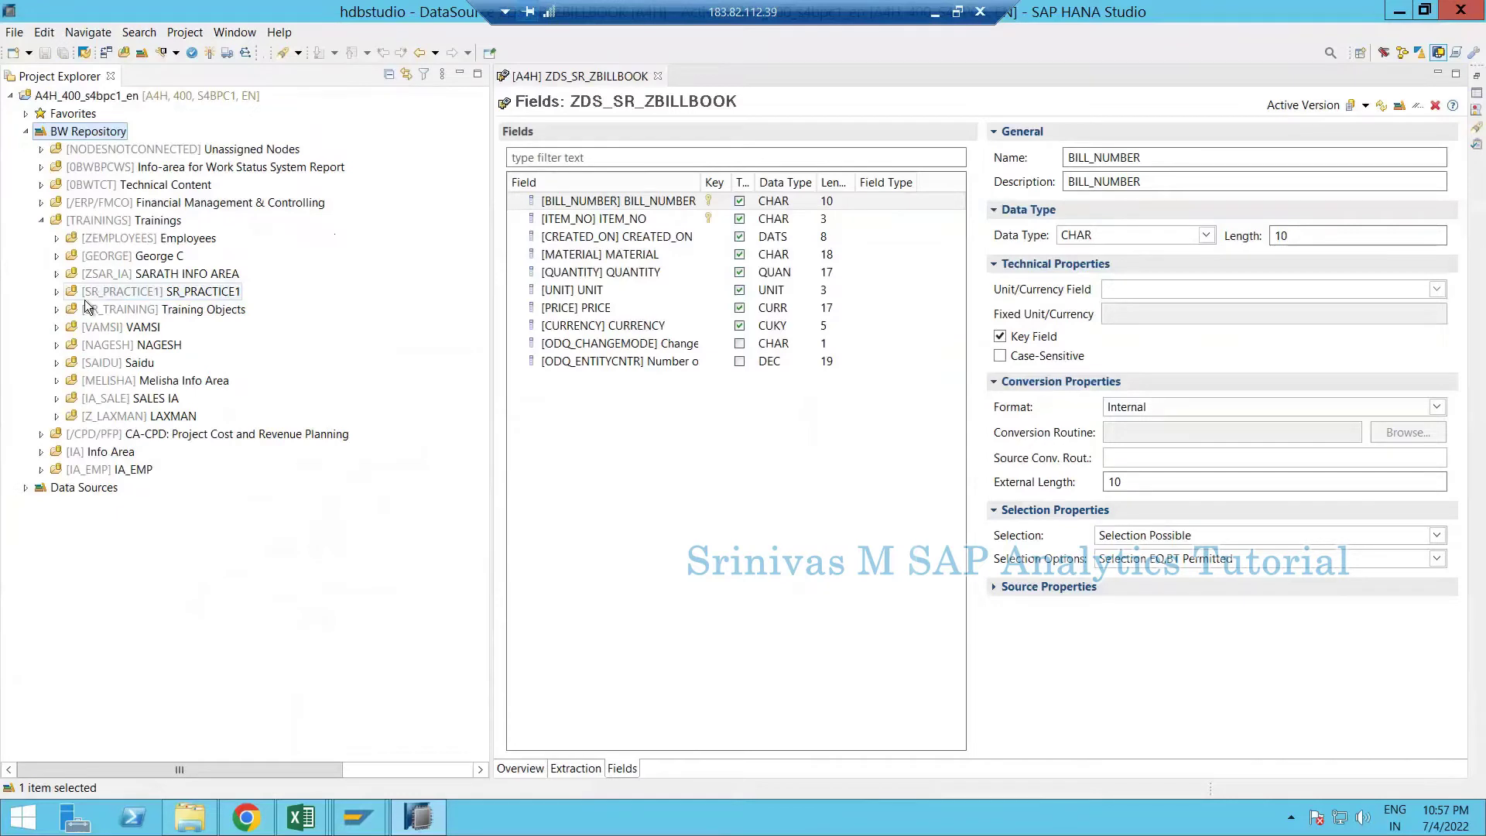
pyautogui.click(65, 300)
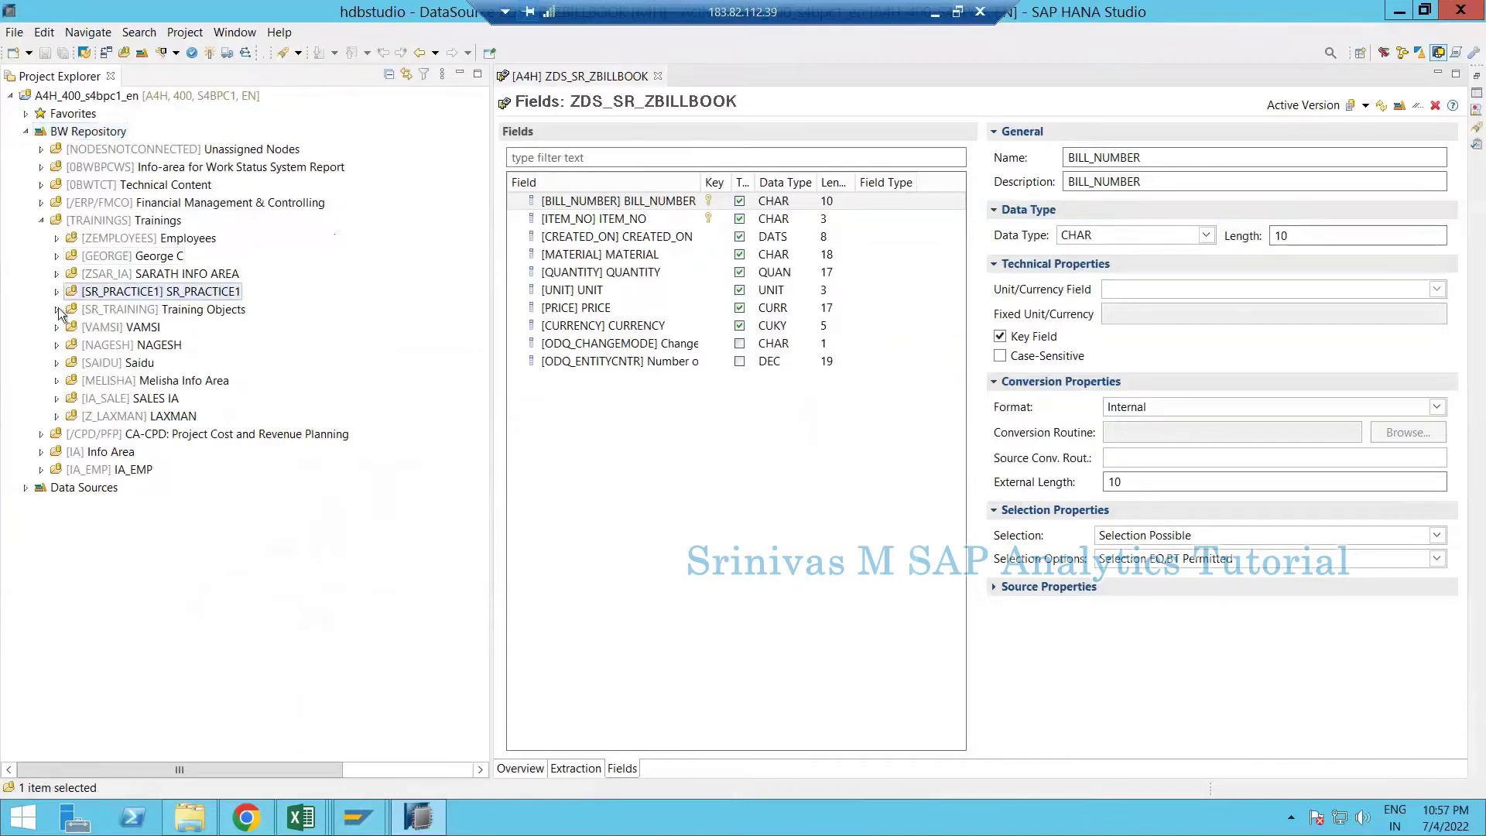
pyautogui.click(65, 312)
pyautogui.press('Right')
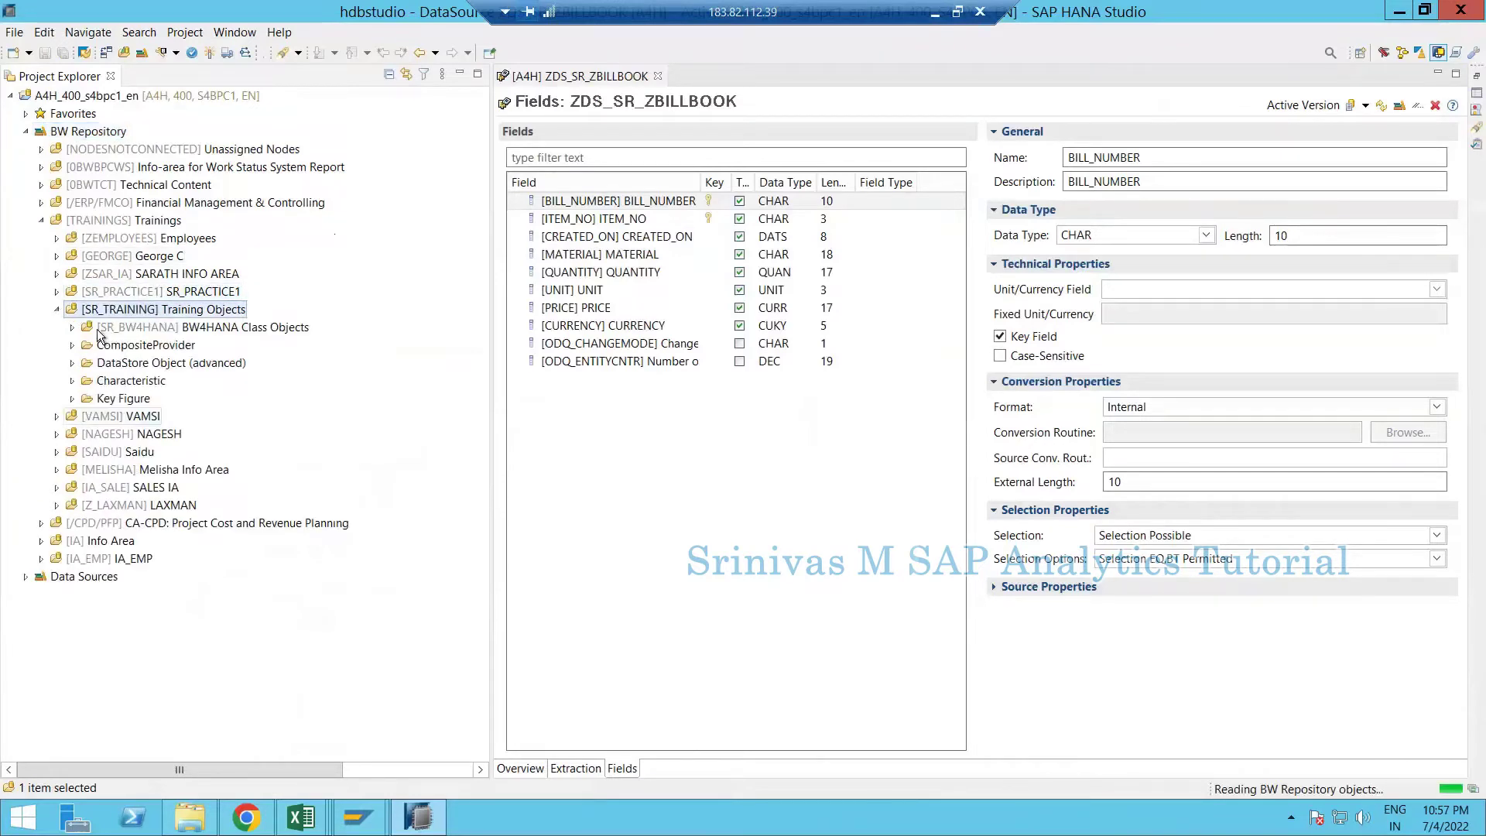
pyautogui.click(116, 329)
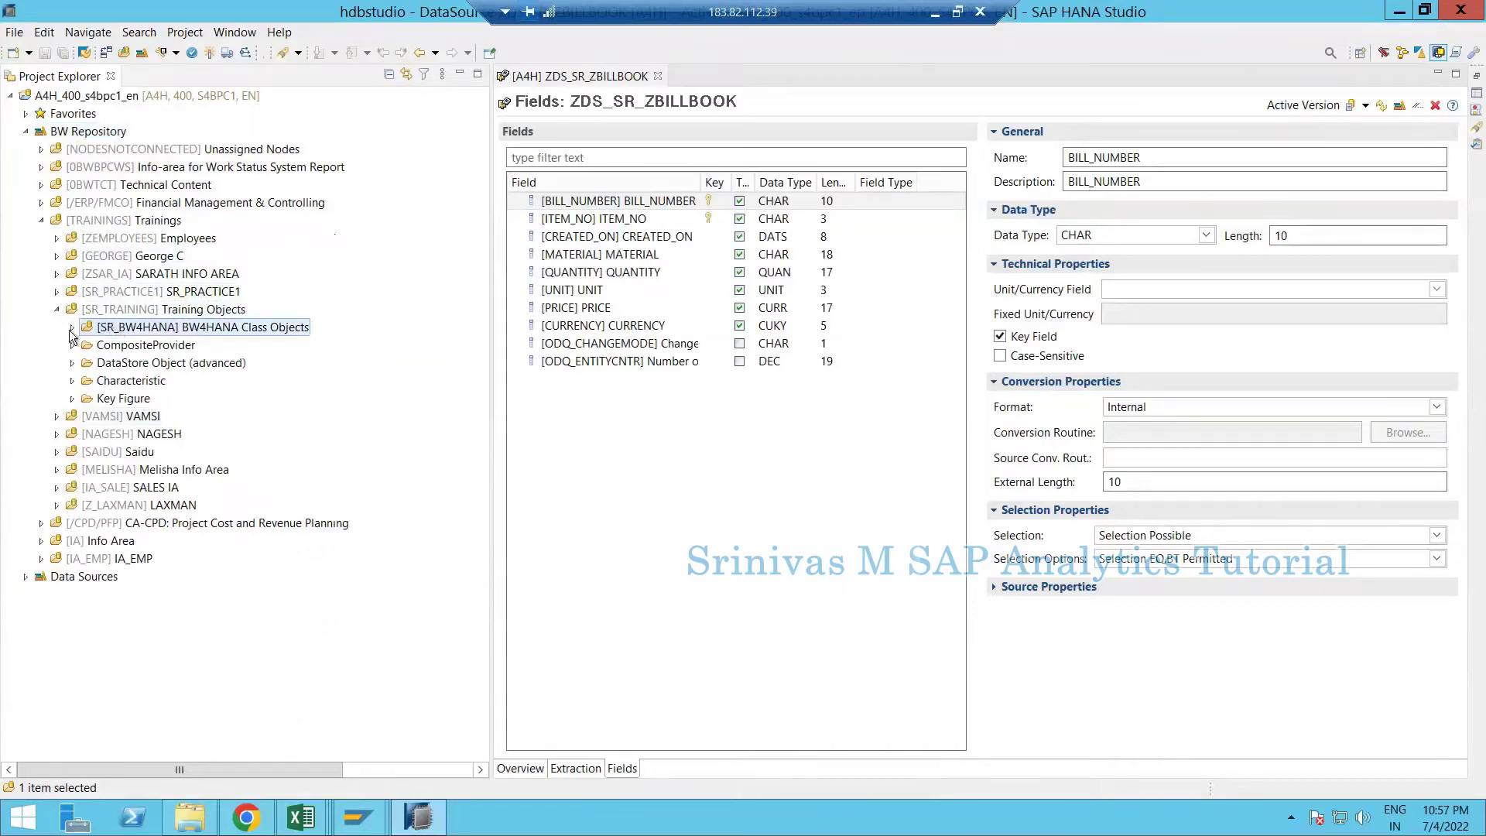
pyautogui.doubleClick(133, 332)
# - Start a new InfoObject in the SR_BW4HANA InfoArea and view the InfoObject types, keeping CHA - Characteristic
pyautogui.rightClick(138, 331)
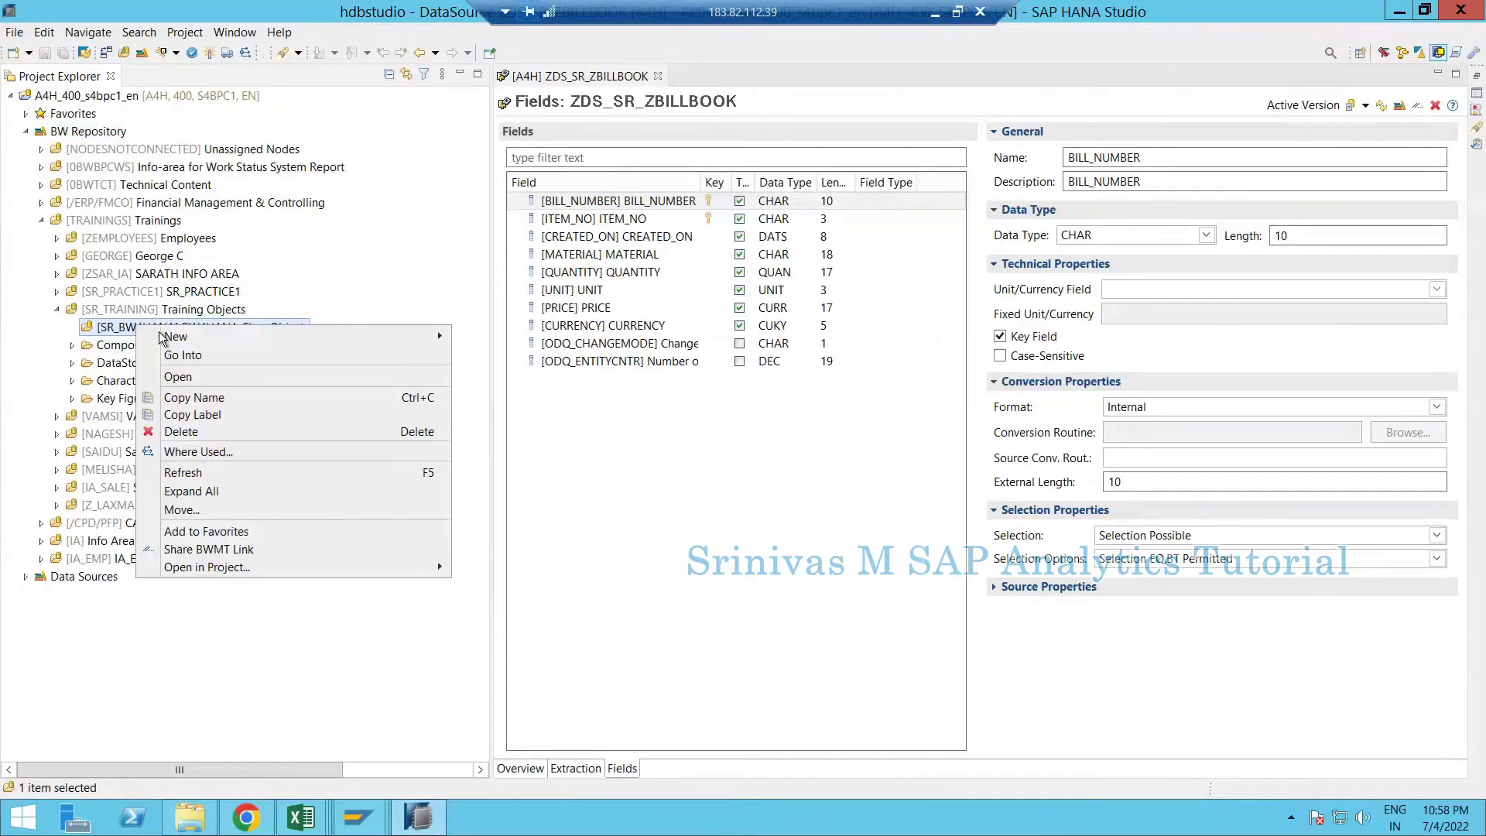
pyautogui.moveTo(294, 337)
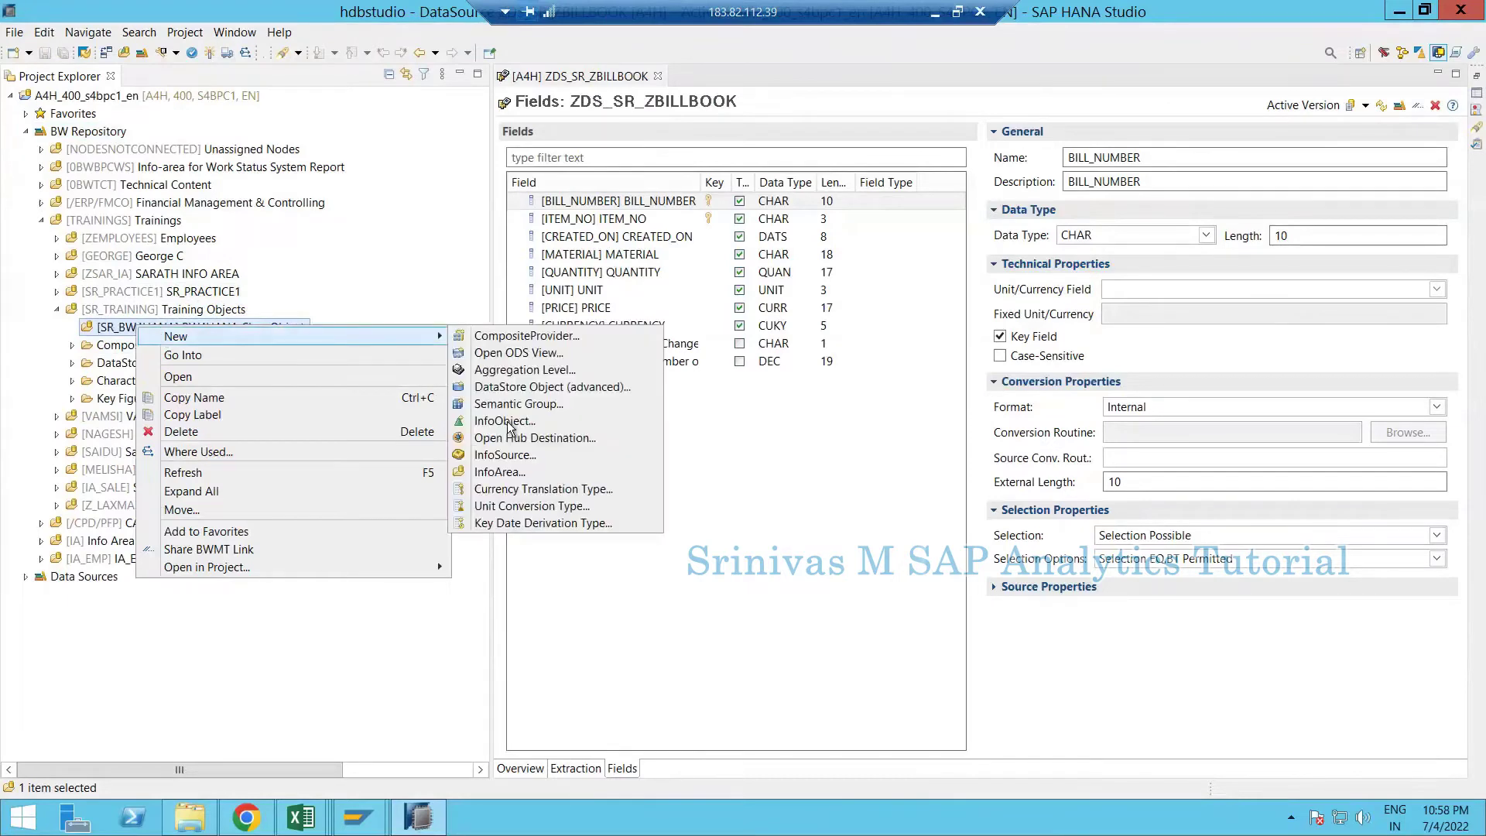
pyautogui.click(517, 423)
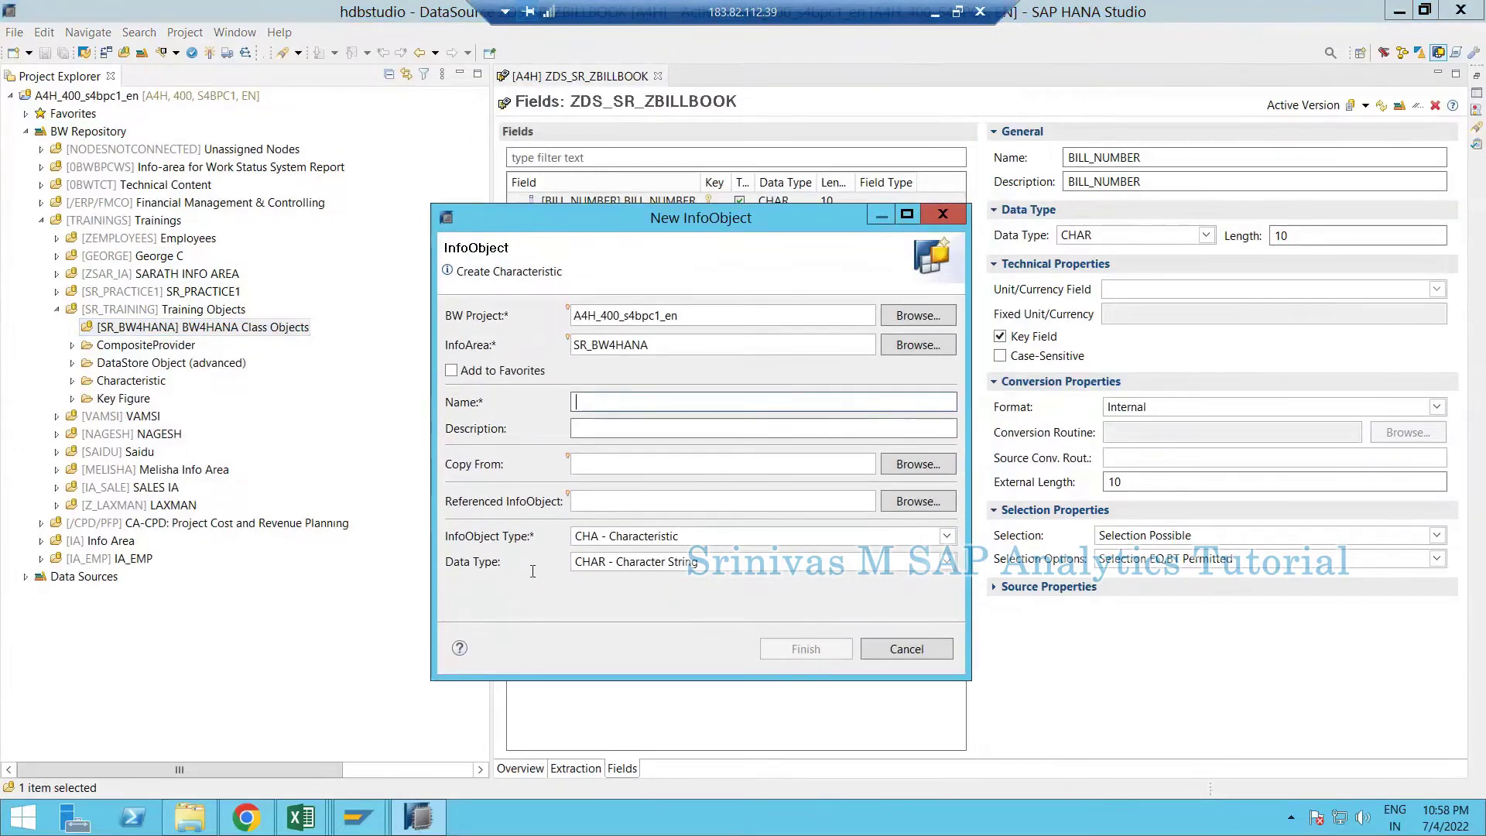
pyautogui.click(631, 541)
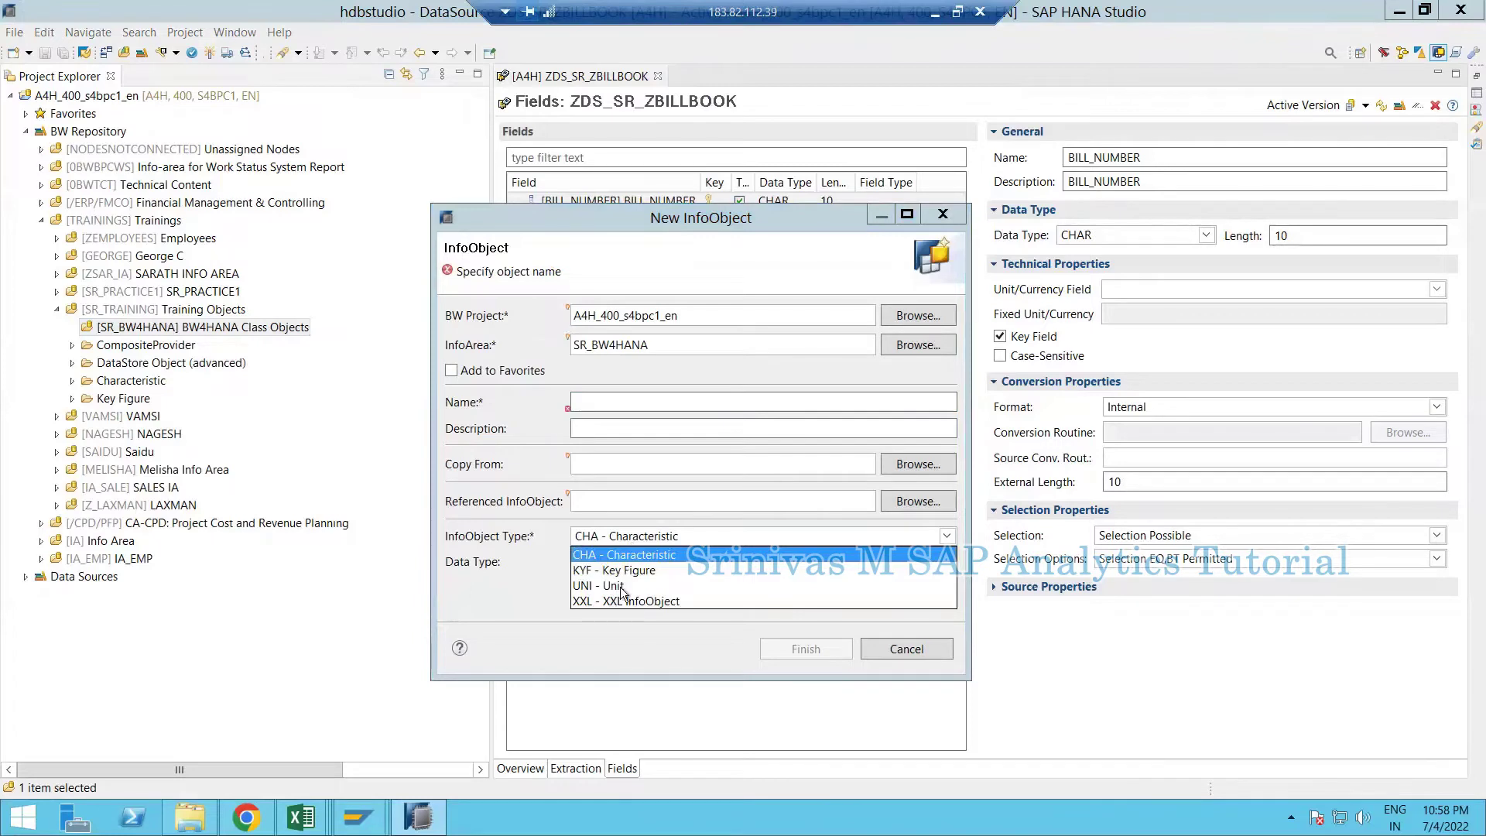
pyautogui.click(595, 555)
pyautogui.click(629, 537)
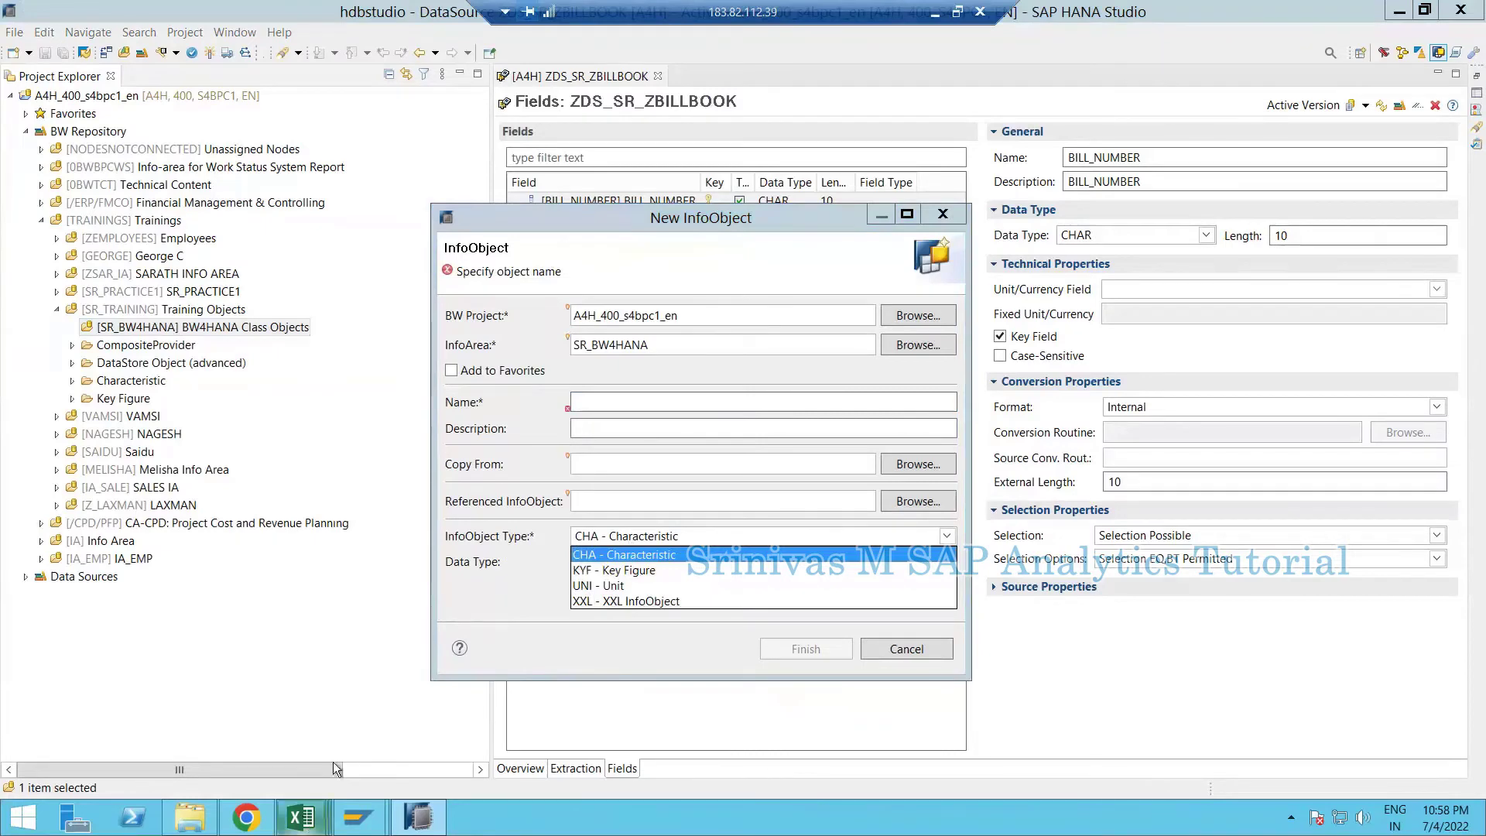
# - Switch to the Book1 workbook in Excel and reclassify the Unit column as UNIT in cell J4
pyautogui.click(301, 817)
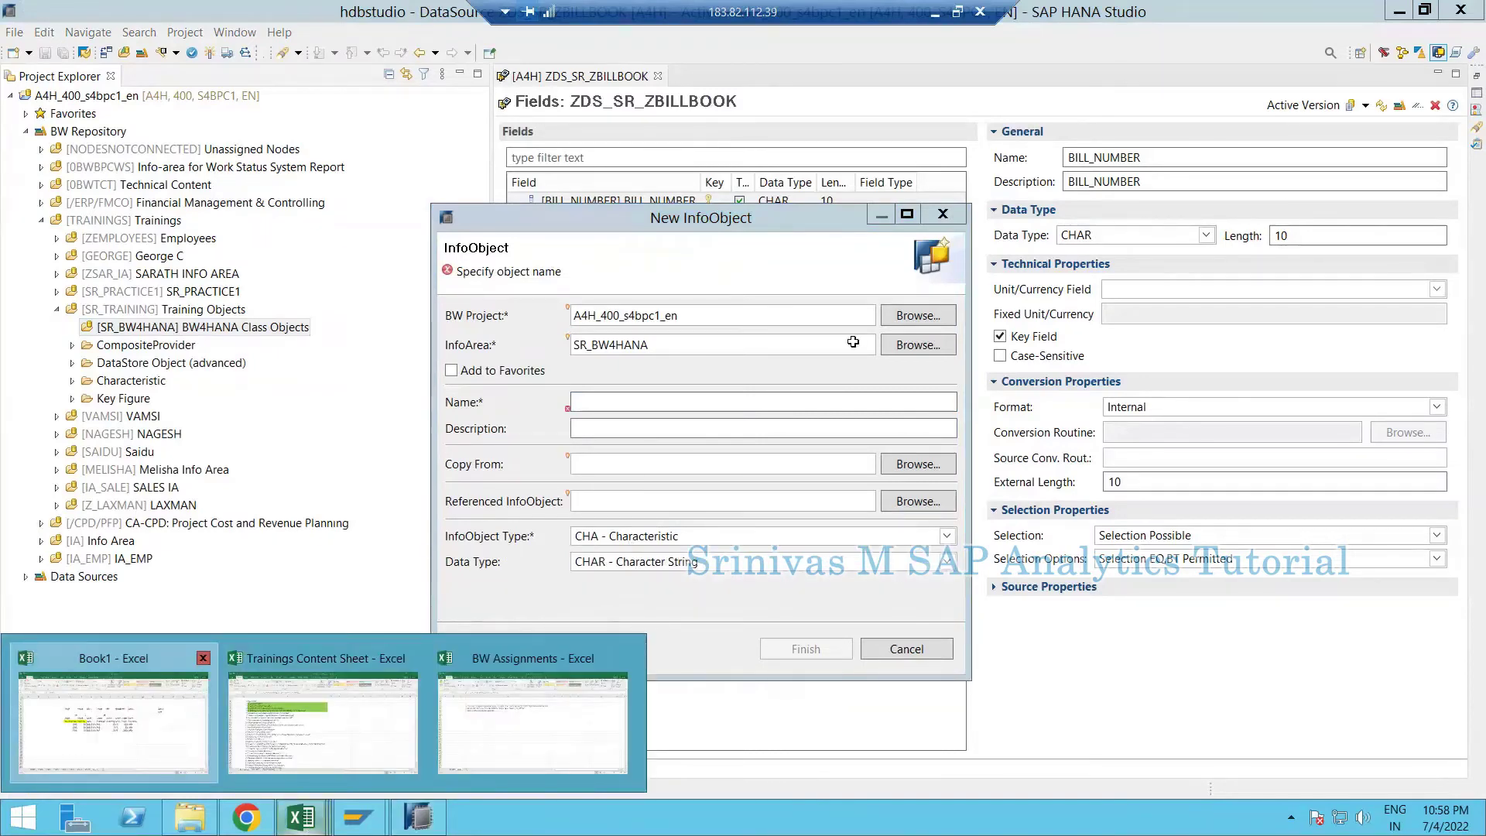
pyautogui.click(114, 724)
pyautogui.moveTo(894, 266); pyautogui.dragTo(895, 459)
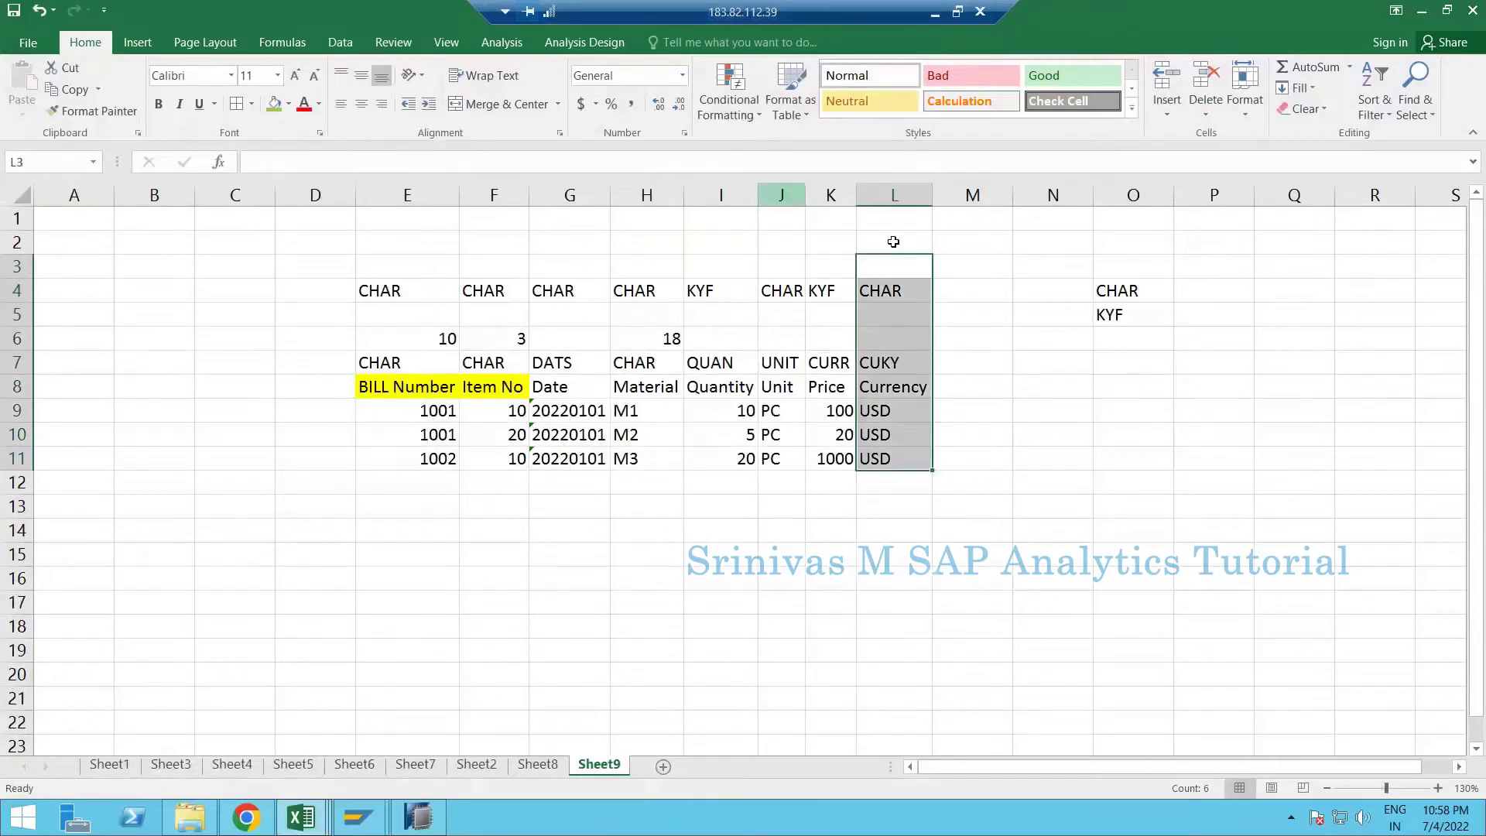
pyautogui.keyDown('ctrl'); pyautogui.click(782, 195); pyautogui.keyUp('ctrl')
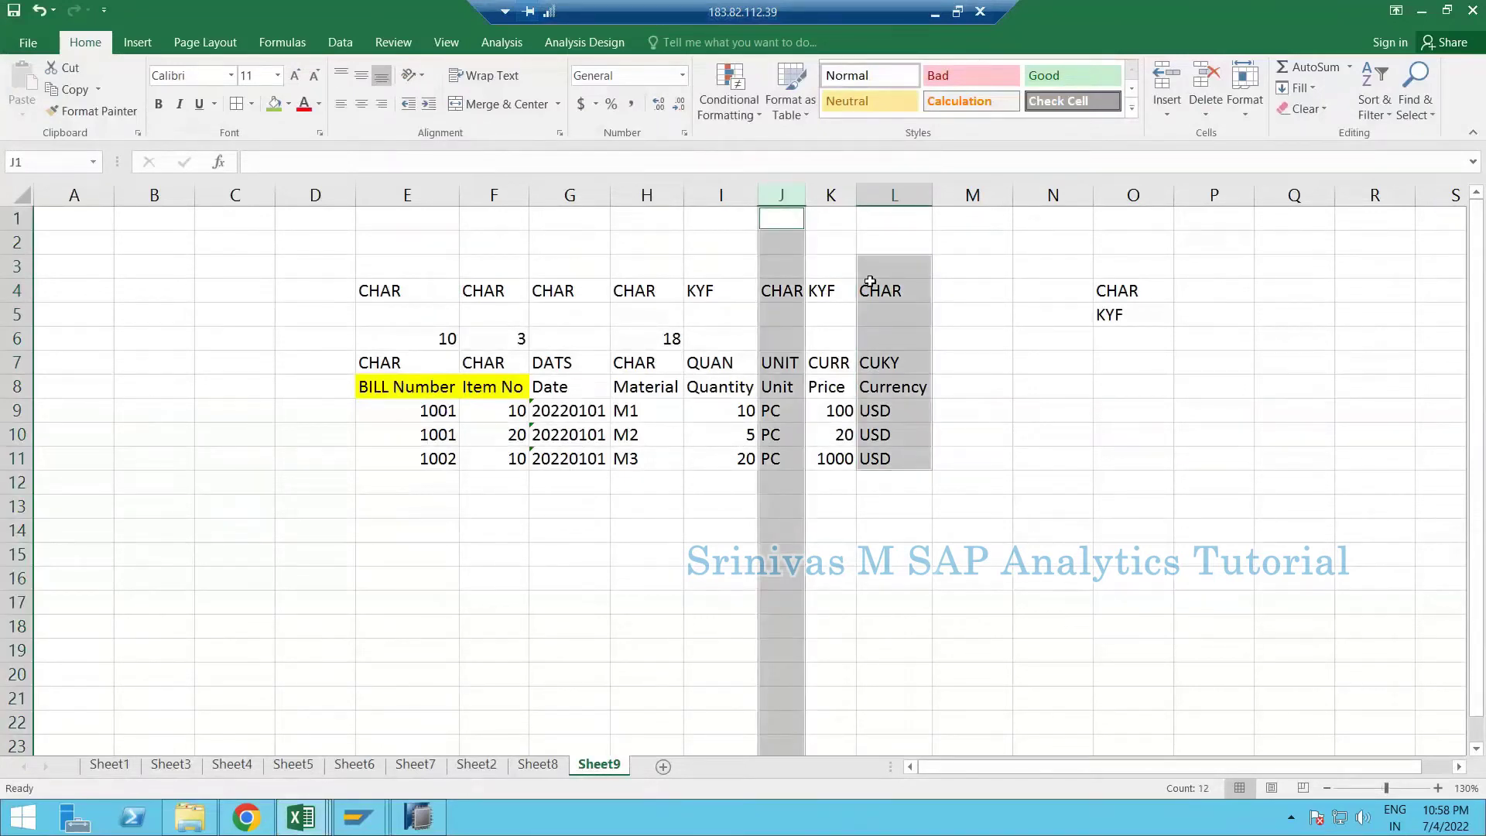
pyautogui.click(780, 299)
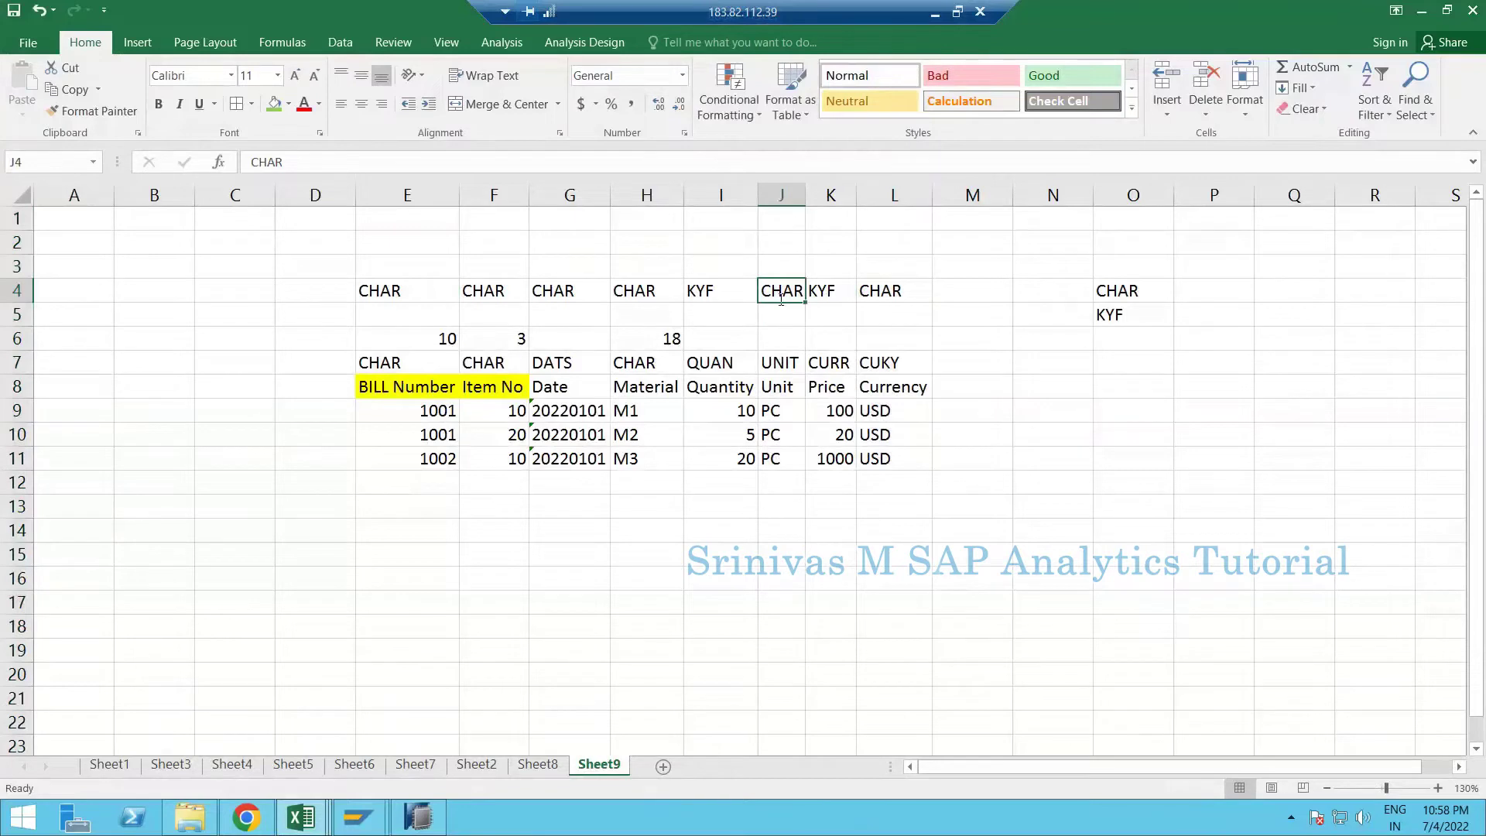
pyautogui.write('UNI')
pyautogui.press('Up')
pyautogui.write('T')
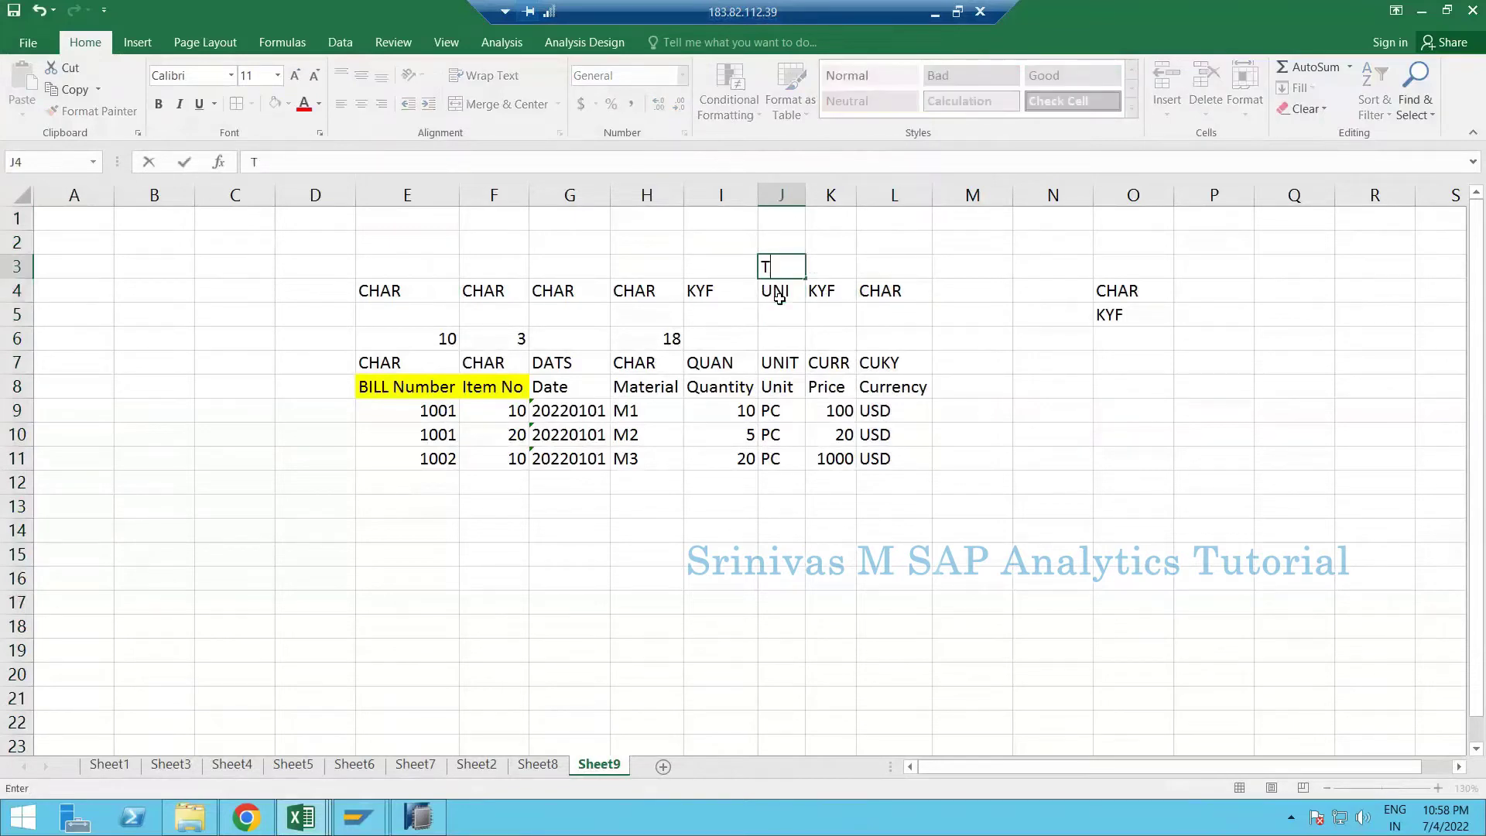
pyautogui.press('Escape')
pyautogui.click(780, 298)
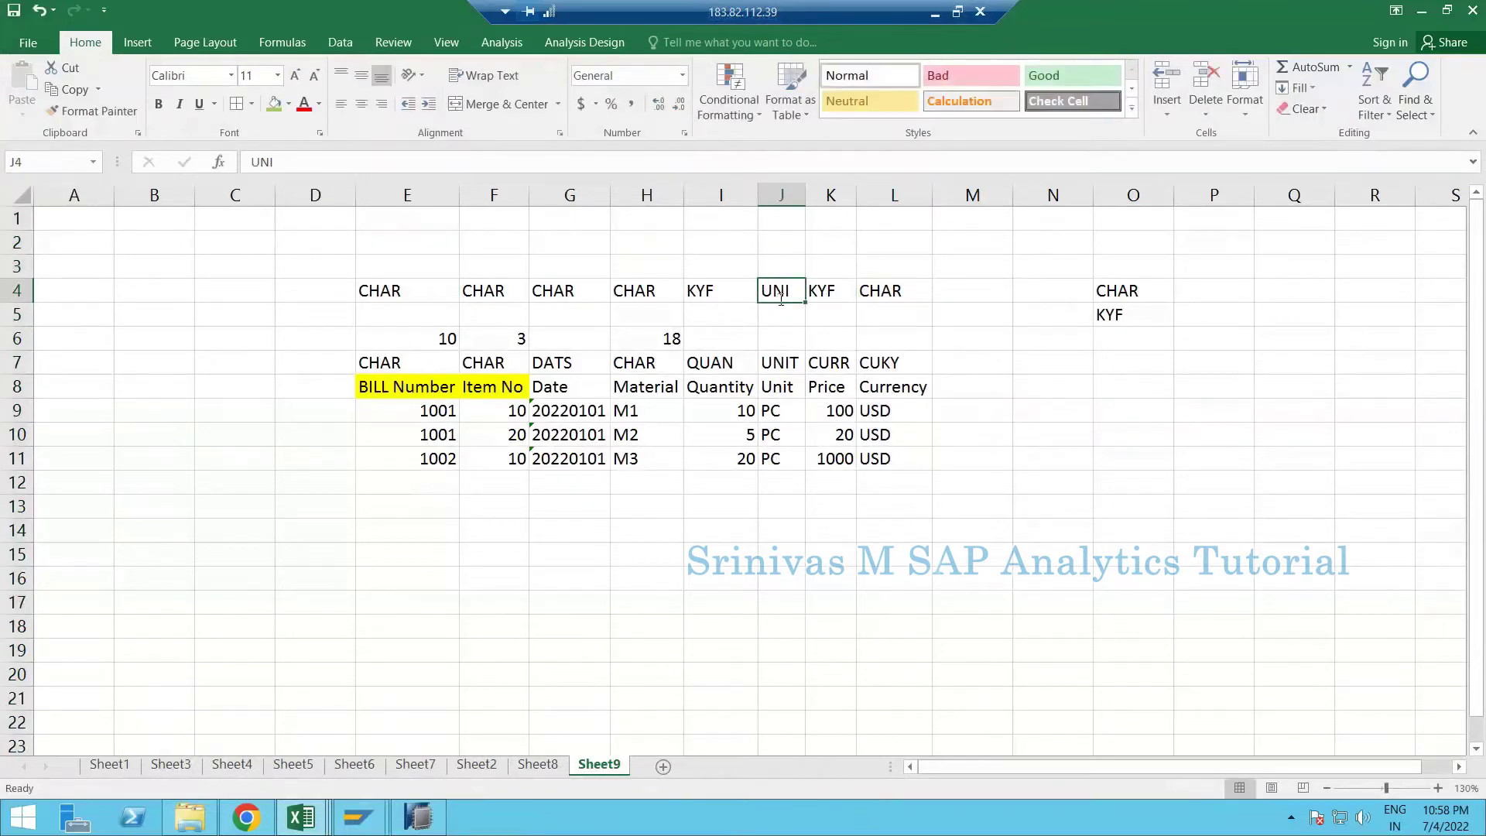
pyautogui.doubleClick(781, 298)
pyautogui.write('T')
# - Reclassify the Currency column as UNIT in cell L4
pyautogui.press('Tab')
pyautogui.press('Tab')
pyautogui.press('Tab')
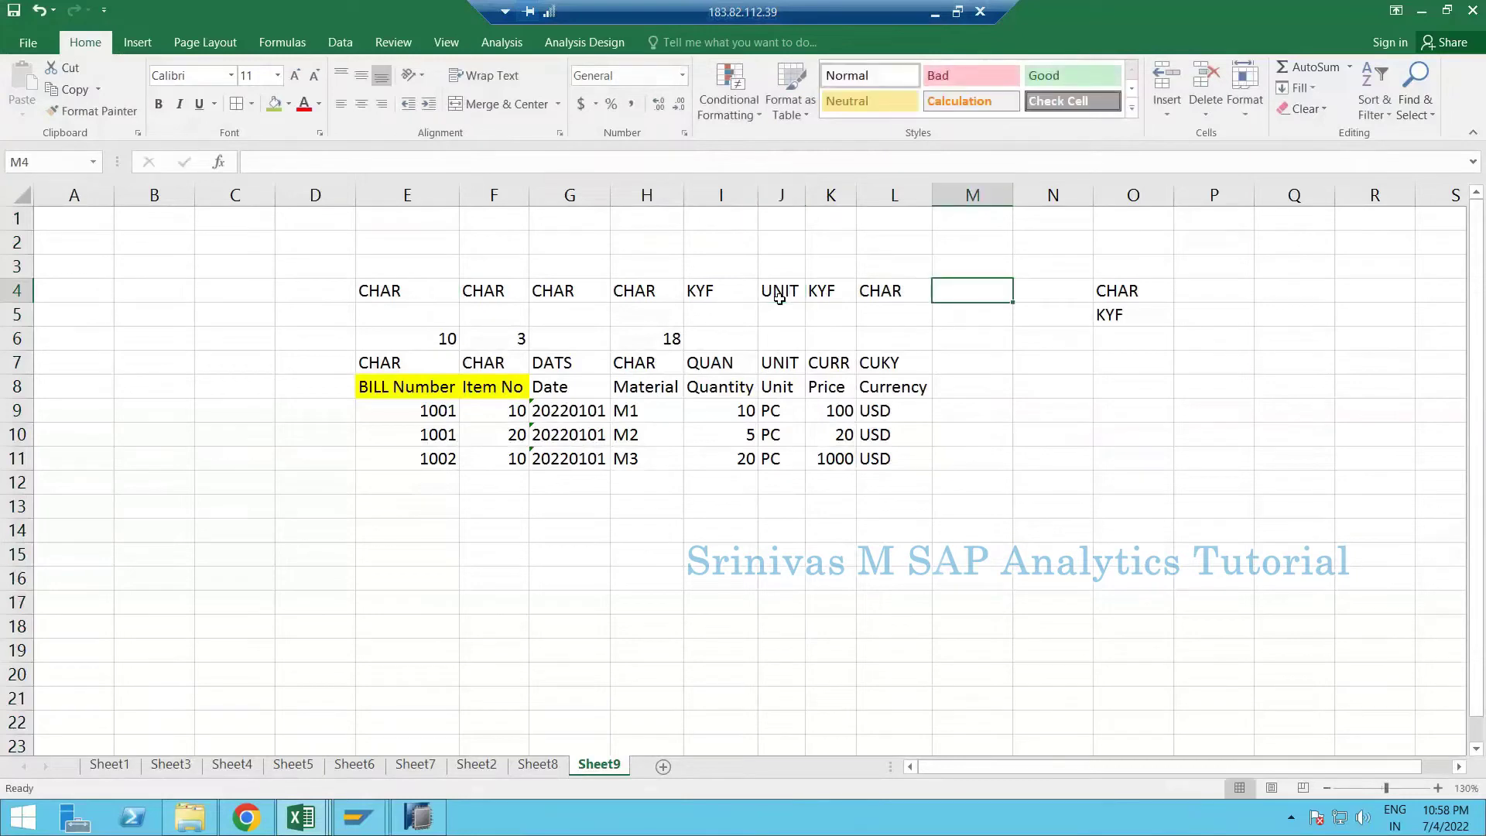
pyautogui.press('Left')
pyautogui.write('UNI')
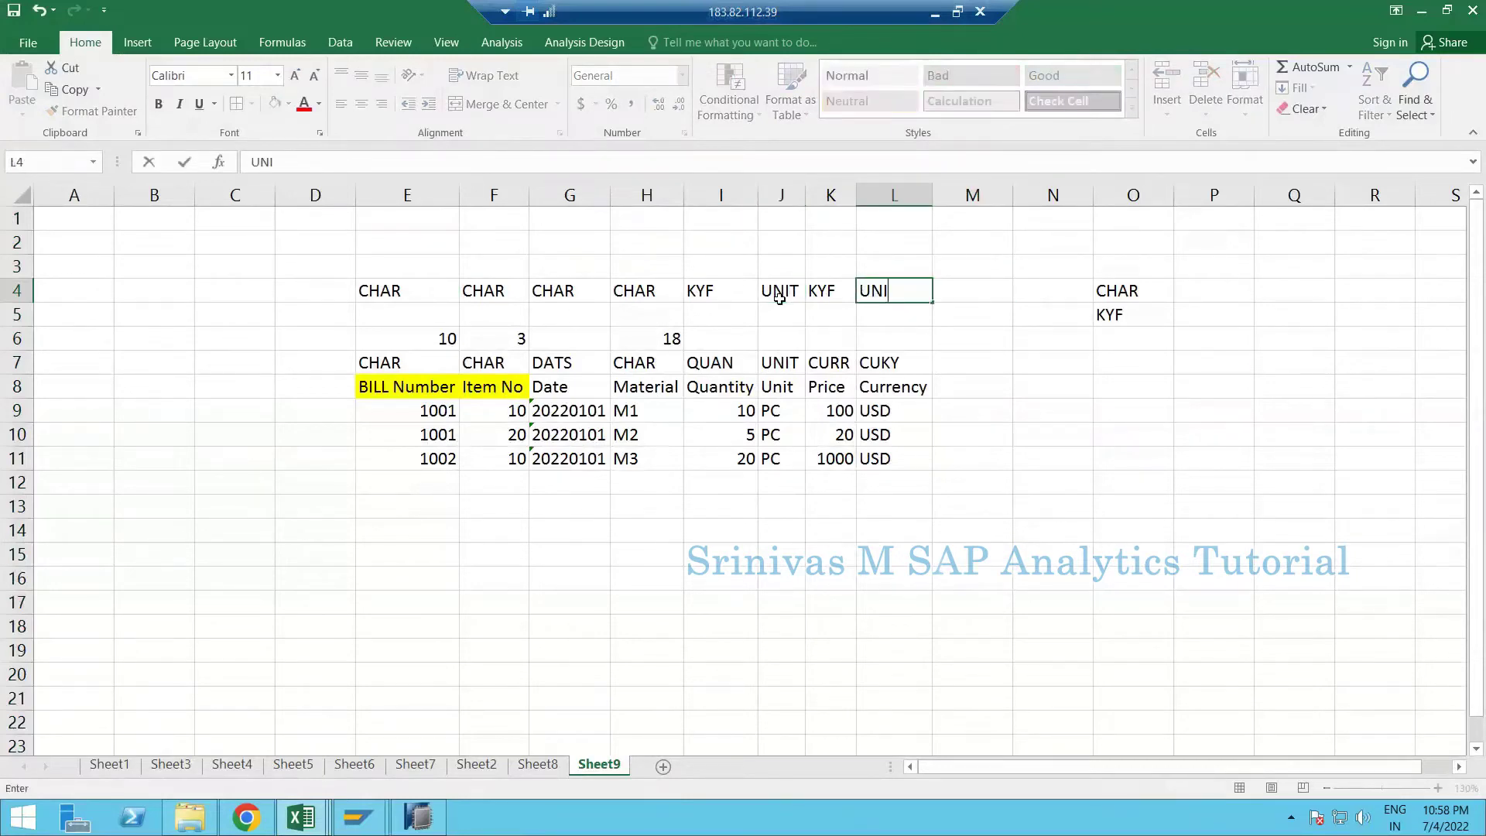
pyautogui.write('T')
pyautogui.press('Return')
# - Return to the New InfoObject dialog in SAP HANA Studio and review the available InfoObject types and the Name field
pyautogui.hotkey('alt', 'Tab')
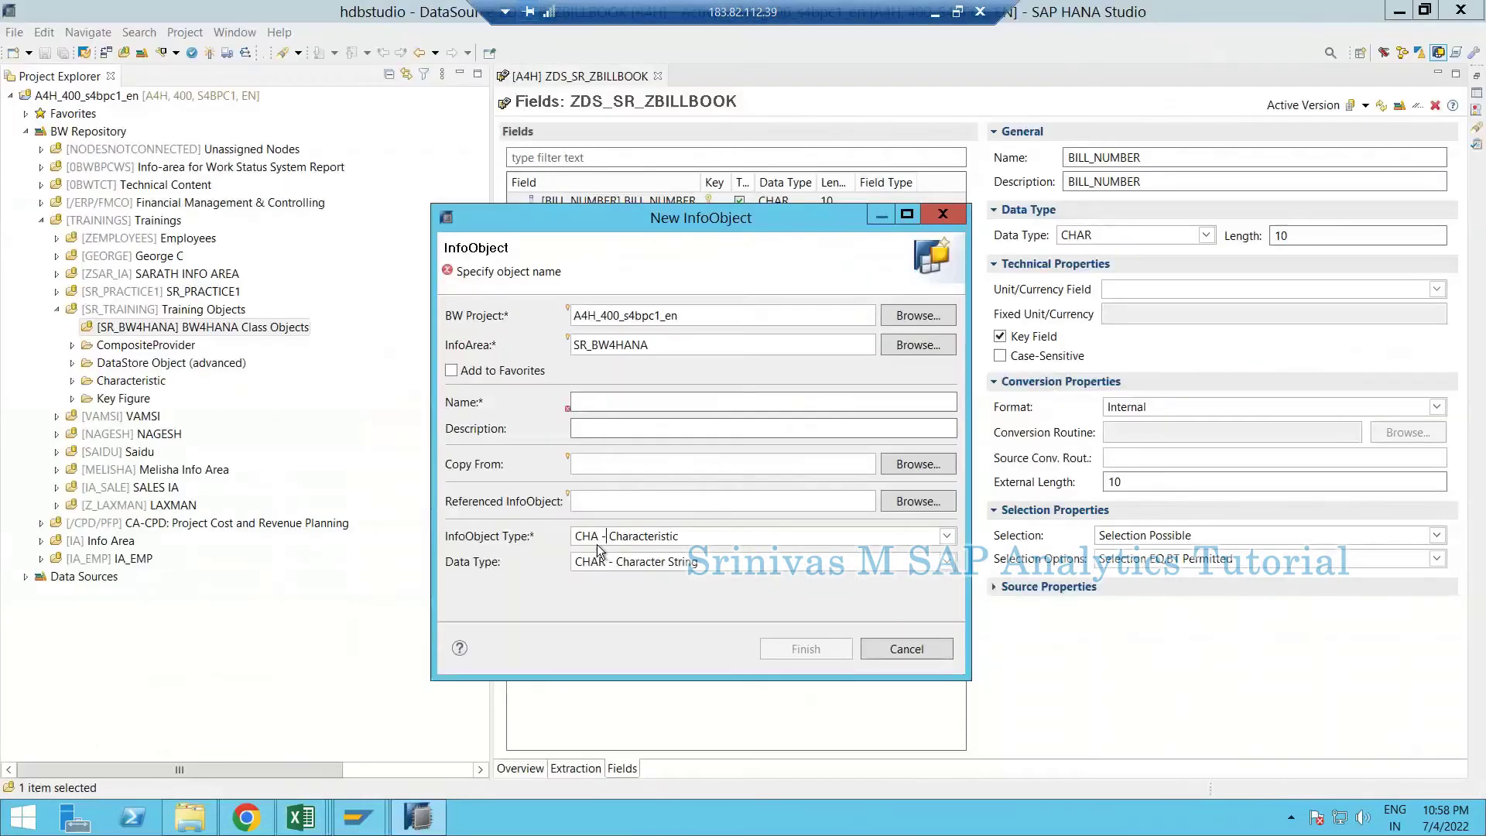
pyautogui.click(624, 537)
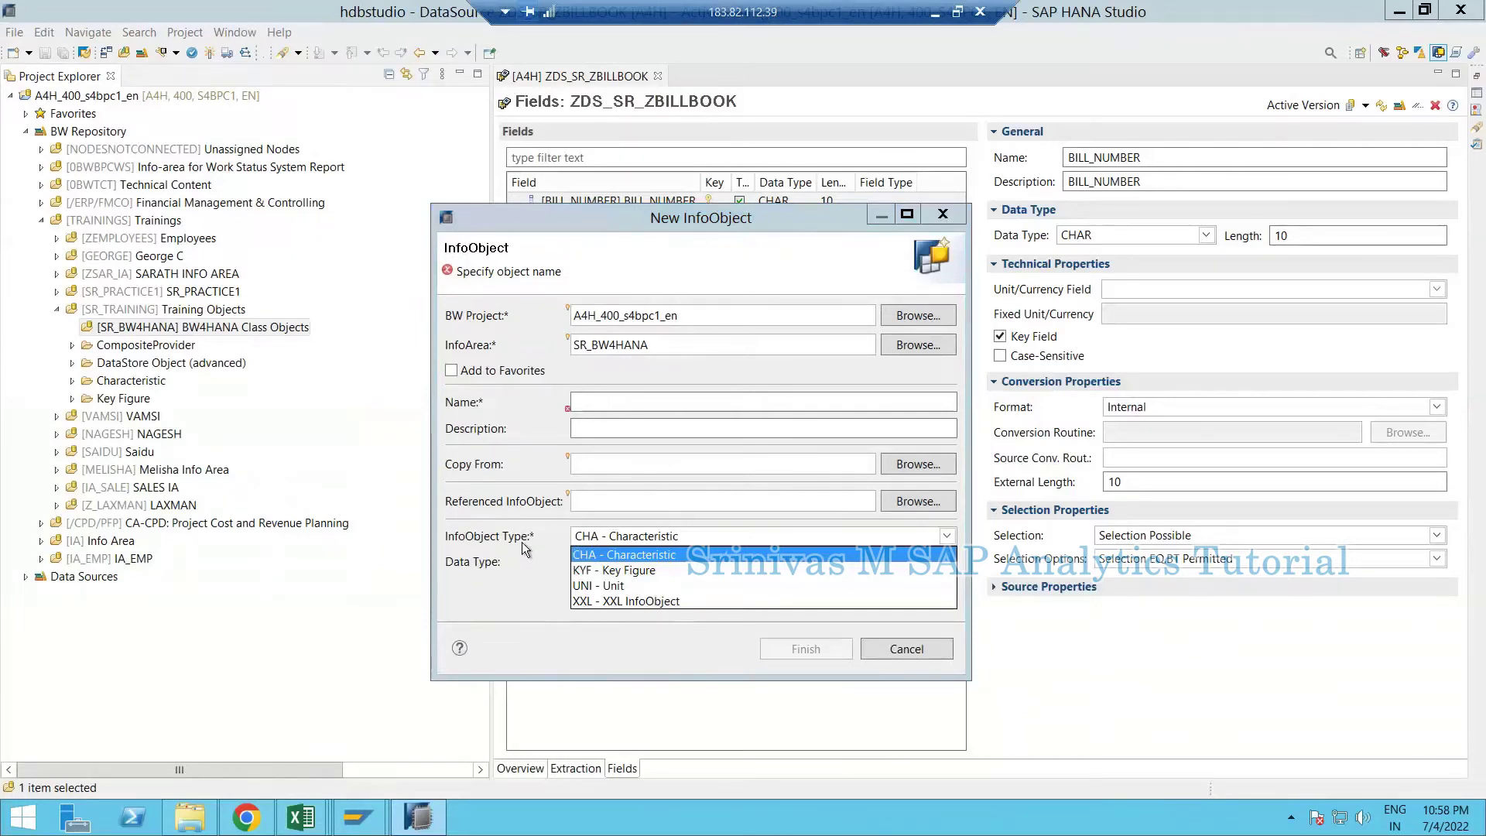
pyautogui.click(587, 541)
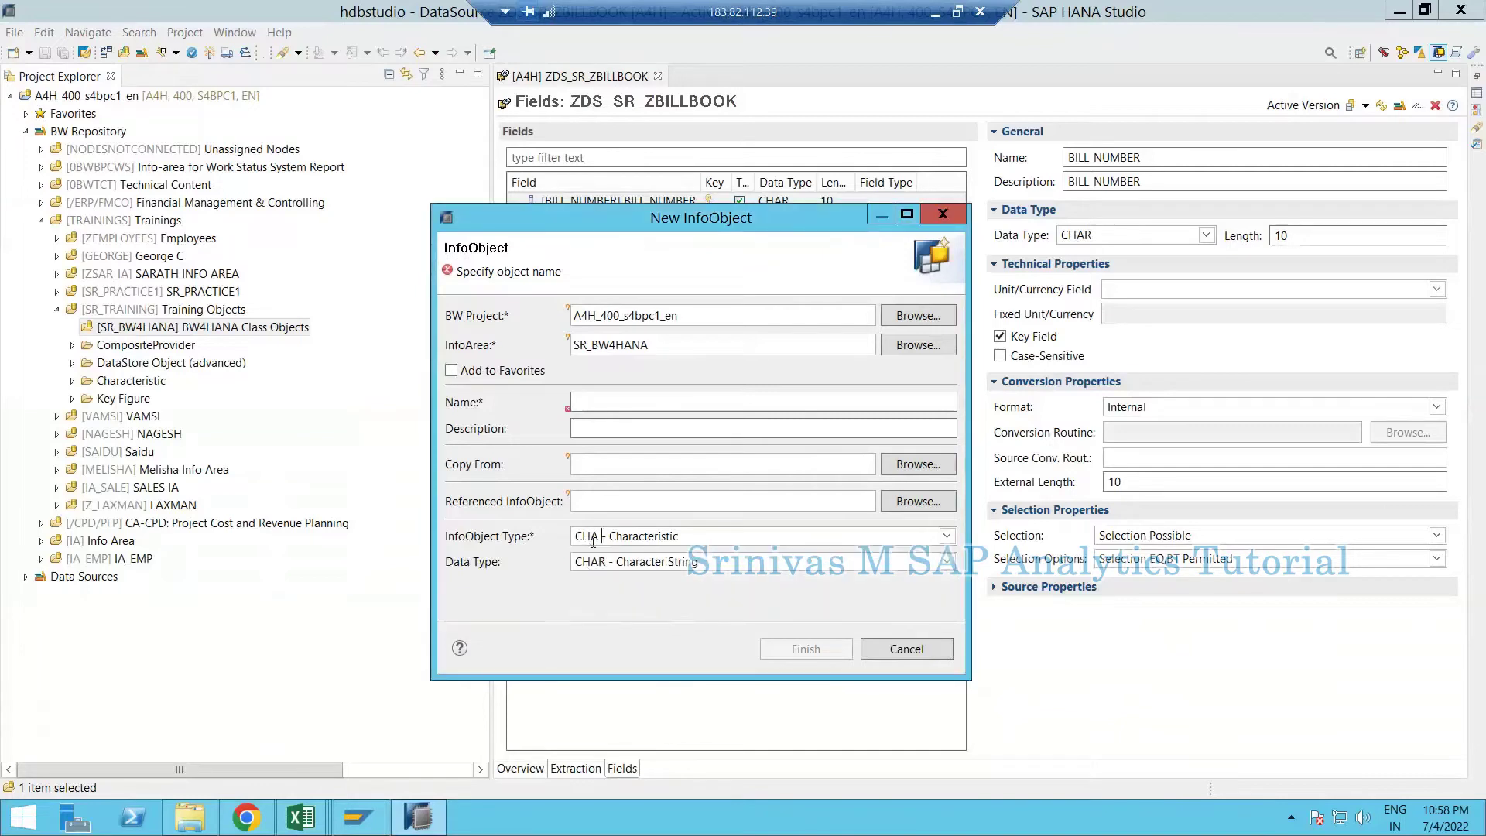
pyautogui.click(589, 538)
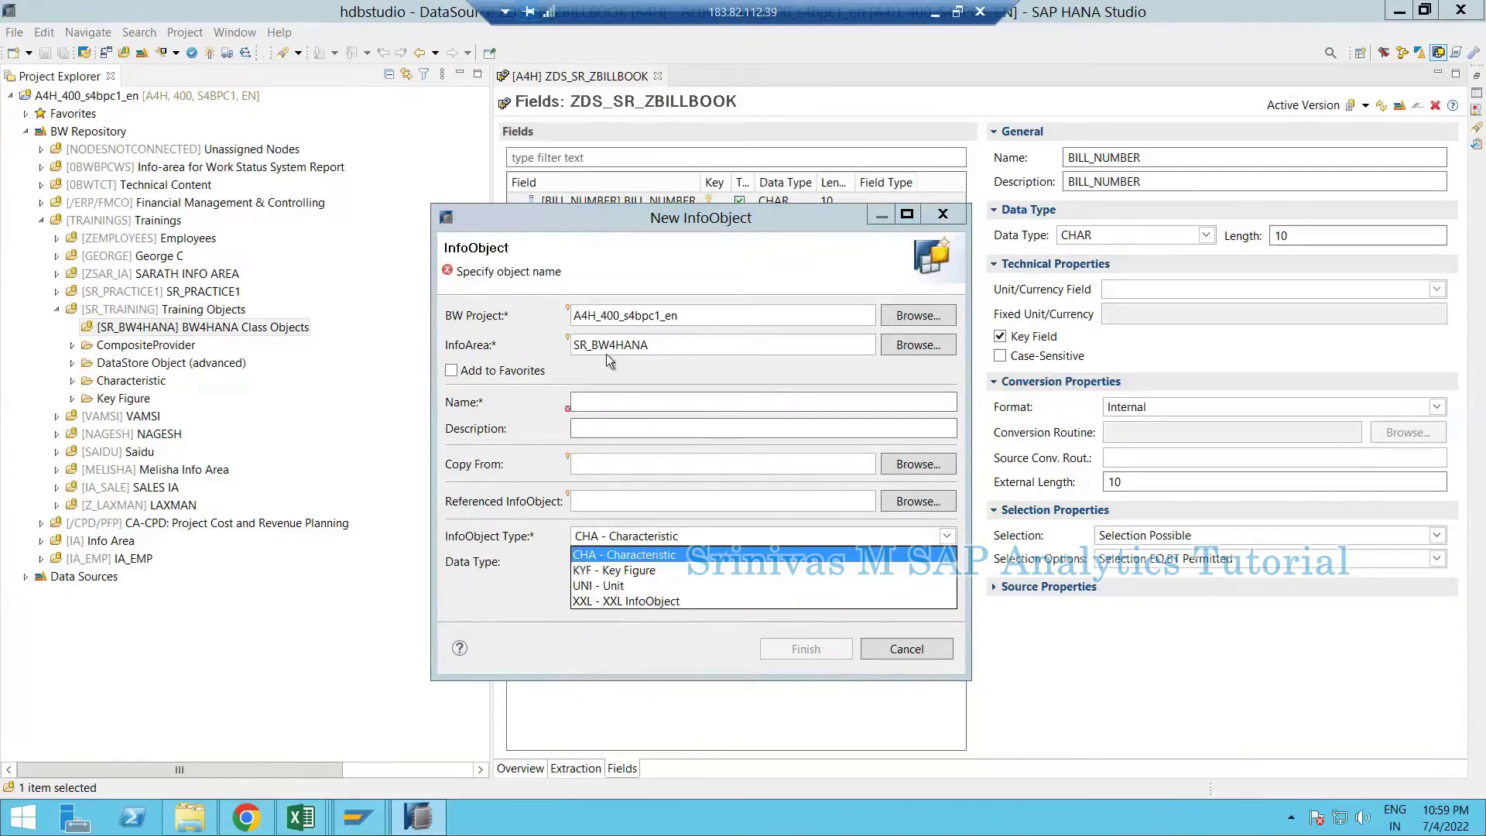
pyautogui.click(611, 194)
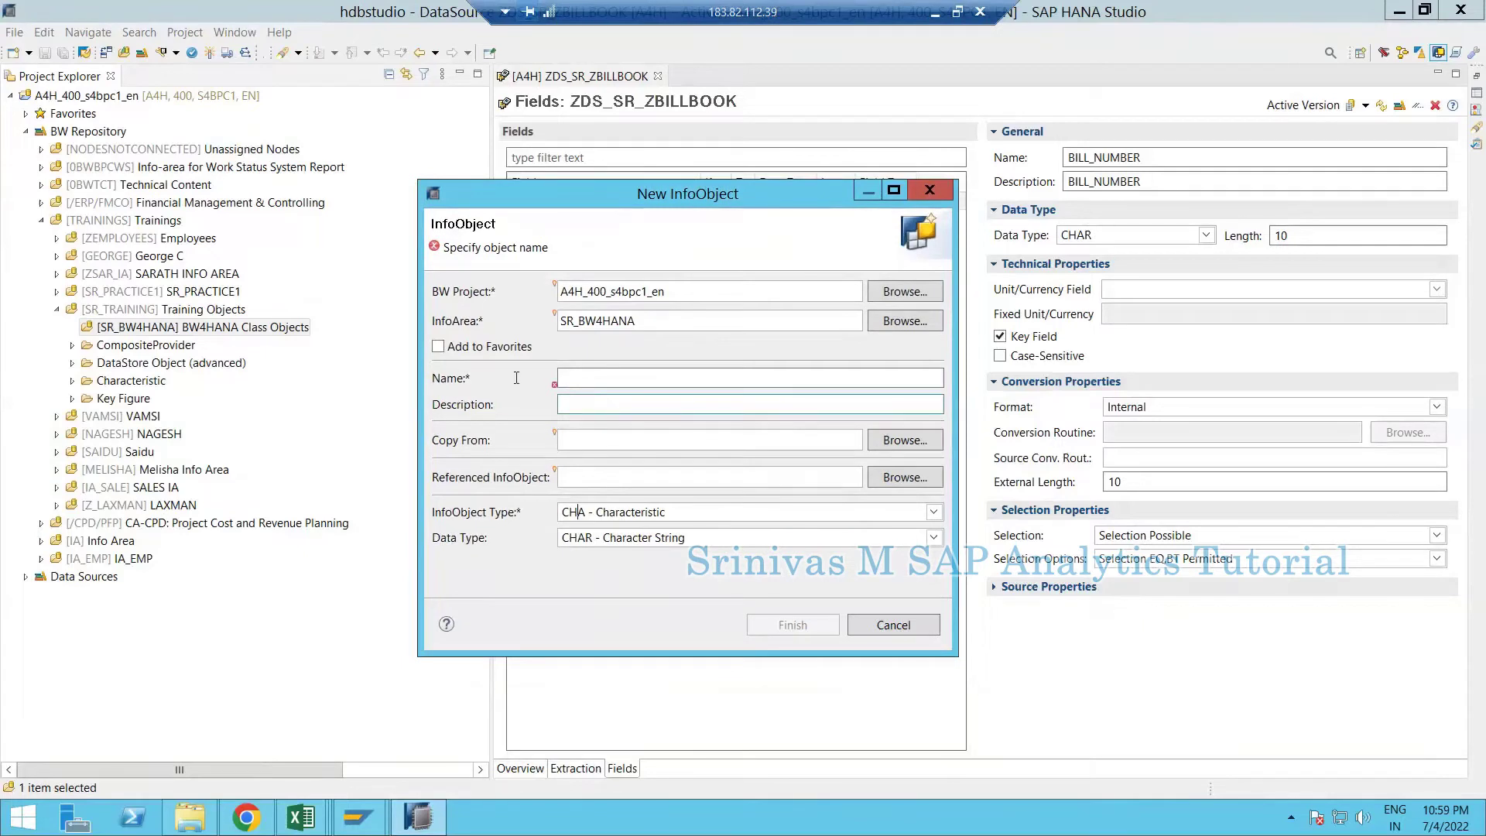
pyautogui.click(642, 379)
# - Examine the billing table in the Book1 workbook, comparing its fields, data types and lengths with the New InfoObject dialog
pyautogui.click(304, 809)
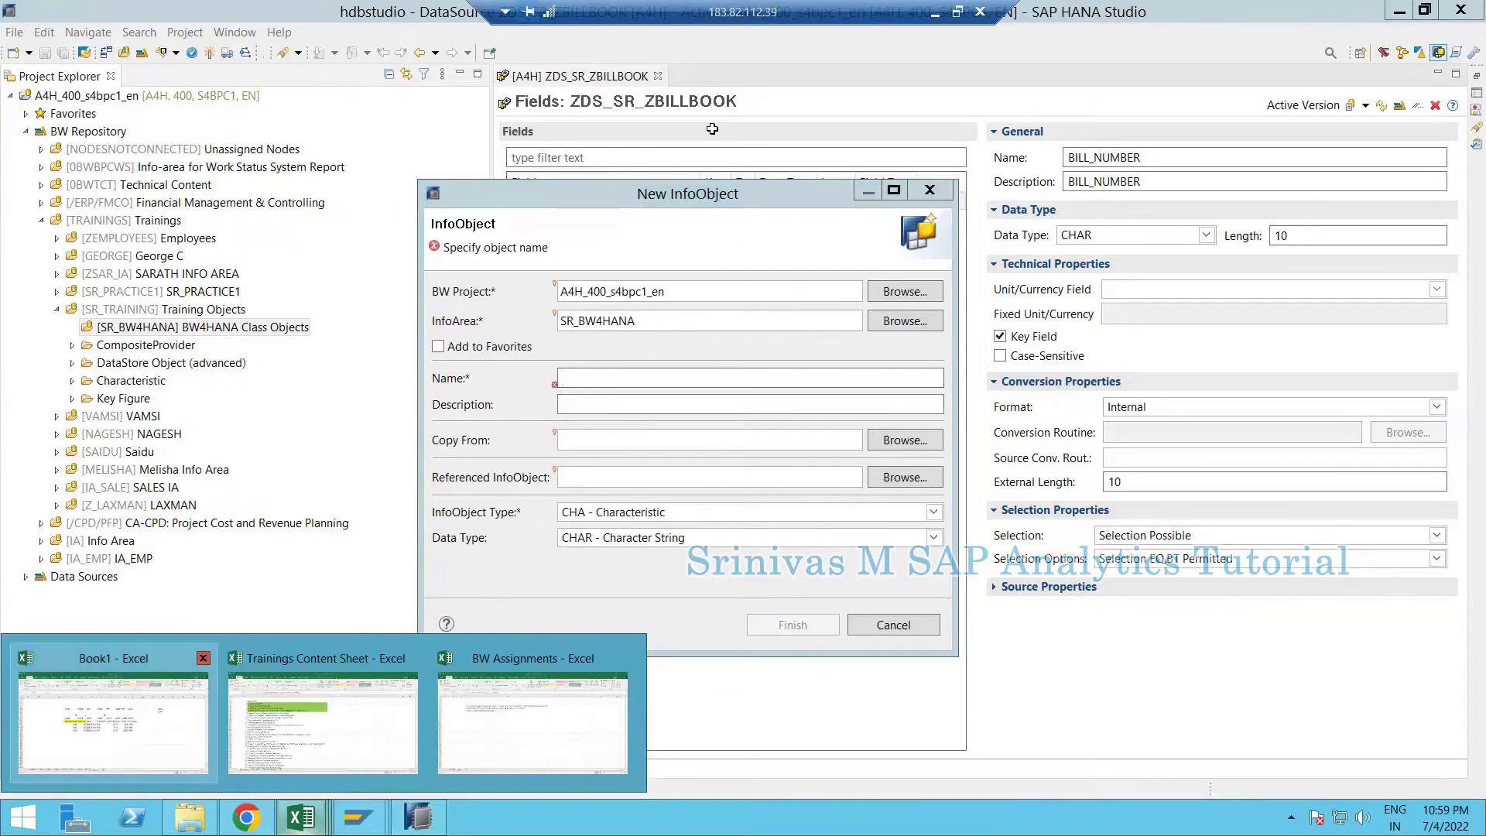
pyautogui.click(114, 713)
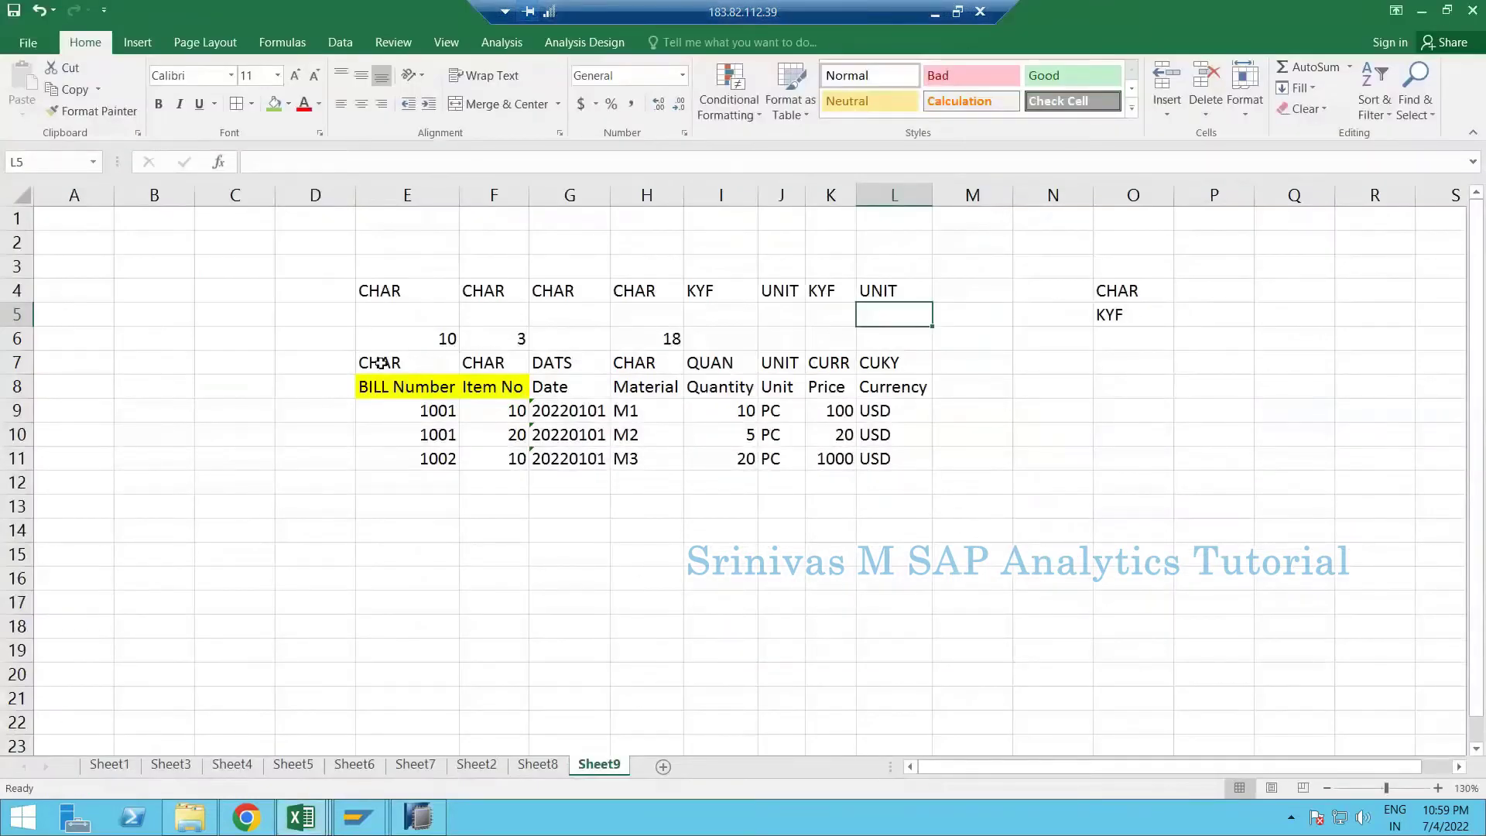
pyautogui.moveTo(407, 339); pyautogui.dragTo(494, 362)
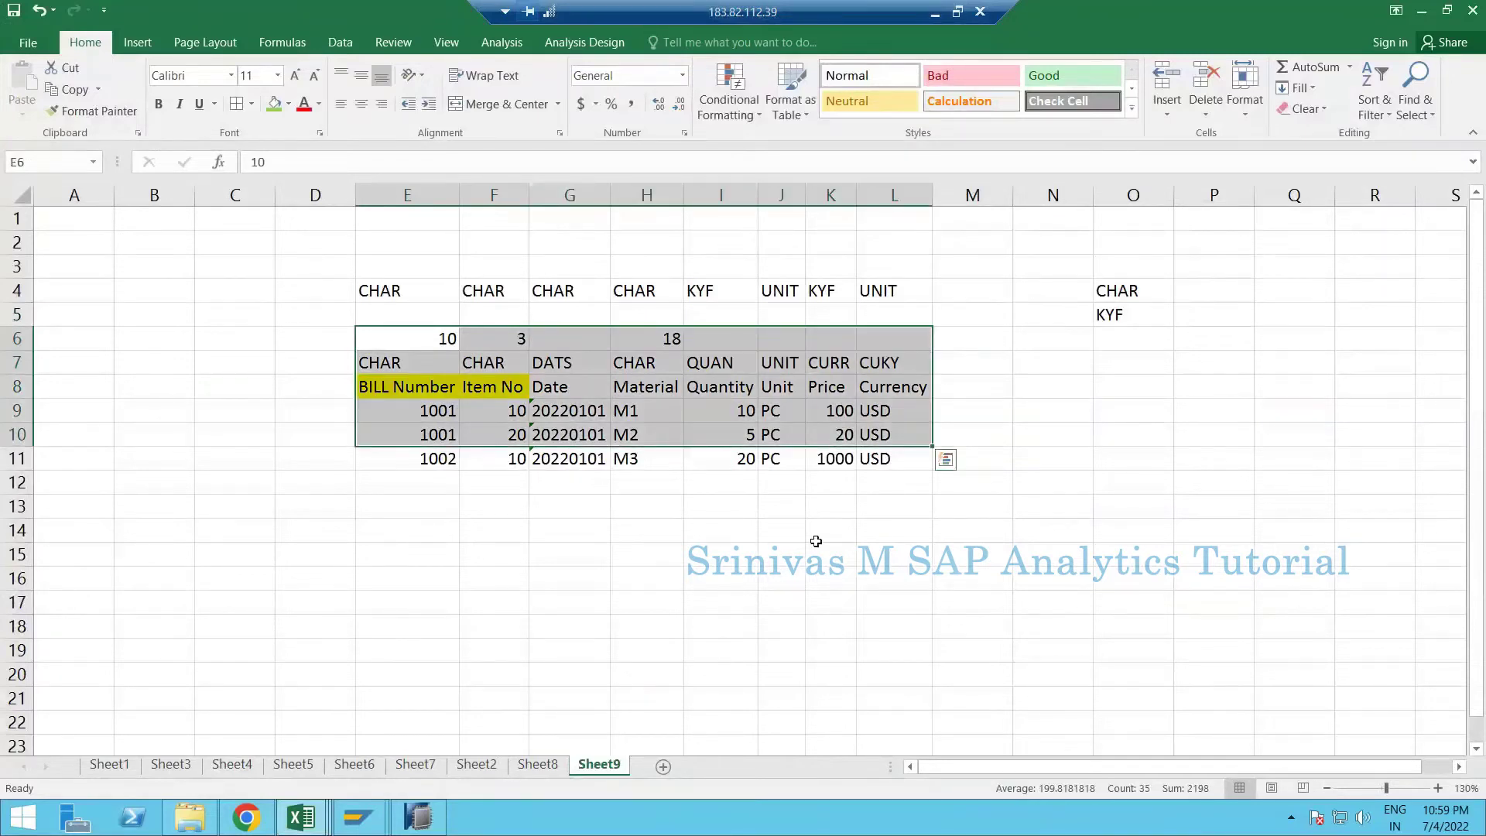
pyautogui.click(792, 539)
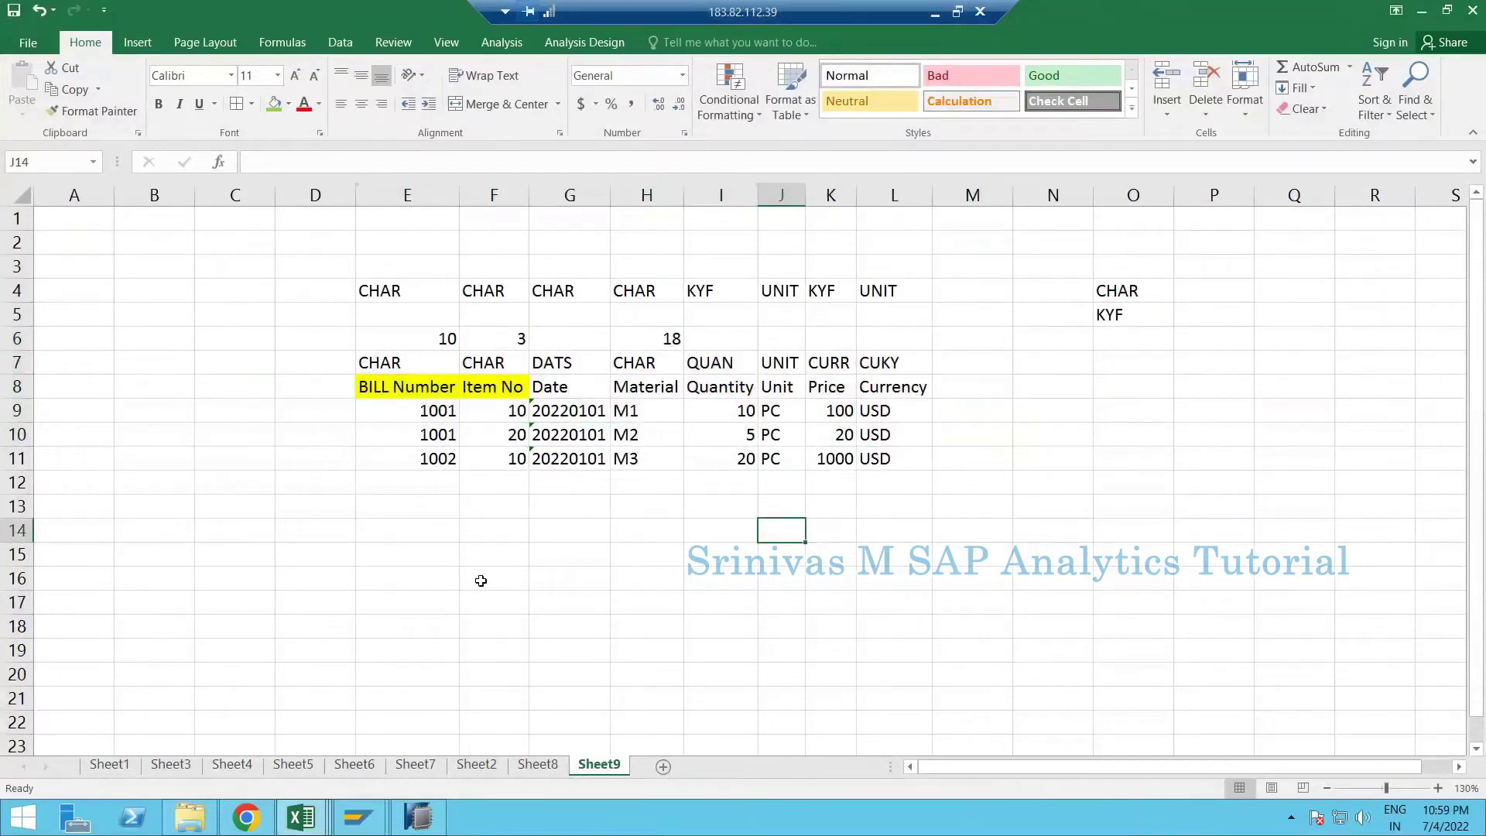
pyautogui.click(407, 554)
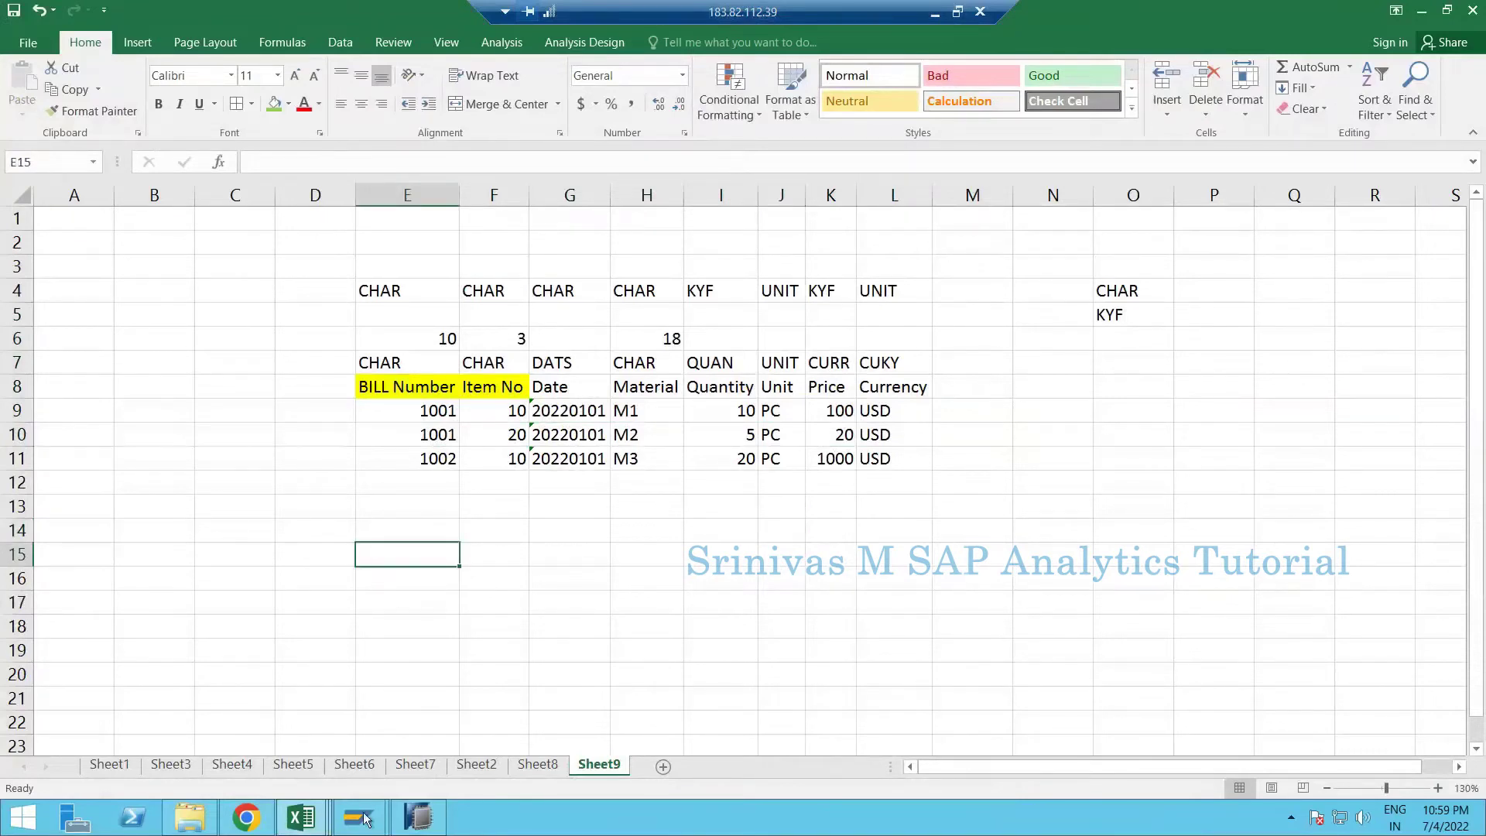
pyautogui.click(424, 819)
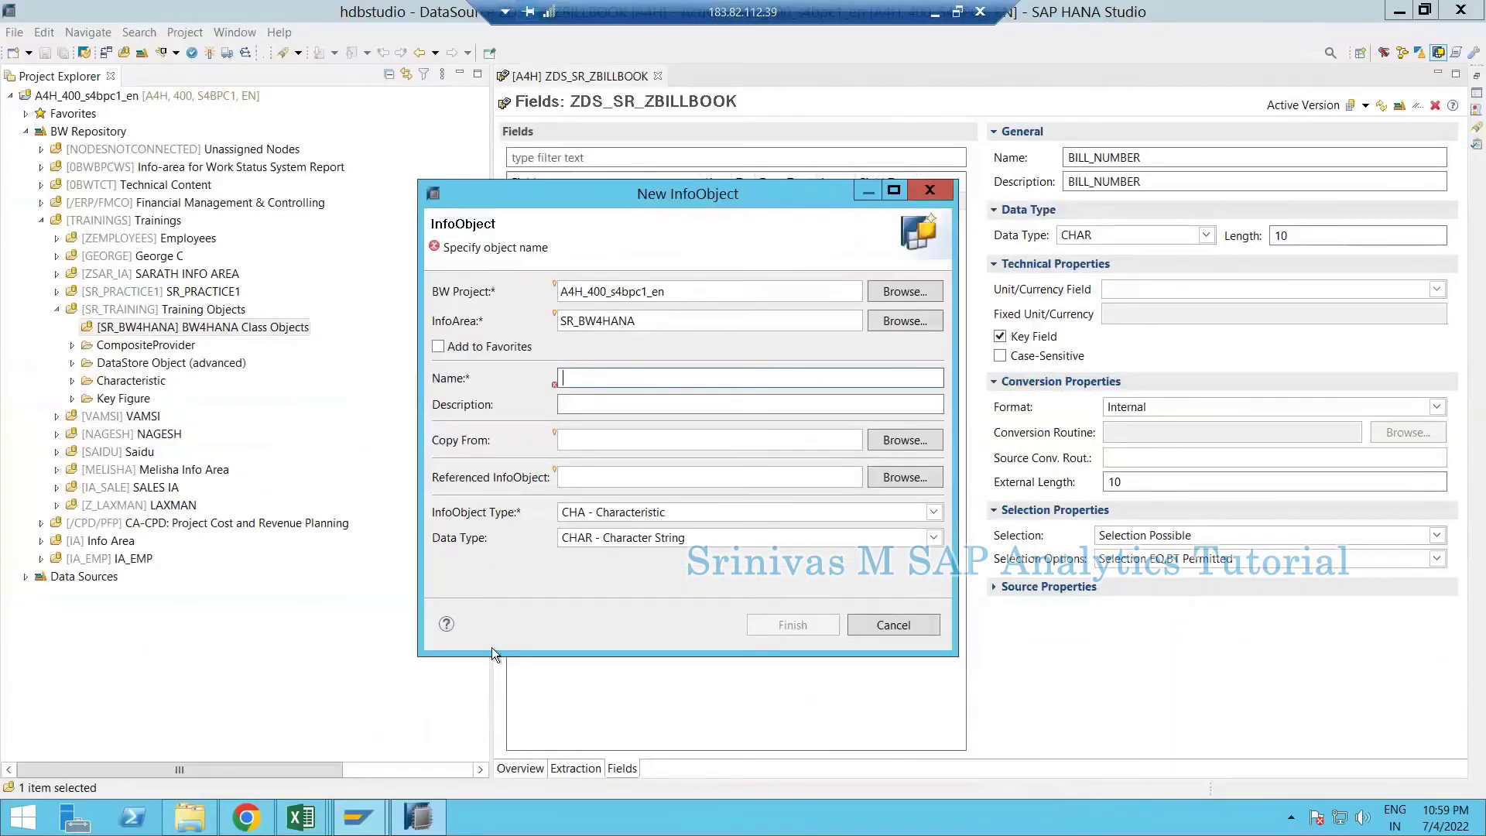
pyautogui.click(309, 753)
pyautogui.click(113, 724)
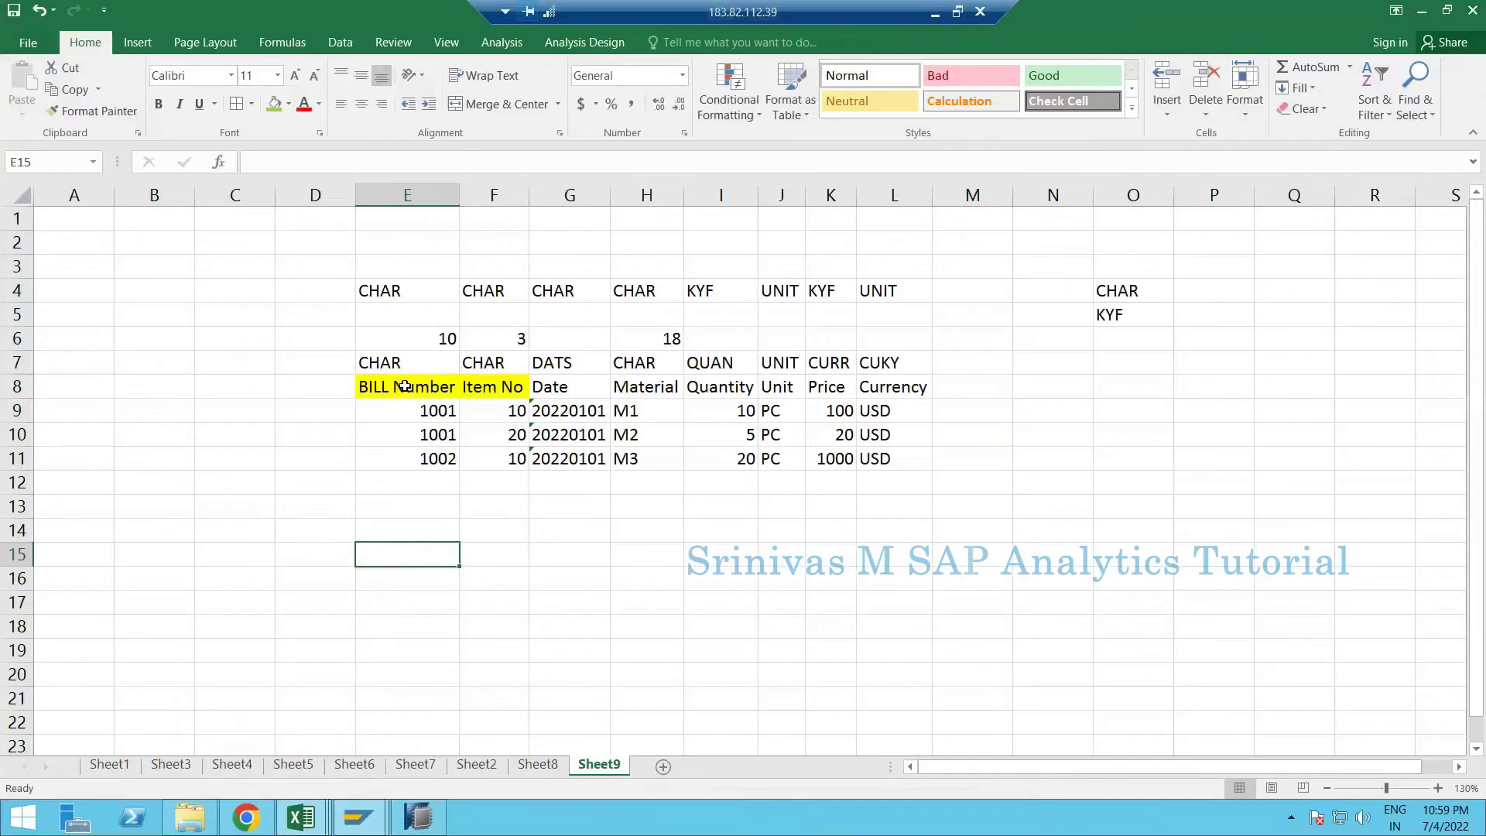
pyautogui.click(404, 387)
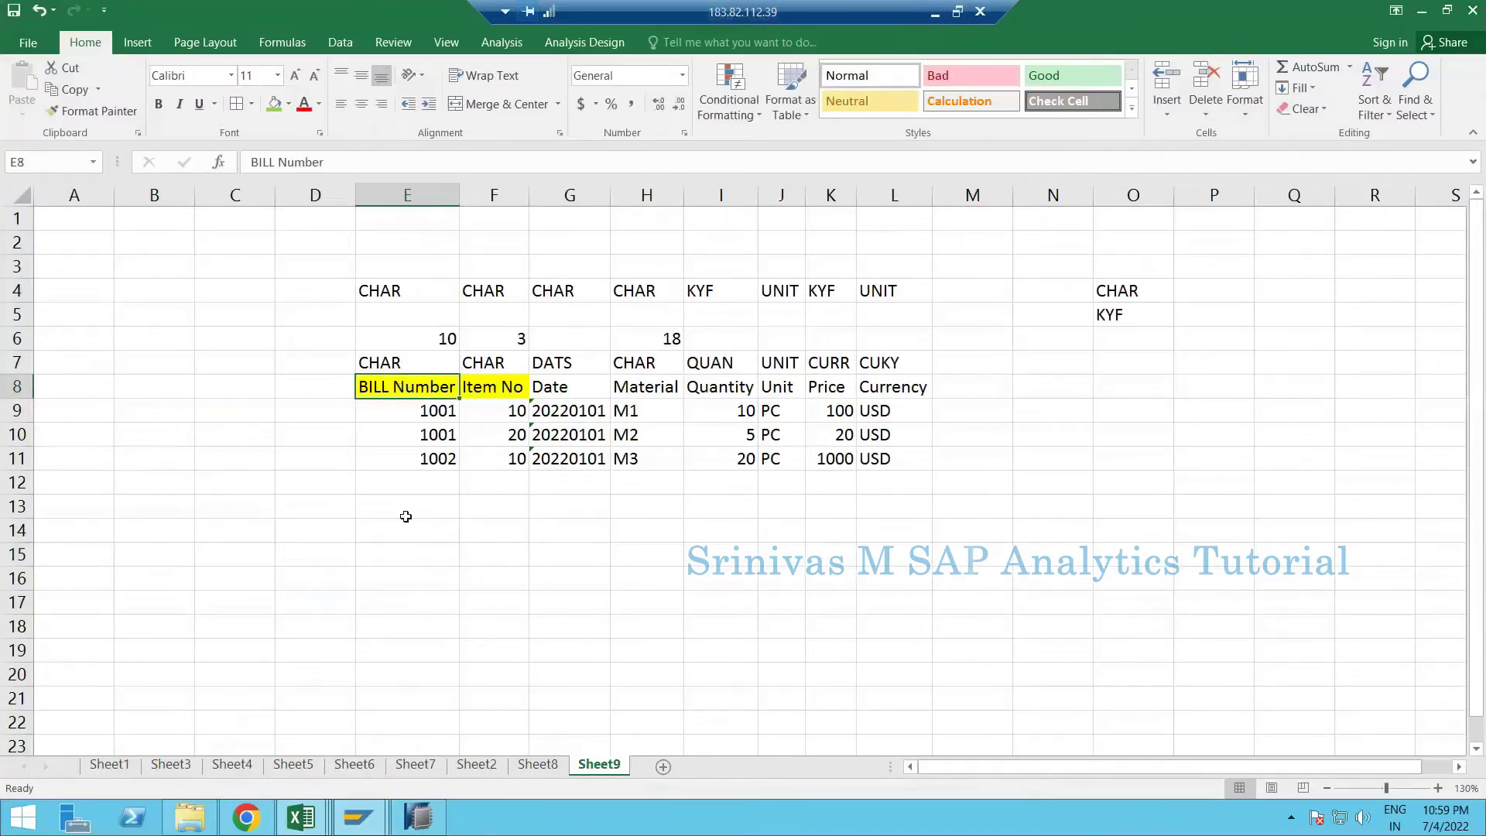
pyautogui.click(398, 517)
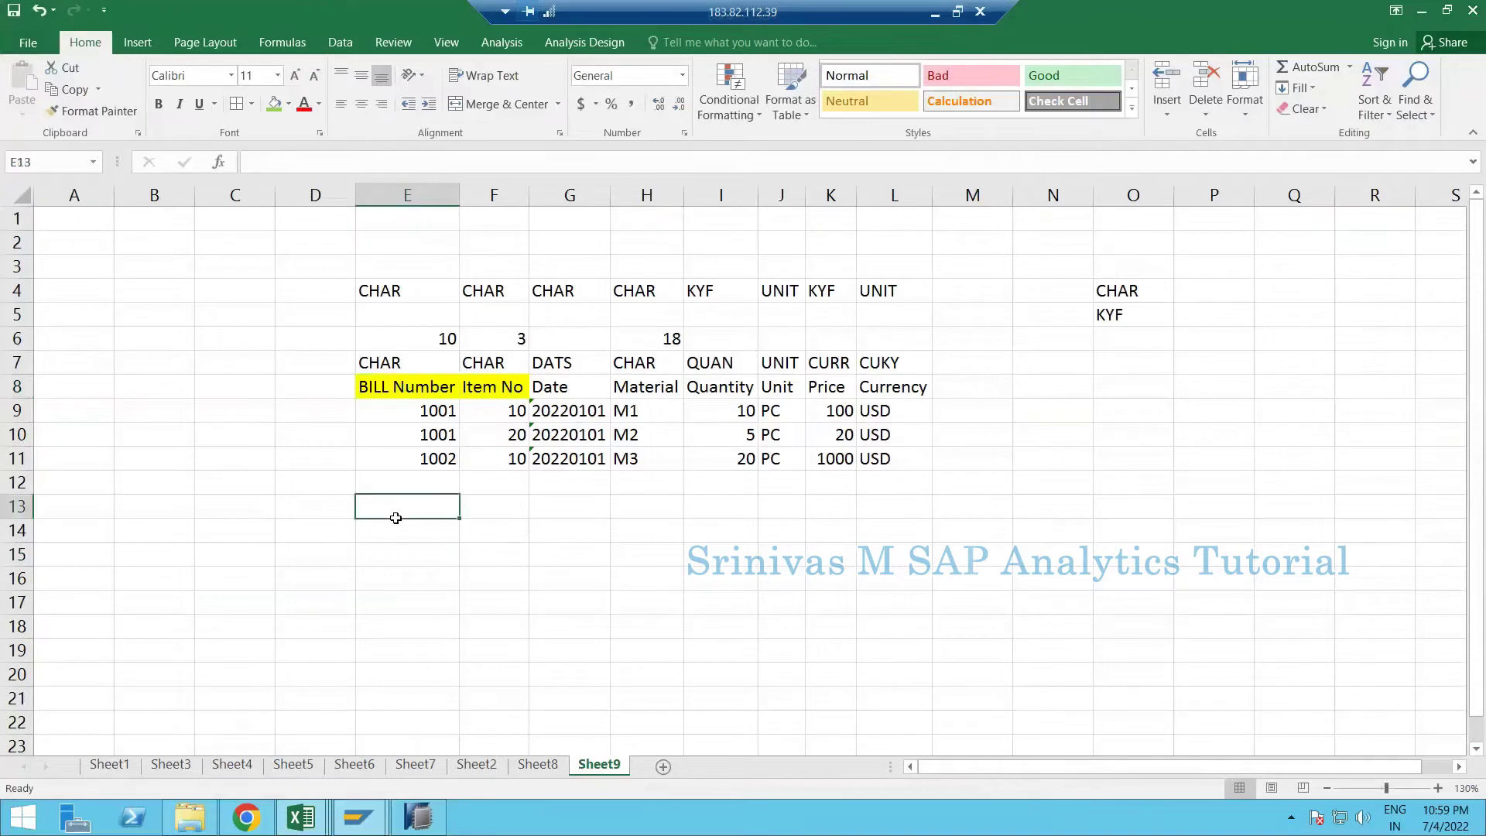
pyautogui.click(403, 534)
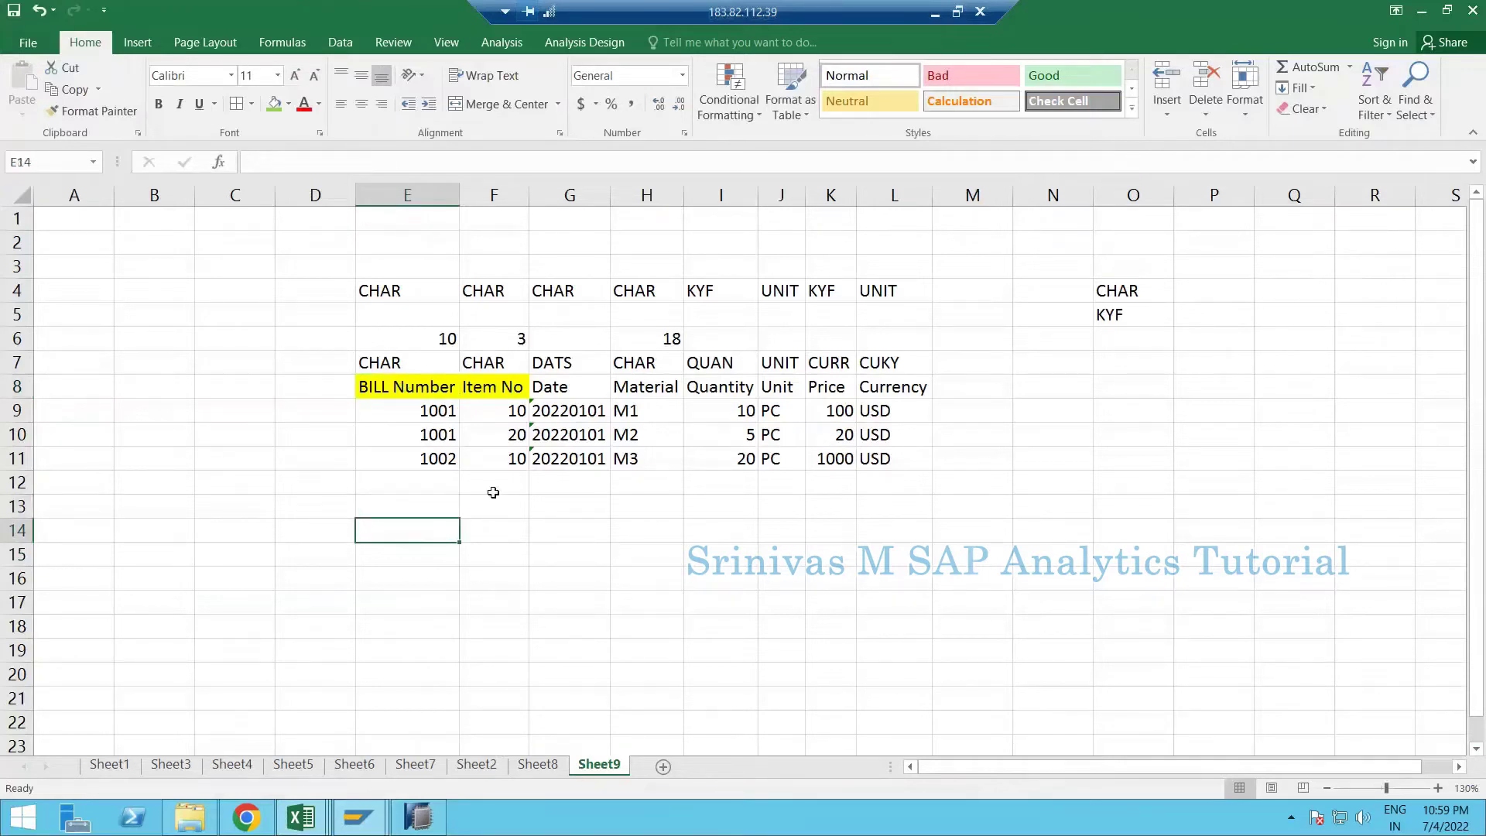
# - Check the New InfoObject dialog in SAP HANA Studio once more and return to the Book1 workbook in Excel
pyautogui.click(364, 820)
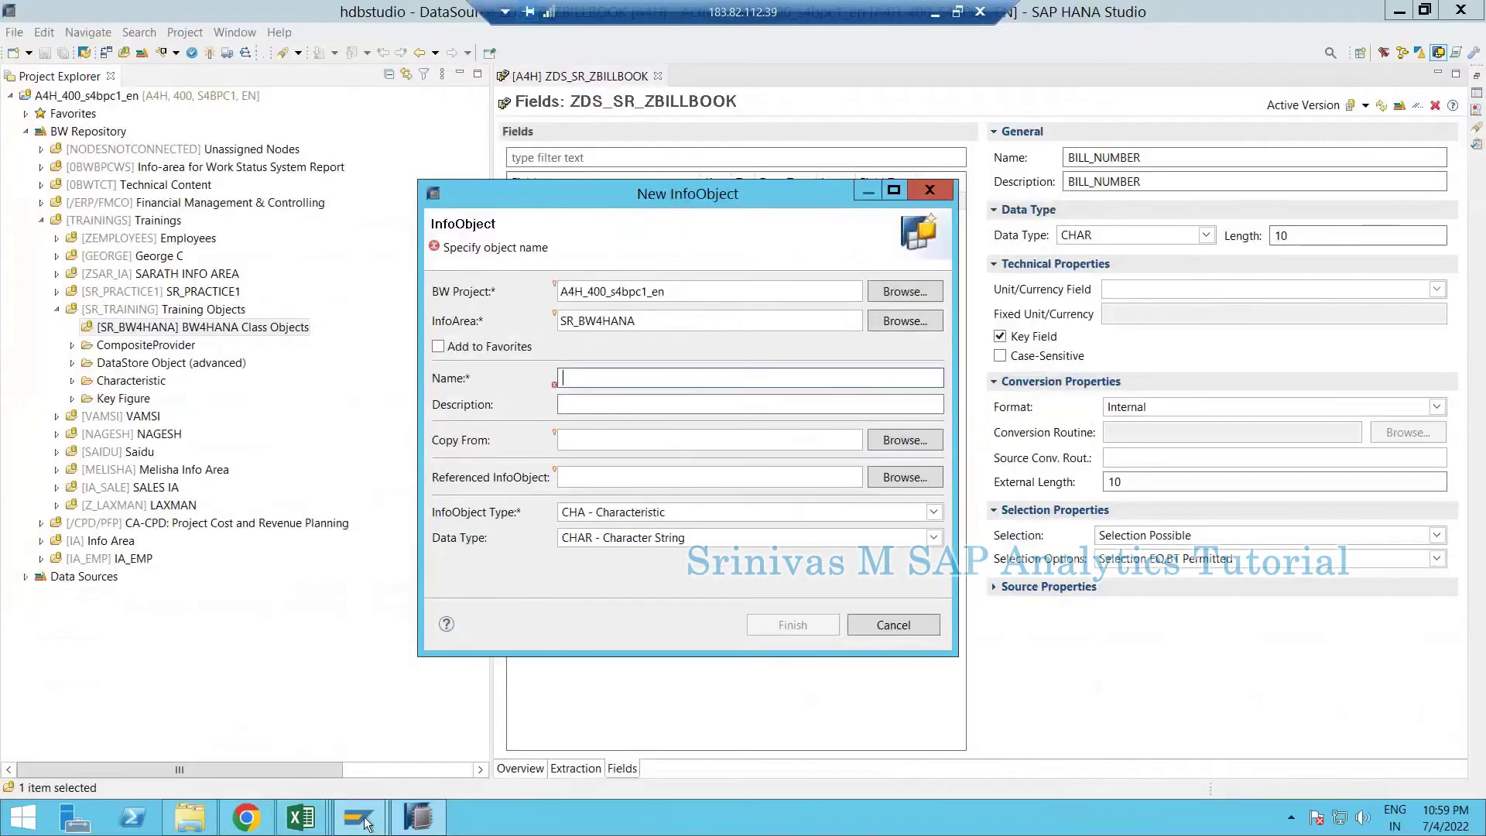
pyautogui.moveTo(367, 823)
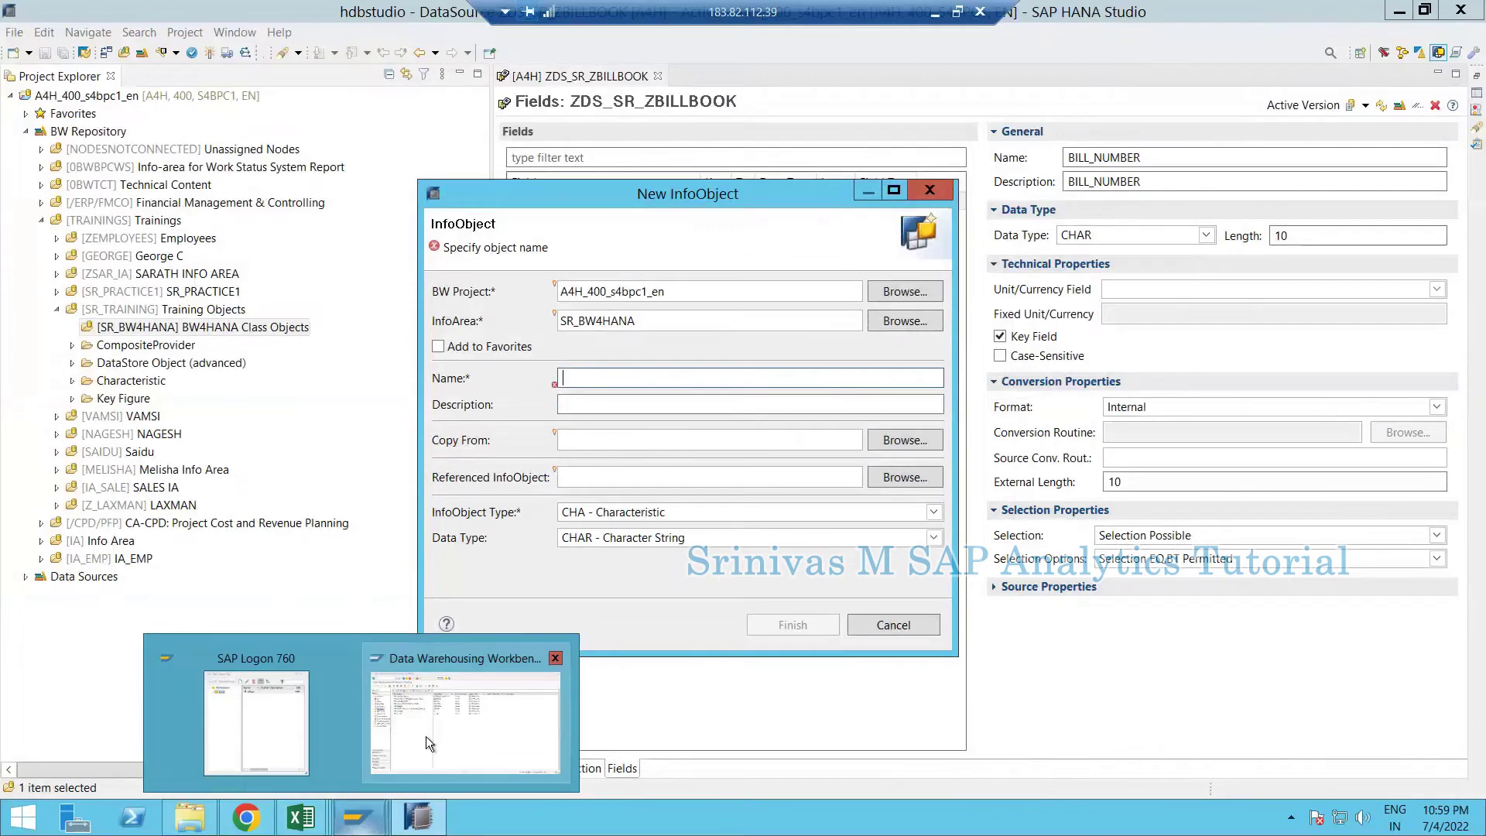
pyautogui.click(425, 741)
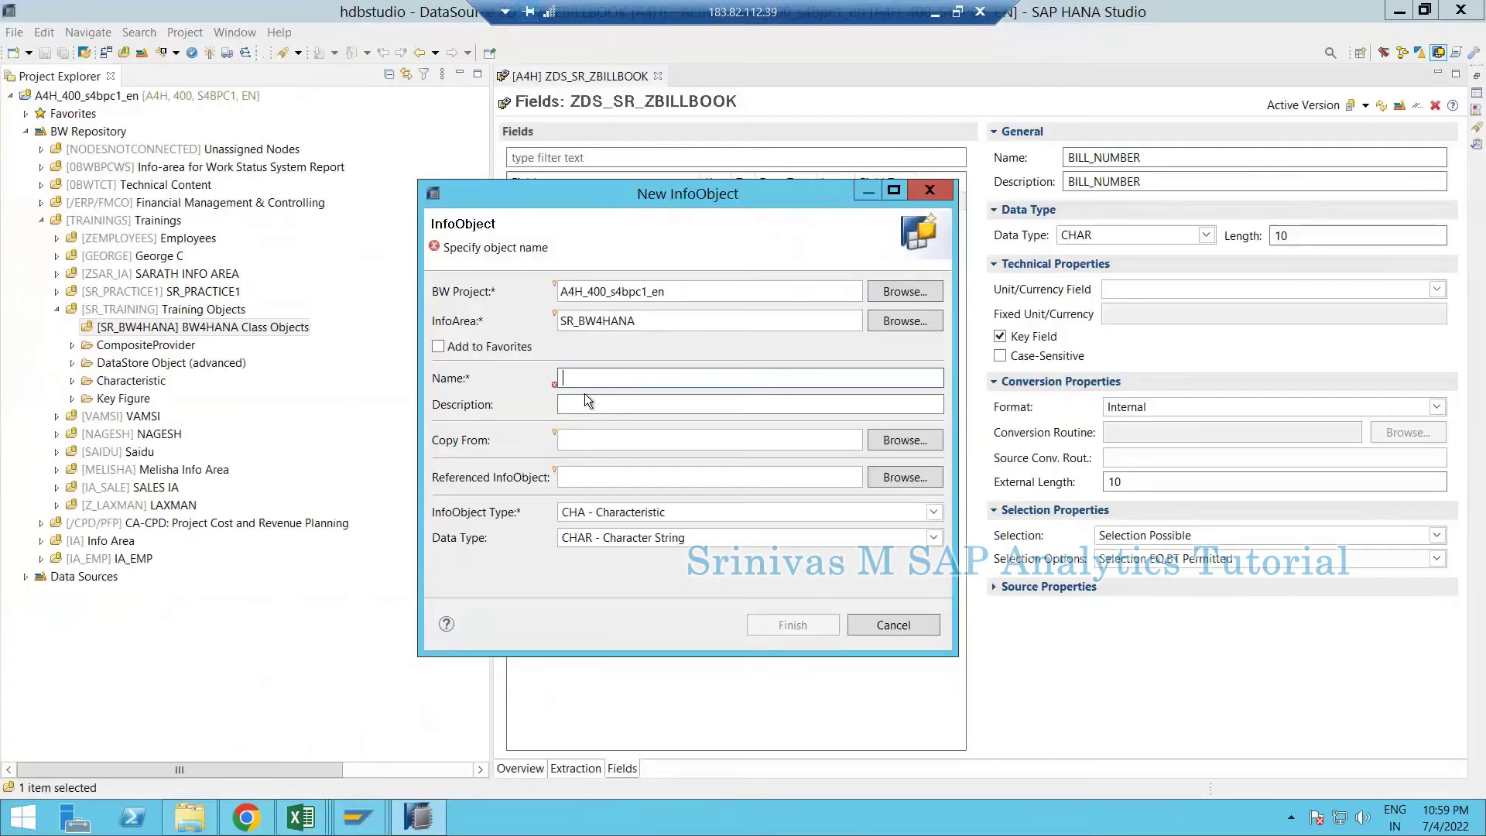
pyautogui.click(303, 817)
pyautogui.click(477, 721)
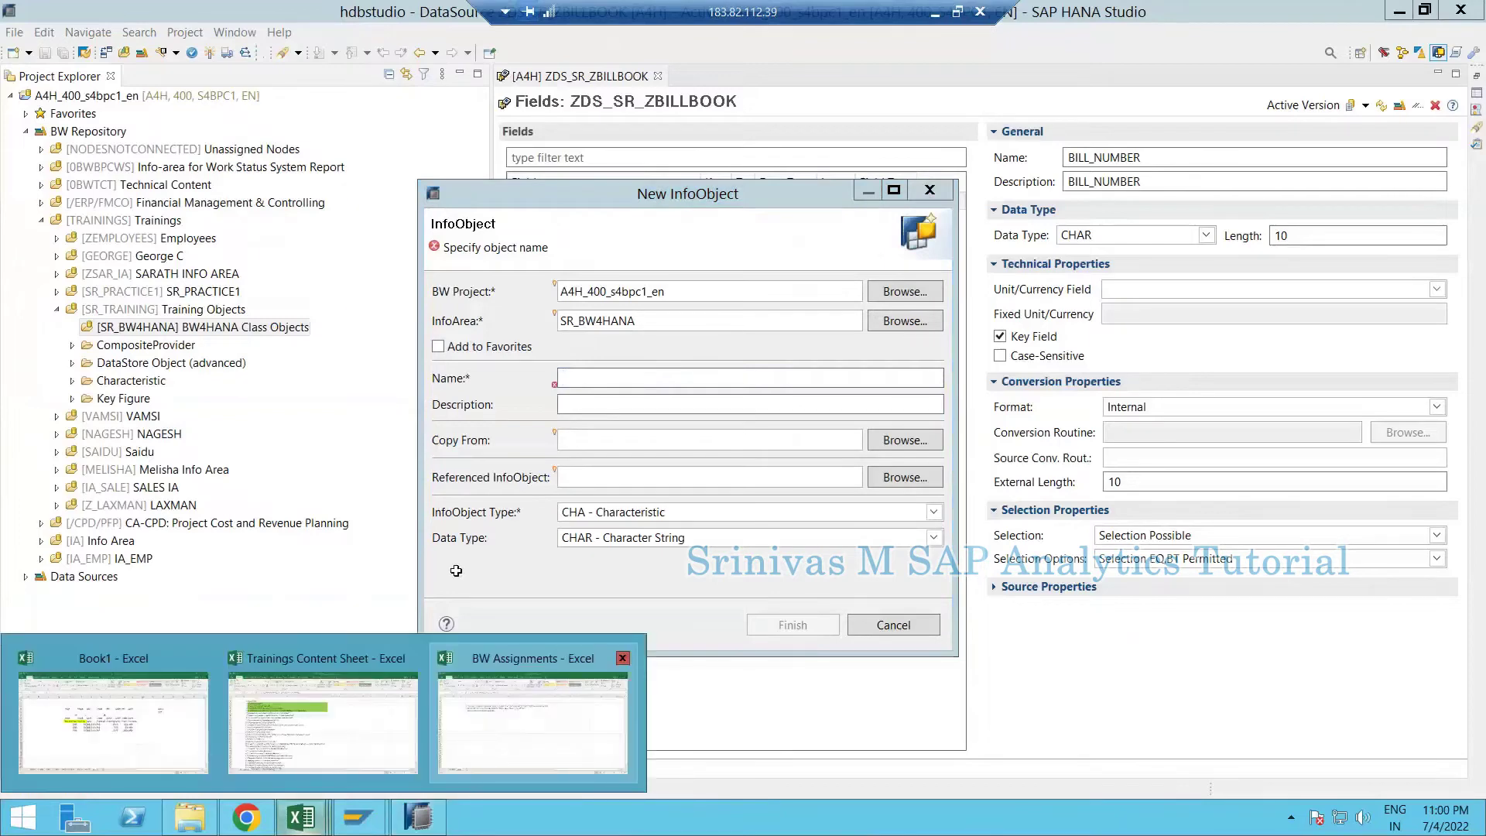
pyautogui.click(113, 723)
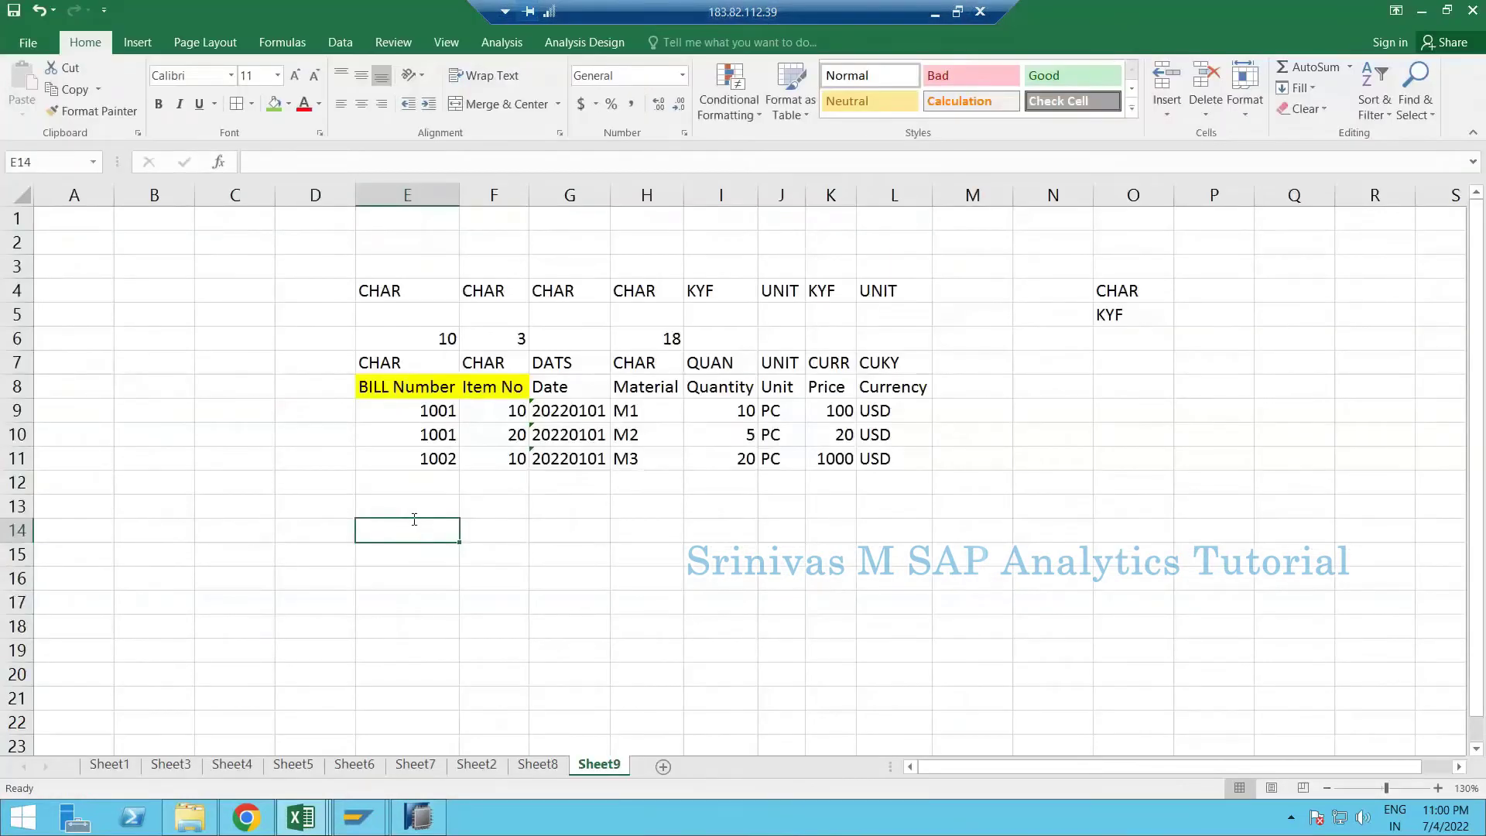
# - Enter ZBILL_NO in cell E14 as the InfoObject name for the bill number
pyautogui.write('ZBILL')
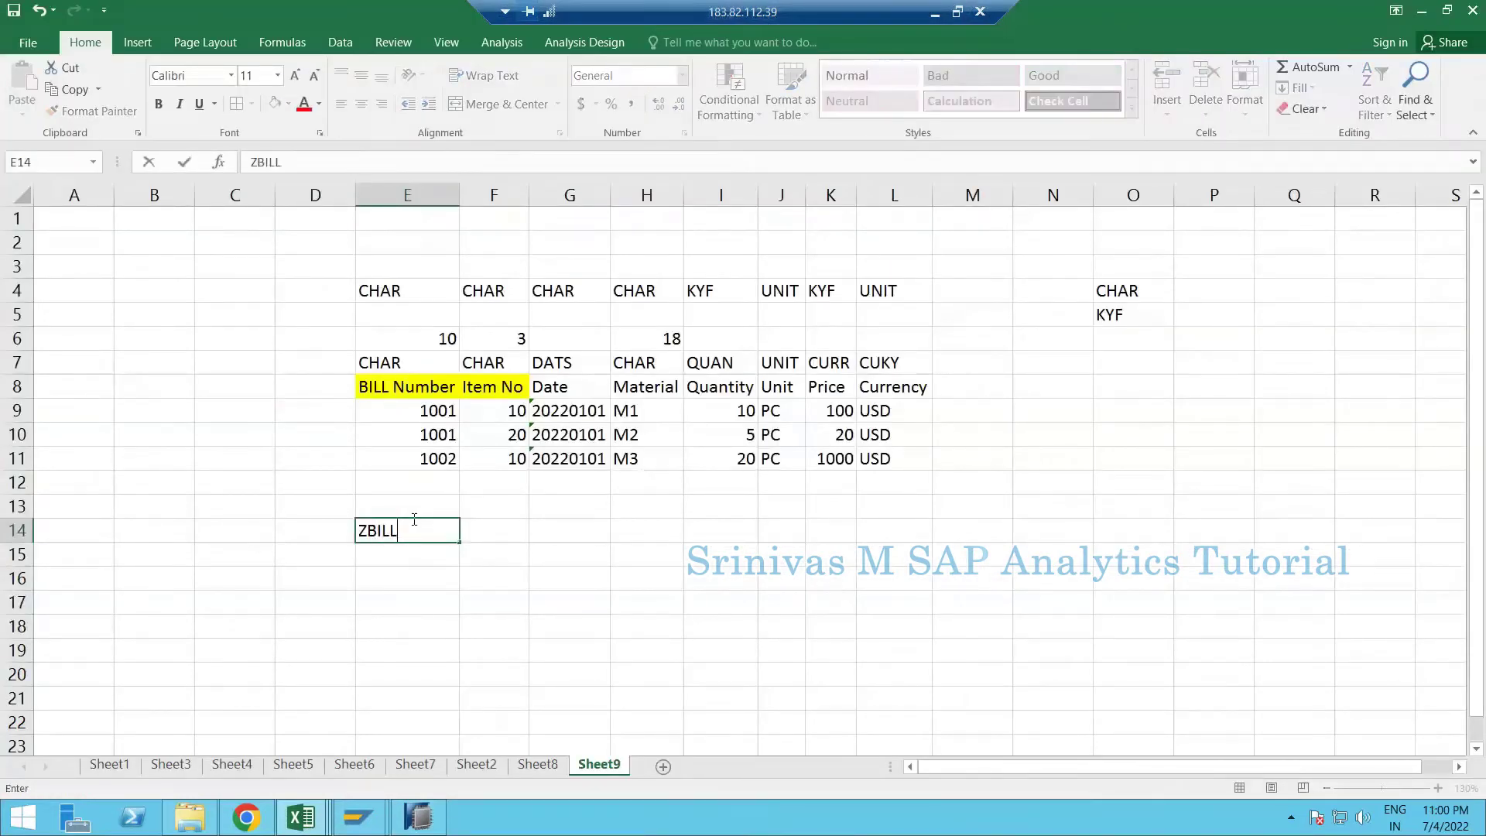
pyautogui.write('_NIO')
pyautogui.press('BackSpace')
pyautogui.press('BackSpace')
pyautogui.write(')')
pyautogui.press('BackSpace')
pyautogui.write('O')
pyautogui.hotkey('ctrl', 'Return')
# - Calculate the character length of the bill number's InfoObject name in cell E13 with =LEN(E14)
pyautogui.press('Up')
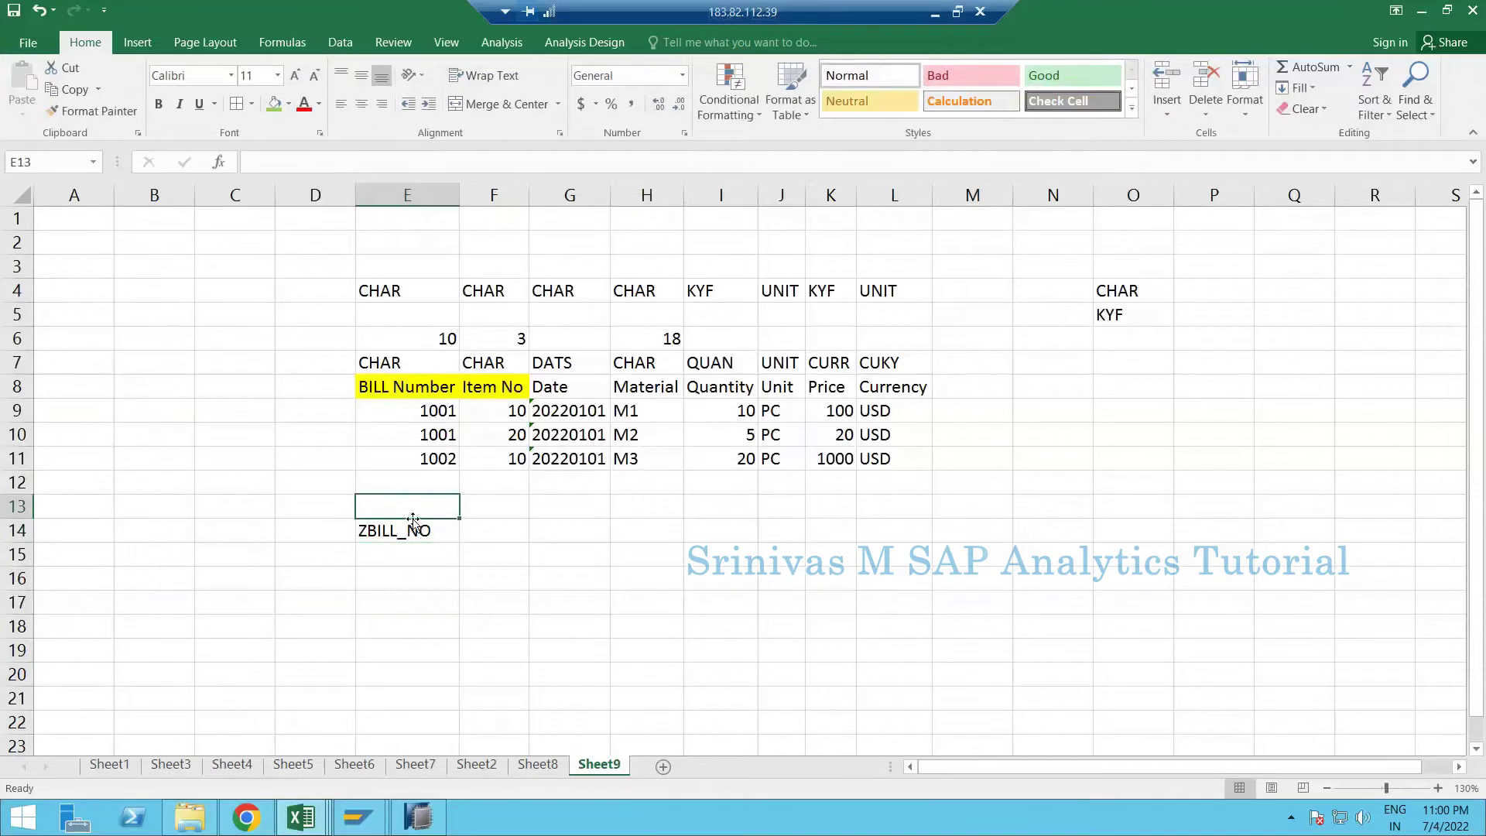
pyautogui.write('=len')
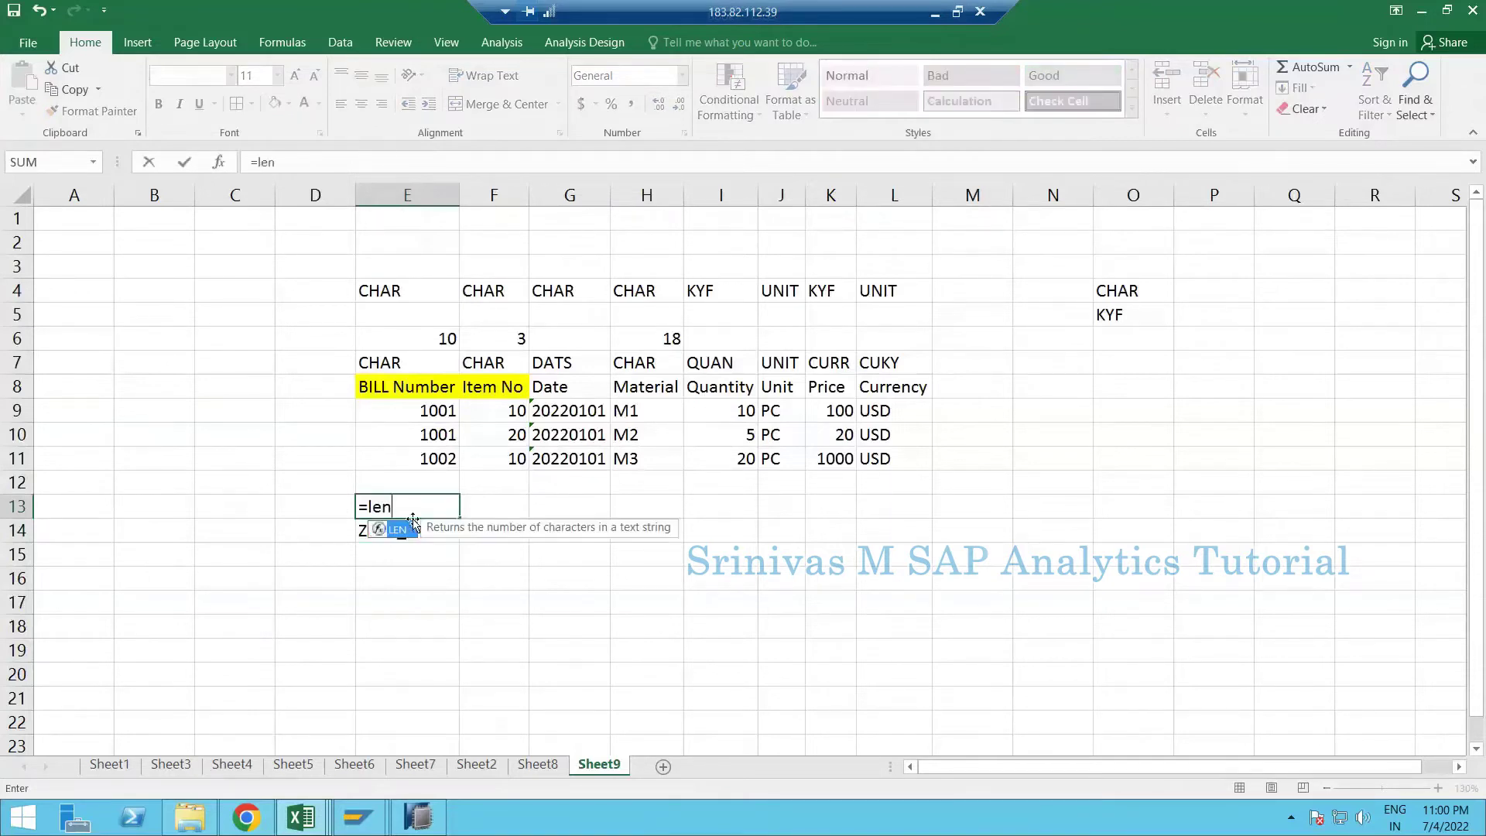
pyautogui.press('Tab')
pyautogui.press('Down')
pyautogui.write(')')
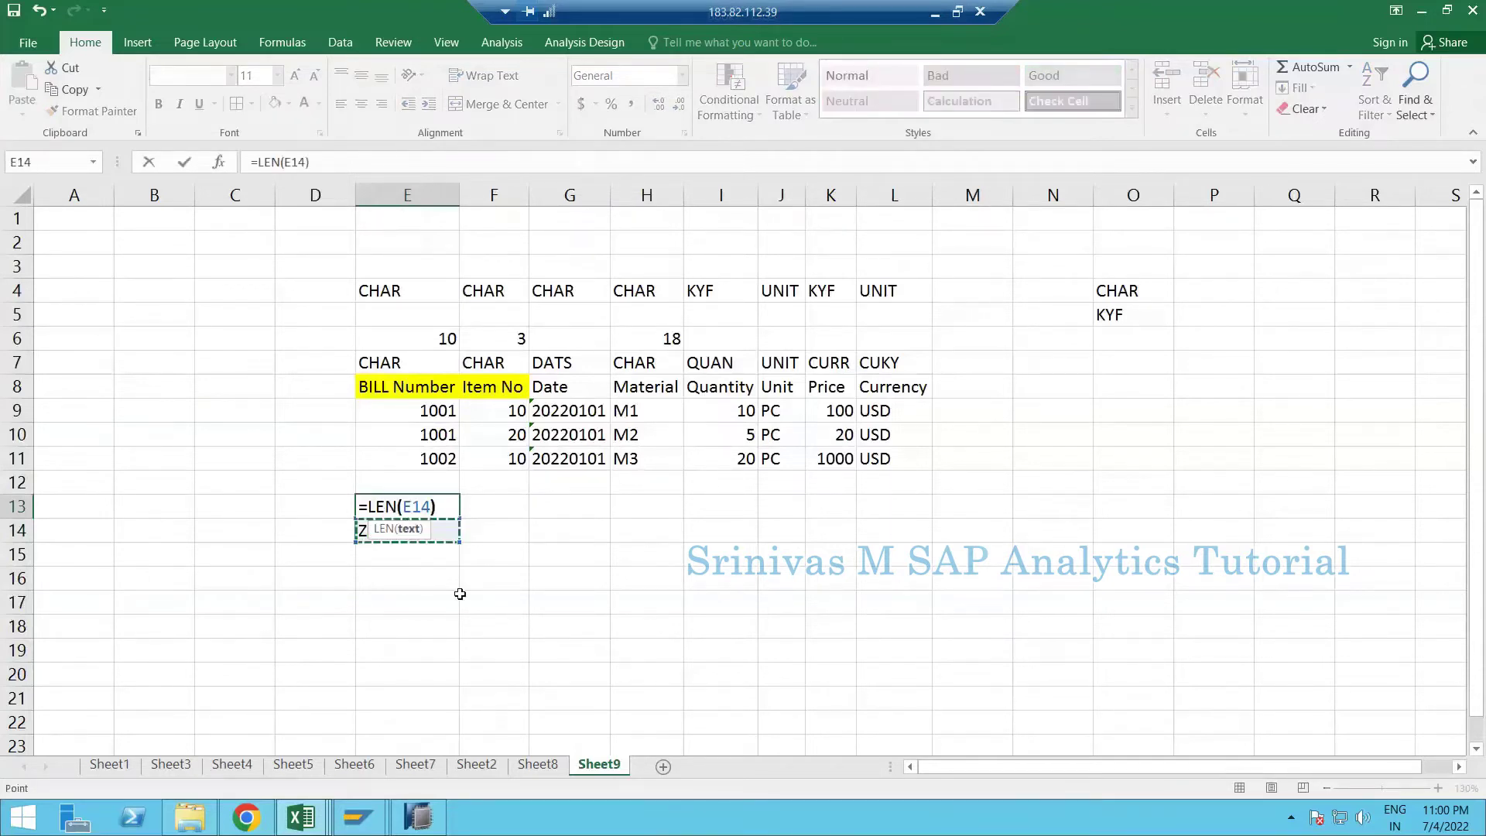
pyautogui.press('Return')
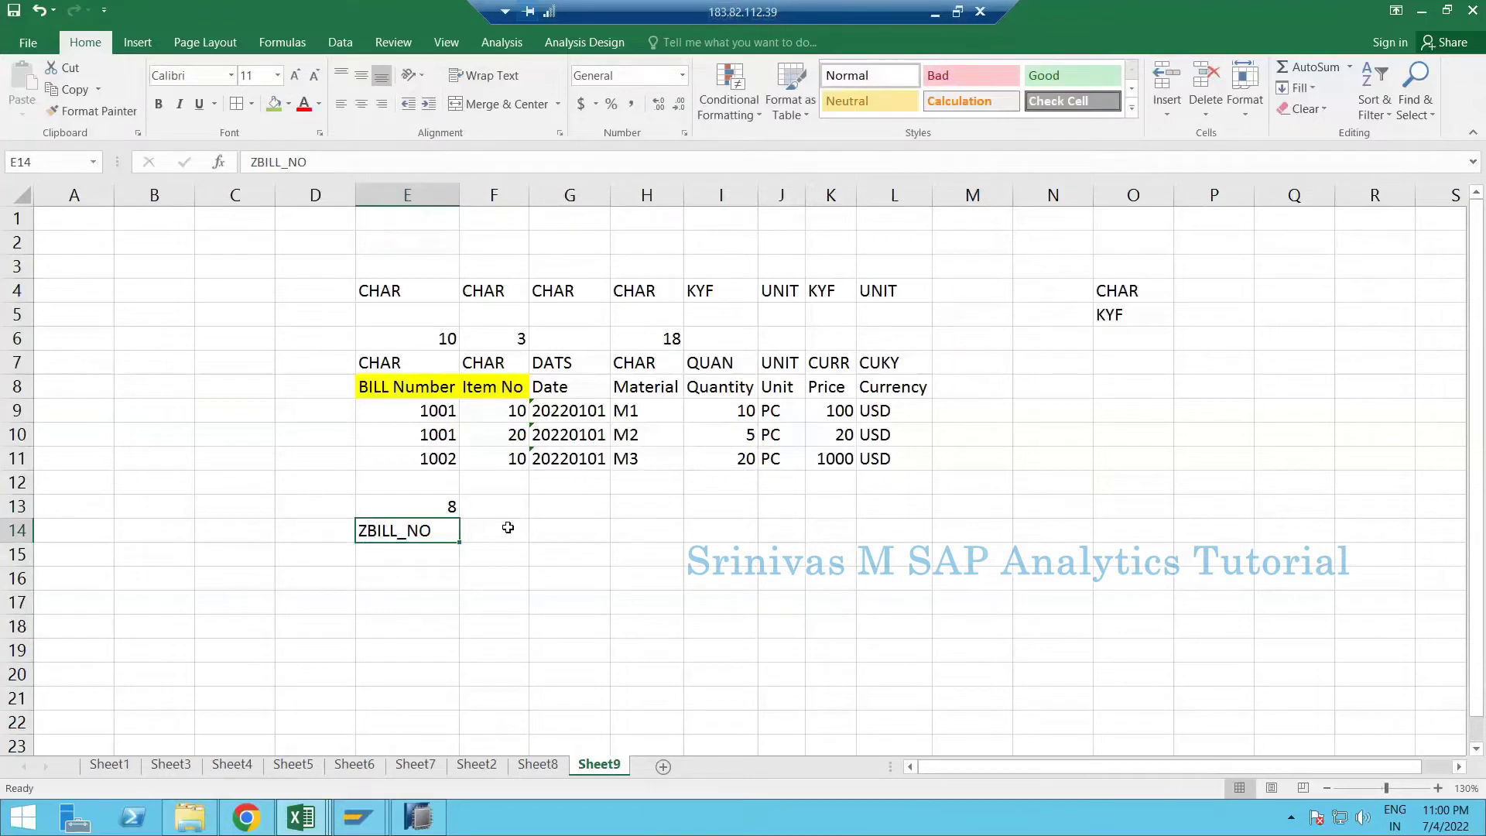
# - Enter ZBILL_ITM in cell F14 as the InfoObject name for the item number
pyautogui.click(508, 528)
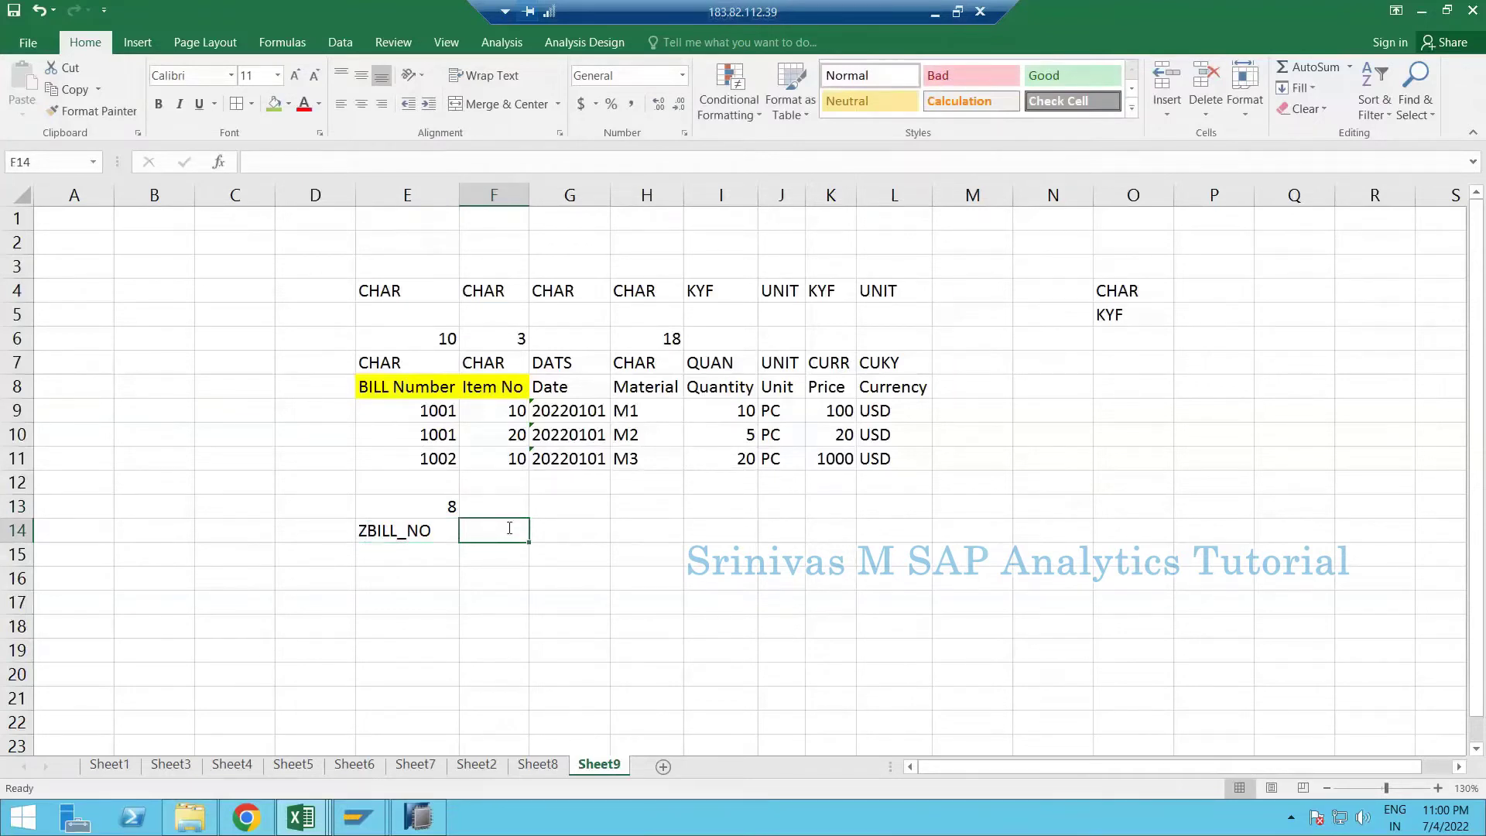
pyautogui.write('zbil')
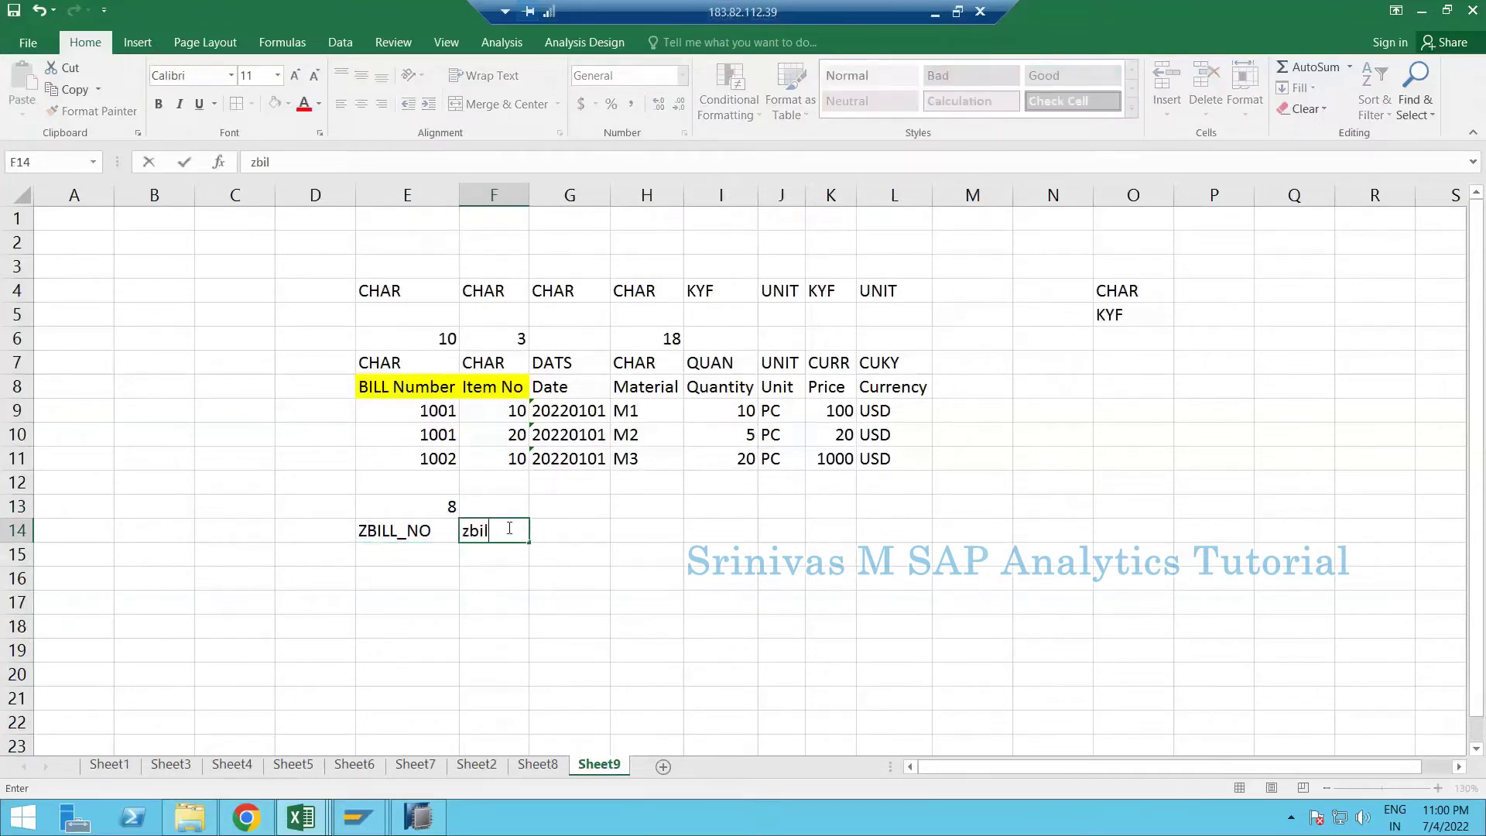
pyautogui.press('BackSpace')
pyautogui.press('BackSpace')
pyautogui.press('BackSpace')
pyautogui.press('BackSpace')
pyautogui.write('ZBILL_ITM')
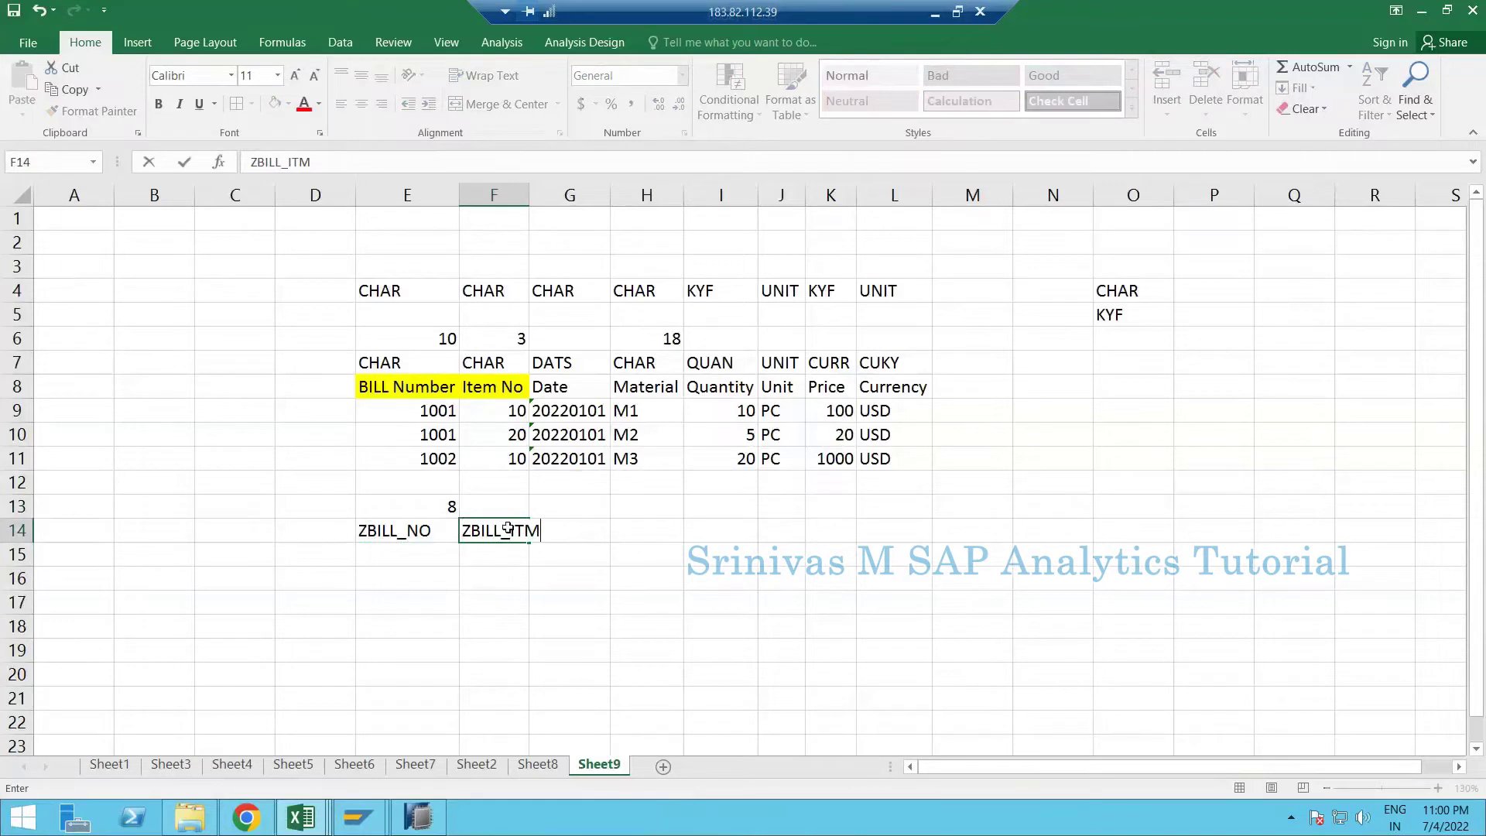
pyautogui.hotkey('ctrl', 'Return')
# - Copy the LEN formula from cell E13 across F13:L13 for the remaining InfoObject names
pyautogui.press('Up')
pyautogui.press('Left')
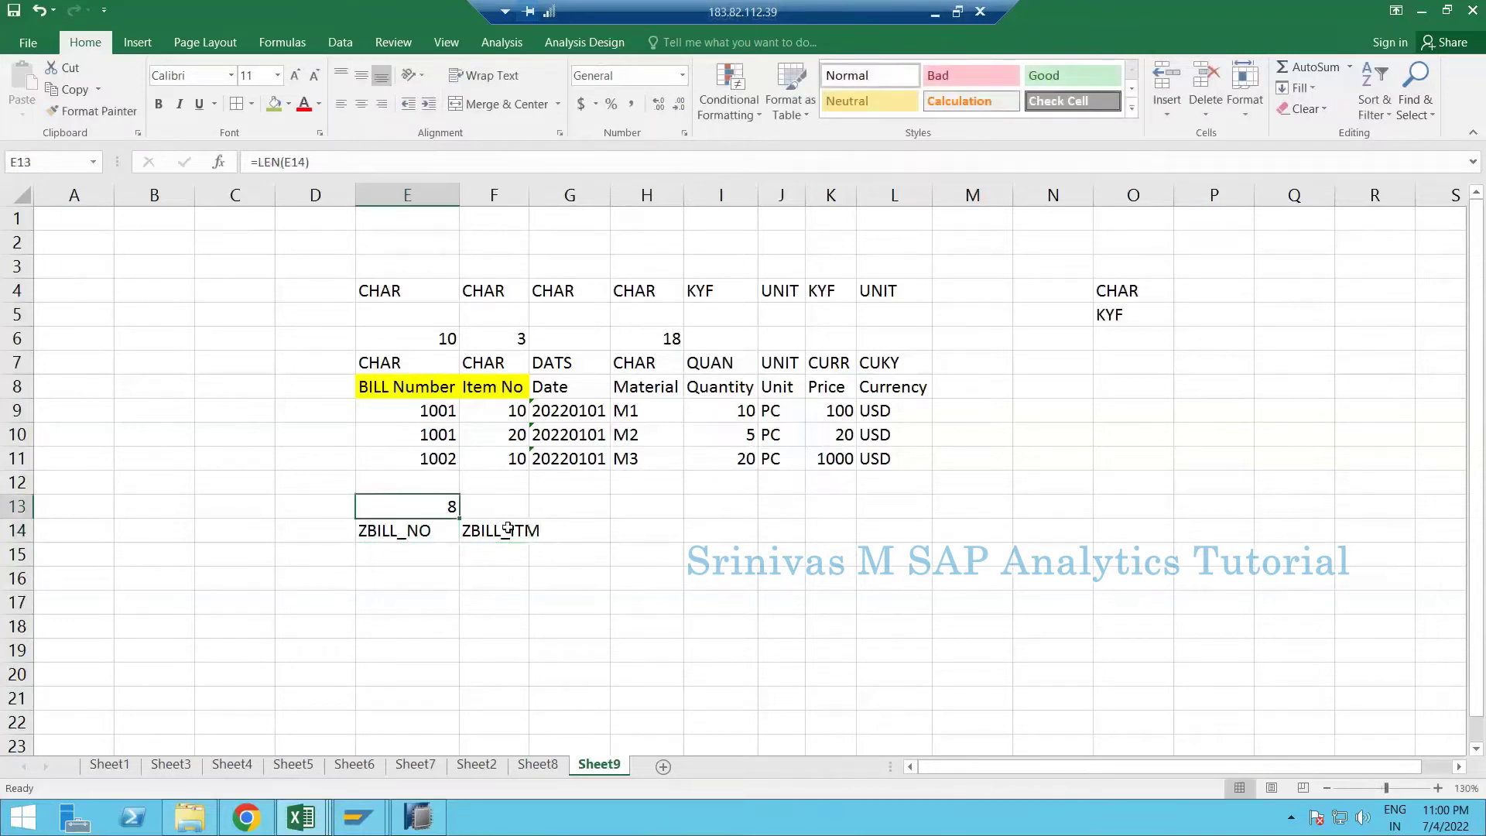
pyautogui.hotkey('ctrl', 'c')
pyautogui.press('Right')
pyautogui.hotkey('shift', 'Right')
pyautogui.hotkey('shift', 'Right')
pyautogui.hotkey('shift', 'Right')
pyautogui.hotkey('shift', 'Right')
pyautogui.hotkey('shift', 'Right')
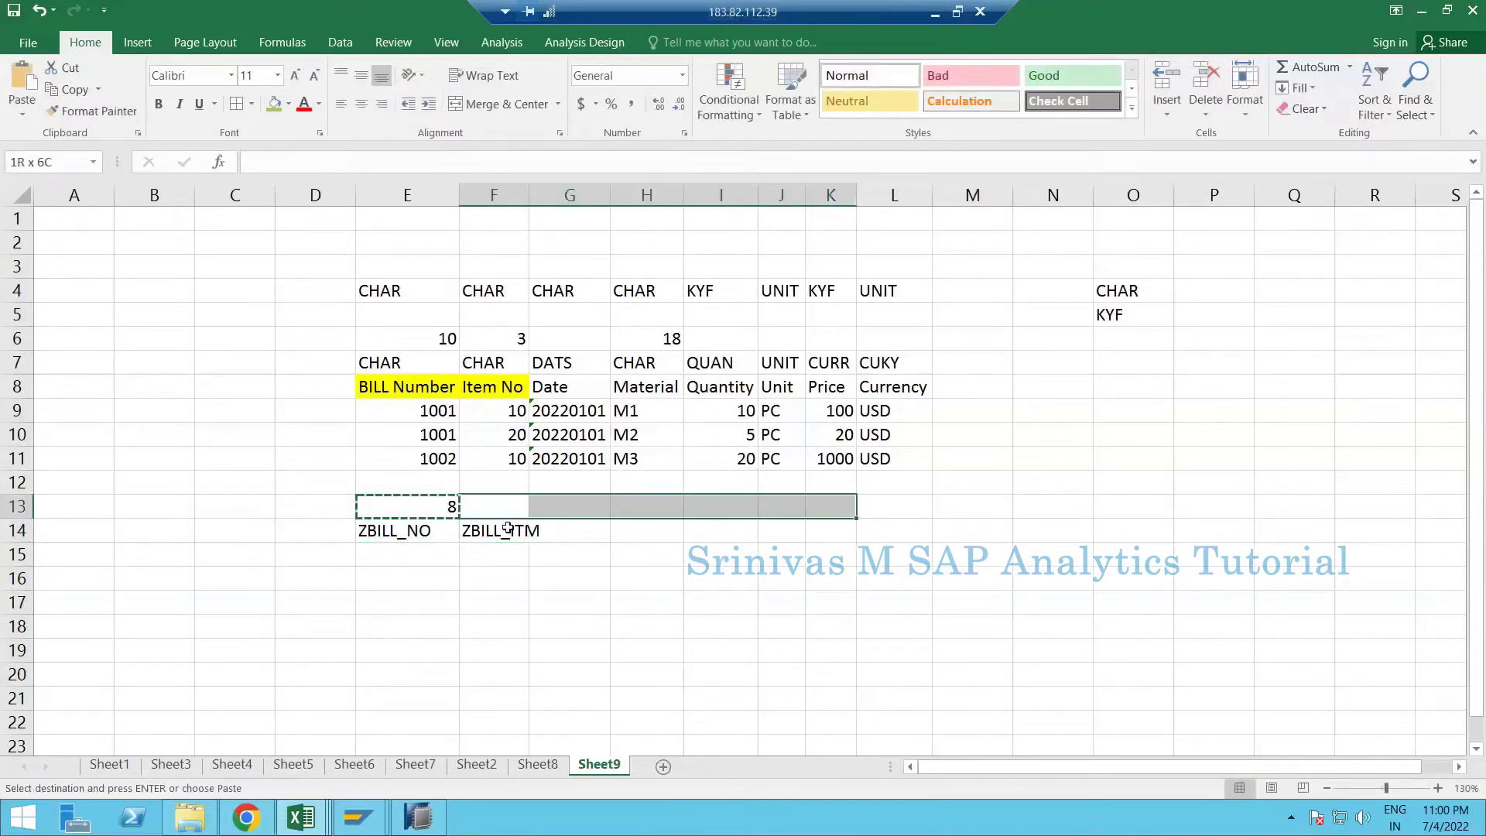
pyautogui.hotkey('shift', 'Right')
pyautogui.hotkey('ctrl', 'v')
pyautogui.click(507, 531)
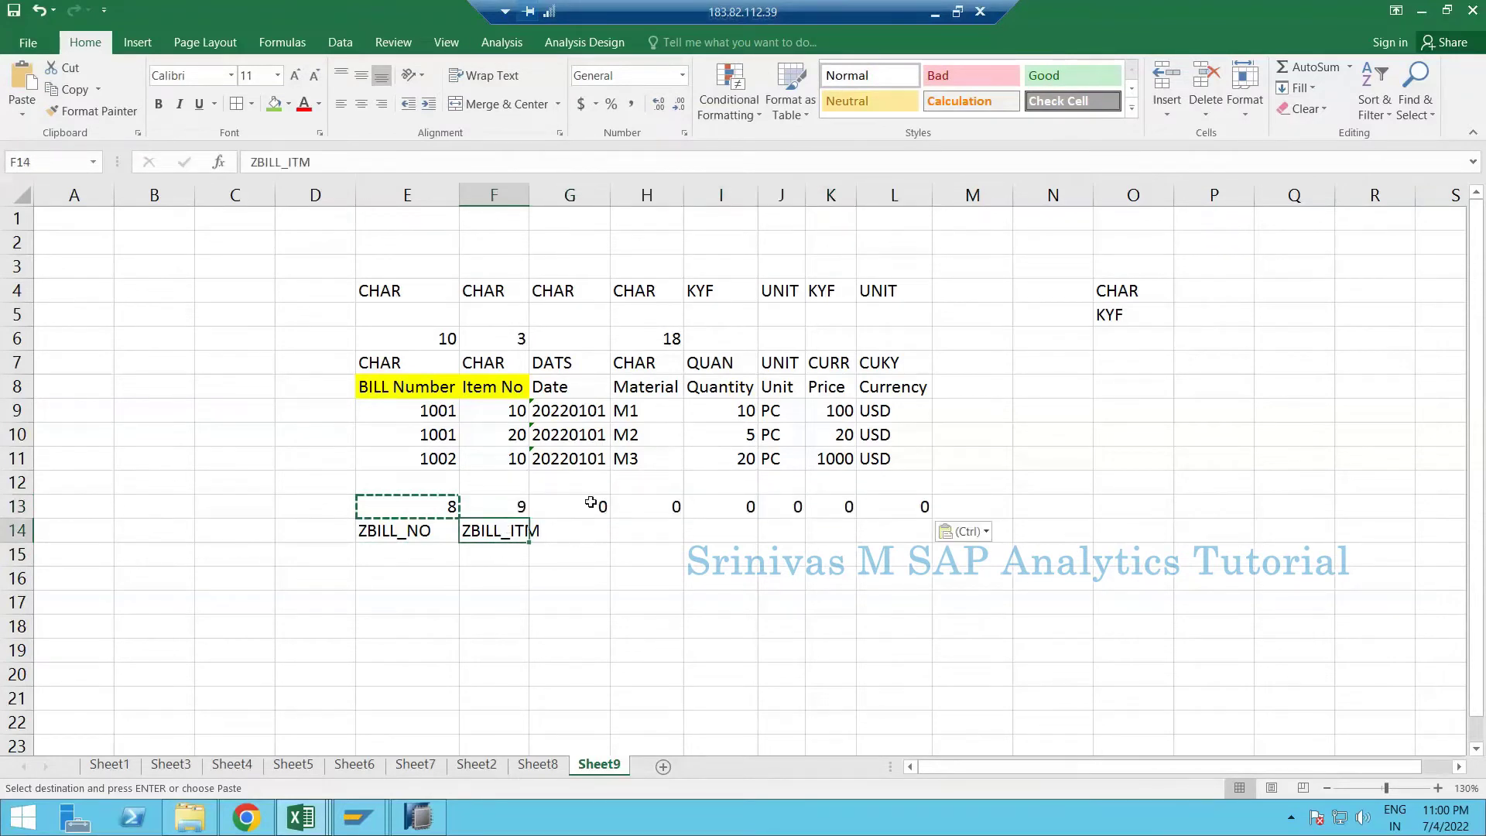
# - Try 0CREATED_ON in cell G14 as the InfoObject name for Date, and clear the entry again
pyautogui.press('Right')
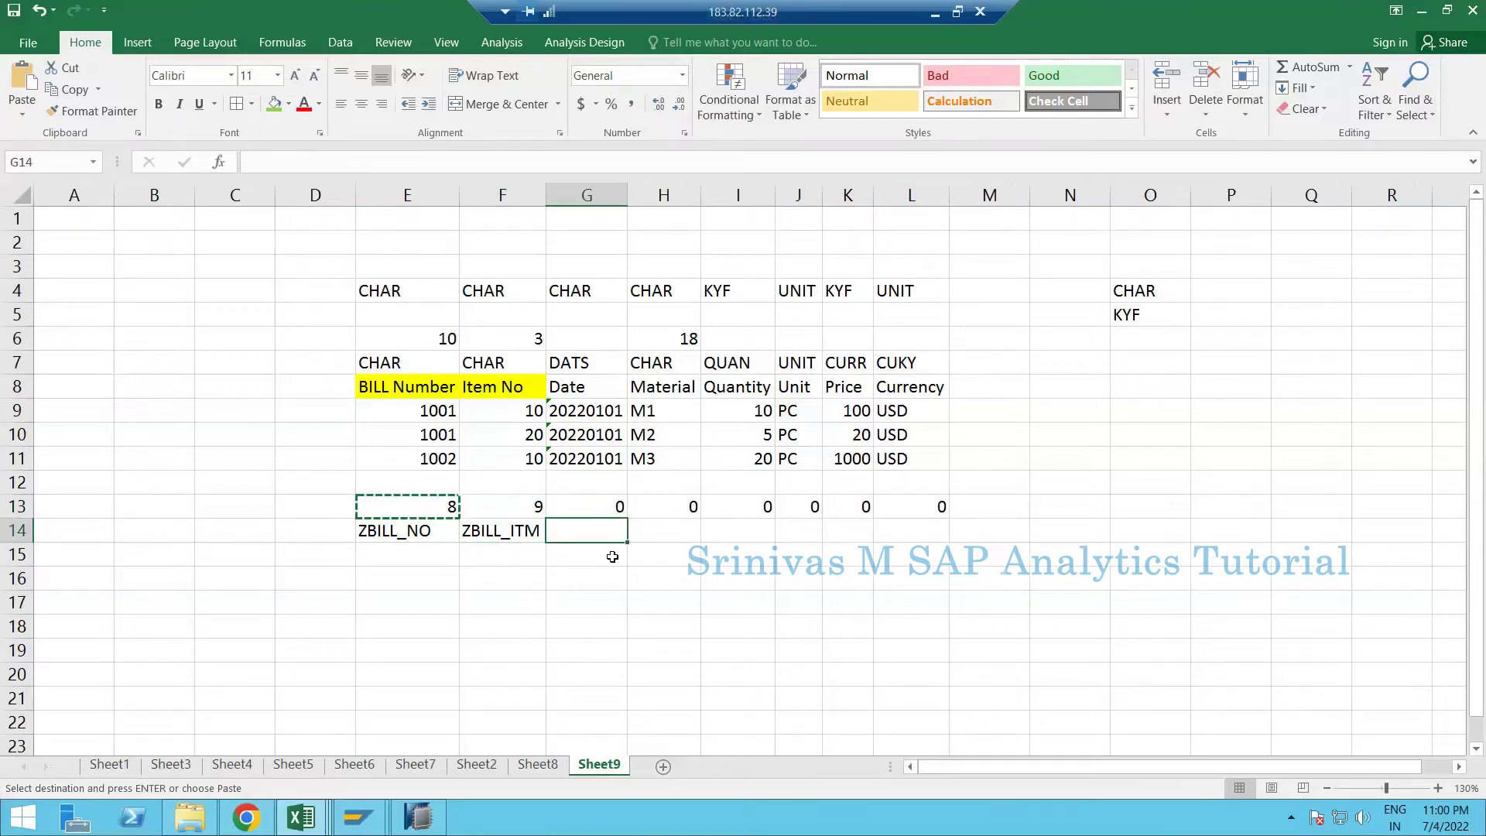
pyautogui.write('0C')
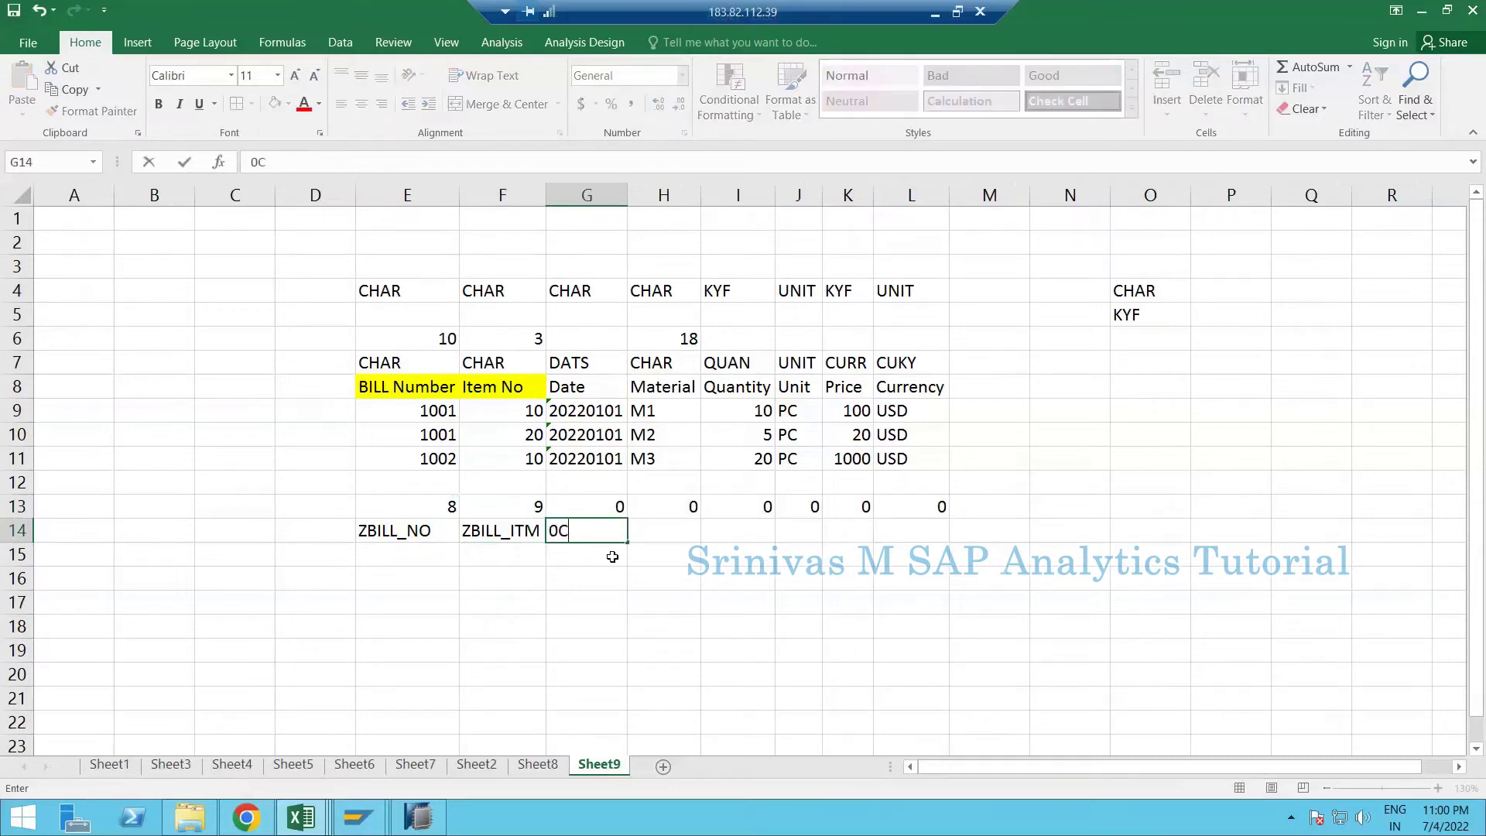
pyautogui.write('REATED_ON')
pyautogui.press('Return')
pyautogui.press('Up')
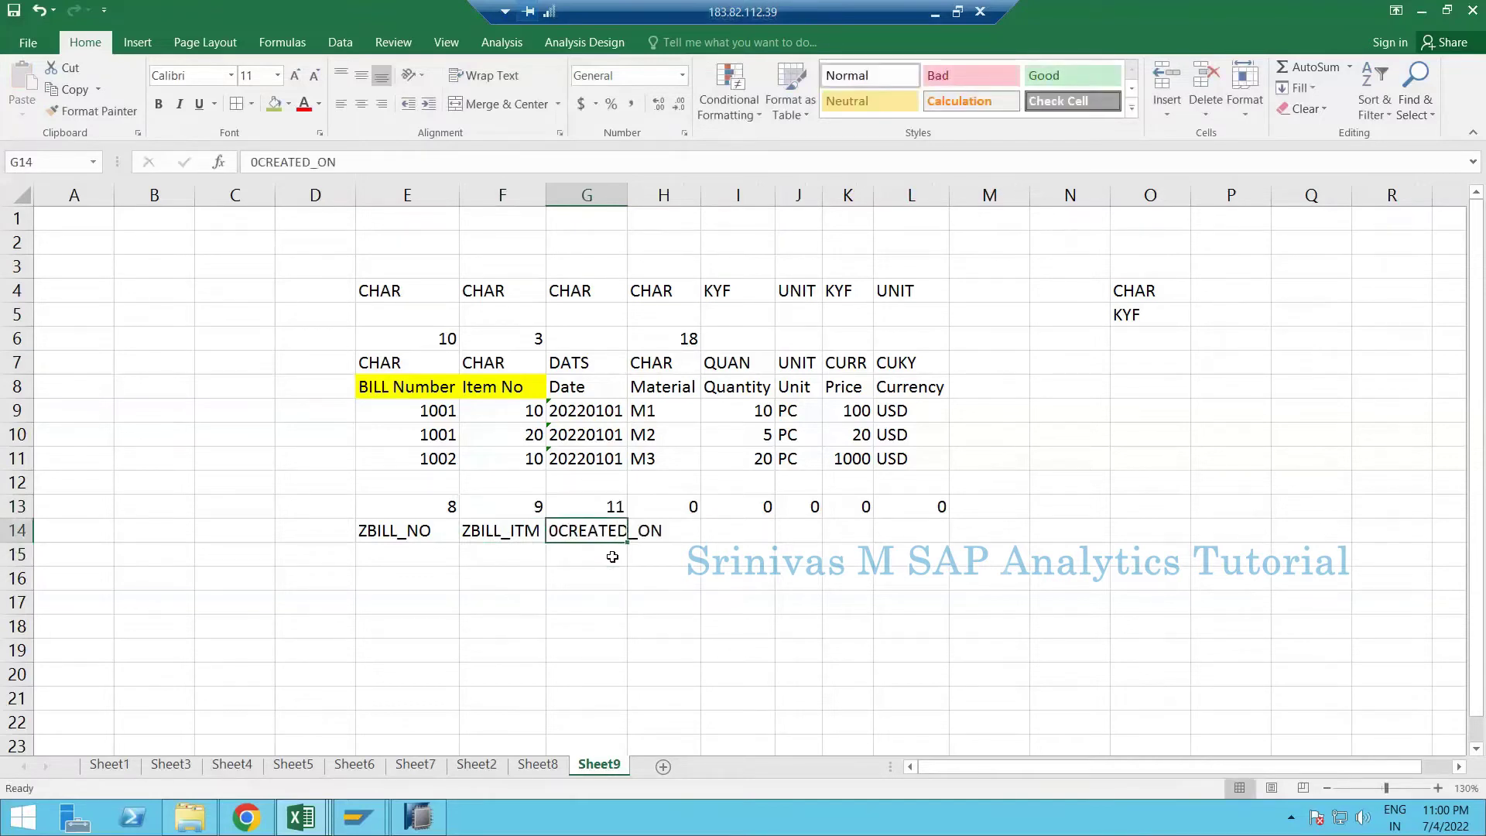
pyautogui.press('Delete')
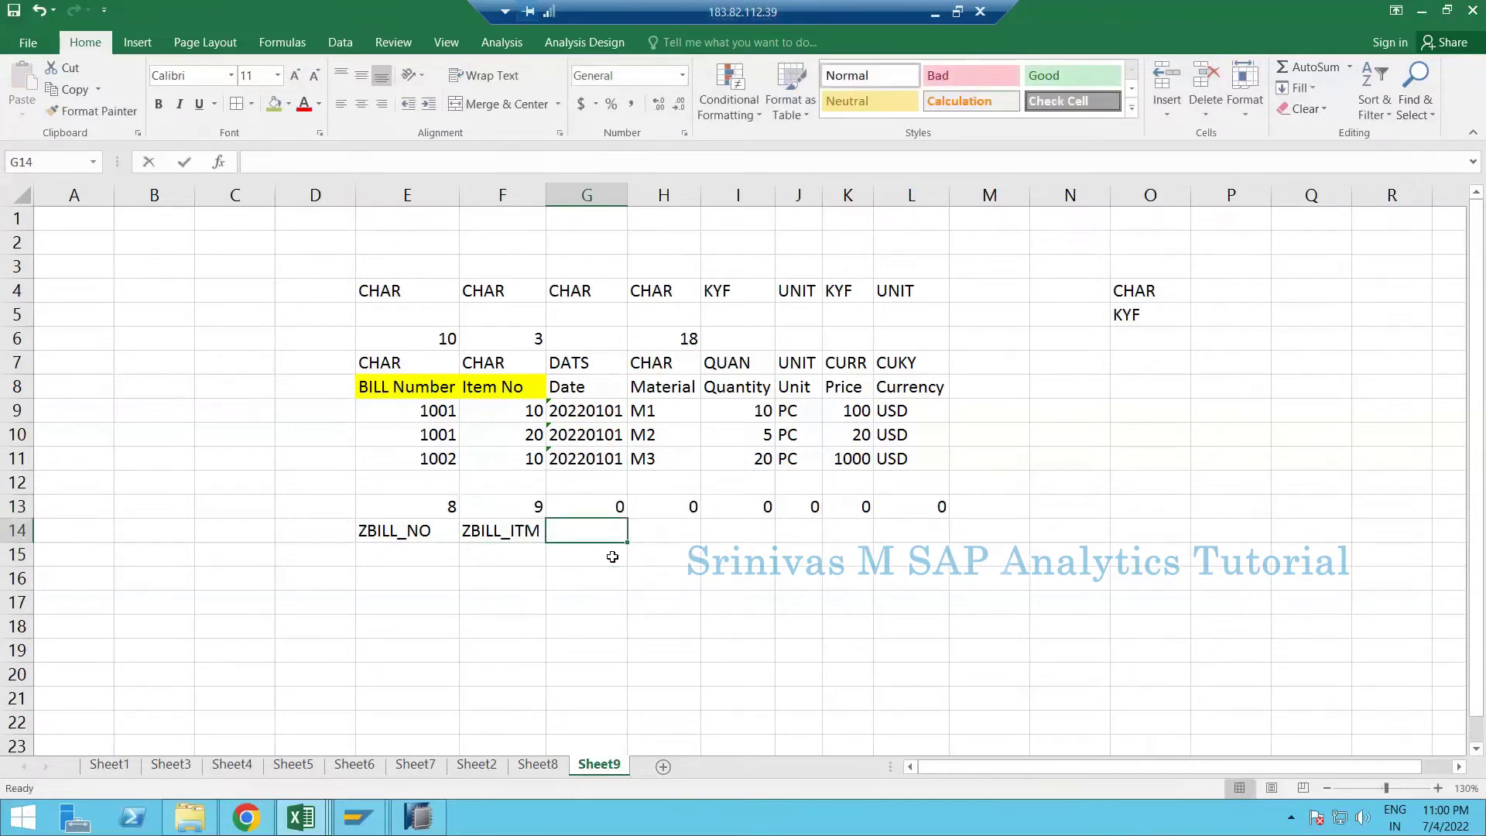
# - Enter the InfoObject names ZDATE in cell G14 for Date and ZMATERIAL in cell H14 for Material
pyautogui.write('ZDATE')
pyautogui.press('Tab')
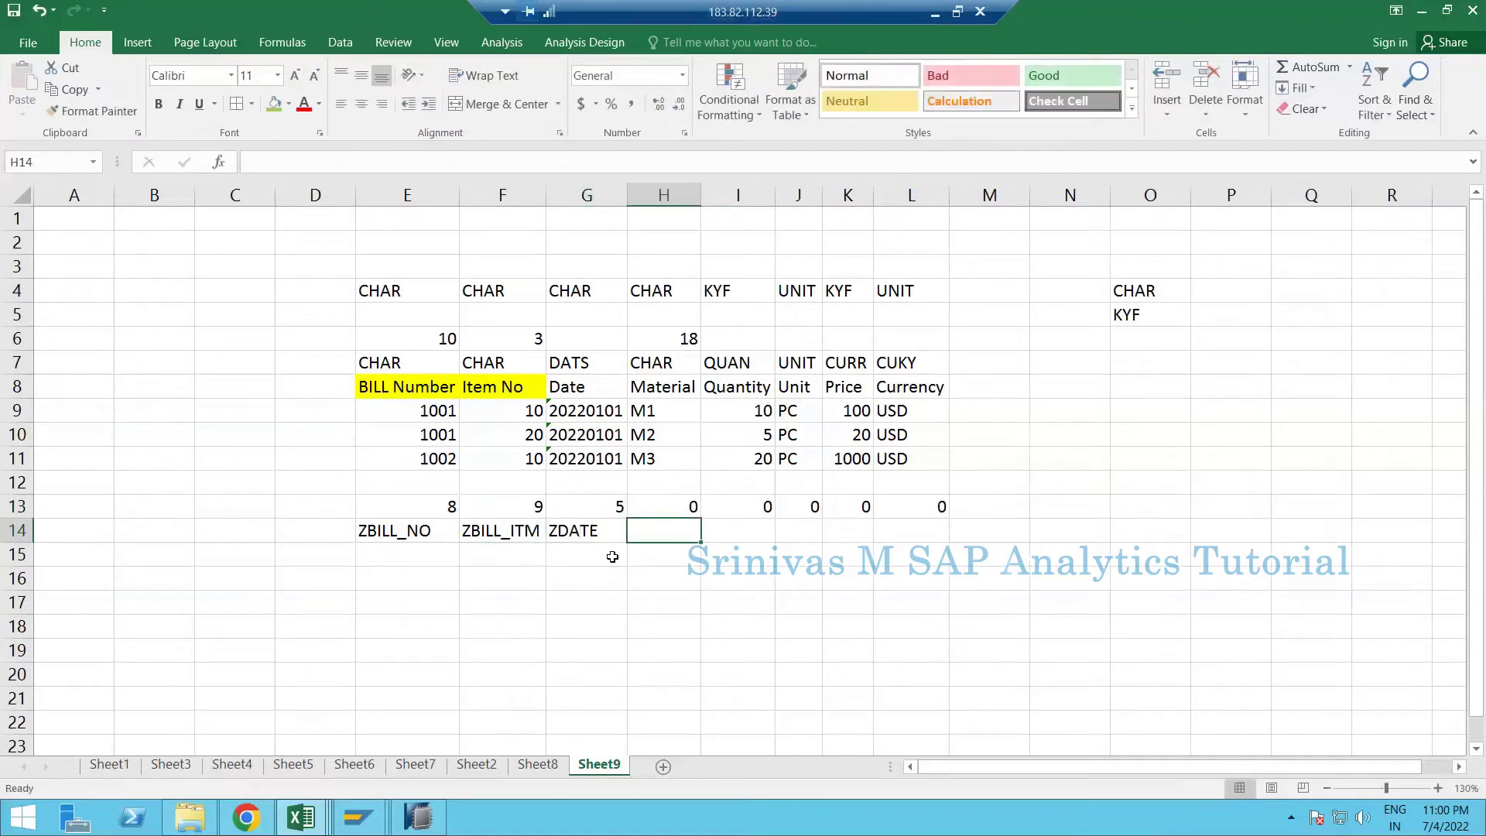
pyautogui.write('ZMAT')
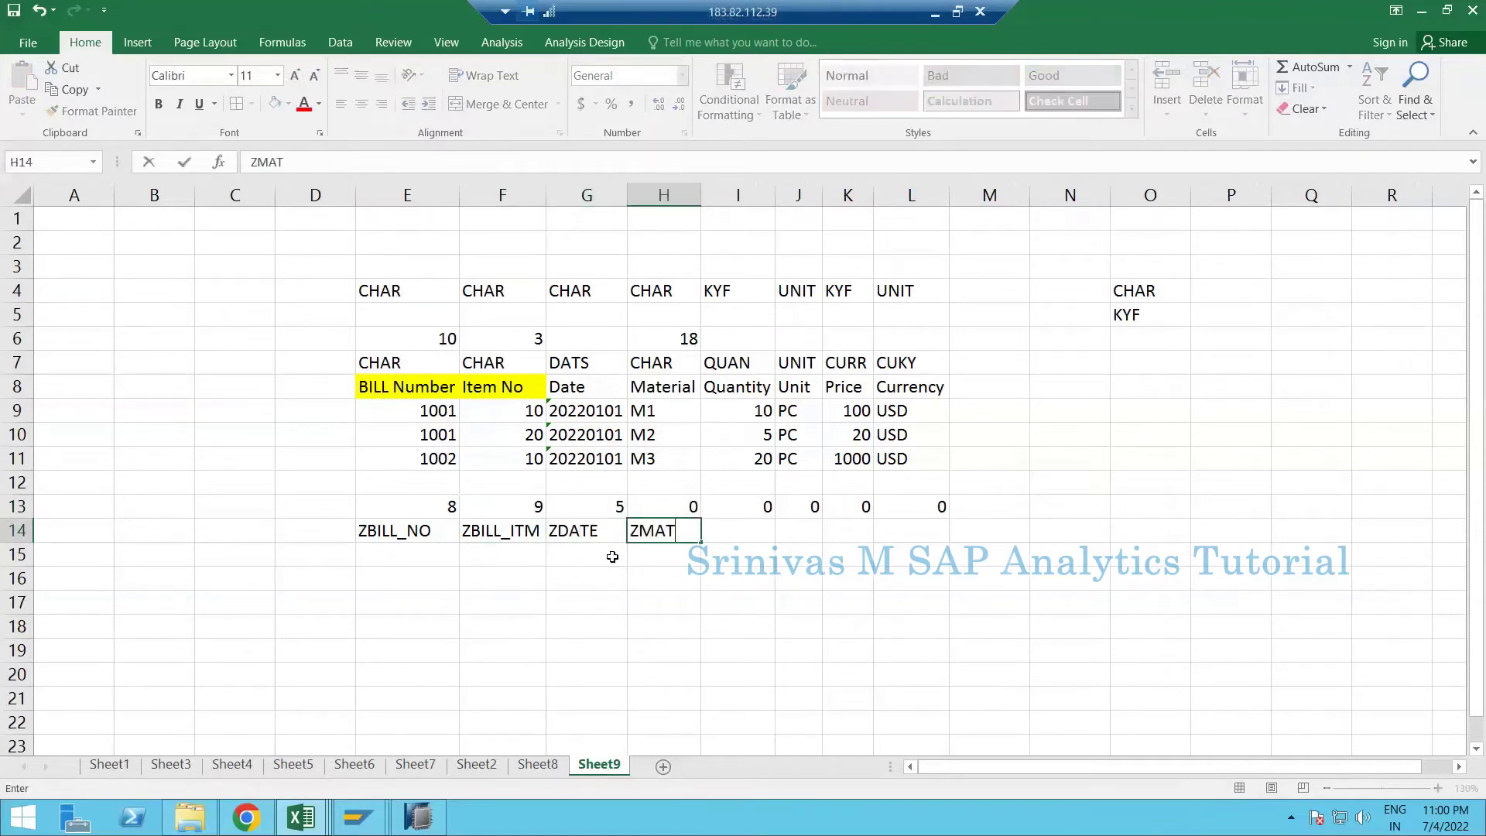
pyautogui.write('ERIAL')
pyautogui.hotkey('ctrl', 'Return')
pyautogui.press('Return')
# - Enter ZQUANTITY in cell I14 as the InfoObject name for Quantity
pyautogui.click(738, 532)
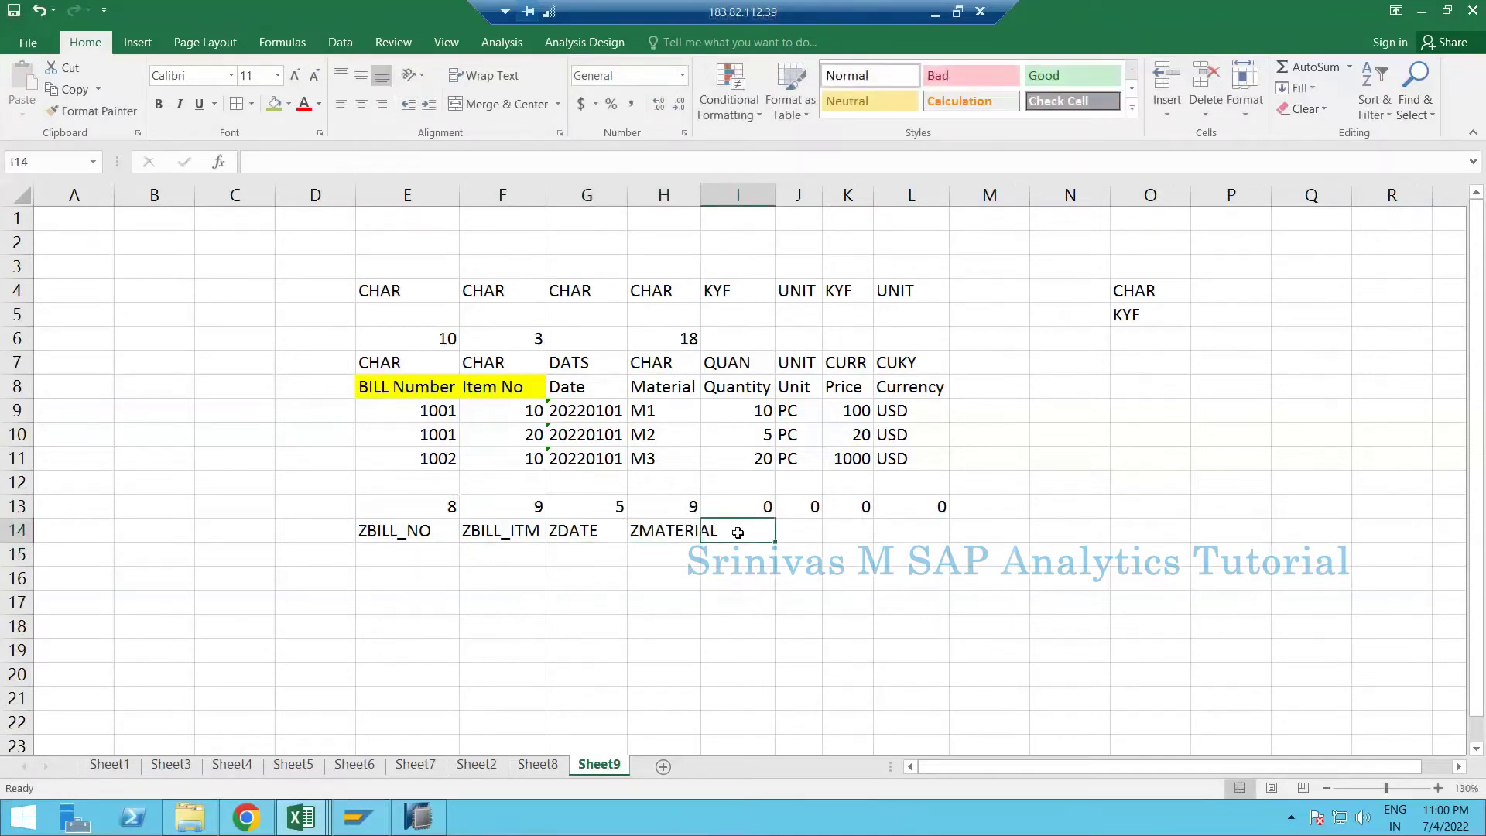
pyautogui.write('Z')
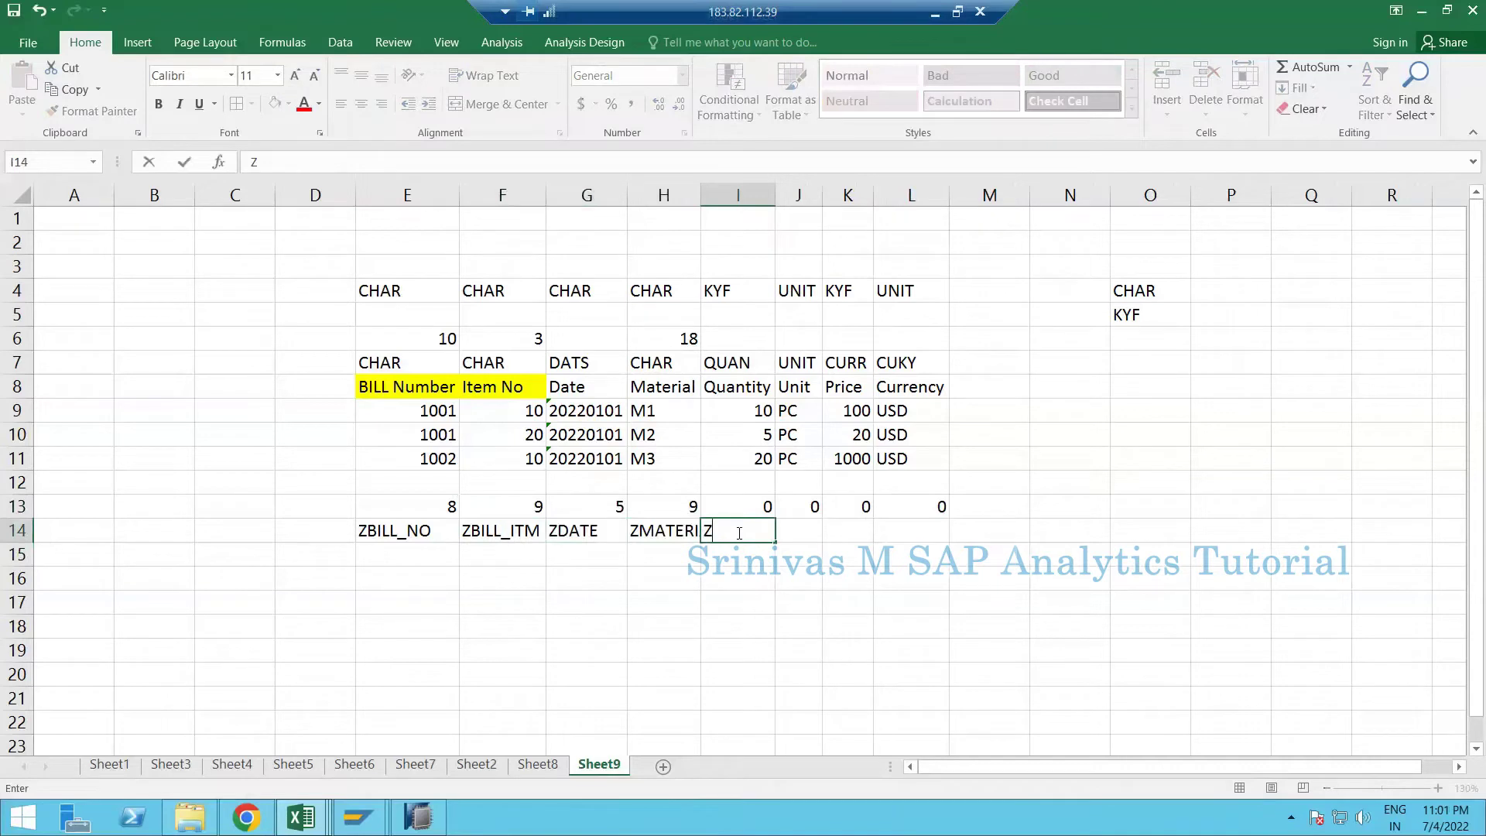
pyautogui.write('QUANTITY')
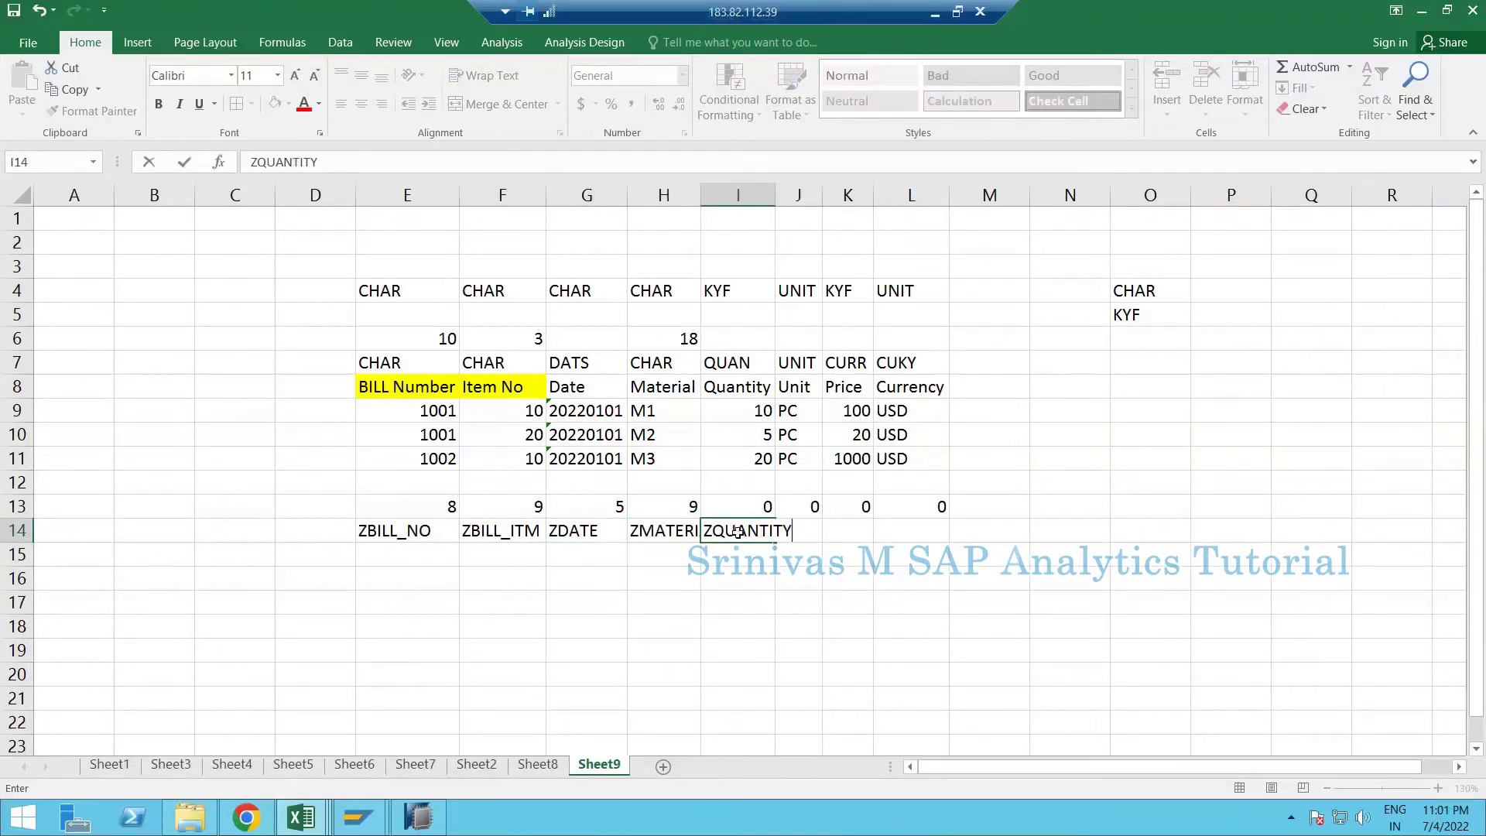
pyautogui.press('Tab')
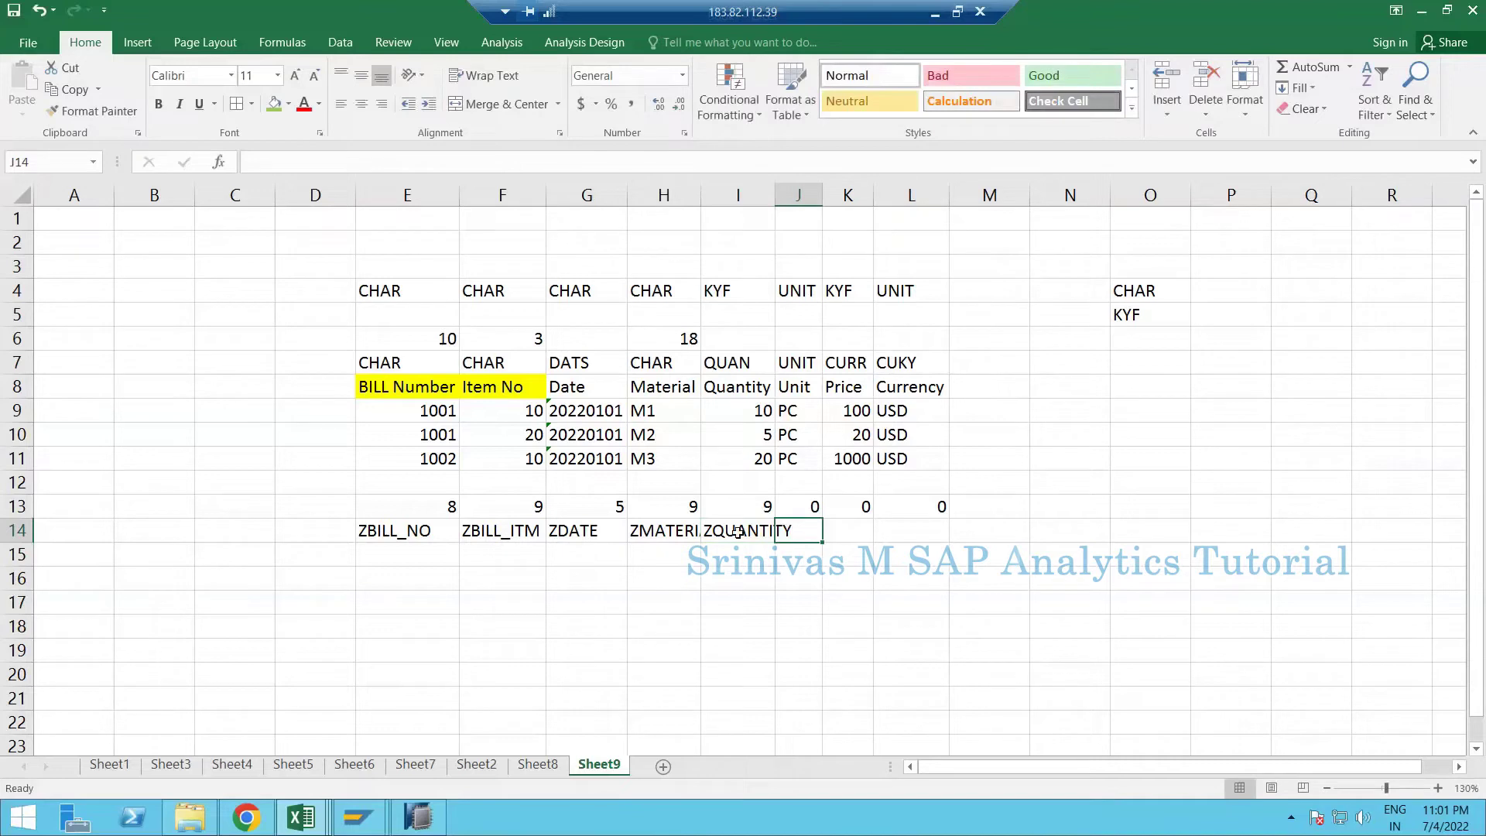
# - Enter 0UNIT in cell J14 as the InfoObject name for Unit
pyautogui.write('0')
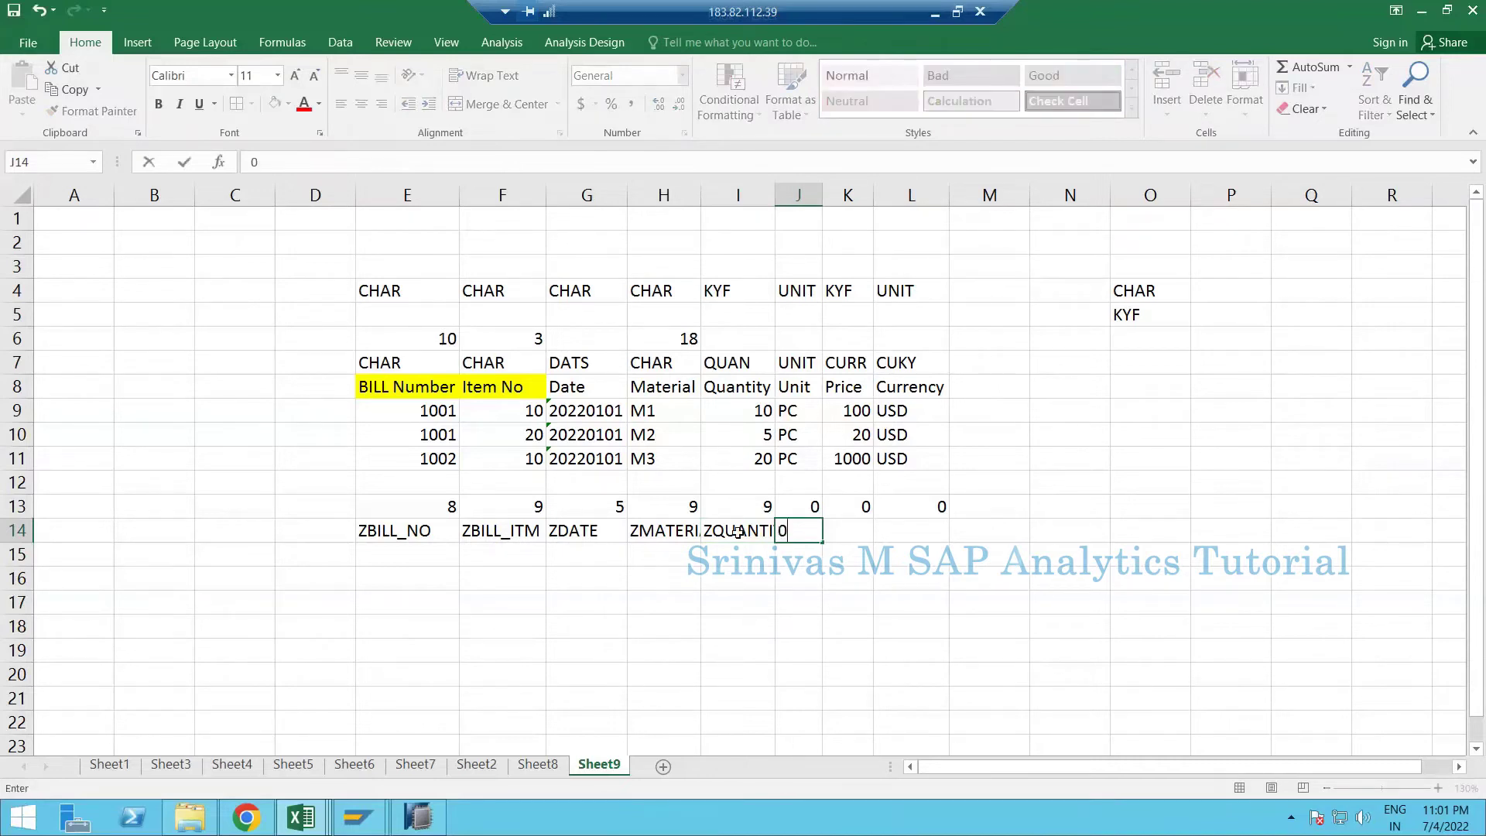
pyautogui.write('uni')
pyautogui.press('BackSpace')
pyautogui.press('BackSpace')
pyautogui.press('BackSpace')
pyautogui.press('BackSpace')
pyautogui.write('0u')
pyautogui.press('BackSpace')
pyautogui.press('BackSpace')
pyautogui.write('UN')
pyautogui.press('BackSpace')
pyautogui.press('BackSpace')
pyautogui.write('0UNIT')
pyautogui.hotkey('ctrl', 'Return')
pyautogui.press('Tab')
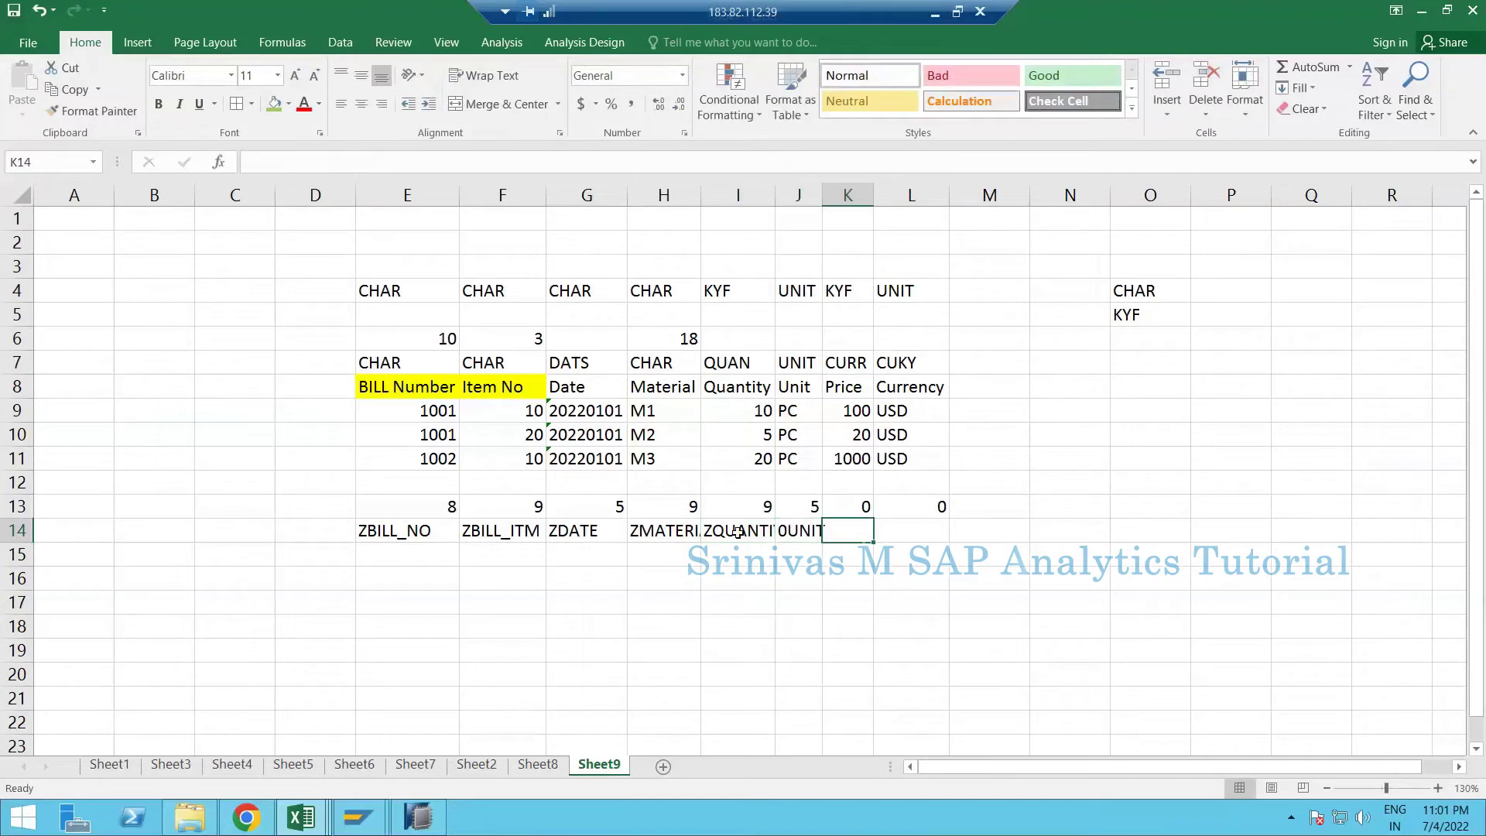
# - Enter the InfoObject names ZCURRENCY in cell K14 for Price and 0CURRENCY in cell L14 for Currency
pyautogui.write('ZCURR')
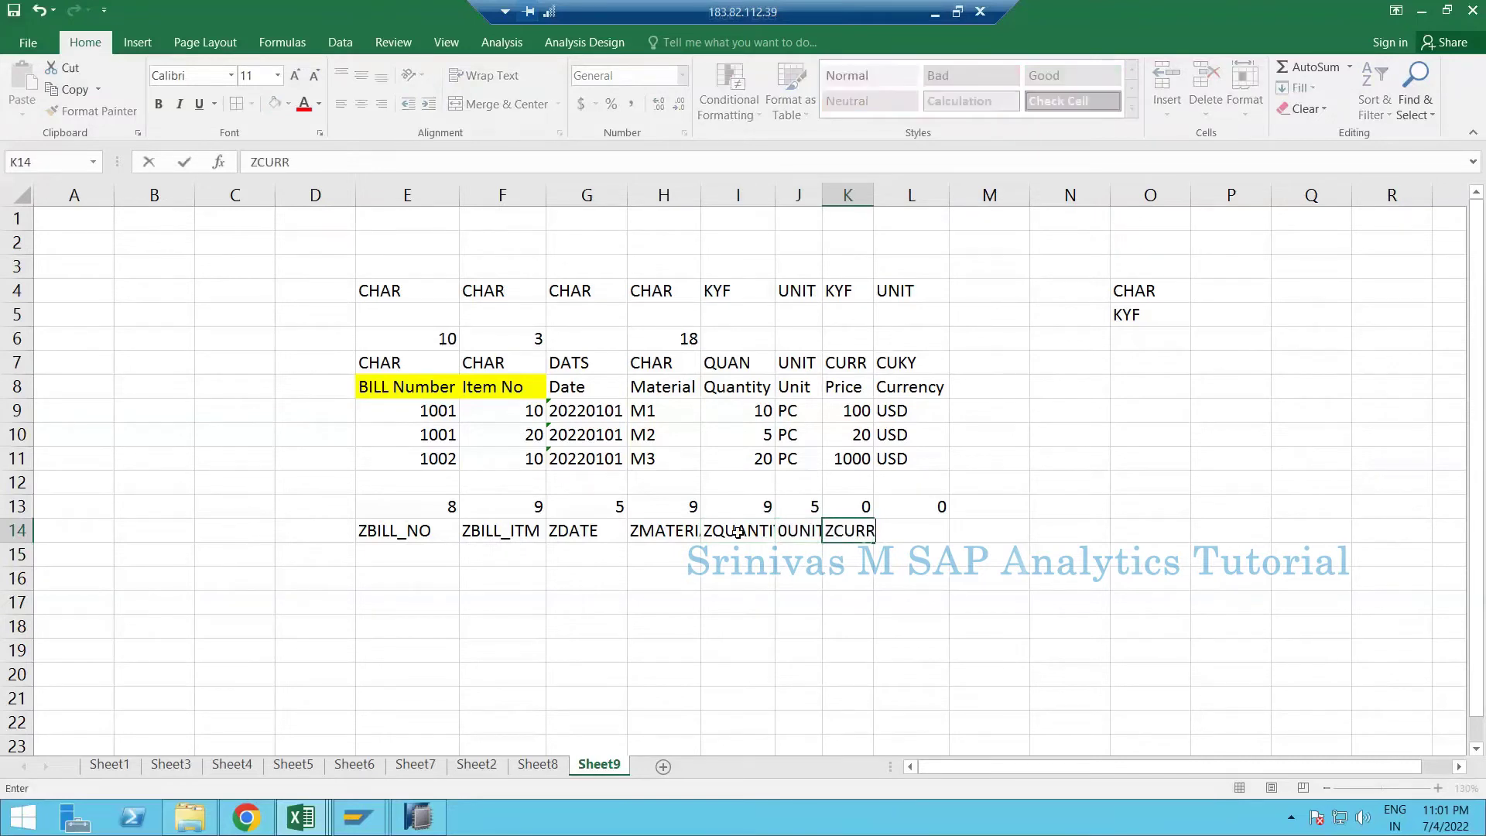
pyautogui.write('ENCY')
pyautogui.press('Tab')
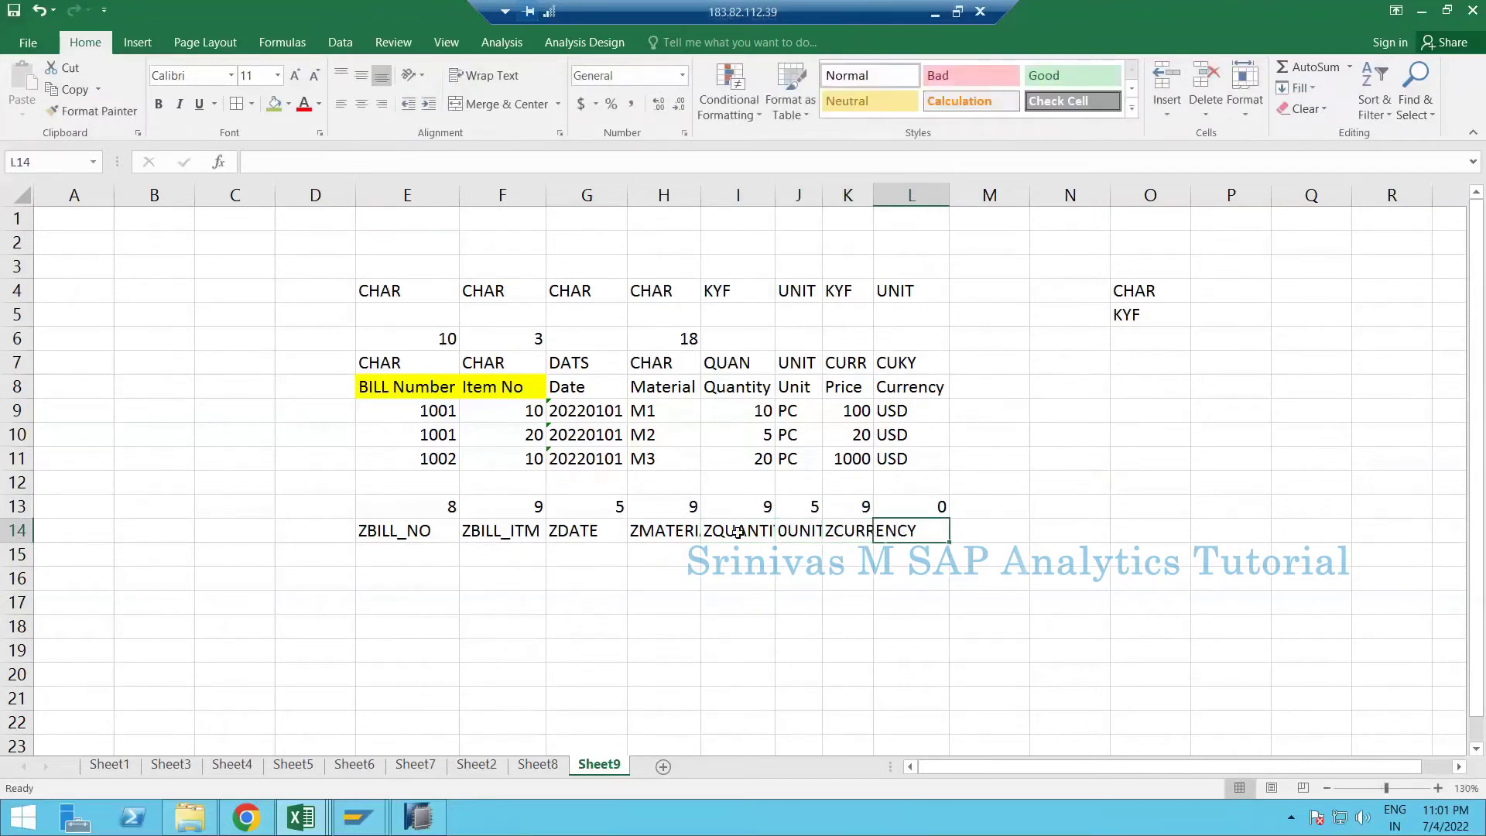
pyautogui.write('0CURRE')
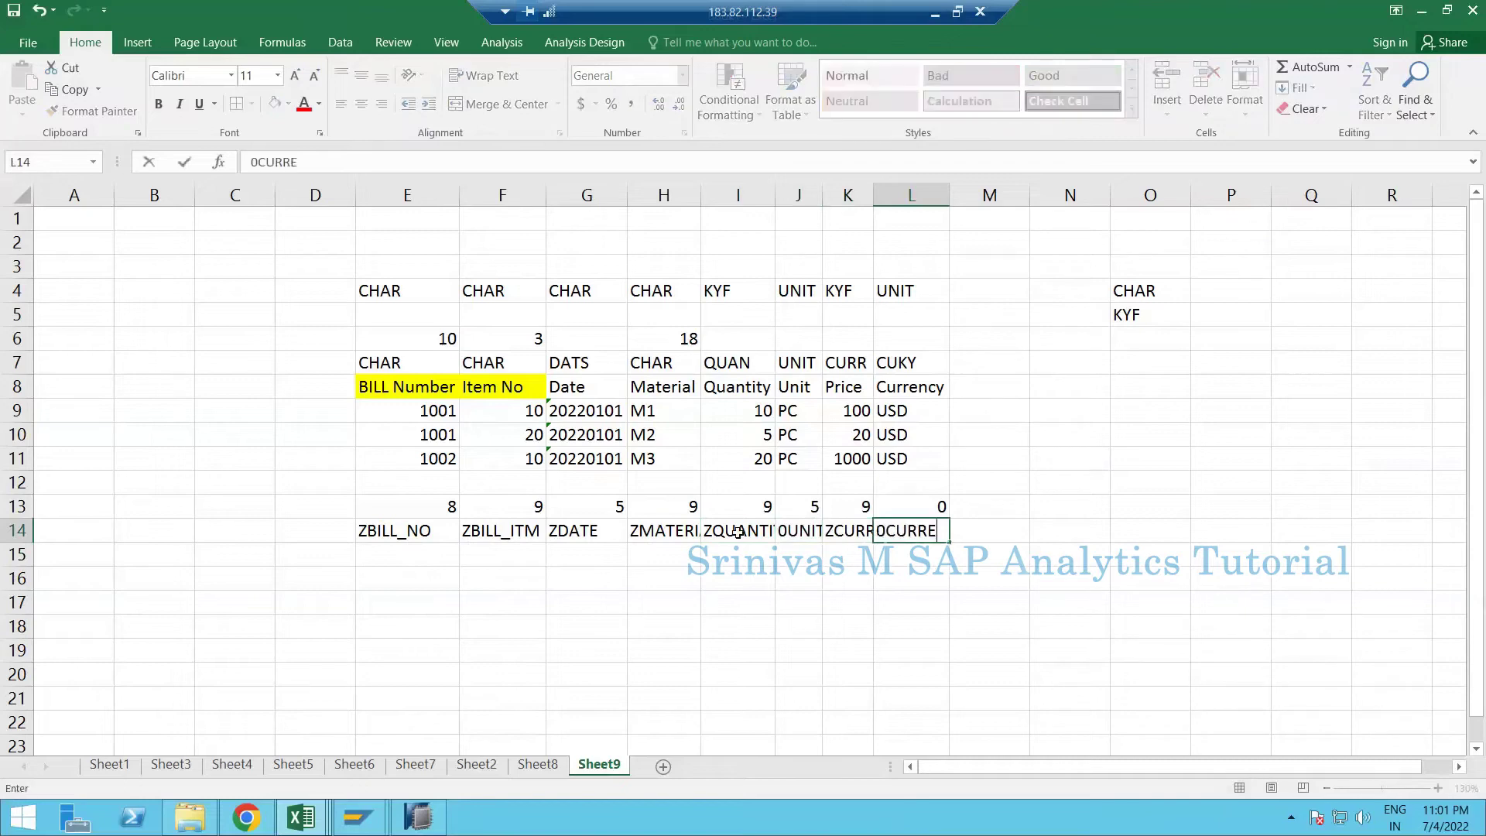
pyautogui.write('NCY')
pyautogui.press('Return')
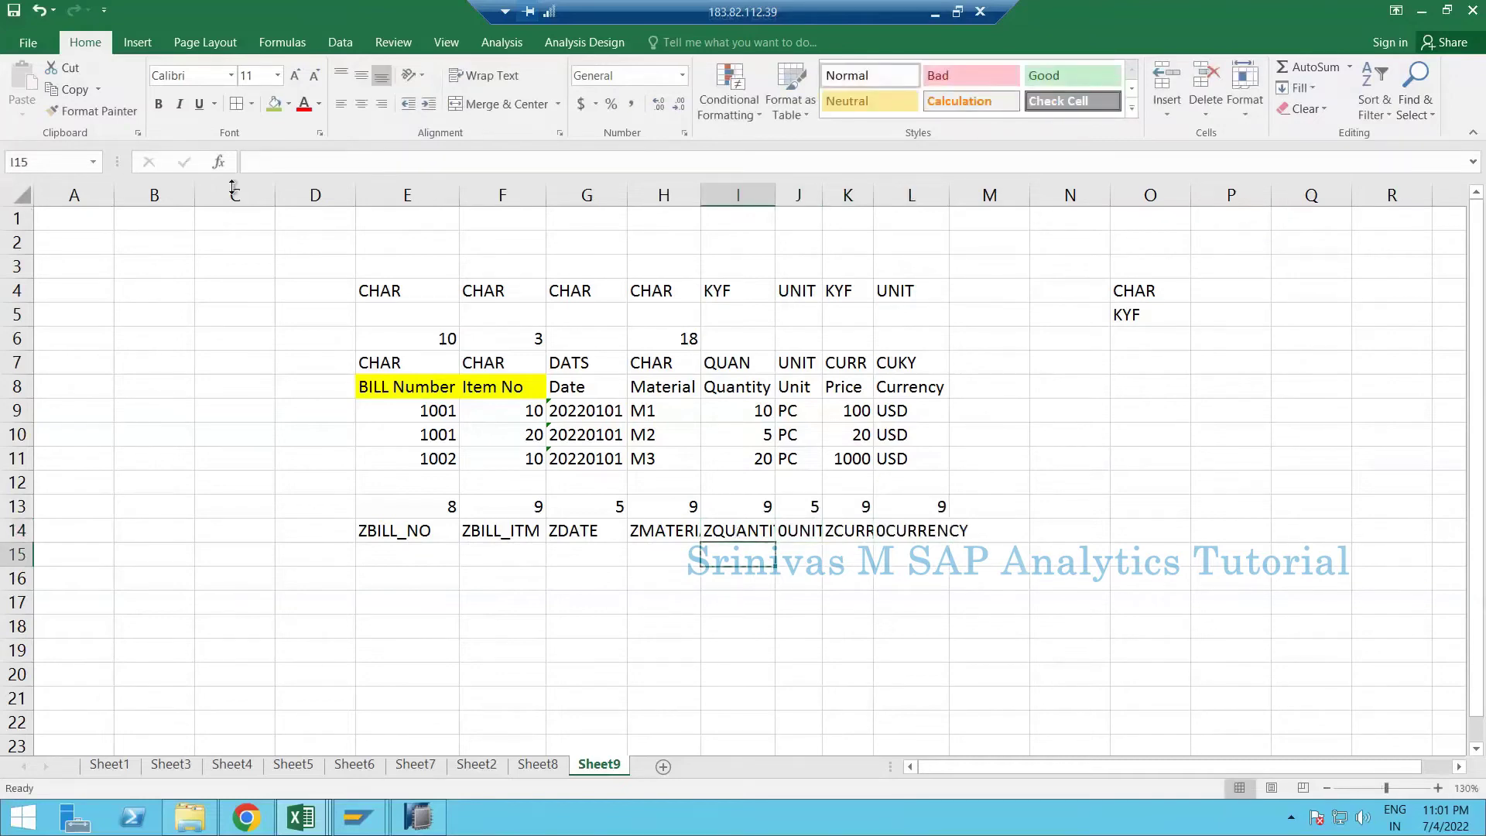
# - Autofit the widths of all columns on the sheet so the InfoObject names fit
pyautogui.hotkey('ctrl', 'a')
pyautogui.doubleClick(196, 195)
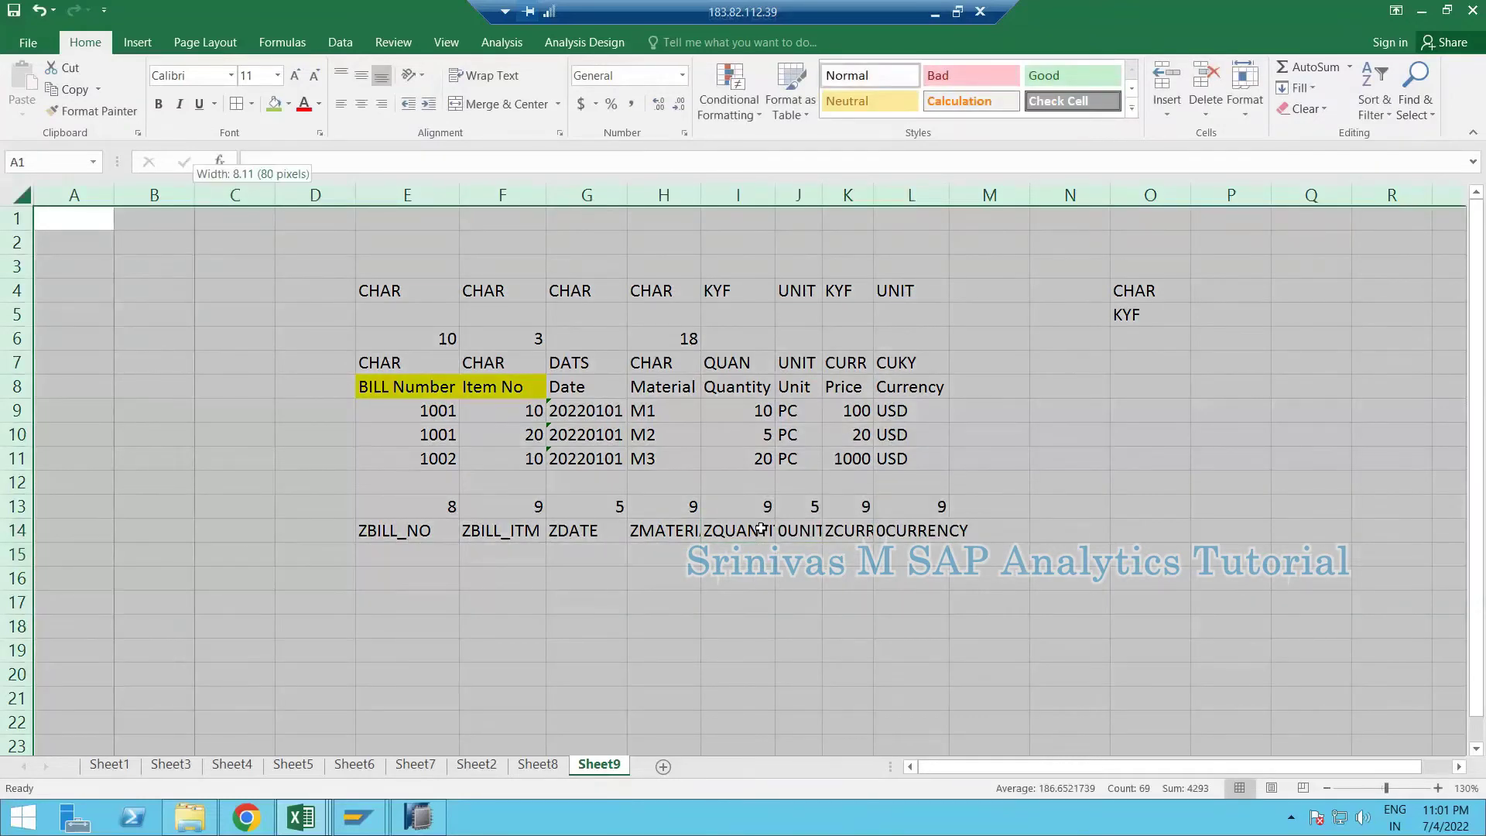
pyautogui.click(770, 531)
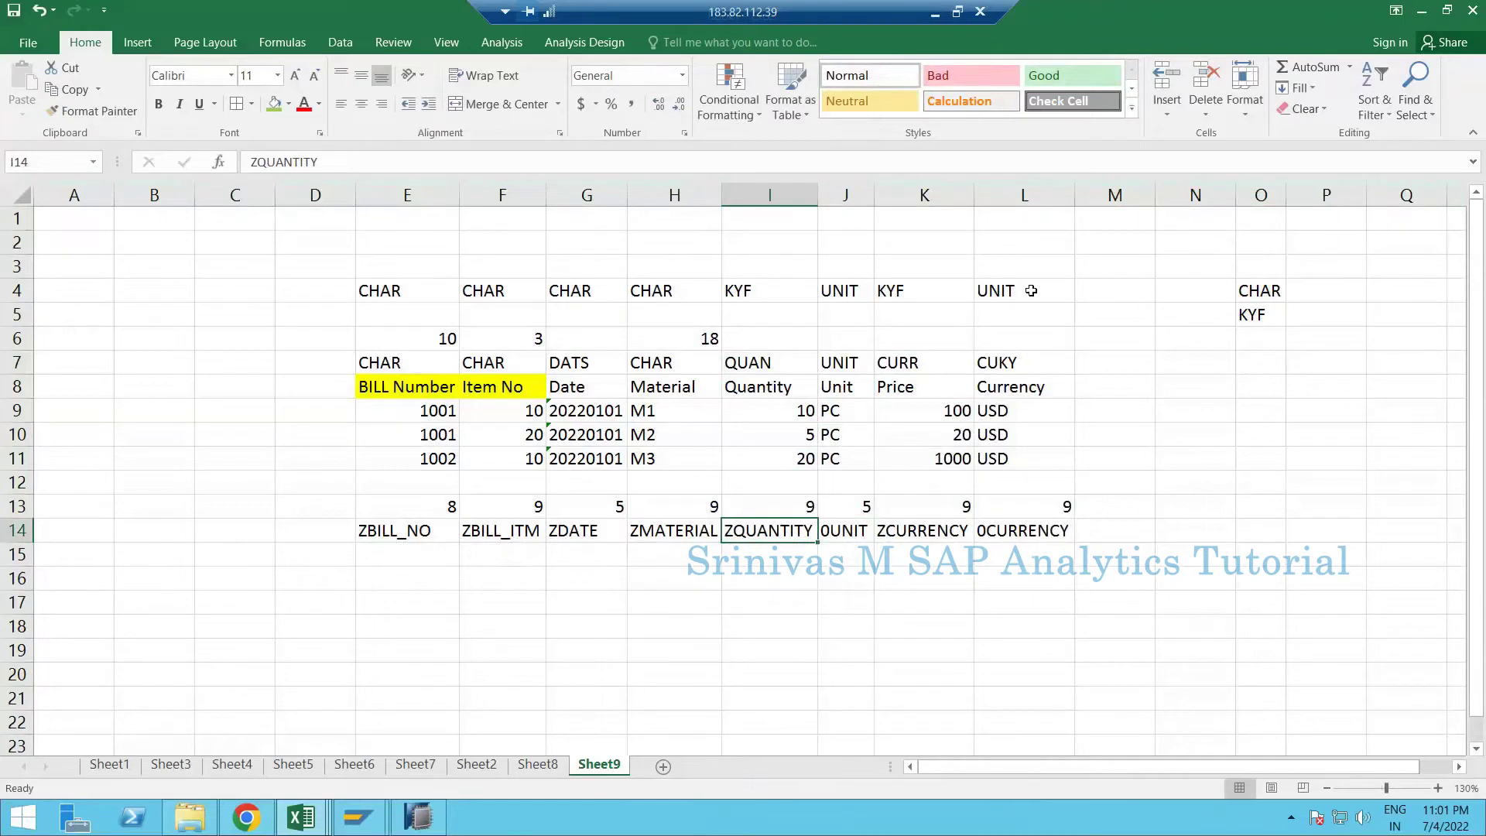
# - Move the CHAR, KYF and UNIT classifications from E4:L4 to E15:L15, below the InfoObject names, and clear the original cells
pyautogui.moveTo(1031, 290); pyautogui.dragTo(372, 291)
pyautogui.hotkey('ctrl', 'c')
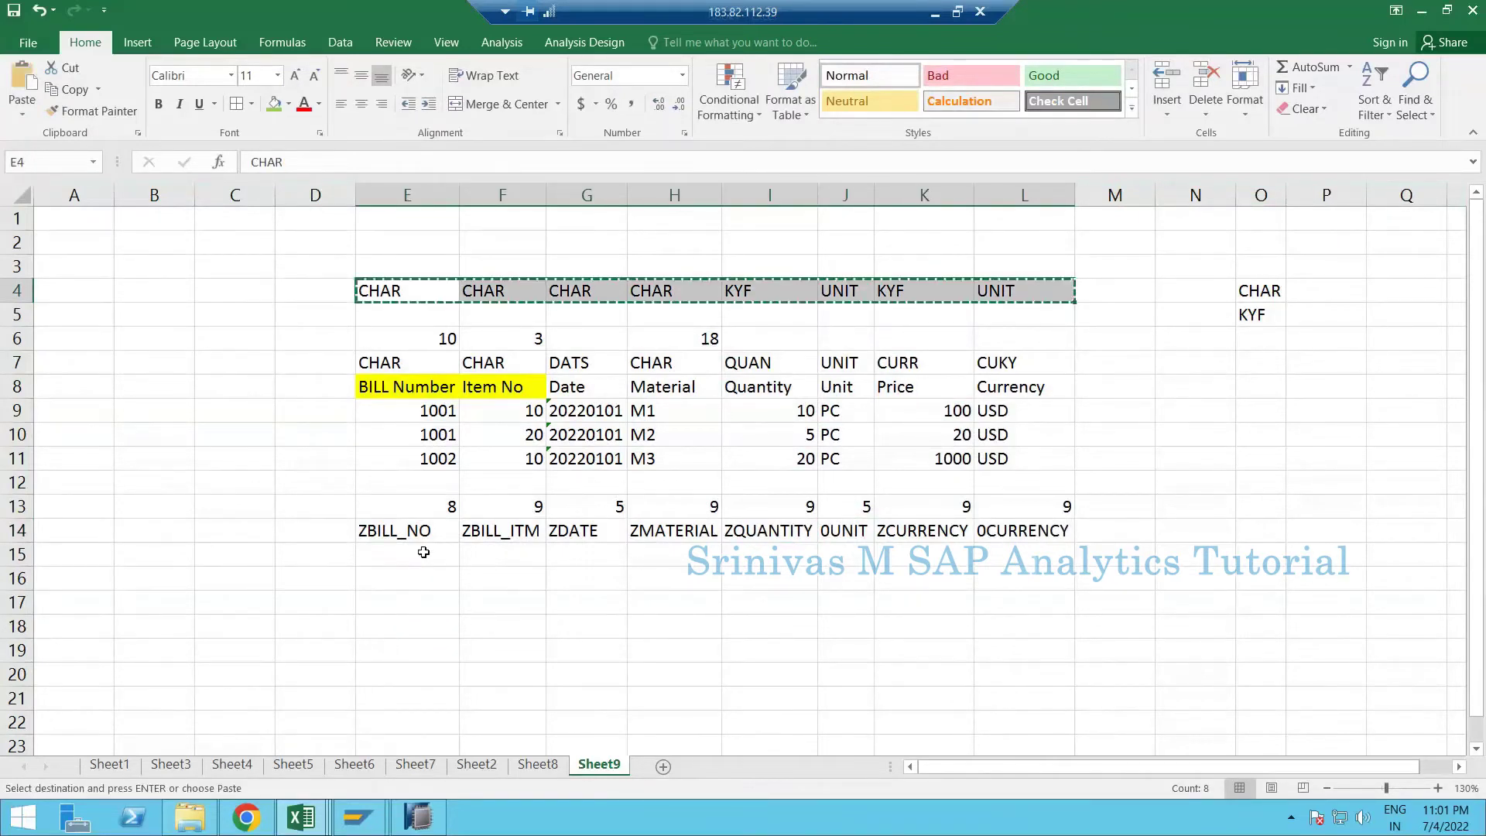
pyautogui.click(424, 552)
pyautogui.hotkey('ctrl', 'v')
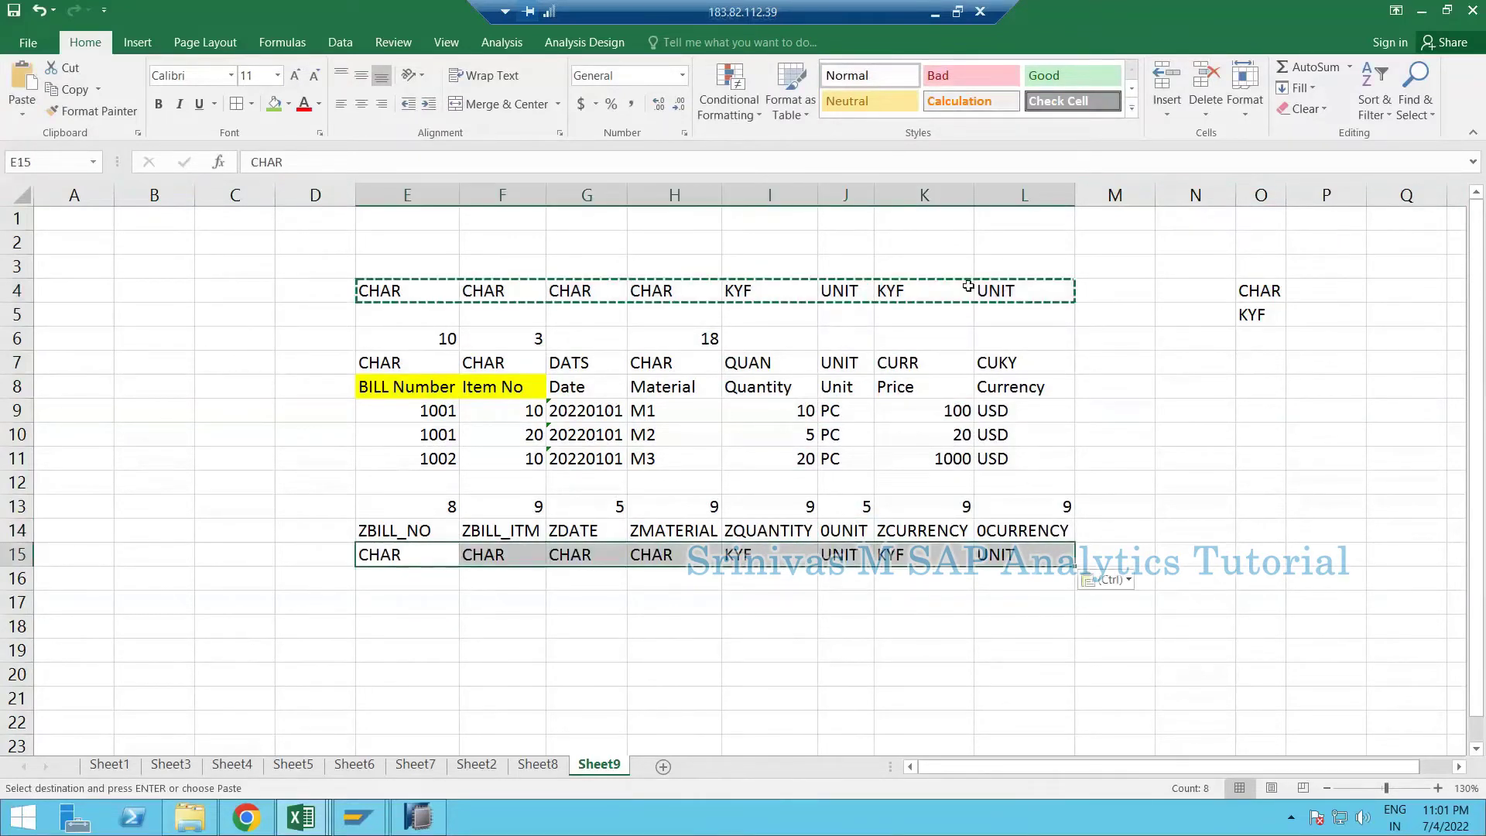
pyautogui.moveTo(968, 286); pyautogui.dragTo(1014, 291)
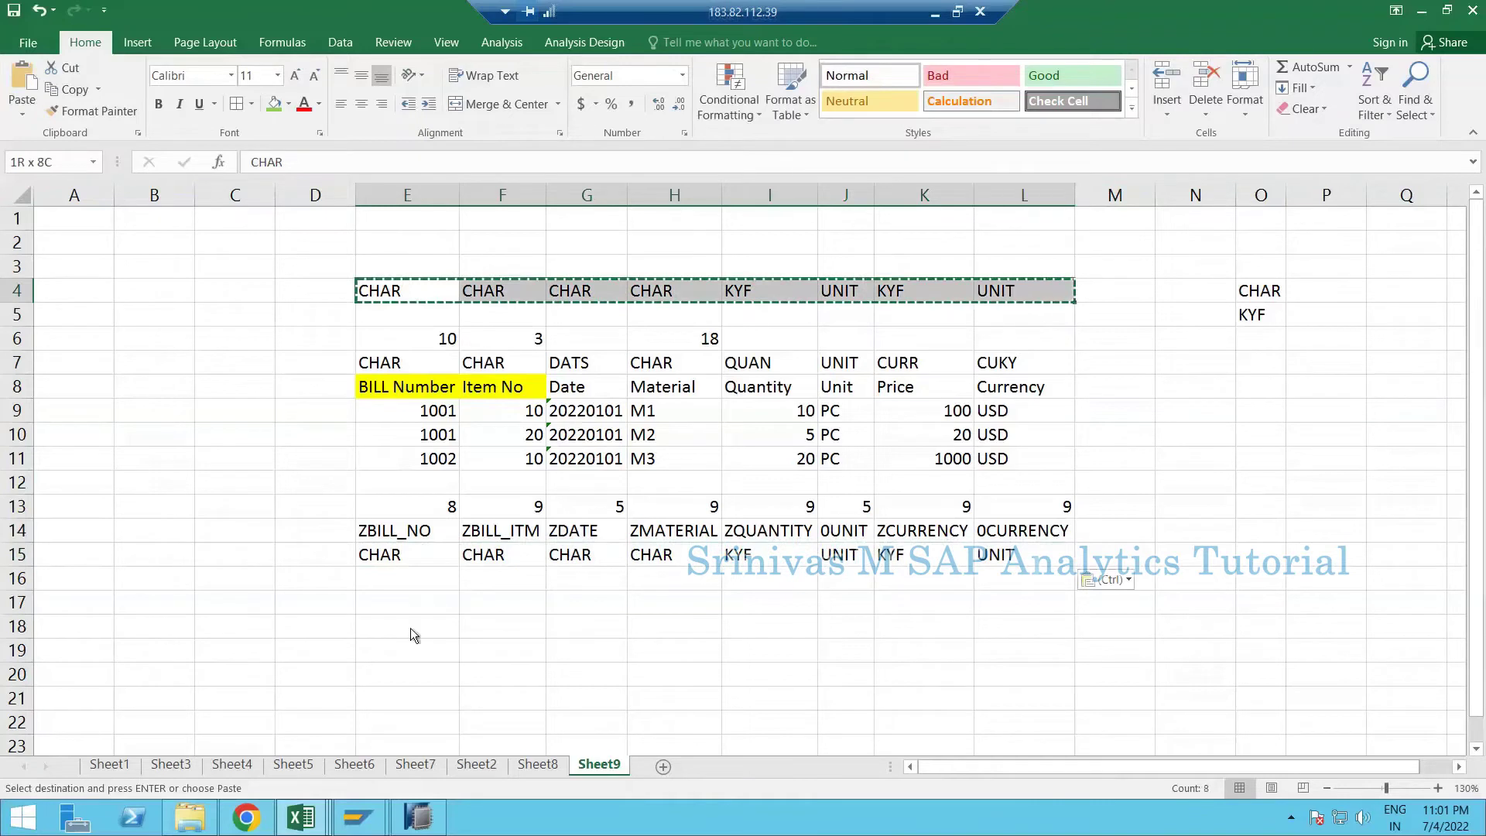
pyautogui.press('Delete')
pyautogui.click(402, 602)
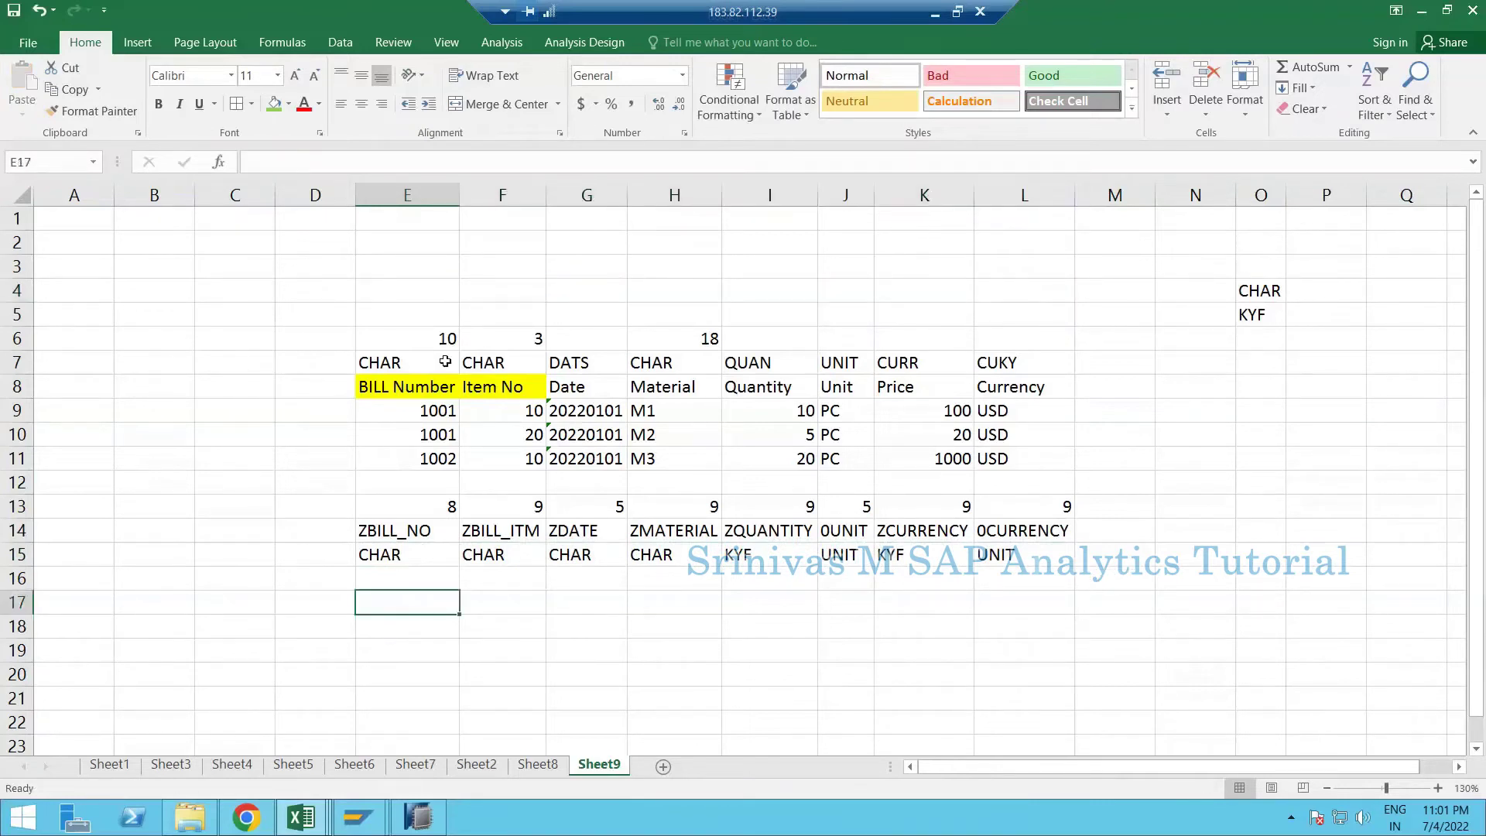
# - Copy the field lengths from E6:L6 into row 16, starting at E16 beneath the classifications
pyautogui.moveTo(418, 340); pyautogui.dragTo(1025, 338)
pyautogui.hotkey('ctrl', 'c')
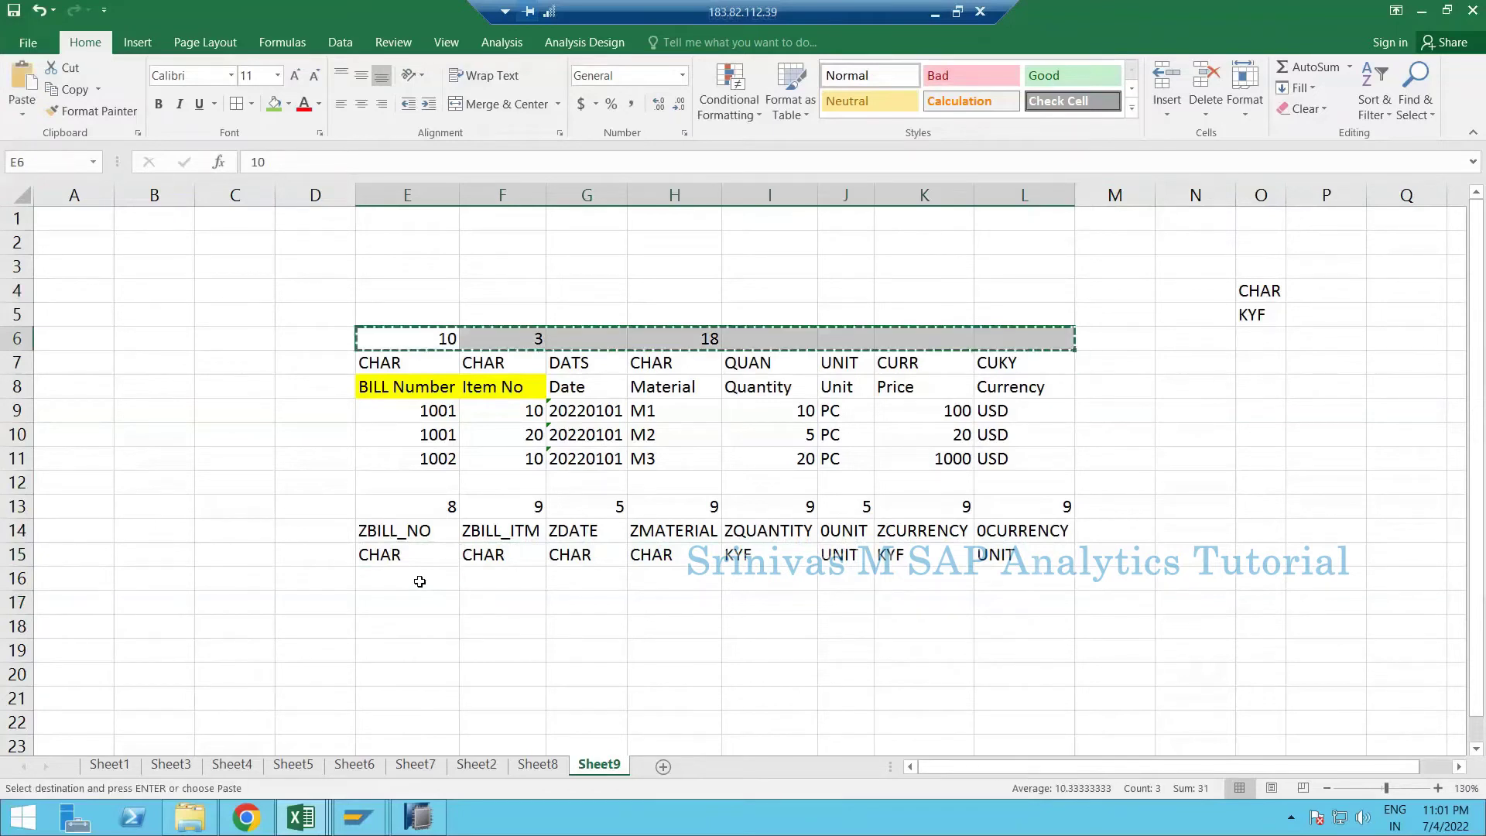
pyautogui.click(420, 581)
pyautogui.hotkey('ctrl', 'v')
pyautogui.press('Escape')
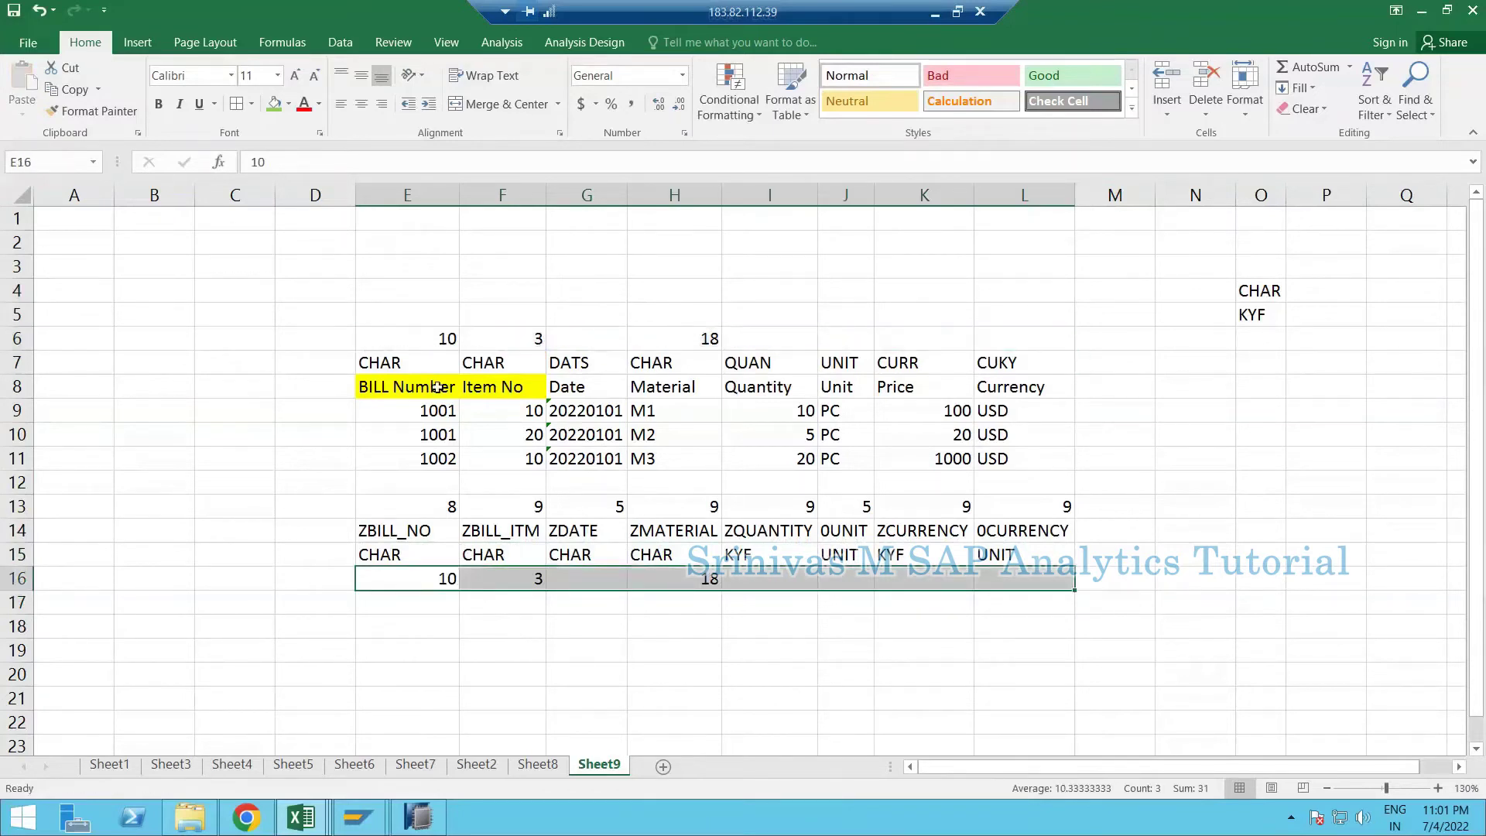
pyautogui.click(437, 387)
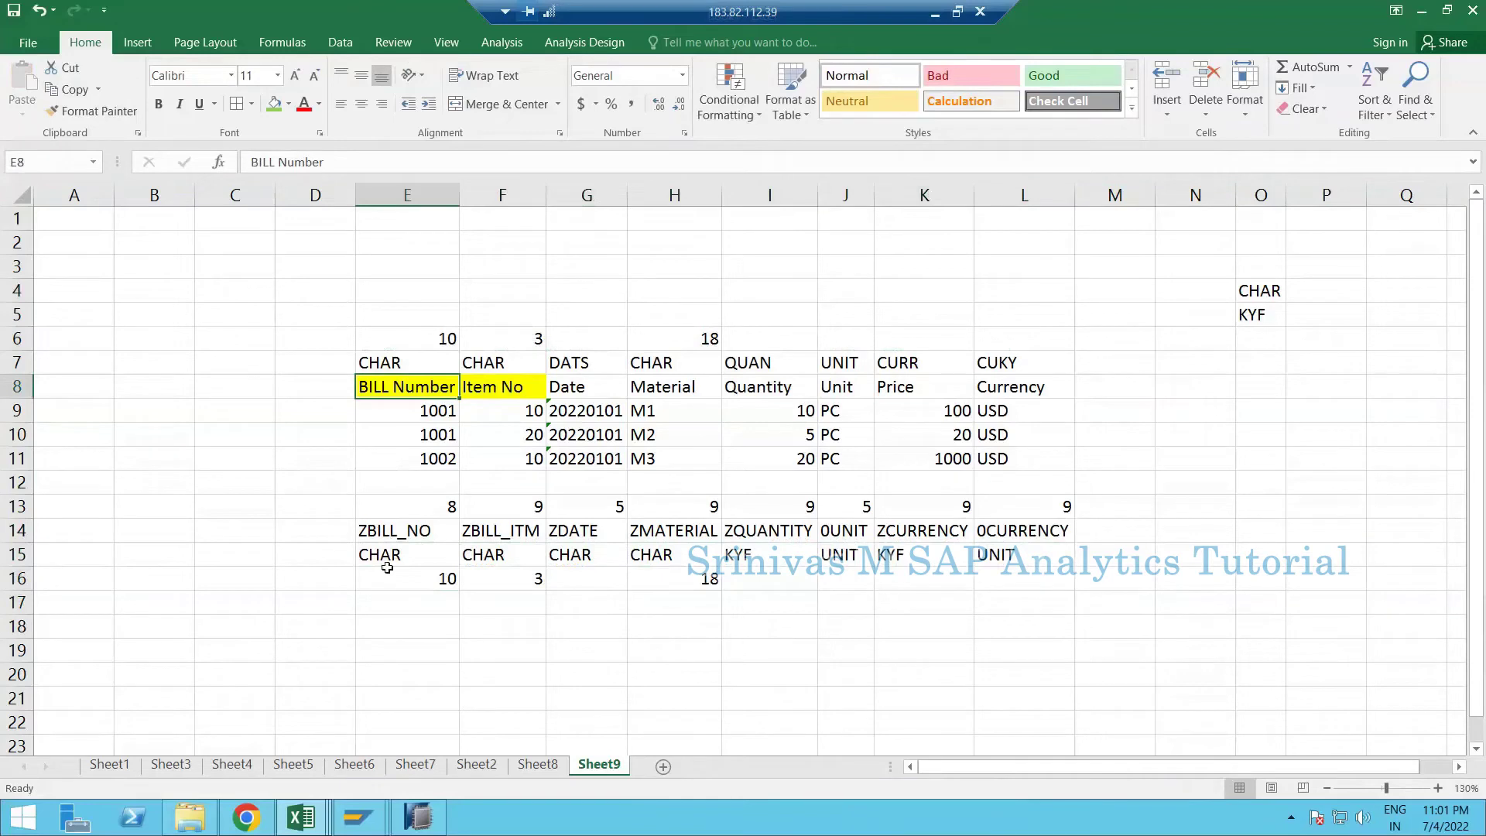
pyautogui.press('Up')
pyautogui.press('Up')
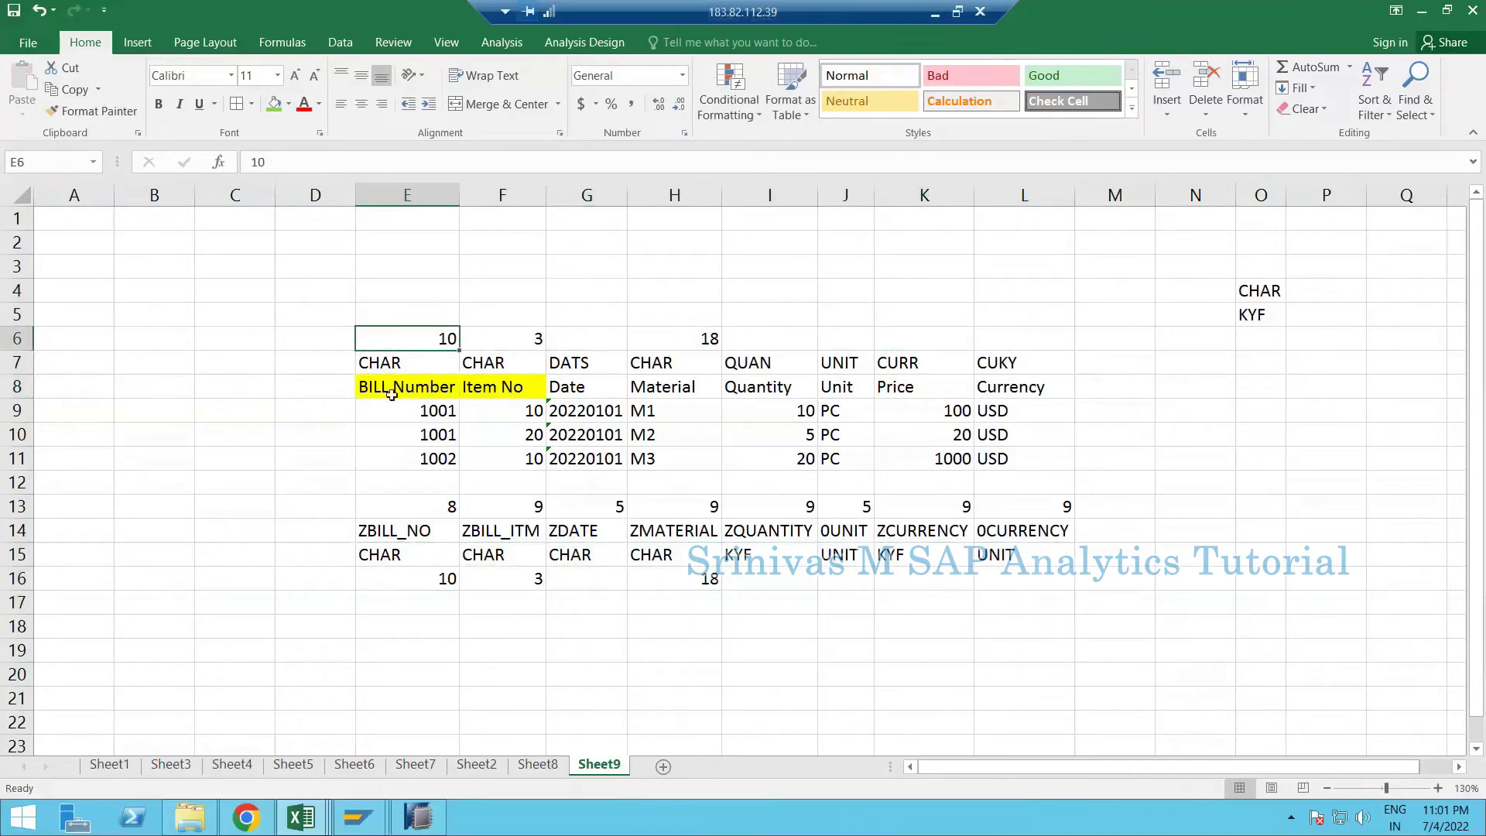
pyautogui.press('Down')
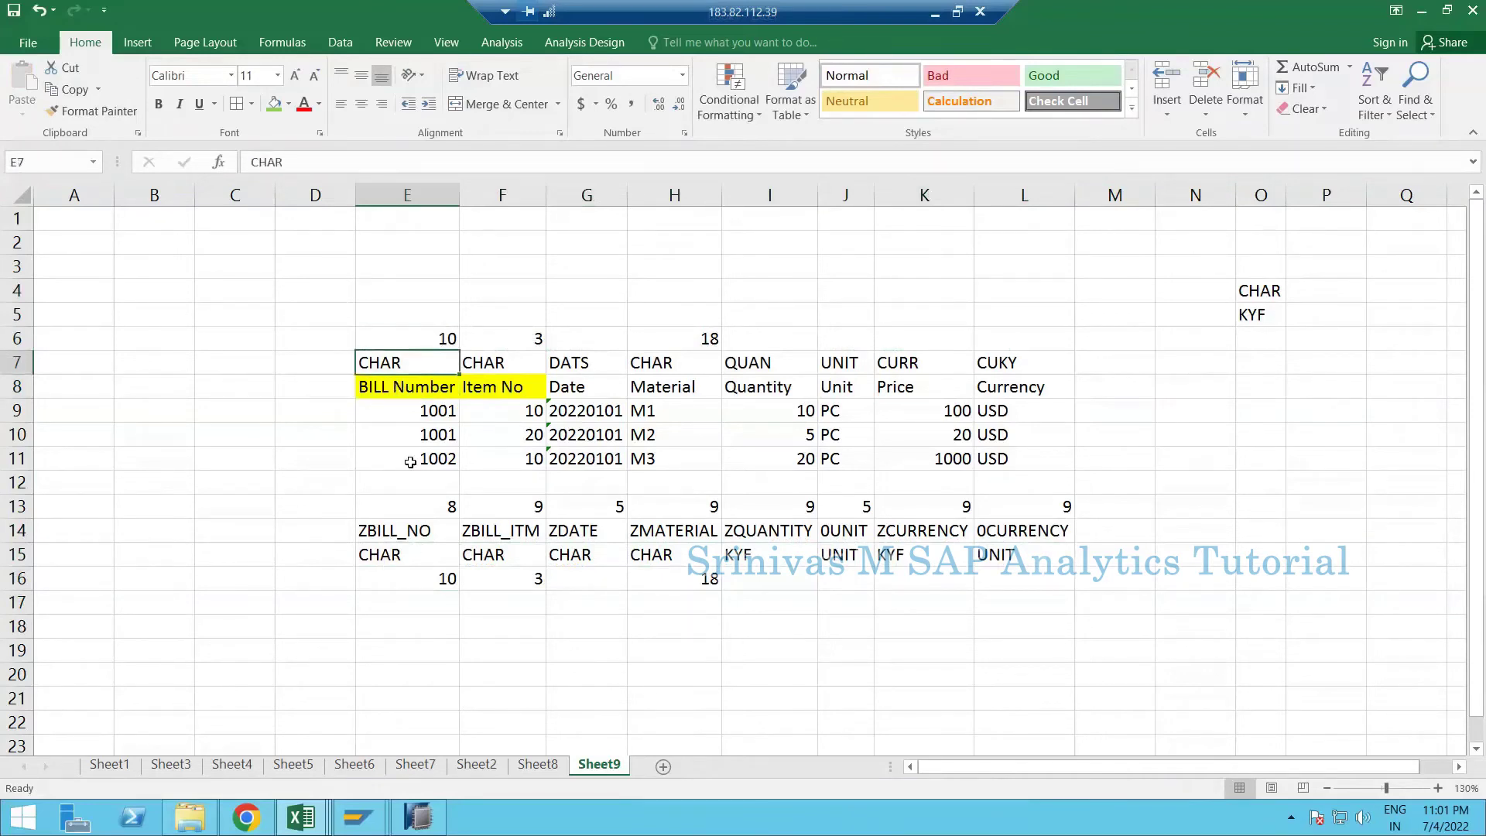
pyautogui.keyDown('shift'); pyautogui.click(411, 462); pyautogui.keyUp('shift')
pyautogui.hotkey('ctrl', 'v')
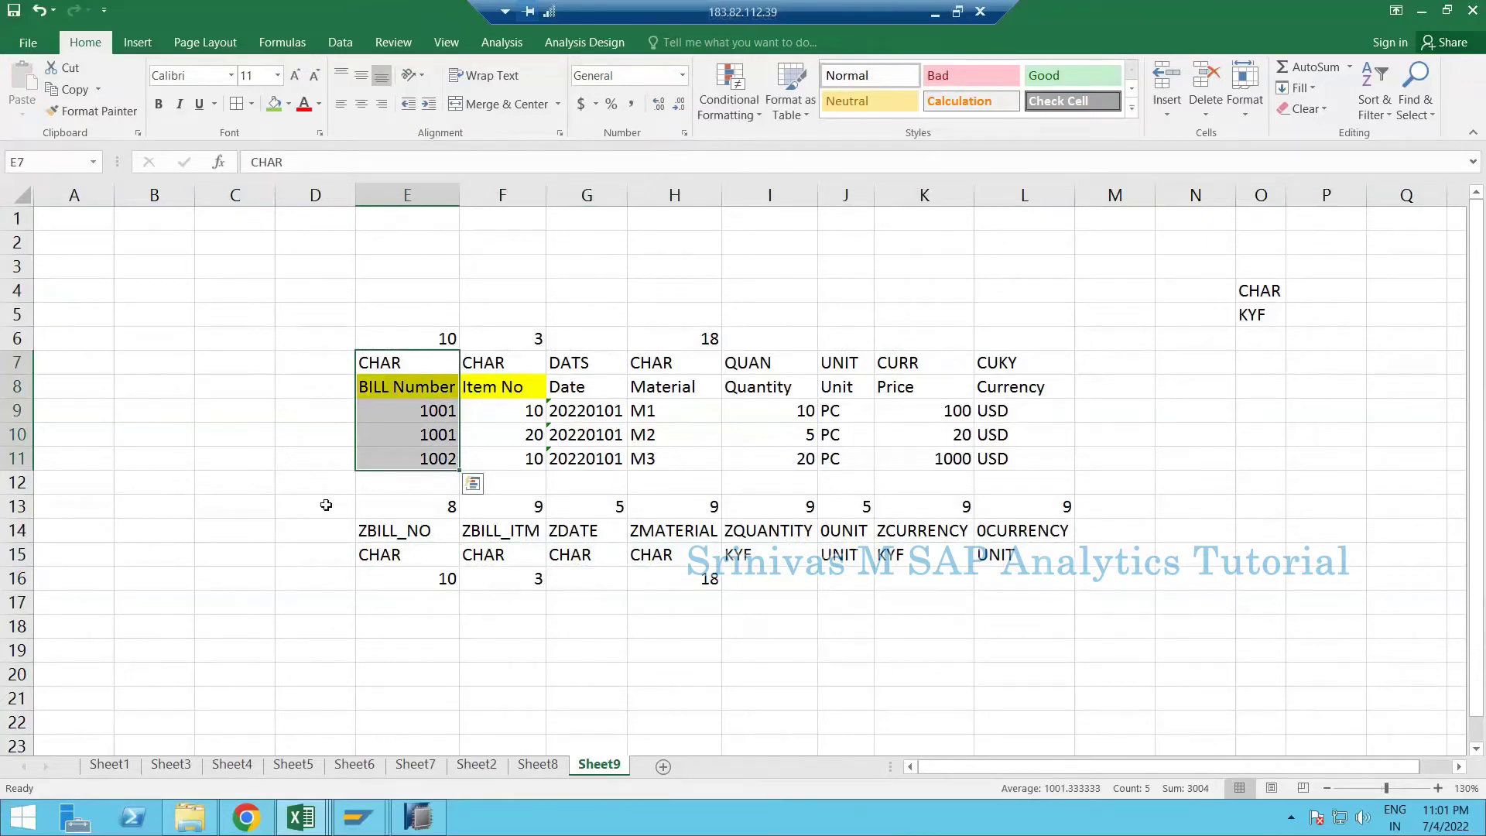
# - Clear the LEN formulas from E13:L13 above the InfoObject names
pyautogui.moveTo(418, 505); pyautogui.dragTo(1076, 505)
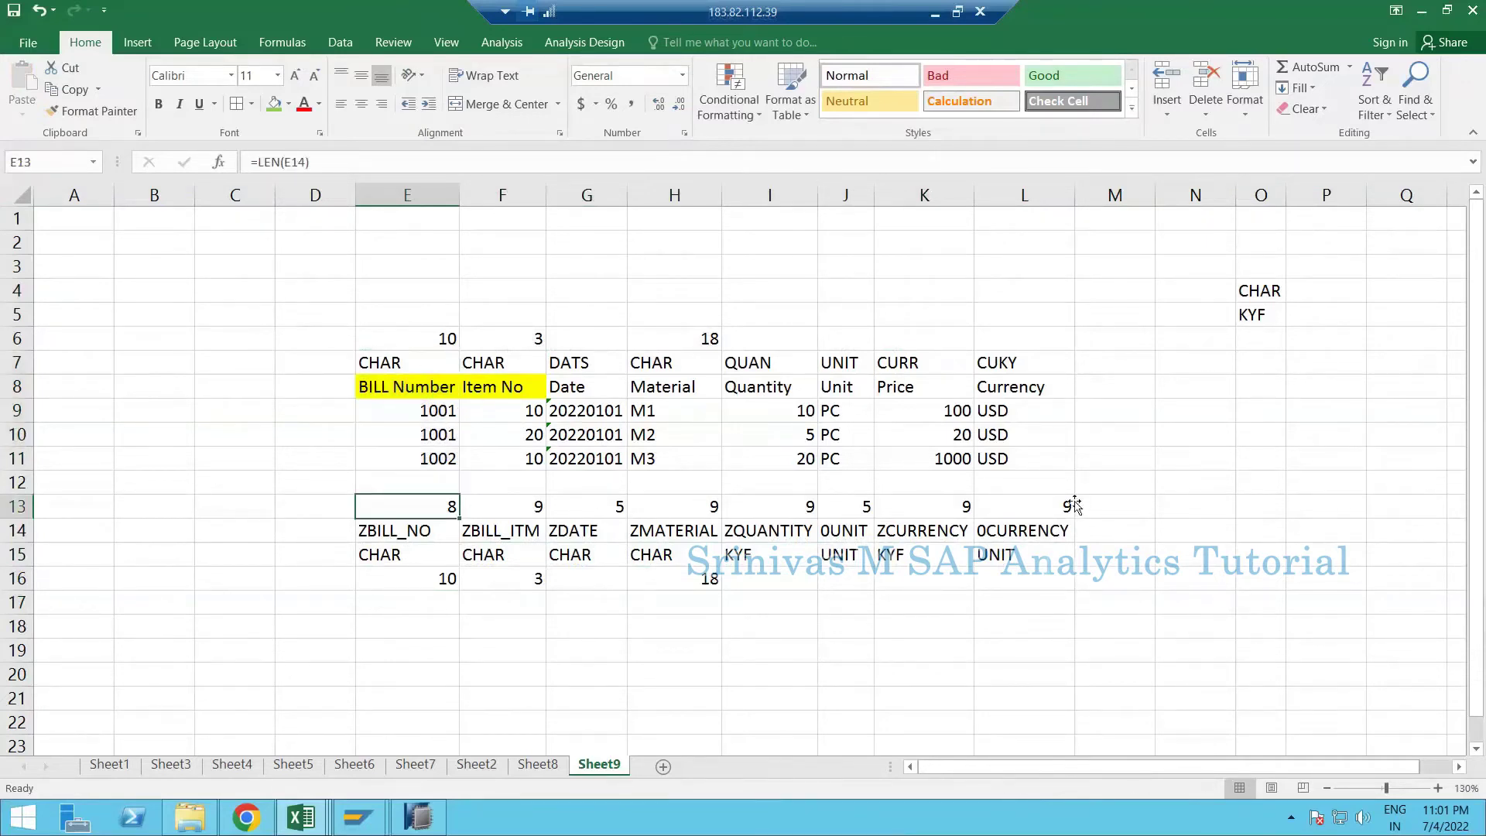
pyautogui.keyDown('shift'); pyautogui.click(1075, 505); pyautogui.keyUp('shift')
pyautogui.press('Delete')
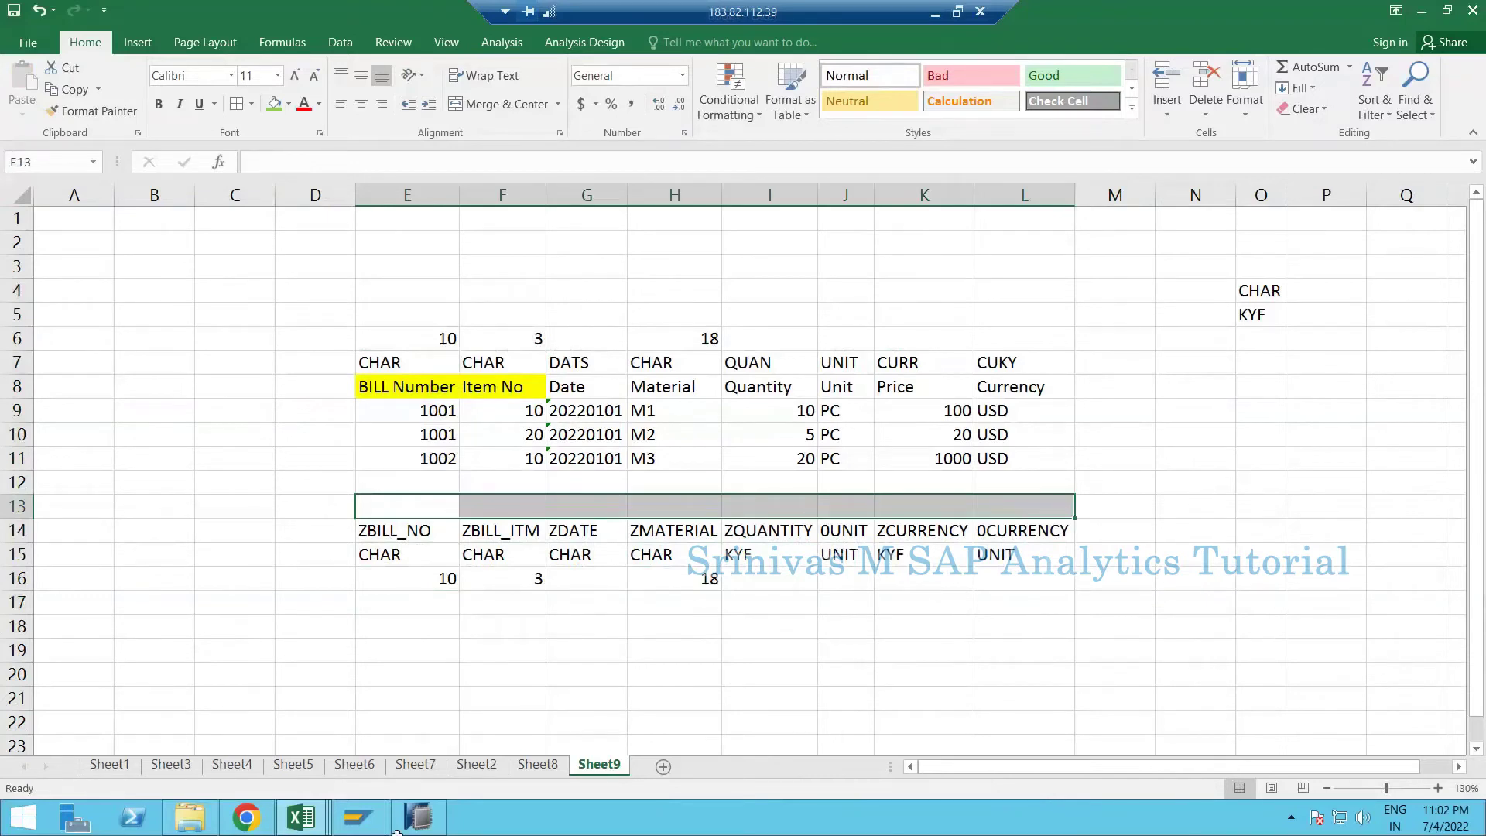
pyautogui.click(770, 675)
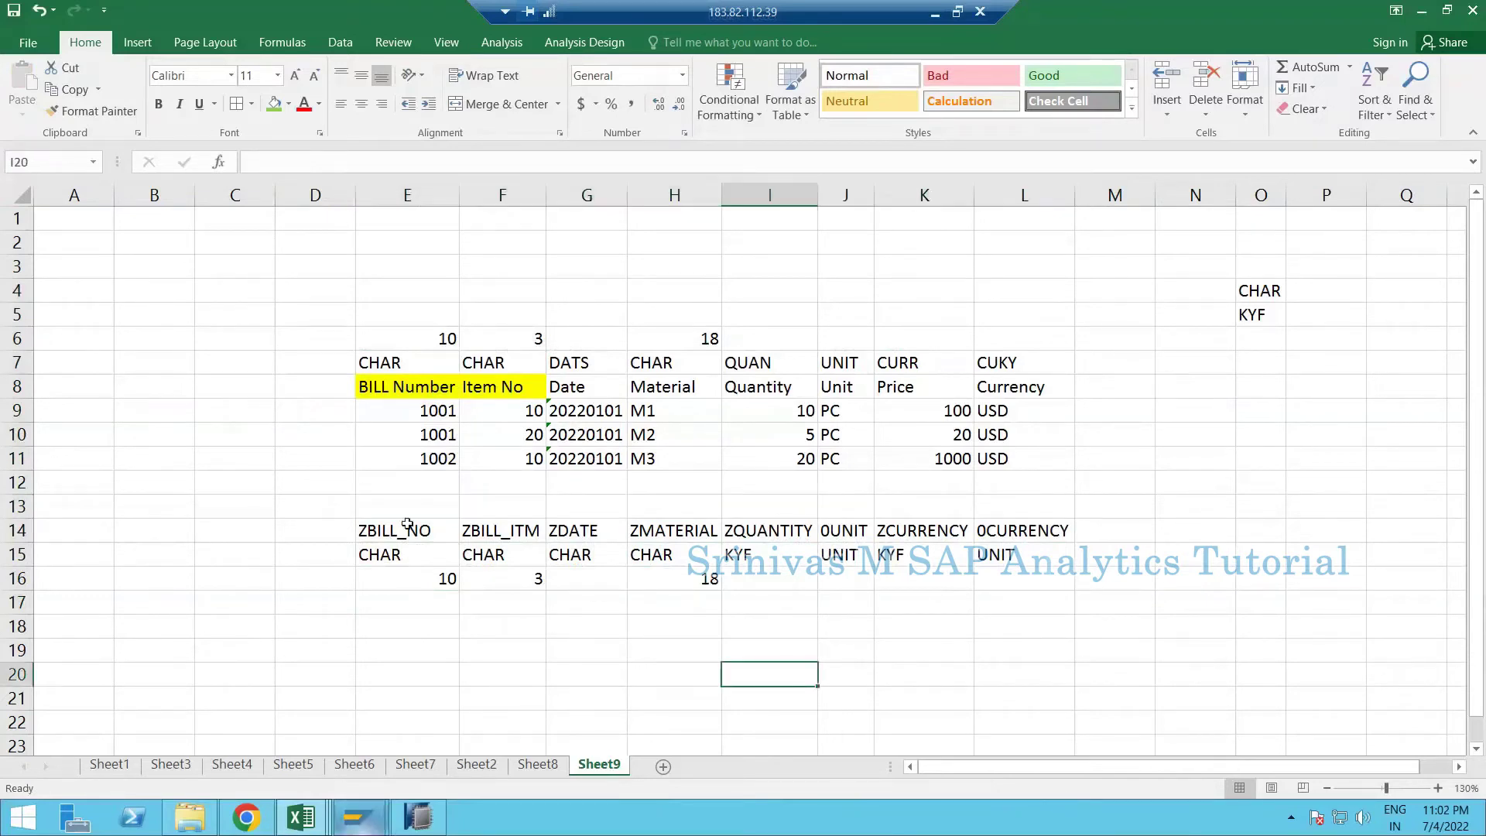
# - Copy ZBILL_NO from cell E14, switch to SAP HANA Studio and paste it as the new InfoObject's name
pyautogui.click(407, 527)
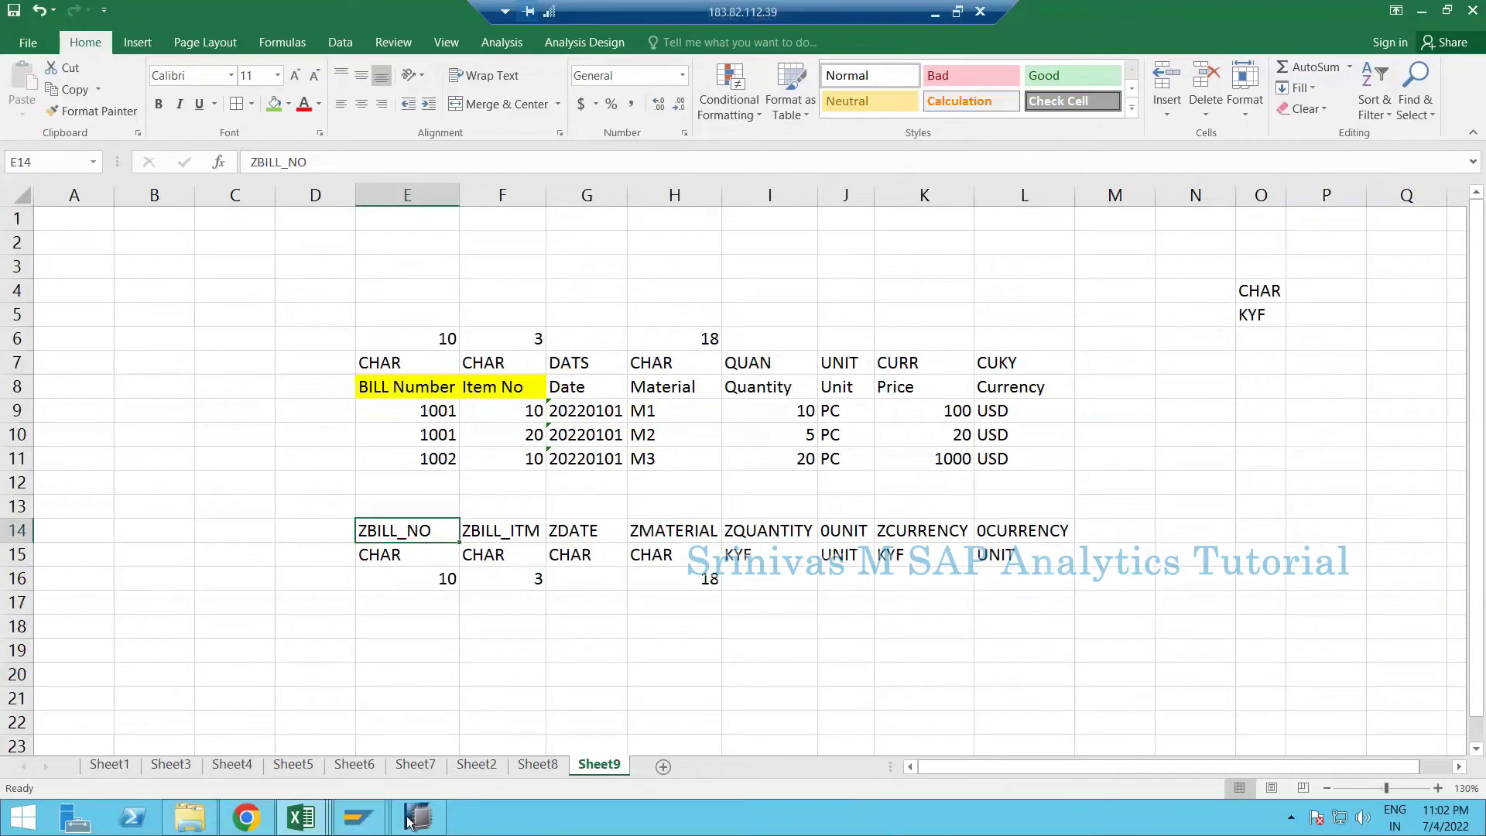
pyautogui.hotkey('ctrl', 'c')
pyautogui.hotkey('alt', 'Tab')
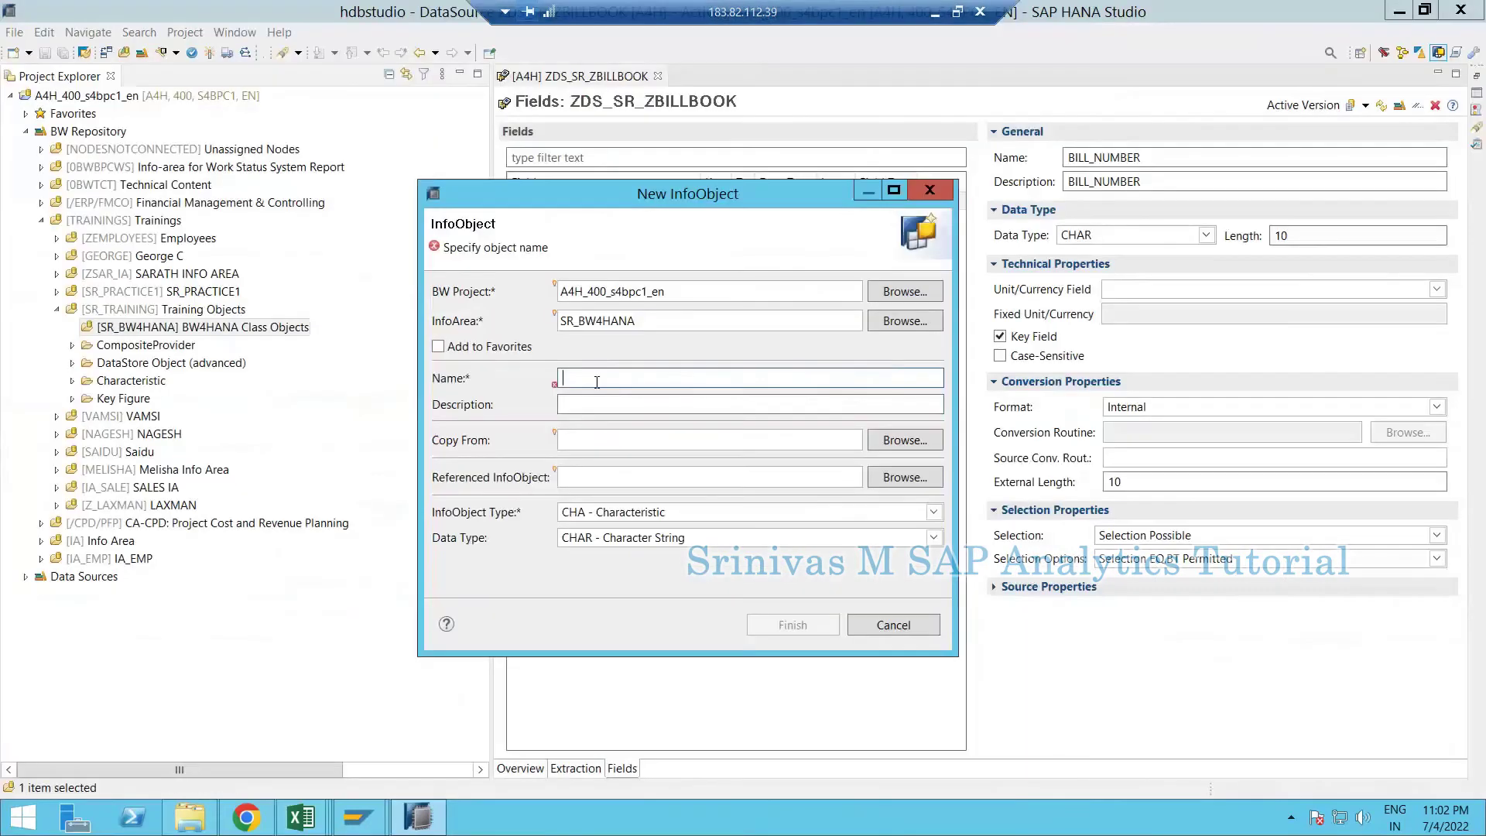
pyautogui.hotkey('ctrl', 'v')
# - Enter Bill Number as the new InfoObject's description and open its data type choices
pyautogui.click(589, 403)
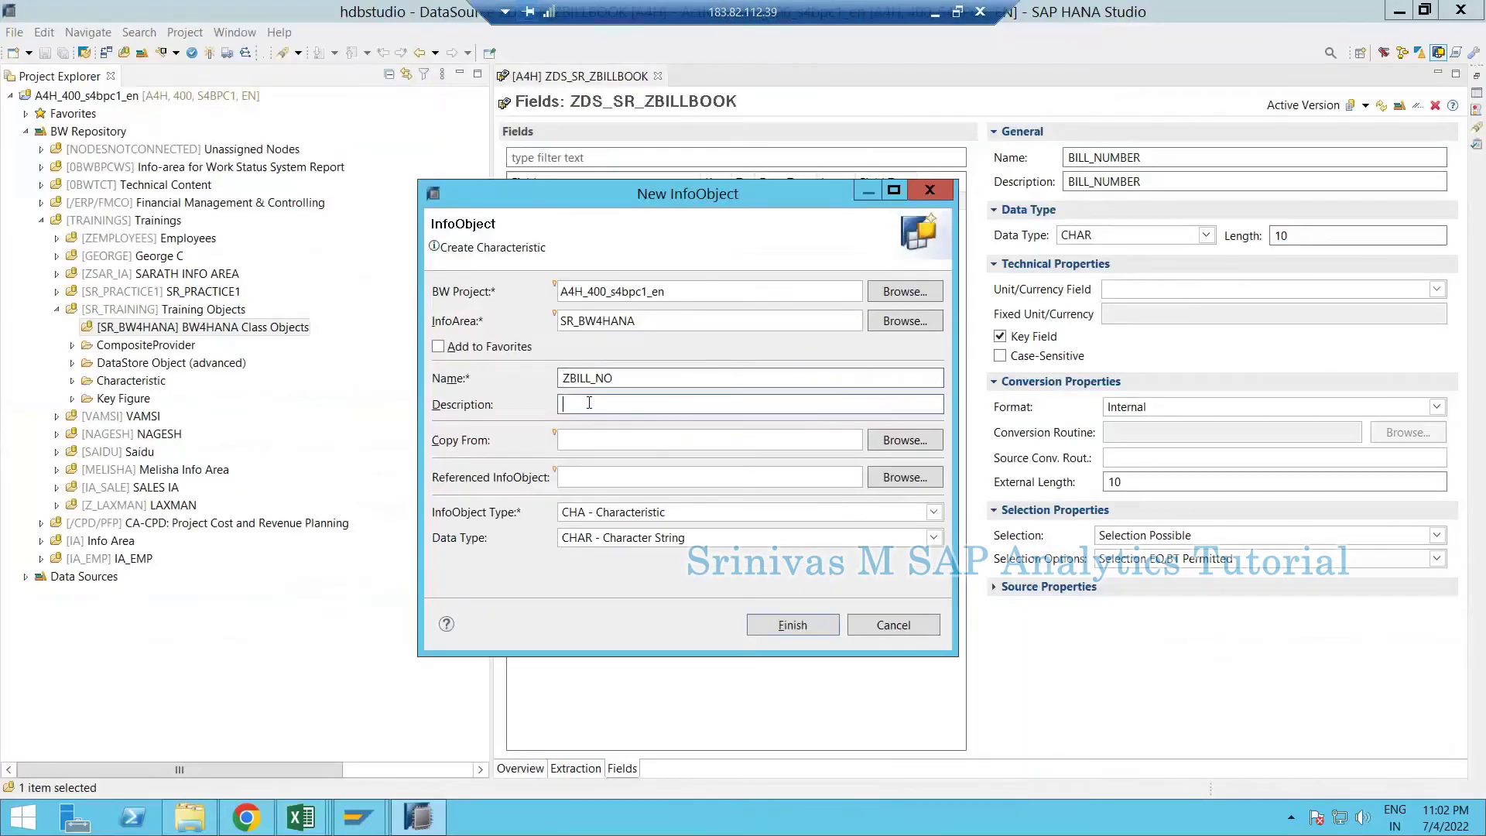
pyautogui.write('Bill NUmber')
pyautogui.click(645, 542)
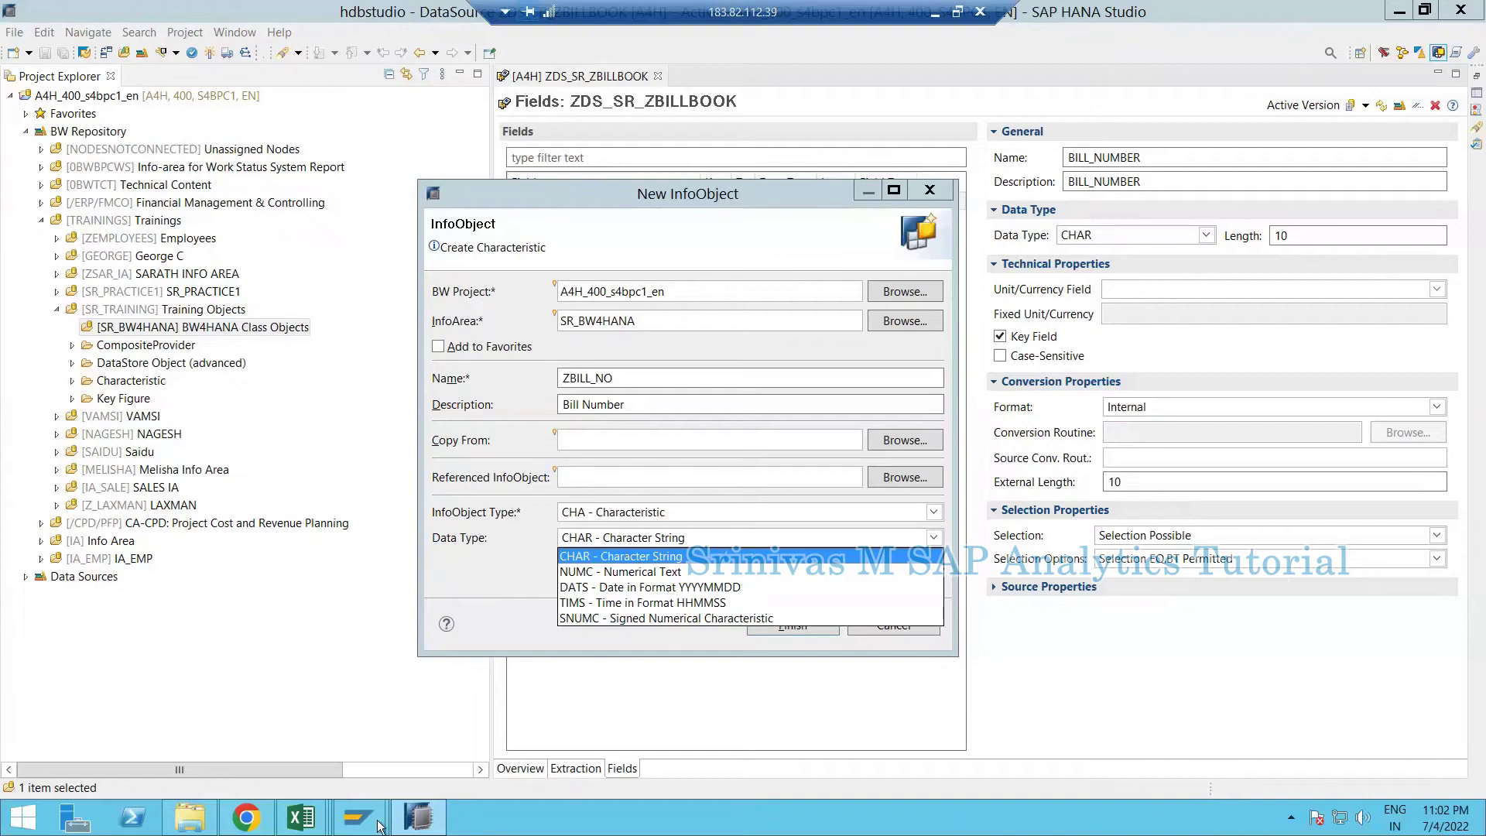
# - Switch to the Book1 workbook in Excel and examine the sample bill numbers in E9:E11
pyautogui.click(301, 817)
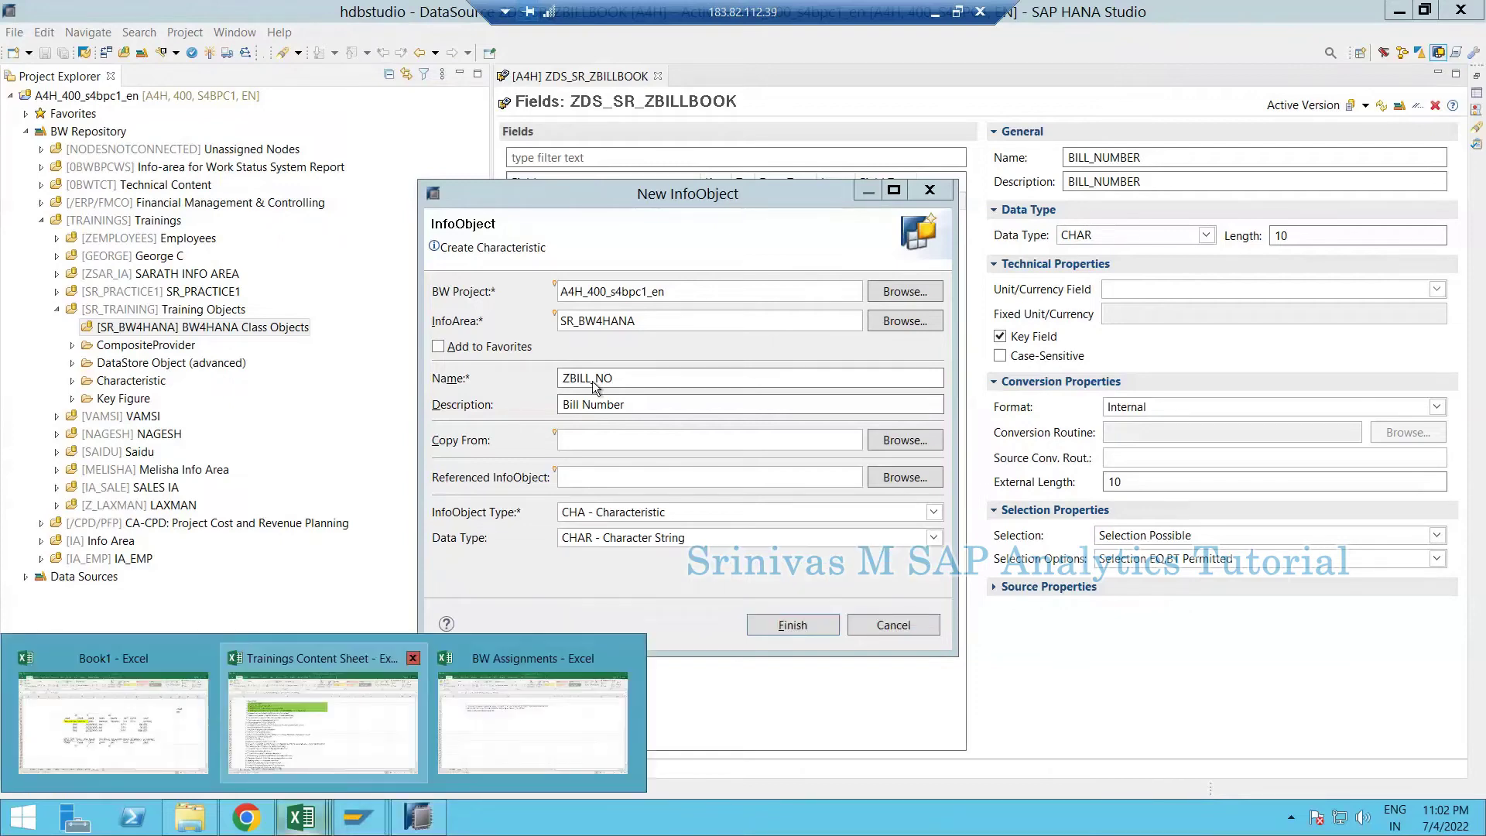
pyautogui.click(533, 724)
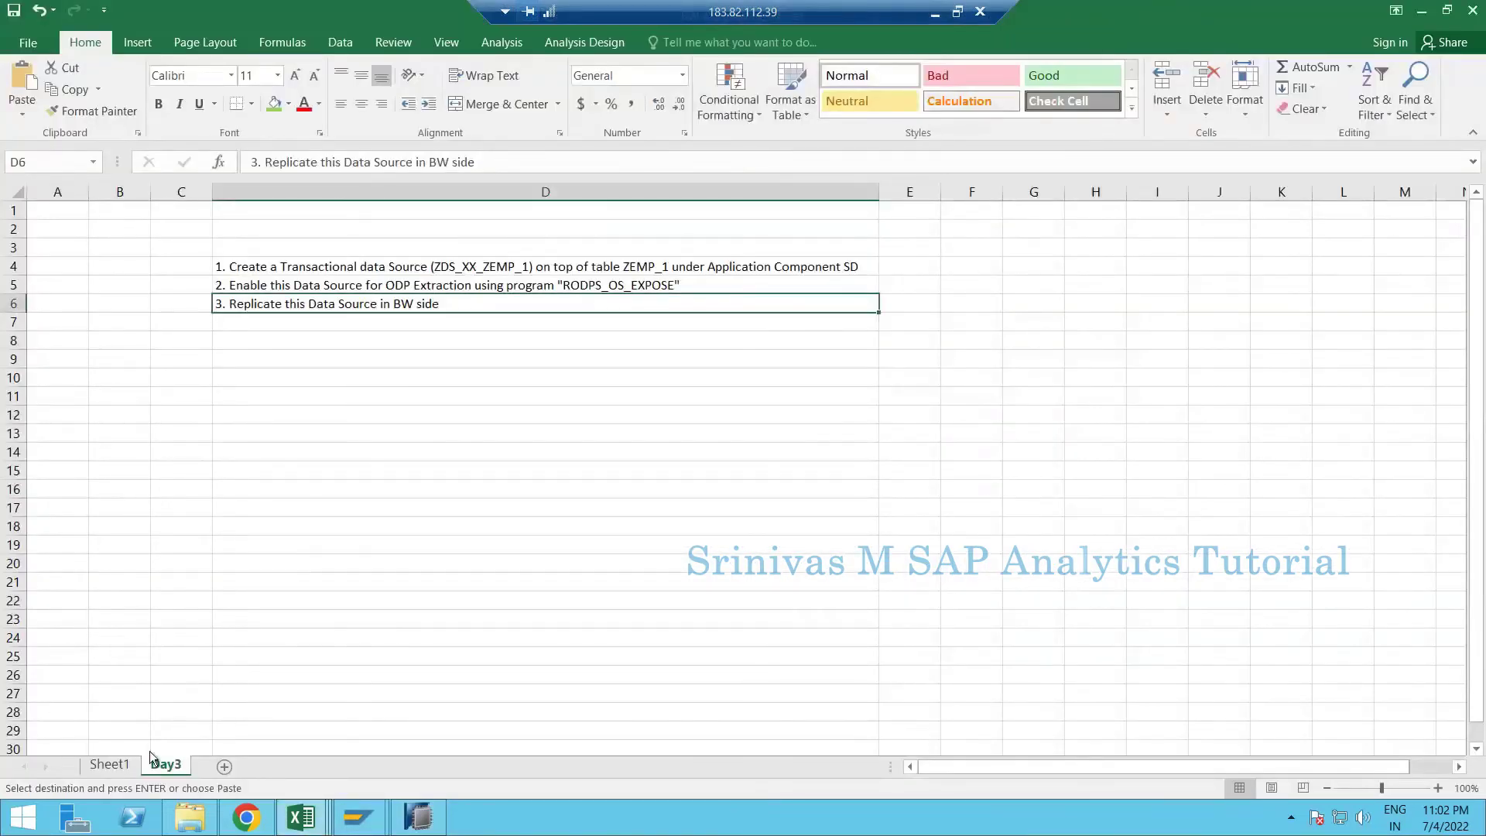
pyautogui.click(301, 818)
pyautogui.hotkey('ctrl', 'Tab')
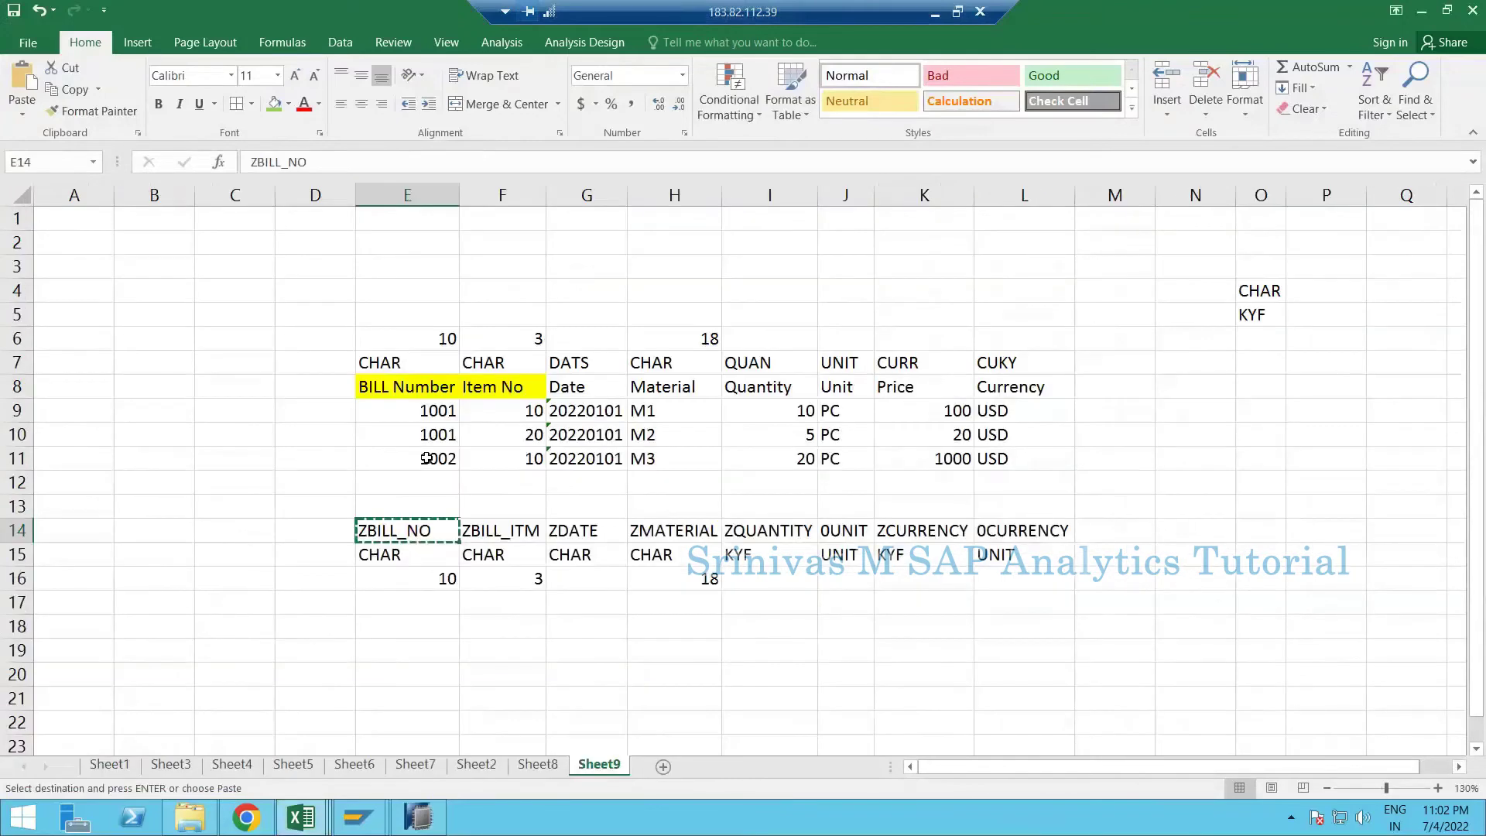
pyautogui.moveTo(426, 410); pyautogui.dragTo(429, 460)
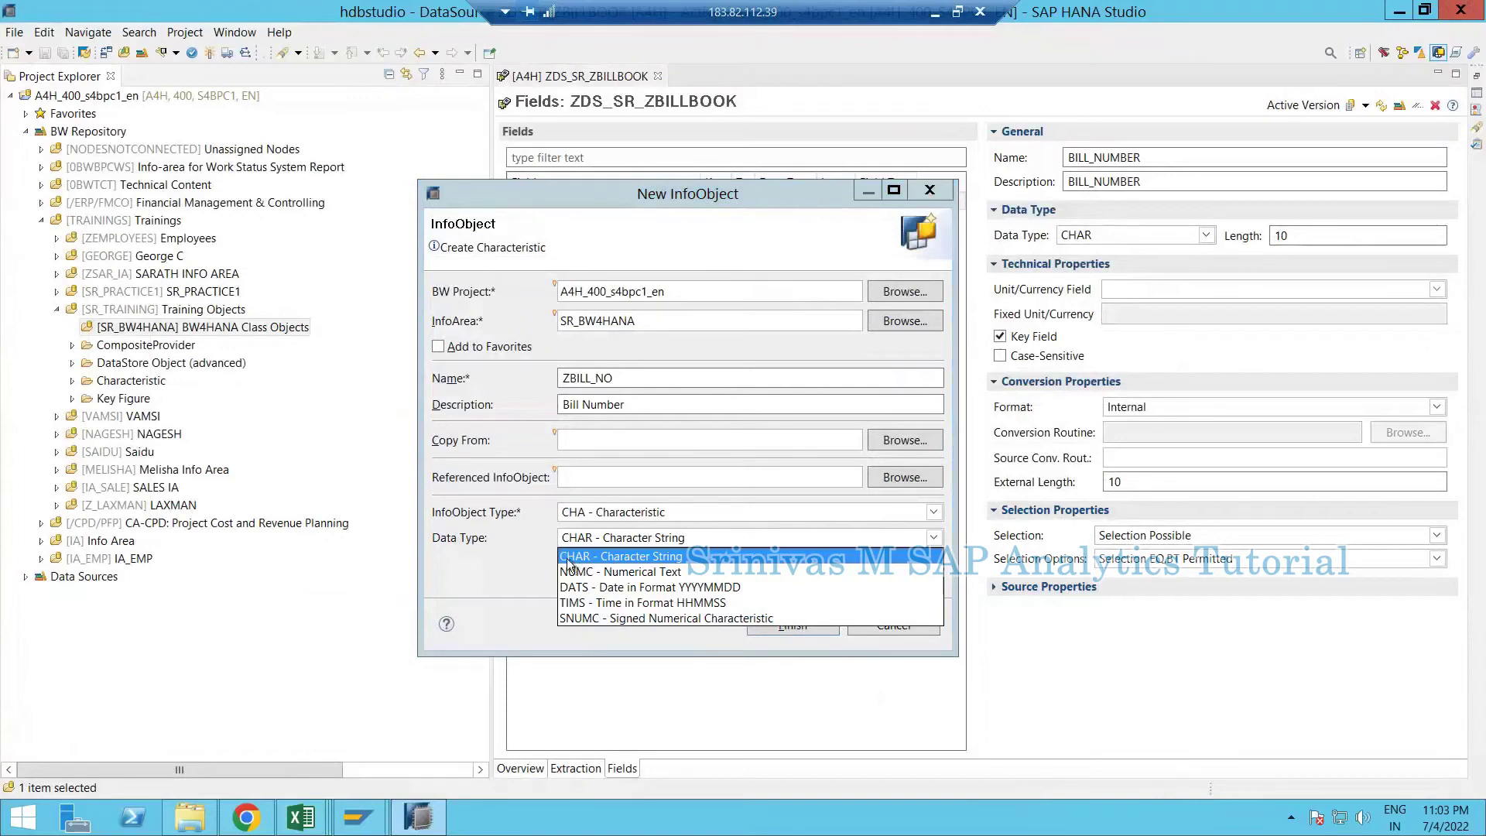
# - Review the data type choices for ZBILL_NO against the Date column and ZDATE entry in Excel's Book1, returning to SAP HANA Studio
pyautogui.click(642, 559)
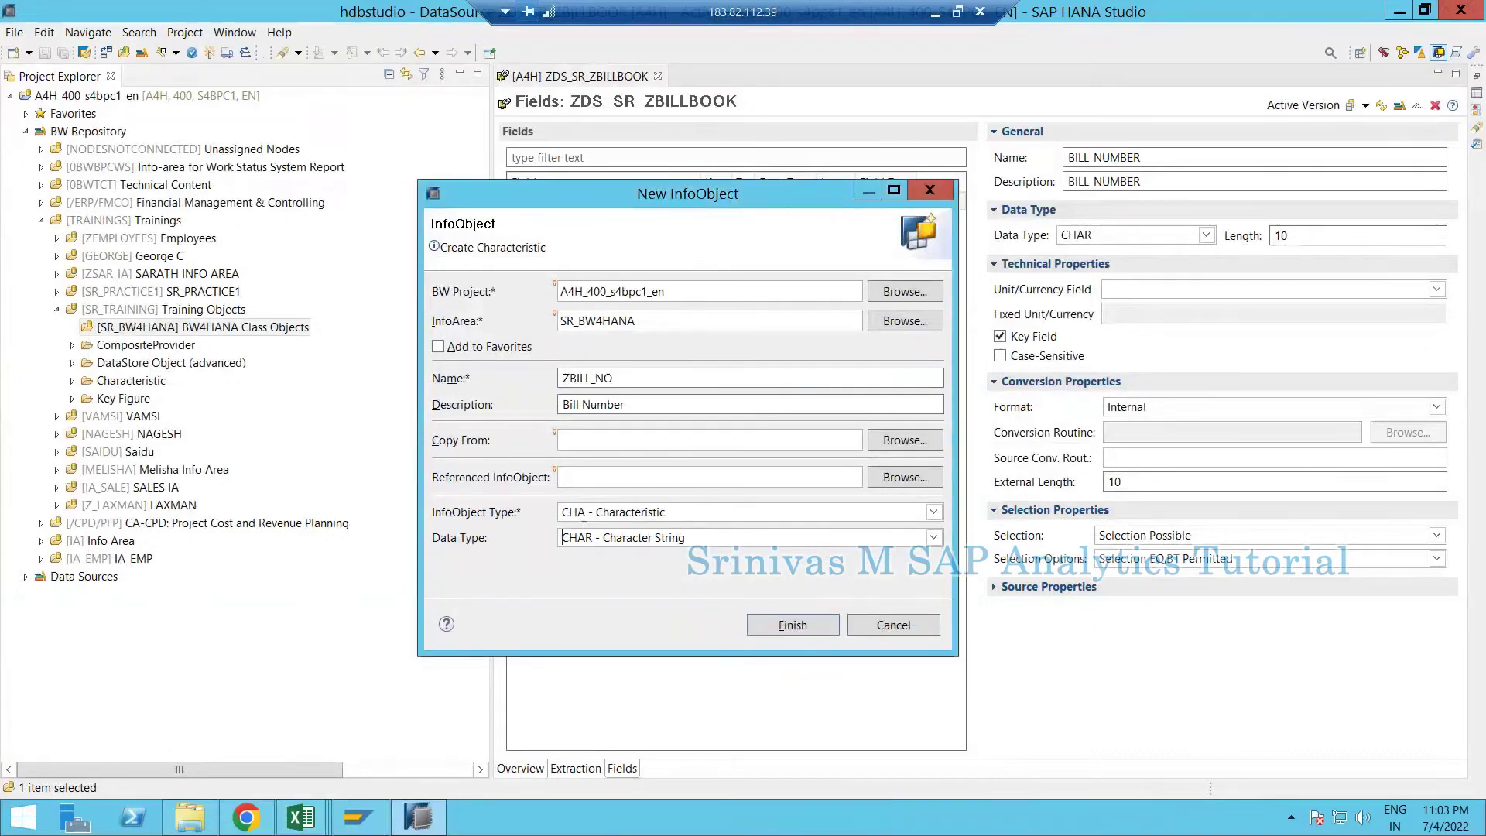
pyautogui.click(586, 537)
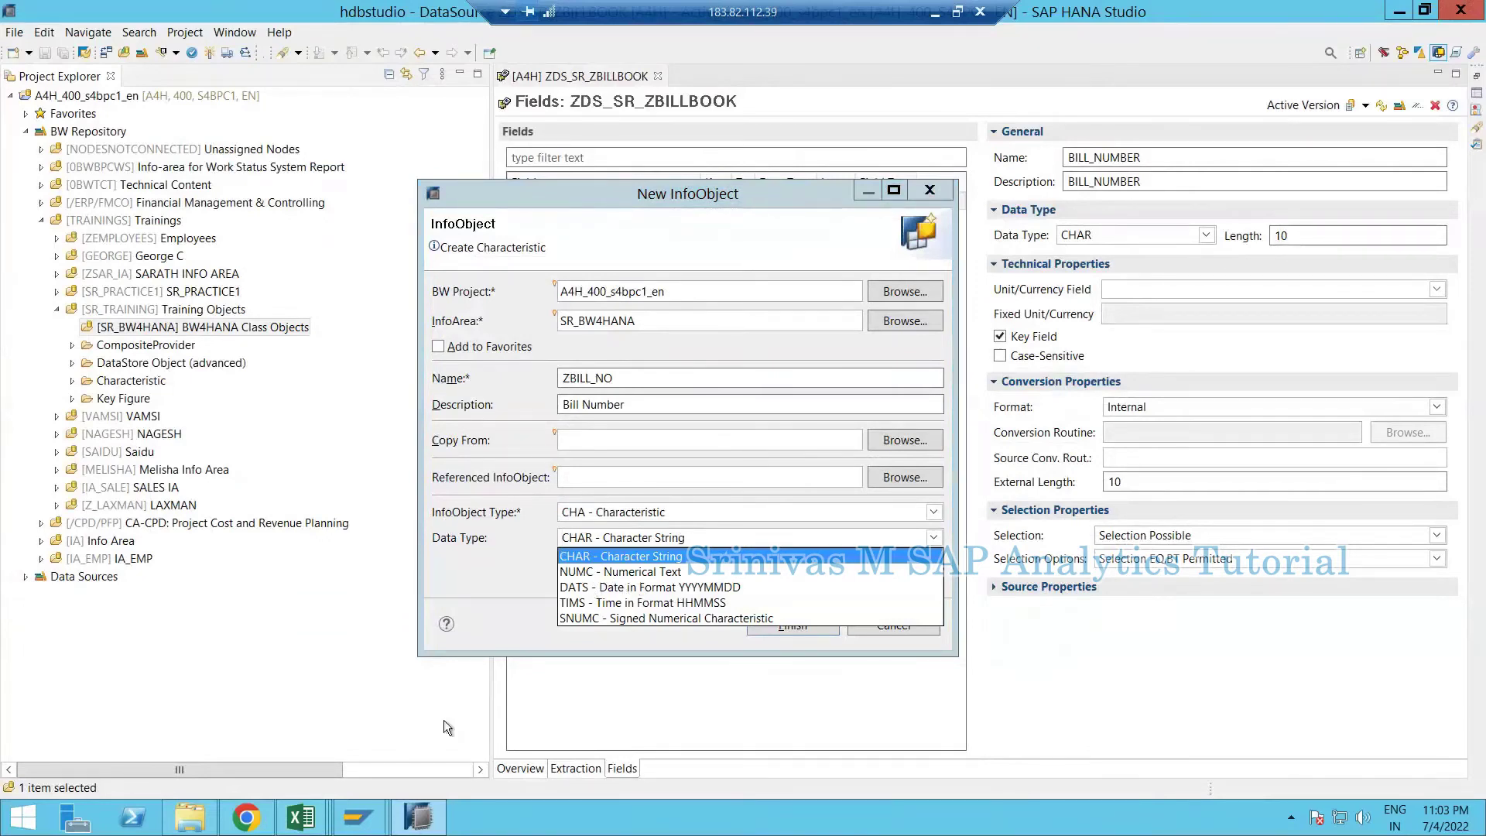
pyautogui.click(302, 817)
pyautogui.click(114, 724)
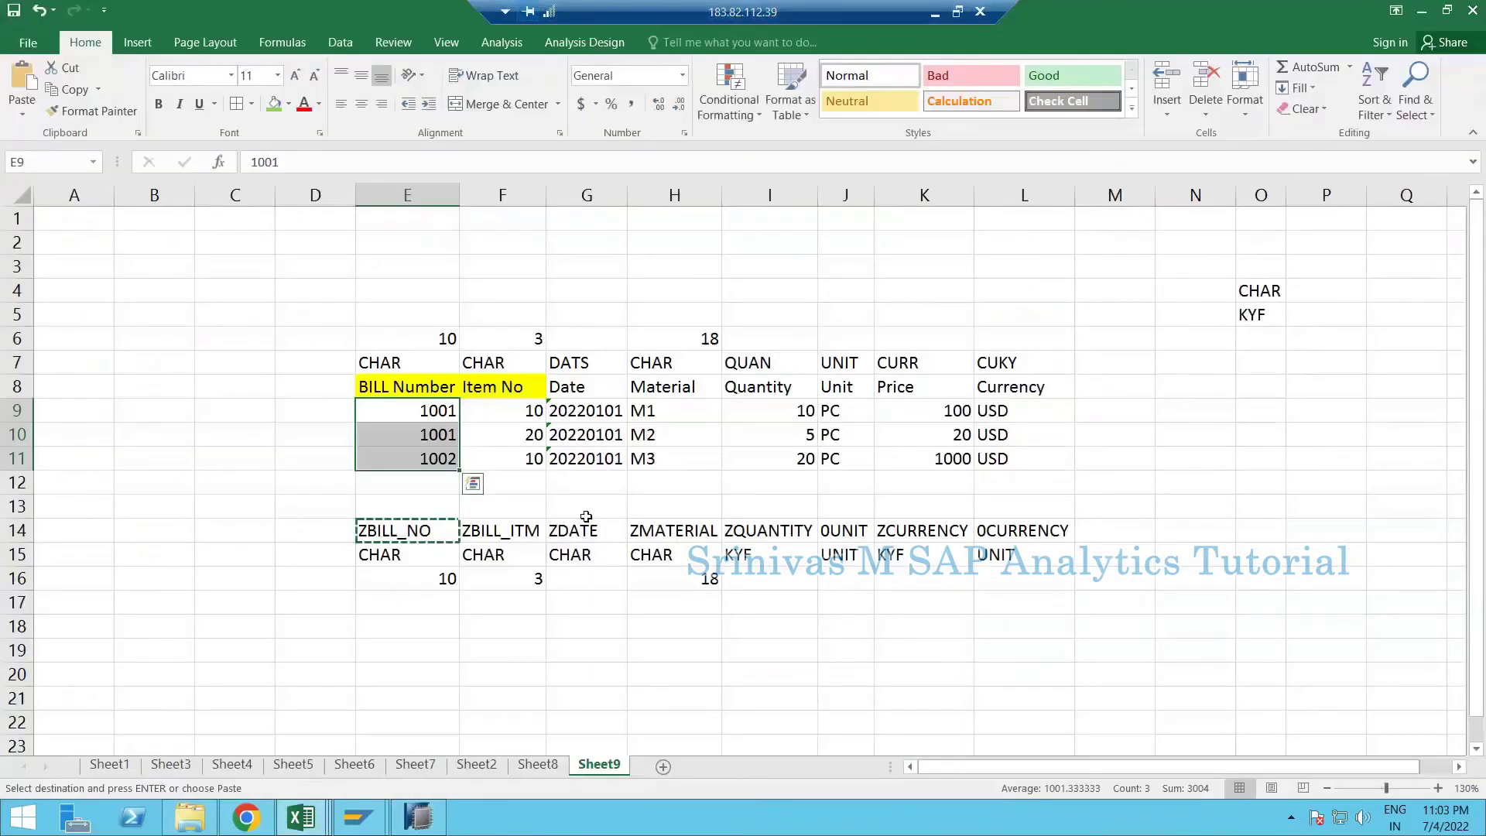
pyautogui.moveTo(587, 506); pyautogui.dragTo(587, 531)
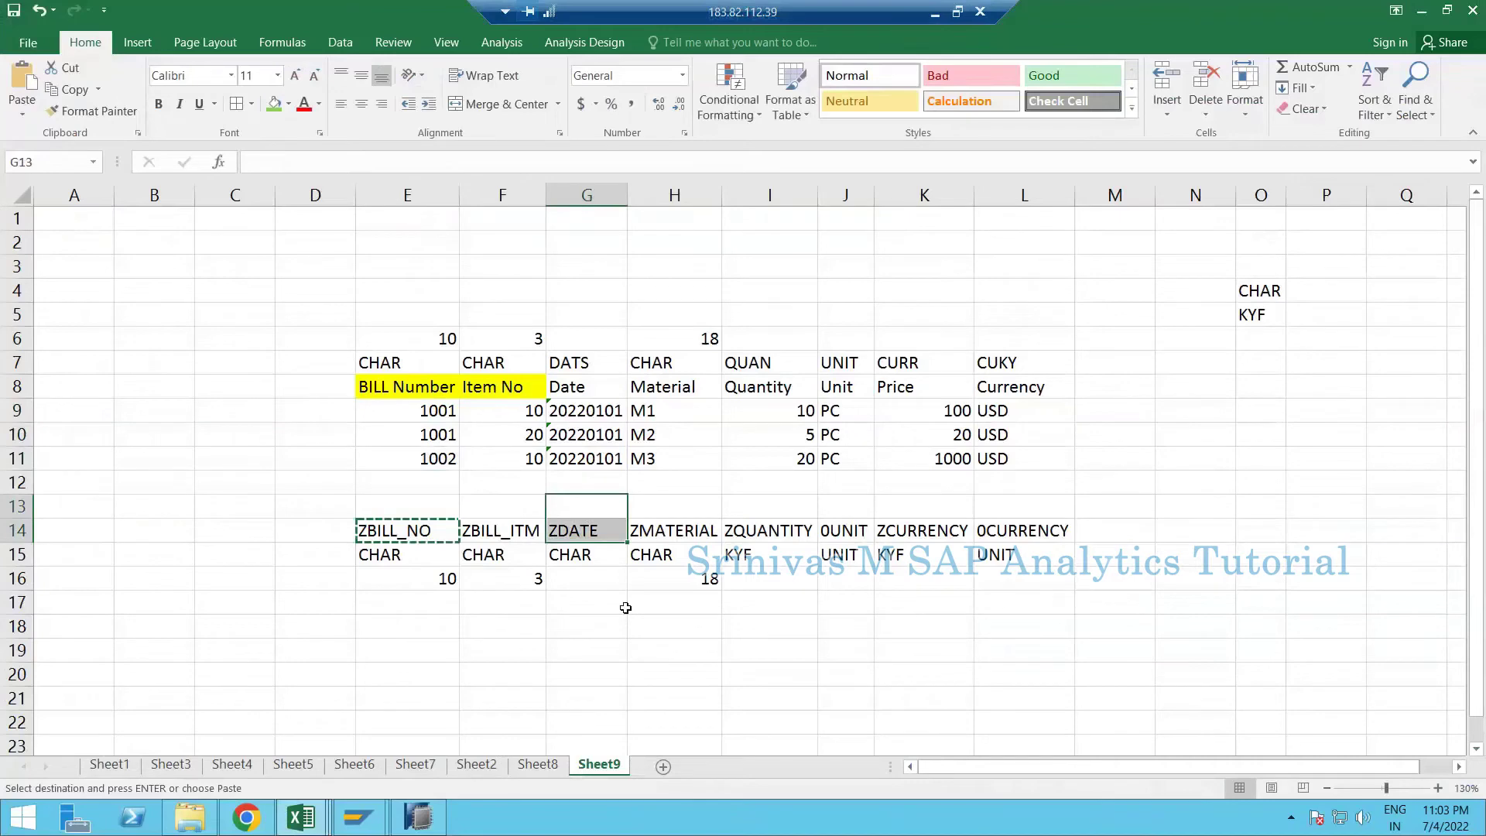
pyautogui.moveTo(586, 290); pyautogui.dragTo(633, 606)
pyautogui.moveTo(573, 532); pyautogui.dragTo(571, 542)
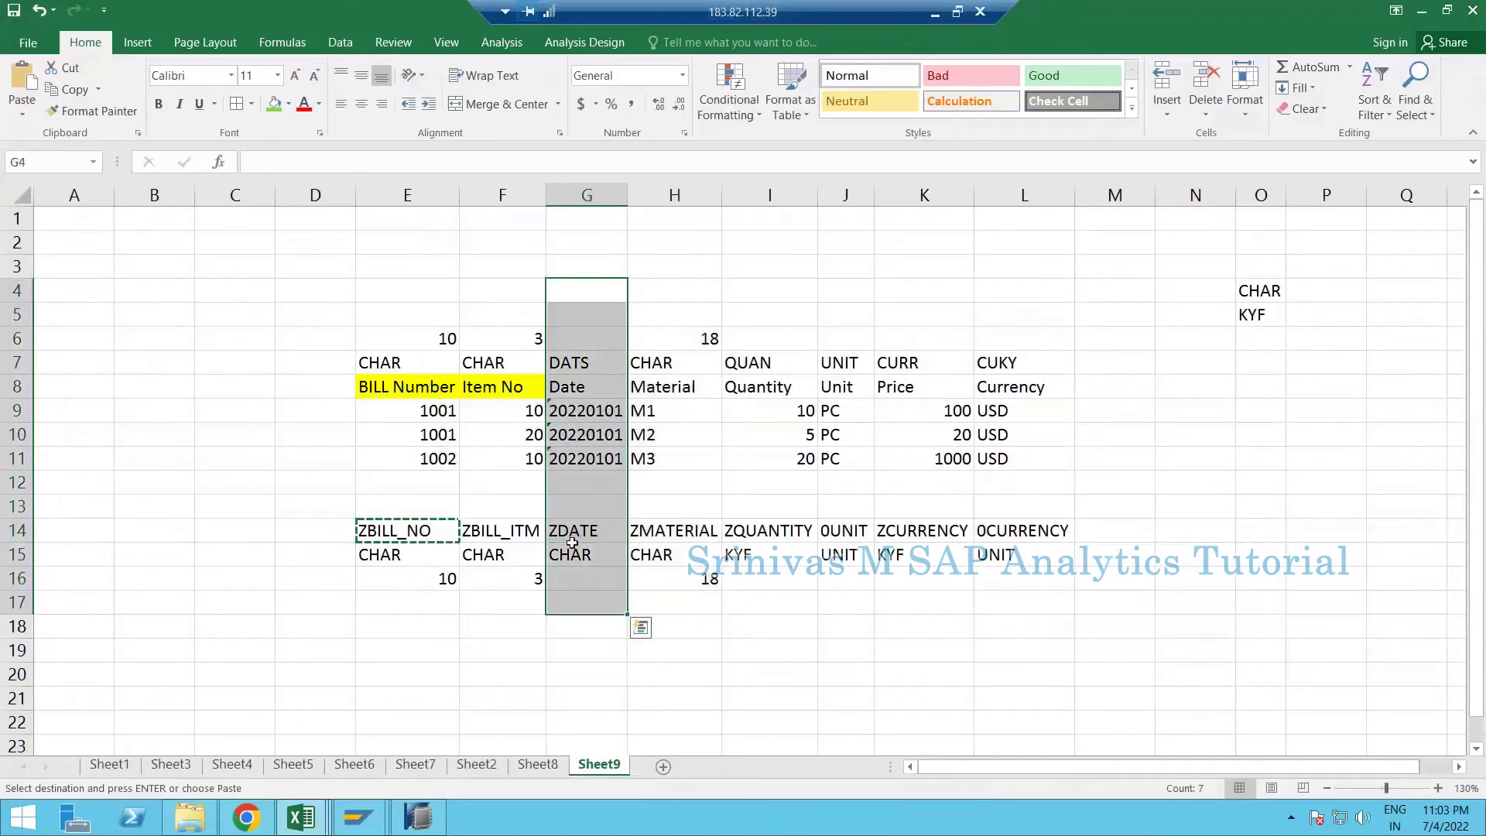
pyautogui.click(572, 540)
pyautogui.hotkey('alt', 'Tab')
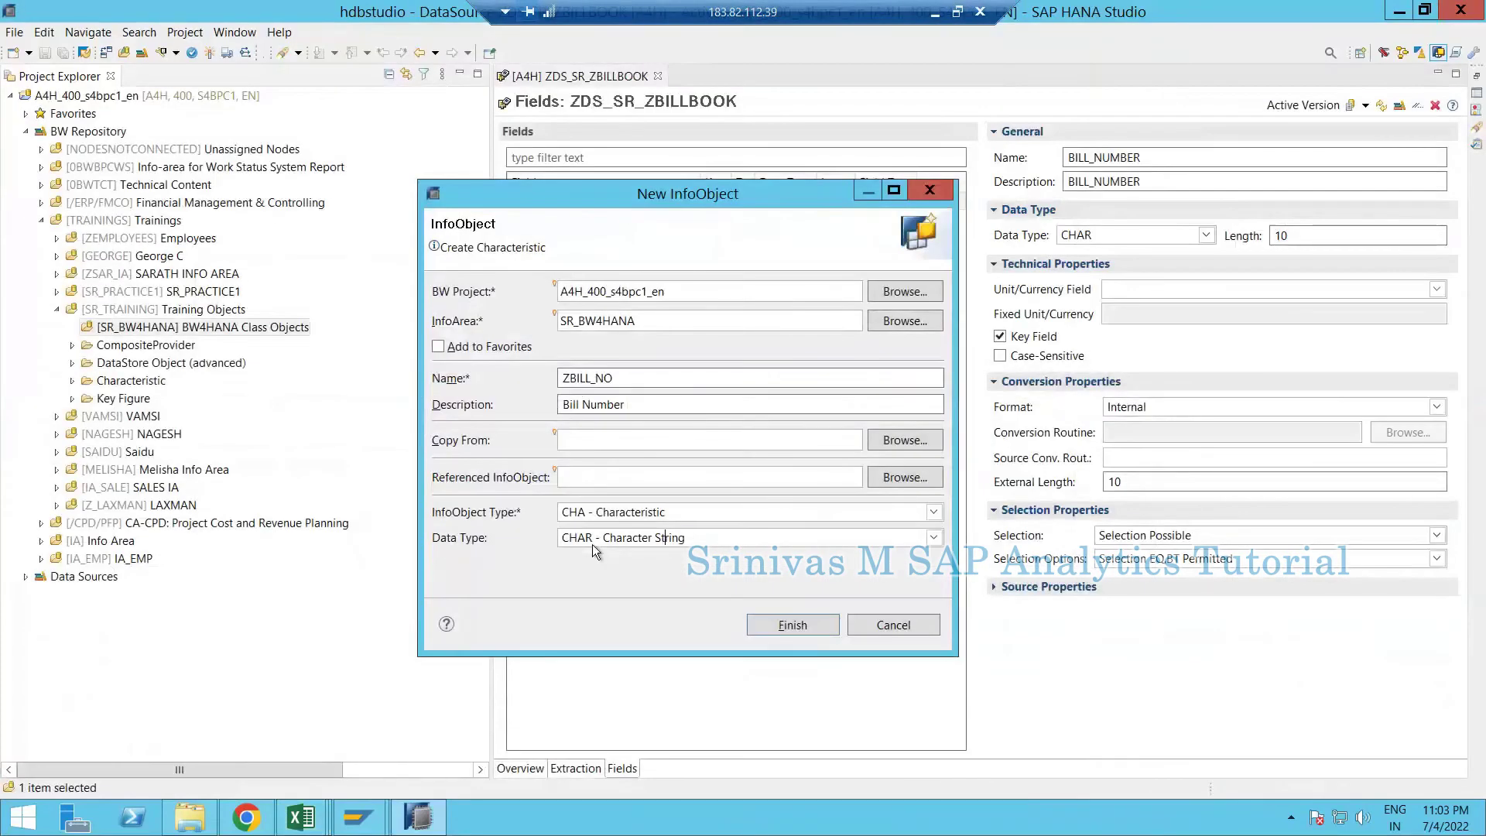
# - Keep CHAR - Character String as the data type and finish creating the ZBILL_NO InfoObject
pyautogui.click(603, 540)
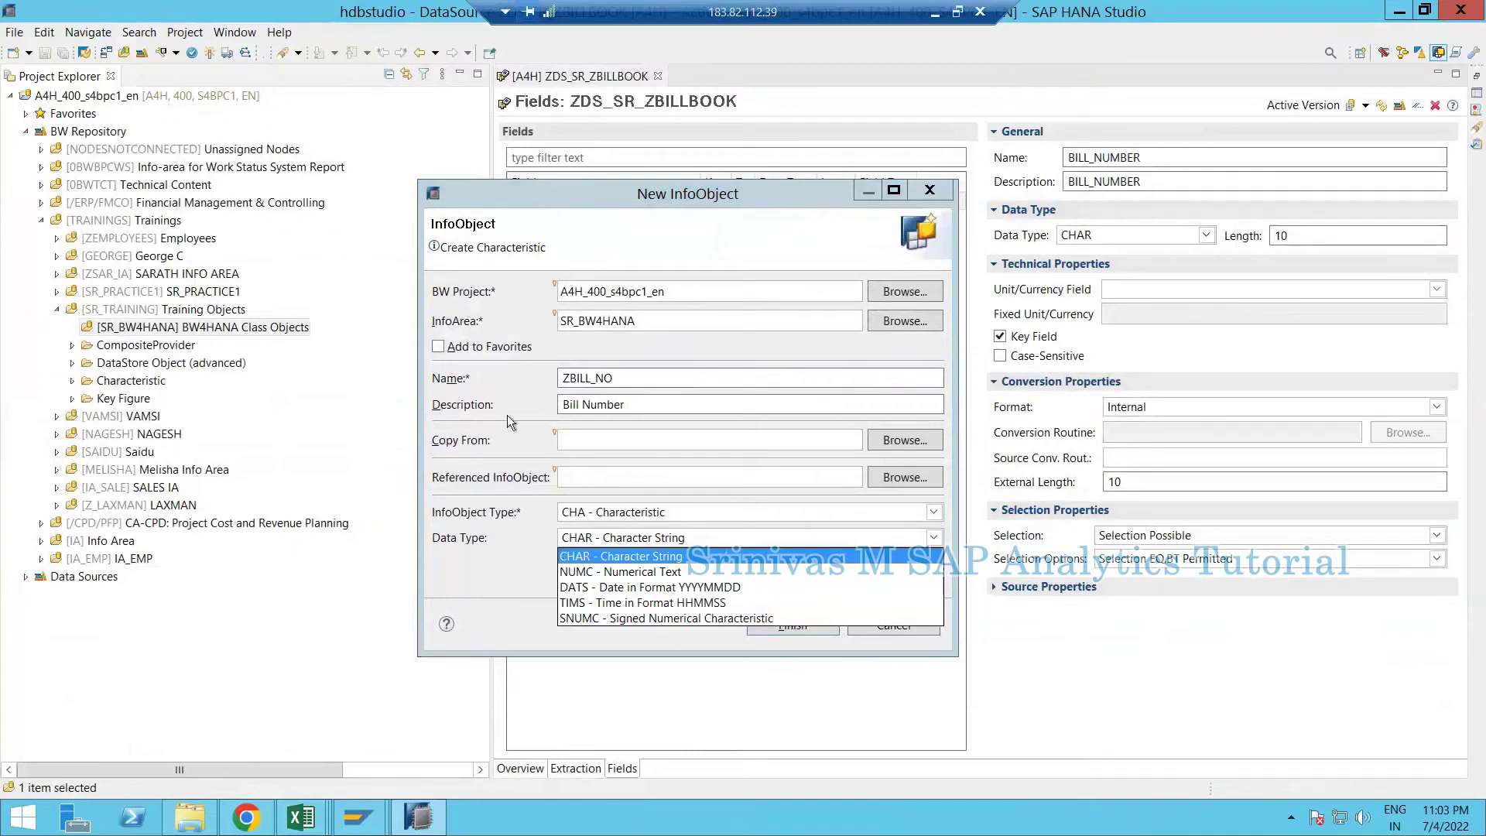
pyautogui.press('Return')
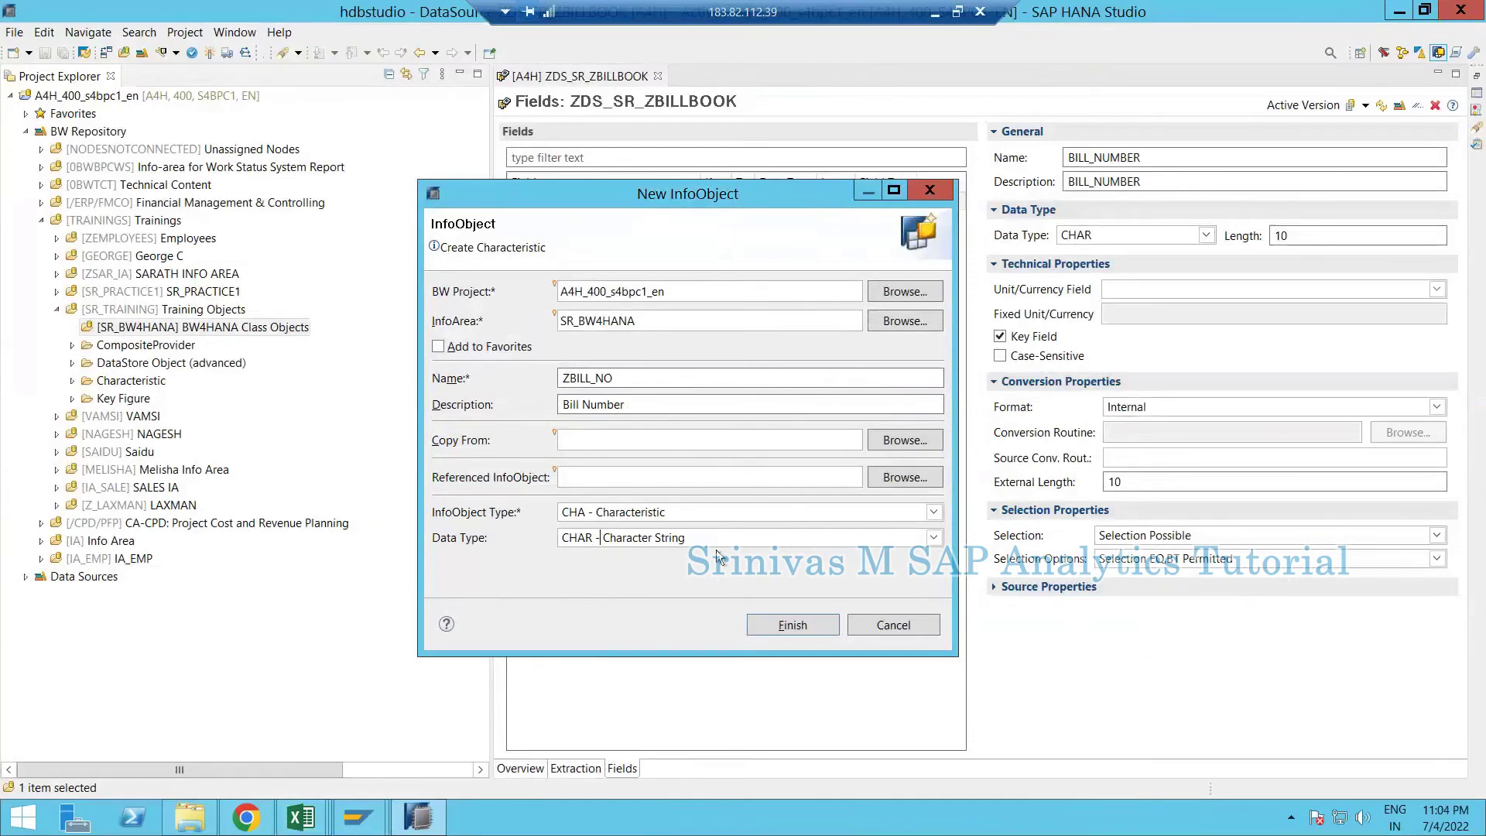
pyautogui.click(787, 629)
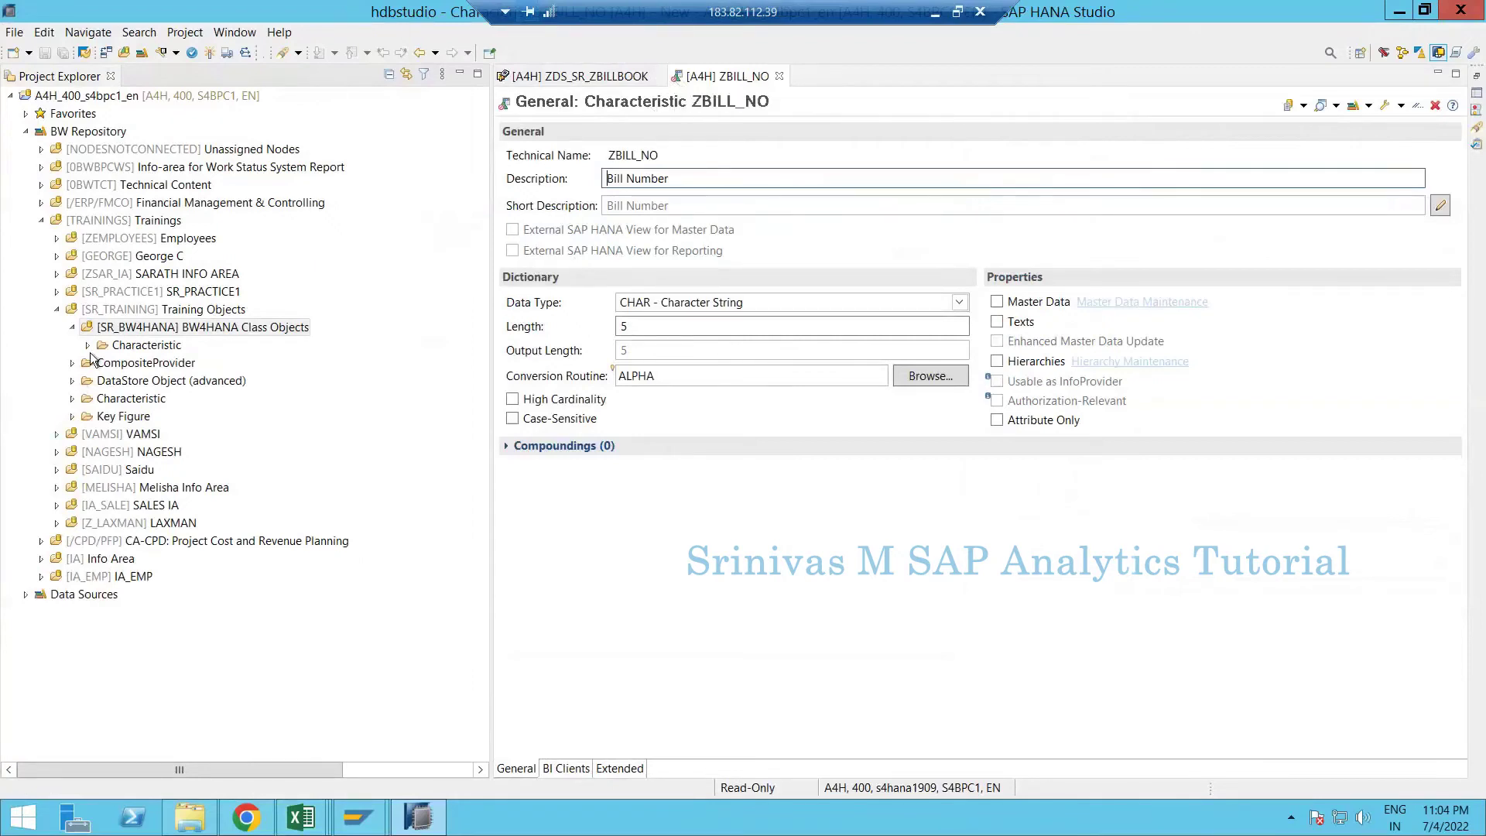
# - Select ZBILL_NO in the SR_BW4HANA Characteristic folder and set its length to 10
pyautogui.click(169, 333)
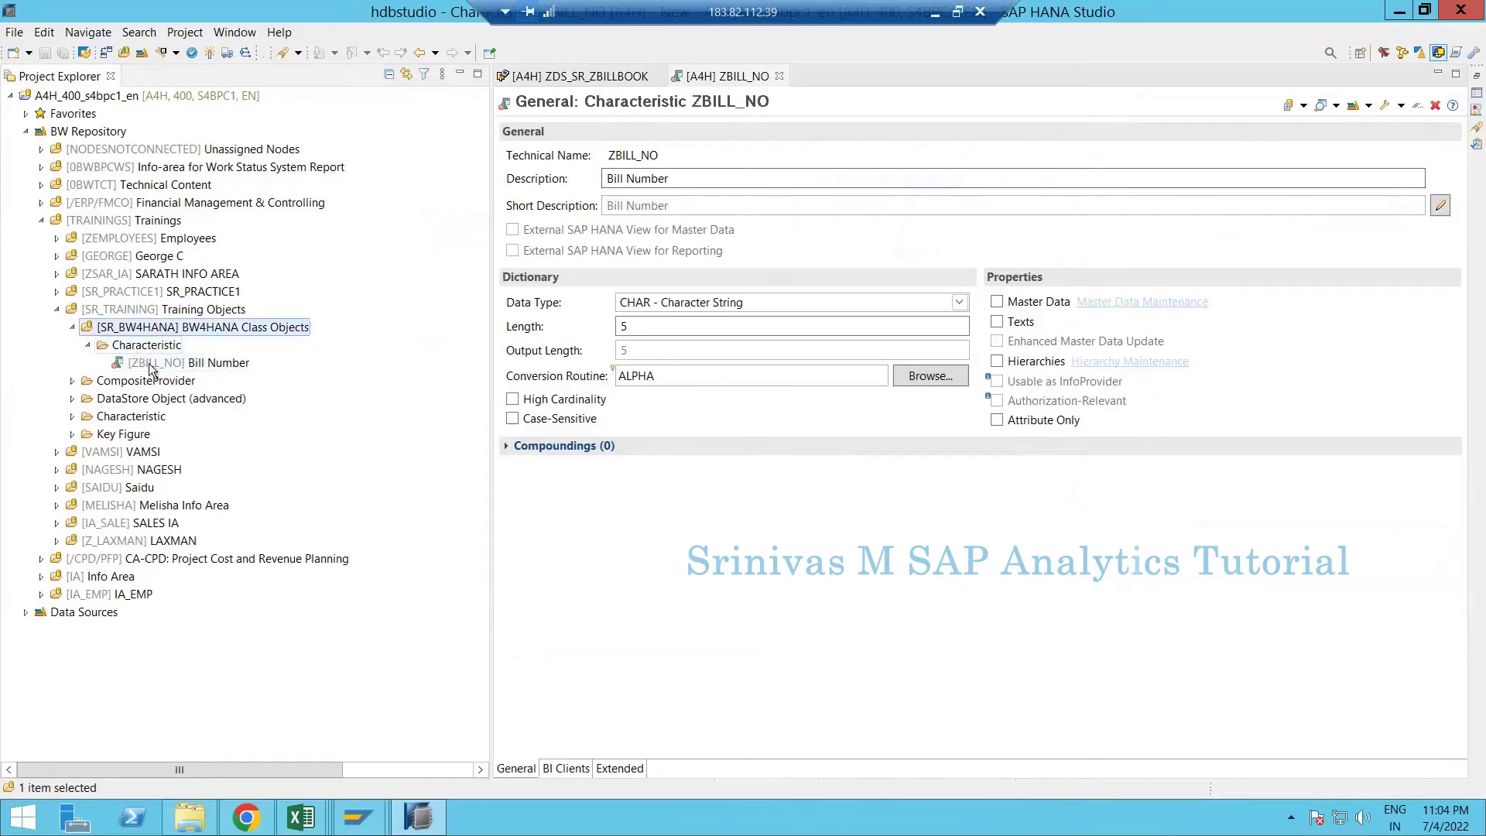
pyautogui.click(224, 367)
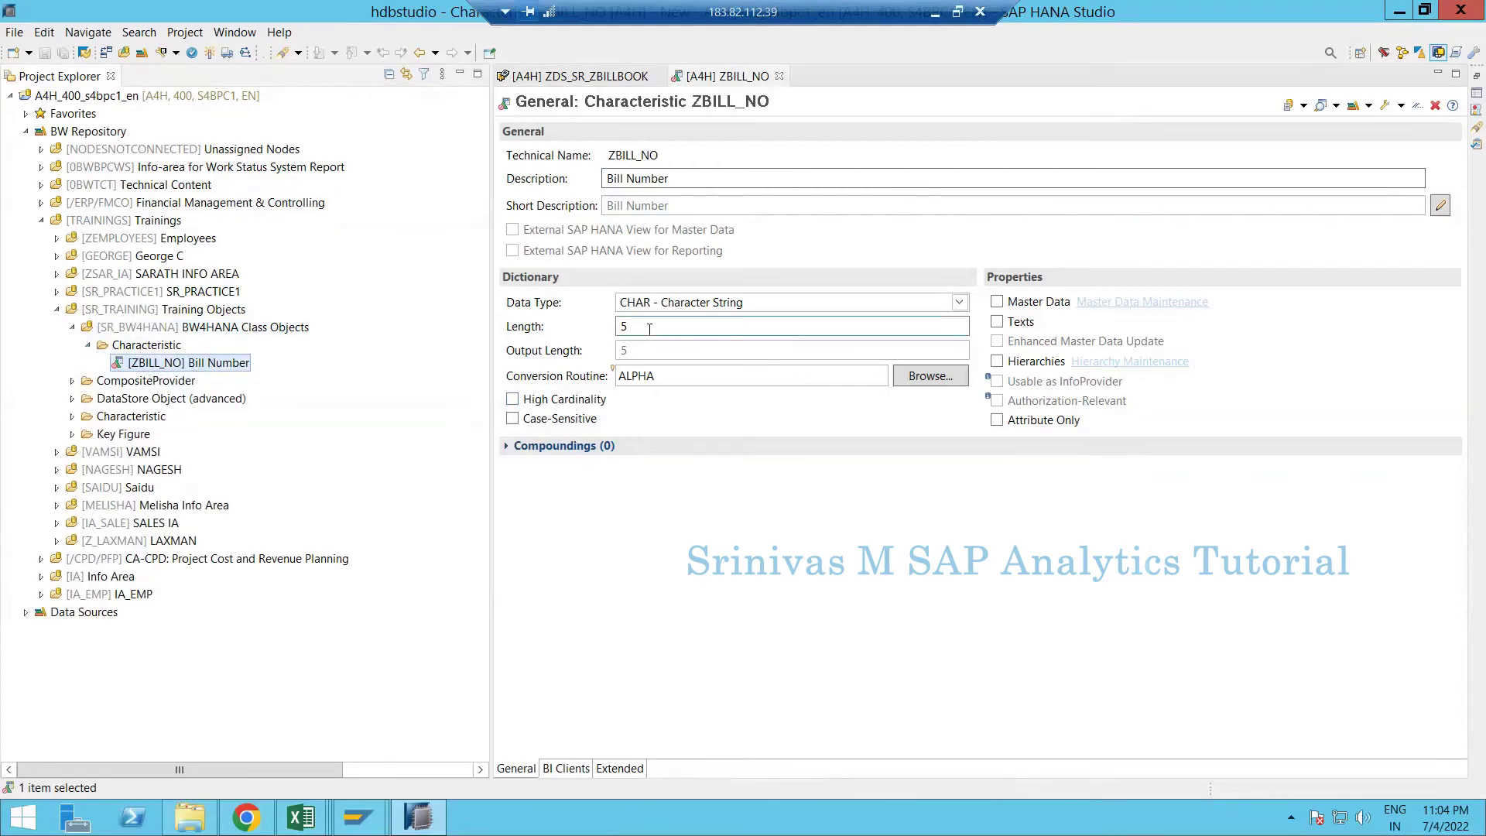
pyautogui.moveTo(882, 330); pyautogui.dragTo(494, 349)
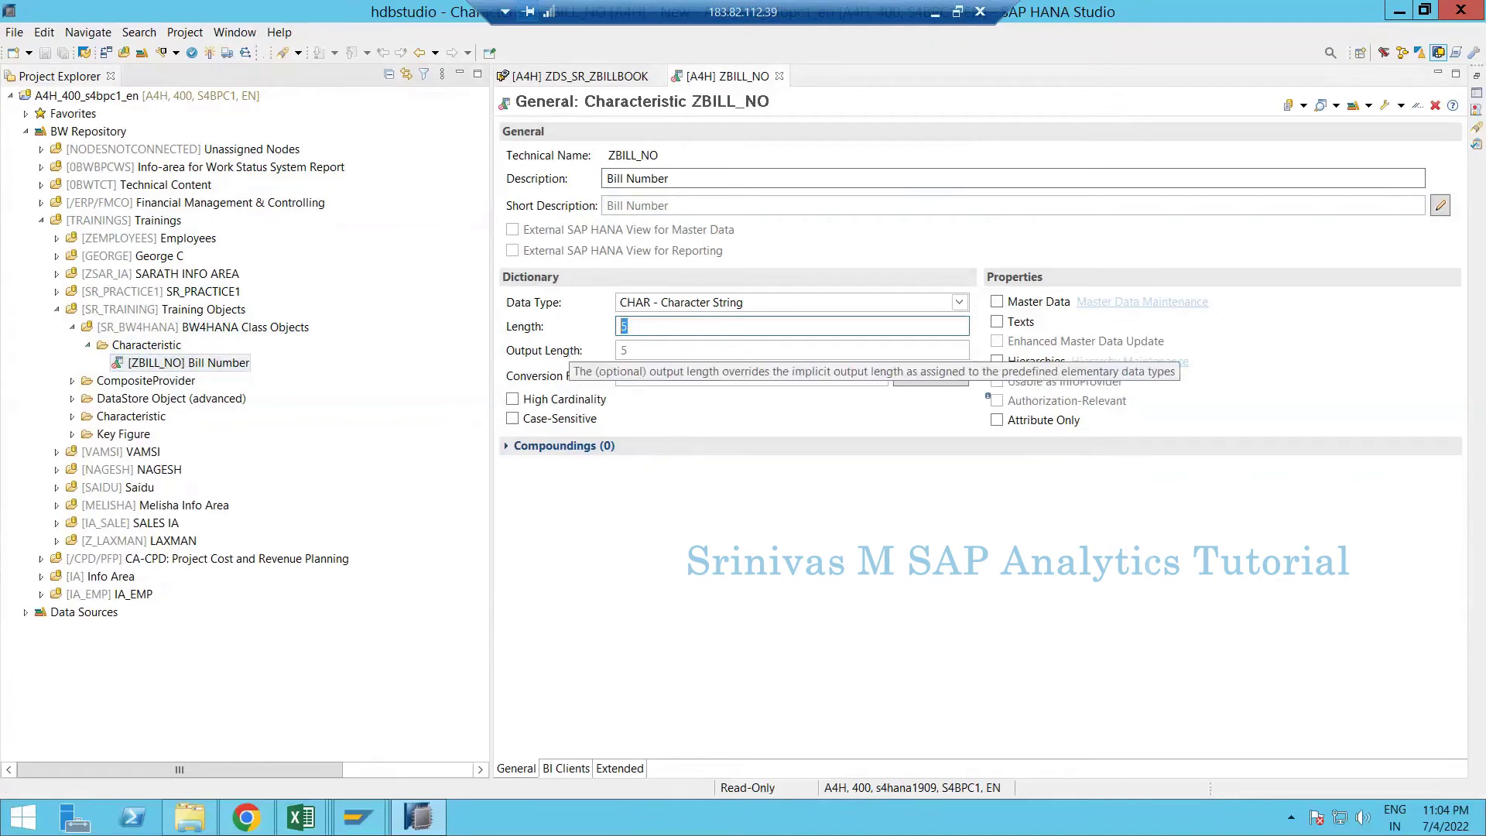
pyautogui.write('10')
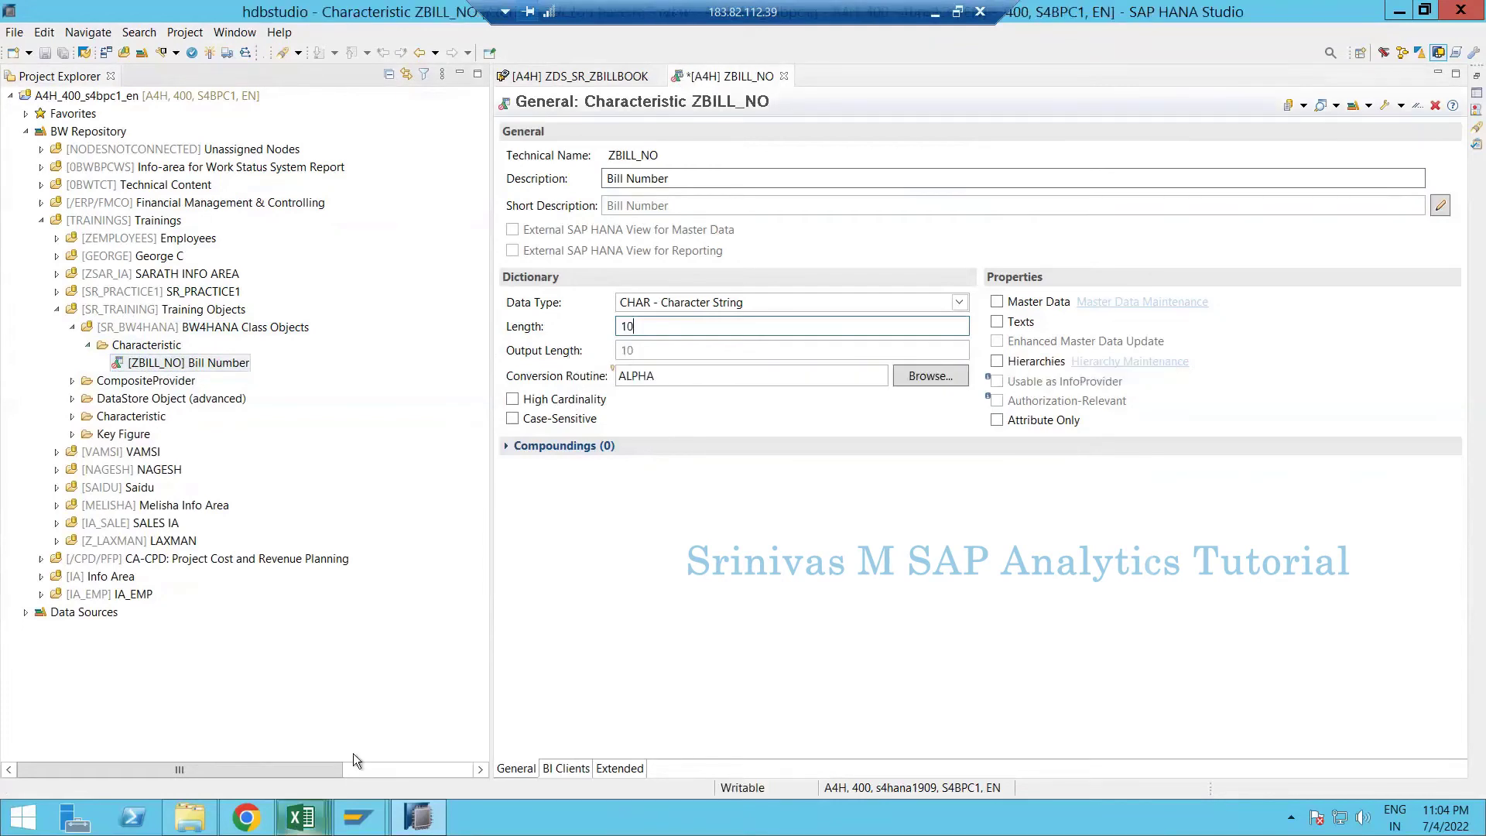
# - Check ZBILL_NO's planned type and length in E14:E16 of the Excel sheet, and return to SAP HANA Studio
pyautogui.click(301, 817)
pyautogui.moveTo(156, 745)
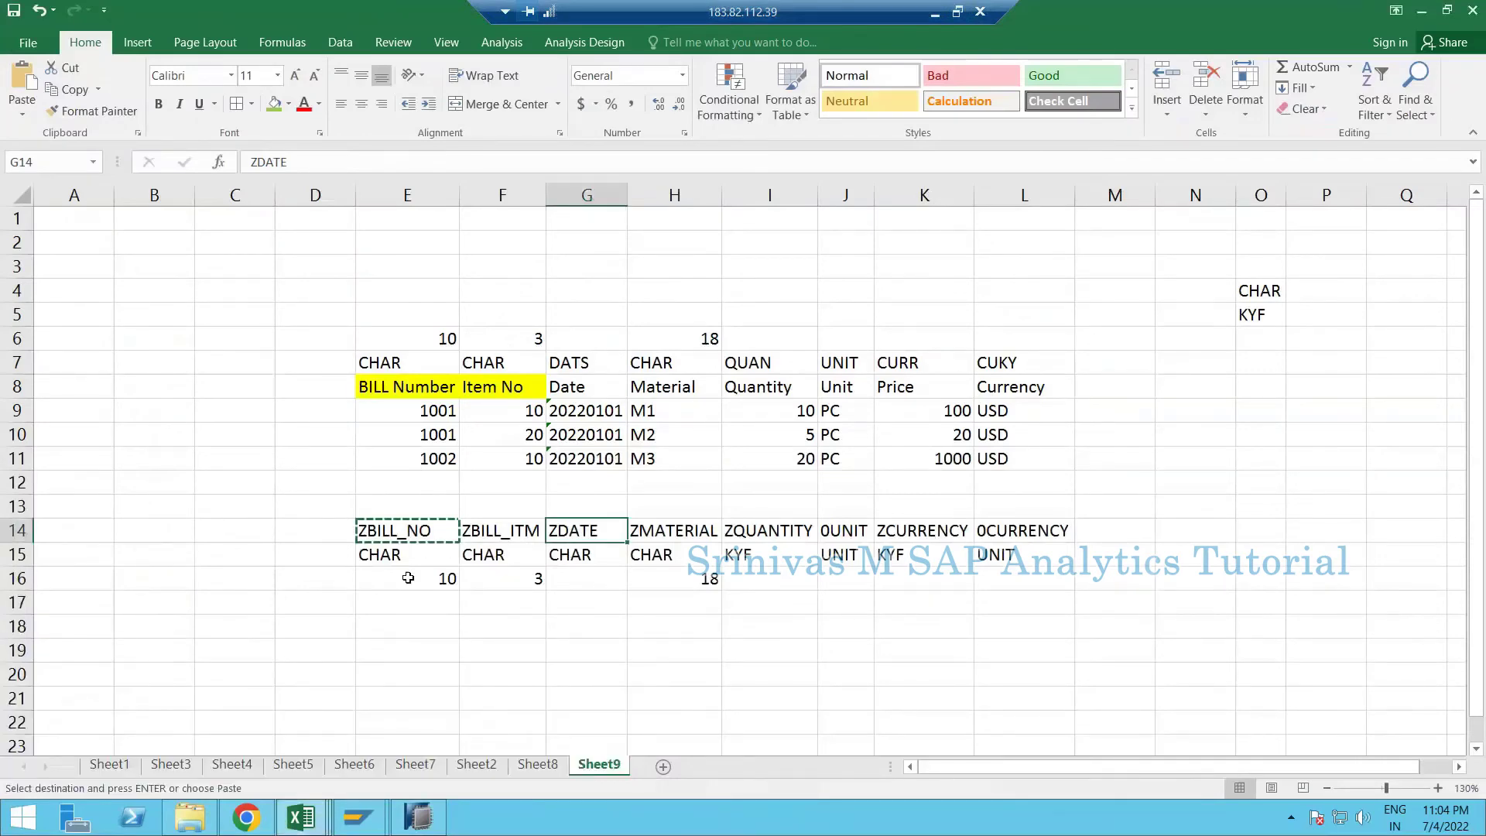
pyautogui.moveTo(402, 531); pyautogui.dragTo(419, 612)
pyautogui.hotkey('ctrl', 'v')
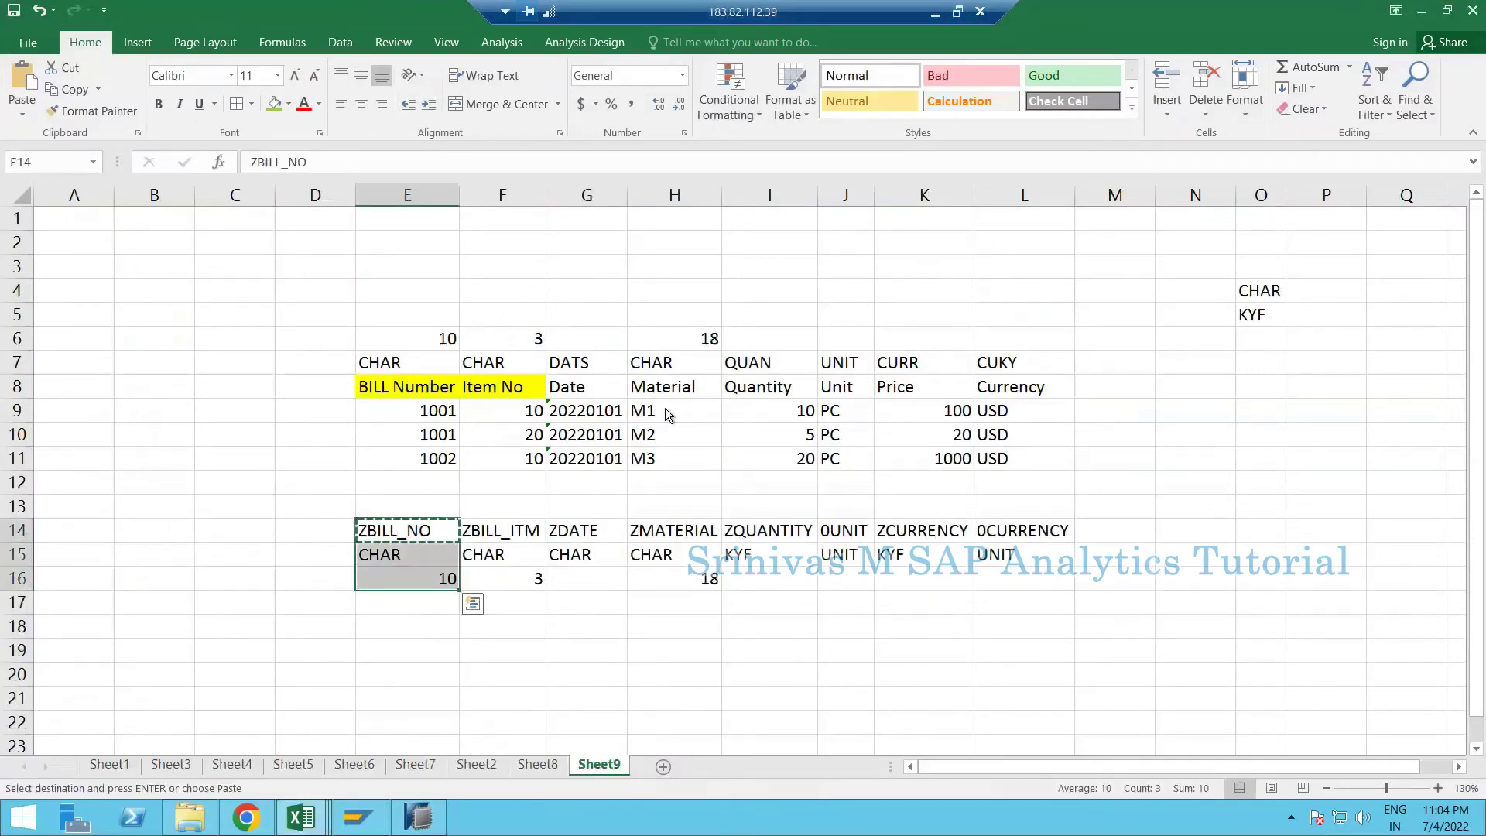
pyautogui.hotkey('alt', 'Tab')
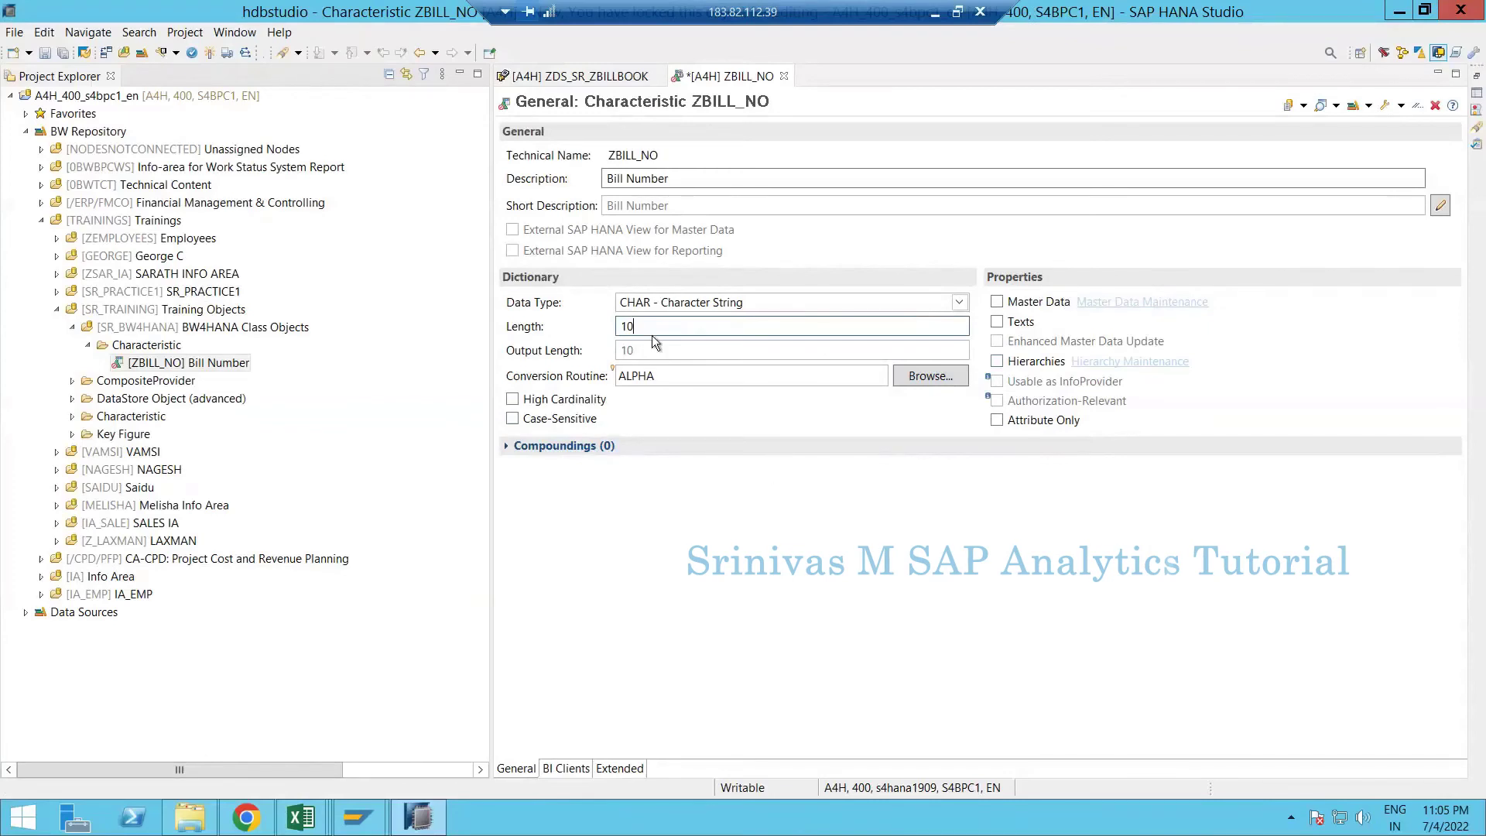
# - Activate the ZBILL_NO characteristic and close its editor
pyautogui.click(210, 55)
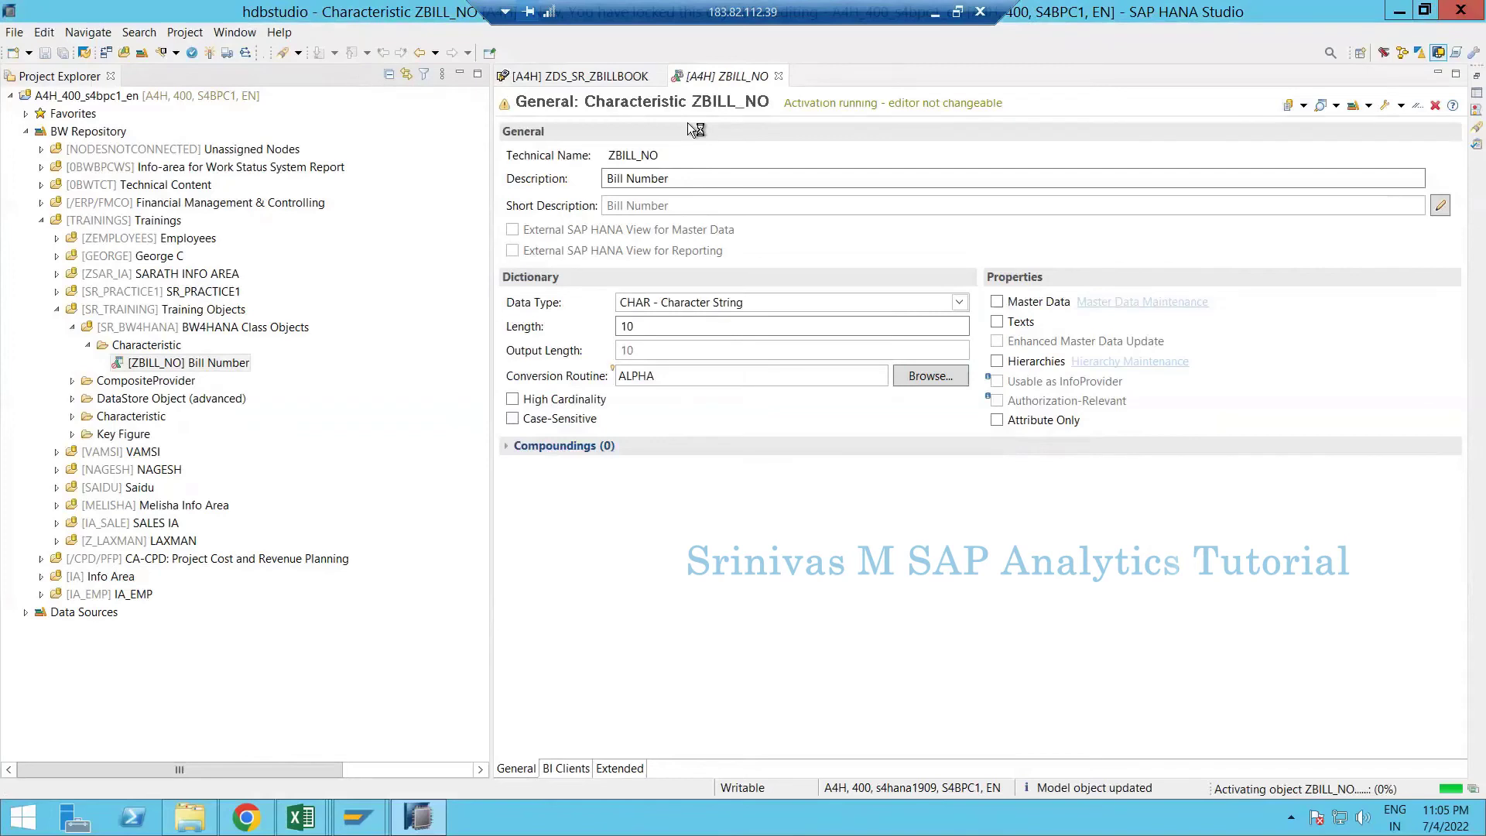
pyautogui.click(115, 366)
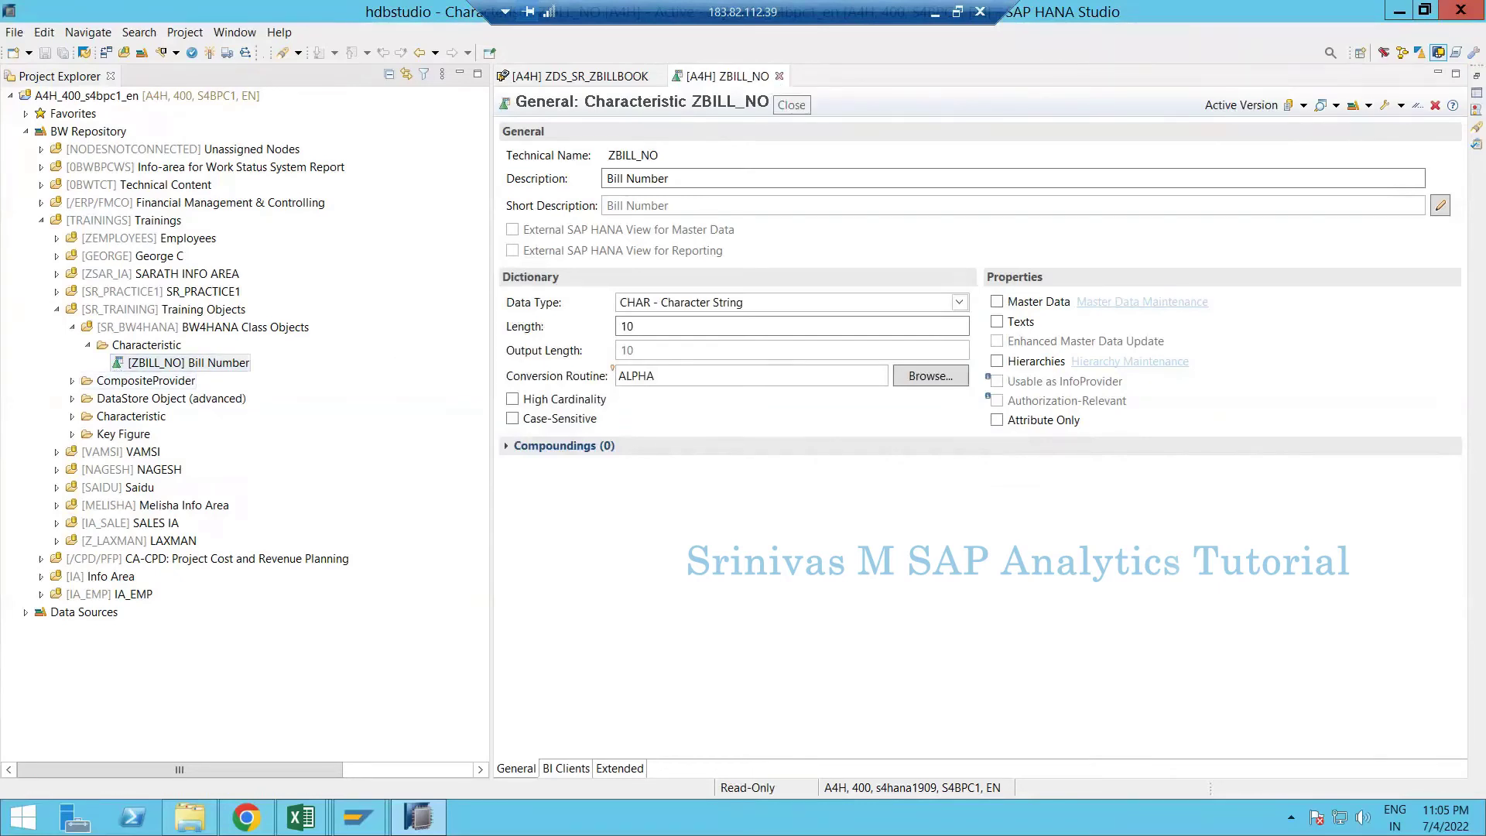
pyautogui.click(780, 76)
# - Copy ZBILL_ITM from cell F14 in Excel and paste it as the name of a new characteristic in SR_BW4HANA
pyautogui.click(315, 808)
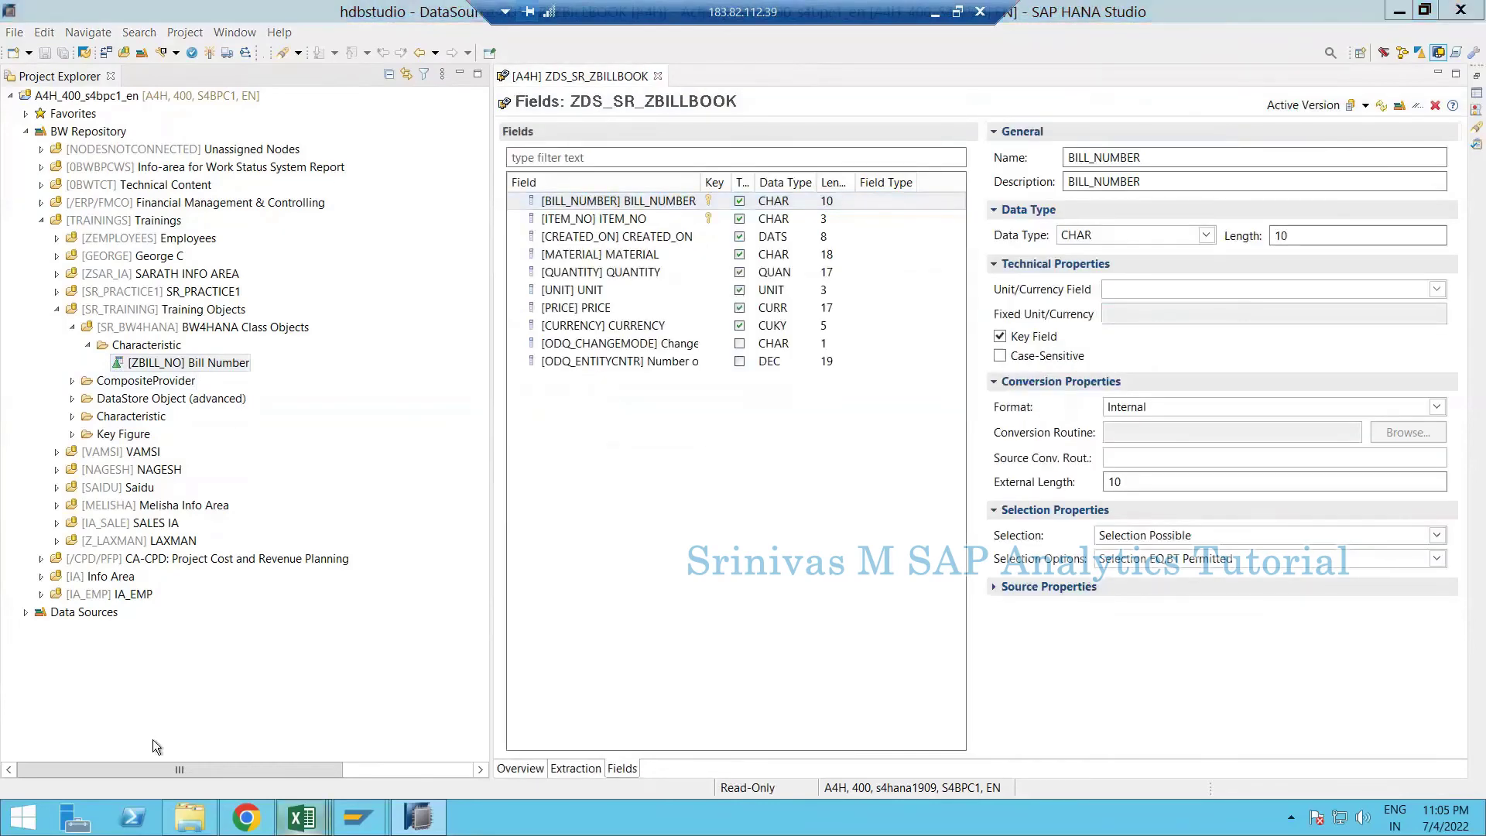
pyautogui.moveTo(302, 817)
pyautogui.click(548, 655)
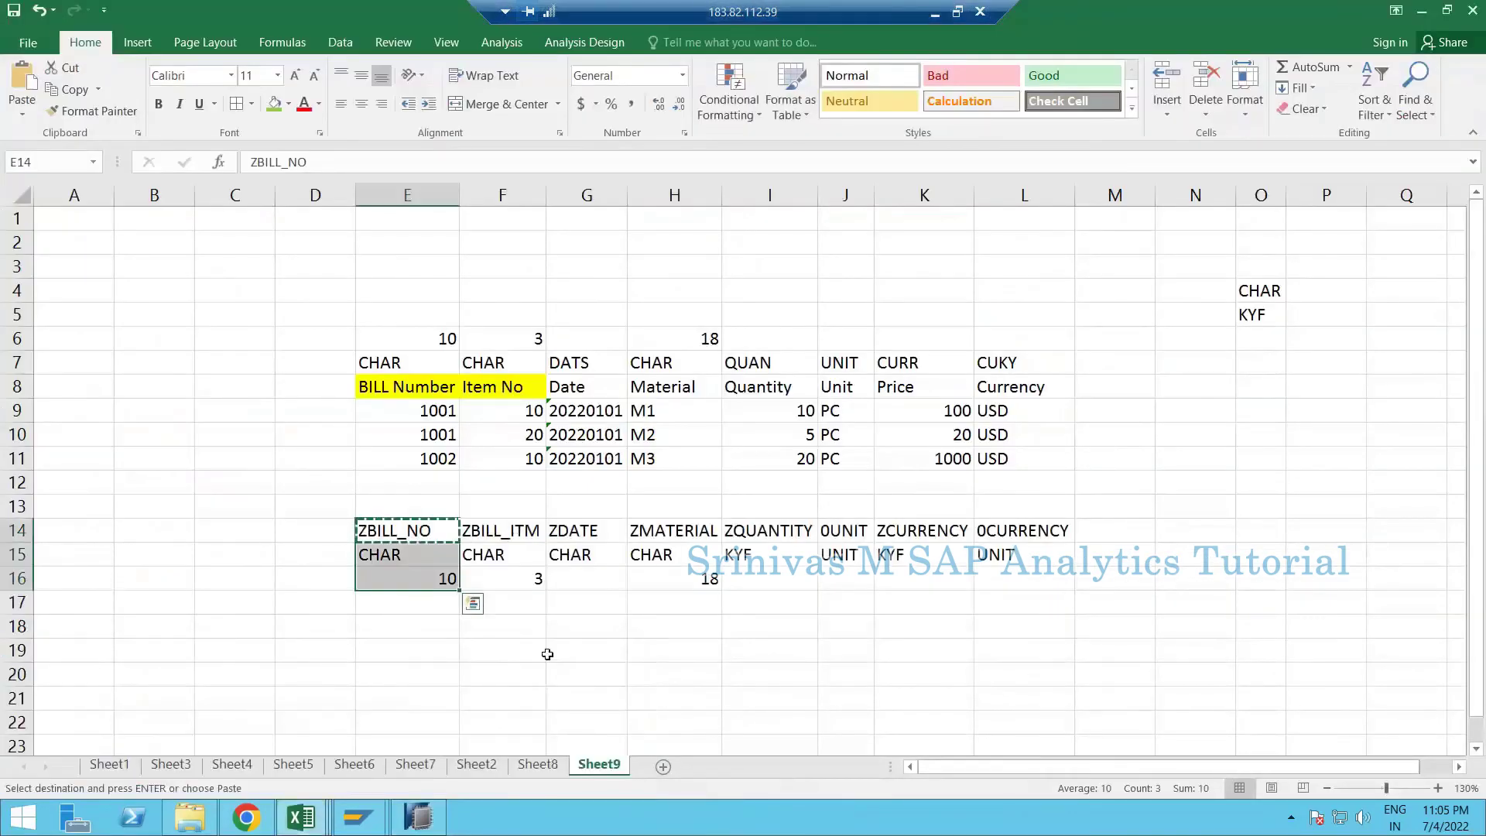
pyautogui.press('Right')
pyautogui.hotkey('ctrl', 'c')
pyautogui.hotkey('alt', 'Tab')
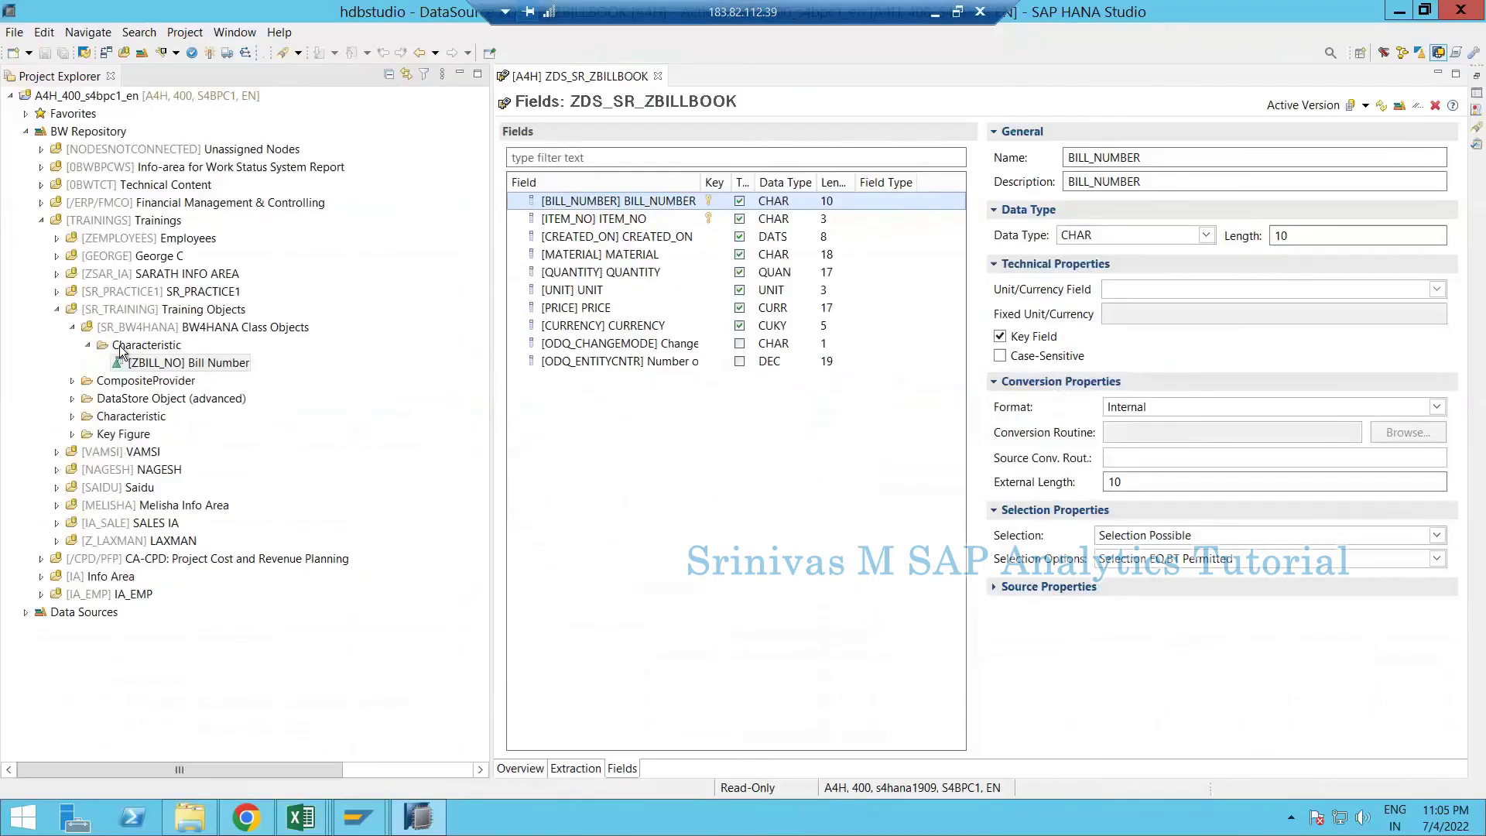
pyautogui.rightClick(119, 346)
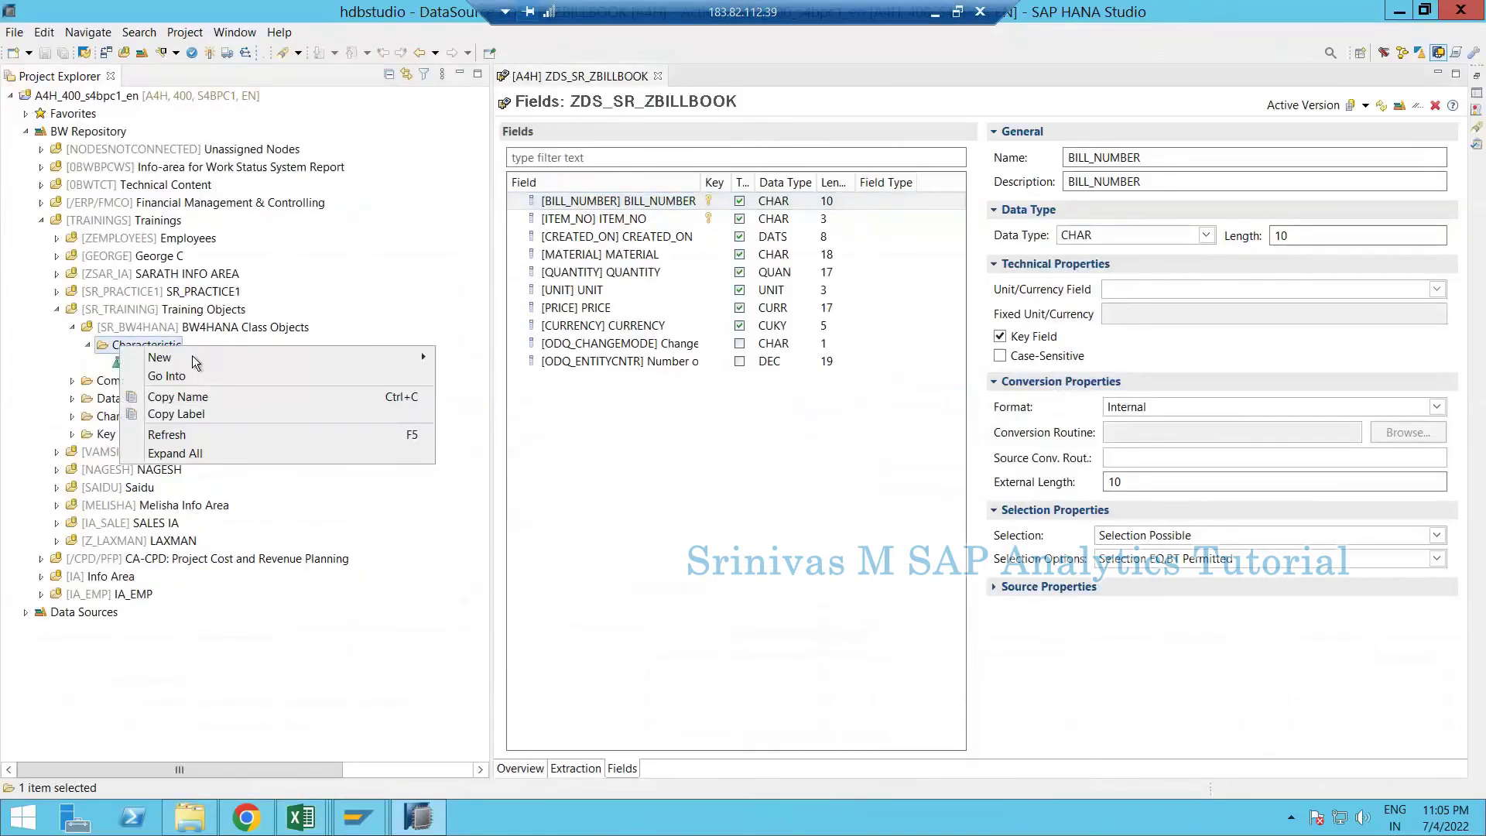
pyautogui.moveTo(192, 356)
pyautogui.click(492, 357)
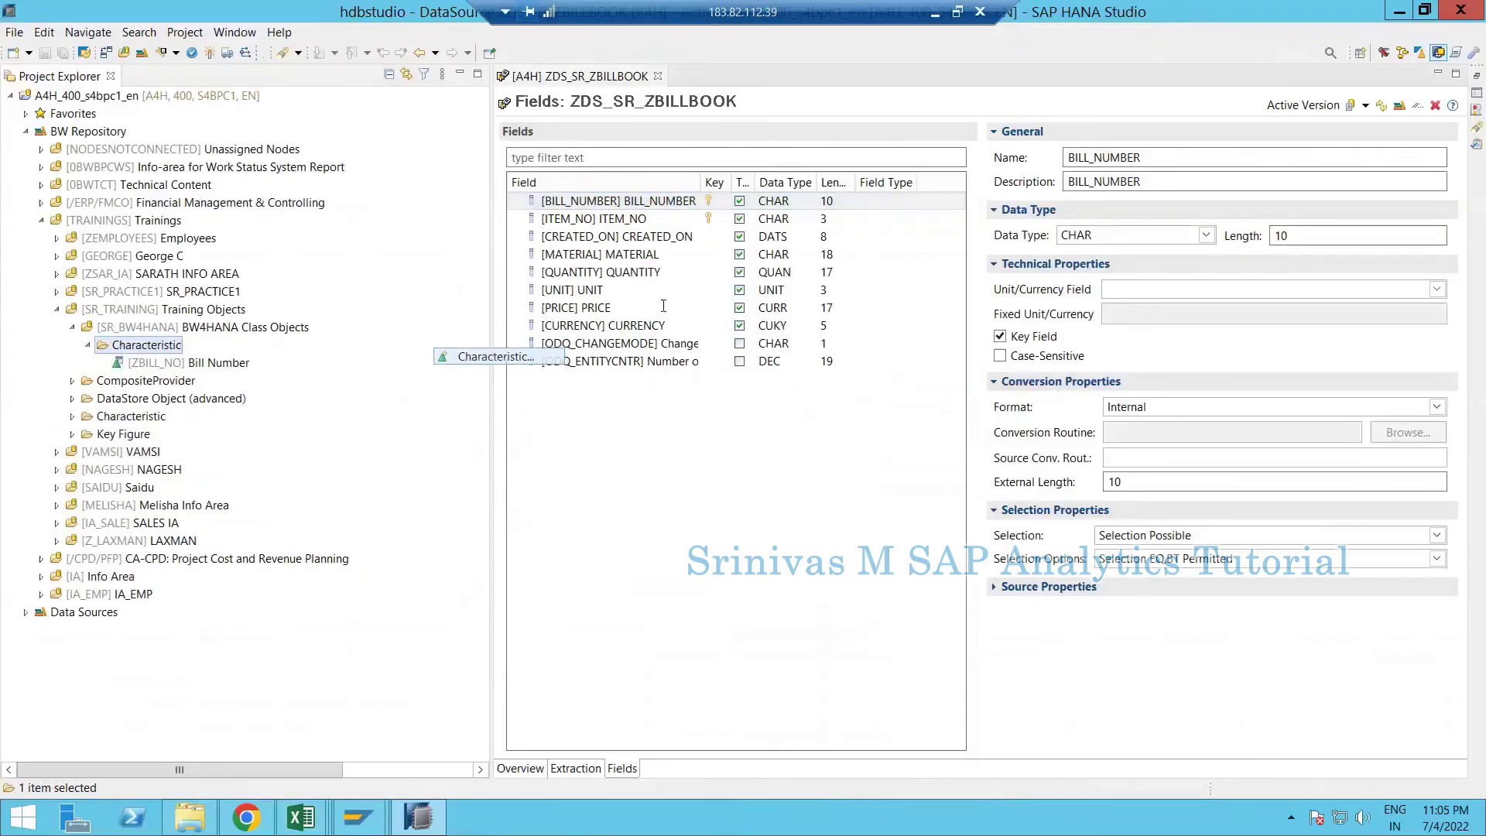
pyautogui.hotkey('ctrl', 'v')
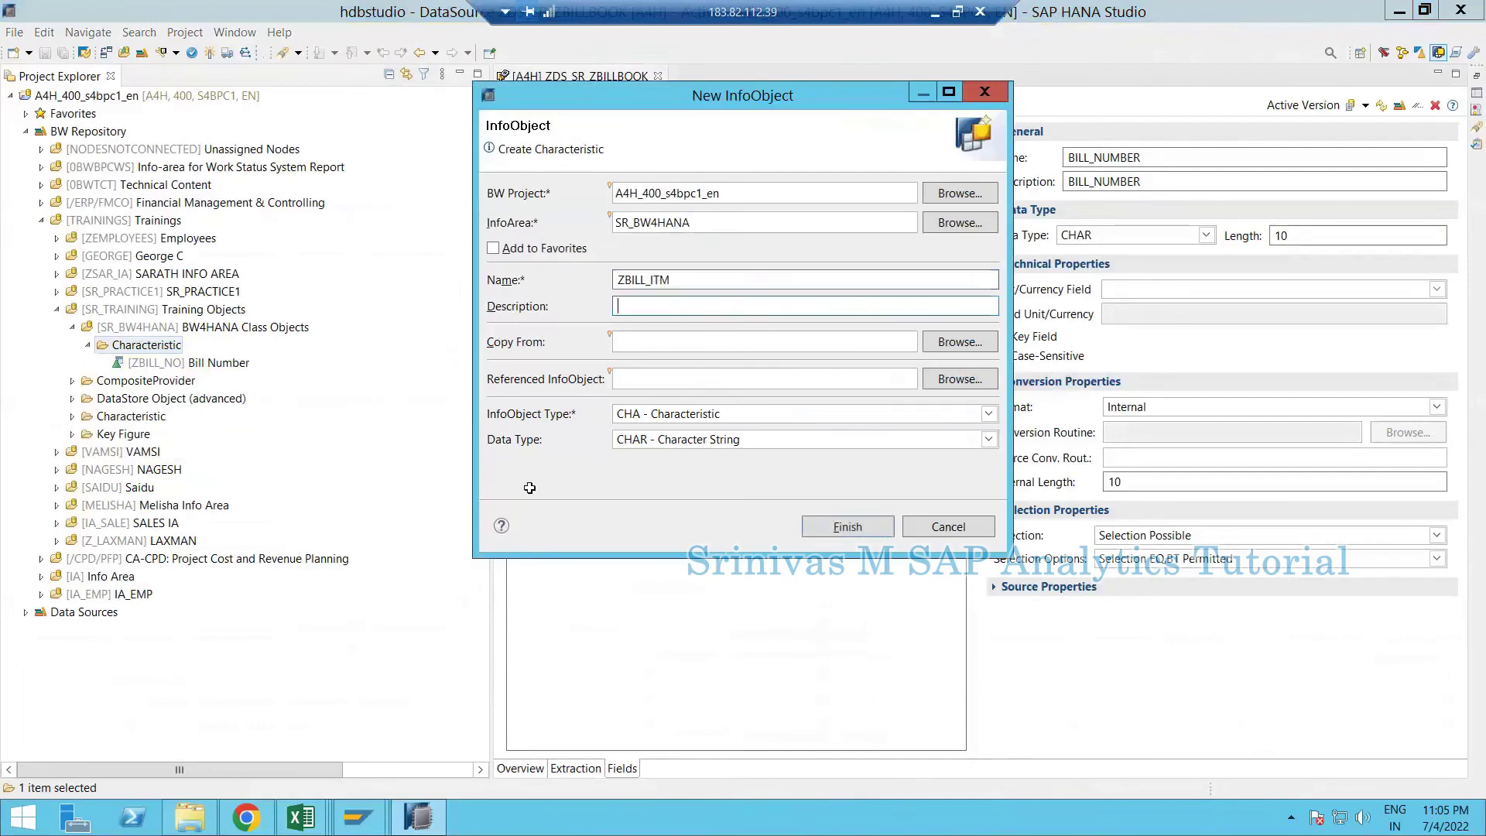
# - Copy Item No from cell F8 in Excel and paste it as the new InfoObject's description
pyautogui.hotkey('alt', 'Tab')
pyautogui.click(509, 388)
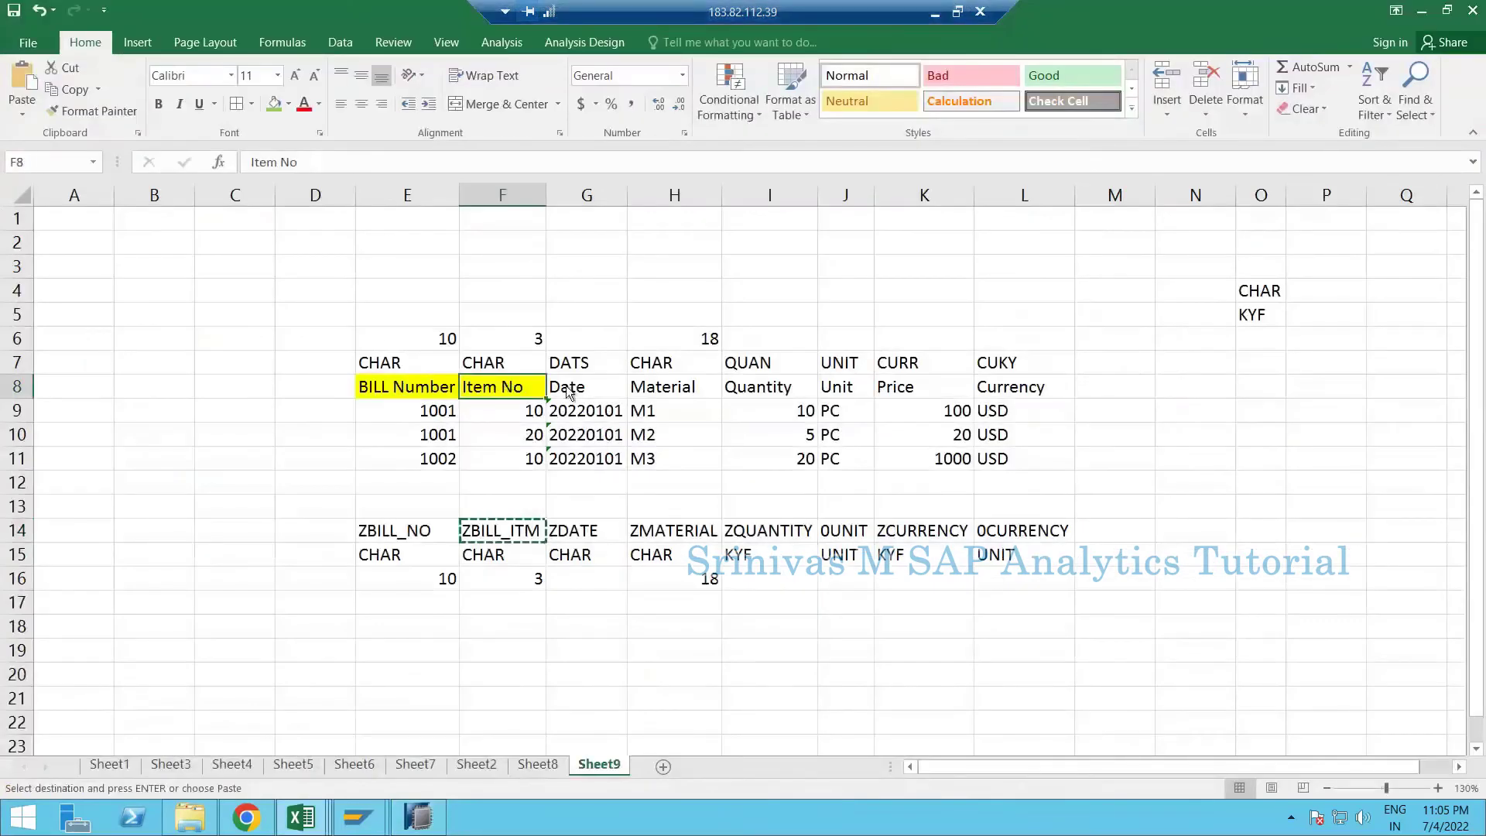
pyautogui.hotkey('ctrl', 'c')
pyautogui.hotkey('alt', 'Tab')
pyautogui.press('Tab')
pyautogui.hotkey('ctrl', 'v')
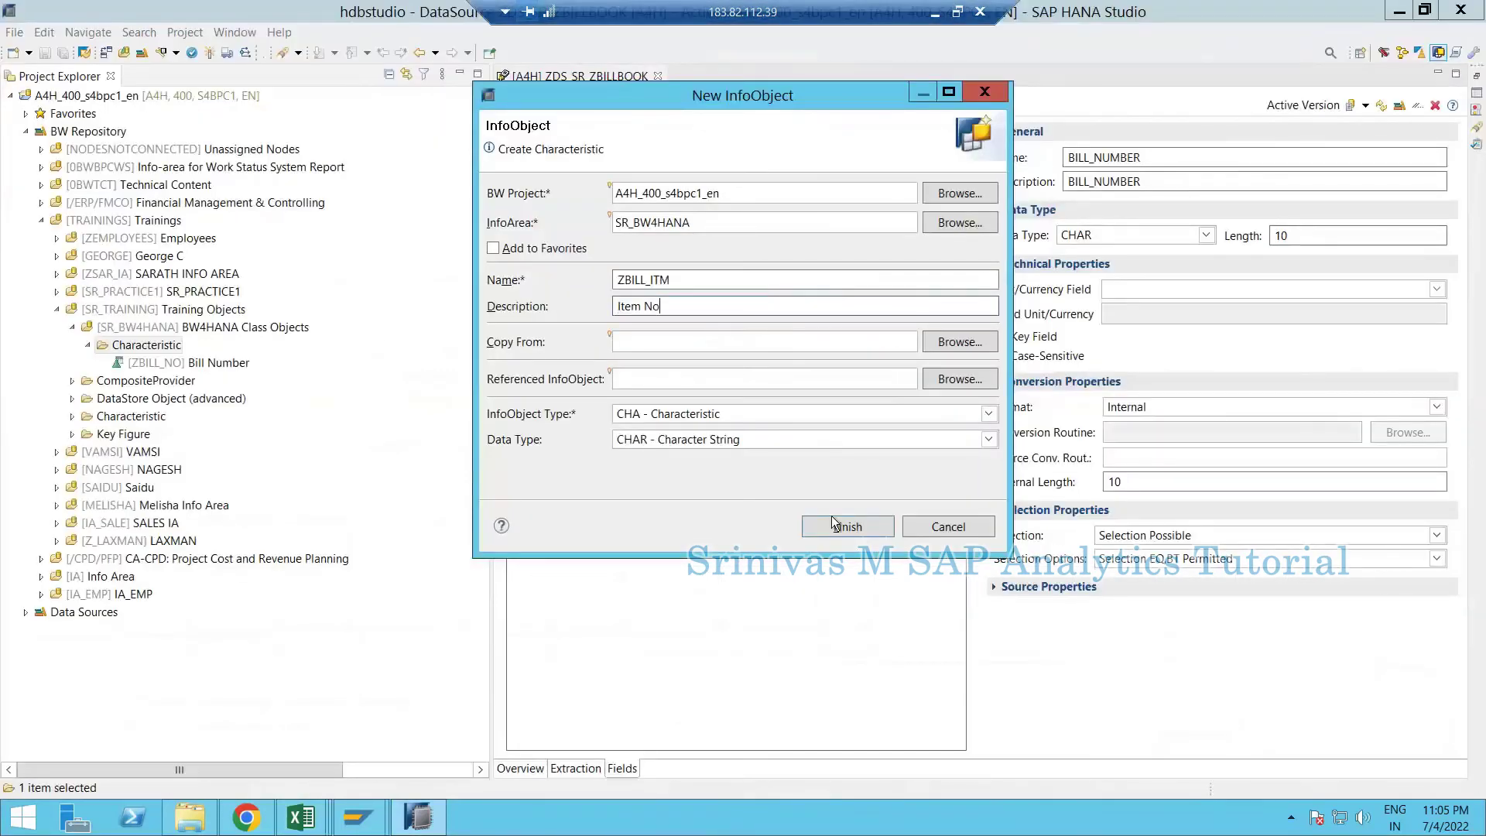
# - Finish creating ZBILL_ITM with a length of 3 and activate it
pyautogui.click(833, 523)
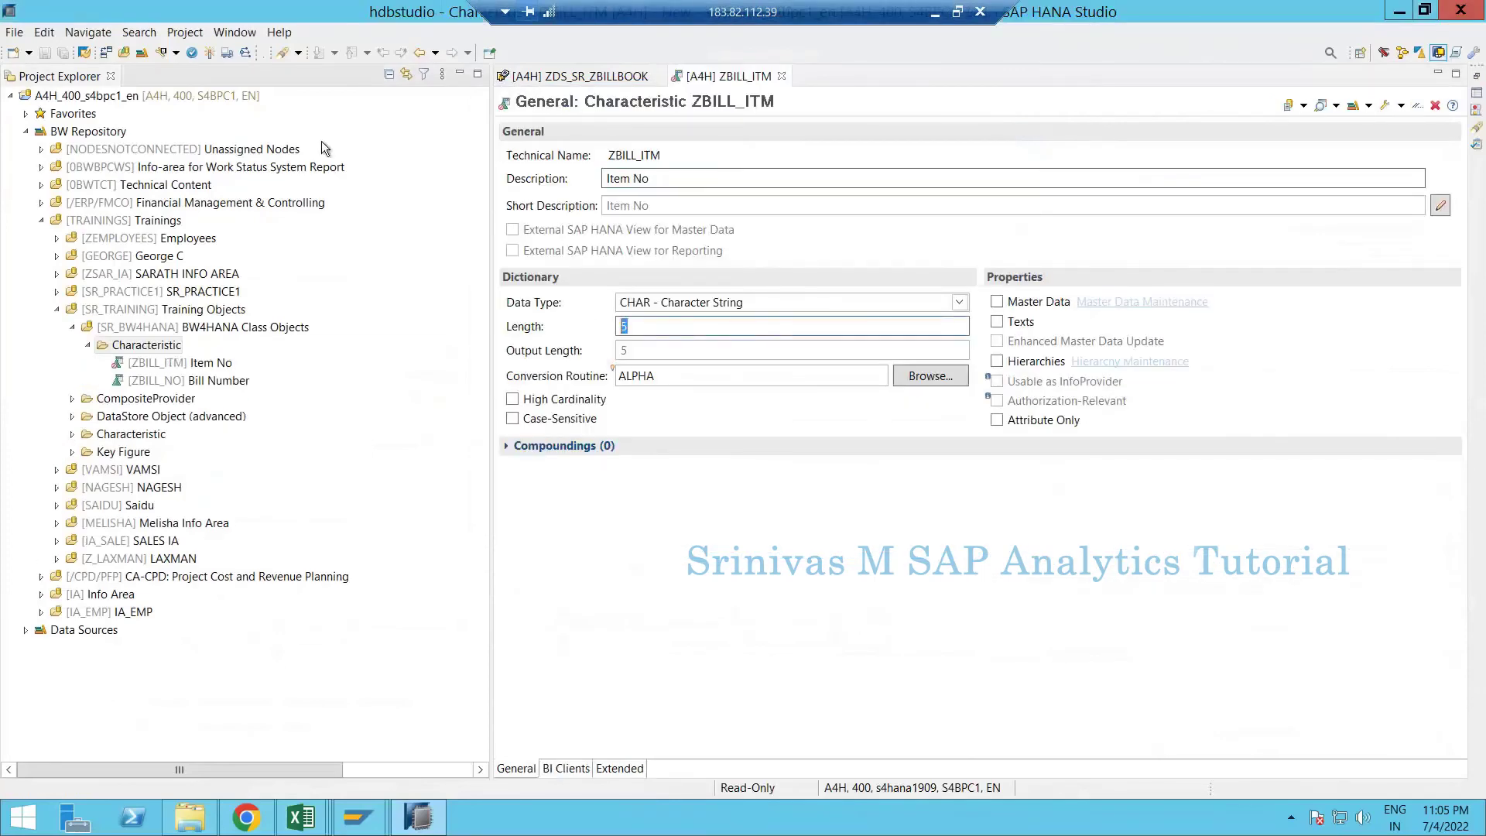
pyautogui.write('3')
pyautogui.click(212, 56)
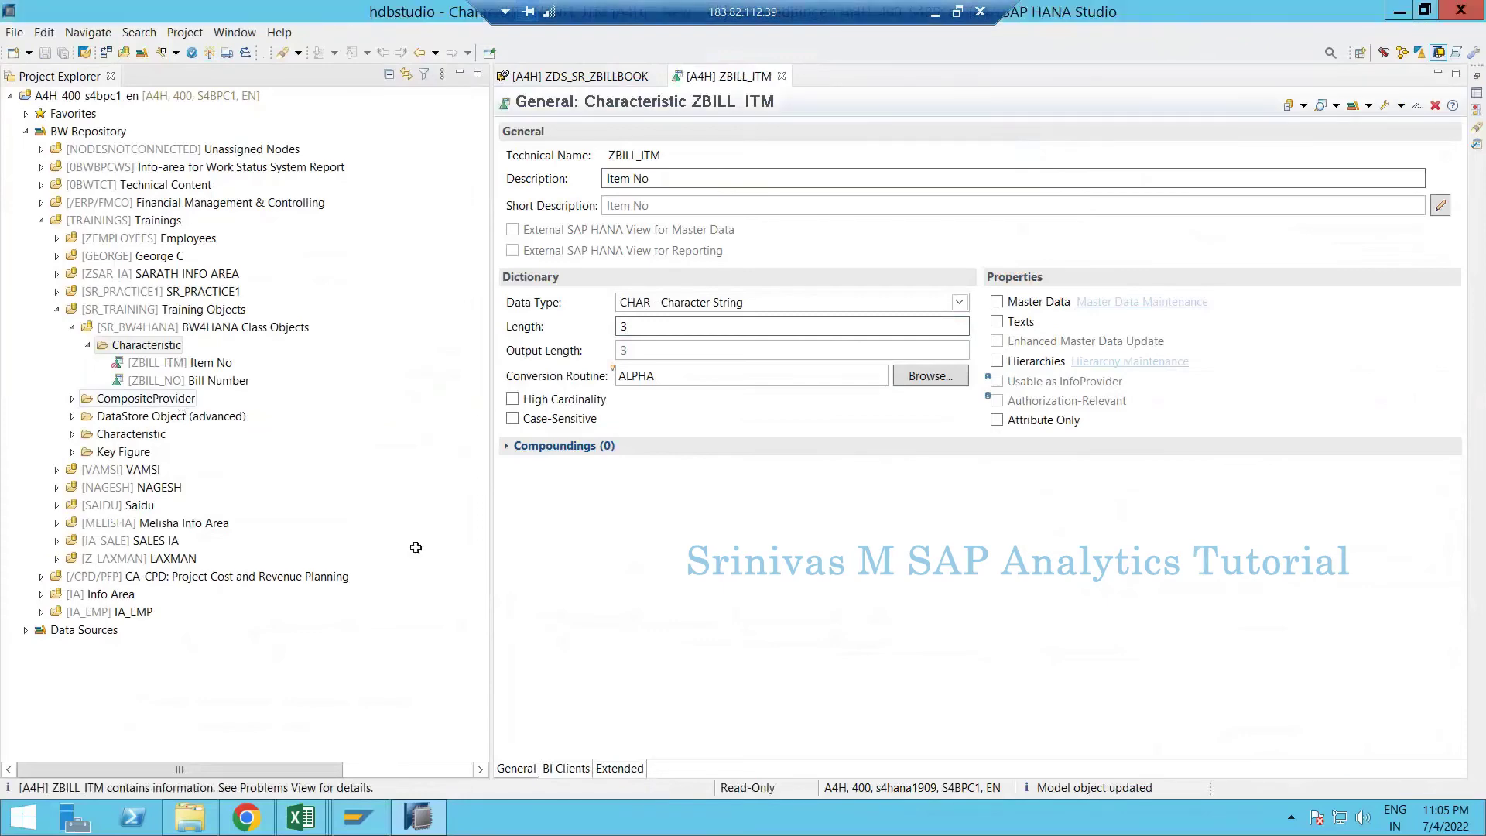
# - Copy ZDATE from cell G14 in Excel and paste it as the name of a new characteristic in SR_BW4HANA
pyautogui.hotkey('alt', 'Tab')
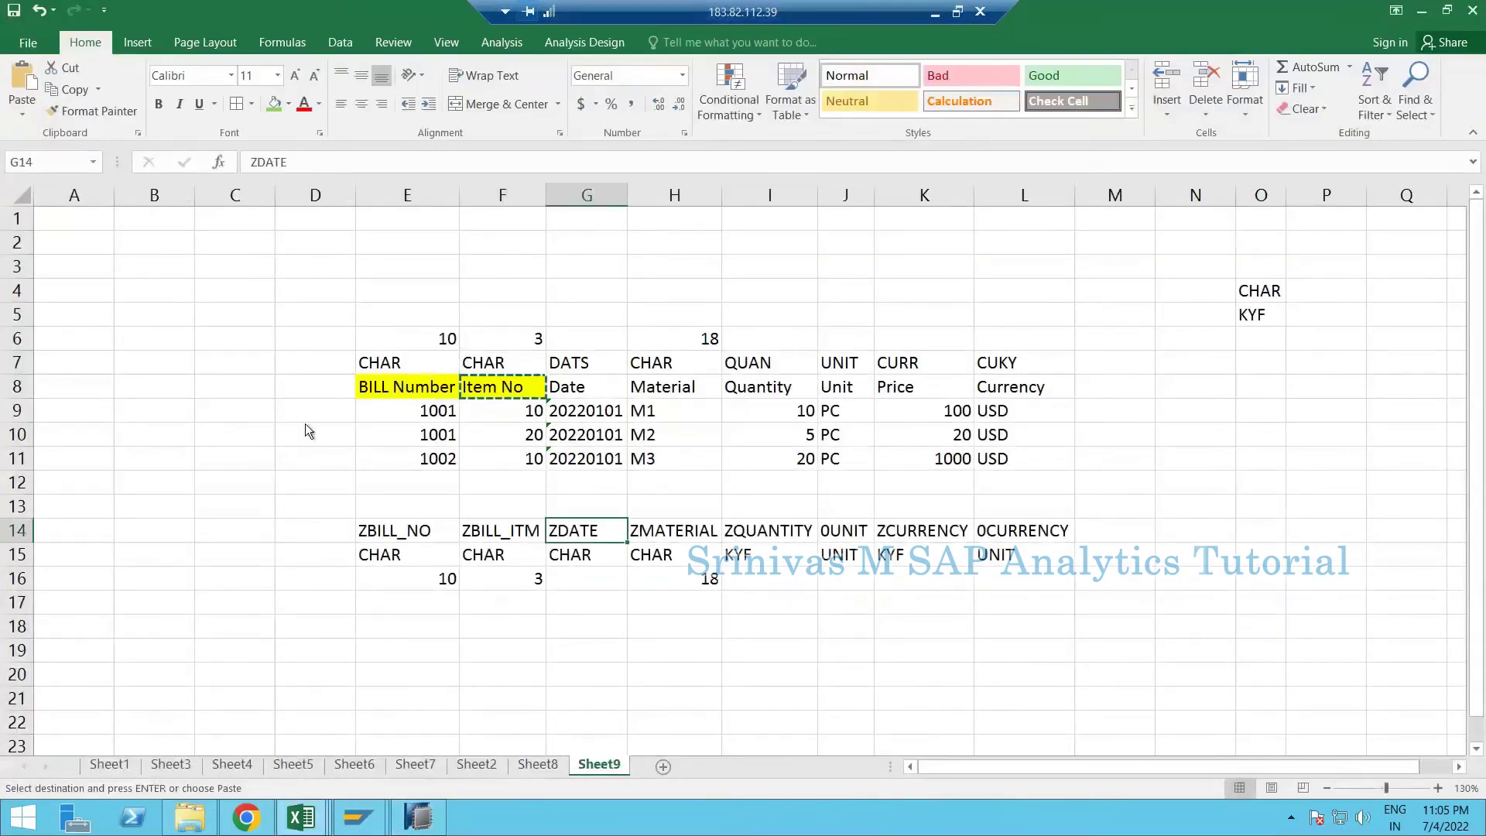
pyautogui.hotkey('ctrl', 'c')
pyautogui.hotkey('alt', 'Tab')
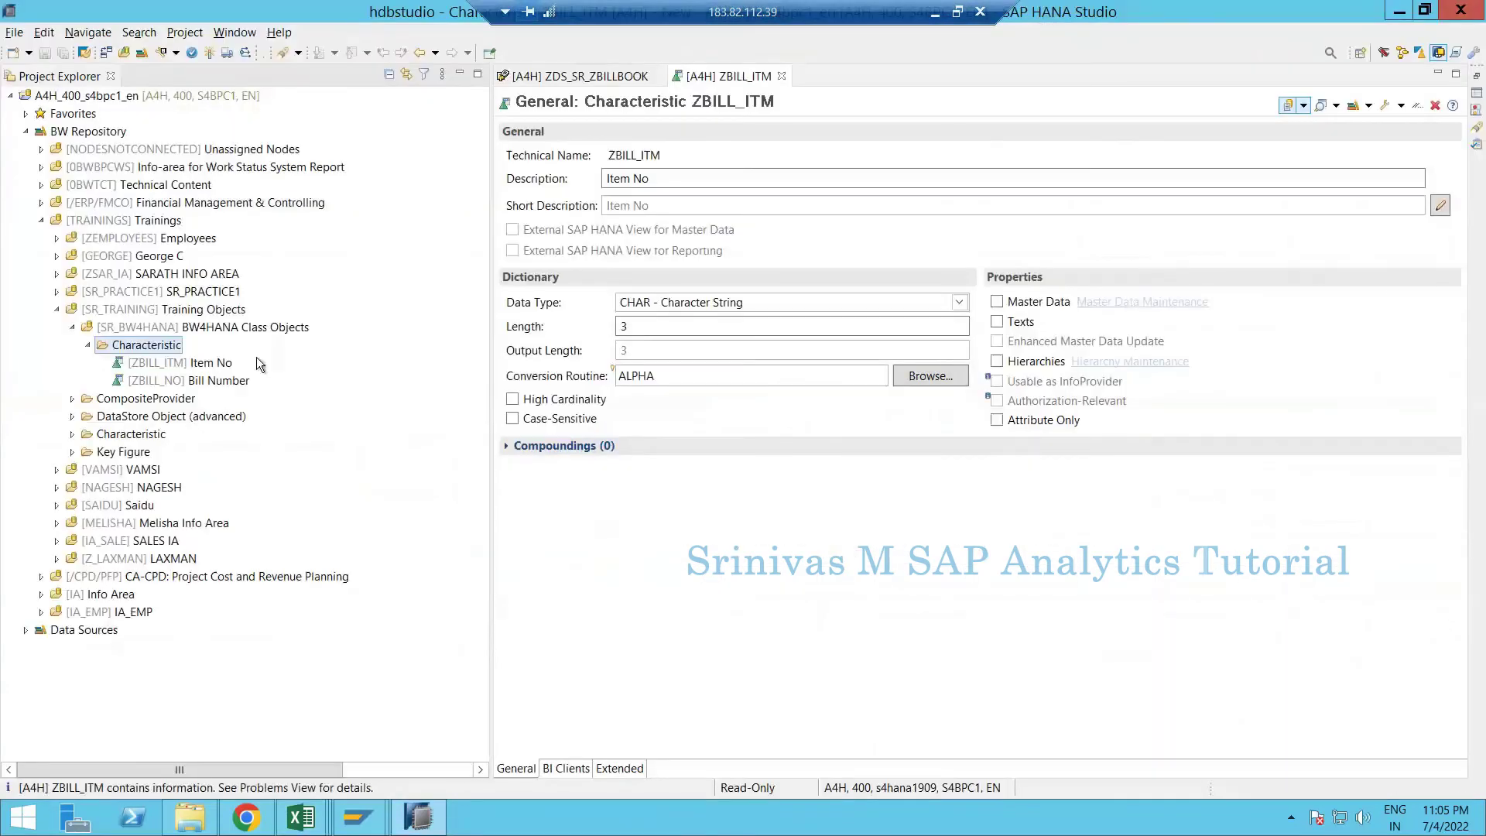
pyautogui.rightClick(152, 347)
pyautogui.moveTo(433, 358)
pyautogui.click(533, 358)
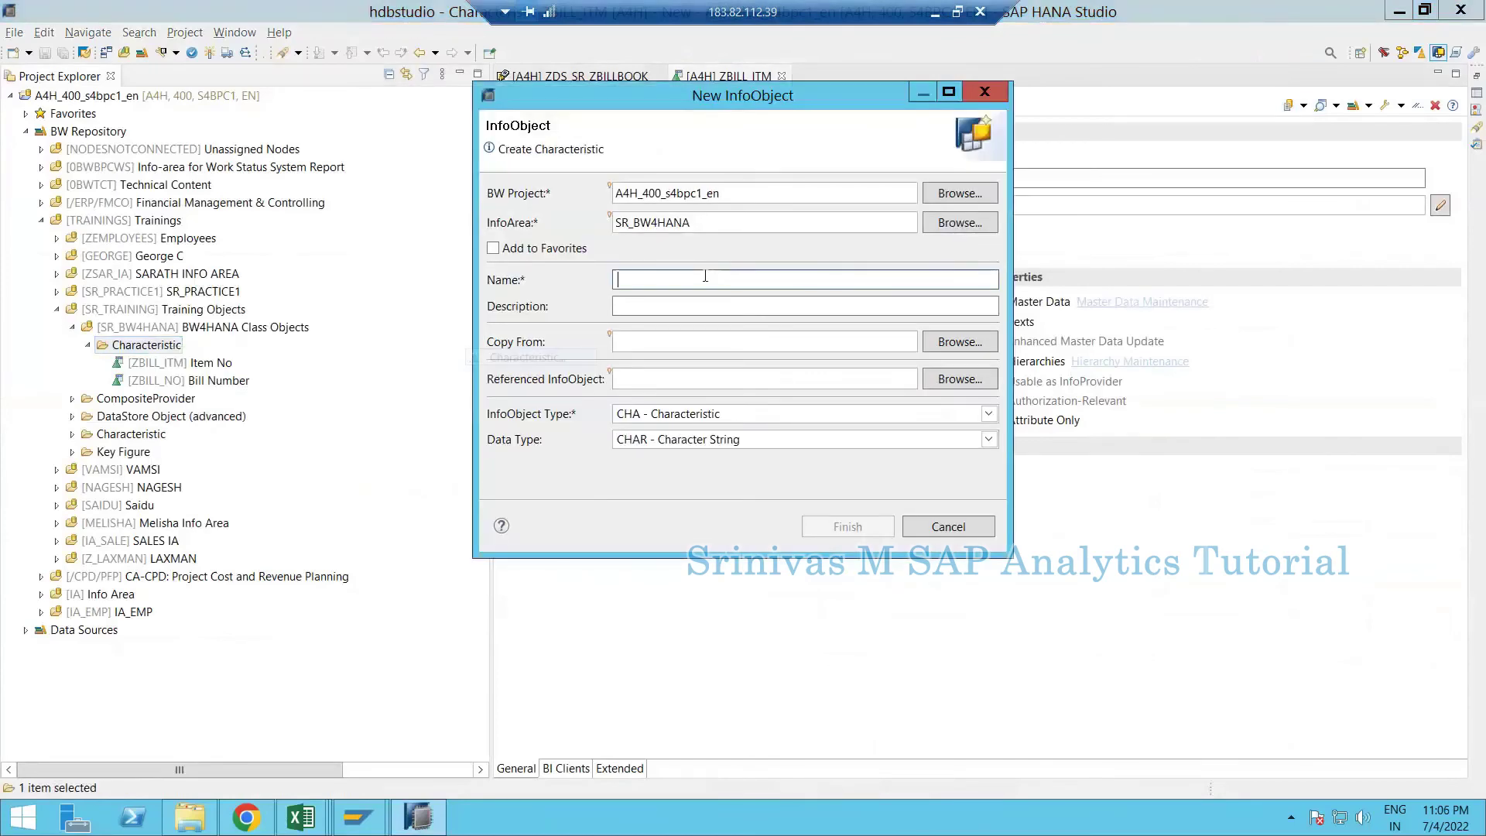
pyautogui.hotkey('ctrl', 'v')
pyautogui.press('Tab')
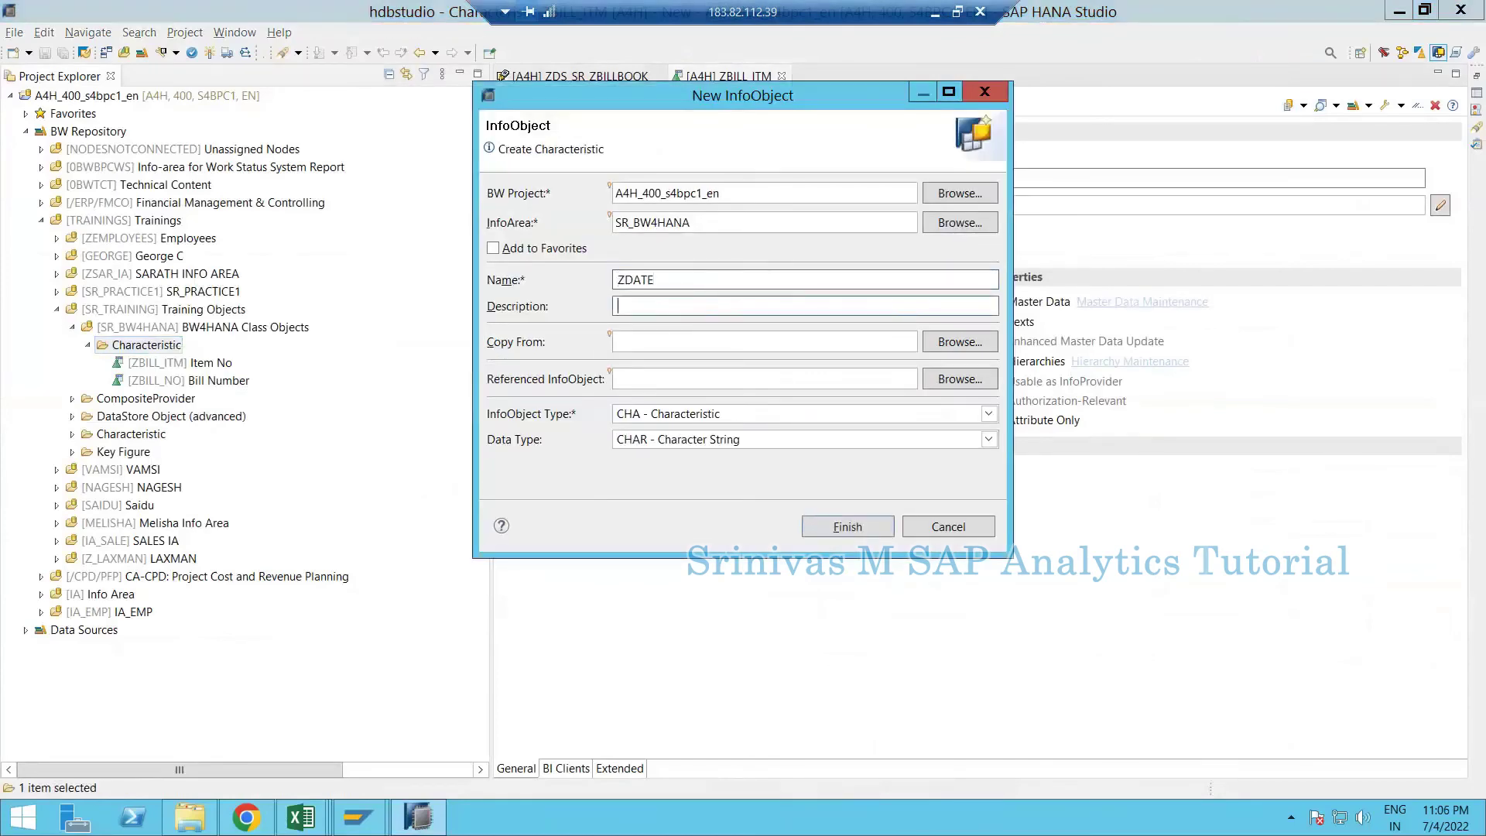
# - Describe the ZDATE InfoObject as Created On, set its data type to DATS - Date in Format YYYYMMDD and finish creating it
pyautogui.write('Created On')
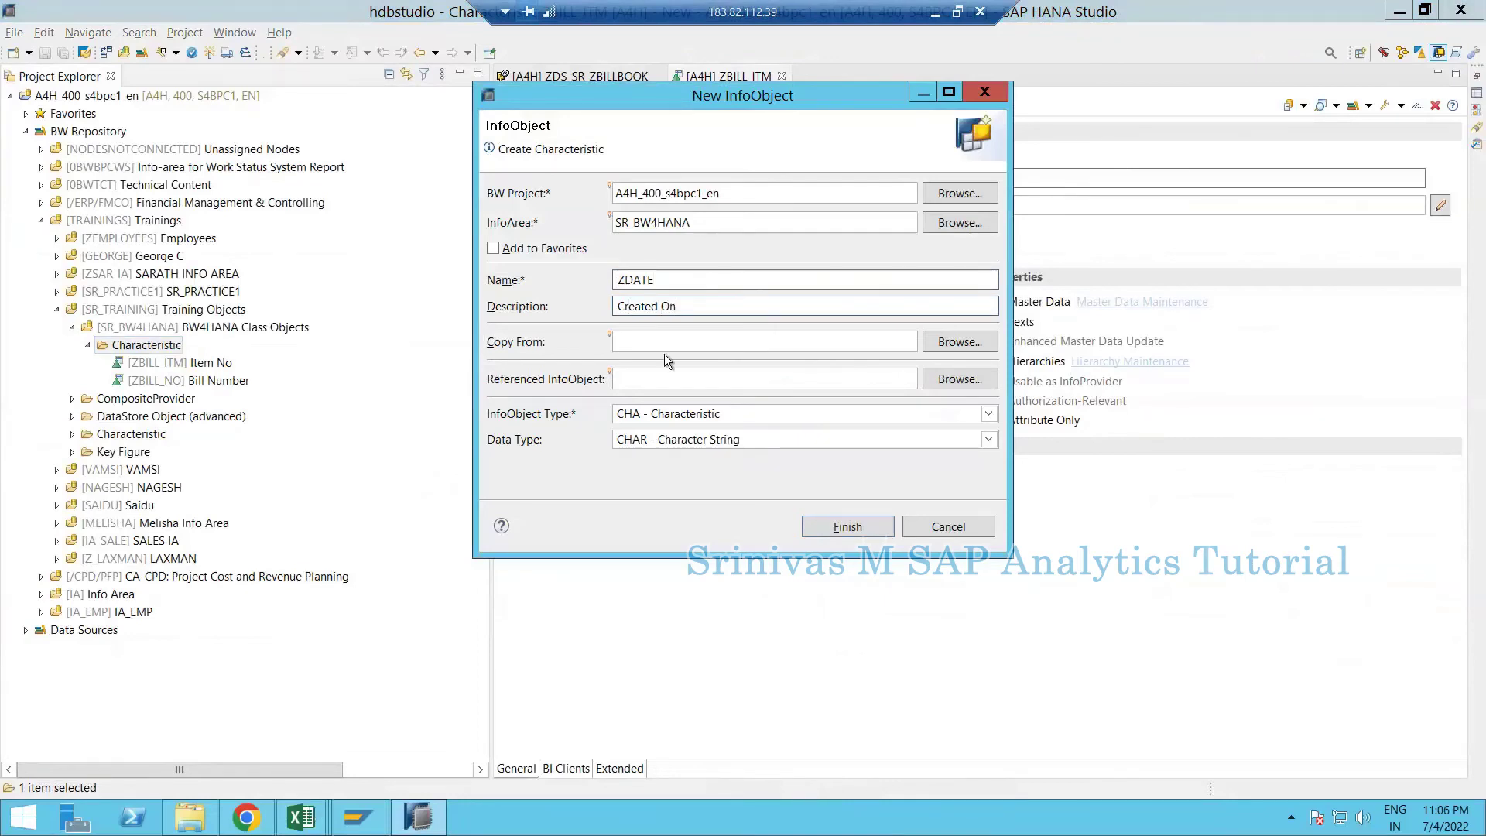
pyautogui.click(655, 440)
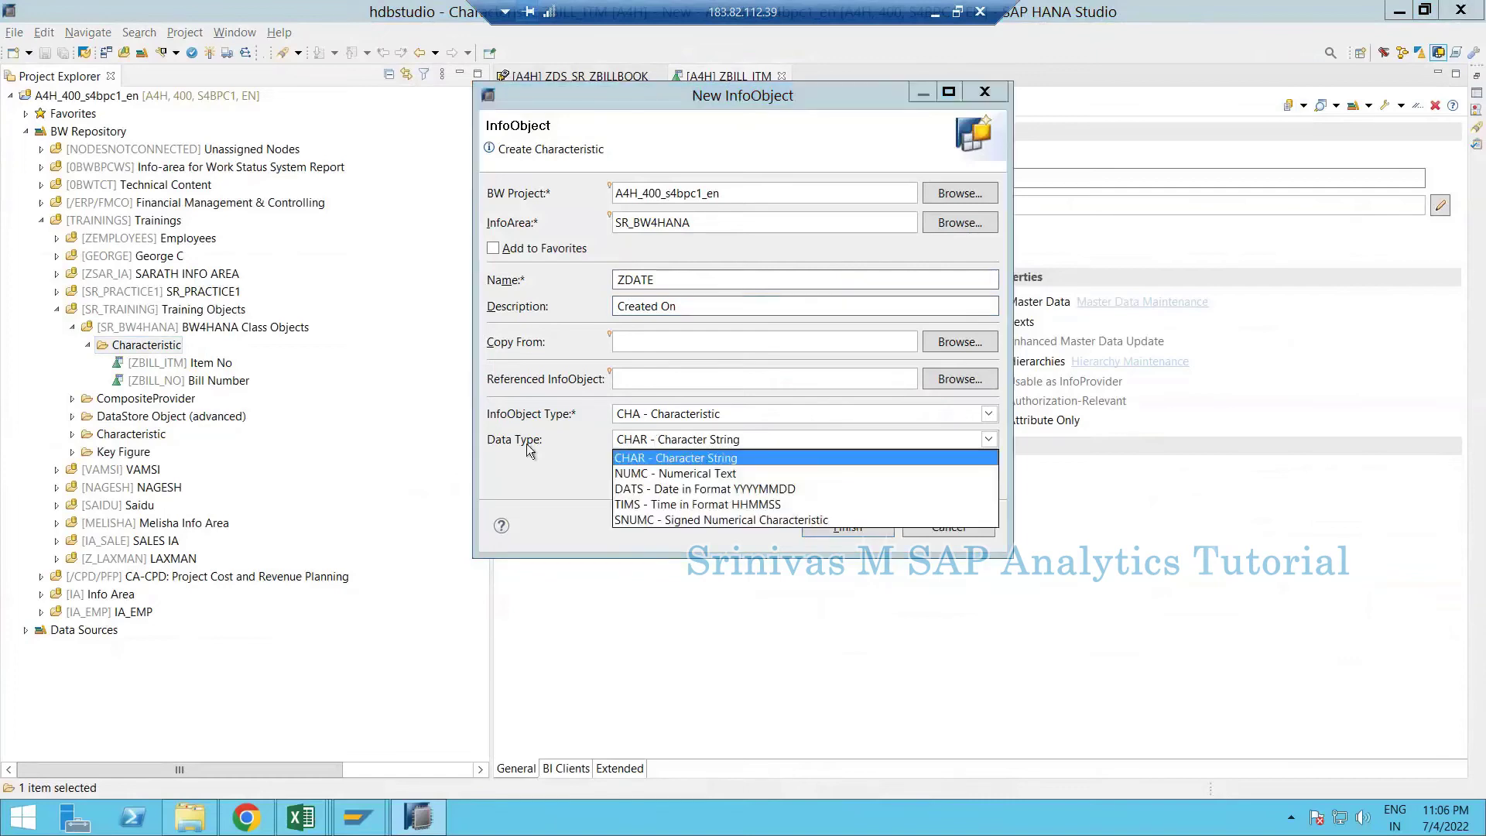
pyautogui.click(635, 489)
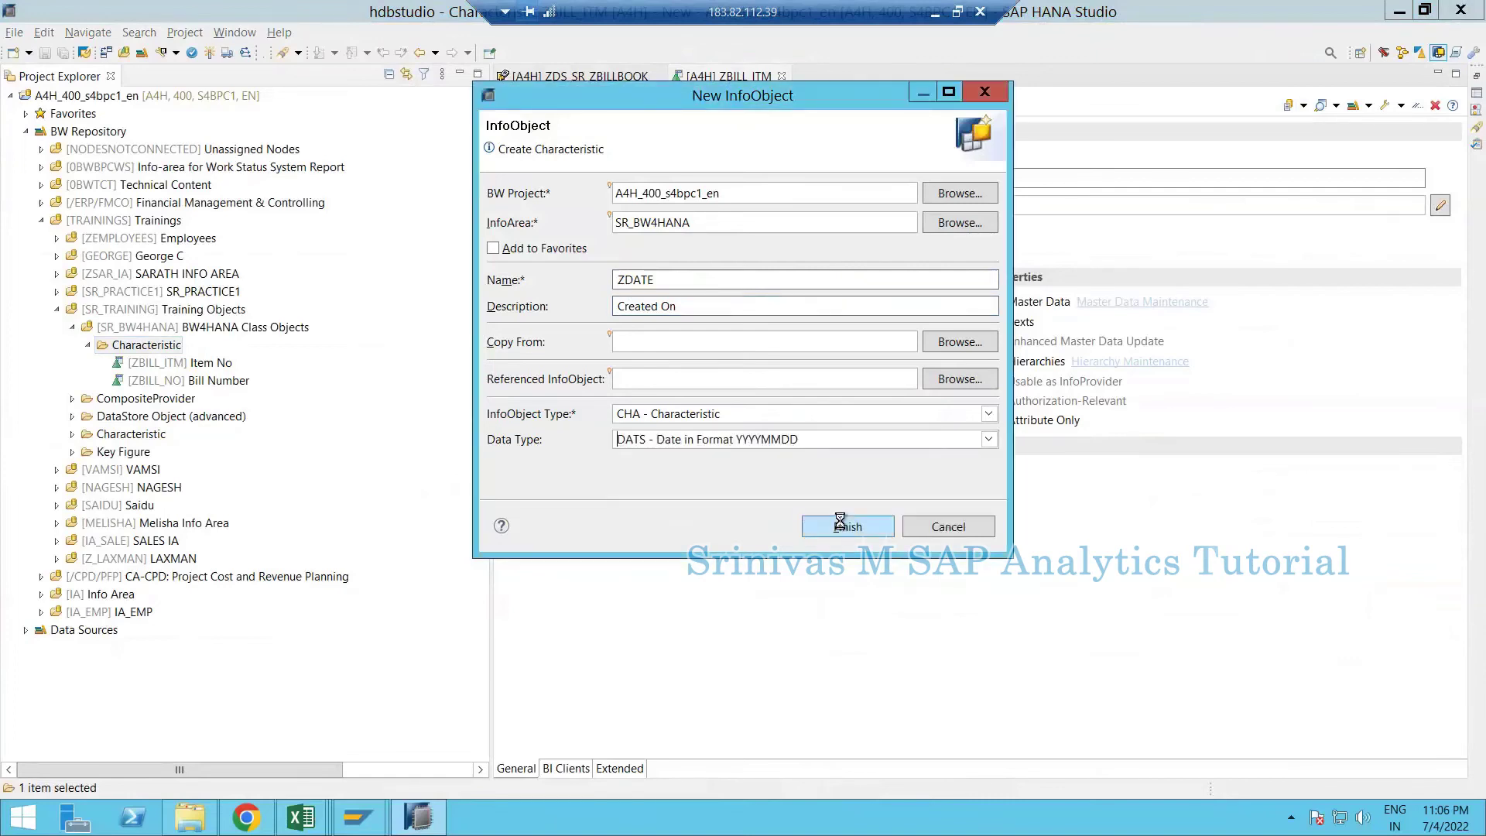
pyautogui.click(844, 526)
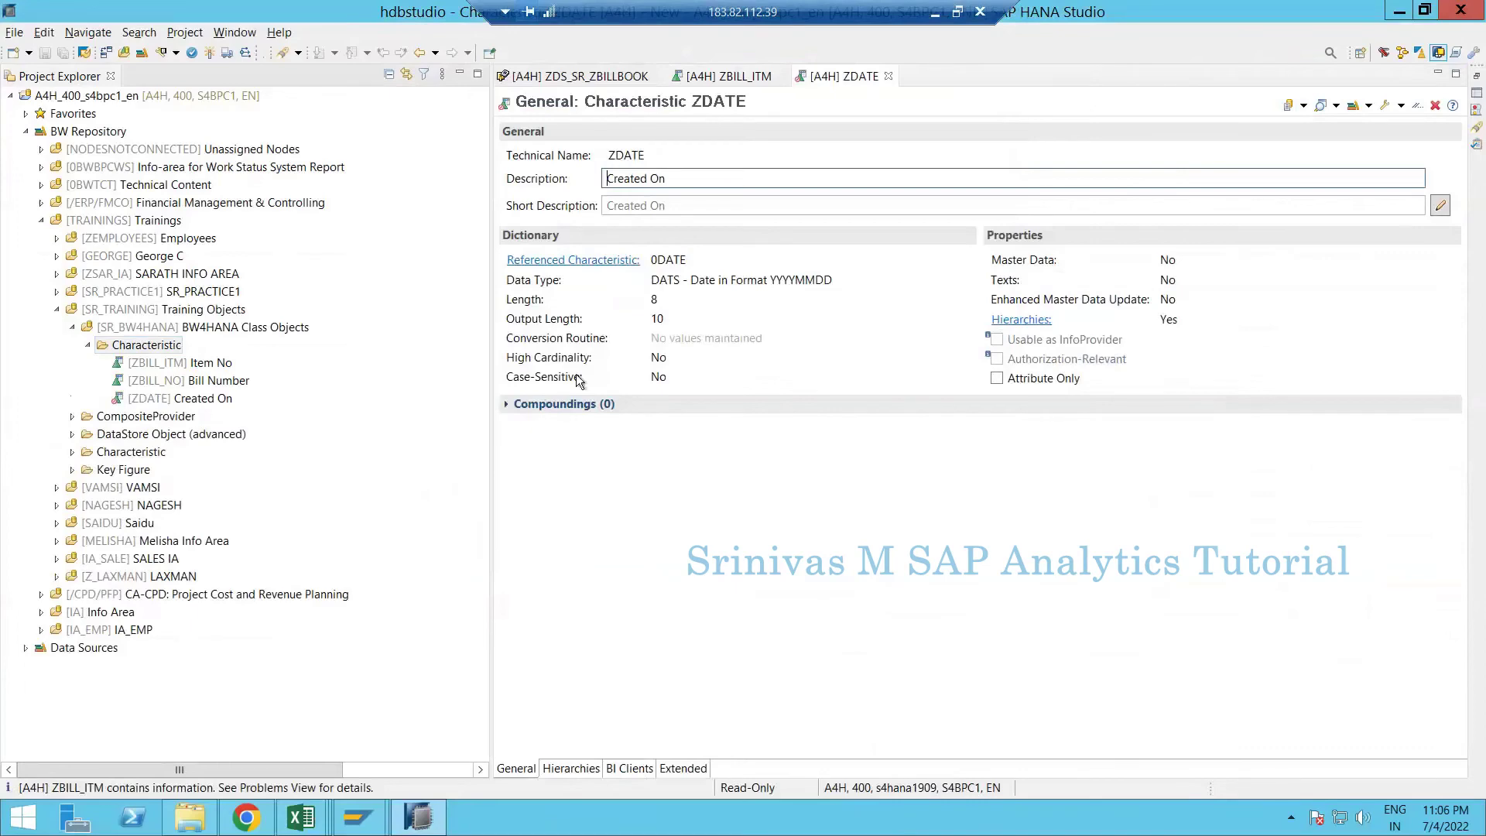
# - Copy ZMATERIAL from cell H14 in Excel, then return to SAP HANA Studio and activate the ZDATE characteristic
pyautogui.hotkey('alt', 'Tab')
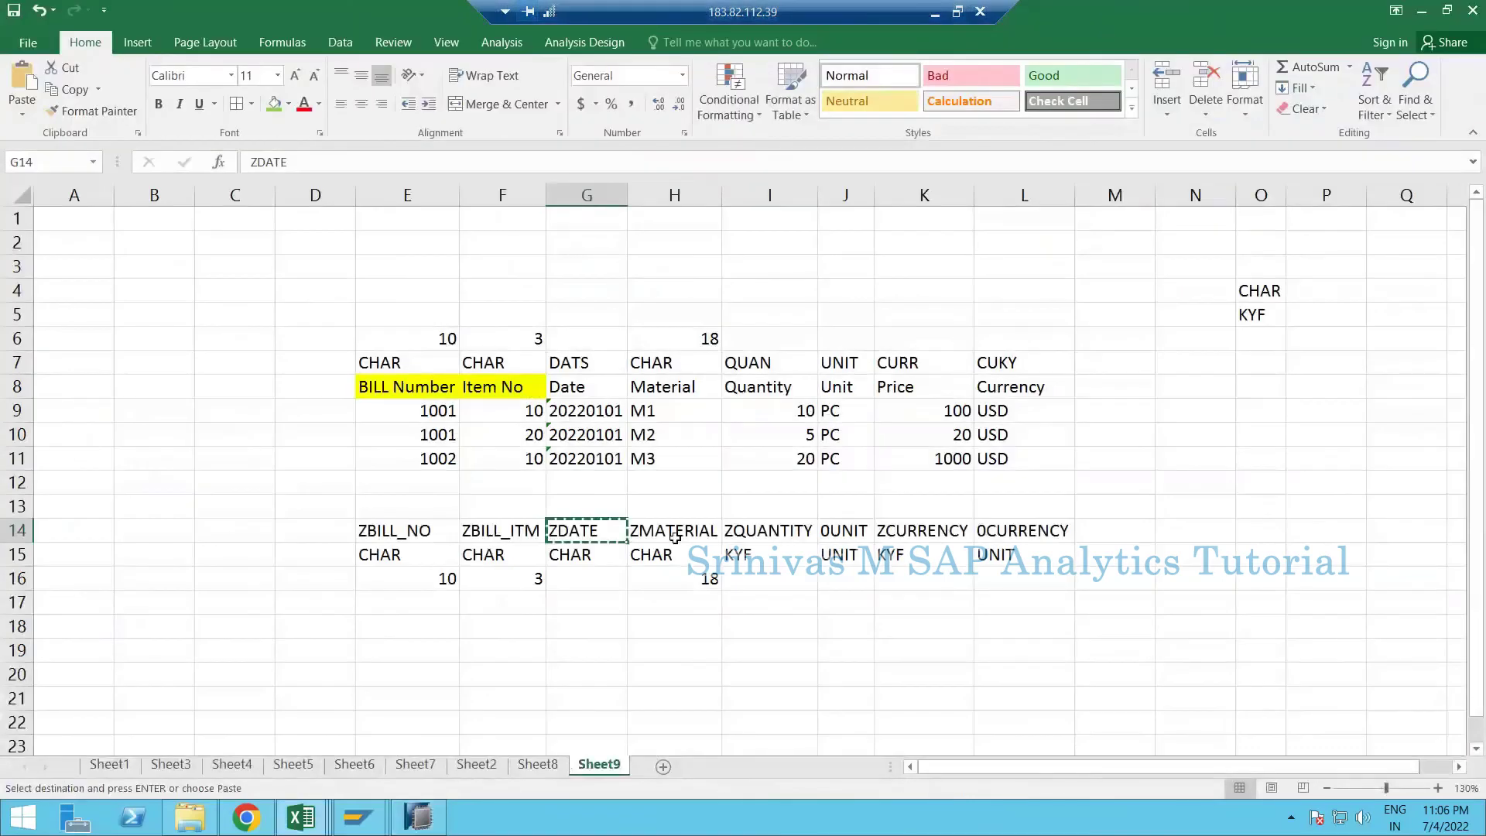
pyautogui.click(675, 536)
pyautogui.hotkey('ctrl', 'c')
pyautogui.hotkey('alt', 'Tab')
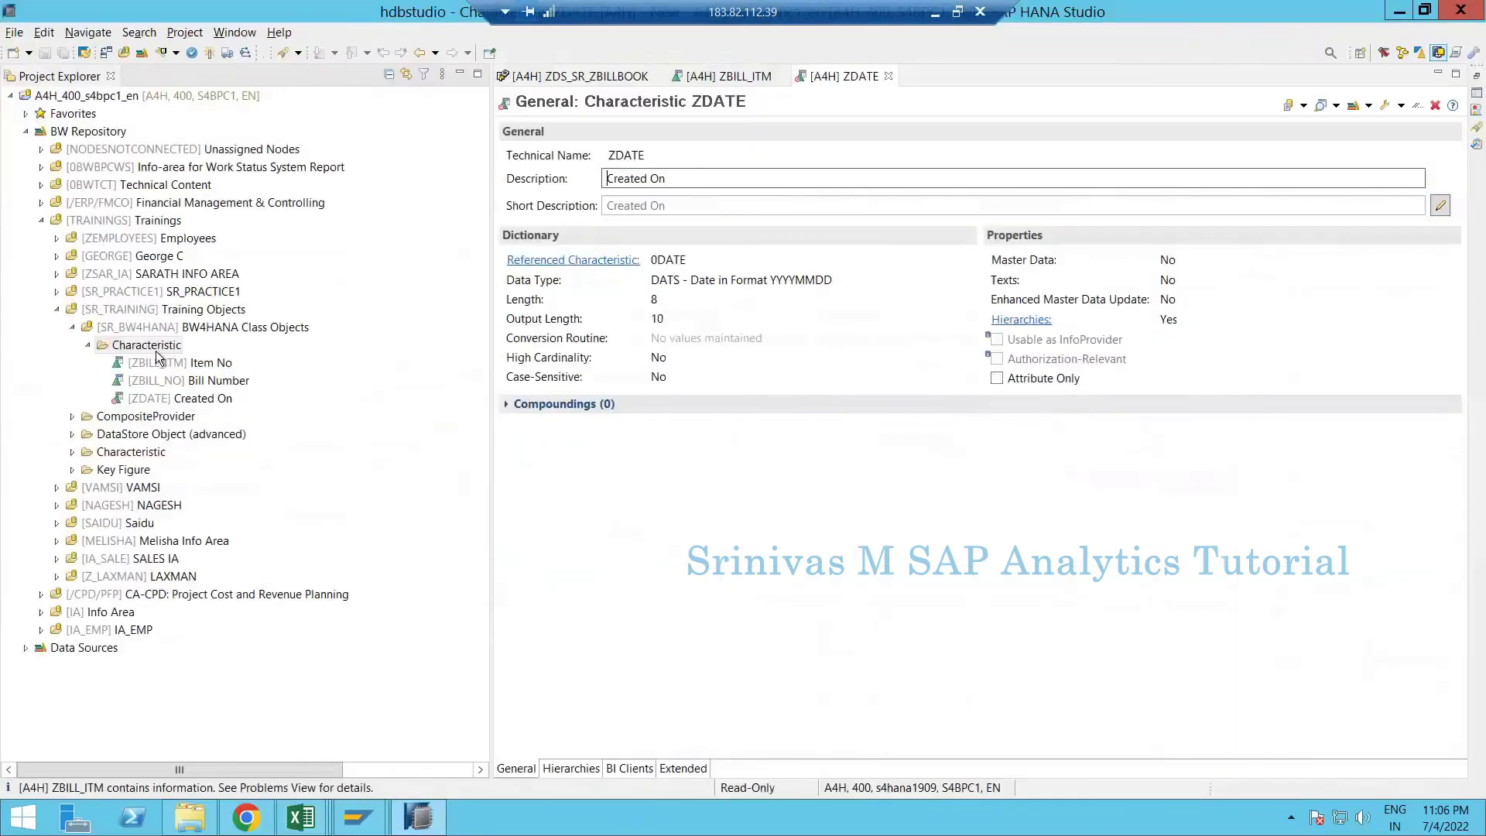
pyautogui.click(157, 359)
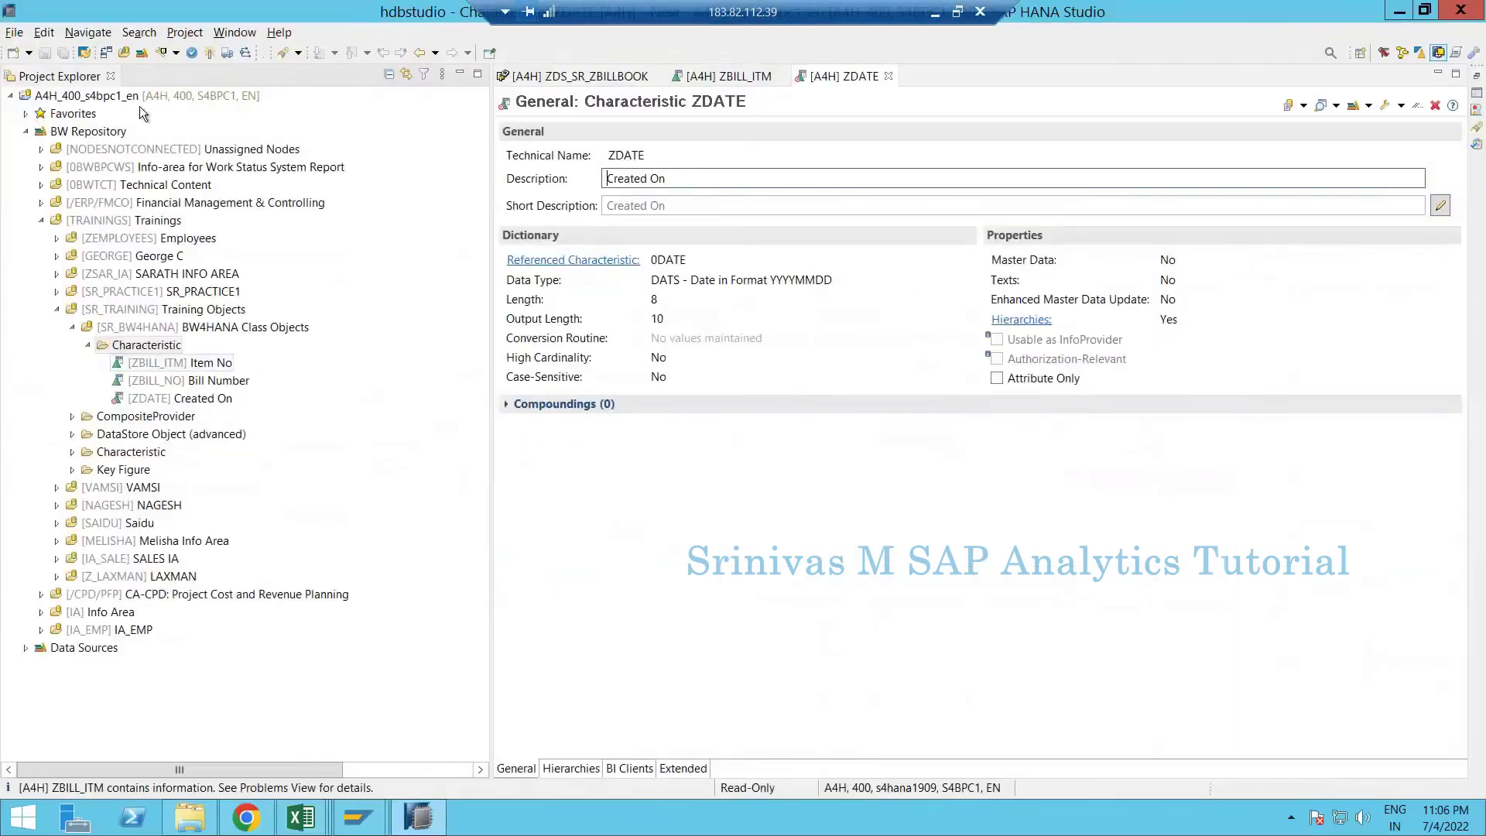
pyautogui.click(210, 58)
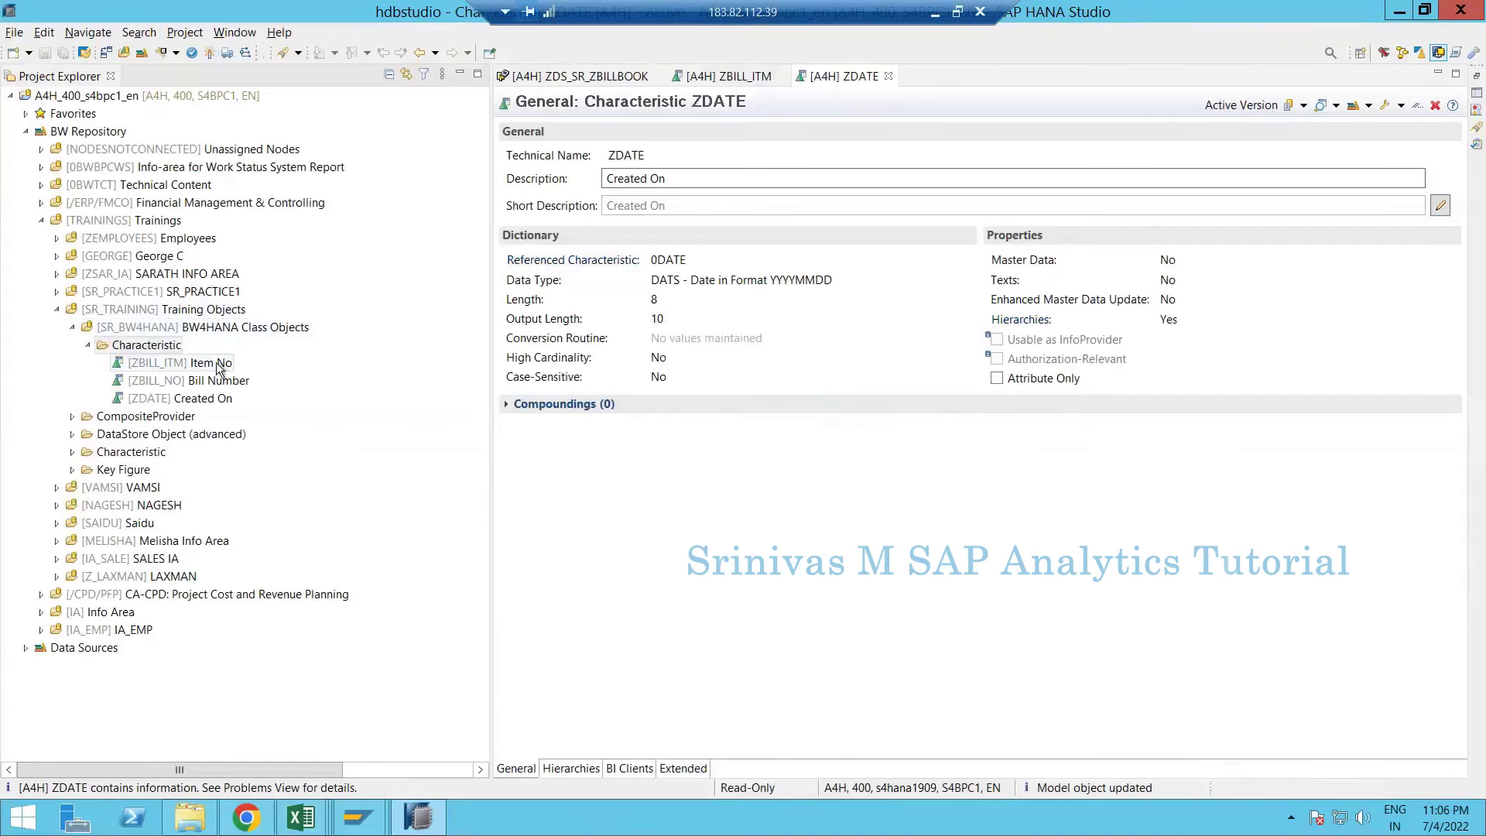
pyautogui.rightClick(132, 350)
pyautogui.click(158, 361)
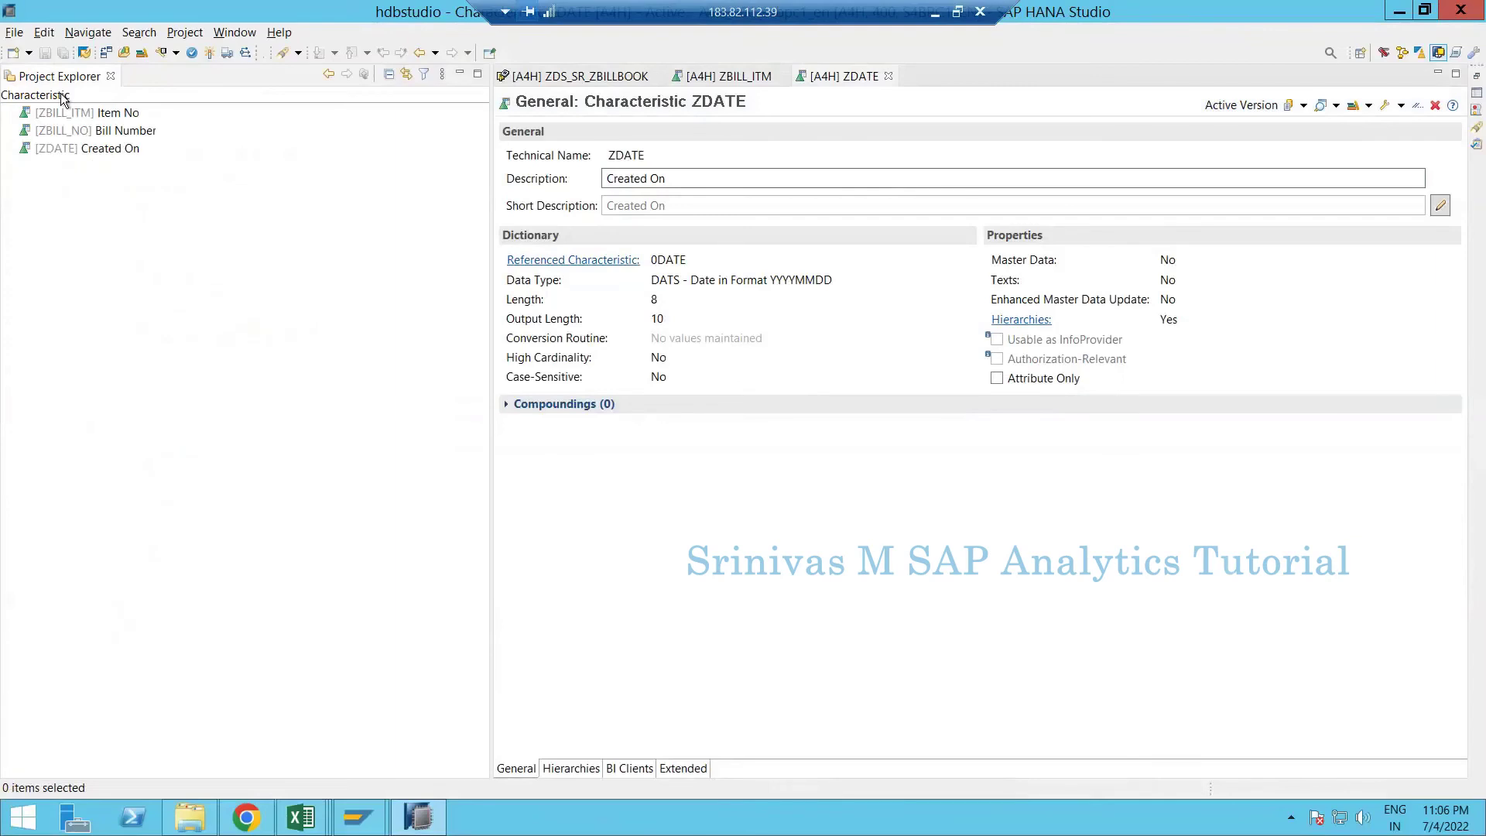
pyautogui.click(329, 75)
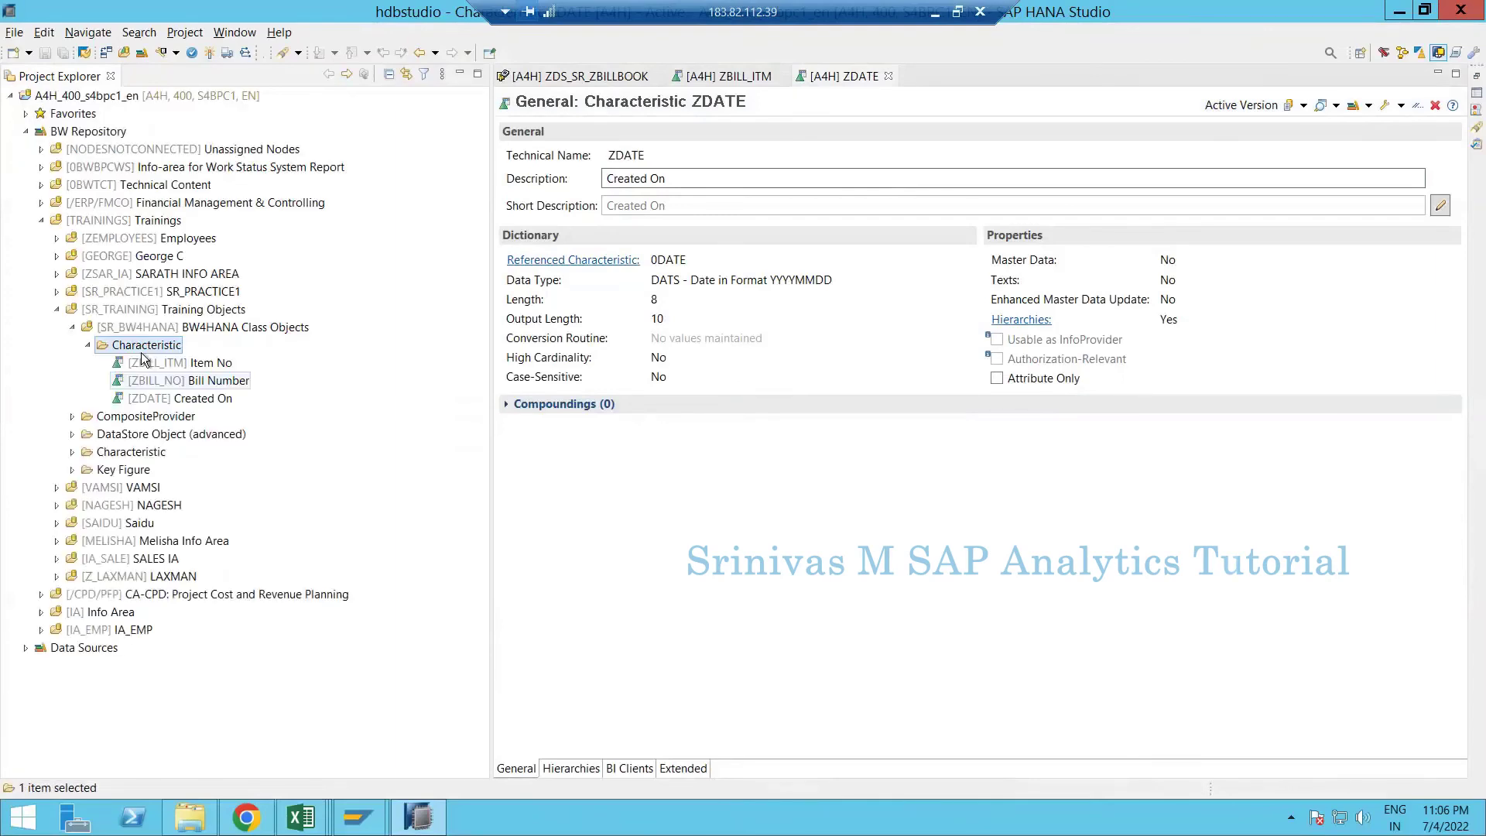
# - Start a new characteristic in SR_BW4HANA with the name ZMATERIAL and the description Material
pyautogui.rightClick(138, 348)
pyautogui.moveTo(434, 357)
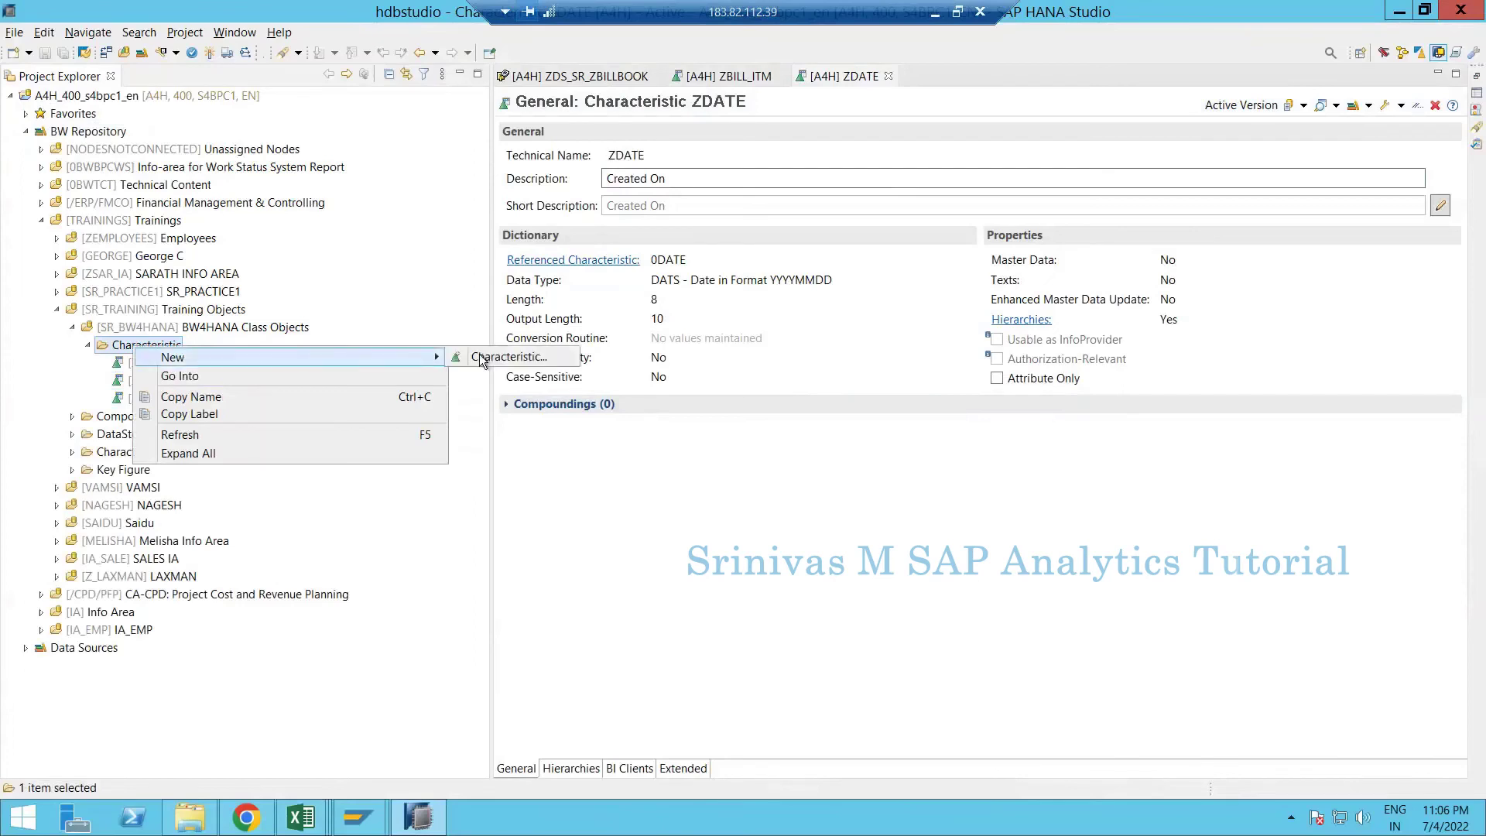
pyautogui.click(481, 358)
pyautogui.write('ZMATERIAL')
pyautogui.press('Tab')
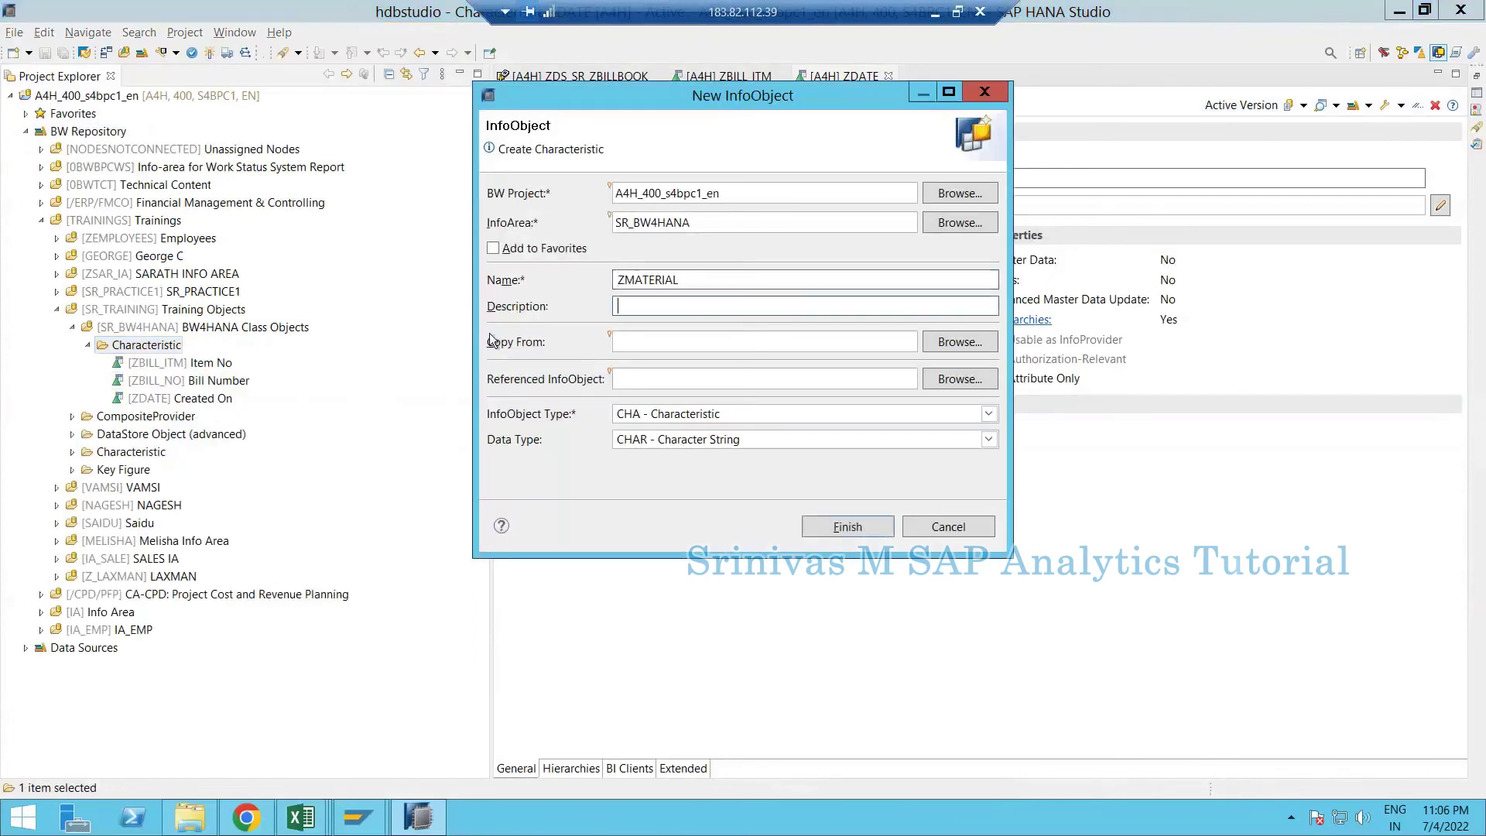
pyautogui.write('Material')
# - Check the planned ZMATERIAL settings in Excel, finish creating the characteristic with a length of 18 and activate it
pyautogui.hotkey('alt', 'Tab')
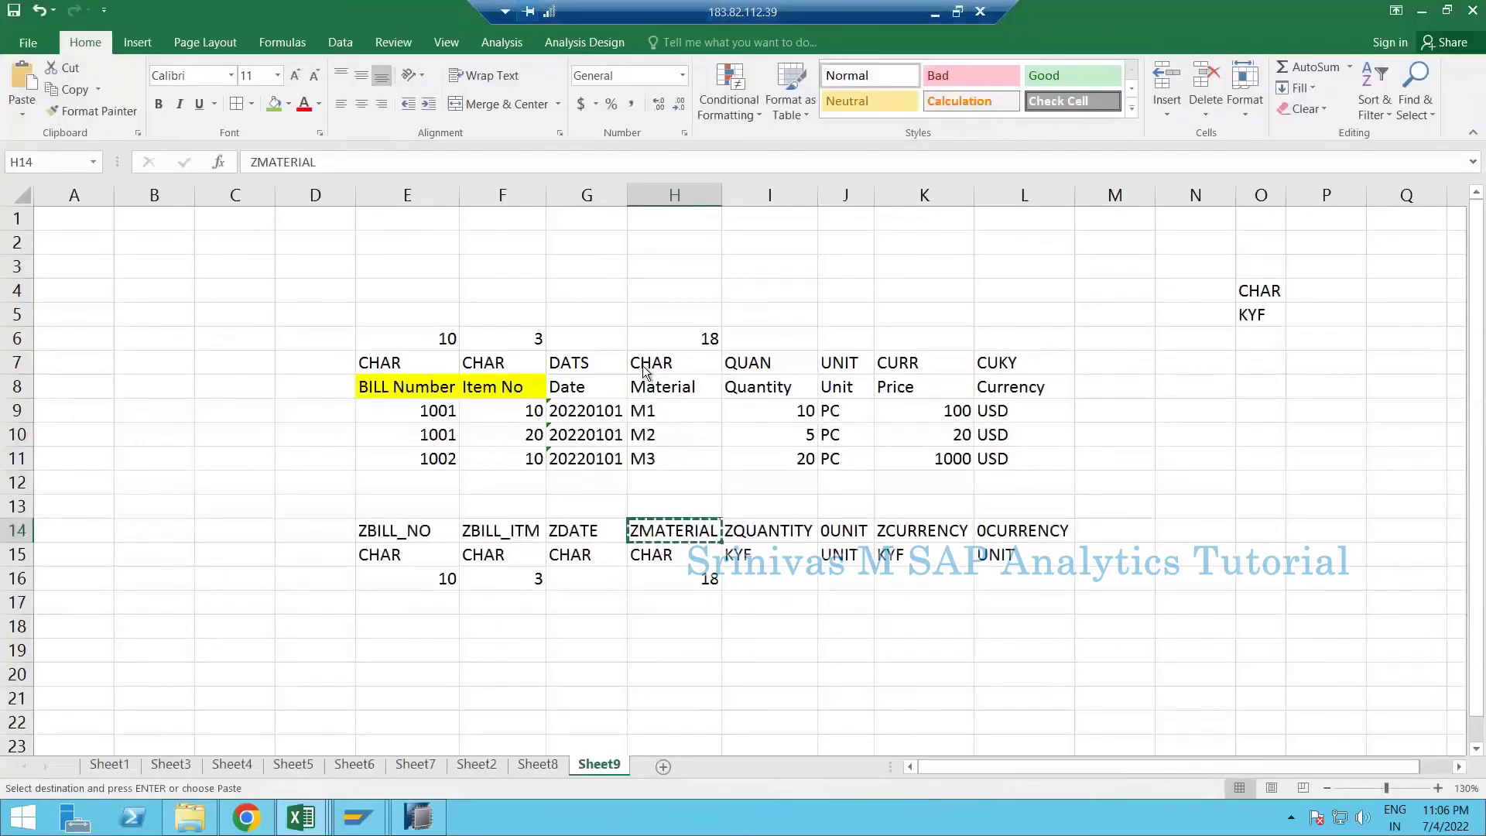
pyautogui.hotkey('alt', 'Tab')
pyautogui.click(850, 534)
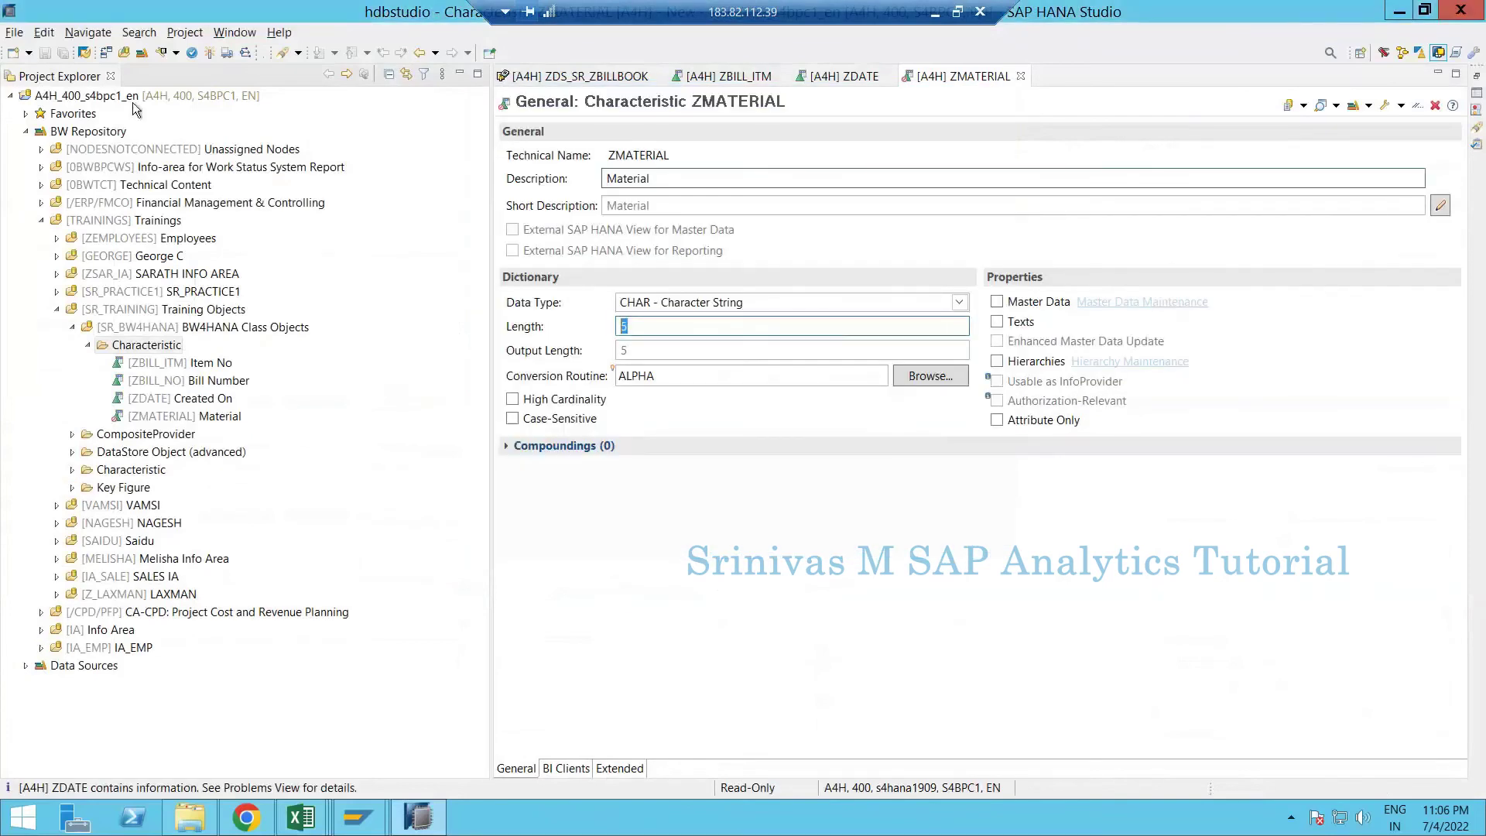
pyautogui.write('18')
pyautogui.click(208, 53)
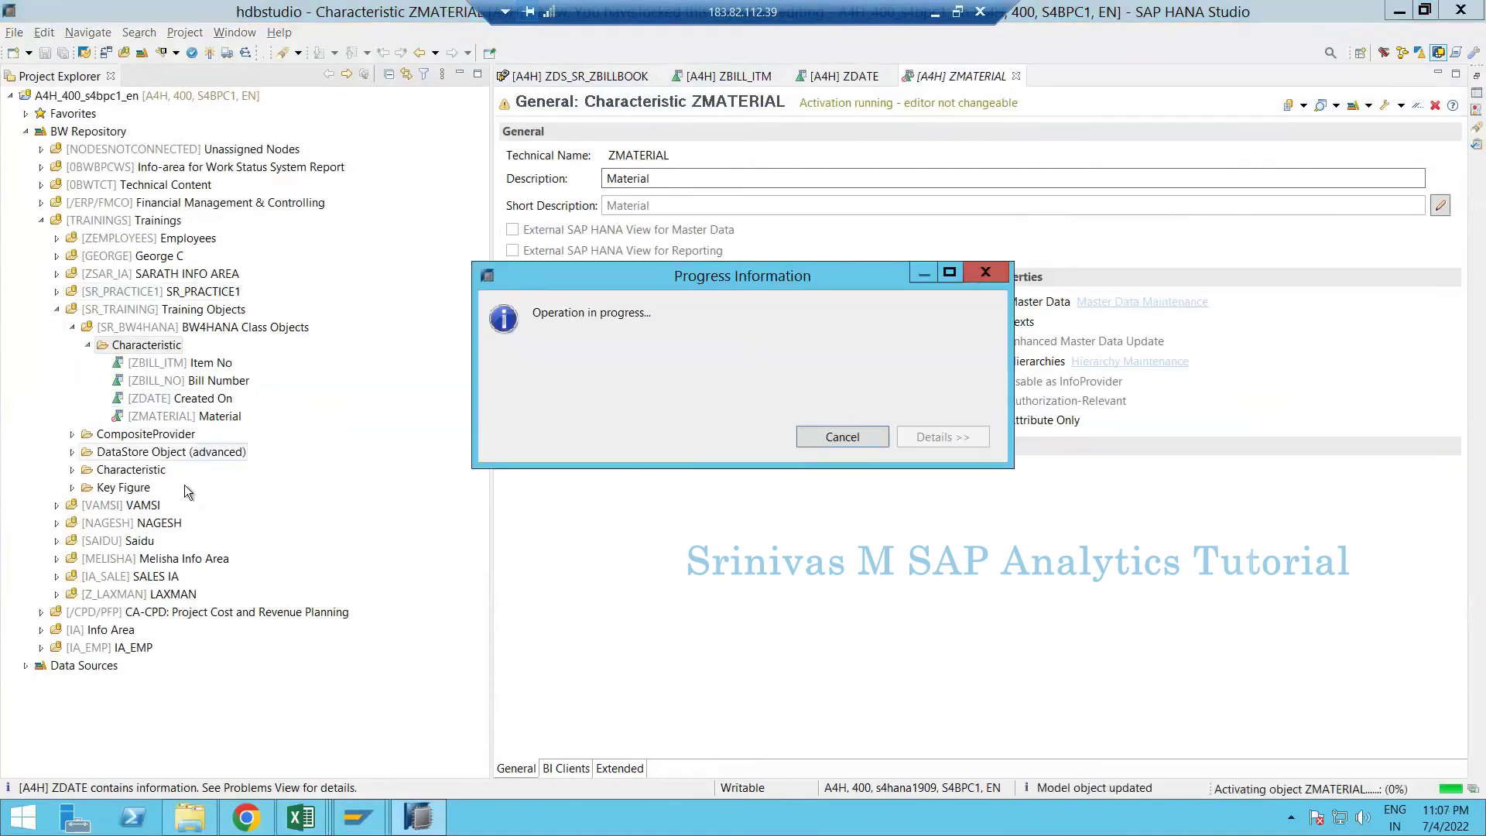
# - Copy ZQUANTITY from cell I14 in Excel and return to SAP HANA Studio
pyautogui.hotkey('alt', 'Tab')
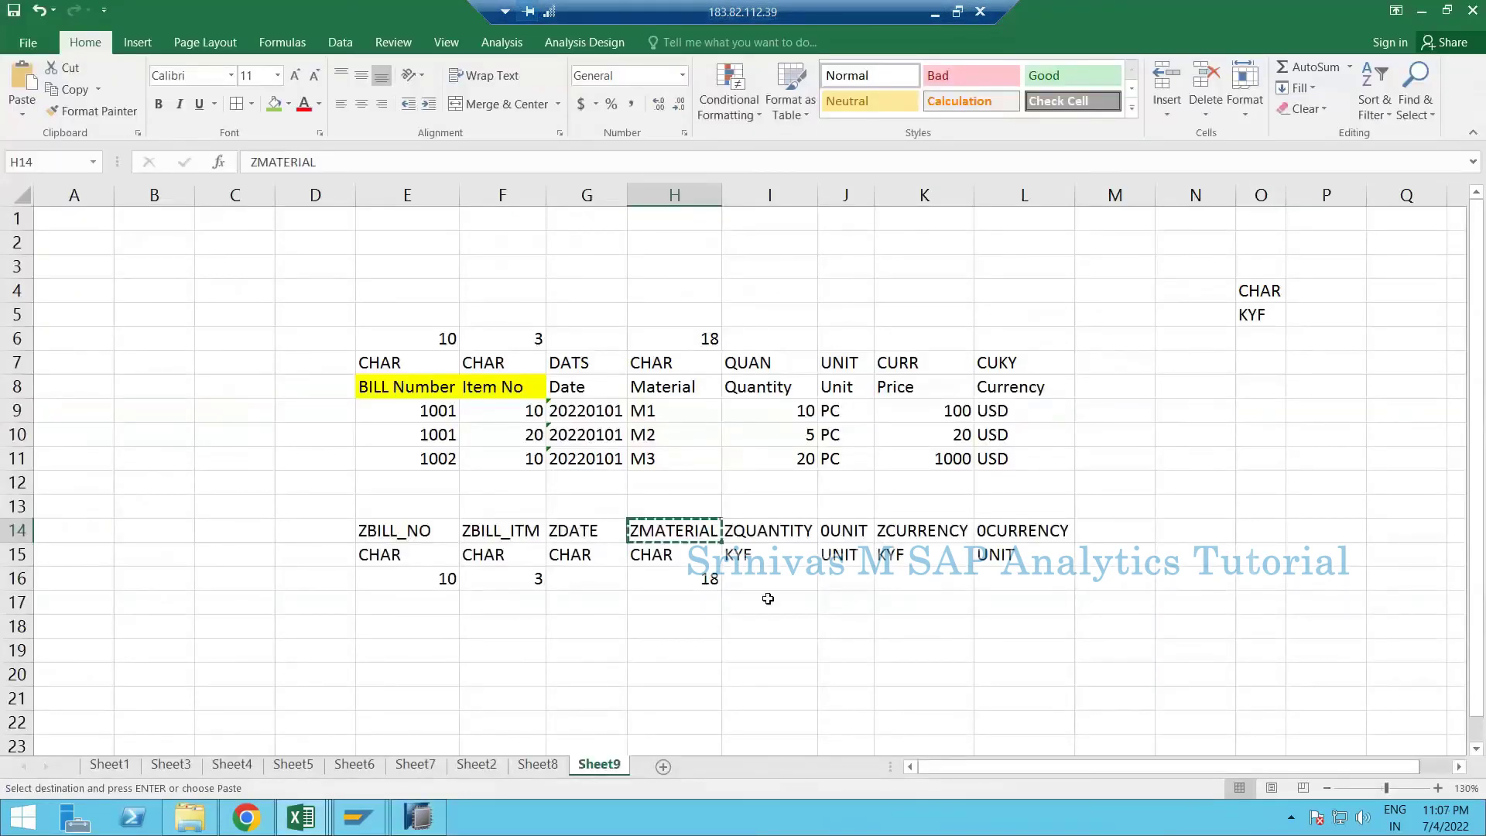
pyautogui.moveTo(768, 507); pyautogui.dragTo(760, 566)
pyautogui.hotkey('ctrl', 'v')
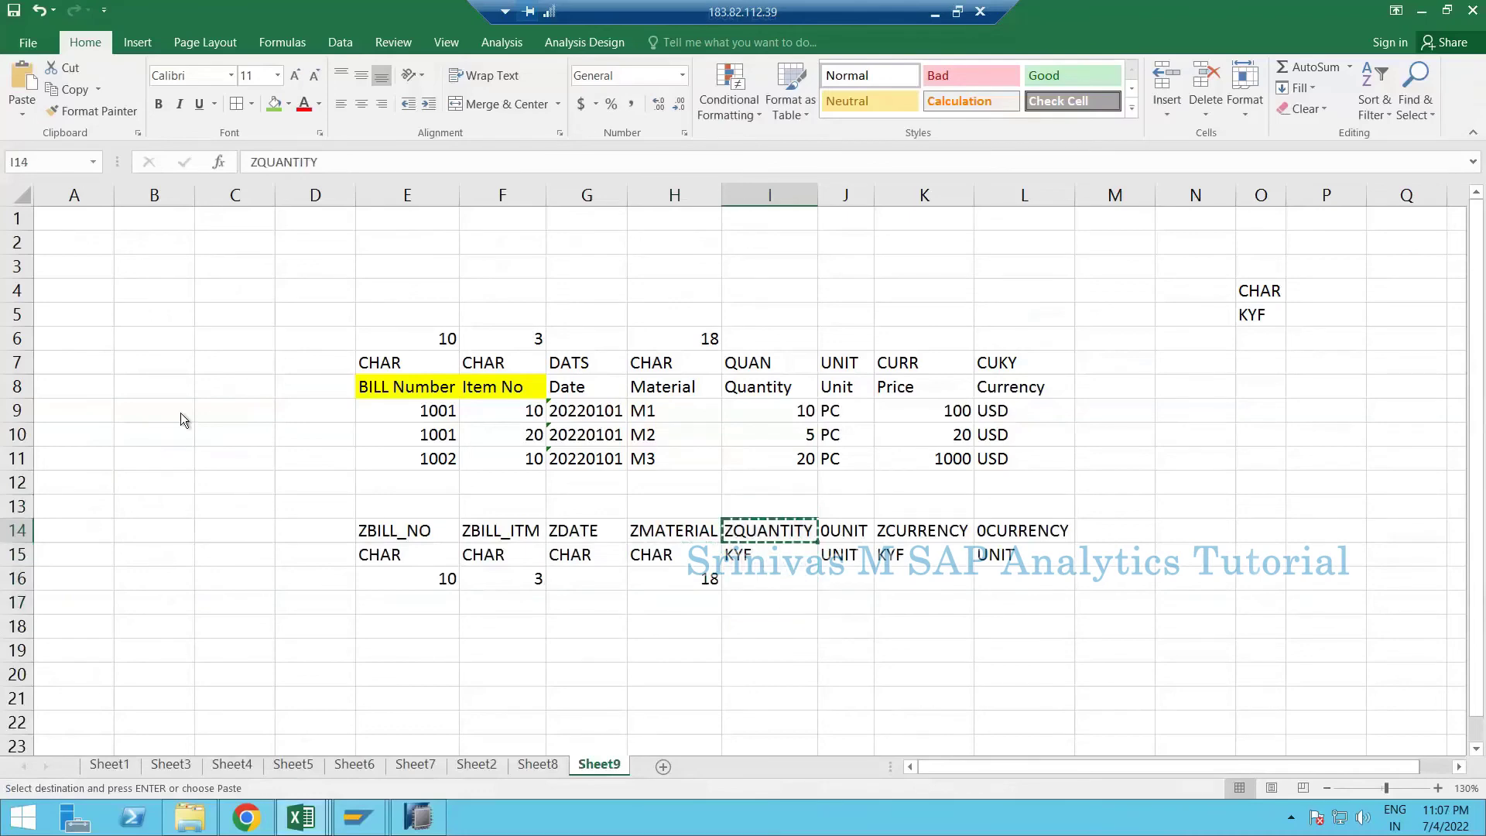
pyautogui.hotkey('alt', 'Tab')
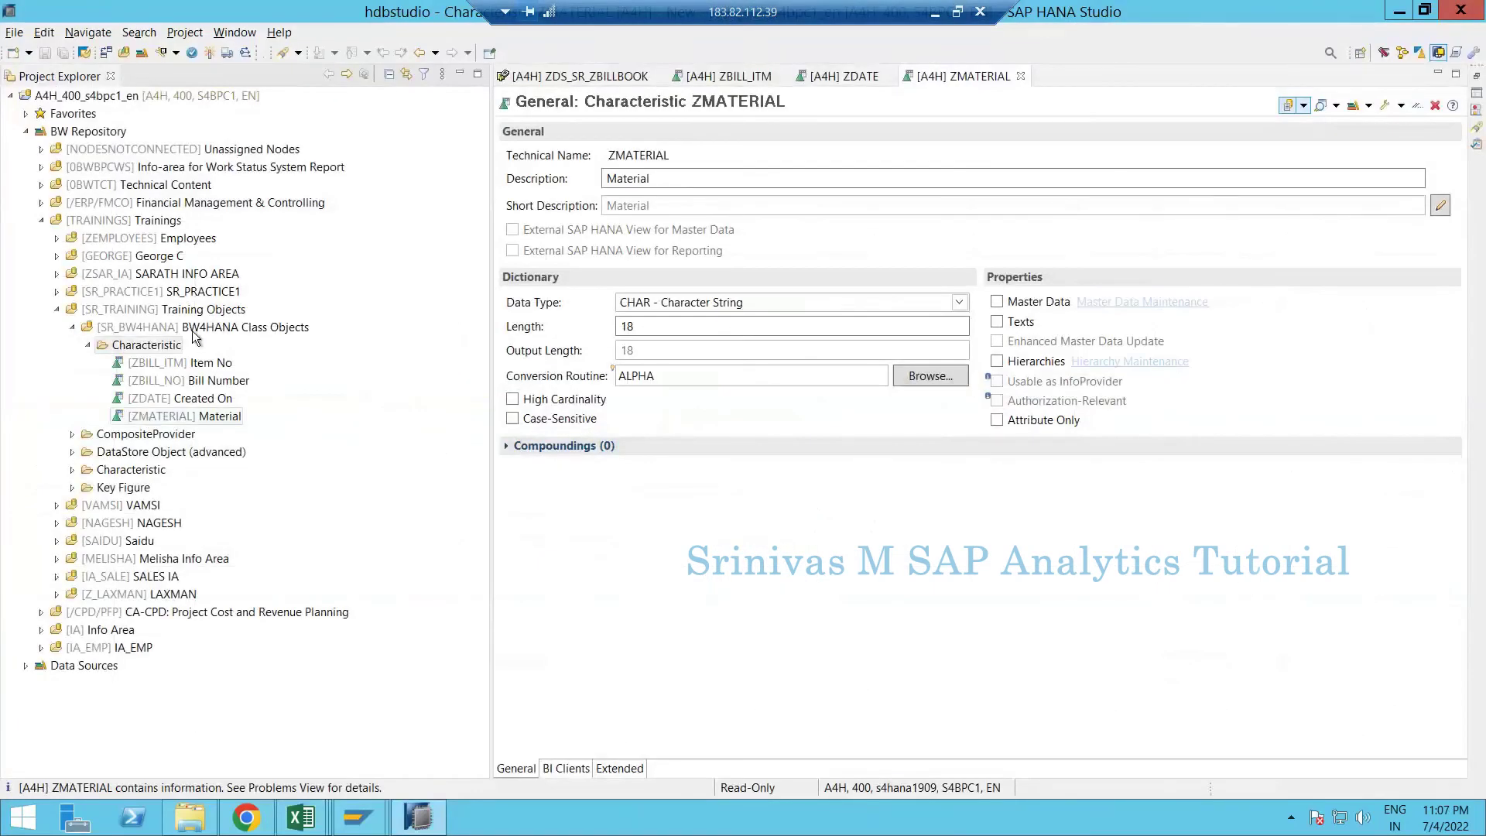
# - Collapse the Characteristic folder that holds the new billing InfoObjects under SR_BW4HANA
pyautogui.click(272, 332)
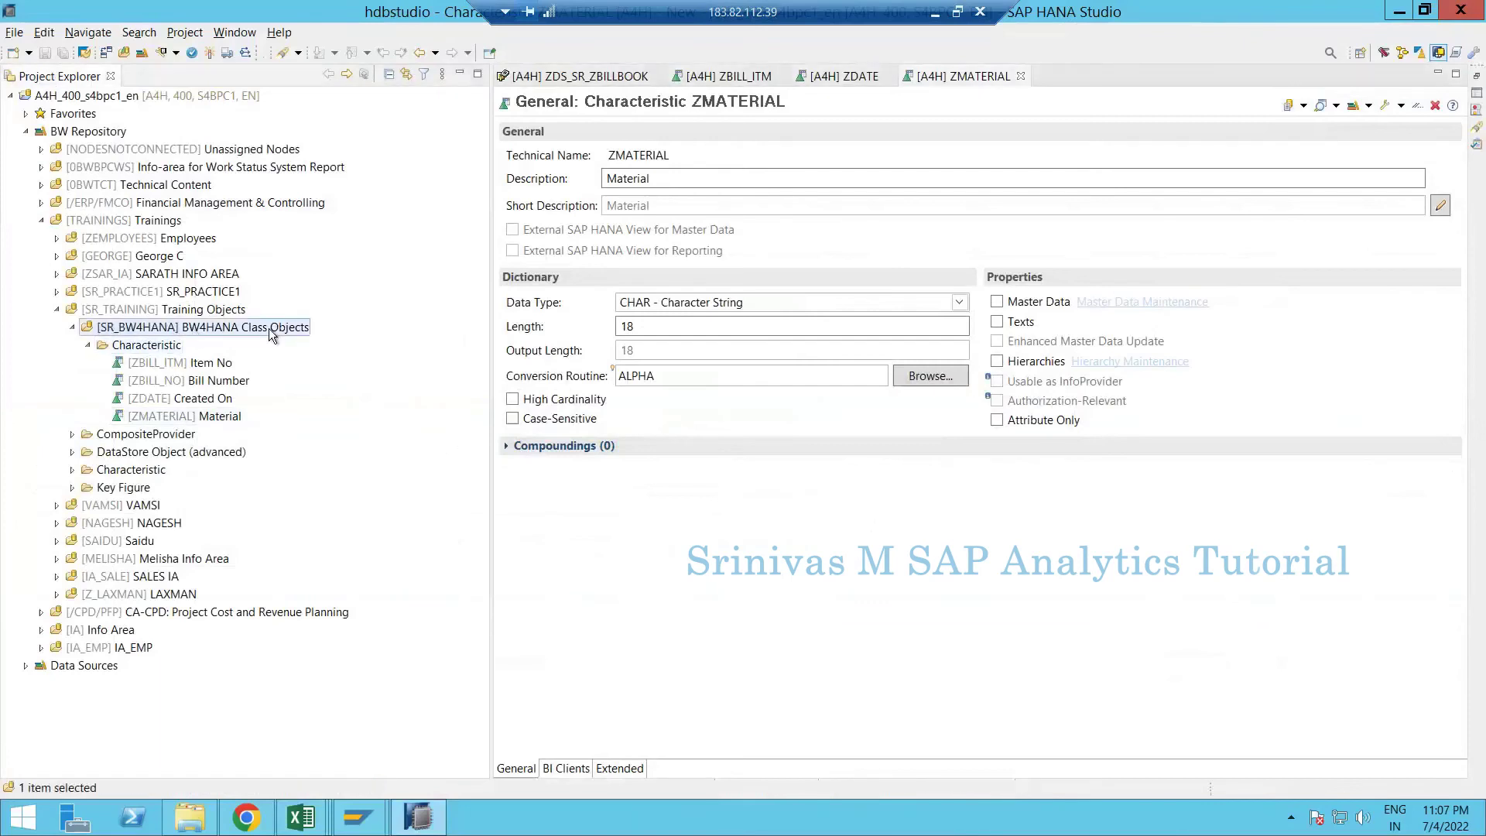
pyautogui.click(151, 351)
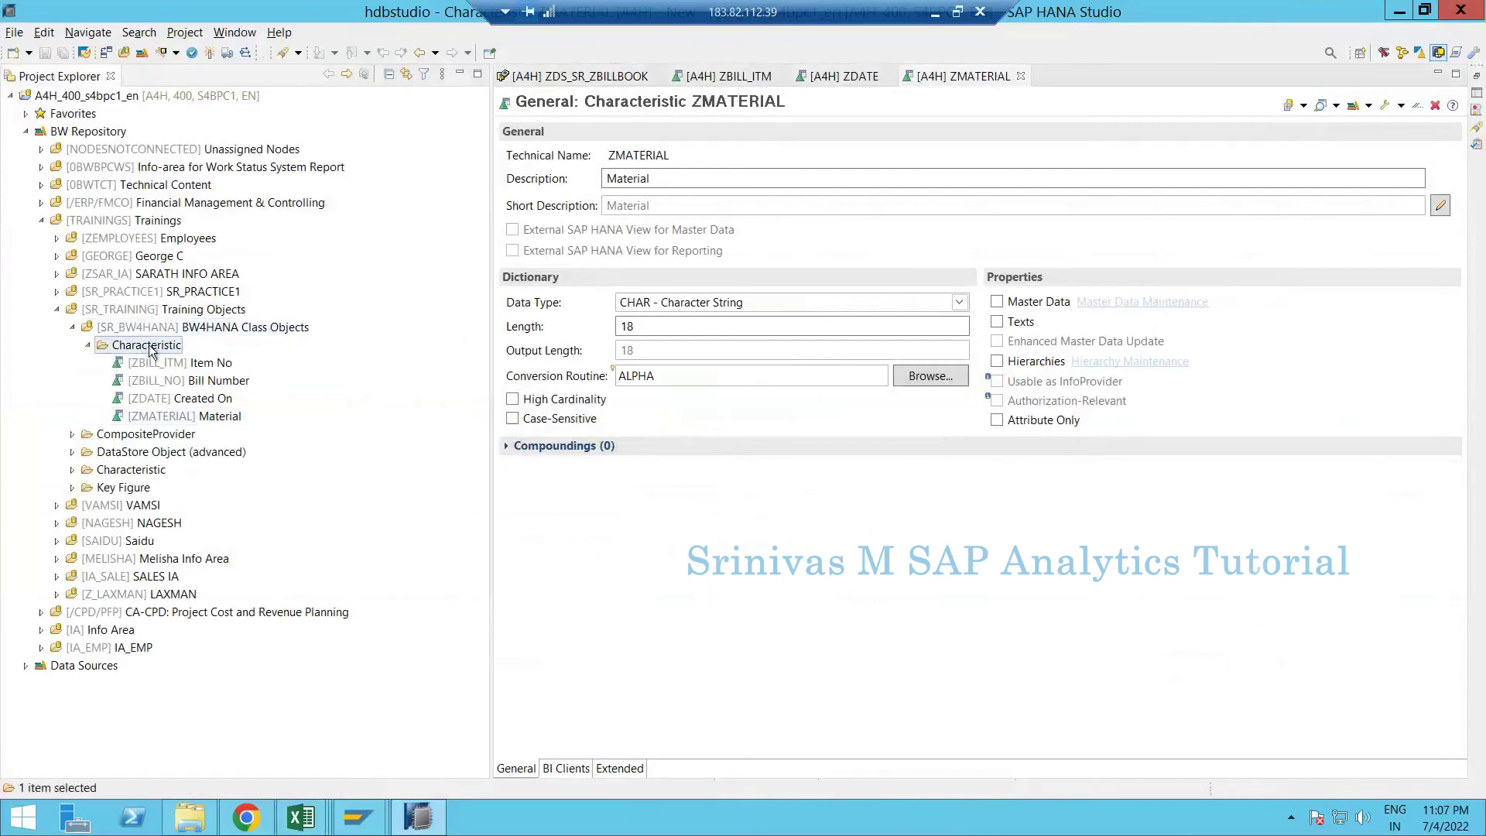
pyautogui.rightClick(136, 351)
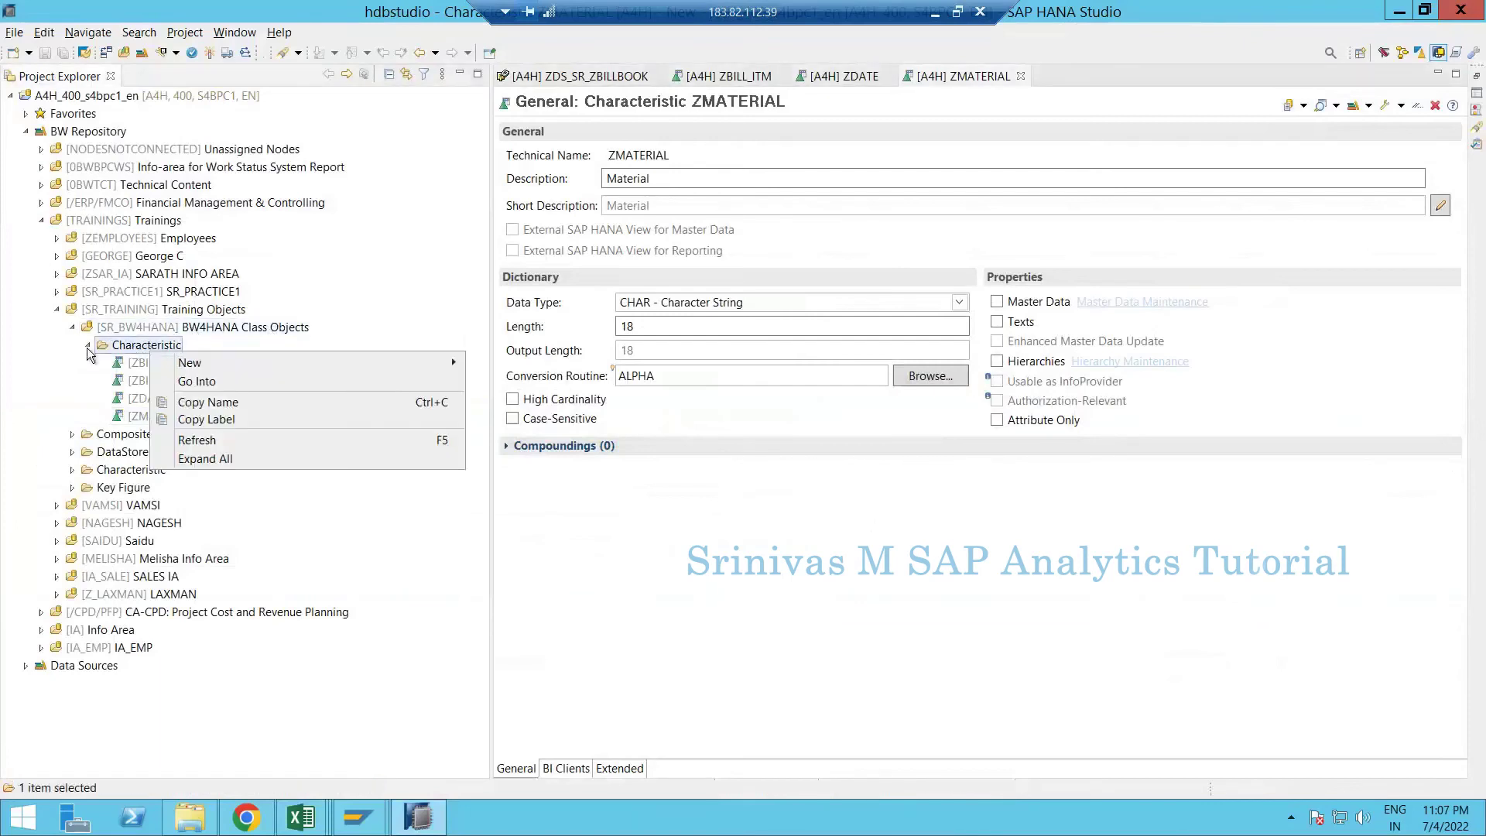
pyautogui.click(197, 441)
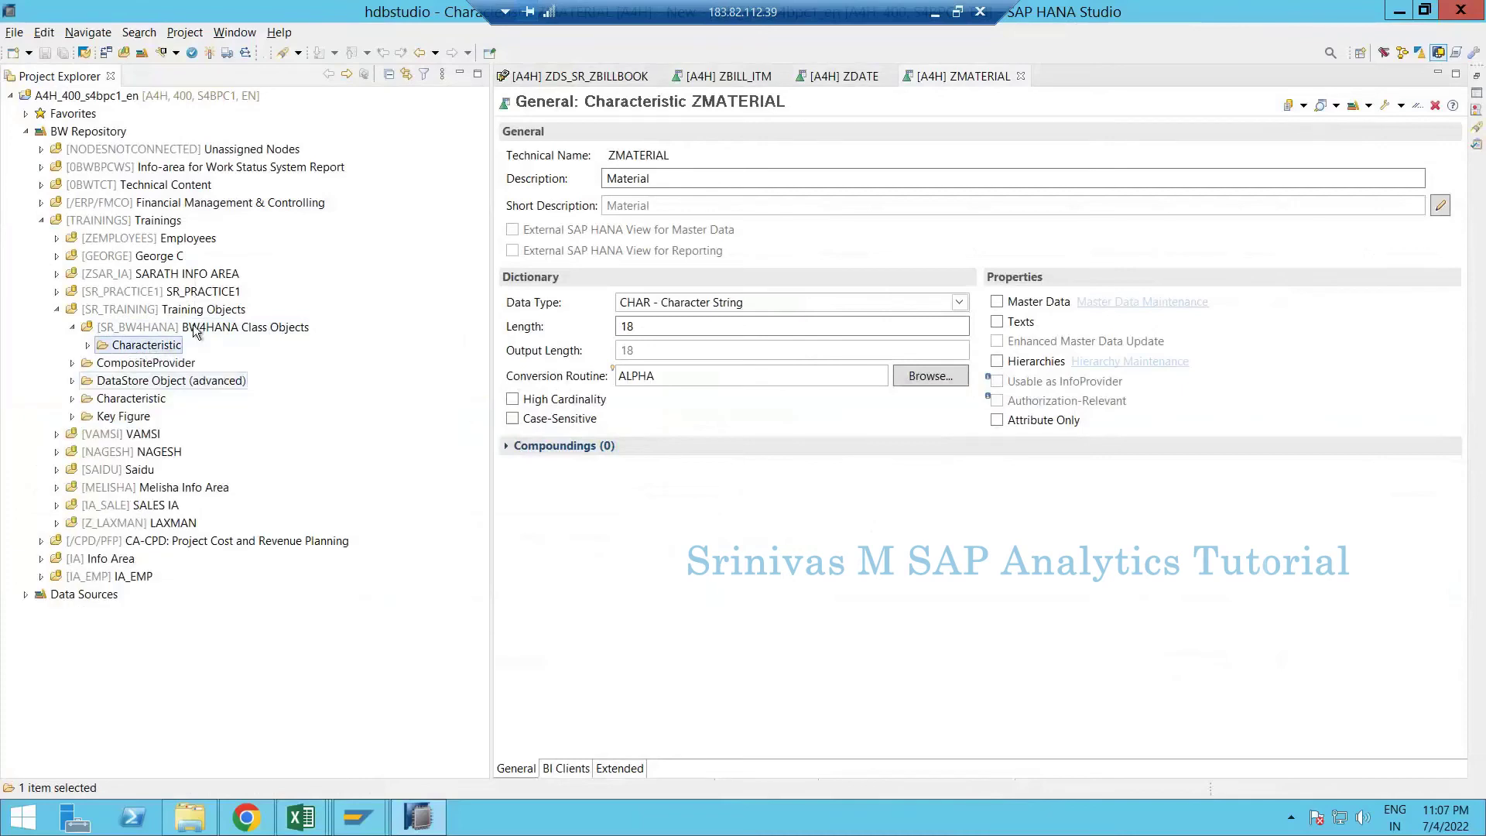
# - Start a new InfoObject in the SR_BW4HANA InfoArea with the name ZQUANTITY and the description Quantity
pyautogui.click(198, 328)
pyautogui.rightClick(199, 332)
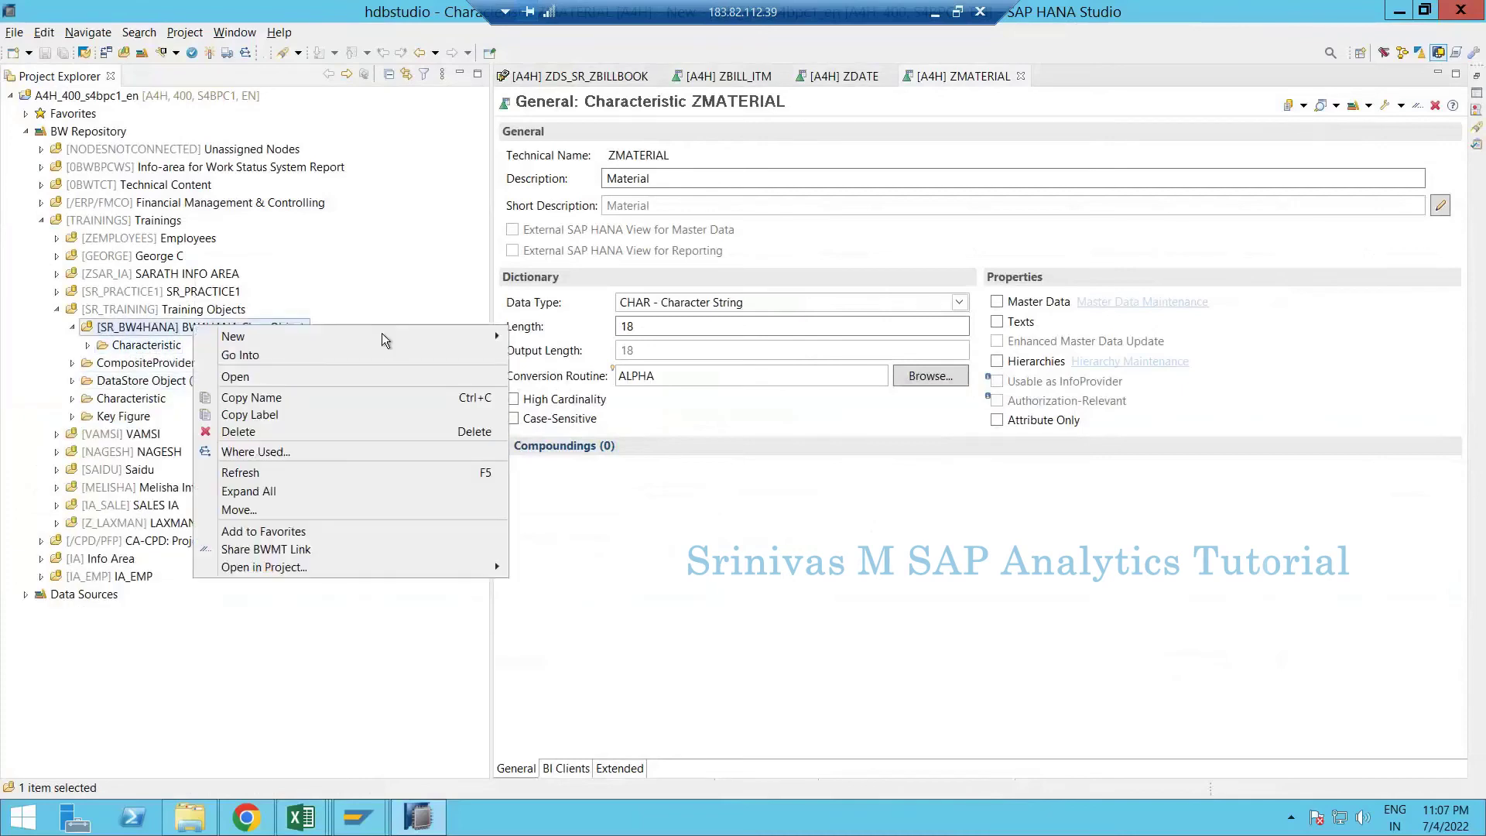
pyautogui.moveTo(385, 341)
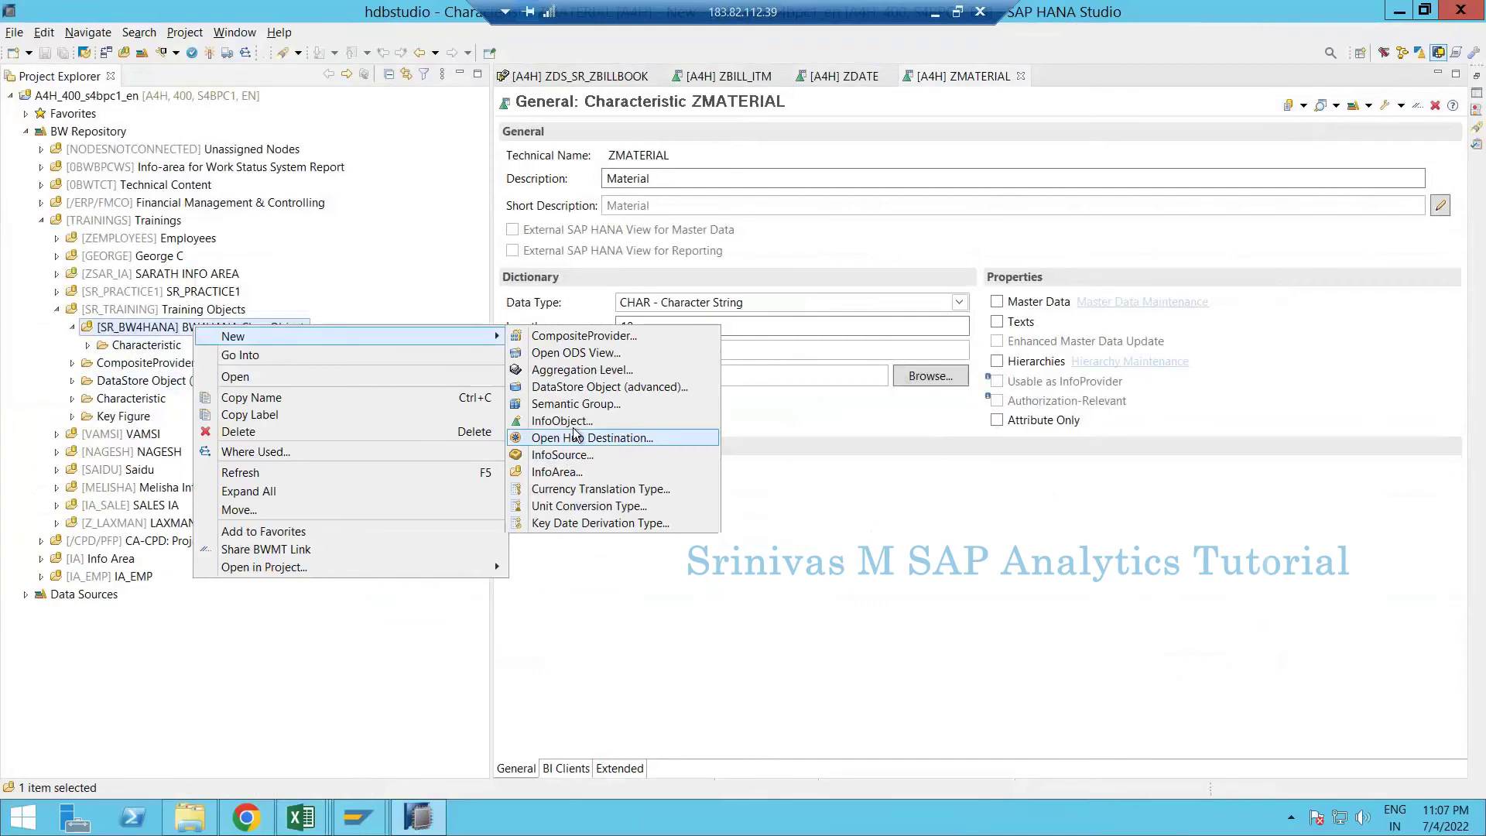
pyautogui.click(573, 422)
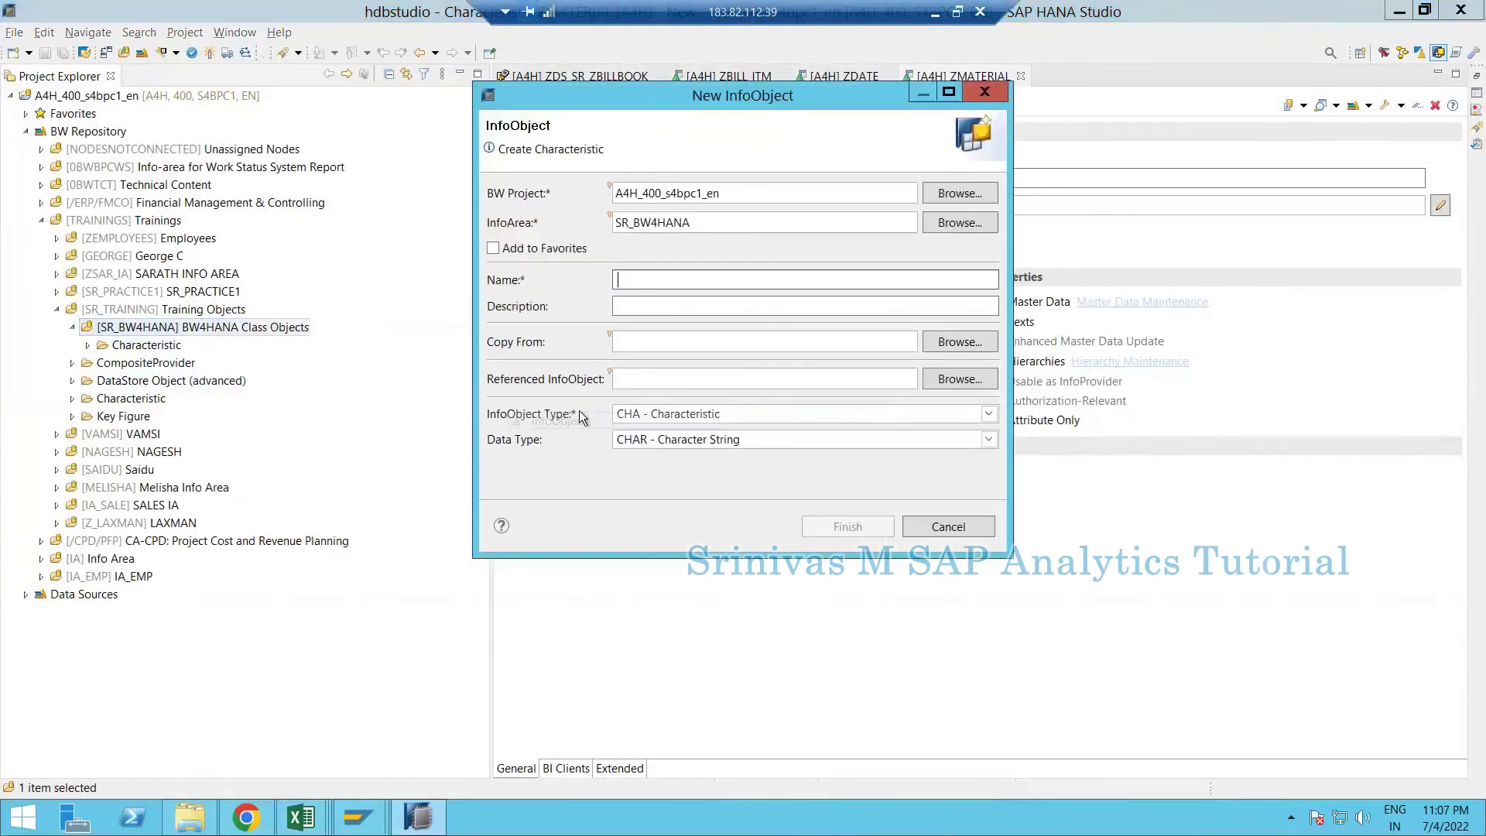
pyautogui.write('ZQUANTITY')
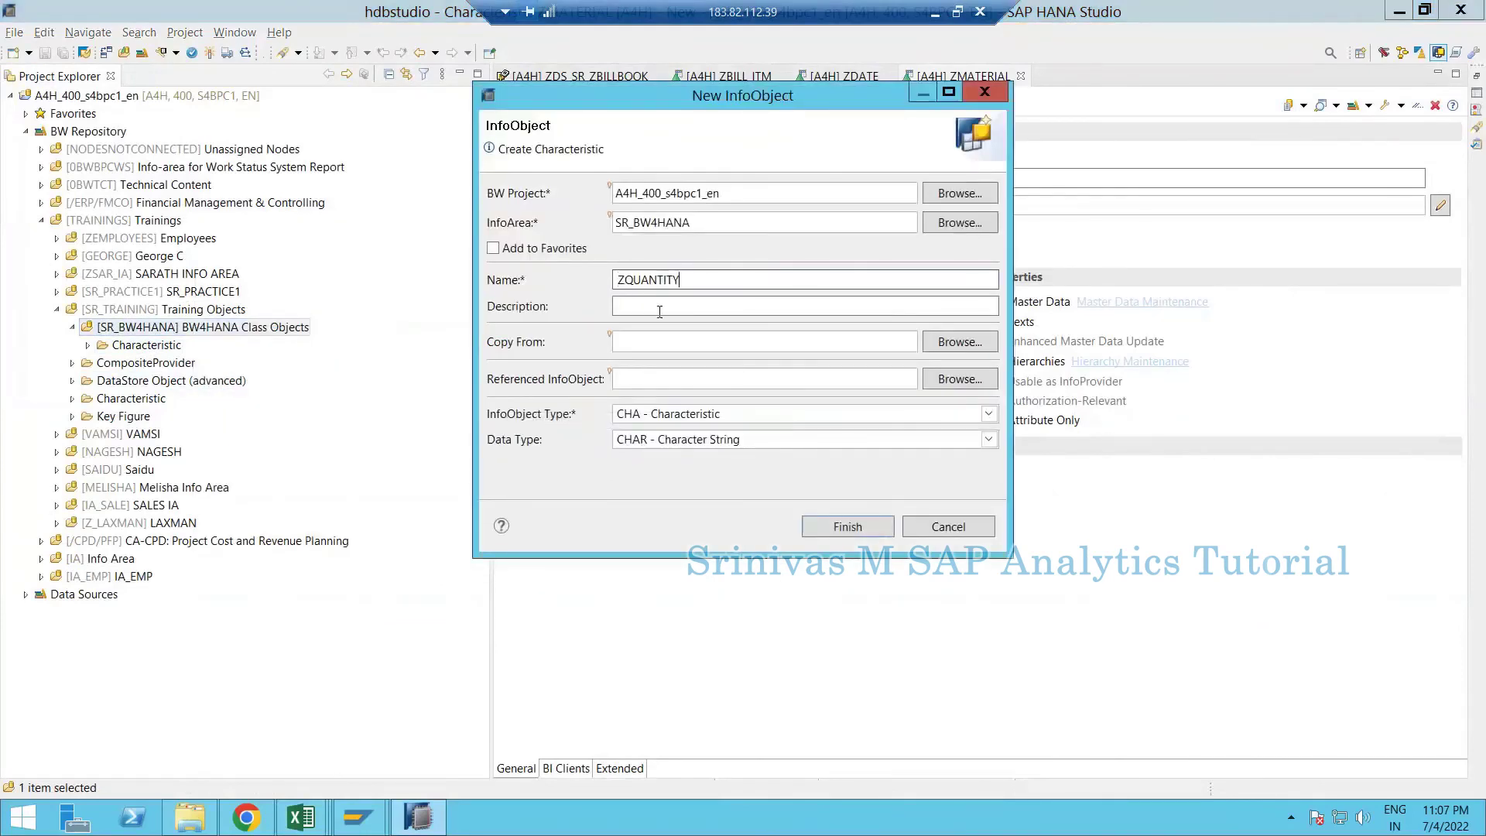
pyautogui.click(659, 311)
pyautogui.write('Qu')
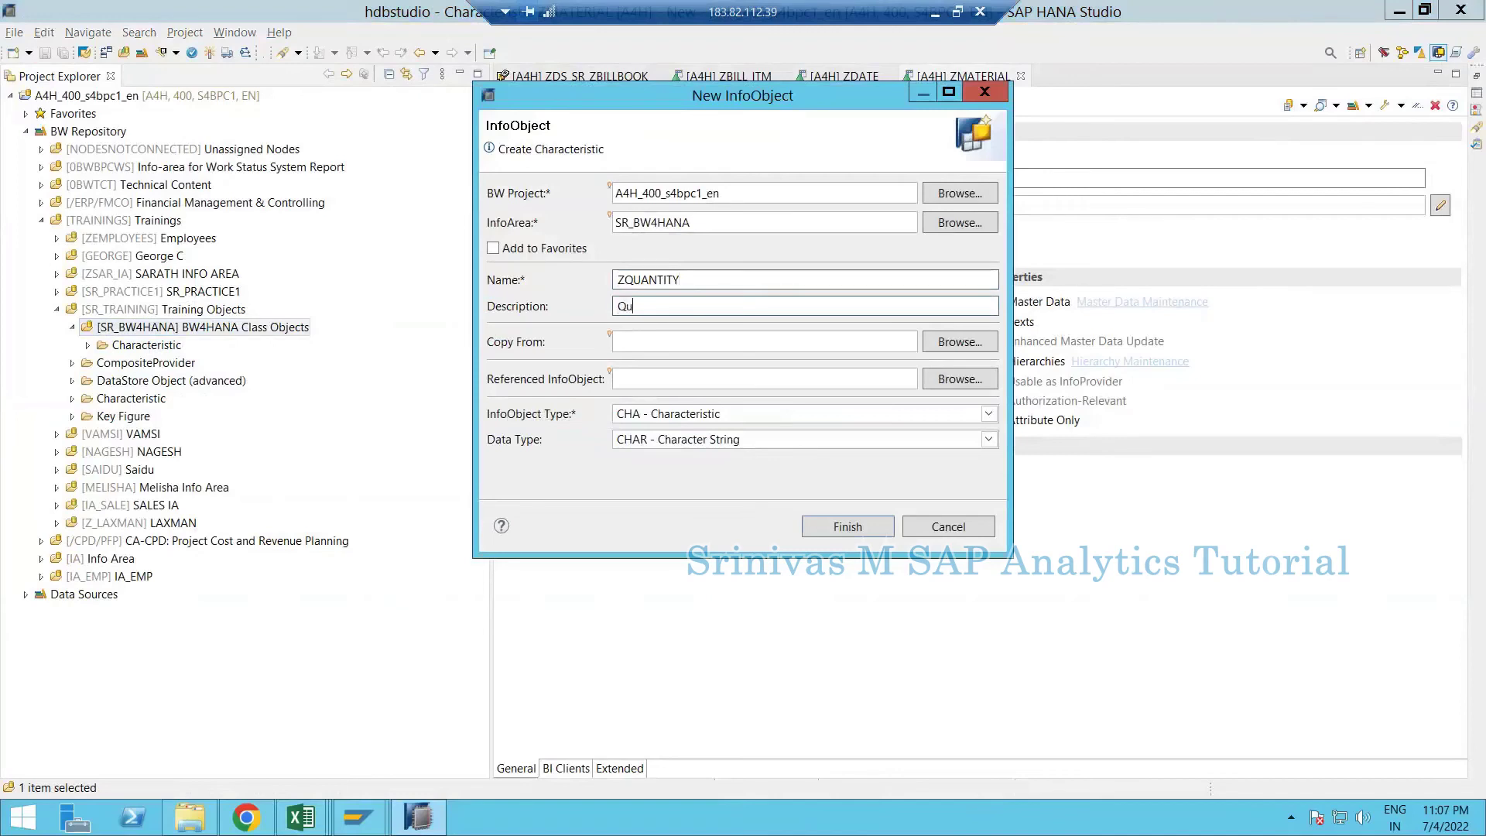
pyautogui.write('anit')
pyautogui.press('BackSpace')
pyautogui.write('ity')
# - Set the InfoObject type to KYF - Key Figure and check the planned data type for ZQUANTITY in the Book1 Excel workbook
pyautogui.click(643, 414)
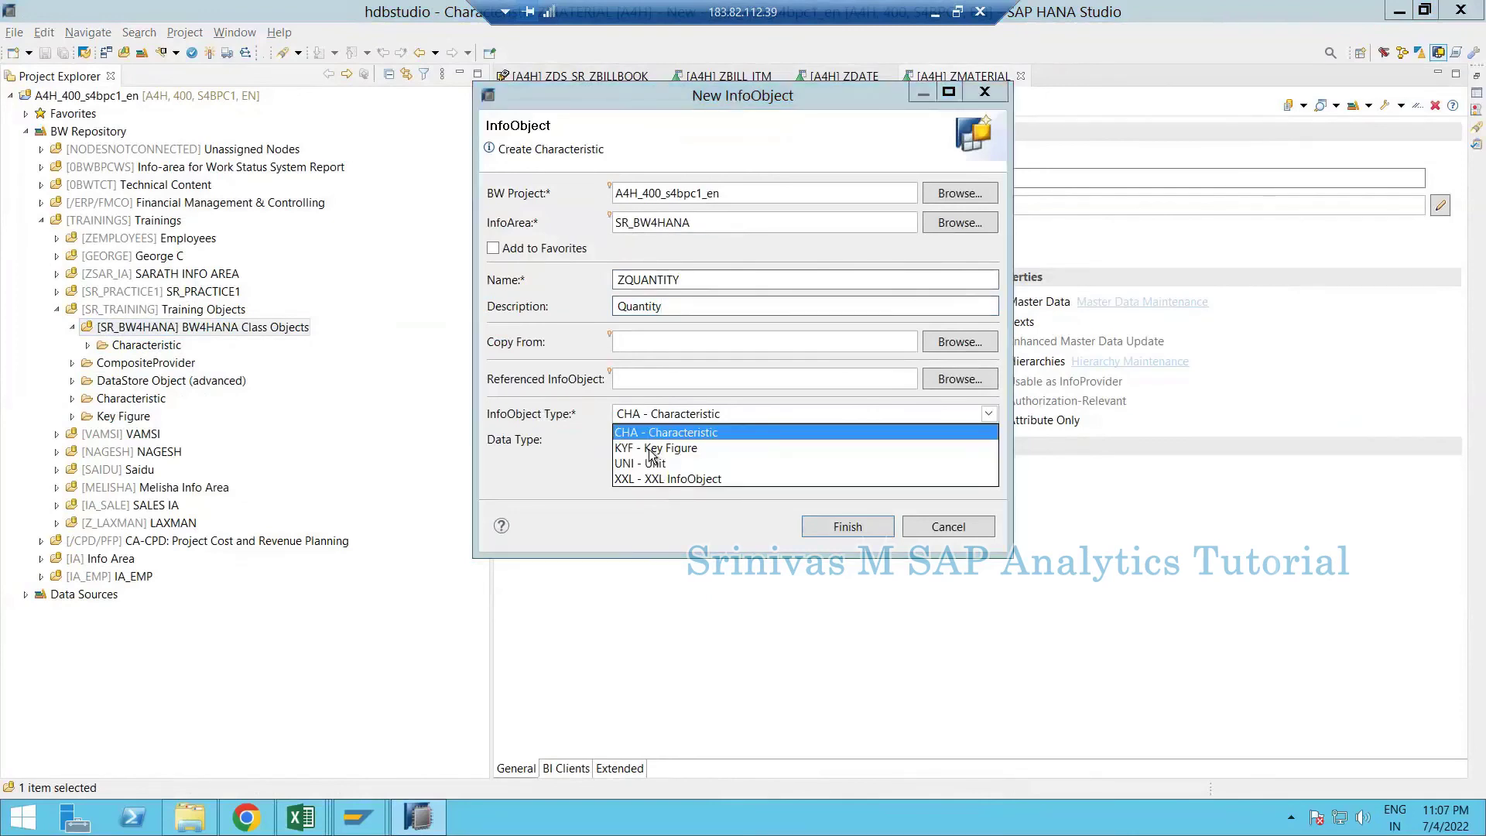
pyautogui.click(655, 448)
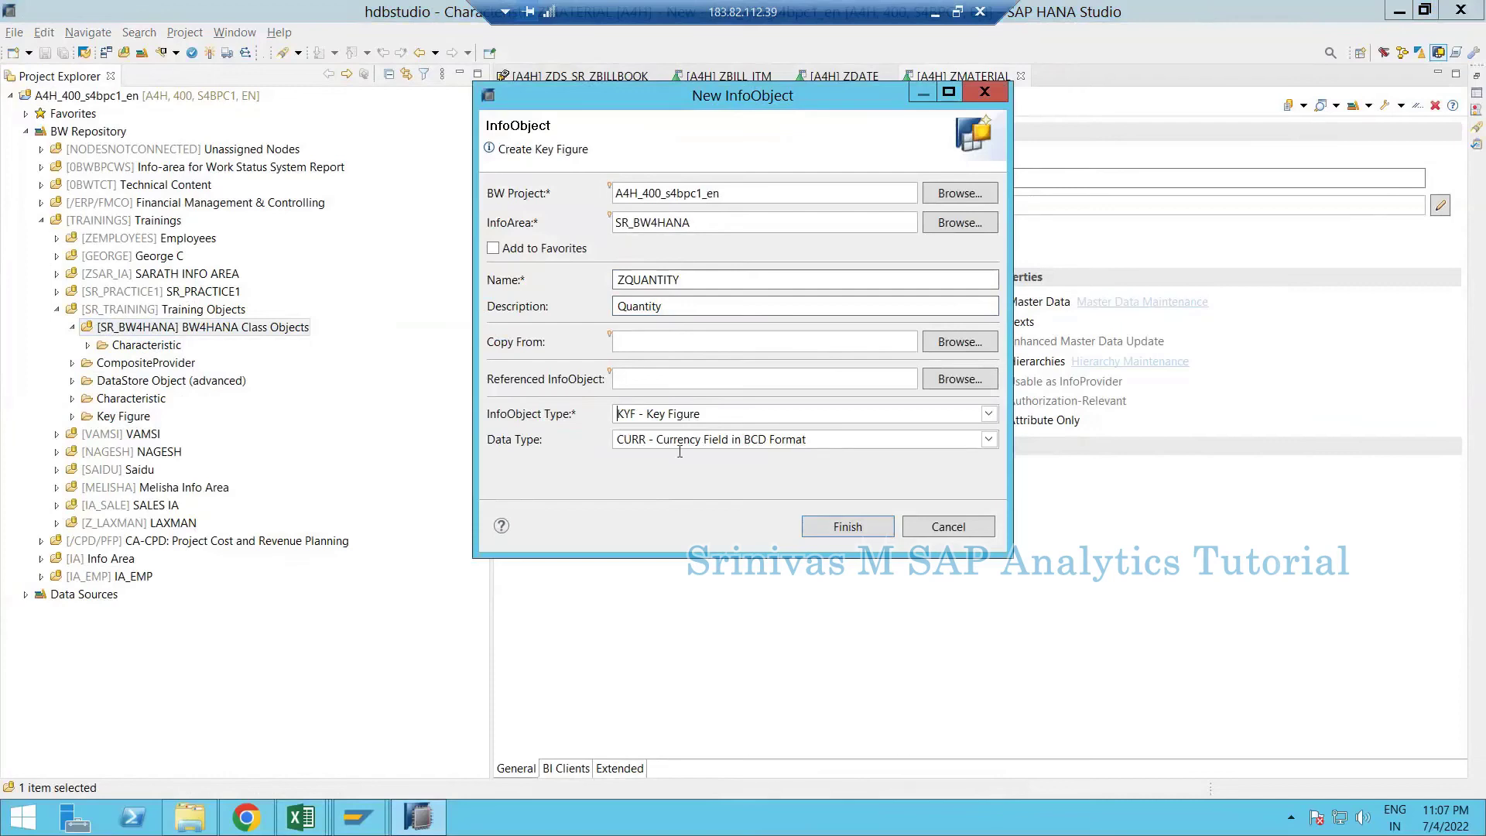
pyautogui.click(681, 440)
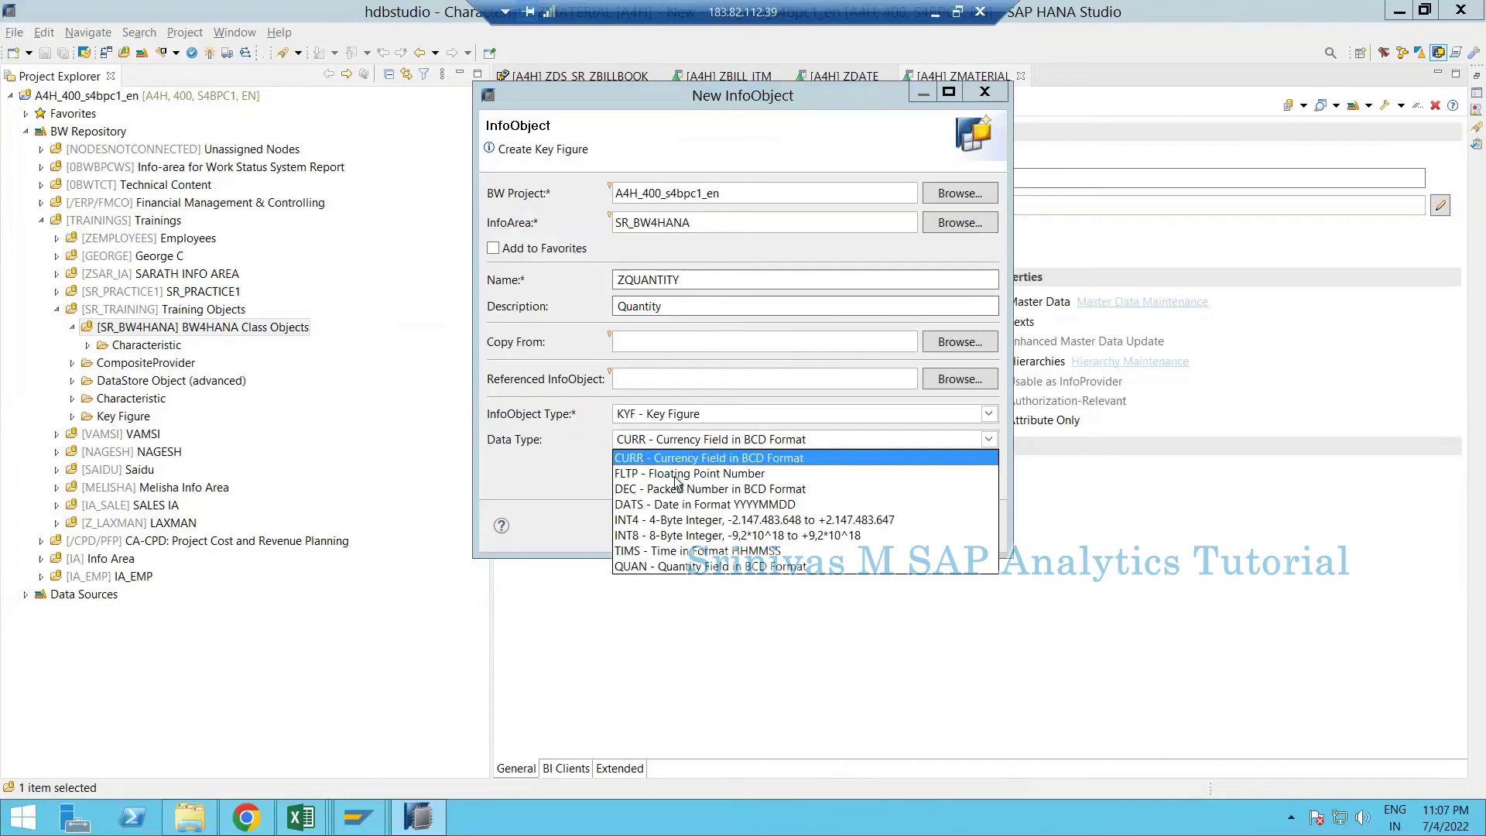
pyautogui.click(507, 550)
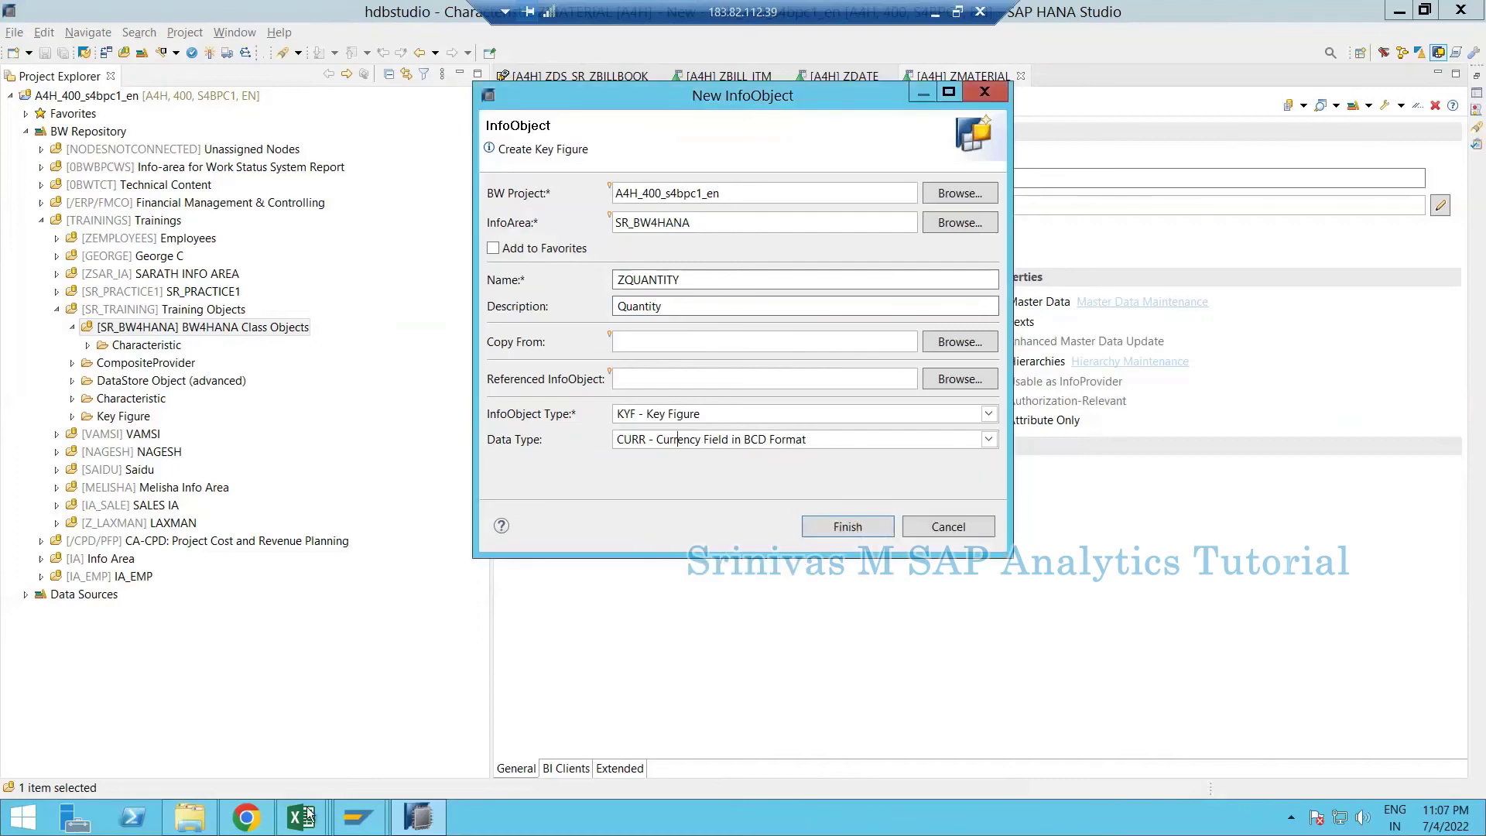
pyautogui.click(301, 817)
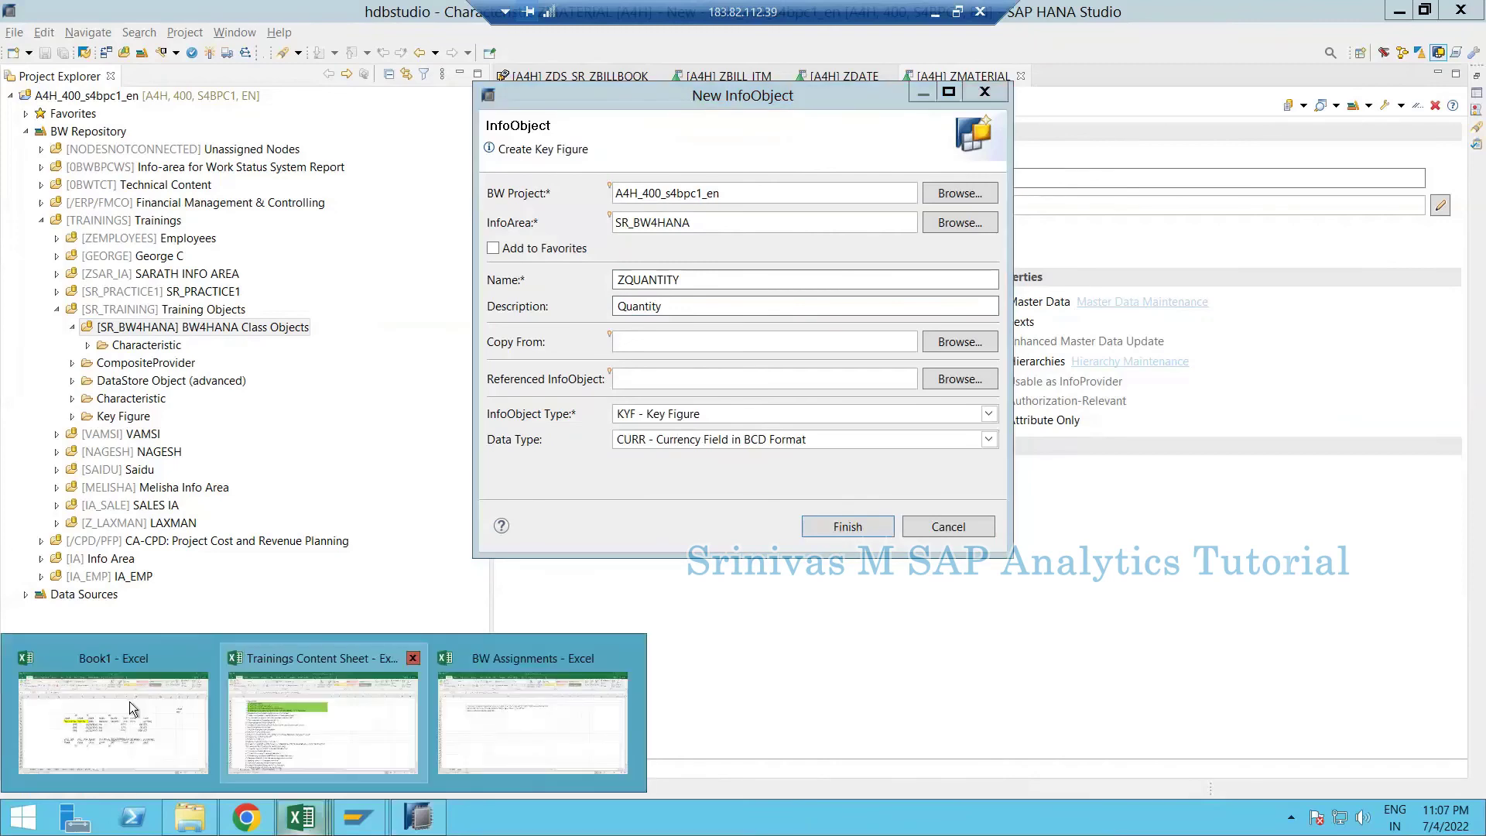
pyautogui.click(129, 701)
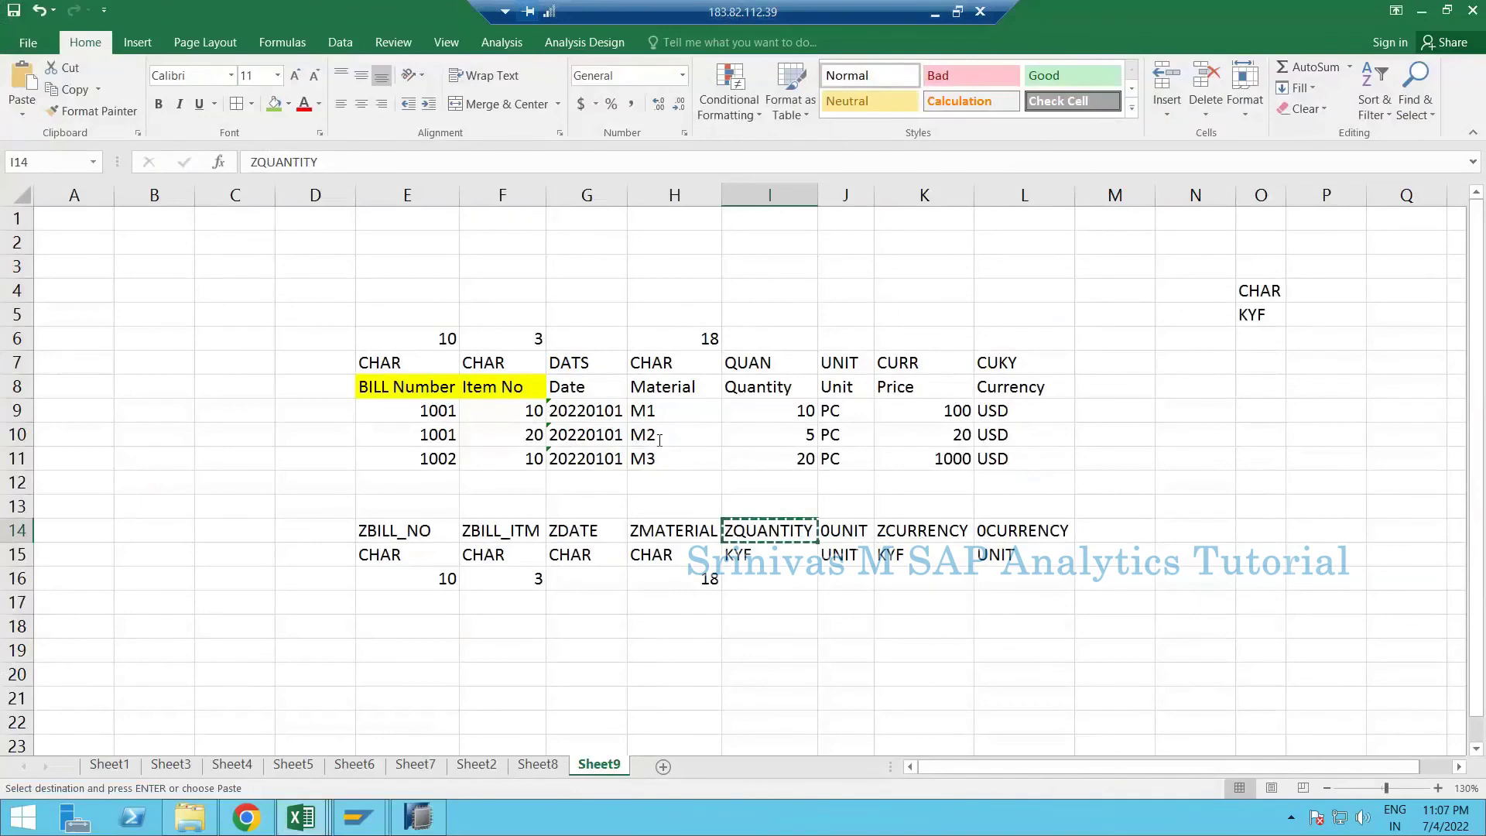
# - Return to SAP HANA Studio, set the data type to QUAN - Quantity Field in BCD Format and finish creating the ZQUANTITY key figure
pyautogui.hotkey('alt', 'Tab')
pyautogui.click(684, 440)
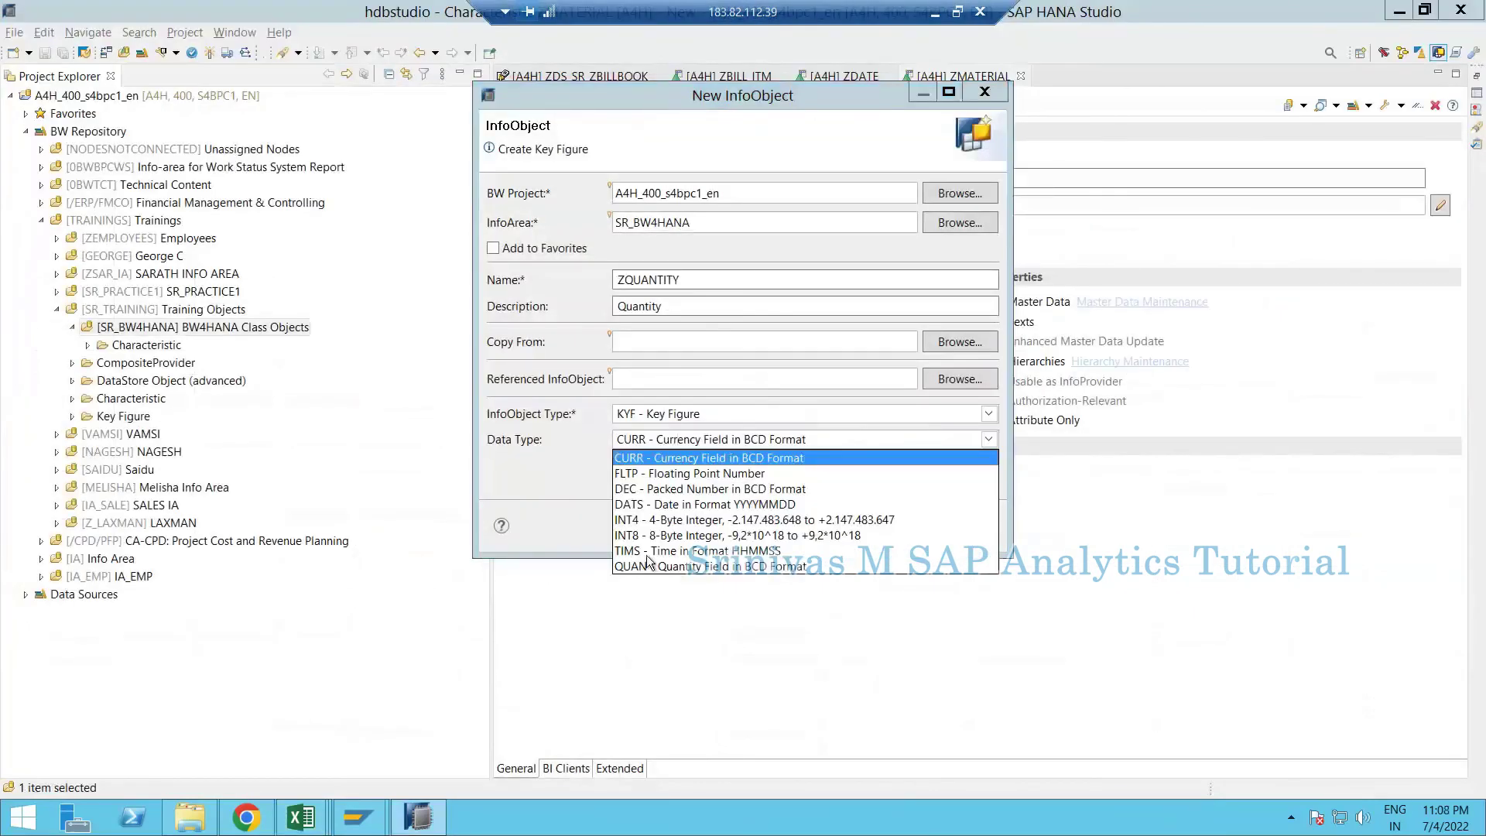
pyautogui.click(649, 566)
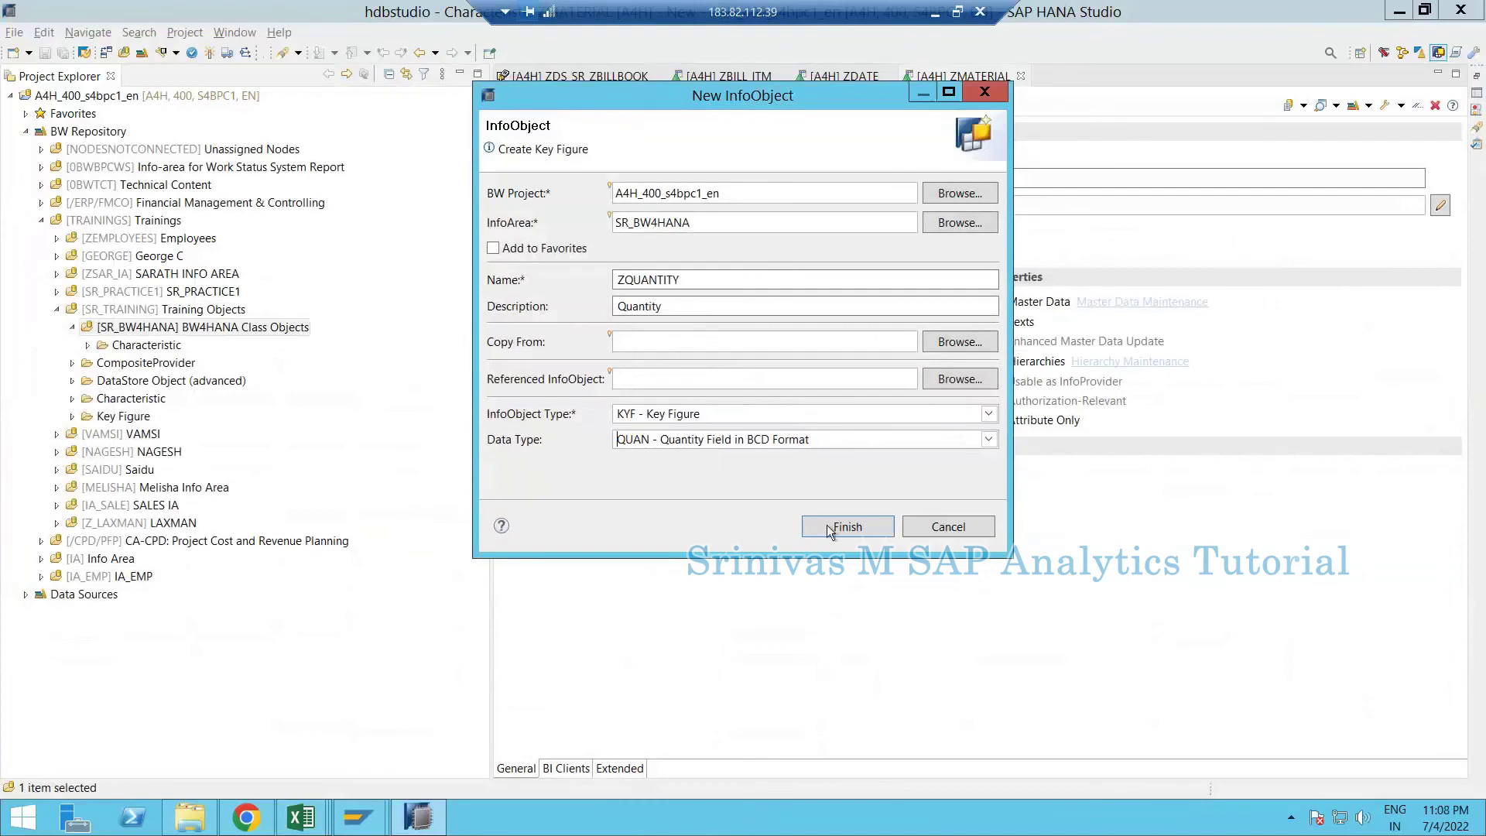
pyautogui.press('Return')
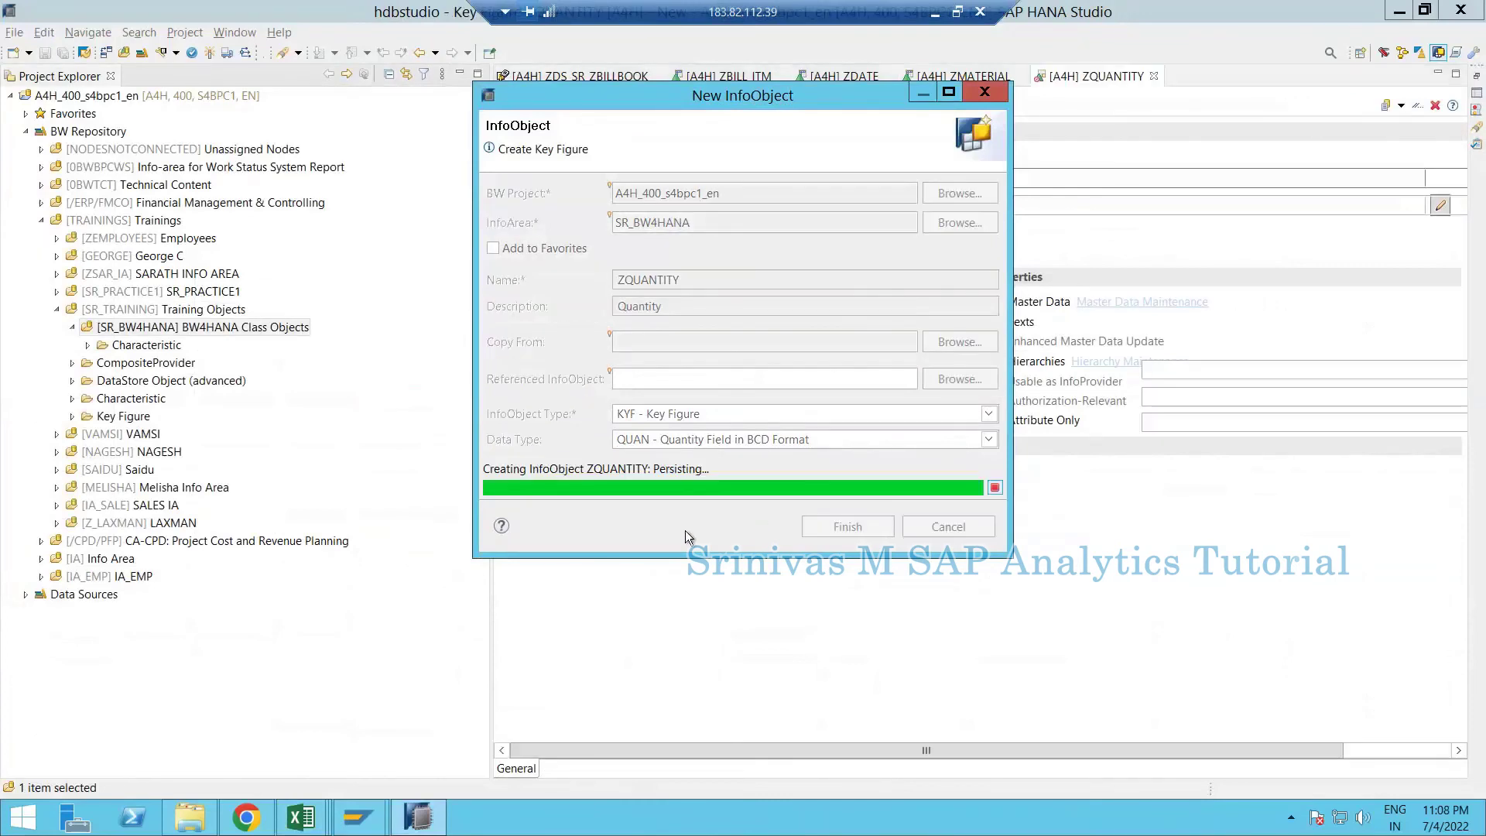
pyautogui.click(532, 751)
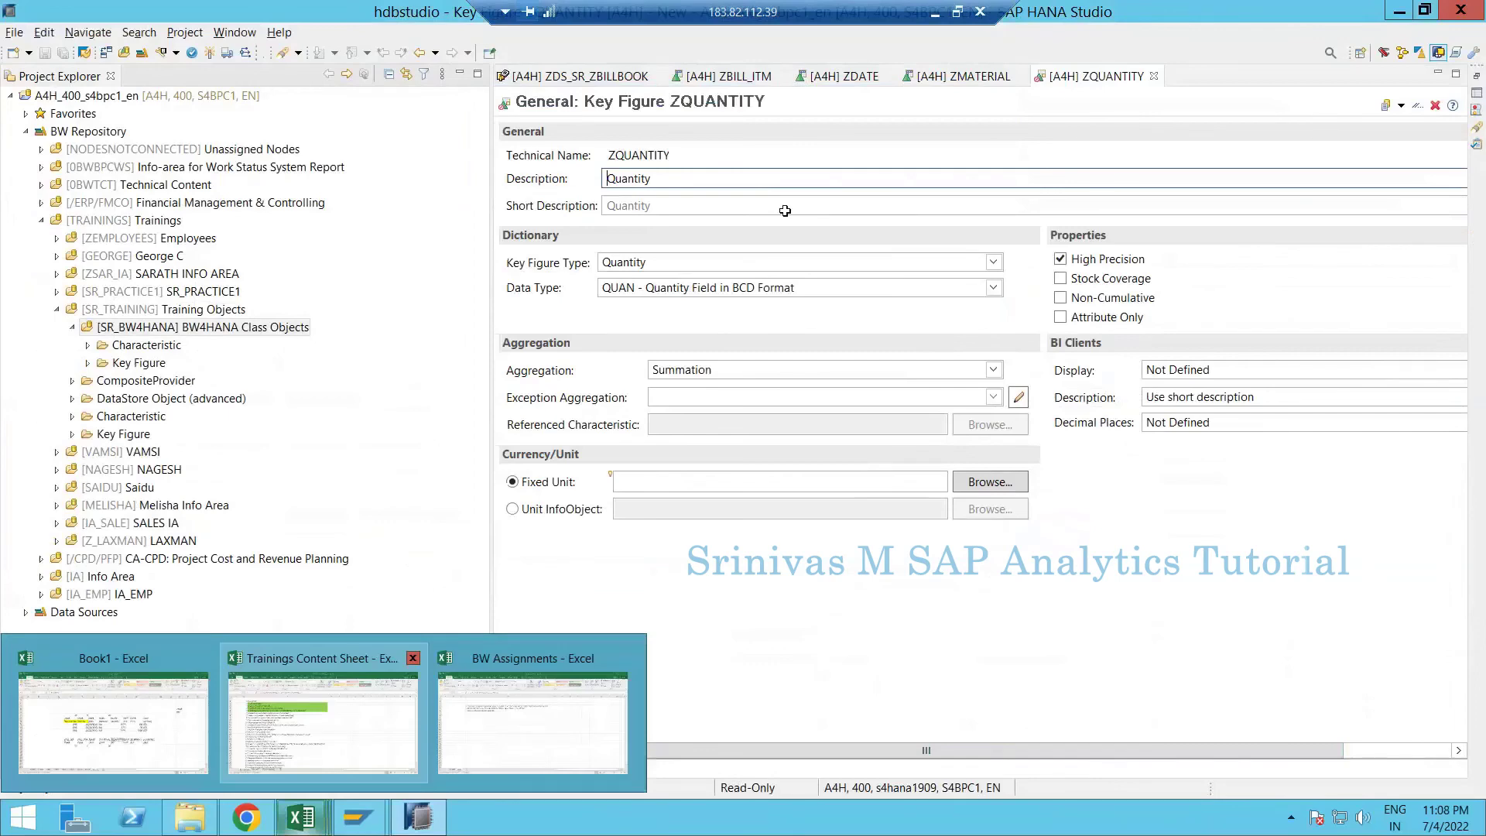
# - Review the Quantity and Unit columns and the Price and Currency columns in the Book1 Excel workbook, returning to SAP HANA Studio
pyautogui.click(113, 722)
pyautogui.click(802, 195)
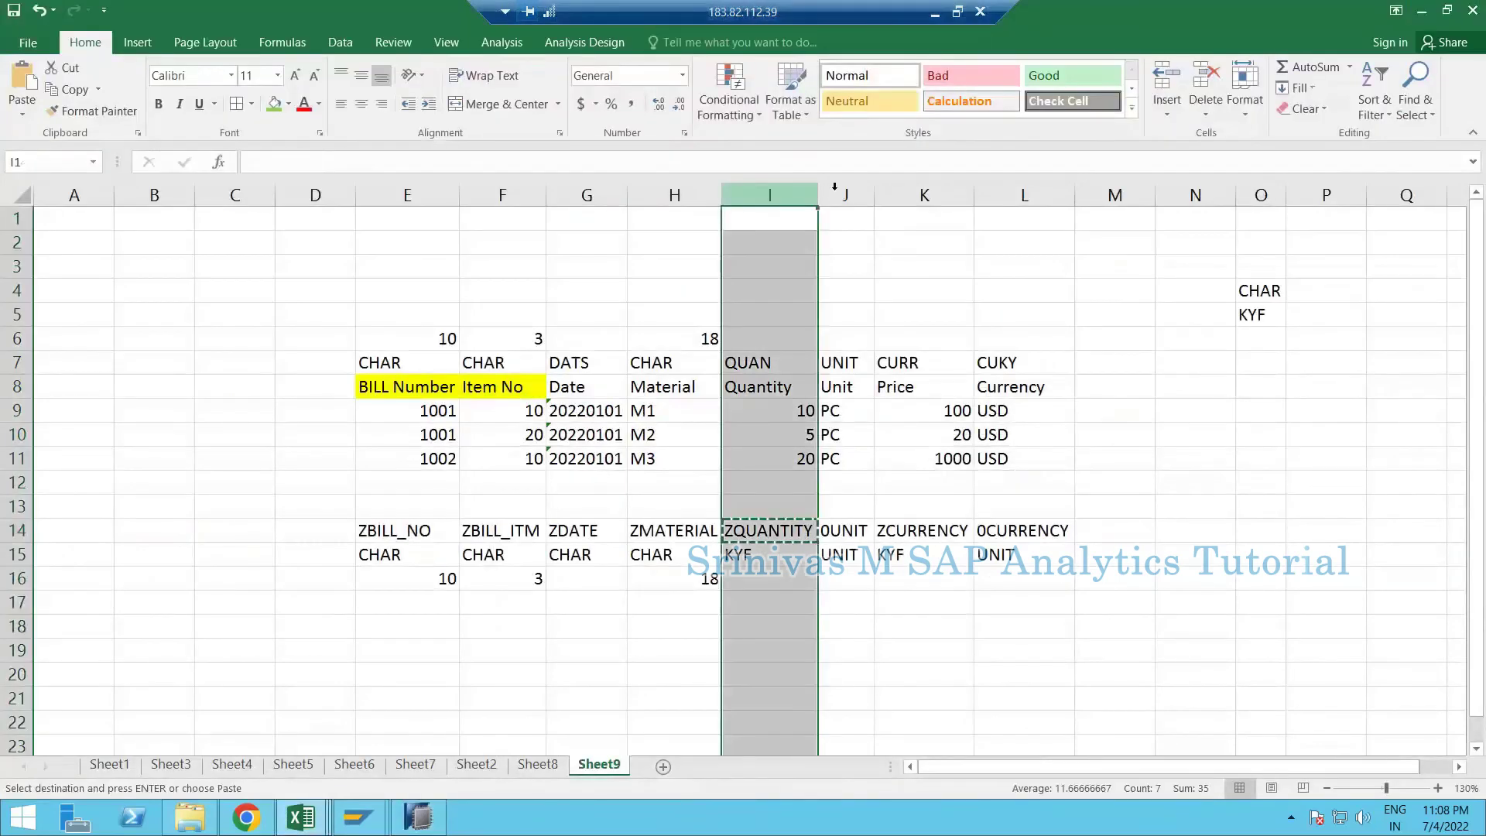
pyautogui.keyDown('ctrl'); pyautogui.click(836, 195); pyautogui.keyUp('ctrl')
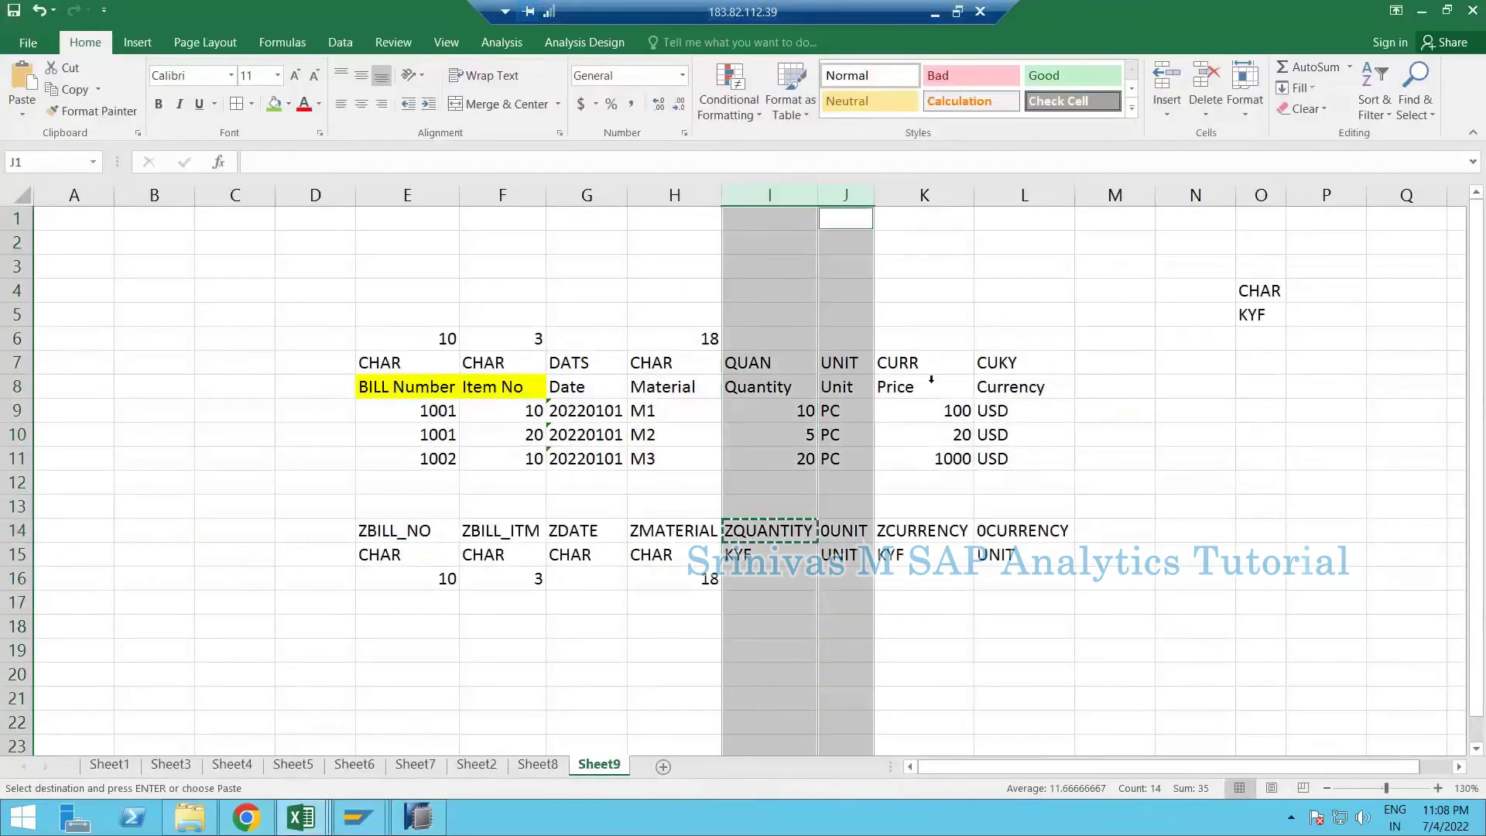
pyautogui.click(924, 195)
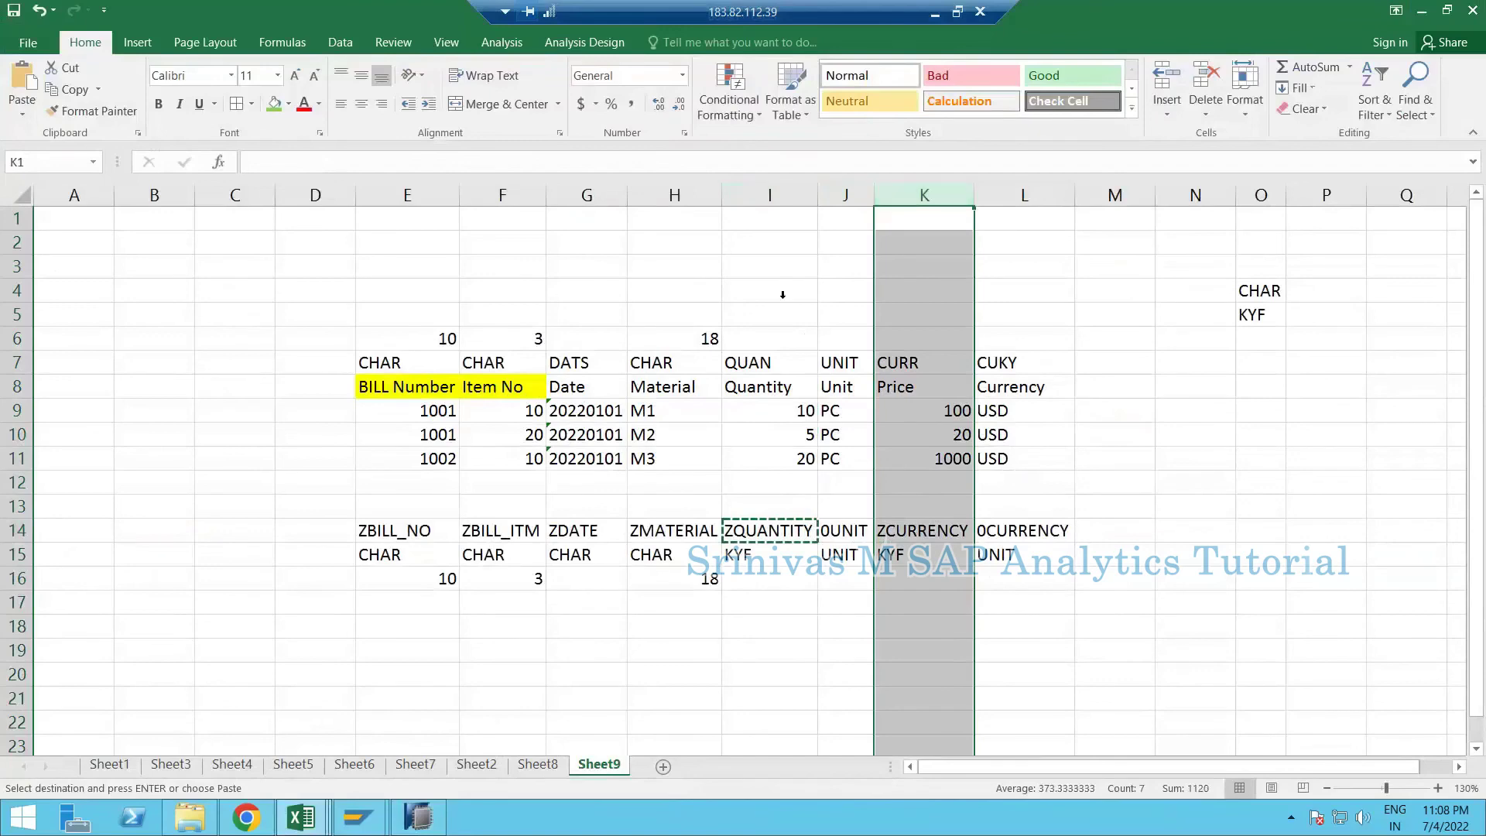
pyautogui.keyDown('ctrl'); pyautogui.click(1024, 195); pyautogui.keyUp('ctrl')
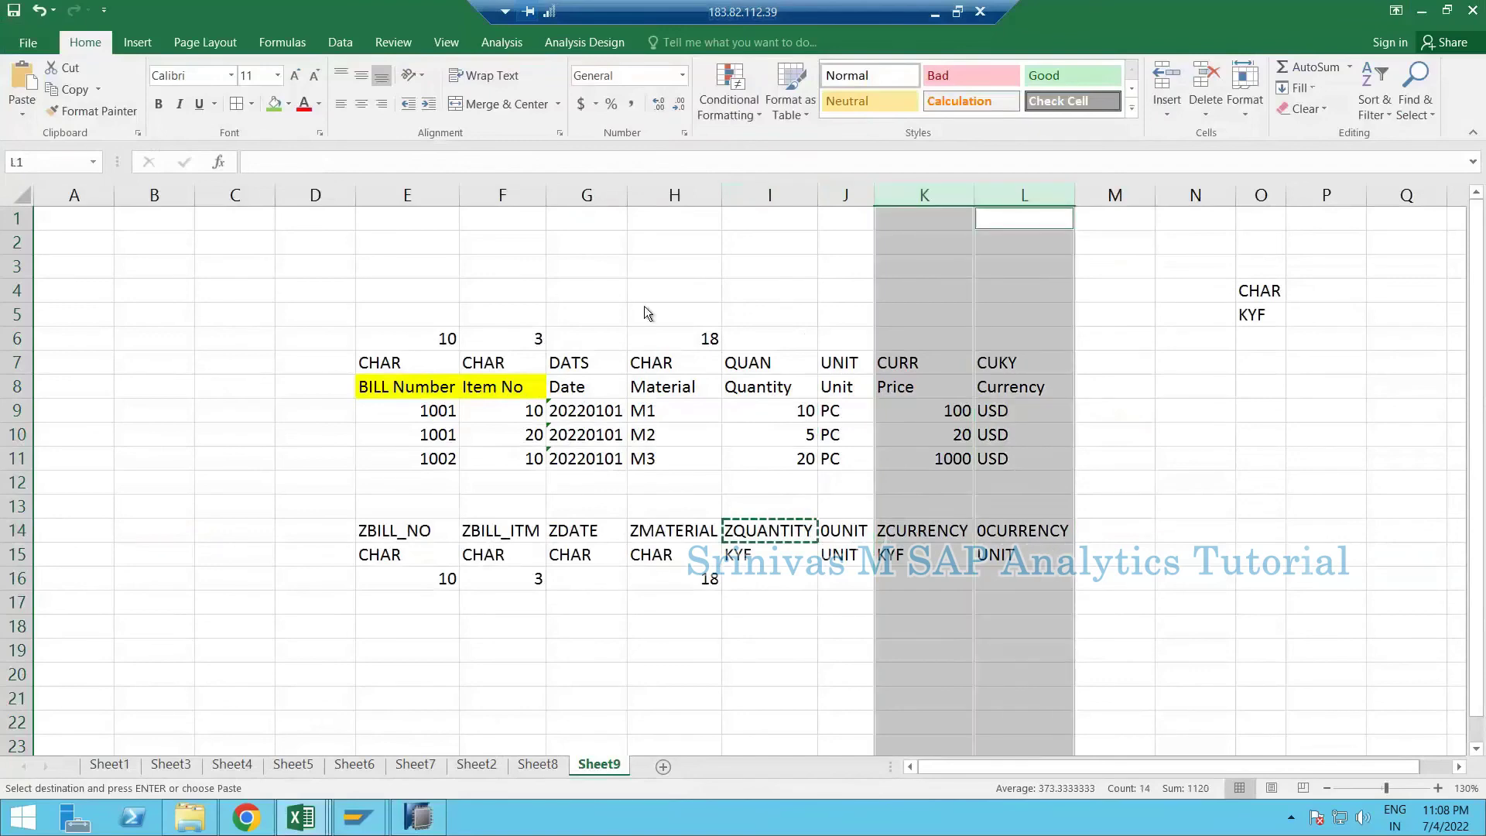
pyautogui.hotkey('alt', 'Tab')
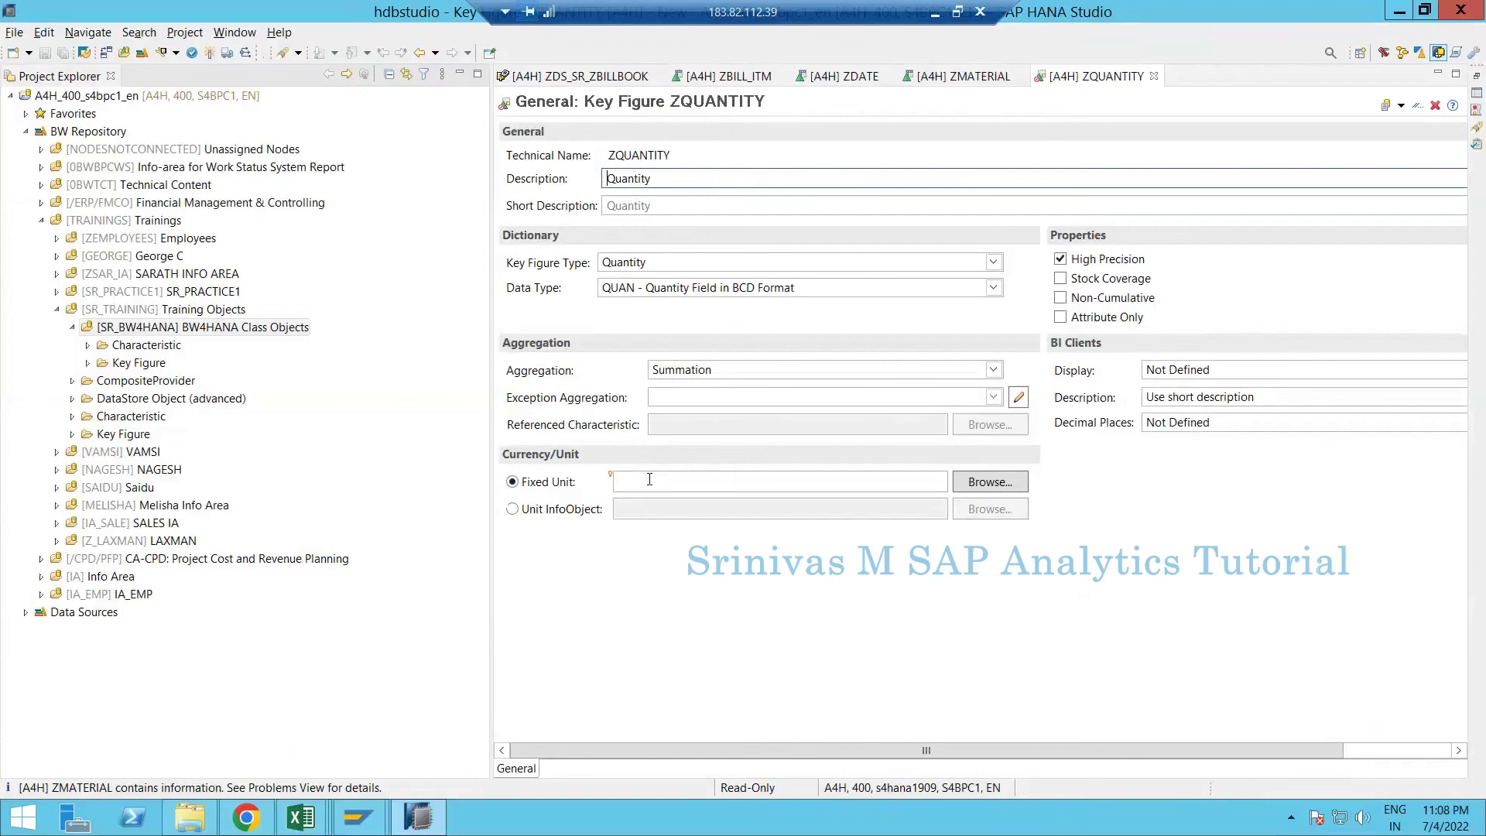
# - Assign 0UNIT, copied from cell J14 in Excel, as the Unit InfoObject of ZQUANTITY and activate the key figure
pyautogui.click(691, 483)
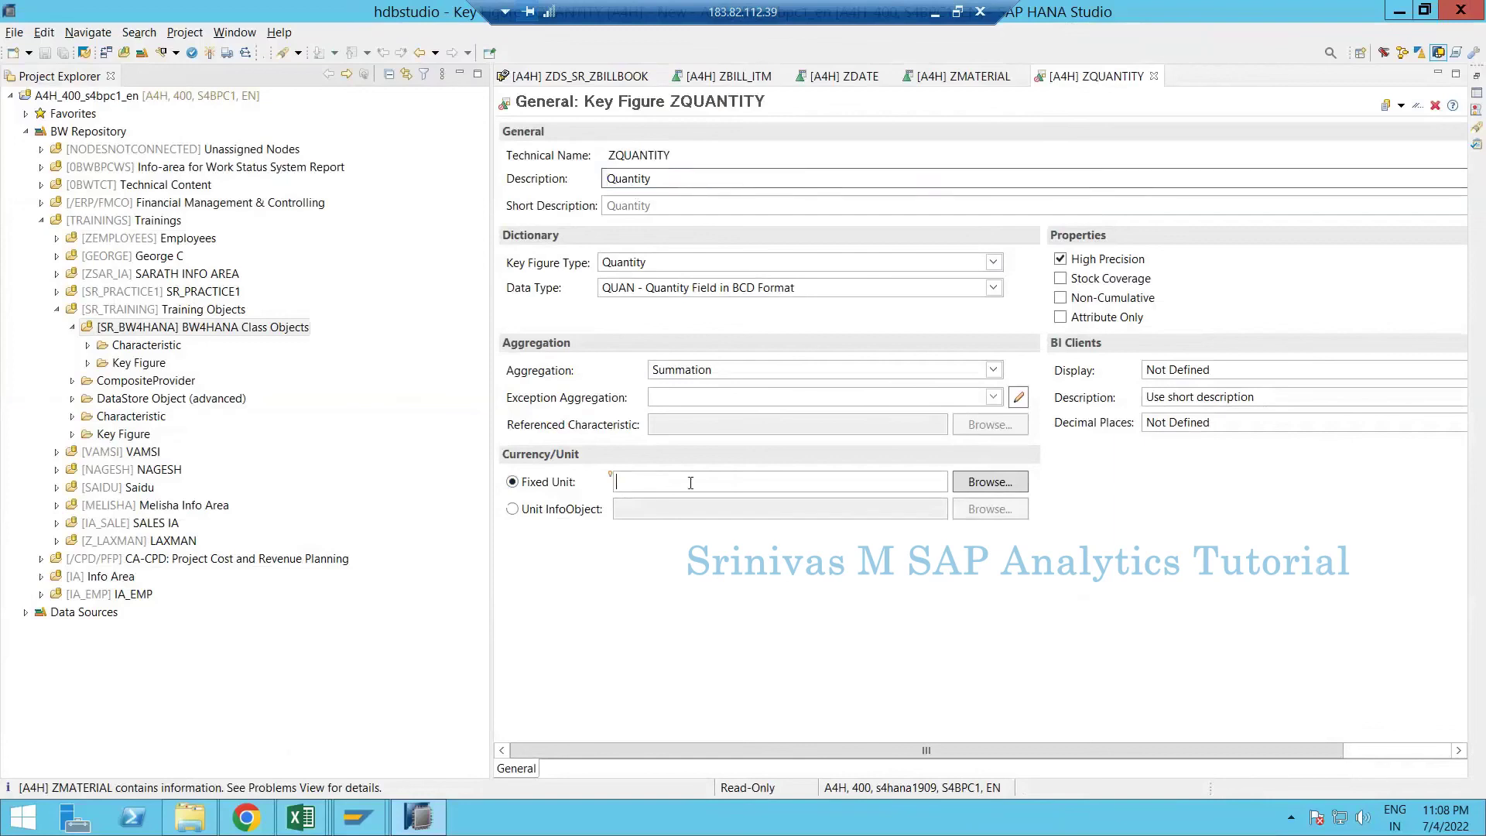
pyautogui.click(560, 509)
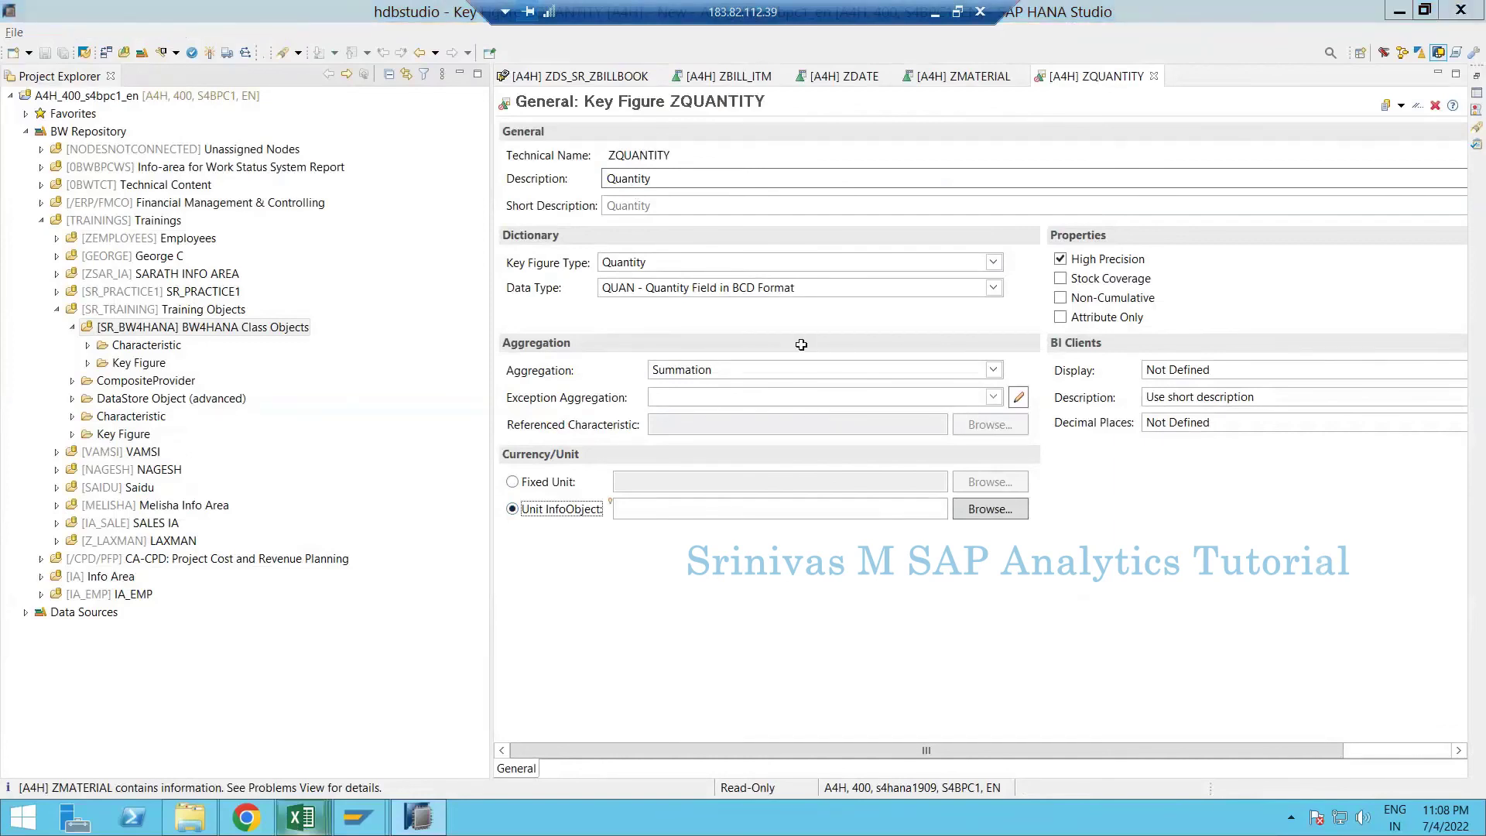
pyautogui.hotkey('alt', 'Tab')
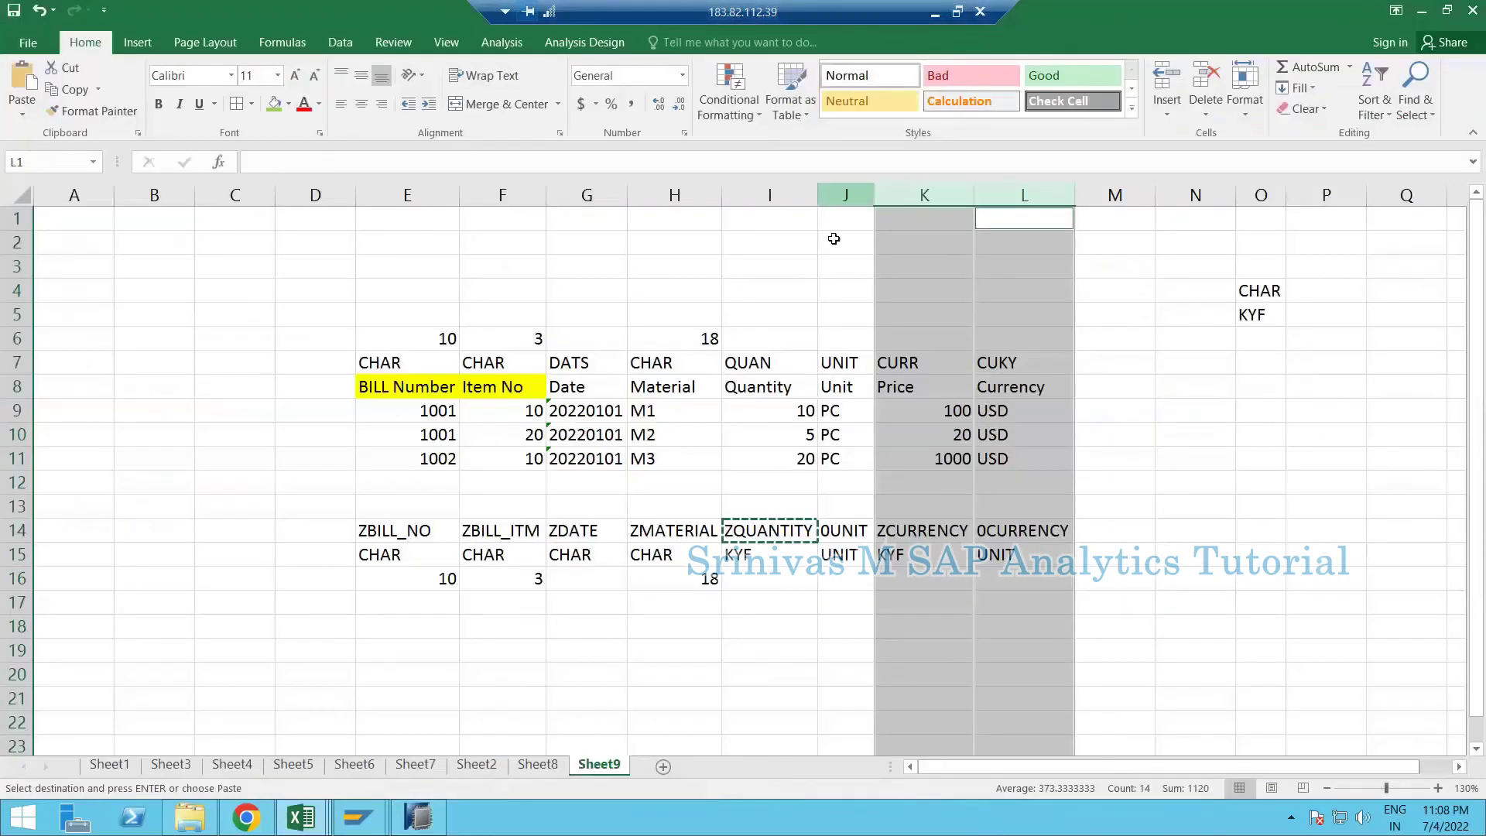
pyautogui.click(836, 196)
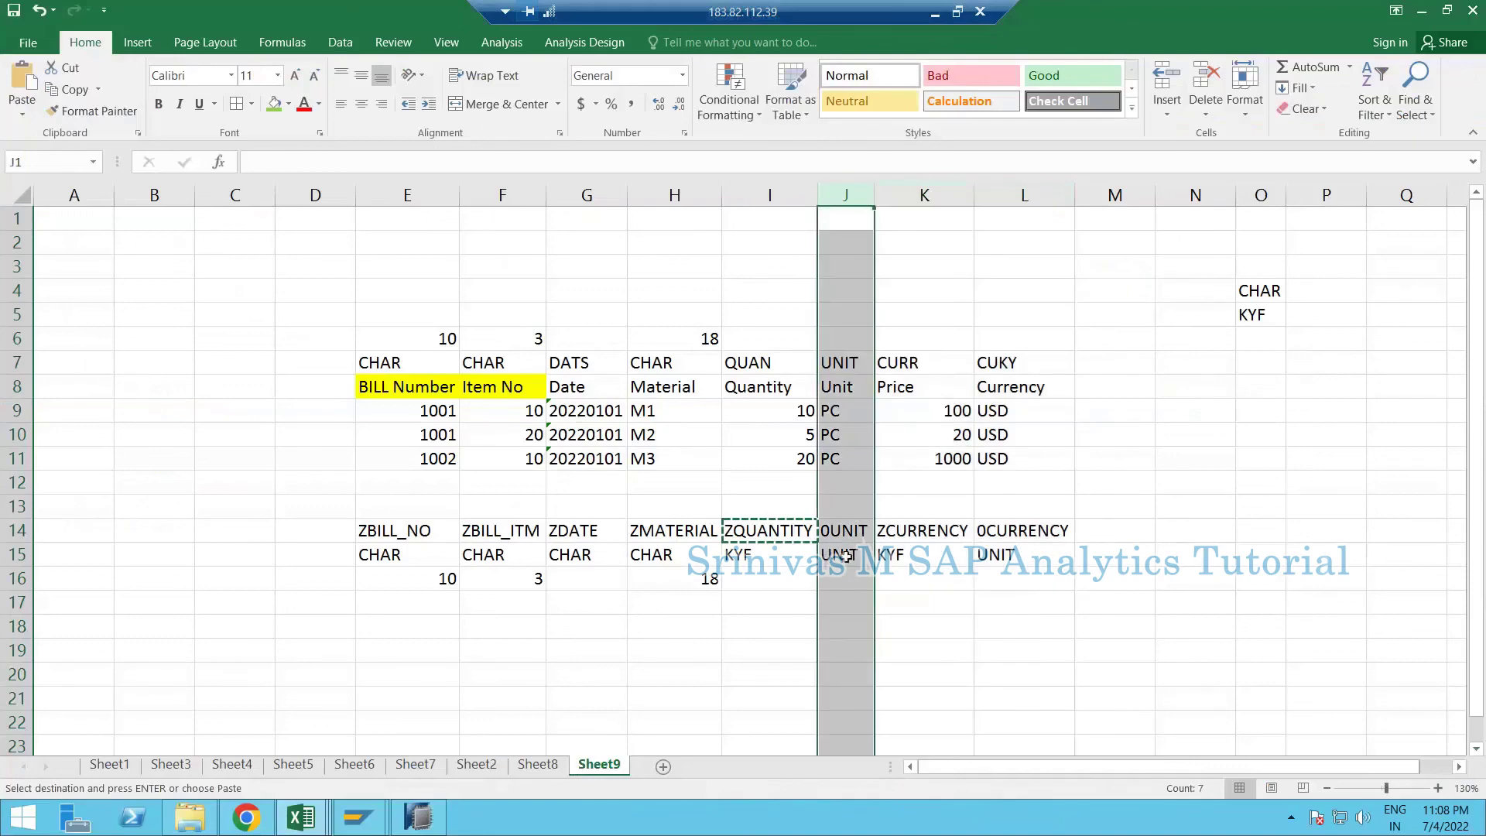
pyautogui.click(843, 535)
pyautogui.hotkey('ctrl', 'c')
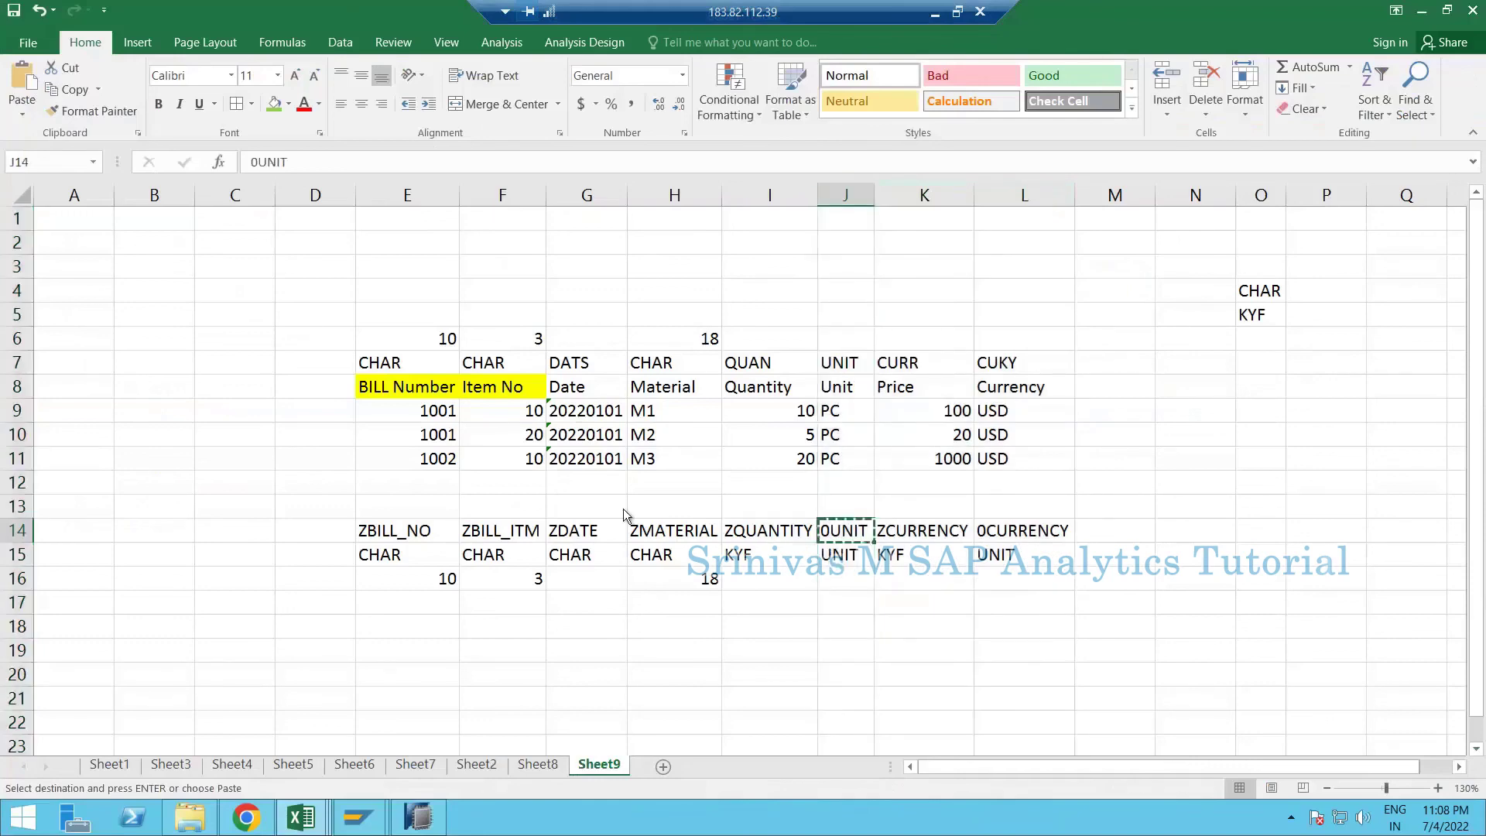
pyautogui.hotkey('alt', 'Tab')
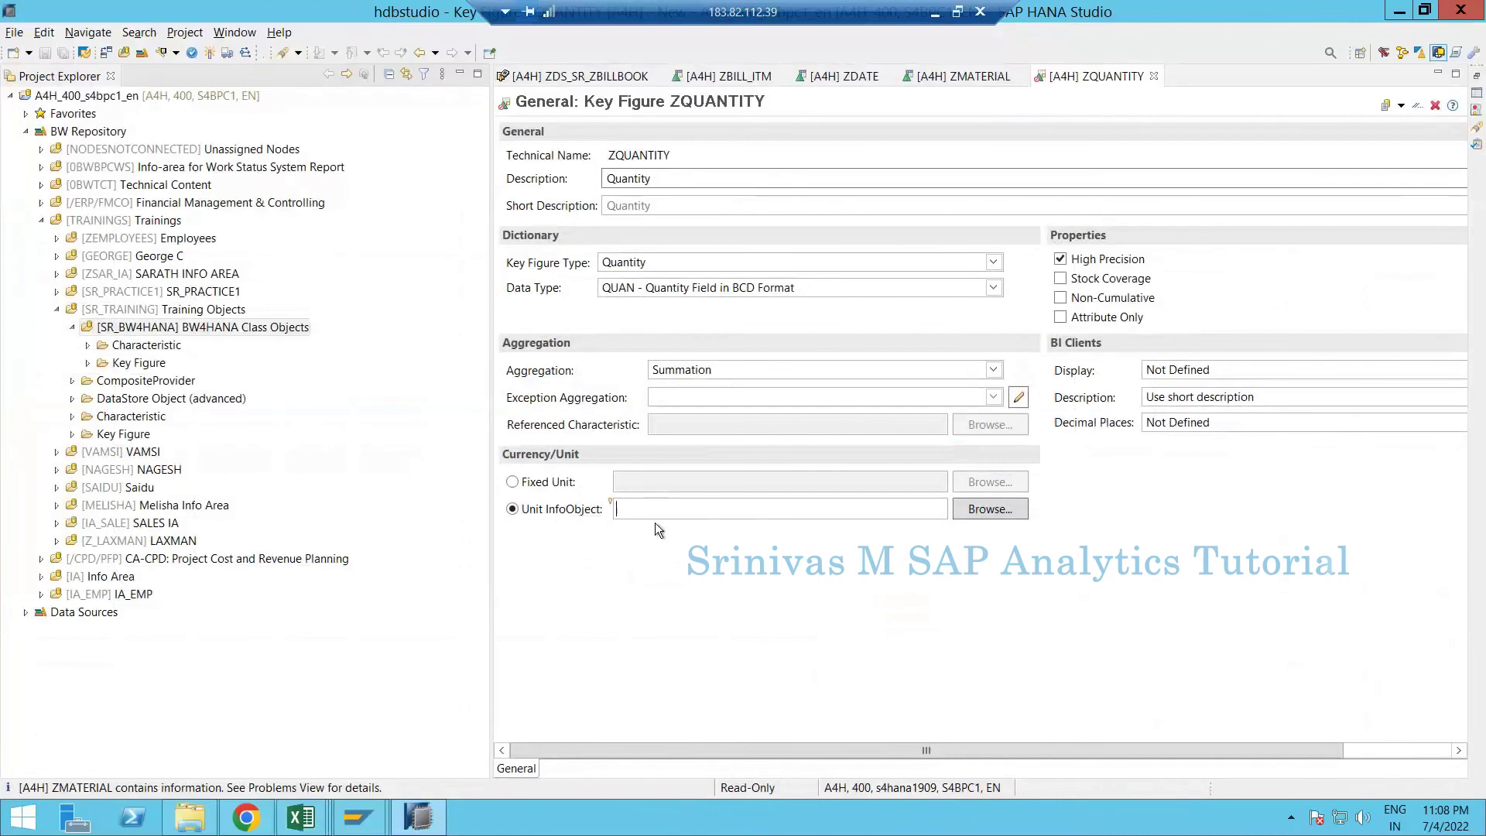
pyautogui.hotkey('ctrl', 'v')
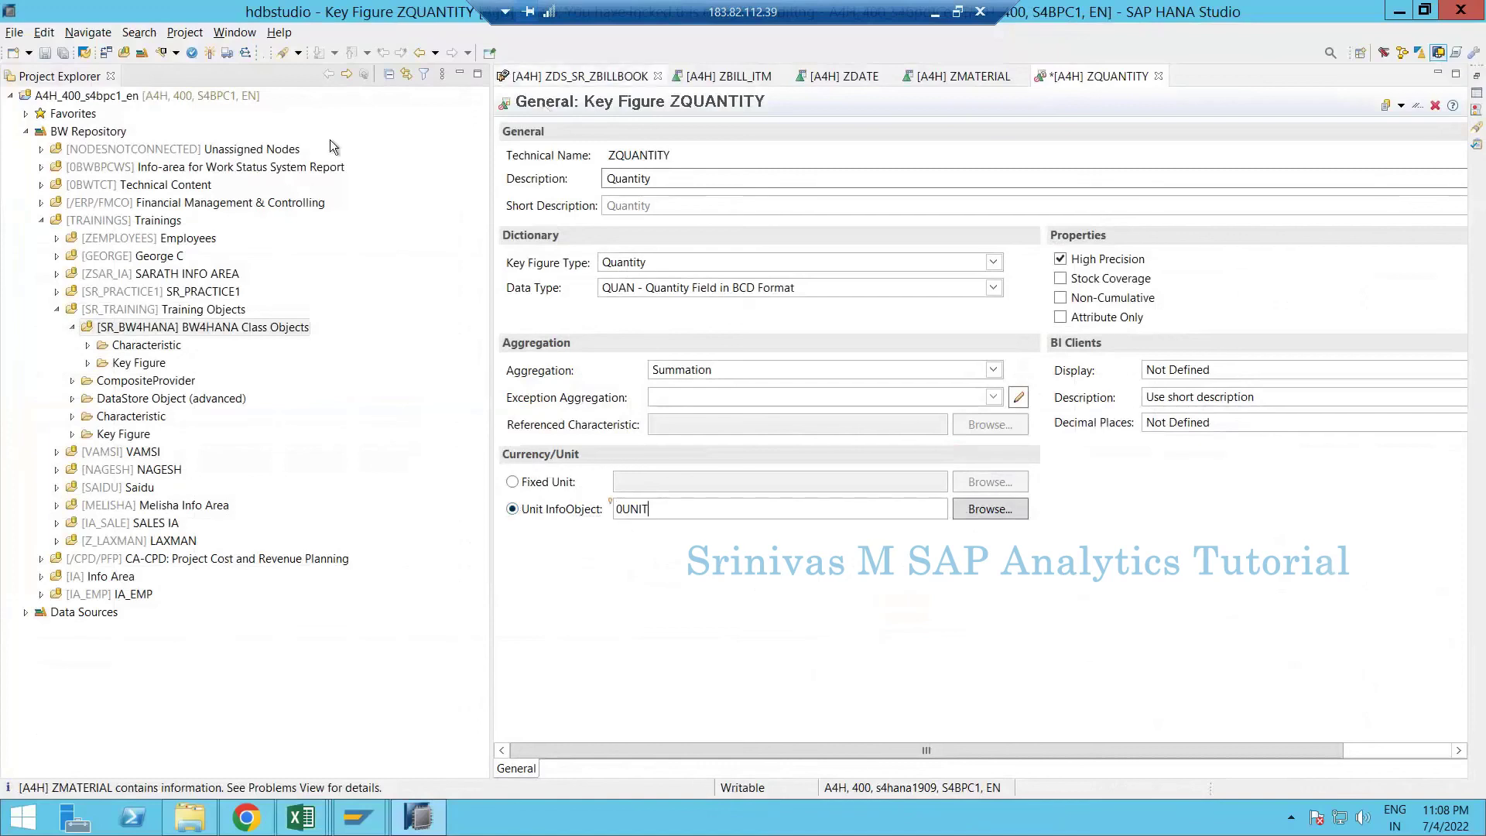
pyautogui.click(210, 54)
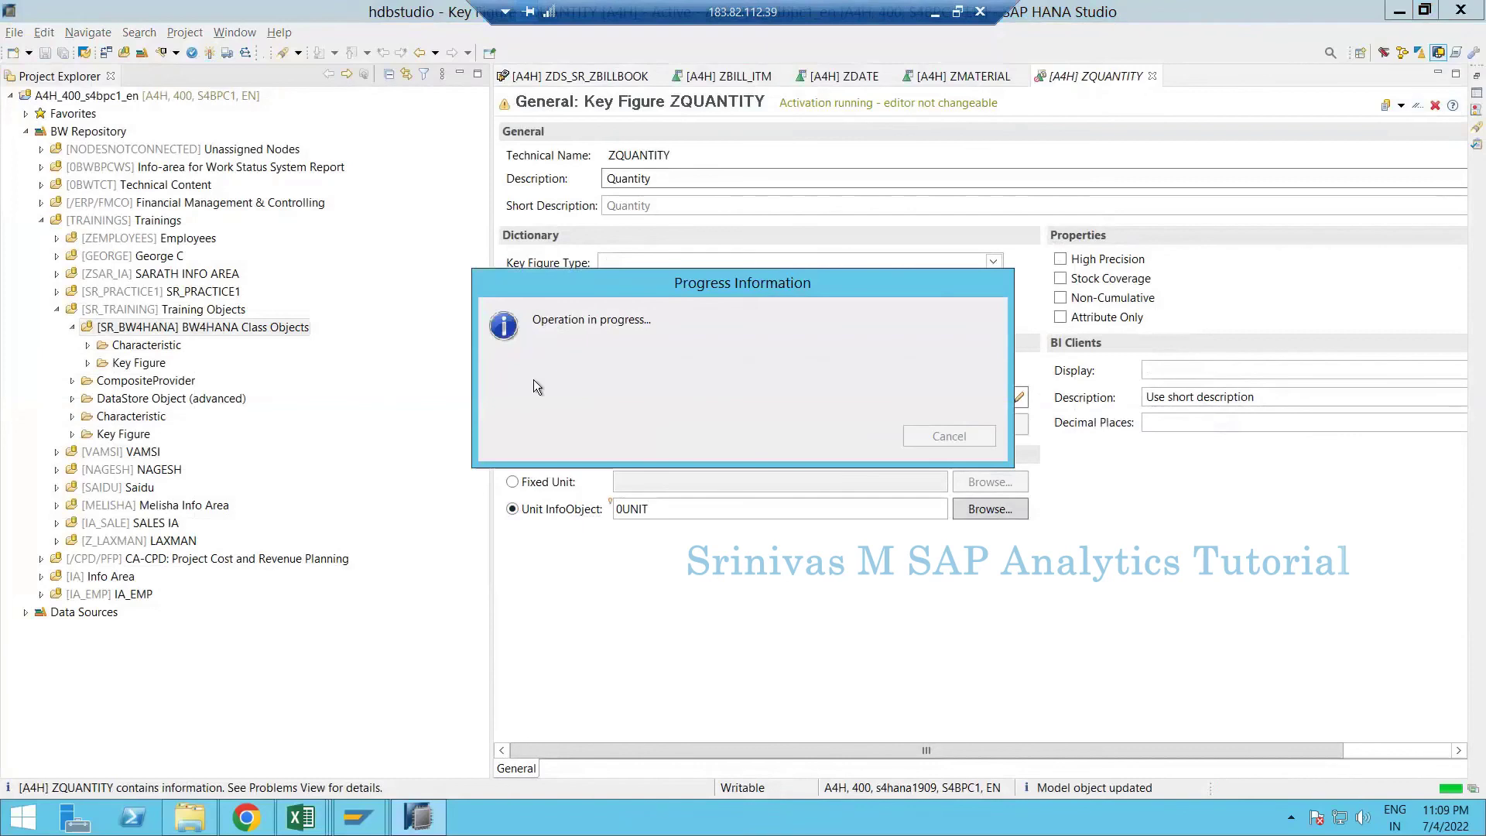
# - Expand the Key Figure folder under SR_BW4HANA and start a new InfoObject in that InfoArea
pyautogui.click(125, 329)
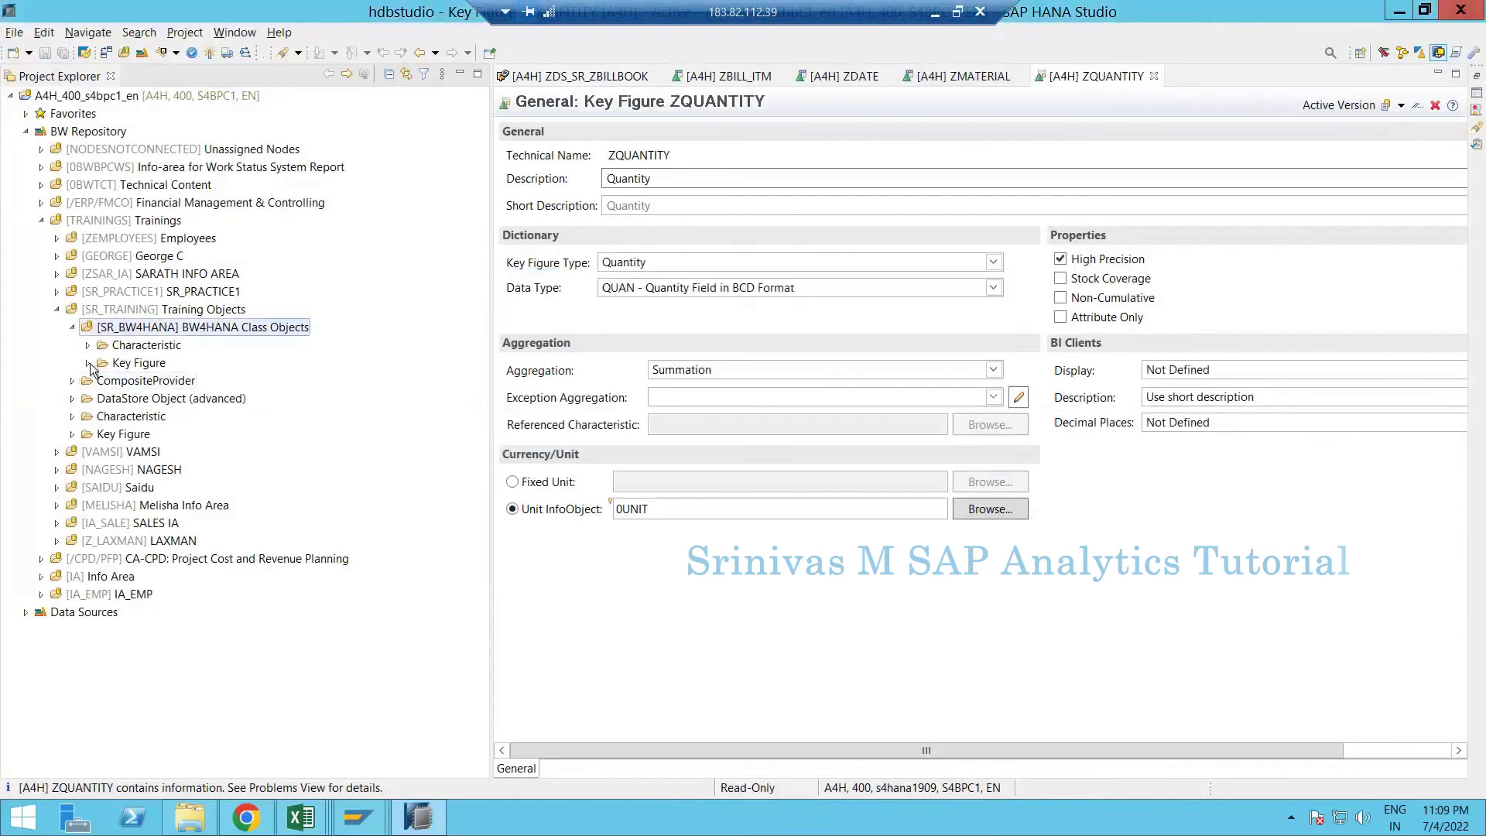
pyautogui.doubleClick(133, 363)
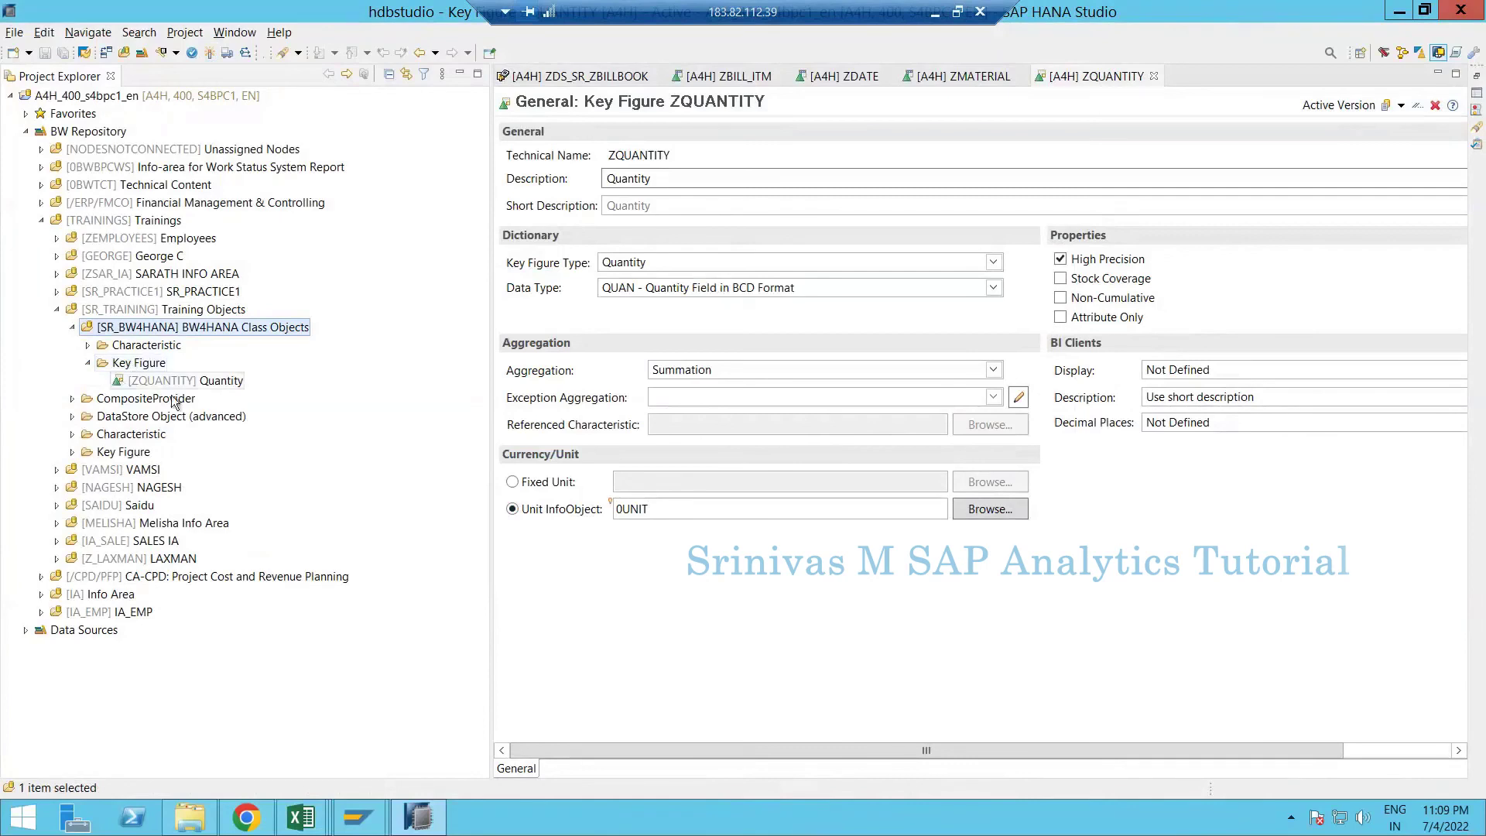
pyautogui.rightClick(144, 328)
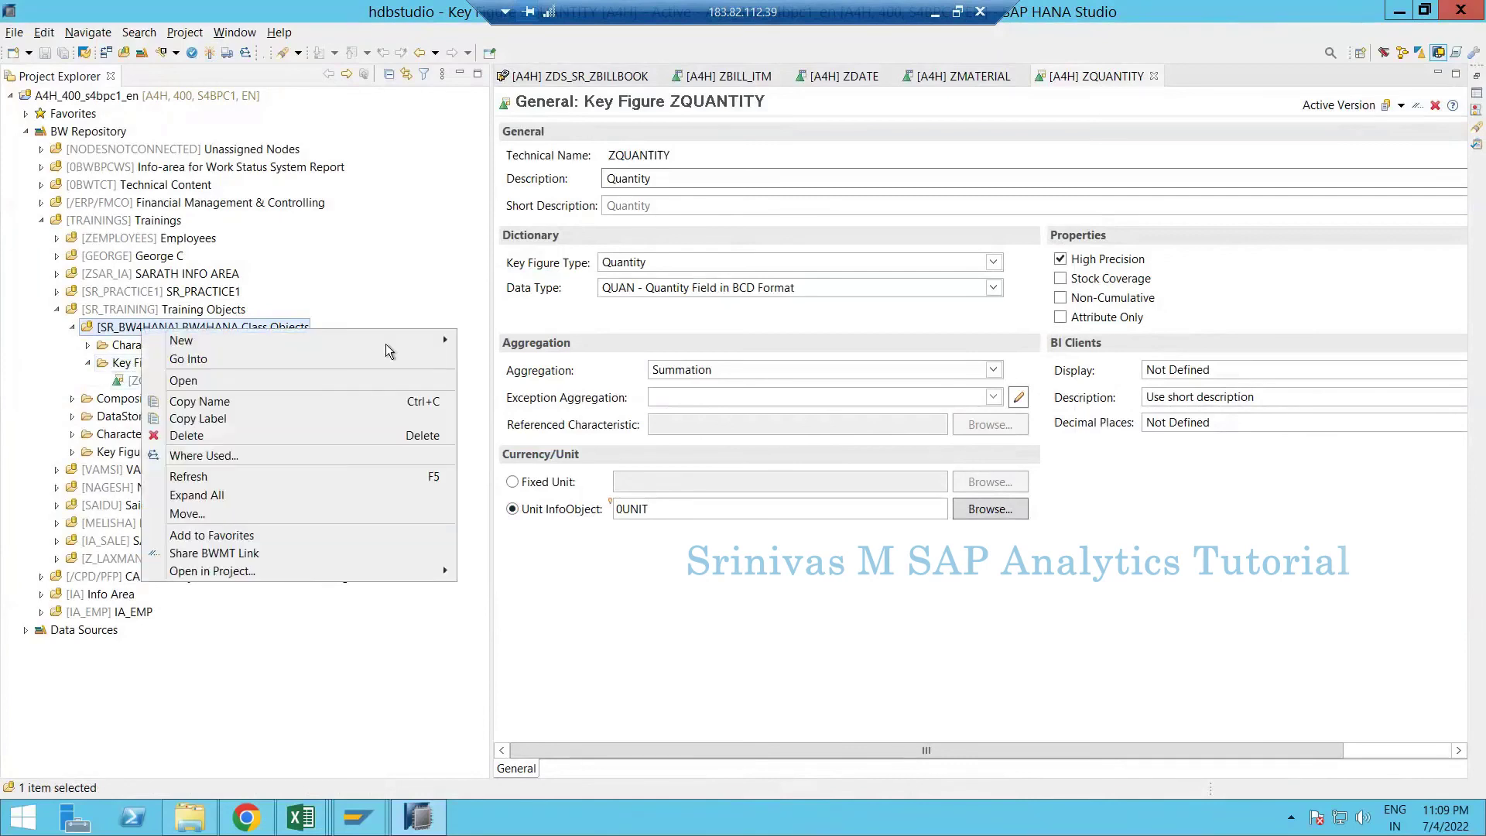
pyautogui.moveTo(391, 340)
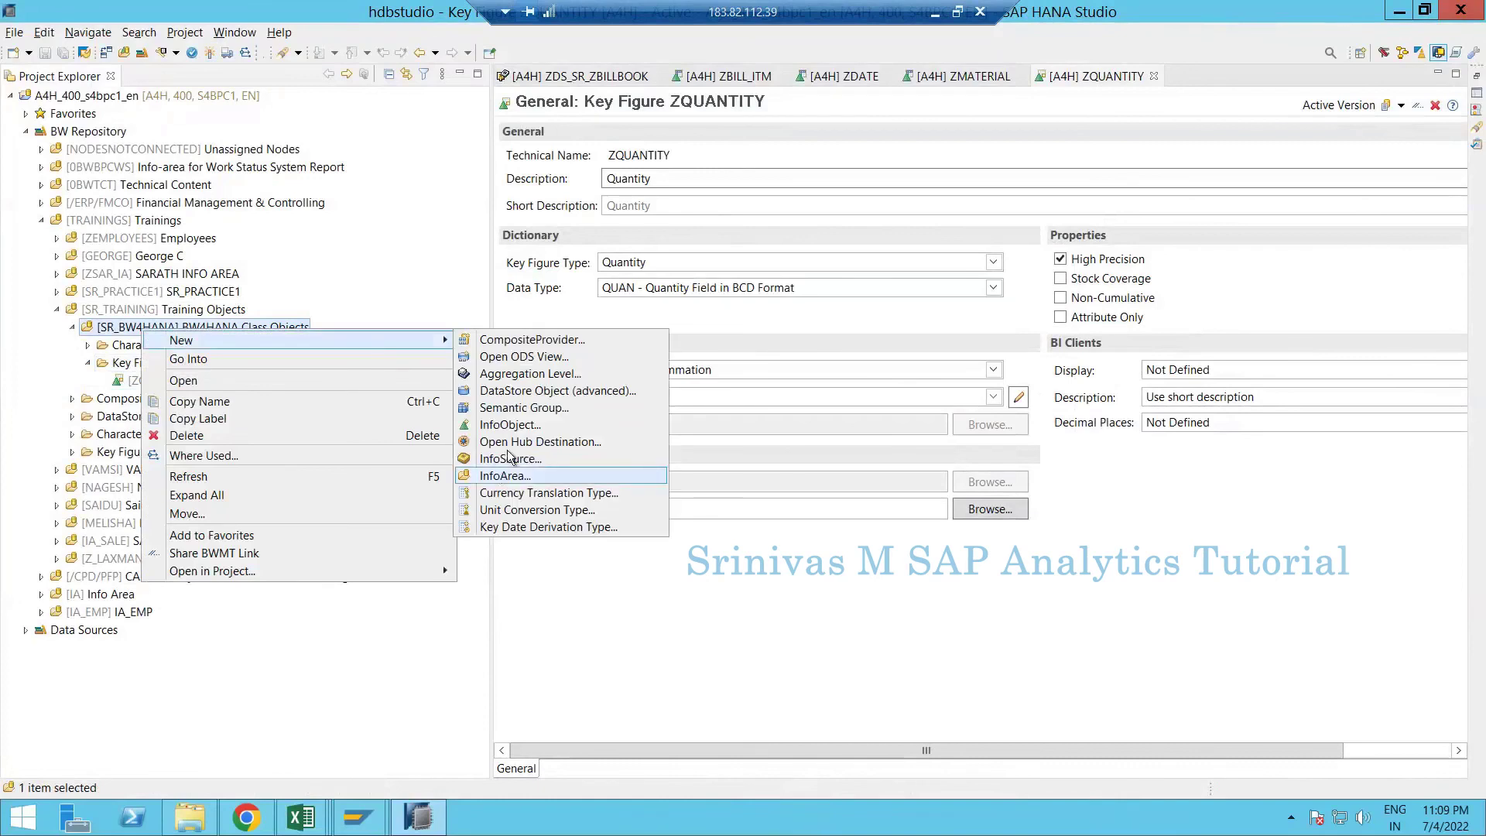
pyautogui.click(542, 425)
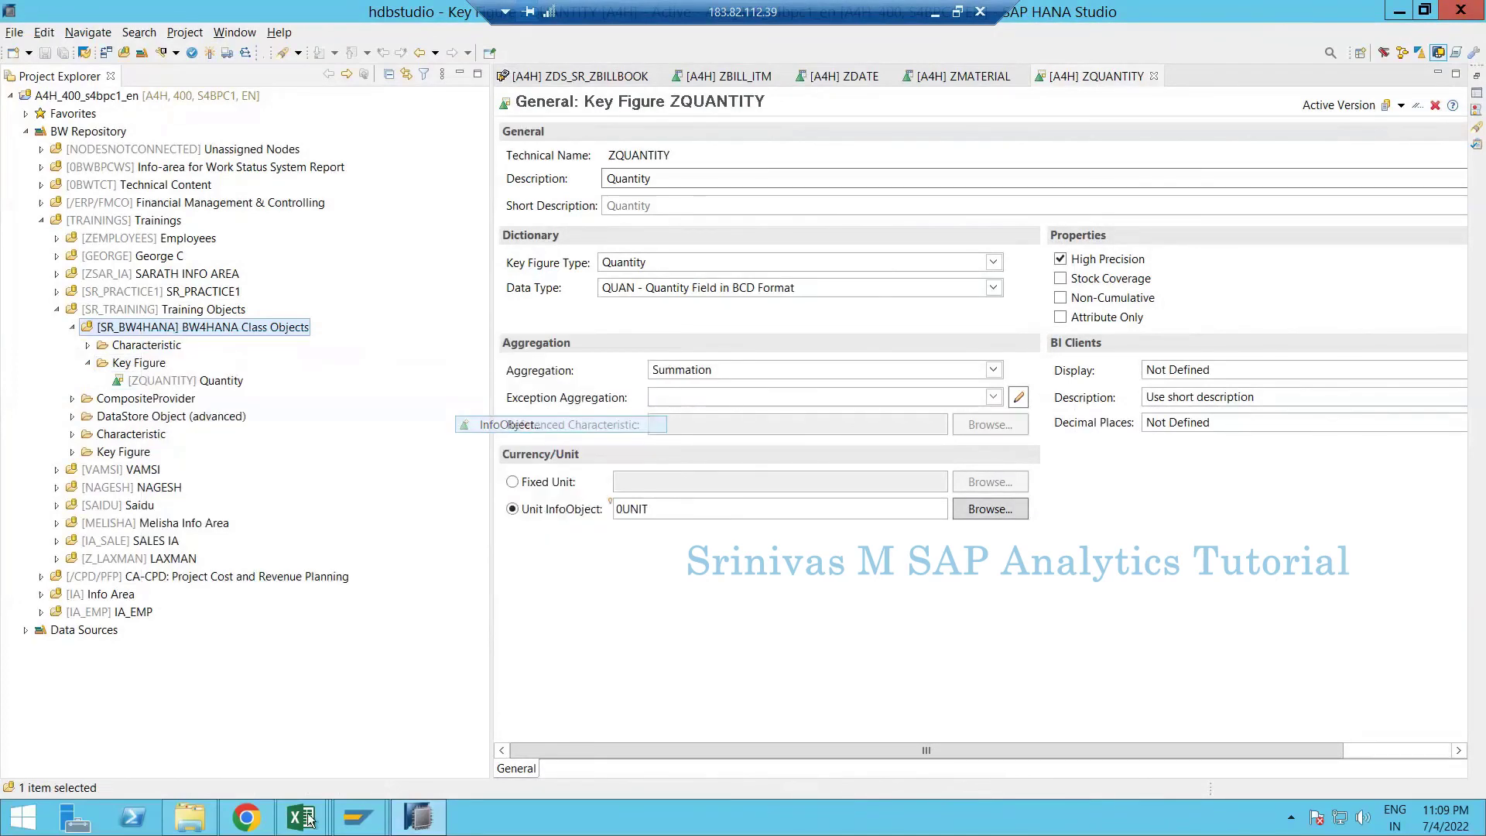
# - Copy ZCURRENCY from cell K14 of the Book1 workbook in Excel and return to SAP HANA Studio
pyautogui.click(302, 817)
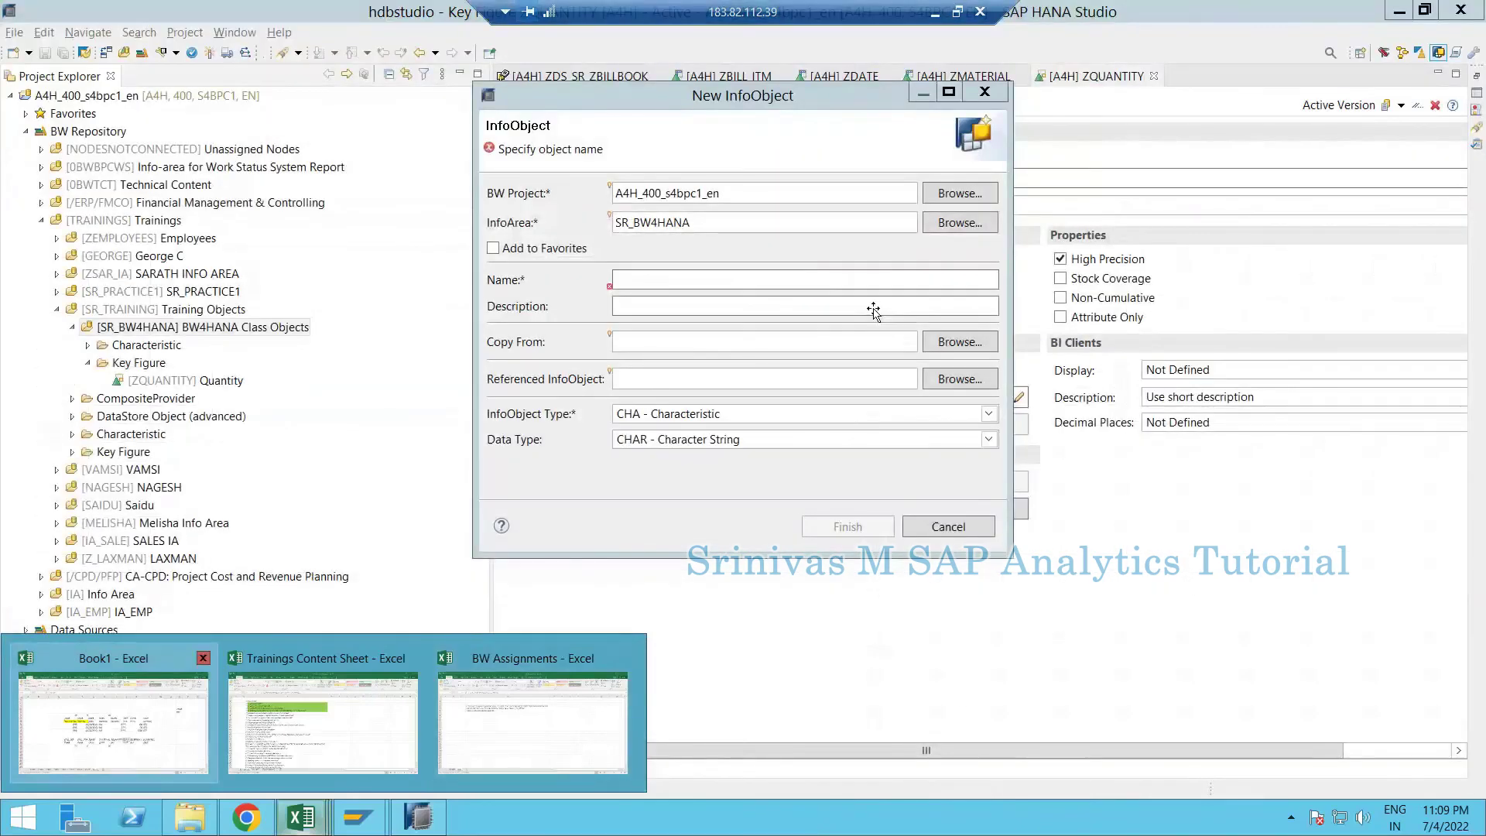
pyautogui.click(78, 742)
pyautogui.click(854, 200)
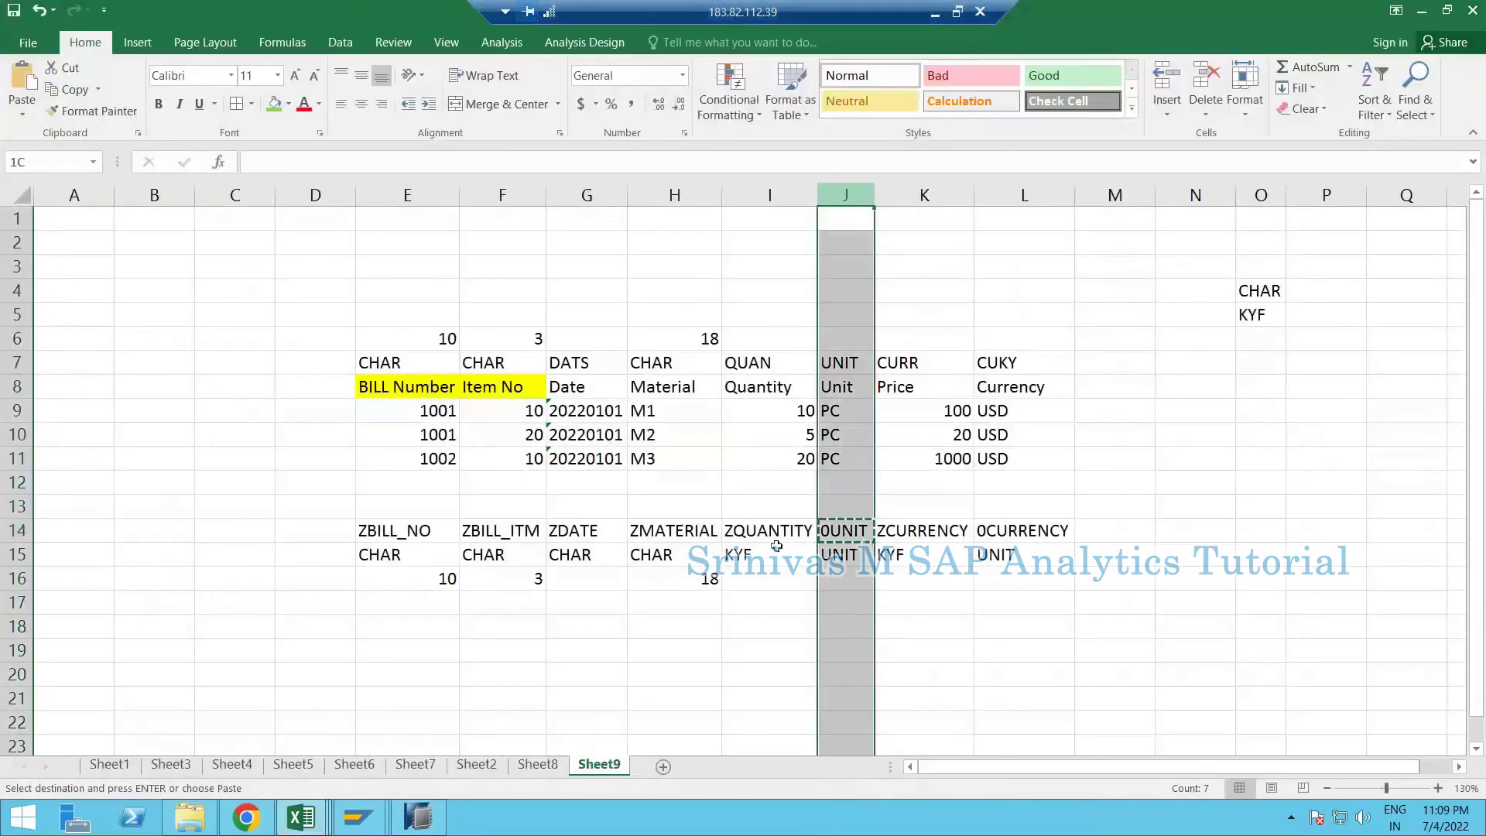
pyautogui.click(789, 533)
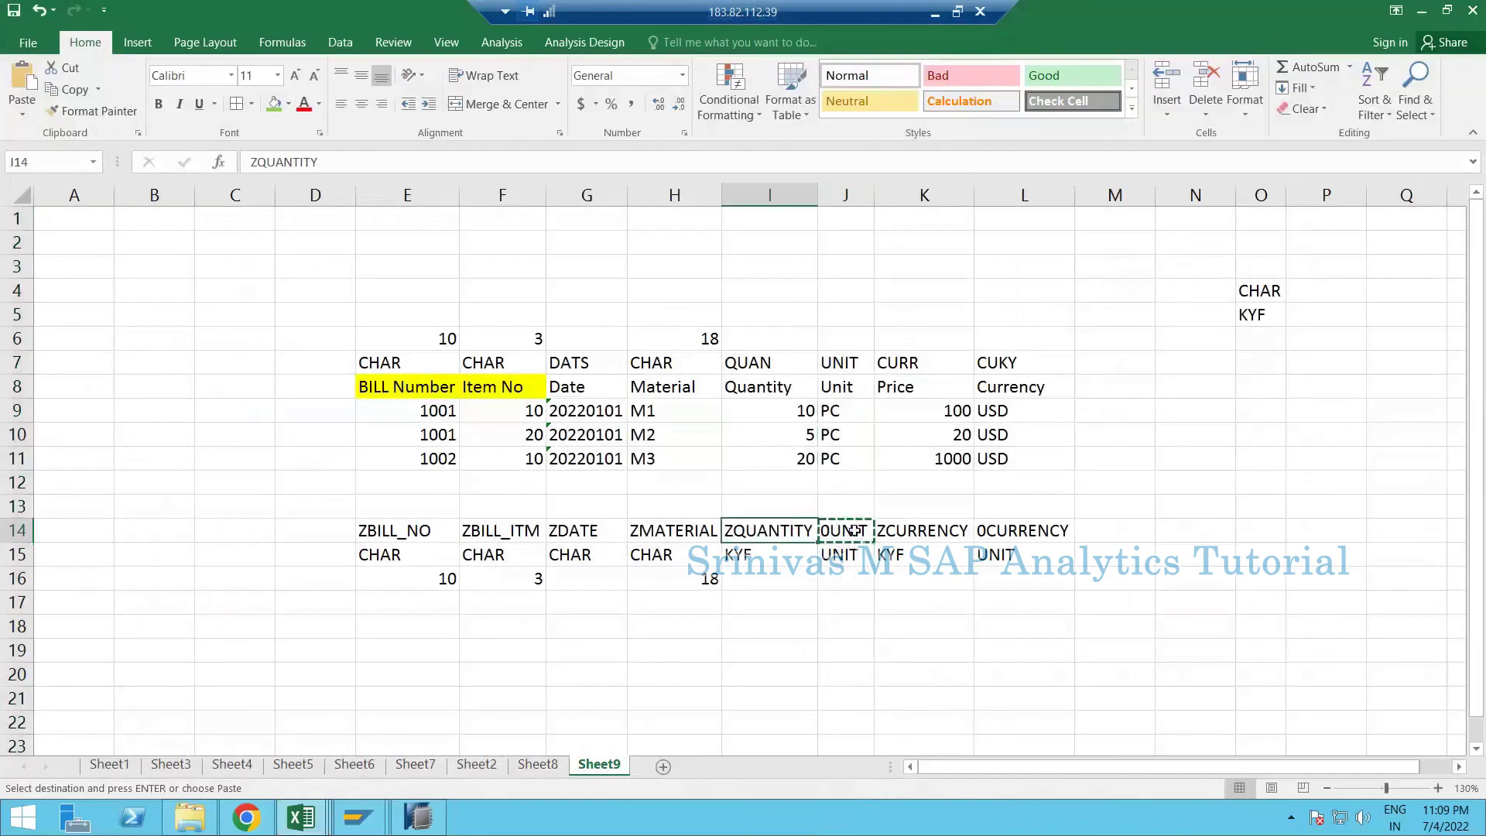
pyautogui.click(849, 526)
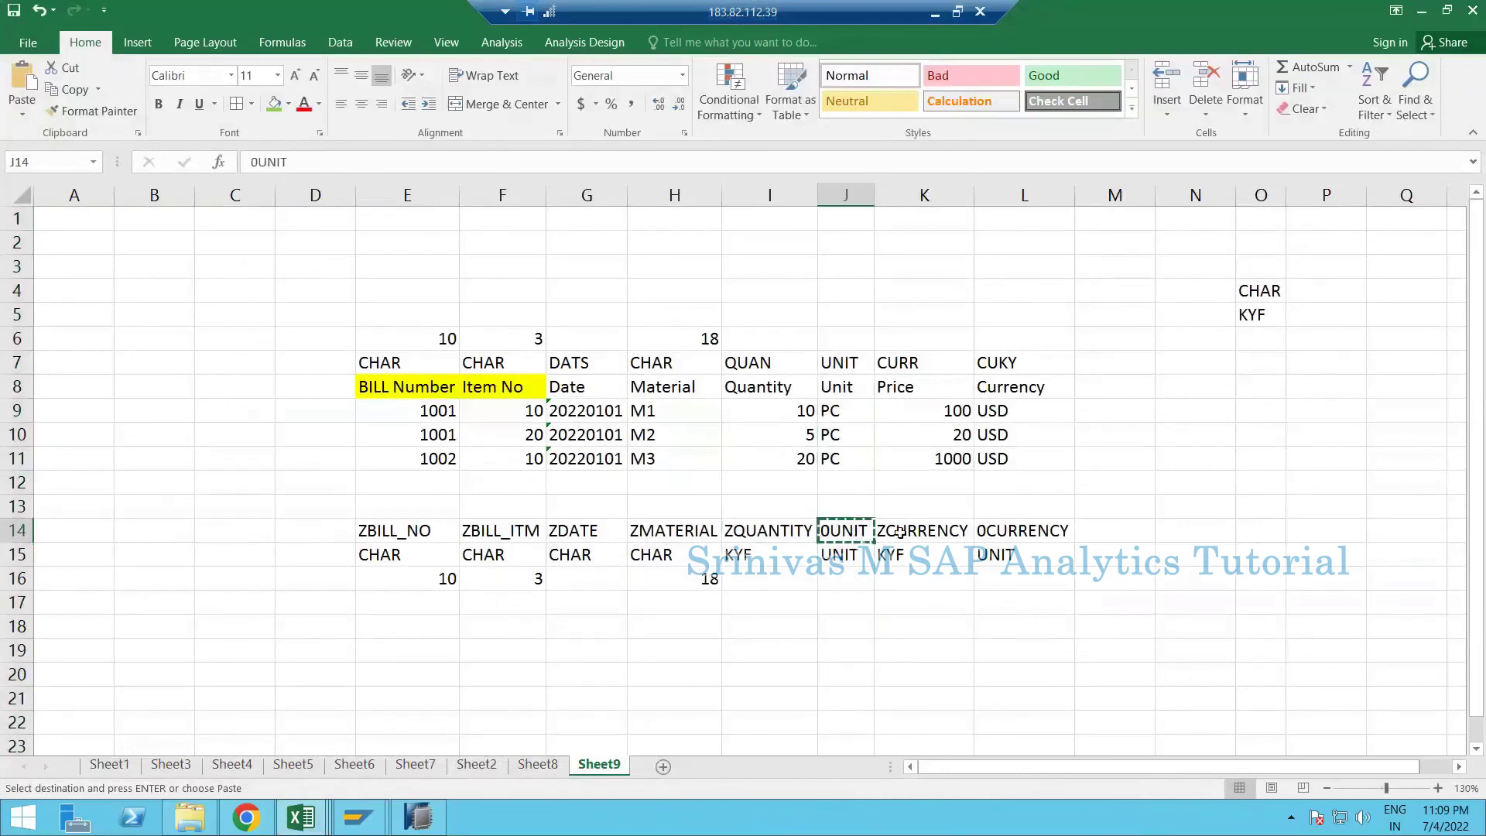
pyautogui.click(931, 534)
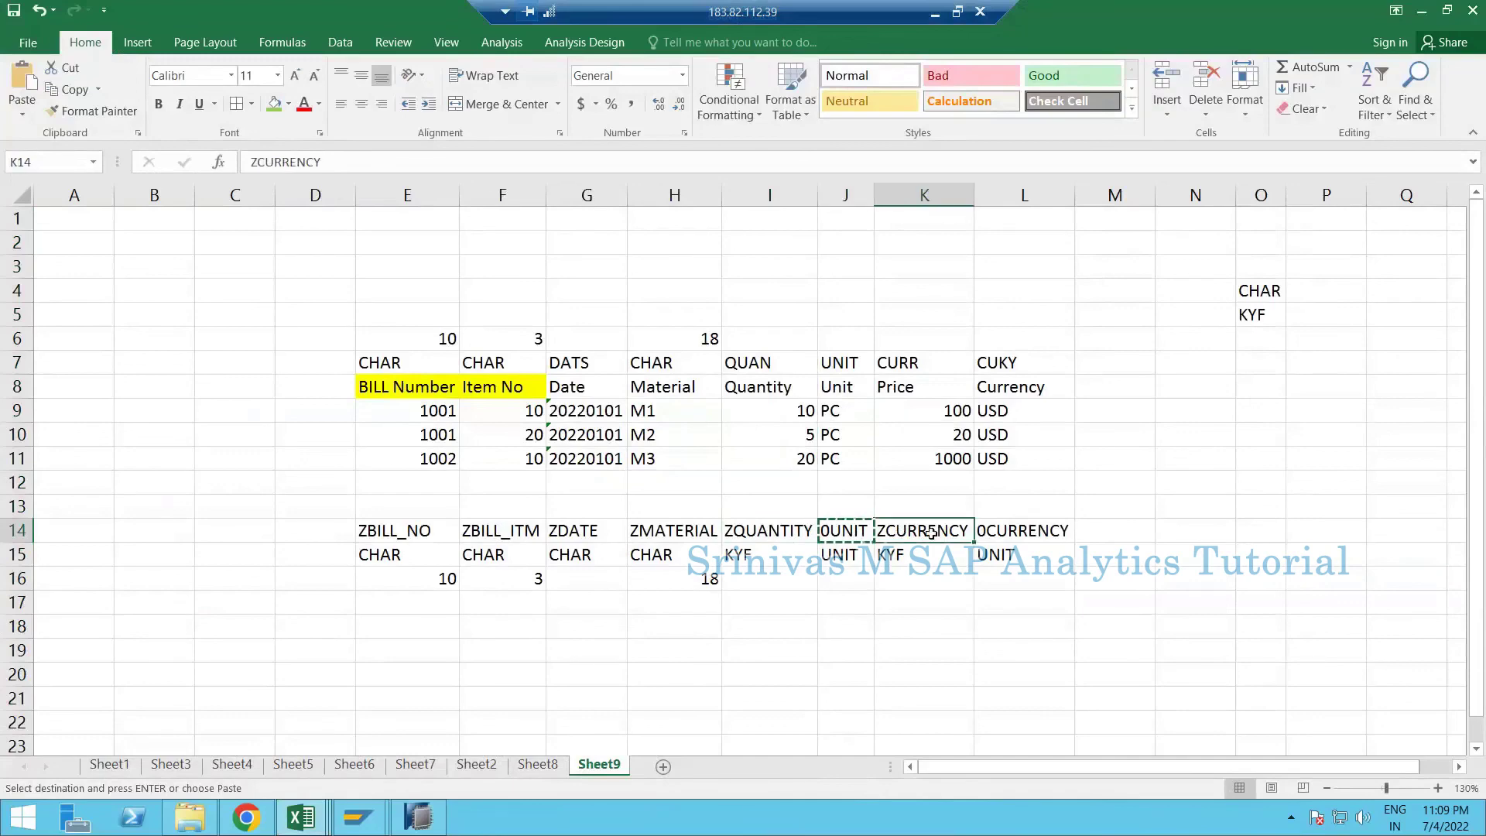
pyautogui.hotkey('ctrl', 'c')
pyautogui.hotkey('alt', 'Tab')
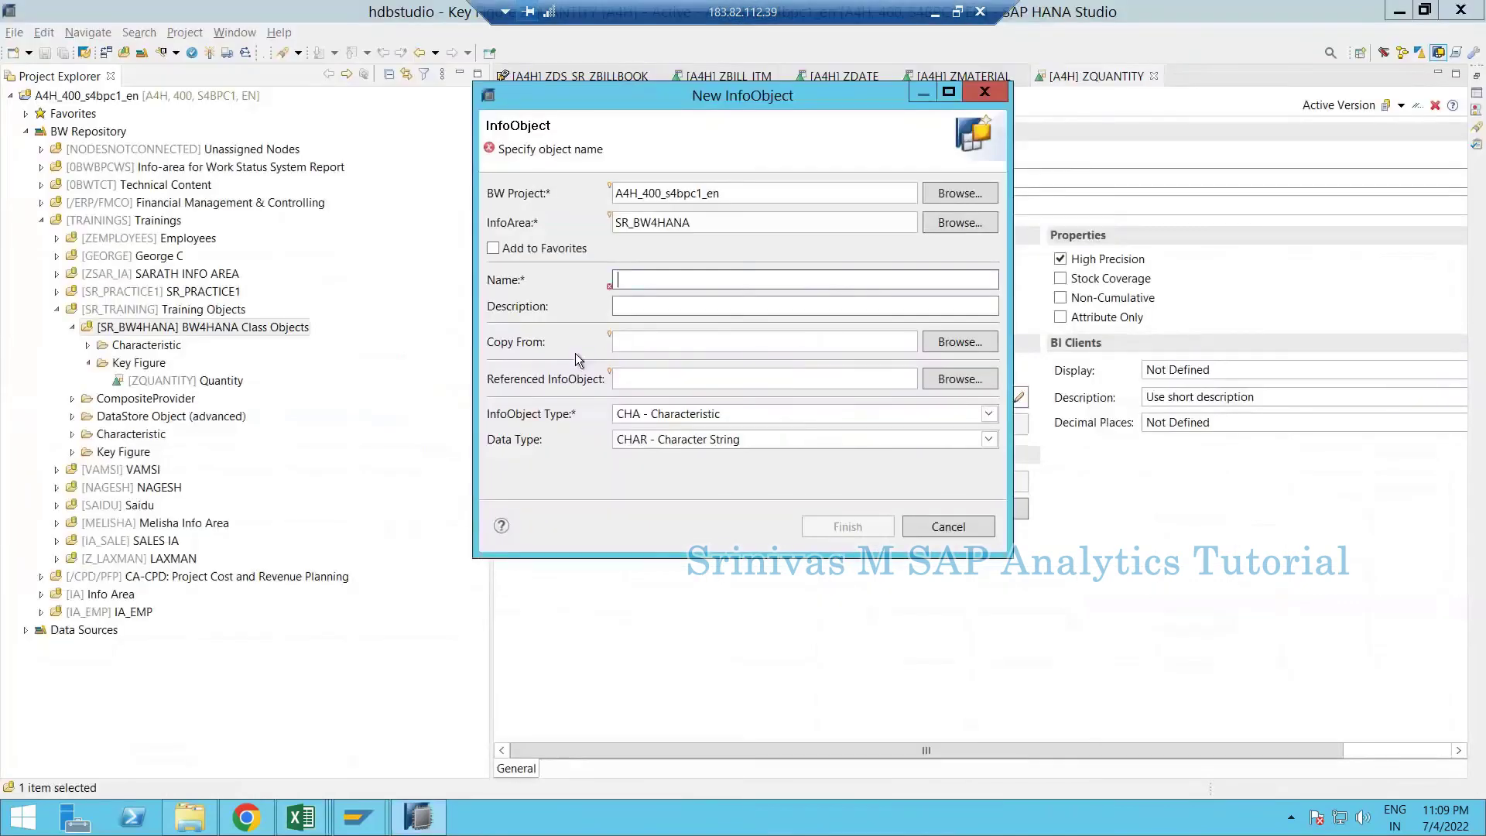
# - Name the new InfoObject ZCURRENCY and give it the description Amount
pyautogui.hotkey('ctrl', 'v')
pyautogui.press('Tab')
pyautogui.write('C')
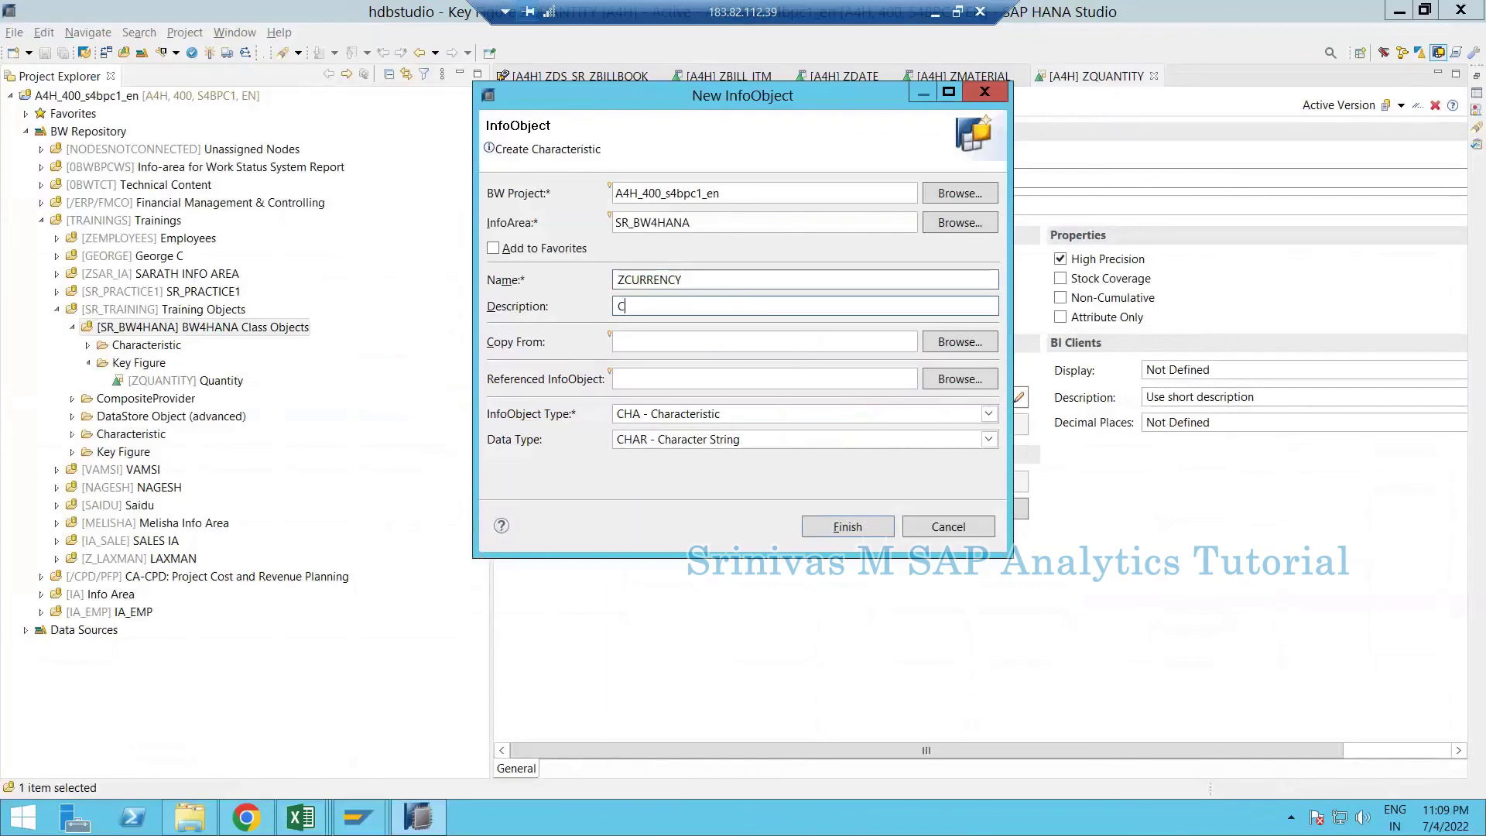
pyautogui.write('urr')
pyautogui.press('BackSpace')
pyautogui.press('BackSpace')
pyautogui.press('BackSpace')
pyautogui.press('BackSpace')
pyautogui.write('Amol')
pyautogui.press('BackSpace')
pyautogui.write('unt')
# - Create ZCURRENCY with InfoObject type KYF - Key Figure and data type CURR - Currency Field in BCD Format
pyautogui.click(663, 415)
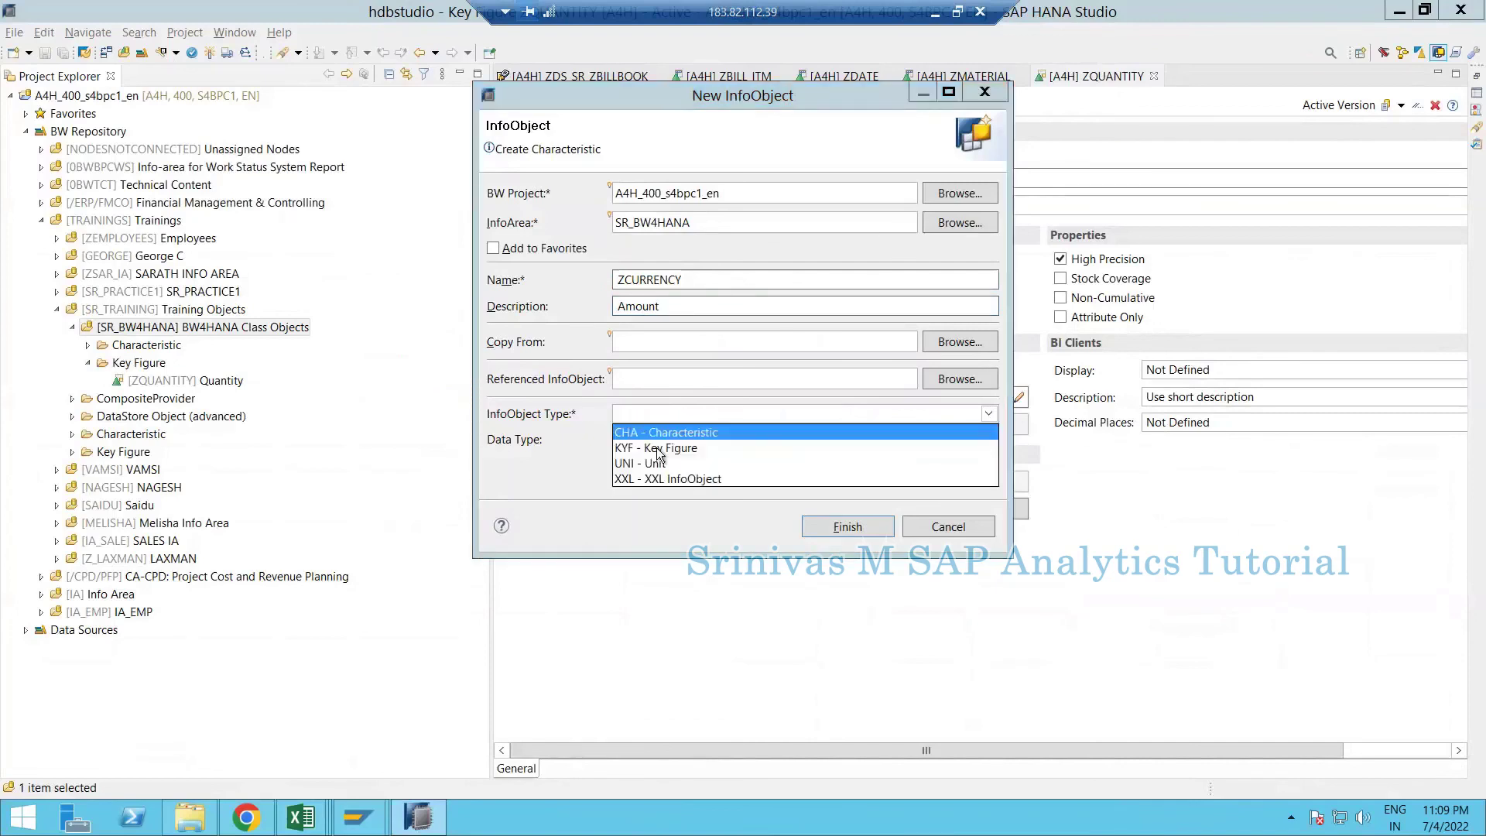
pyautogui.click(646, 448)
pyautogui.click(681, 440)
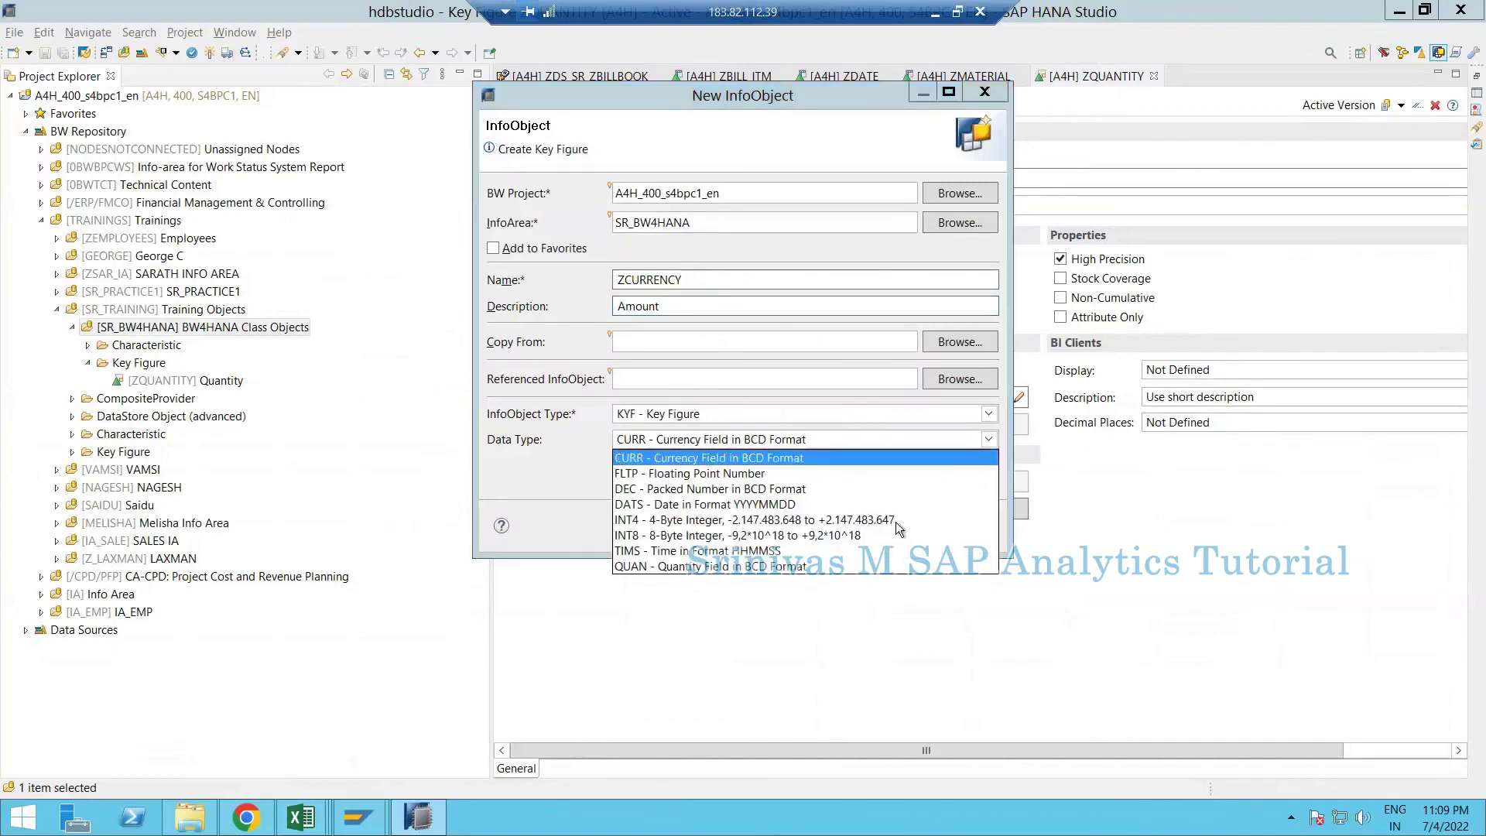
pyautogui.click(640, 458)
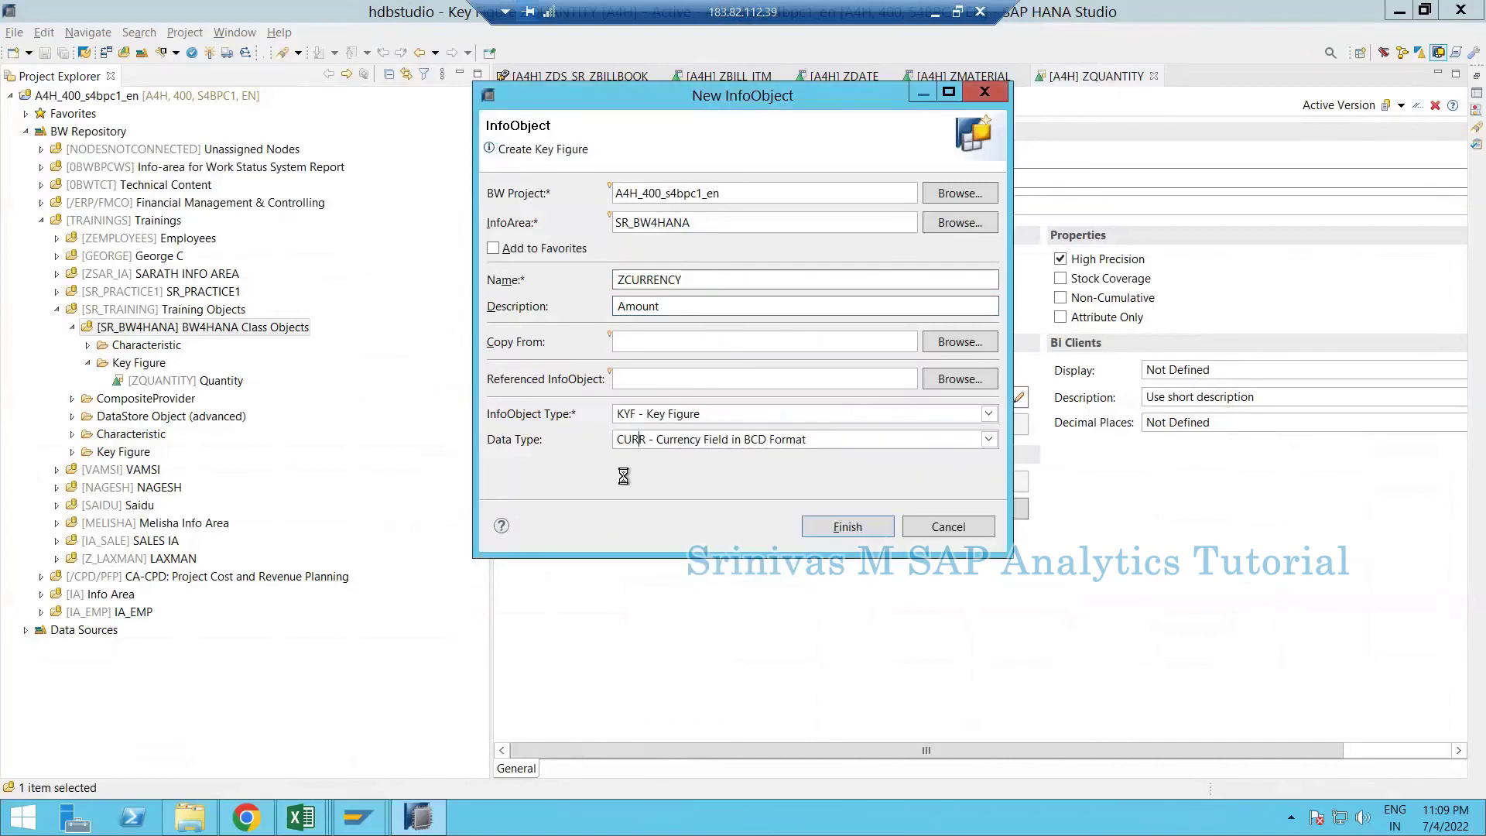
pyautogui.click(848, 527)
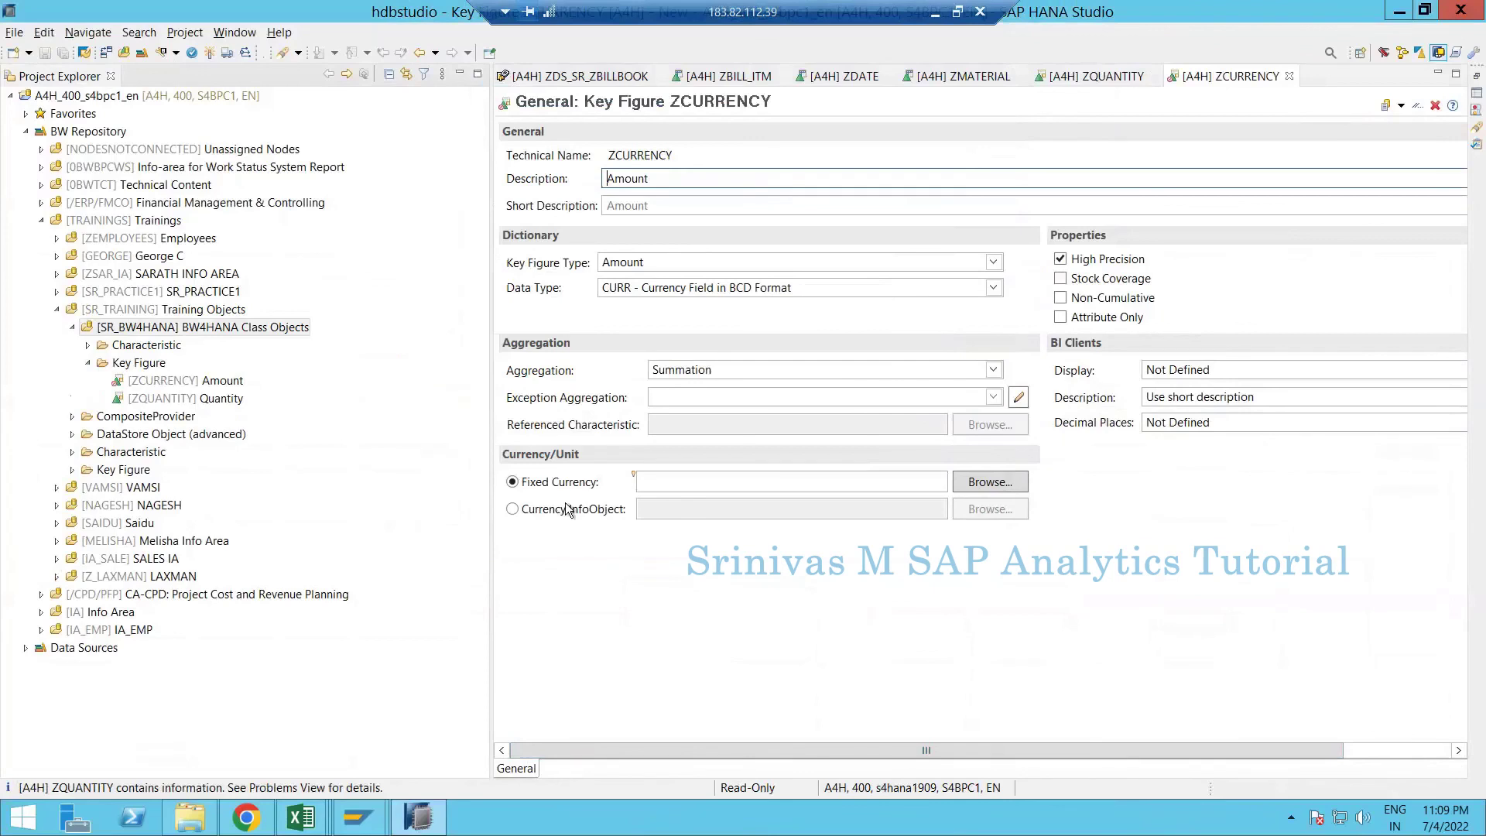
# - Assign 0CURRENCY as the Currency InfoObject of ZCURRENCY and activate the key figure
pyautogui.click(590, 512)
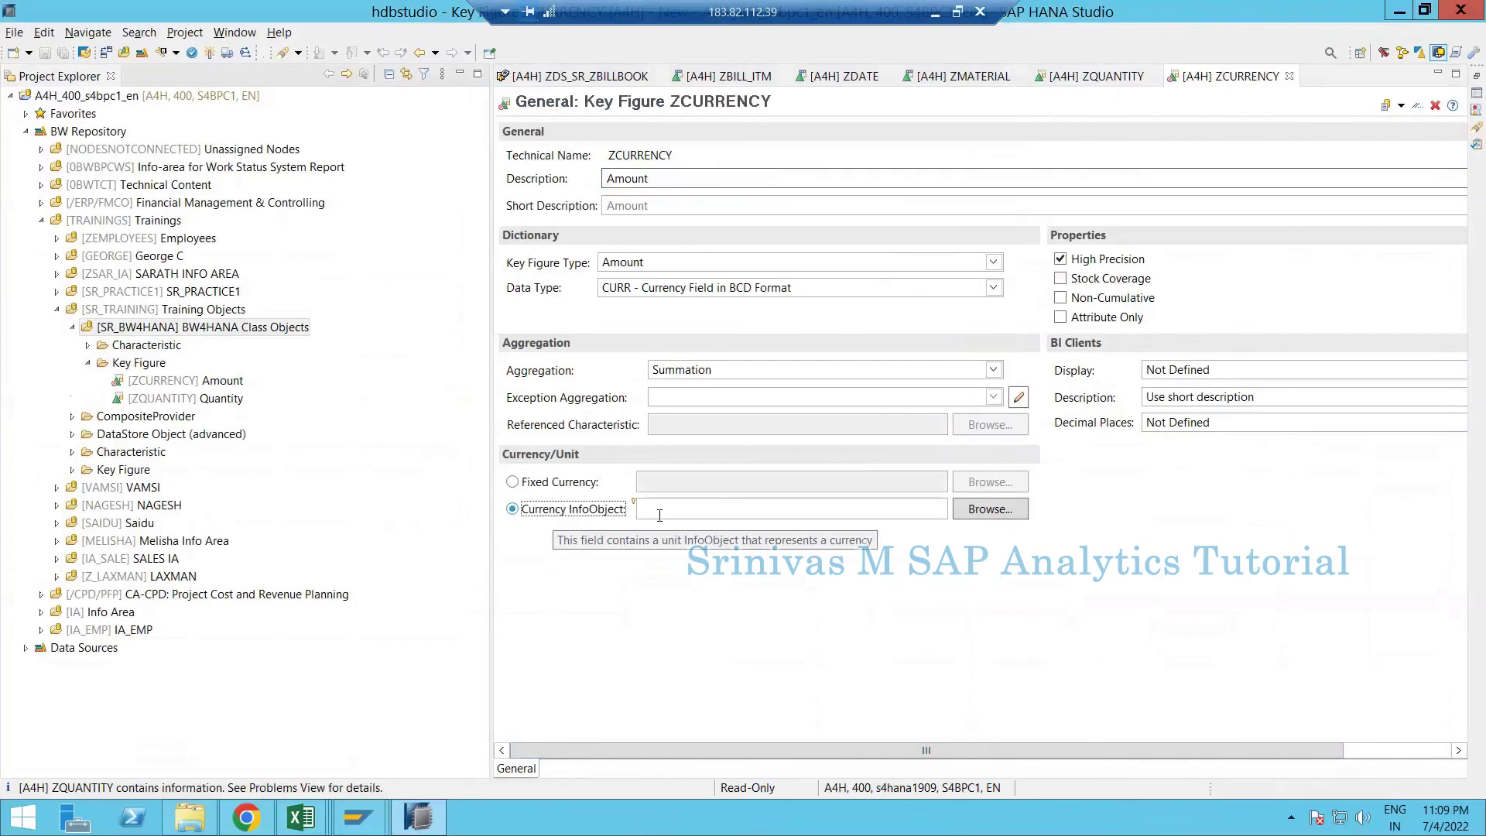
pyautogui.click(660, 516)
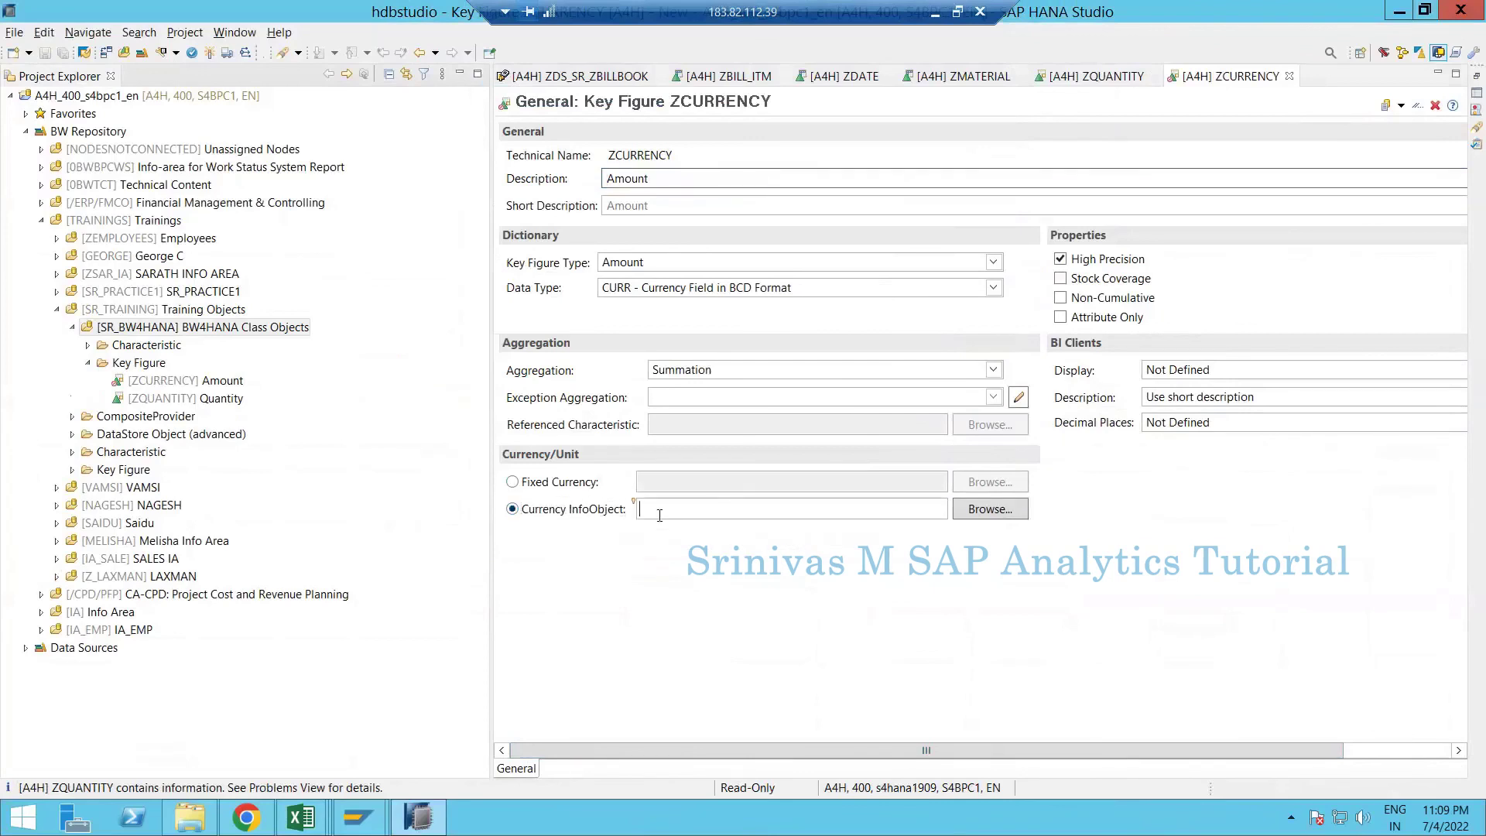
pyautogui.write('0CURRENCY')
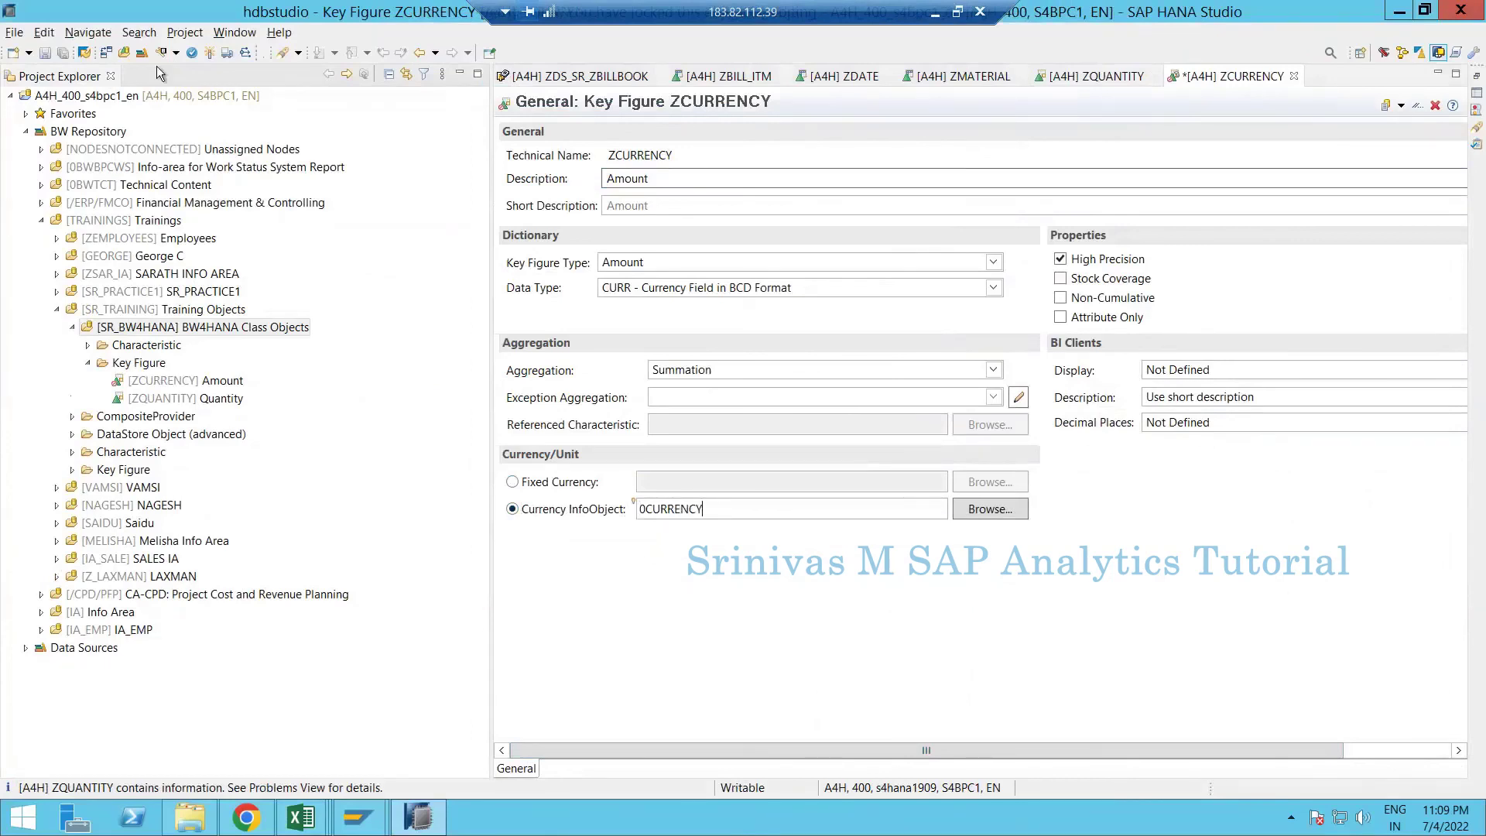
pyautogui.click(208, 52)
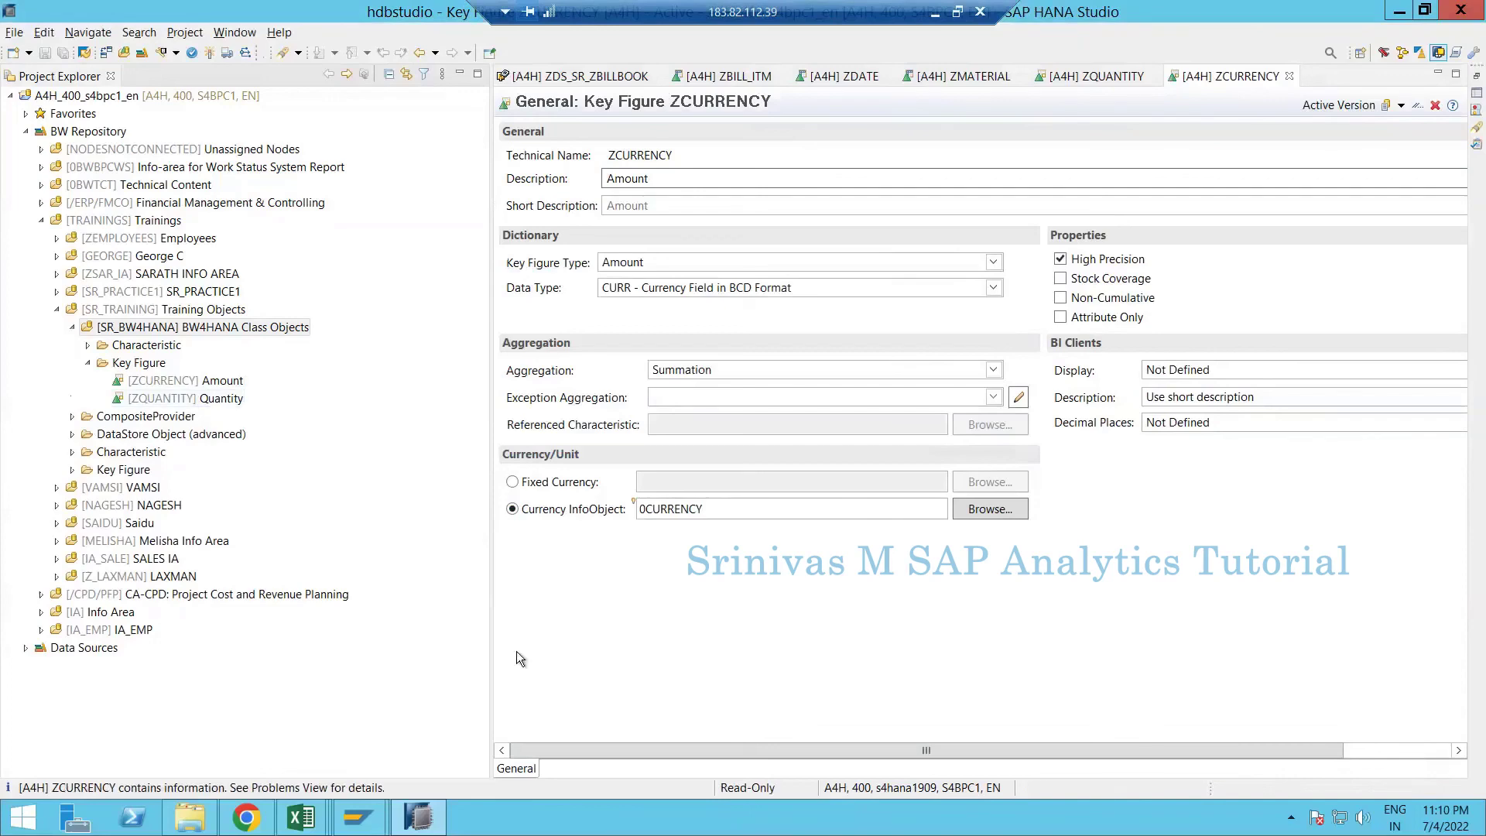
pyautogui.click(517, 653)
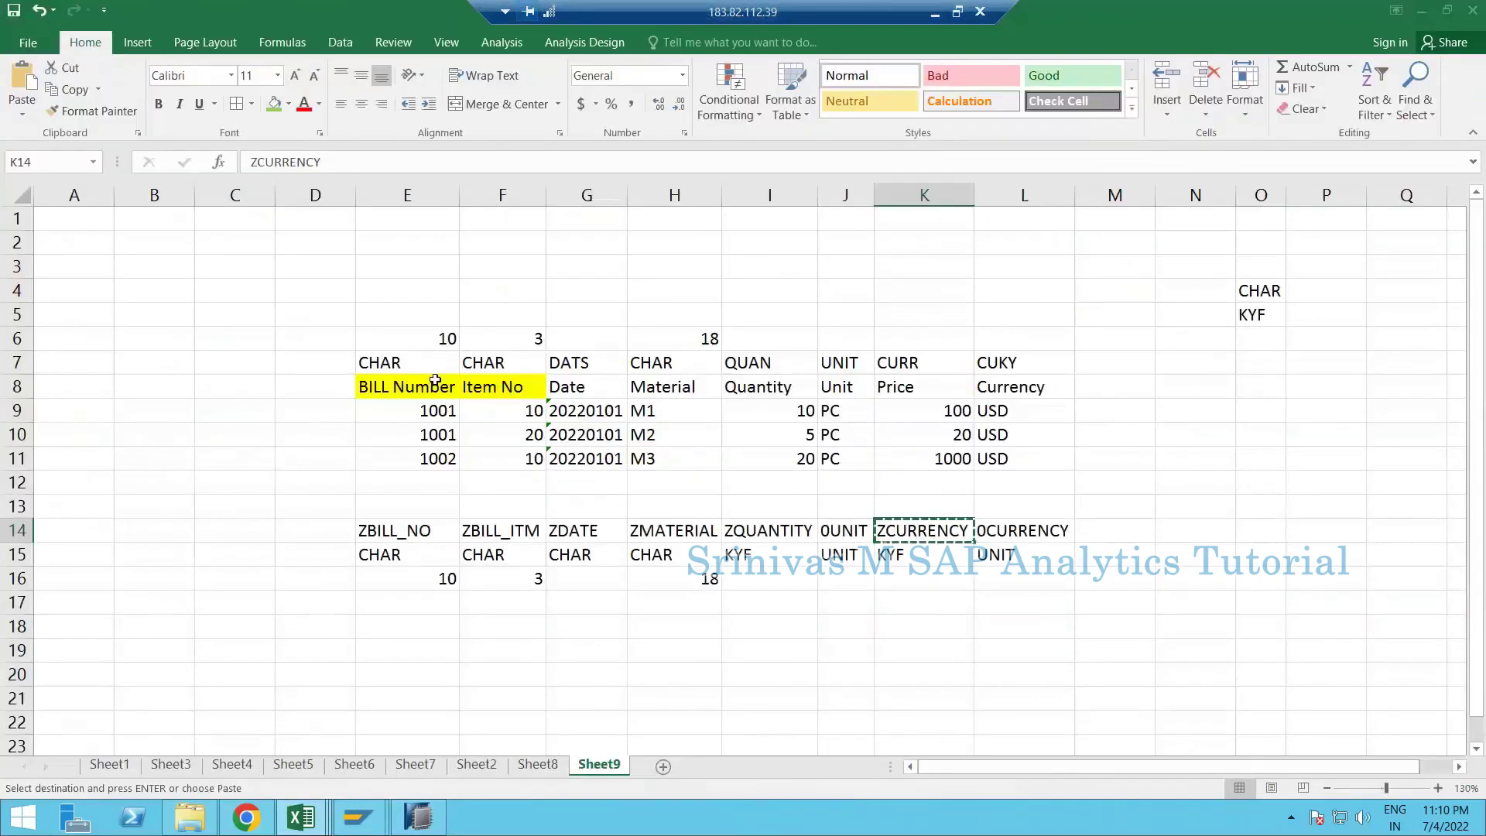